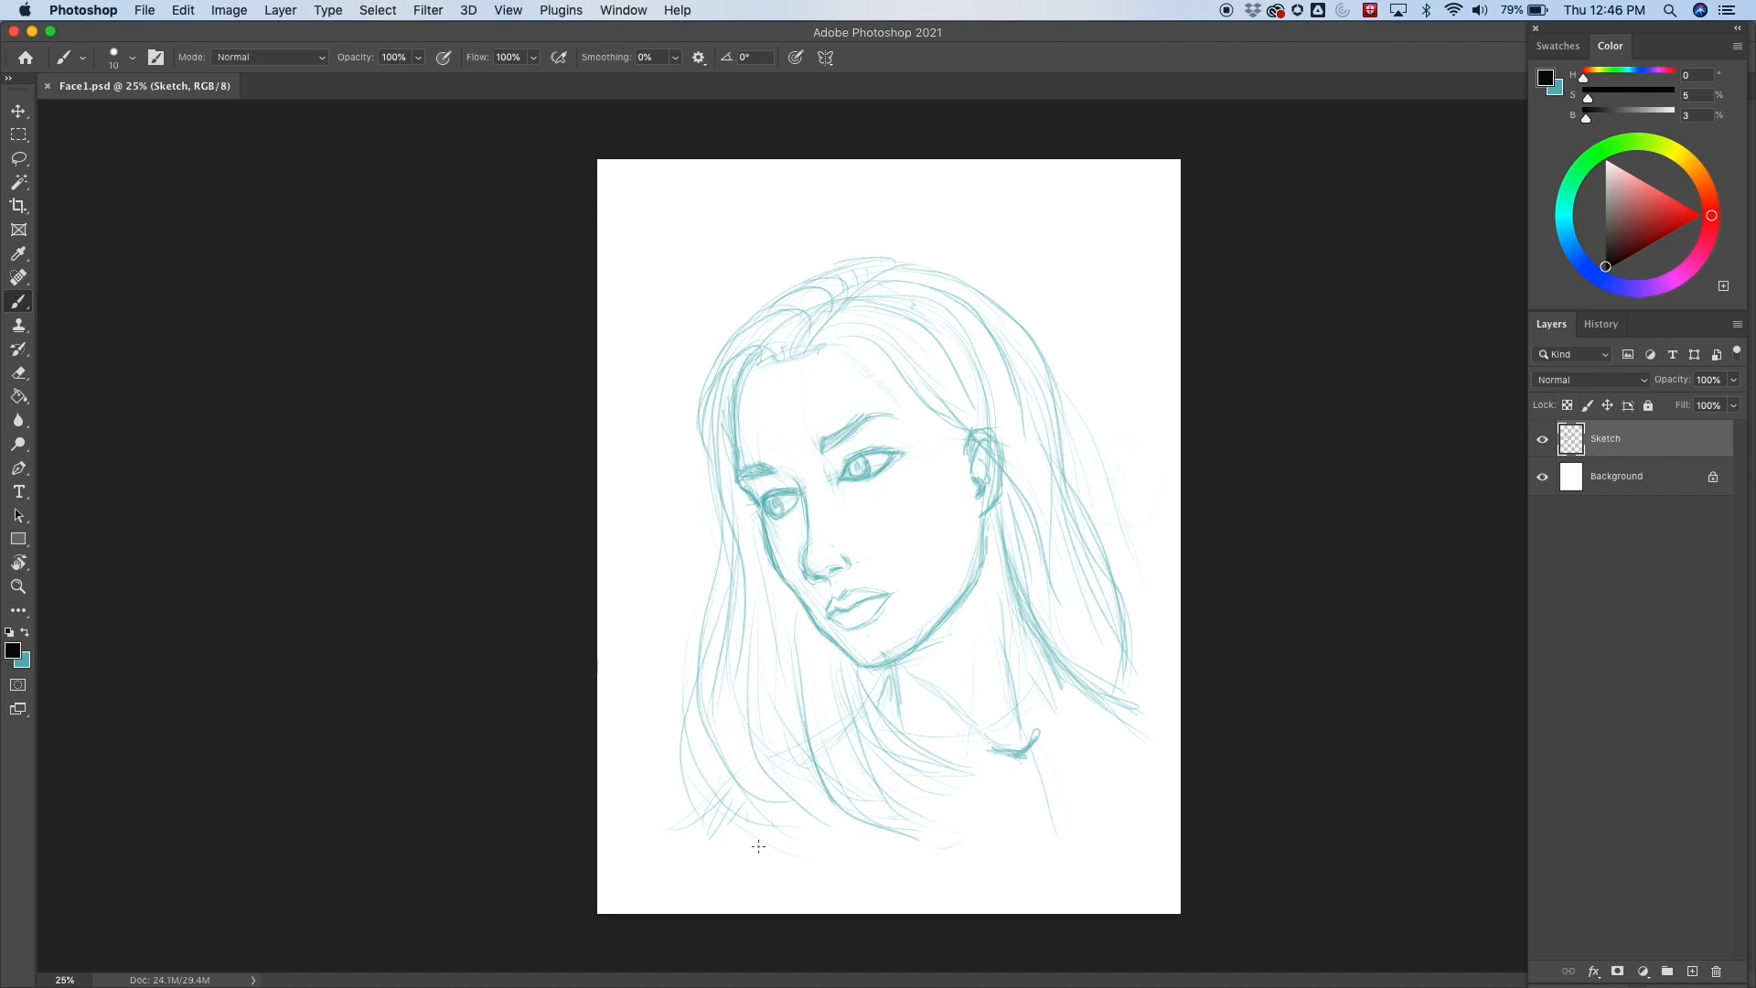
Create a new layer named Ink above the Sketch layer.
click(1541, 441)
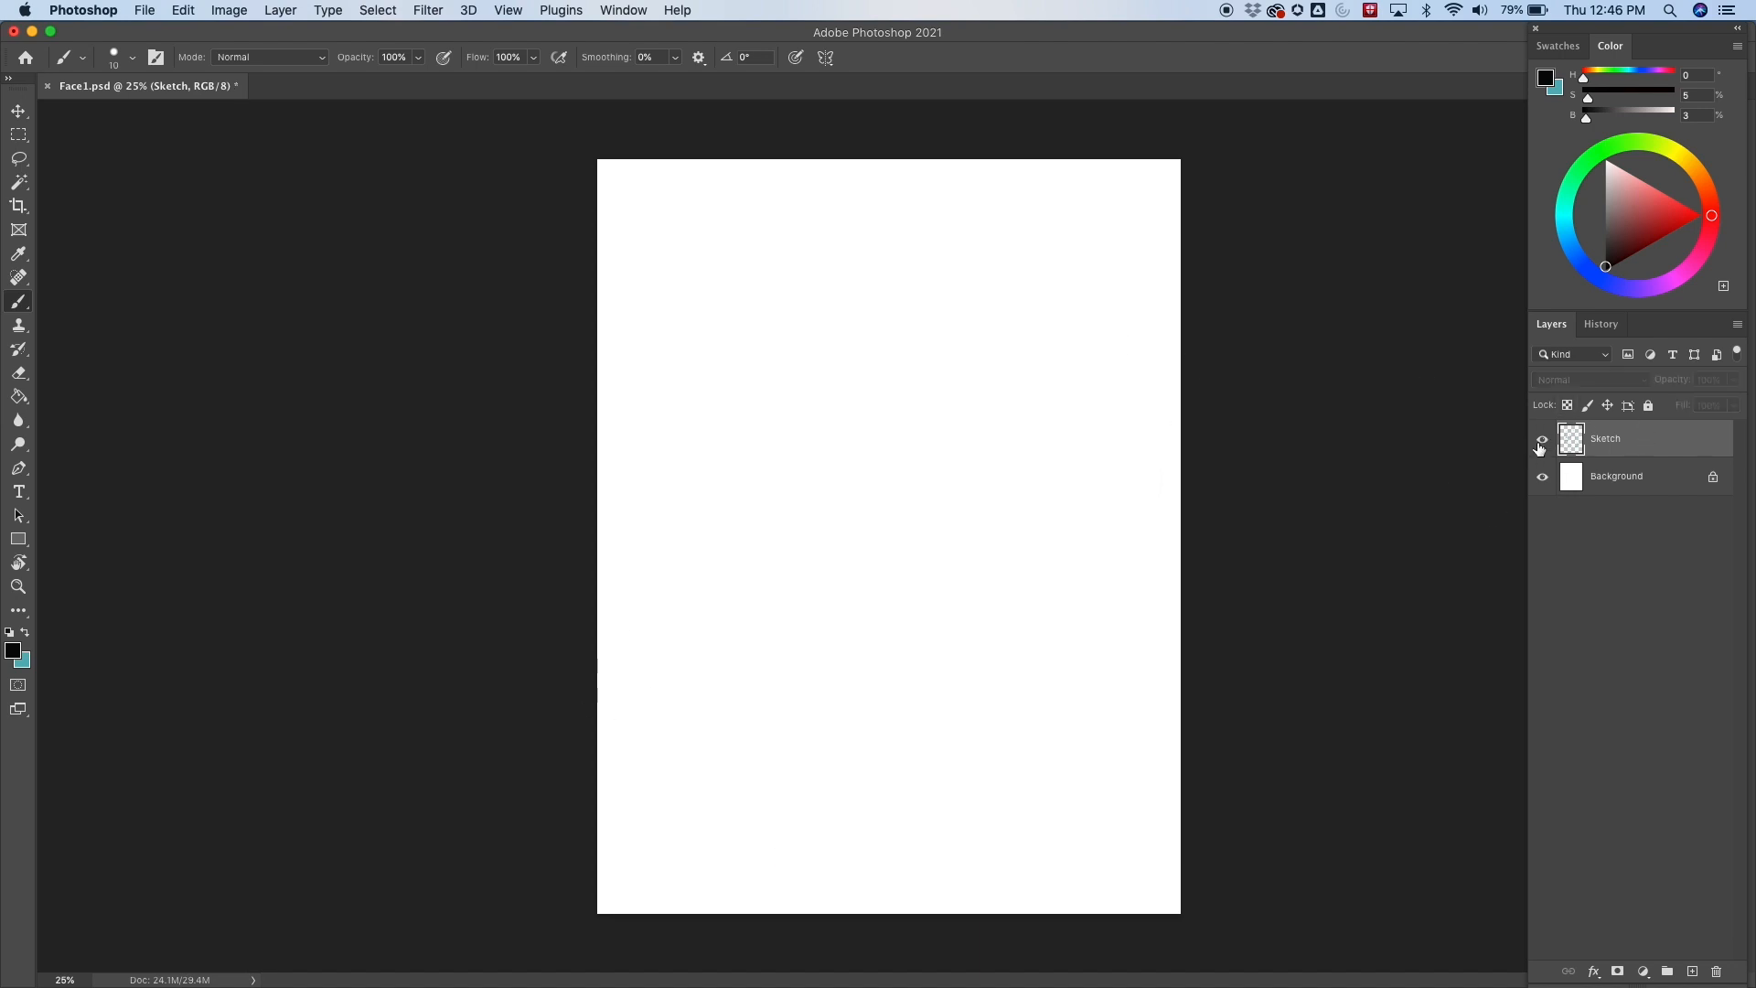
click(1541, 441)
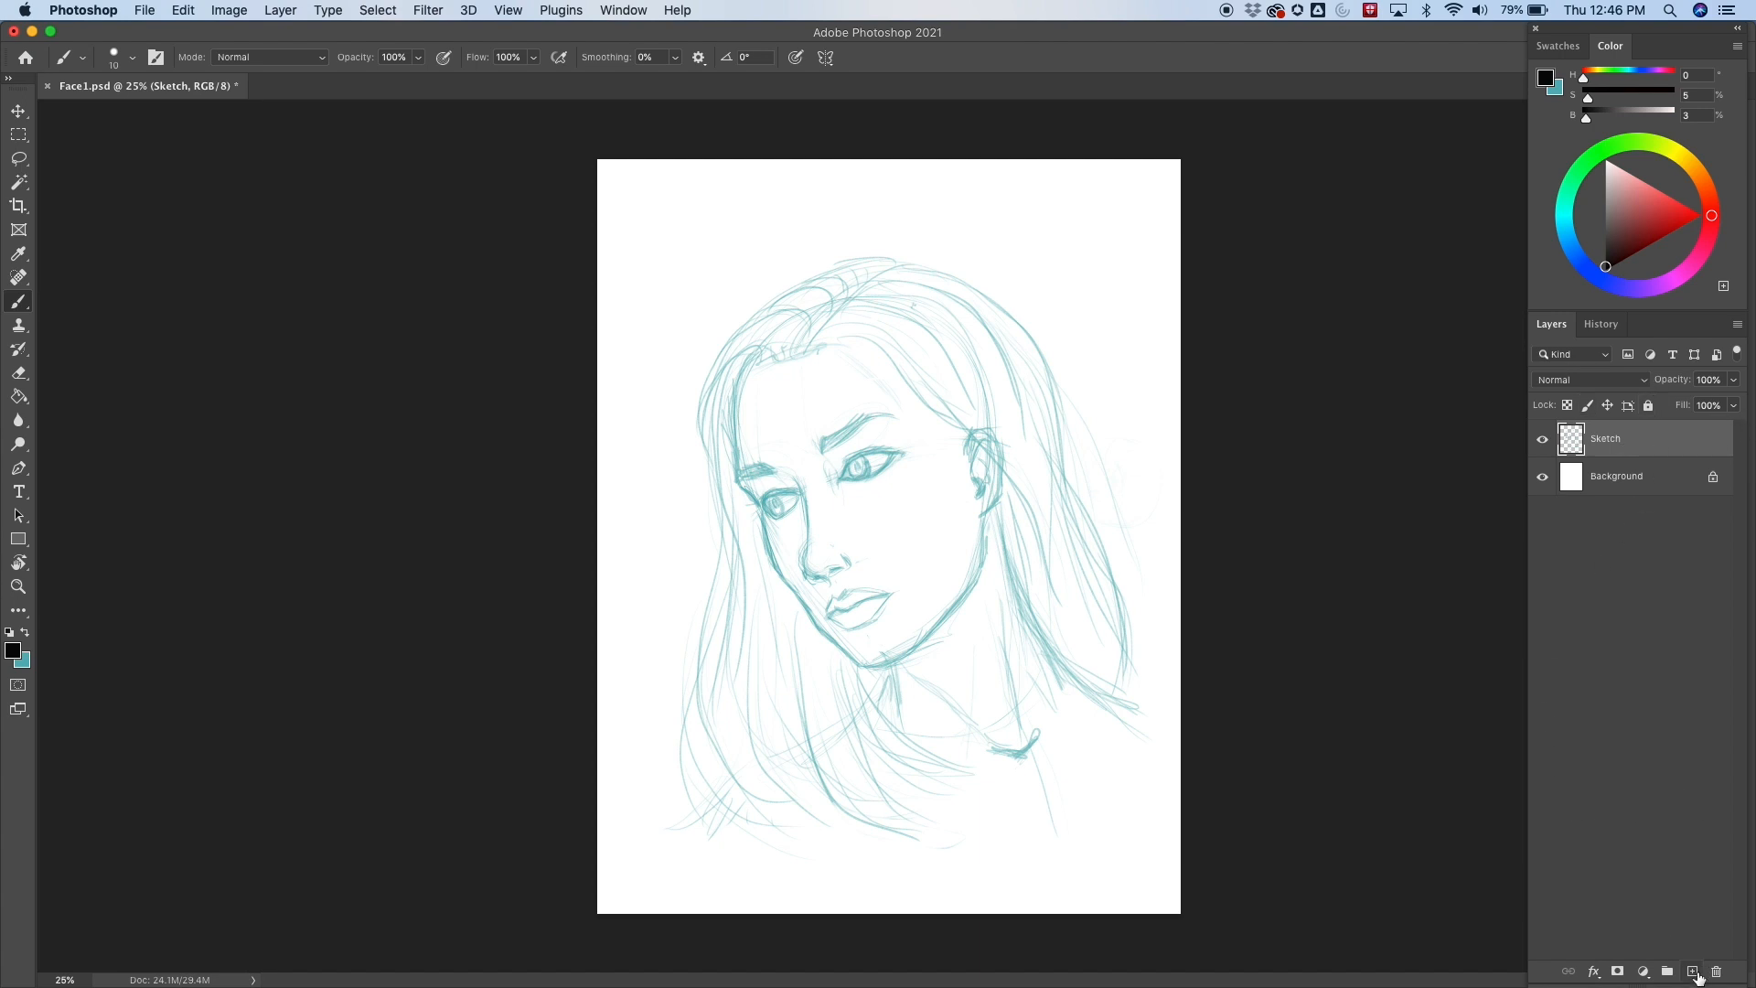
click(1737, 327)
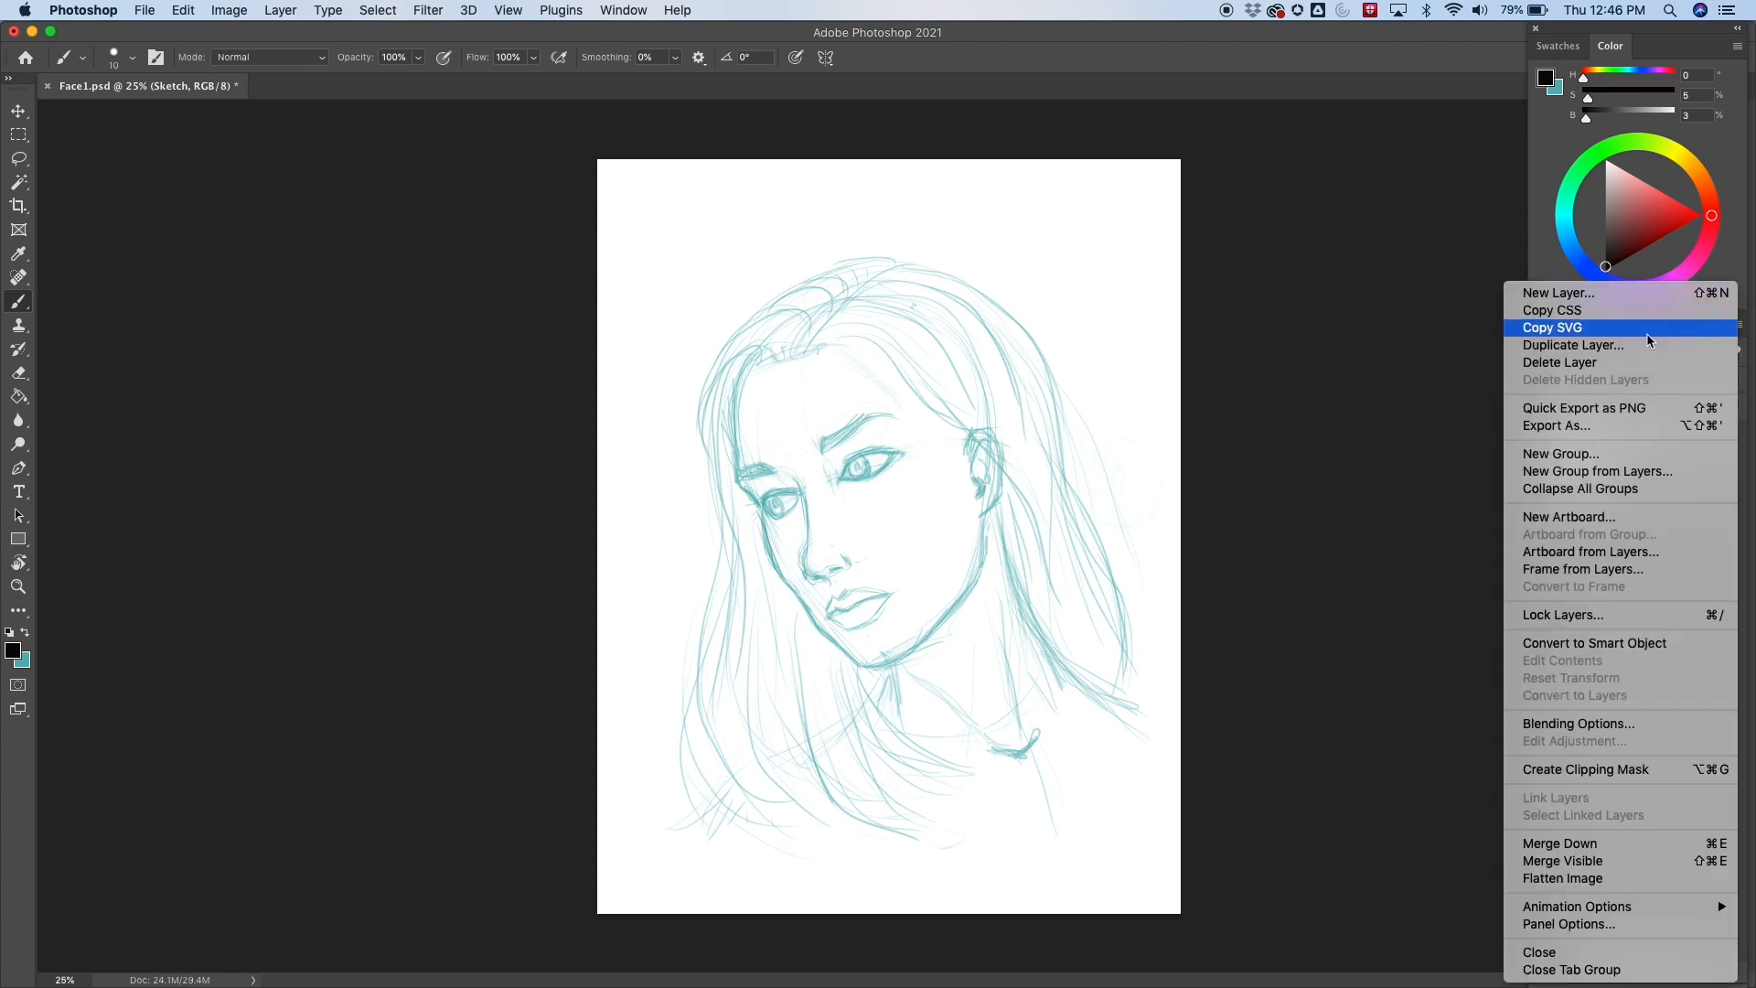
click(1600, 294)
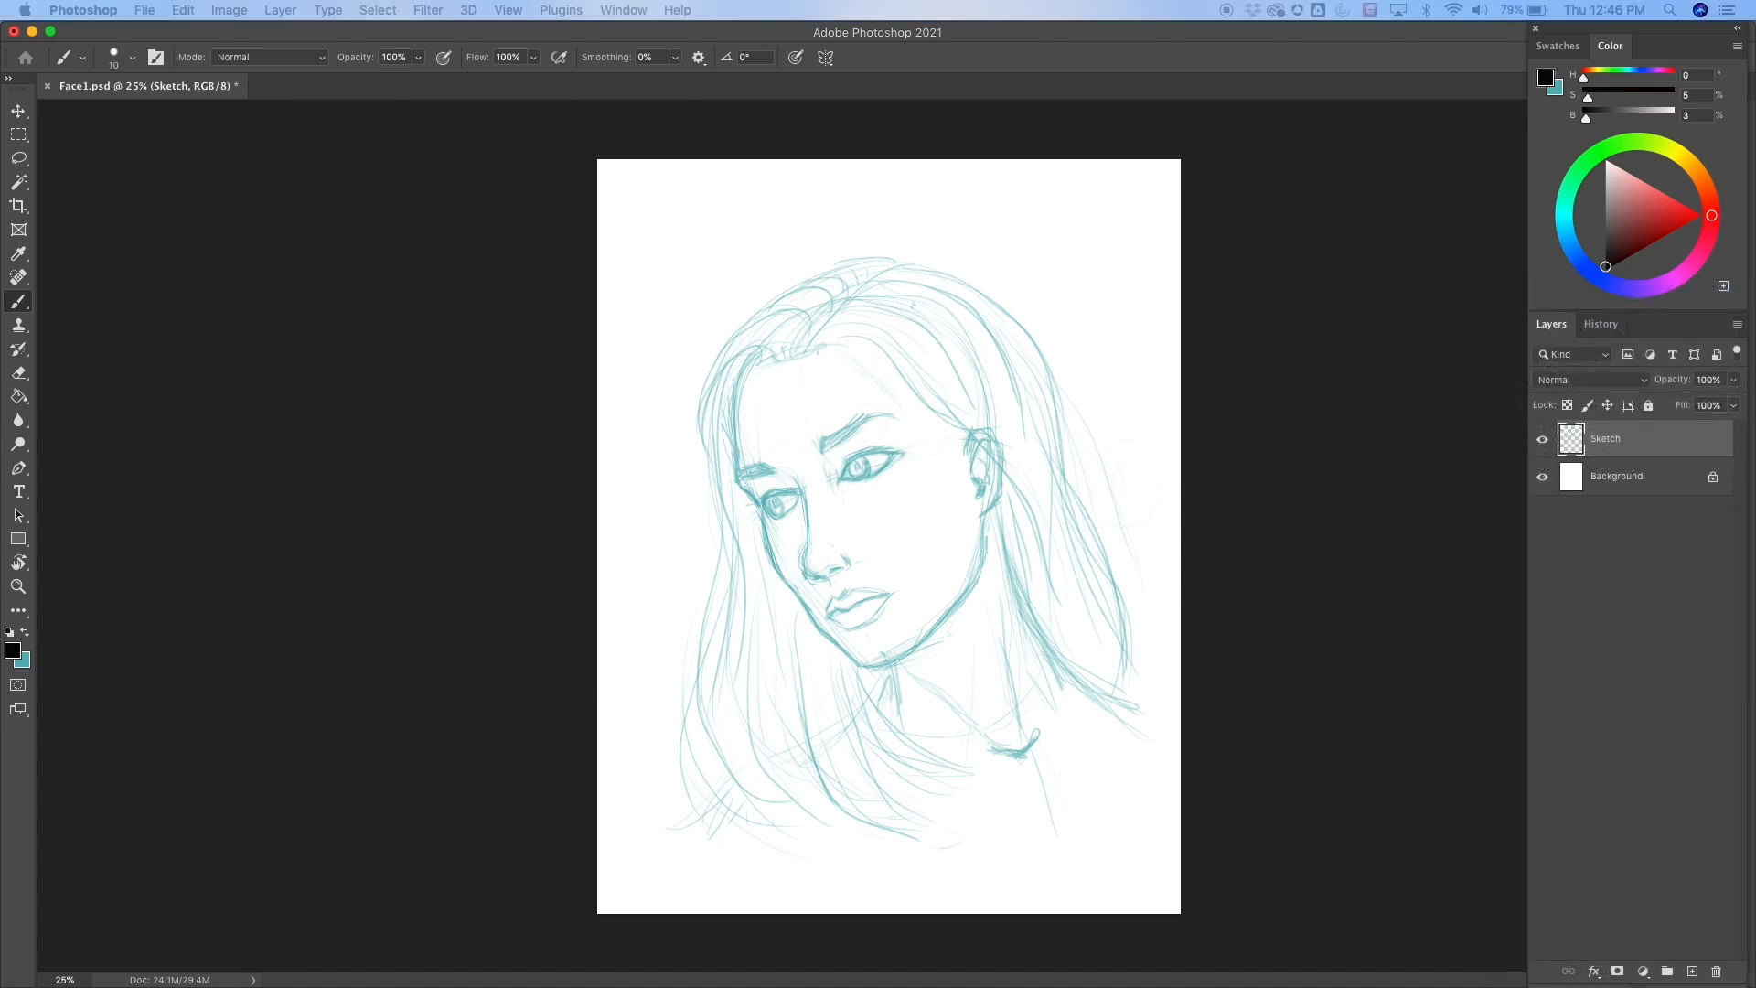
drag(409, 327, 250, 193)
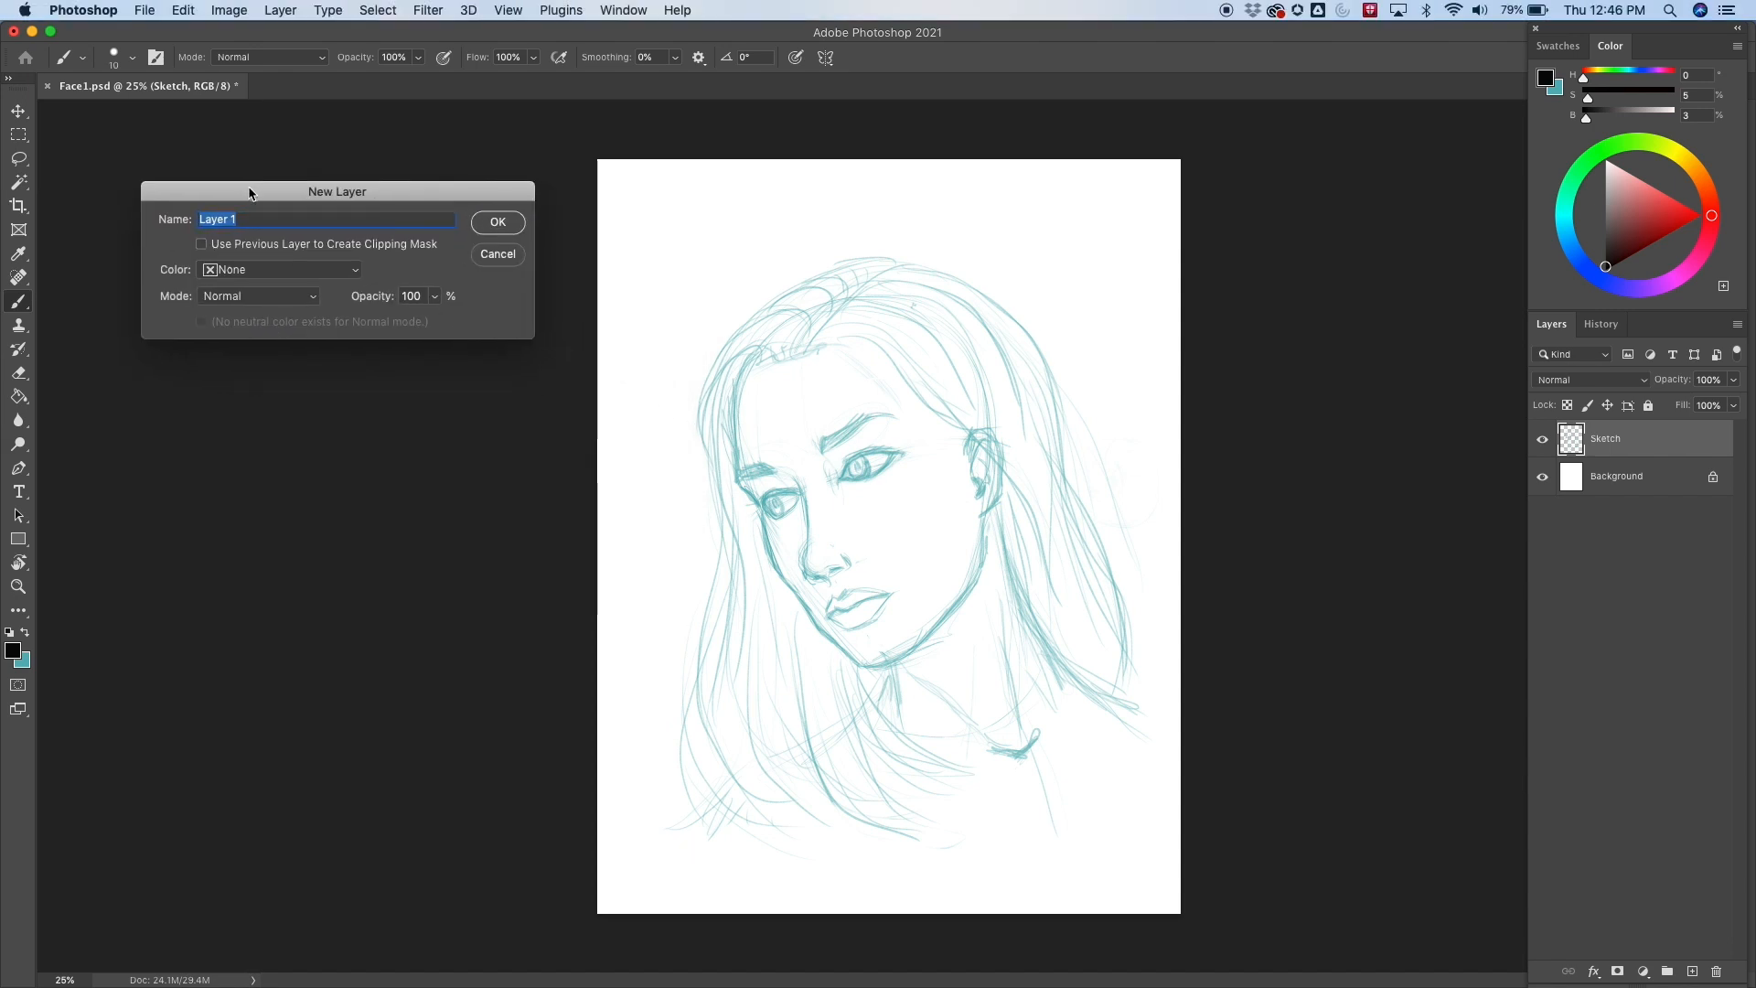
key(BackSpace)
click(497, 222)
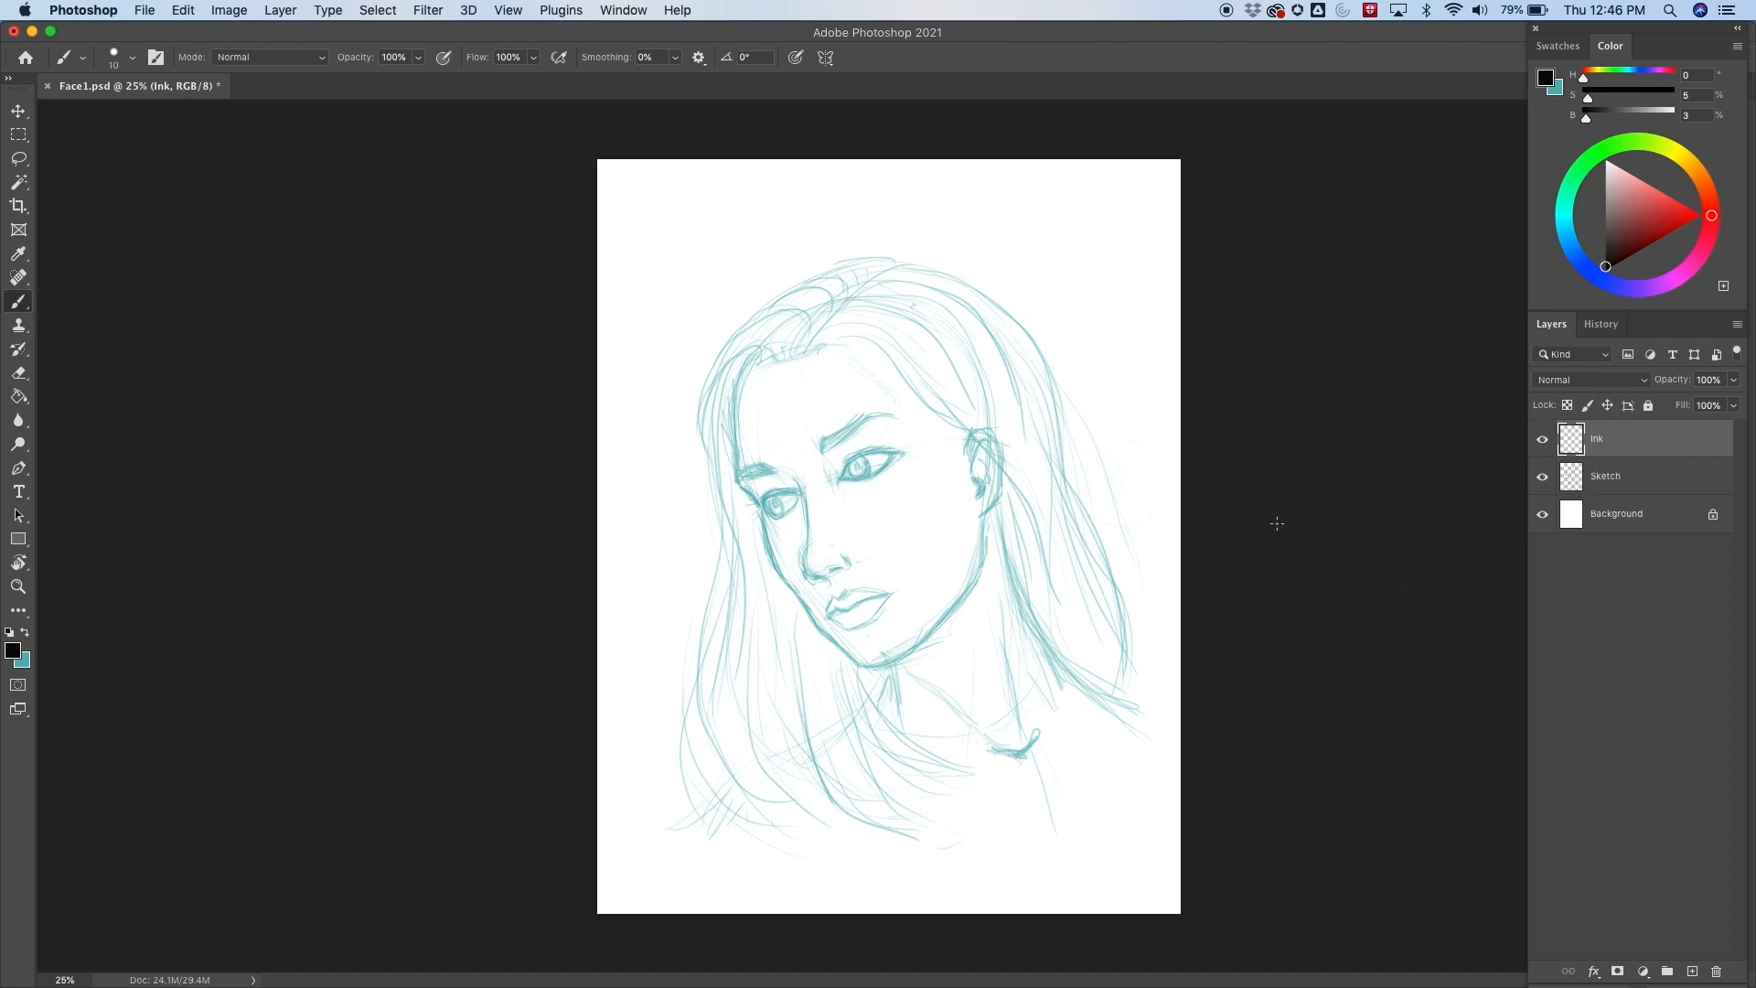
Check the active brush's preset, size and hardness for inking the face.
key(super+equal)
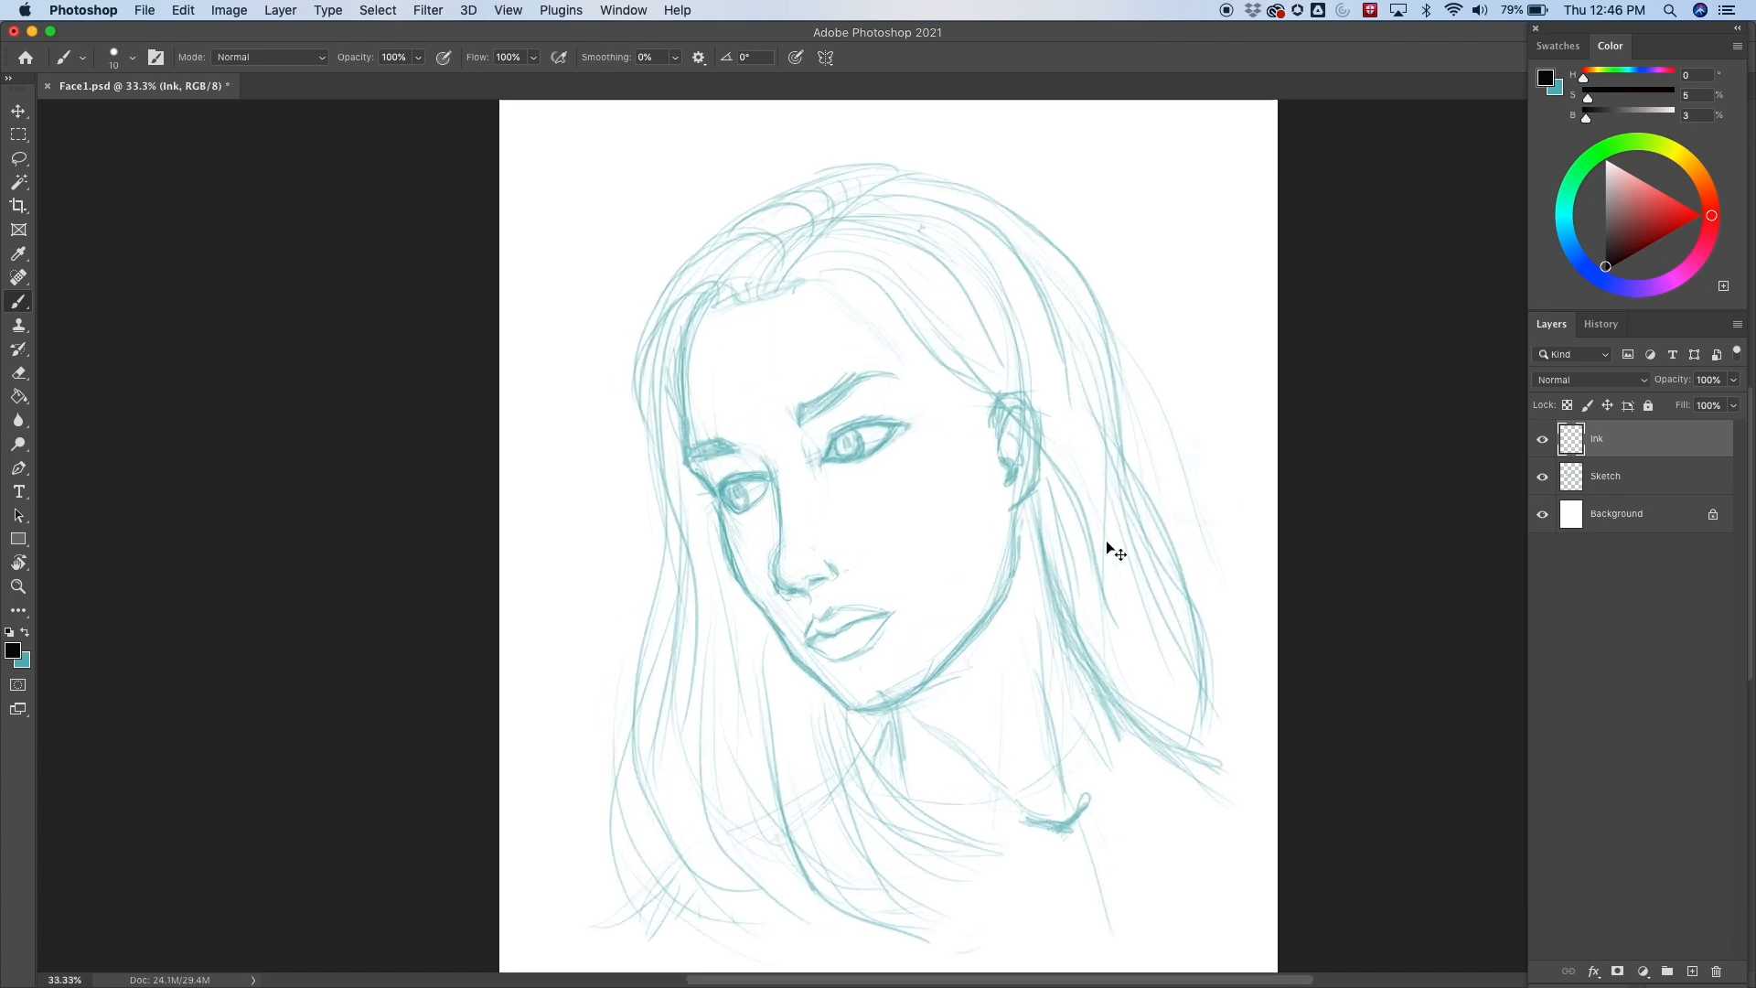
key(super+equal)
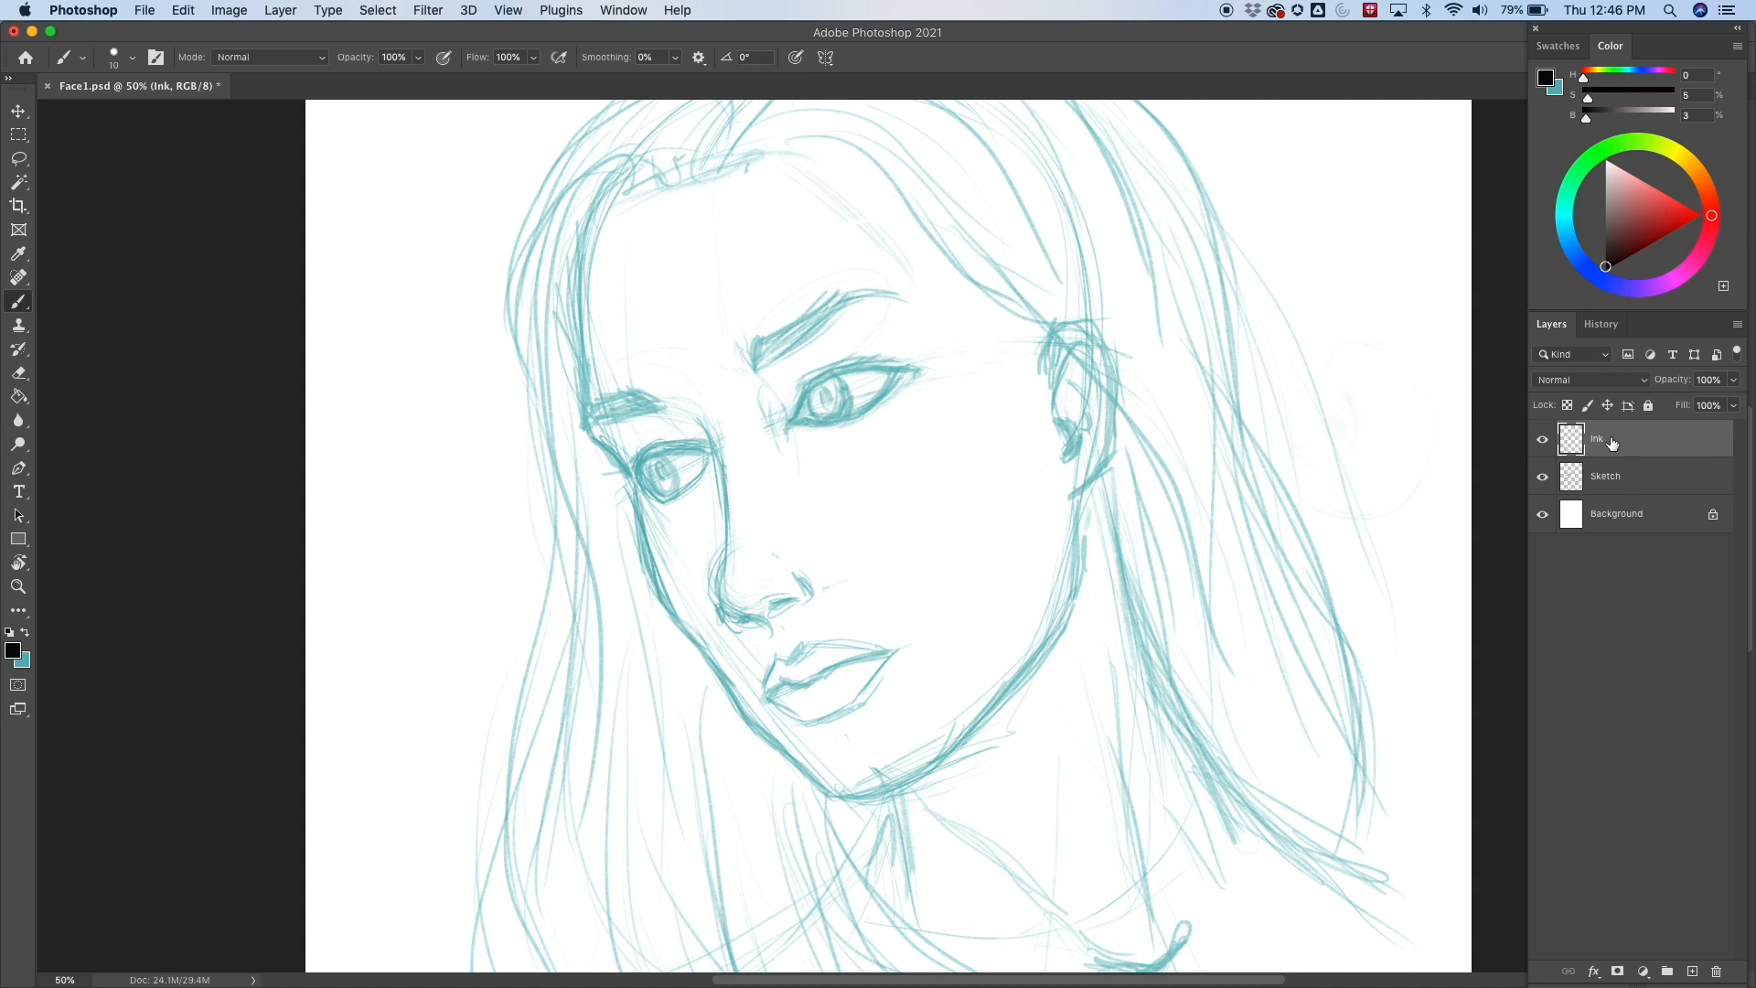
drag(954, 411, 765, 549)
drag(787, 485, 924, 313)
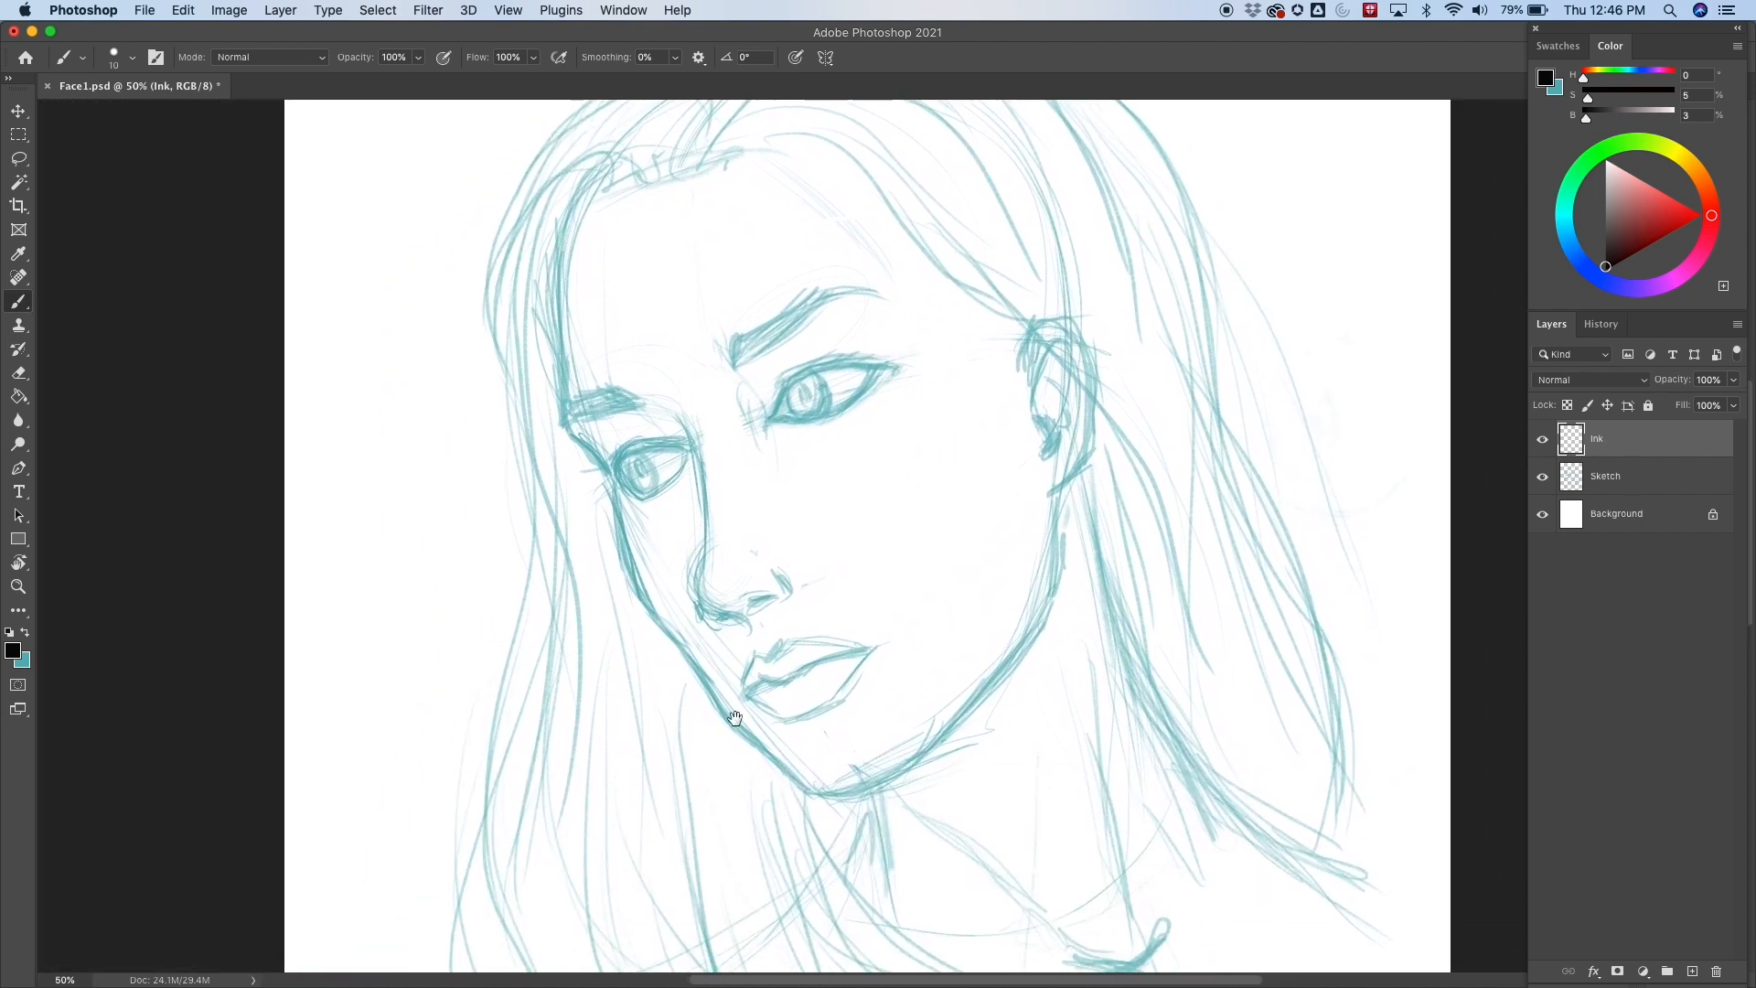
drag(833, 665, 779, 647)
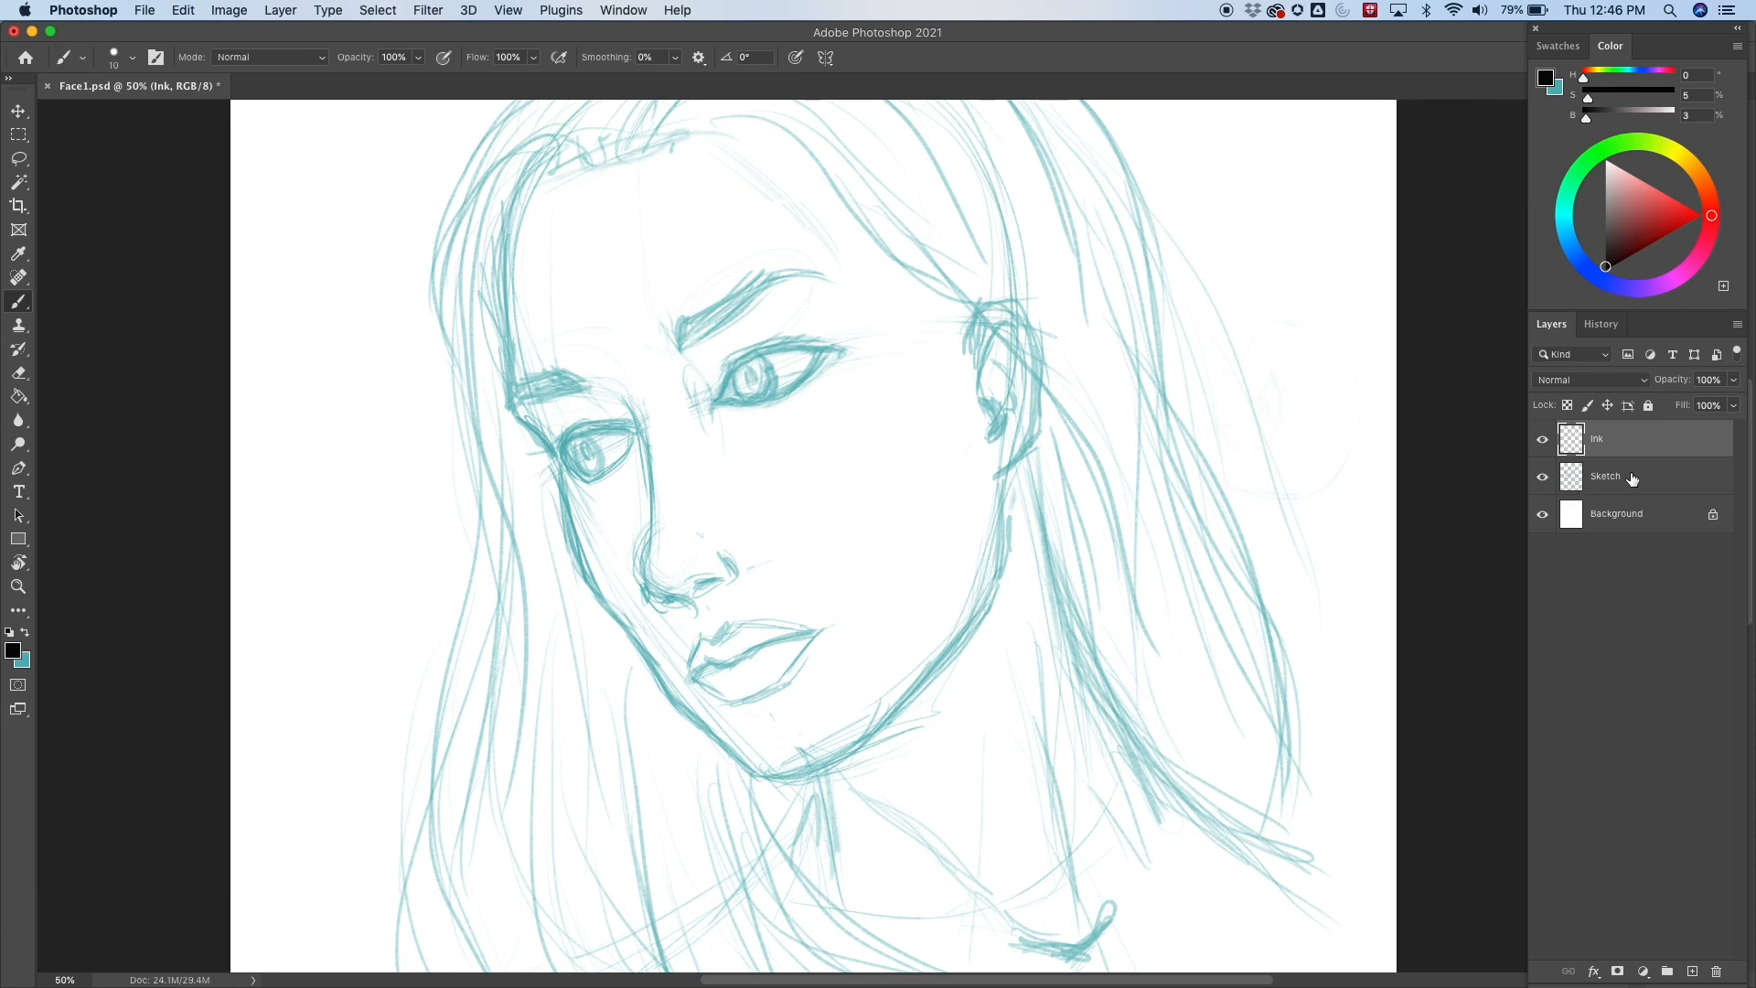
right_click(995, 426)
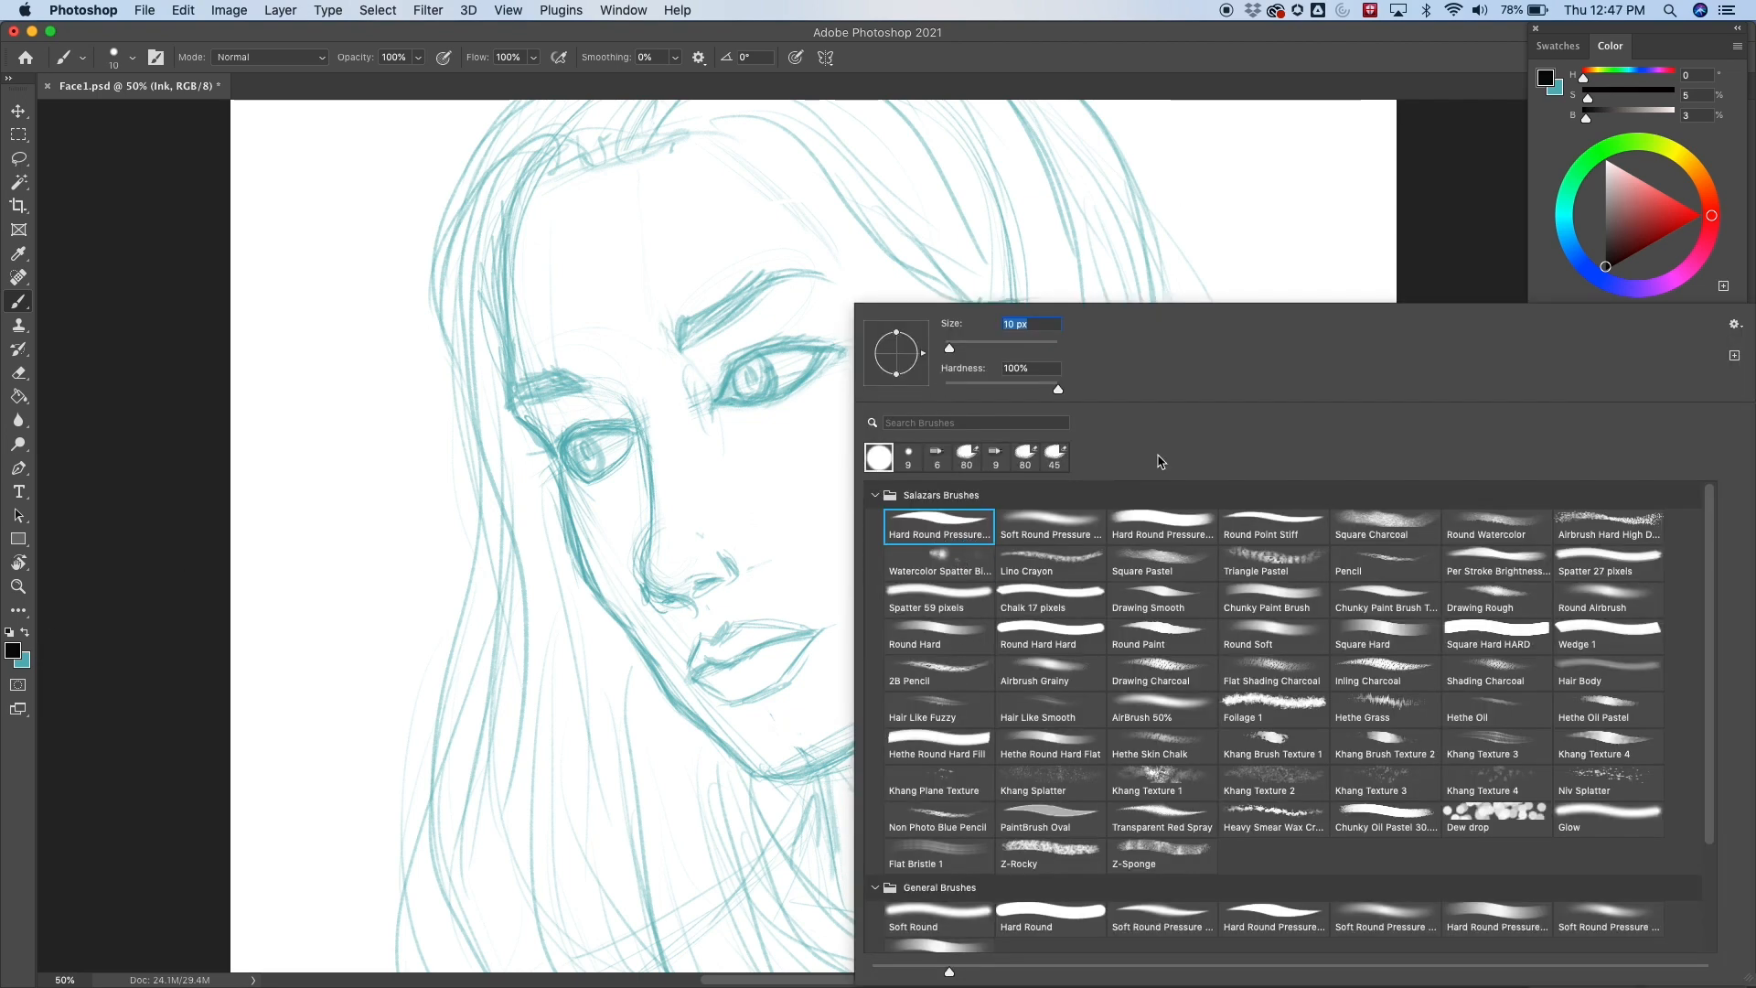
click(1125, 78)
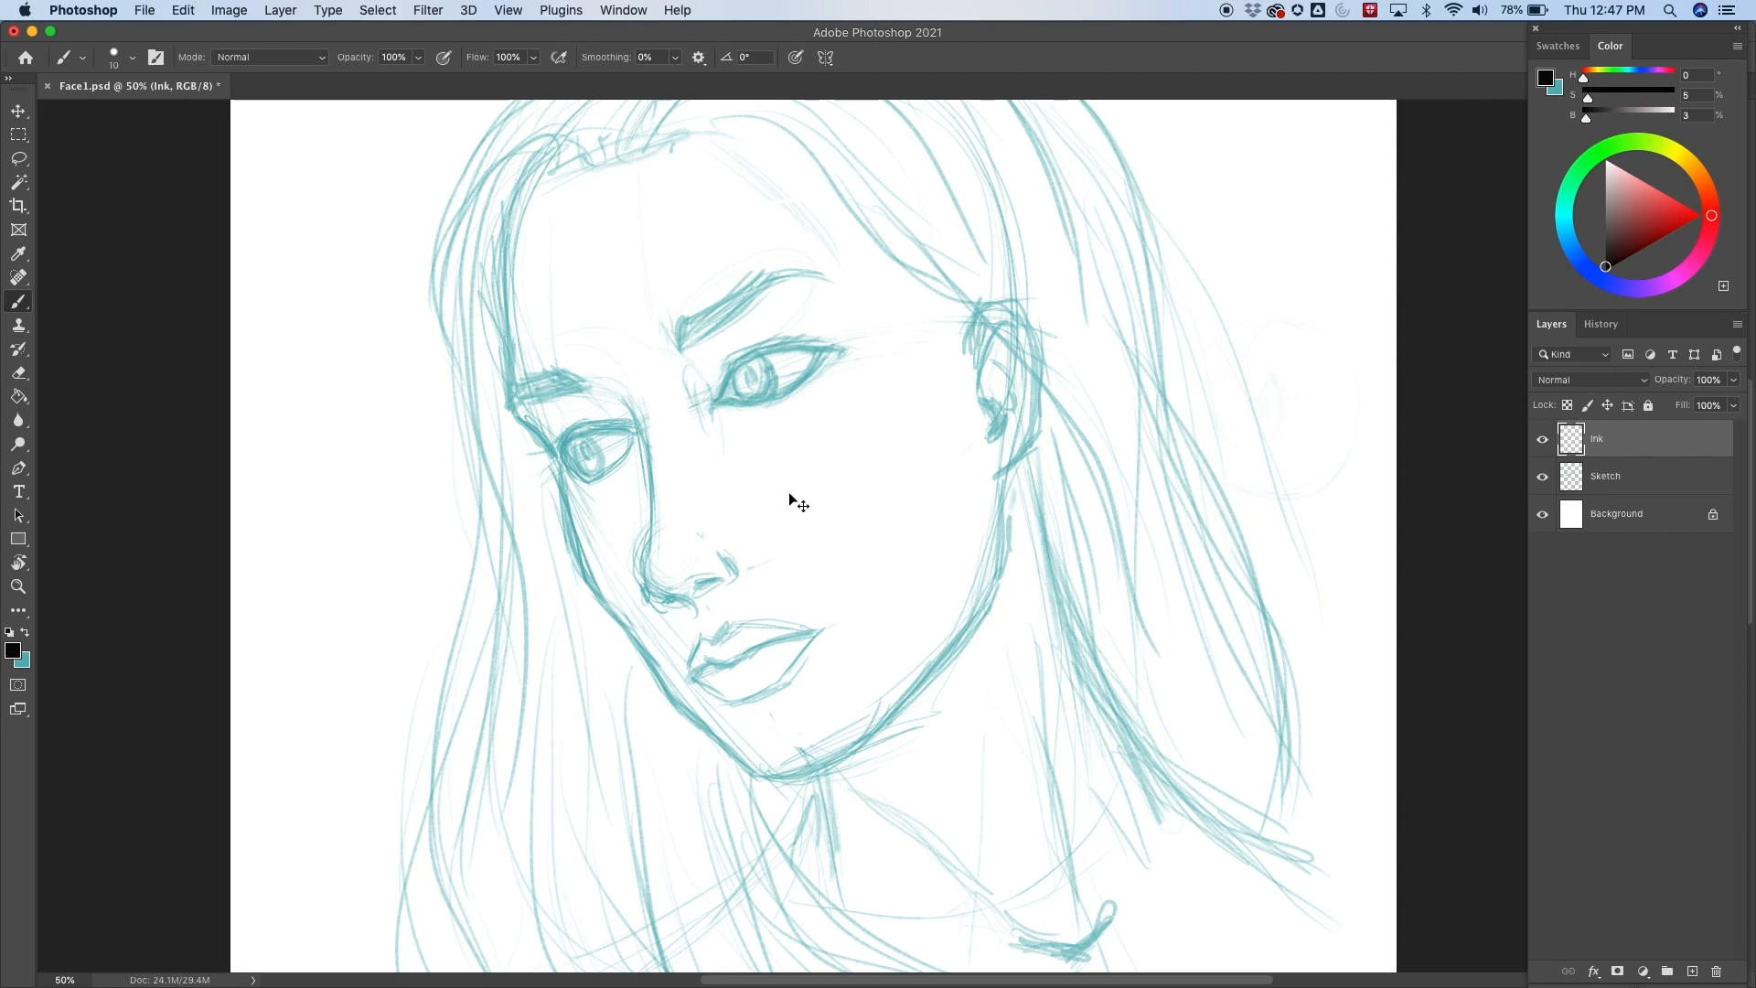
Enlarge the brush to 20 px and ink a thick black upper lid line on the eye nearer the ear.
scroll(788, 491, up, 4)
scroll(722, 509, up, 3)
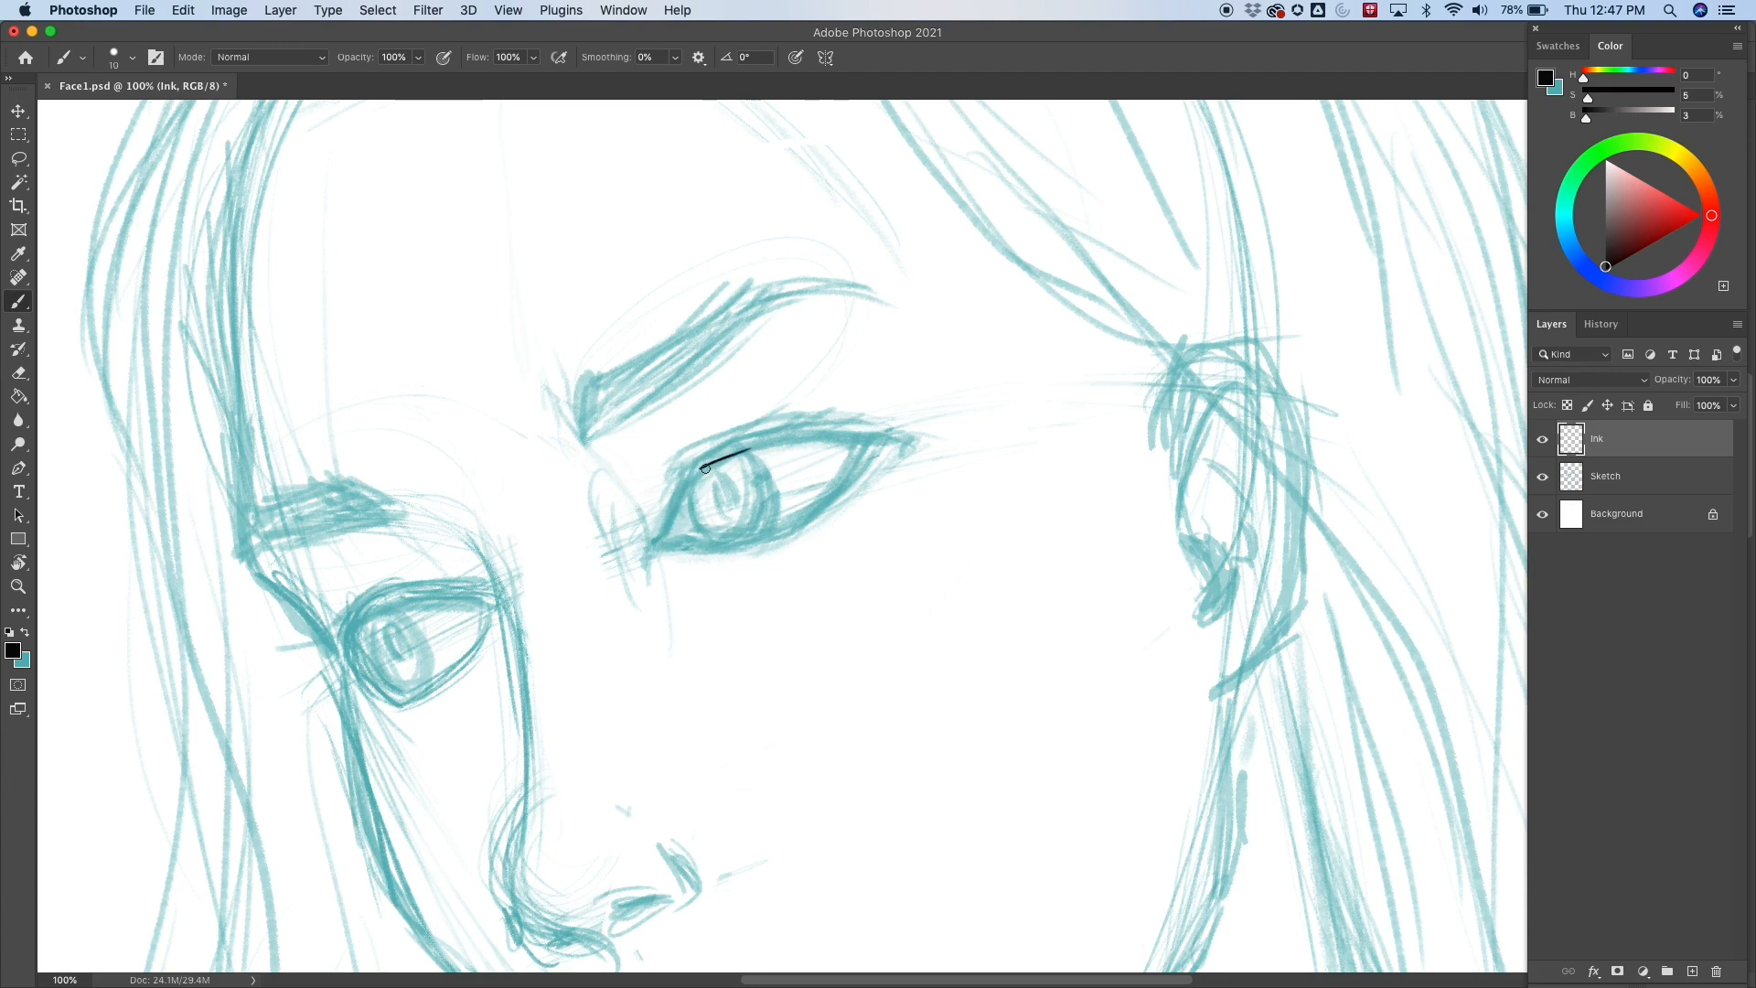
drag(770, 441, 698, 475)
key(bracketright)
drag(693, 473, 773, 442)
drag(692, 473, 664, 532)
drag(764, 444, 828, 442)
drag(719, 461, 903, 431)
drag(759, 445, 693, 477)
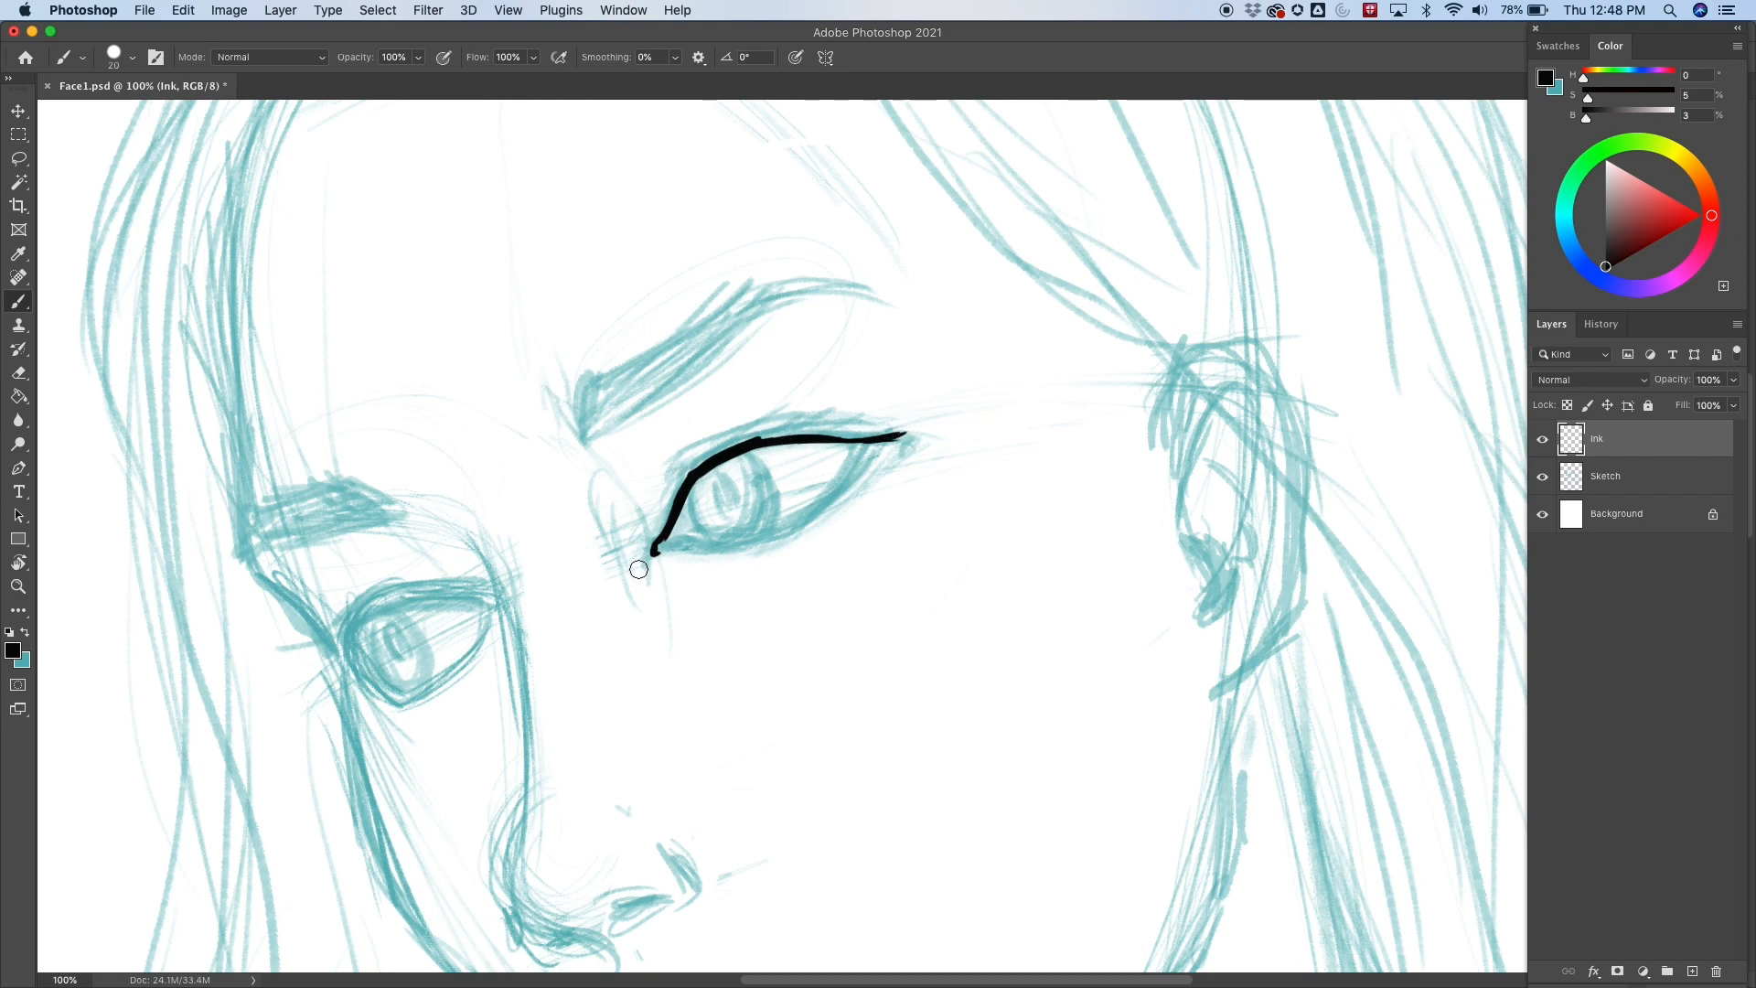
Ink the tear duct and the lower lid of the same eye, joining it to the upper lid at the outer corner.
mouse_move(670, 560)
mouse_down()
mouse_move(658, 550)
mouse_move(703, 548)
mouse_up()
mouse_move(674, 551)
mouse_down()
mouse_move(802, 518)
mouse_move(872, 450)
mouse_up()
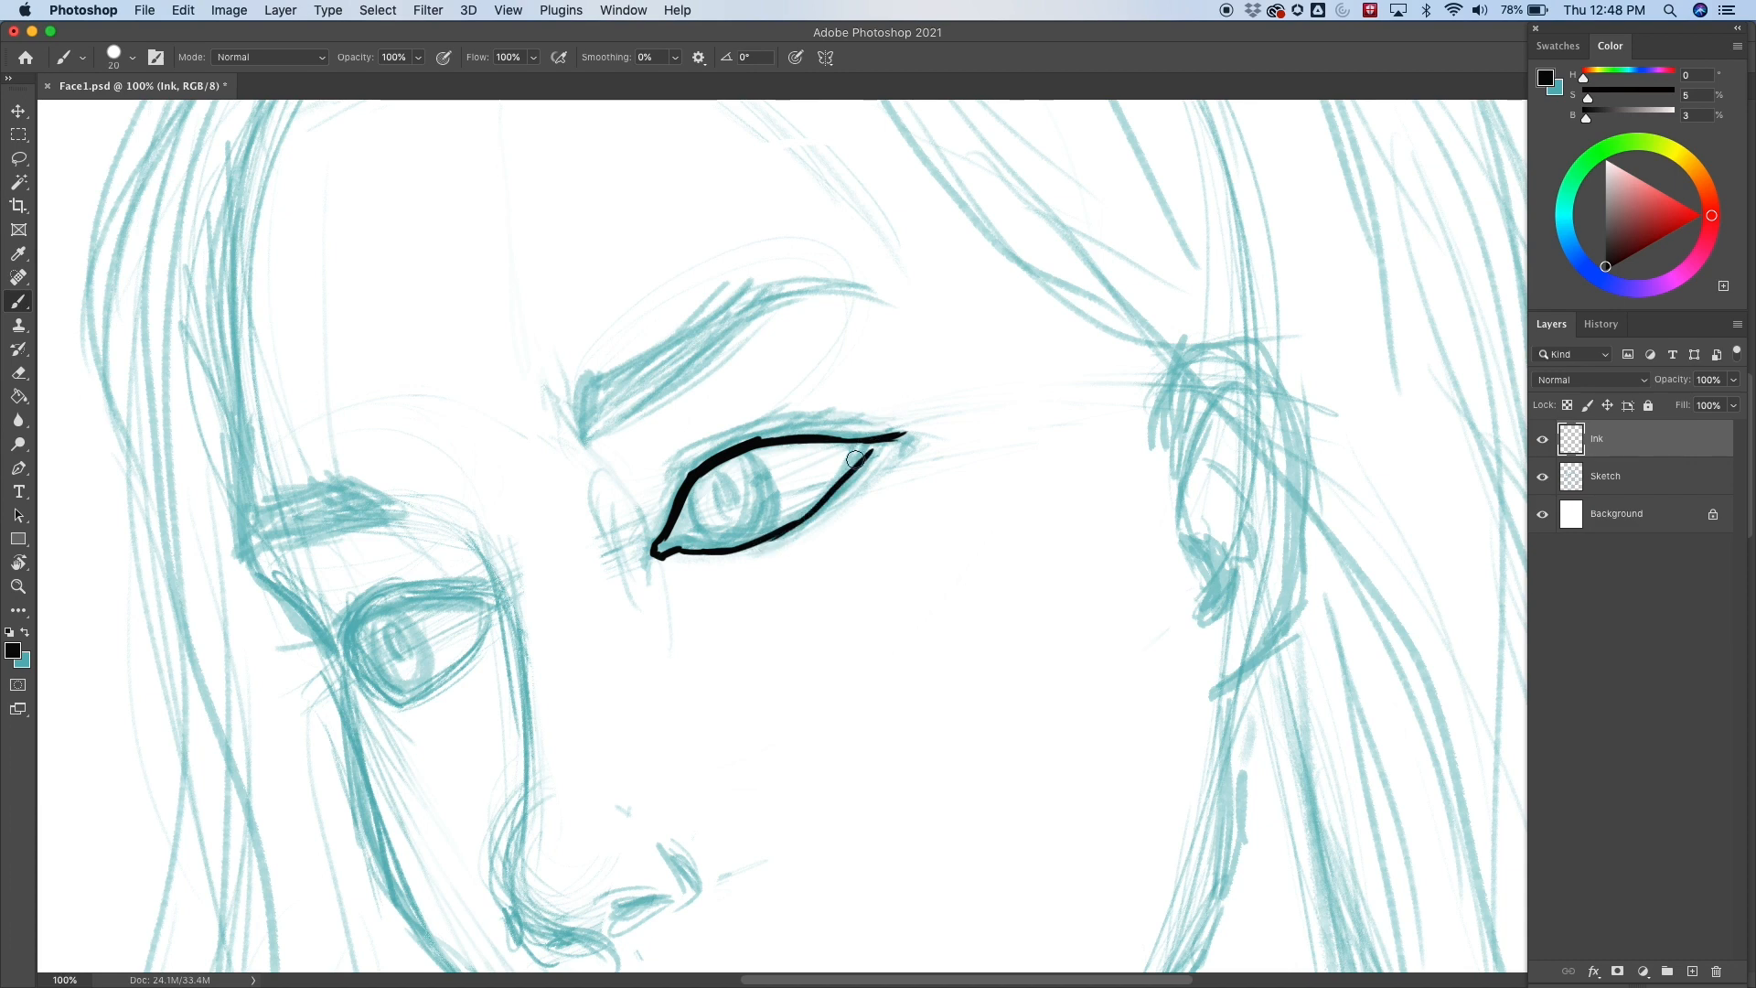
key(super+z)
drag(752, 548, 880, 444)
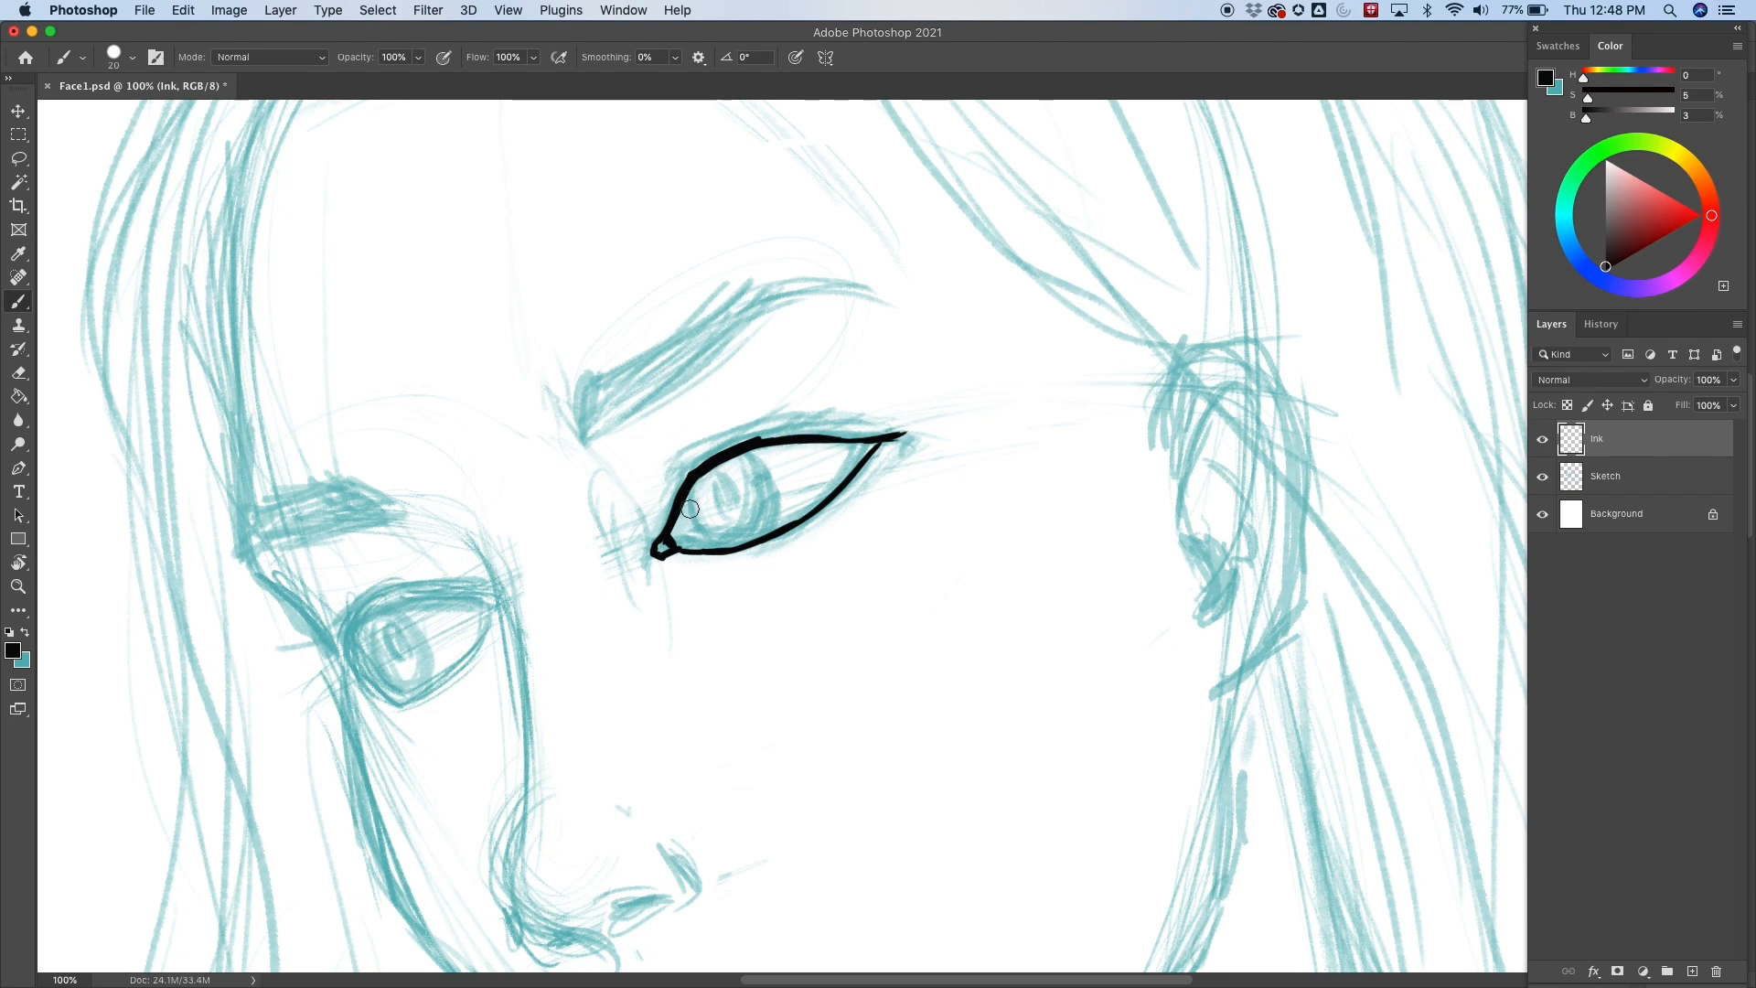
Ink both curved sides of the iris and fill in the pupil, leaving a small highlight notch.
mouse_move(690, 525)
mouse_down()
mouse_move(685, 508)
mouse_move(704, 550)
mouse_up()
drag(685, 488, 705, 545)
key(super+z)
key(super+z)
drag(682, 512, 705, 549)
mouse_move(741, 449)
mouse_down()
mouse_move(779, 534)
mouse_move(771, 481)
mouse_move(779, 538)
mouse_up()
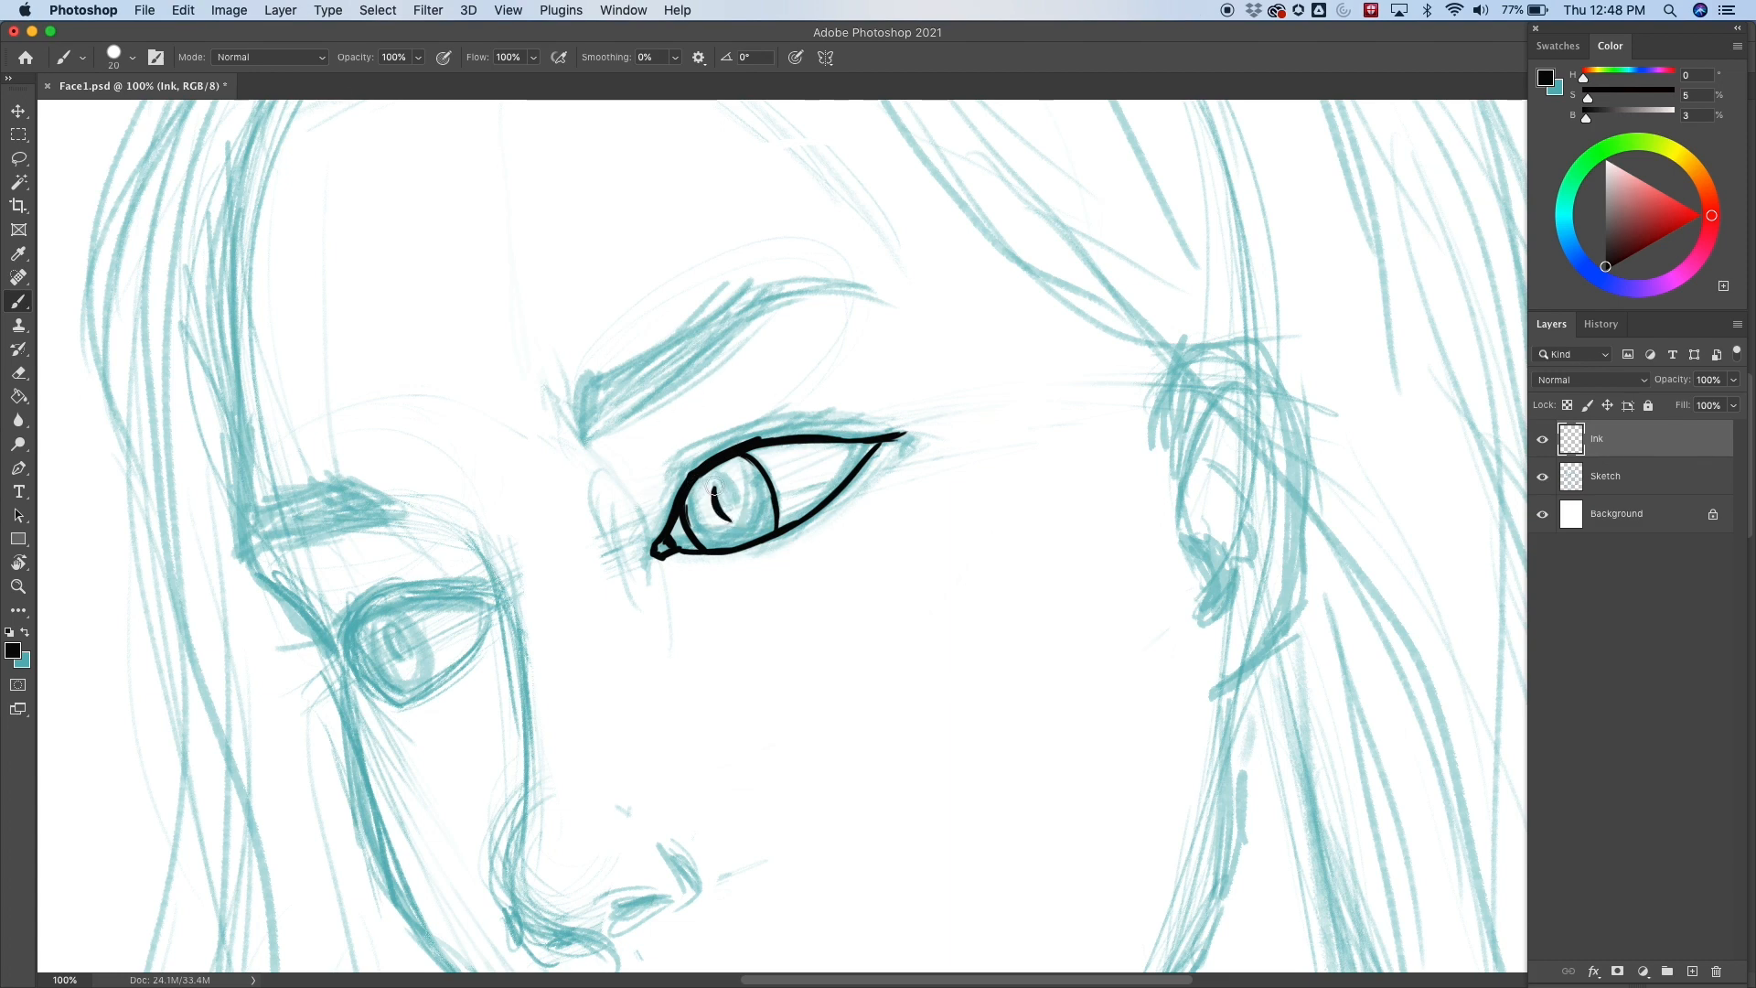
mouse_move(712, 486)
mouse_down()
mouse_move(730, 522)
mouse_move(736, 487)
mouse_move(720, 490)
mouse_move(731, 509)
mouse_move(712, 486)
mouse_move(732, 523)
mouse_move(711, 482)
mouse_up()
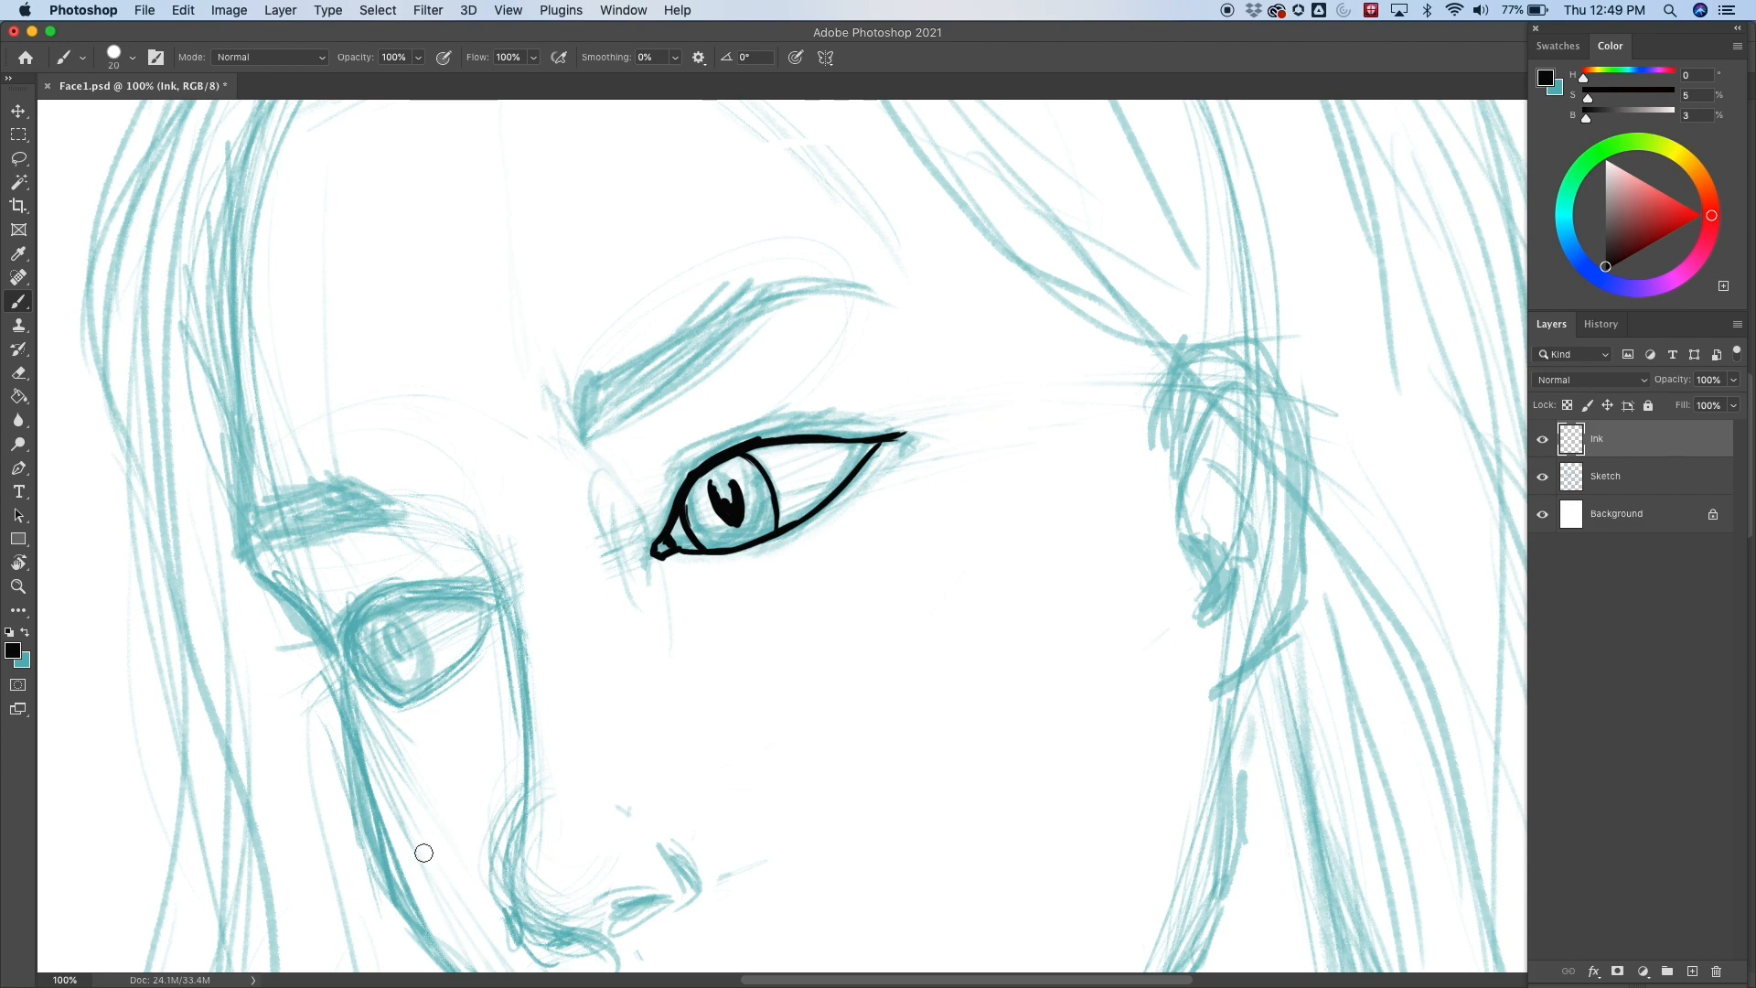
Ink a row of tapered upper lashes sweeping outward along the outer half of the upper lid.
key(super+minus)
key(super+minus)
key(super+minus)
key(super+minus)
key(super+plus)
key(super+plus)
key(super+plus)
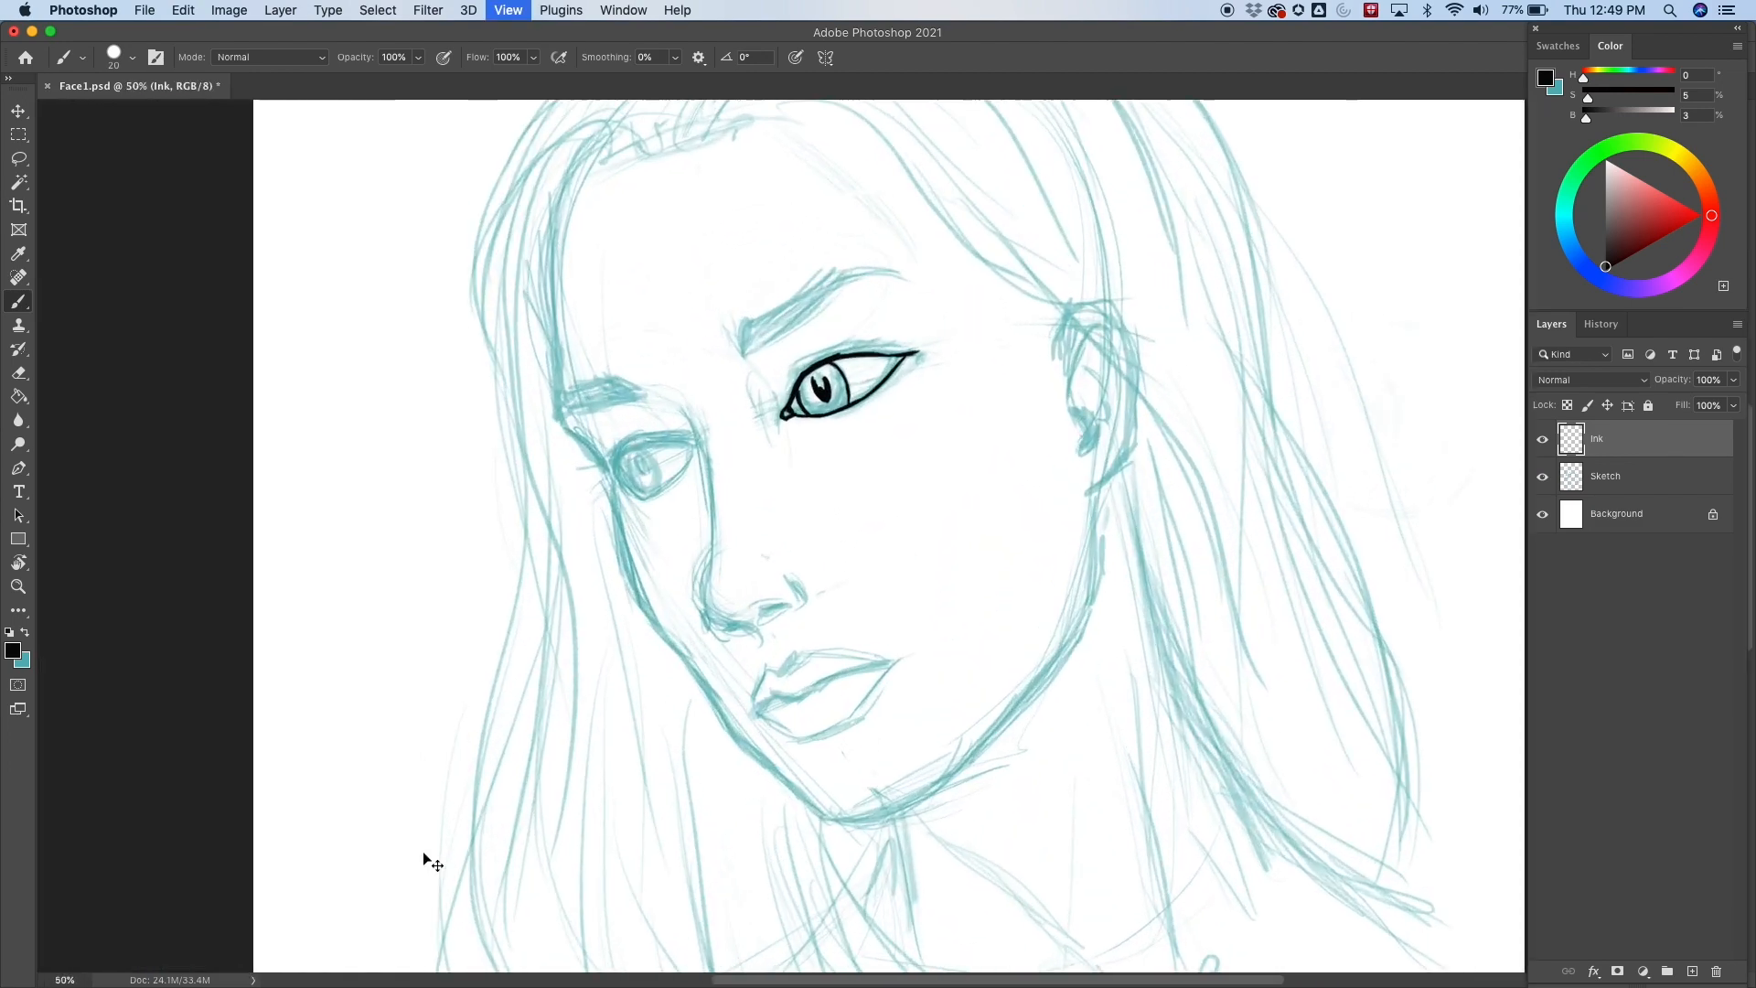
key(super+plus)
key(space)
drag(818, 467, 729, 695)
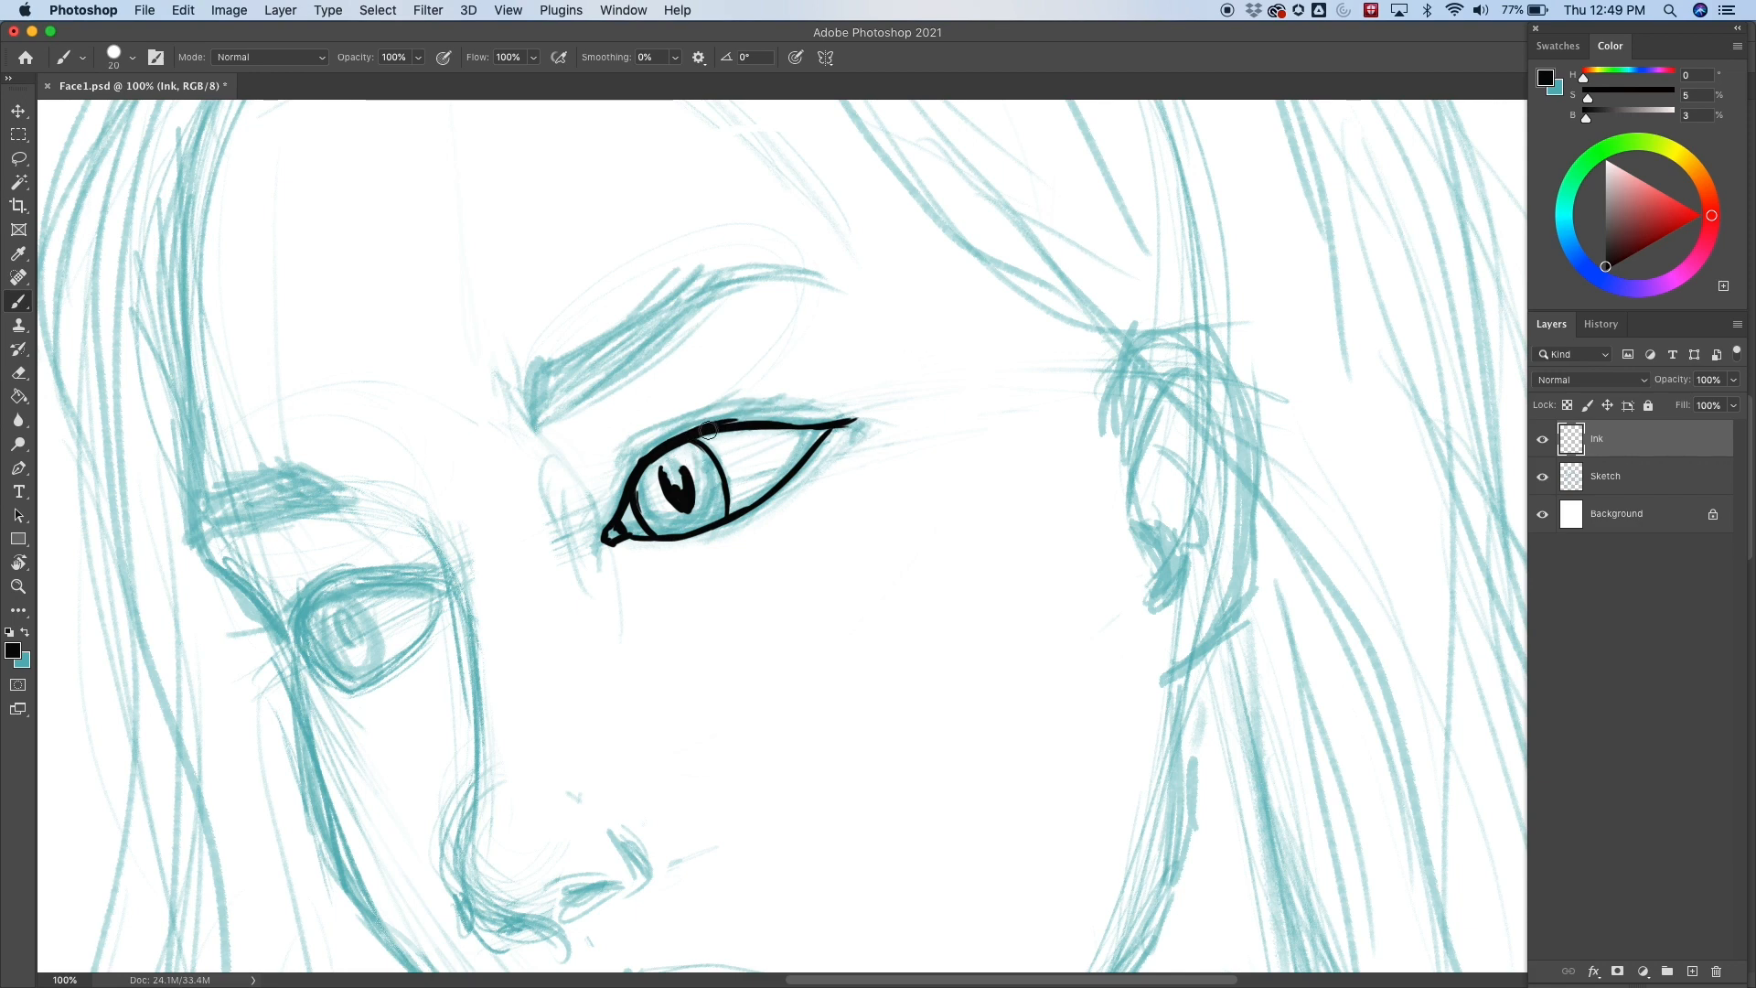
mouse_move(710, 431)
mouse_down()
mouse_move(817, 383)
mouse_move(869, 407)
mouse_up()
key(super+z)
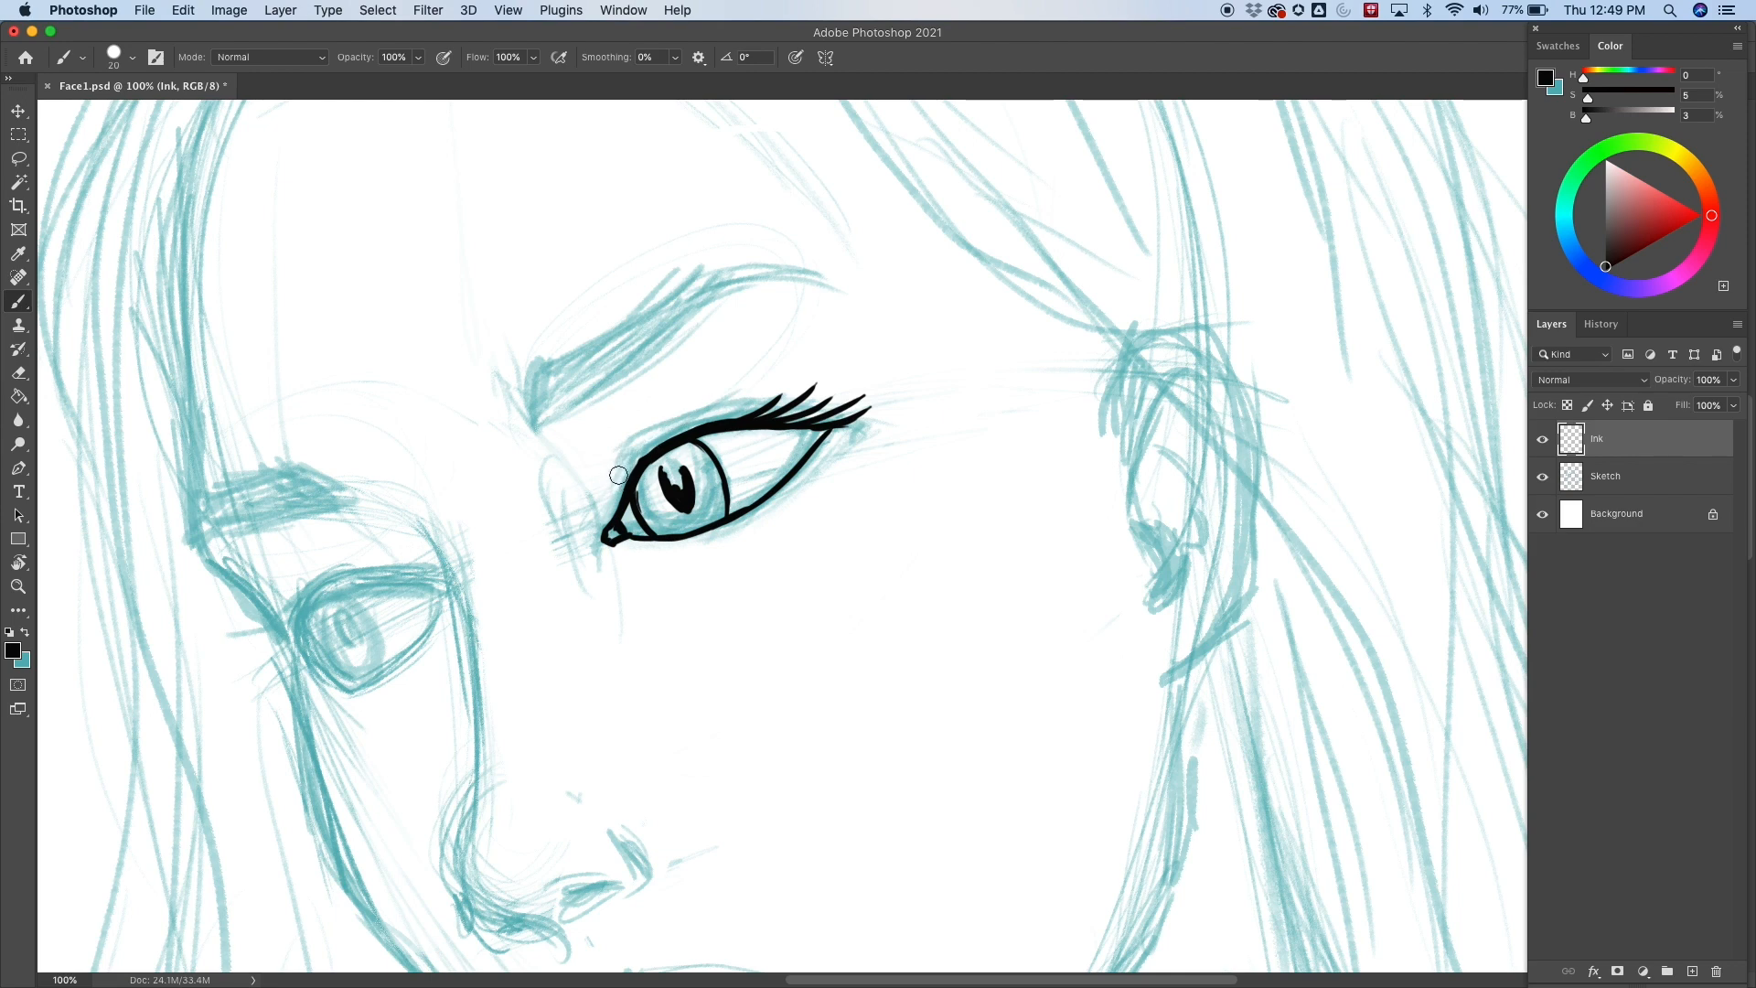
Ink the eyelid crease above the eye from the inner corner to the lashes, plus a short line under the lower lid.
mouse_move(614, 485)
mouse_down()
mouse_move(627, 451)
mouse_move(735, 400)
mouse_up()
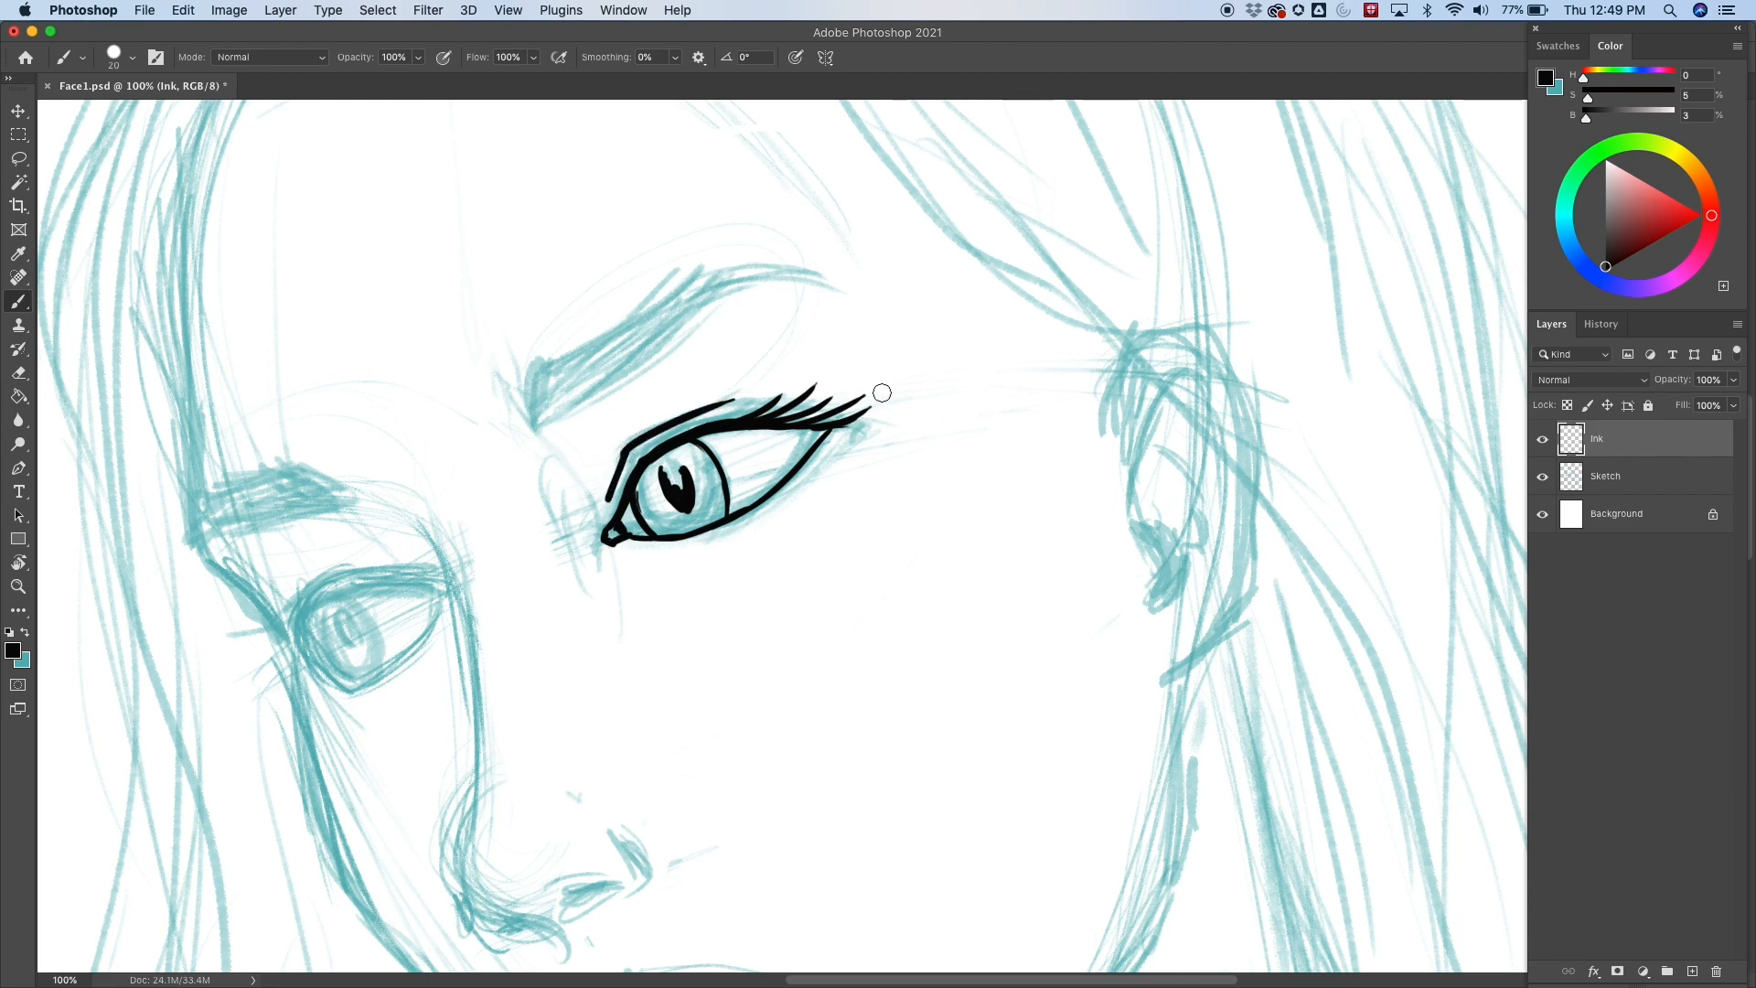
key(super+z)
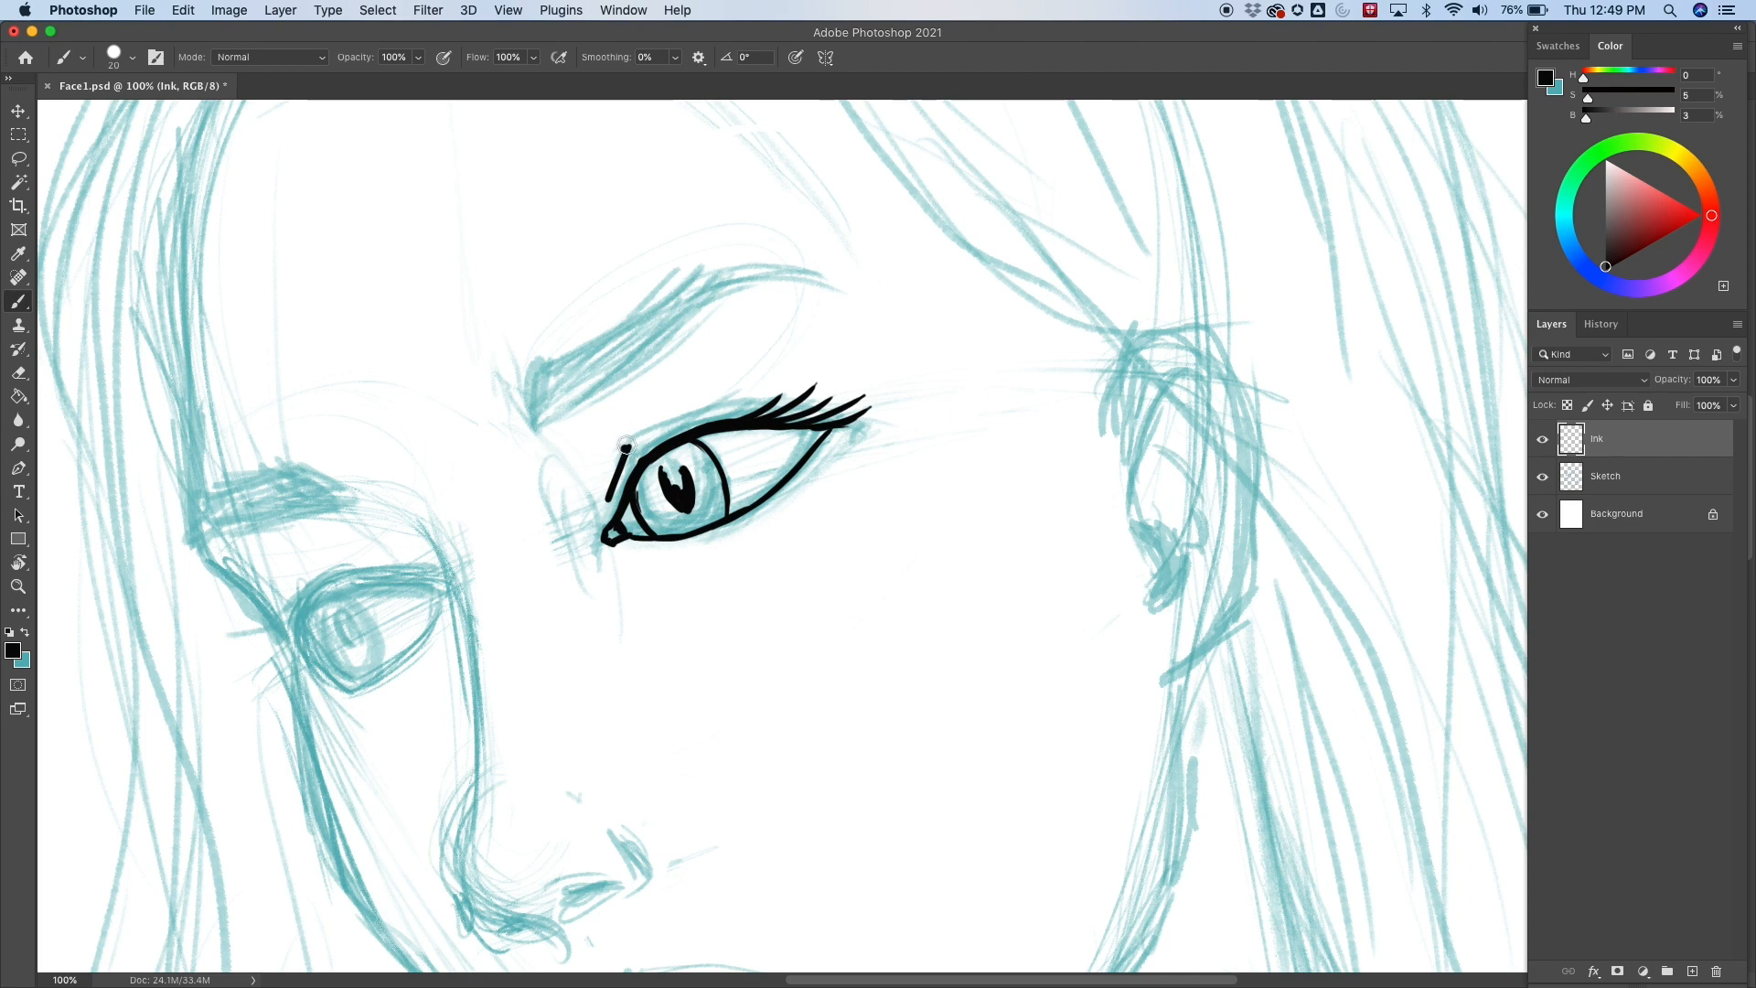
drag(625, 449, 755, 397)
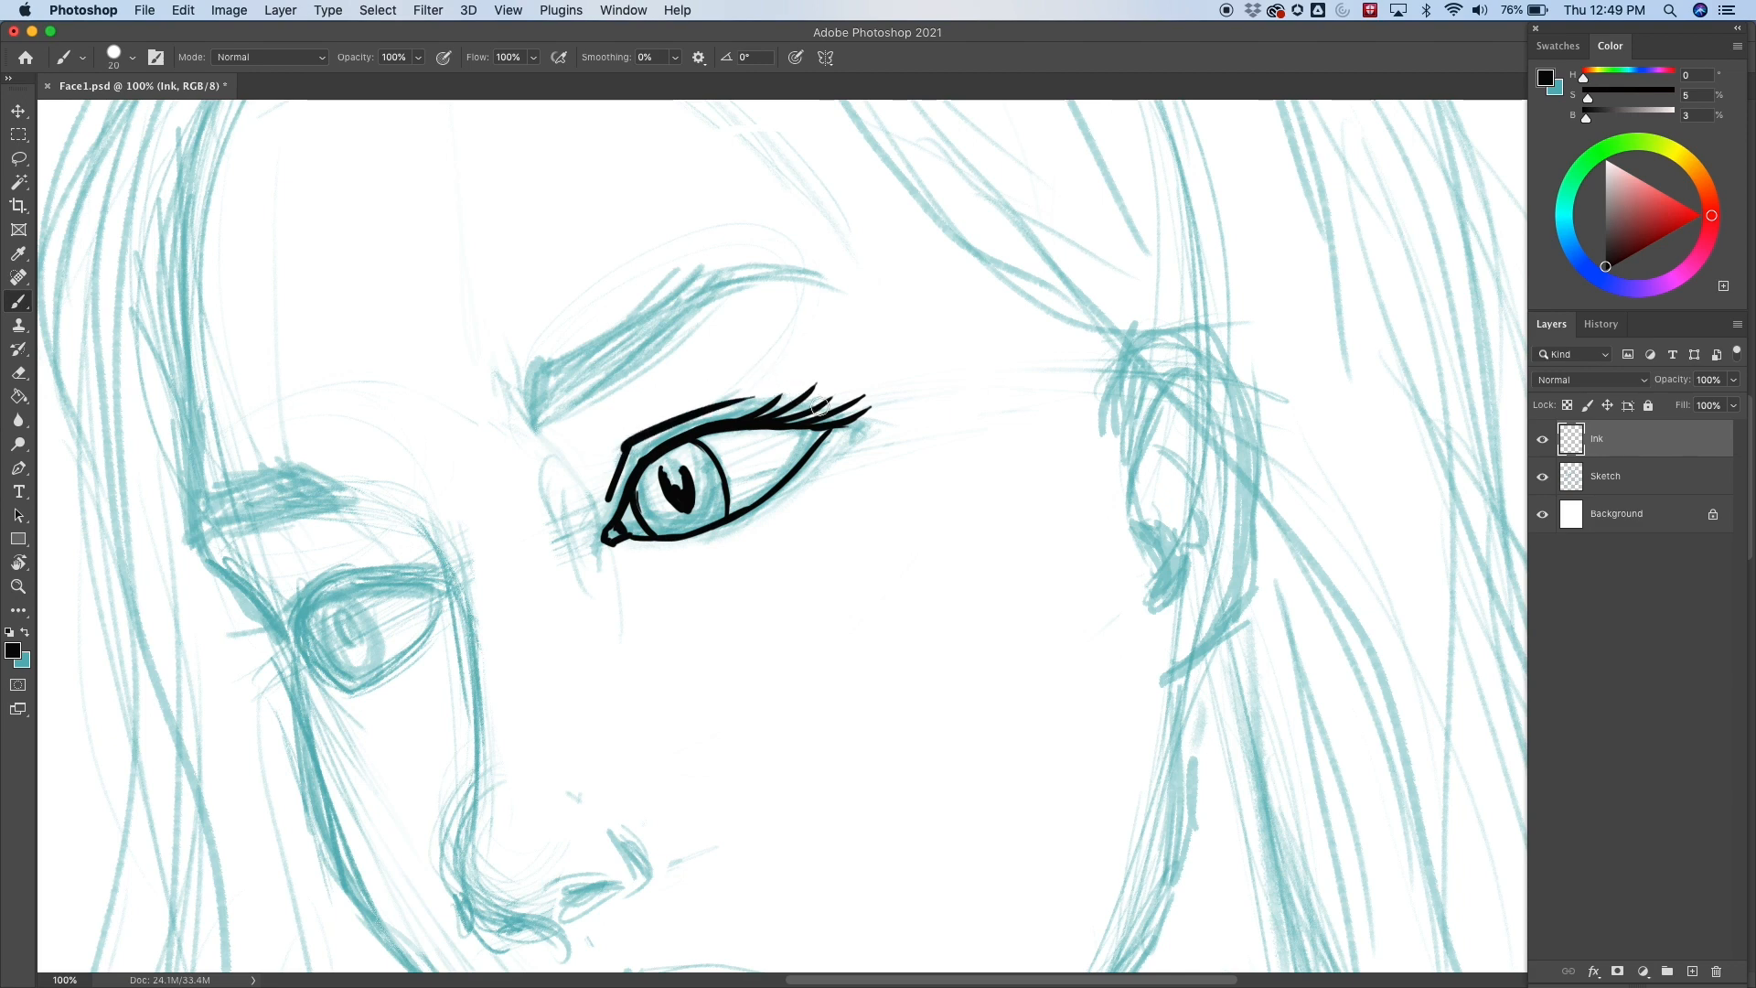
drag(722, 406, 812, 400)
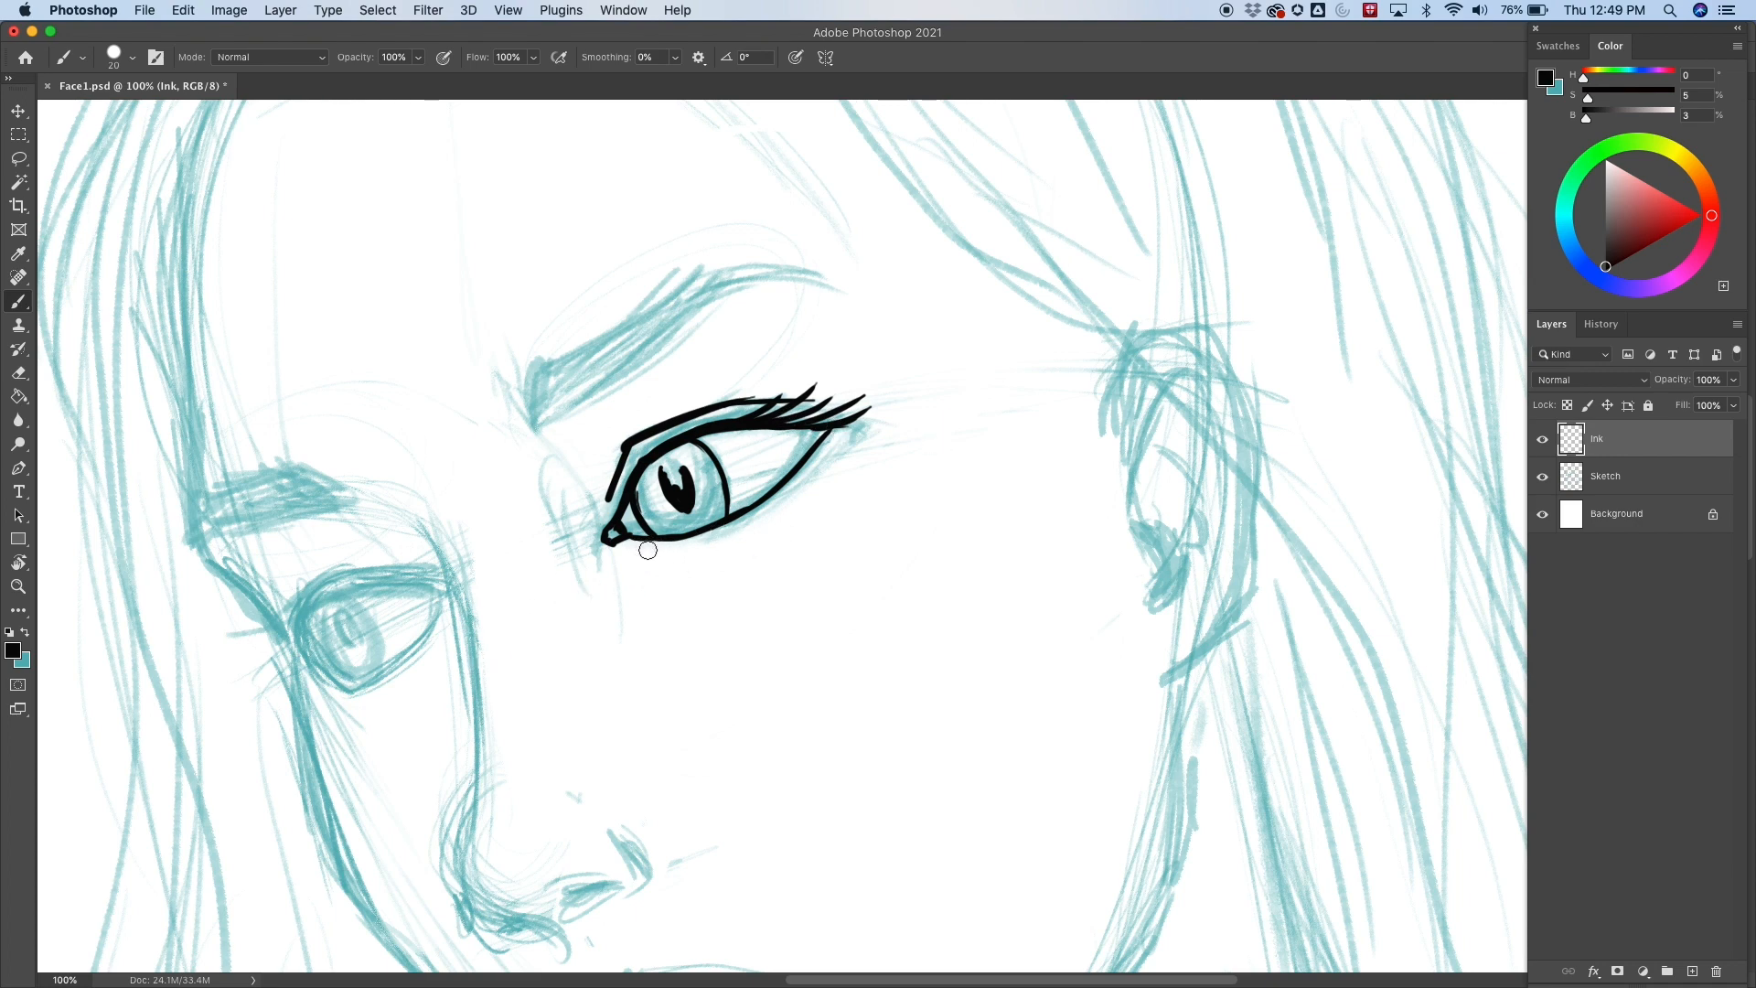
drag(642, 547, 700, 538)
Ink the nose profile from the inner end of the far eyebrow down the bridge and around the tip.
drag(772, 589, 884, 479)
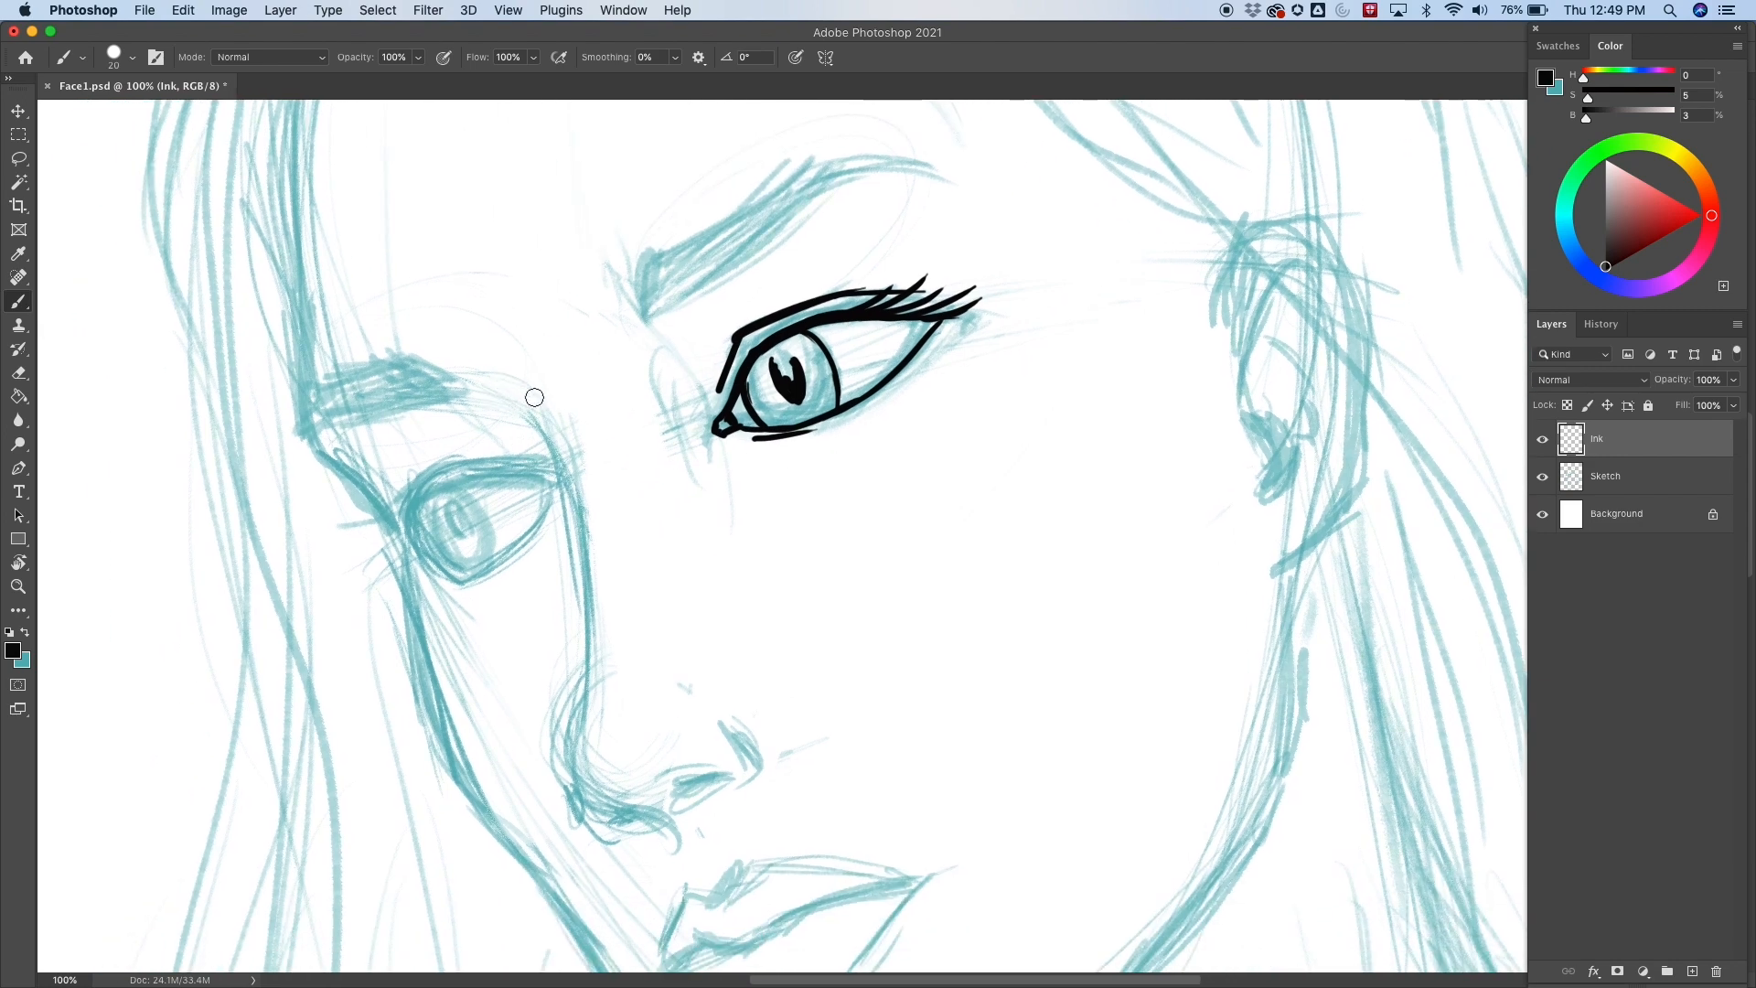
drag(519, 413, 579, 503)
key(ctrl+z)
drag(510, 405, 579, 519)
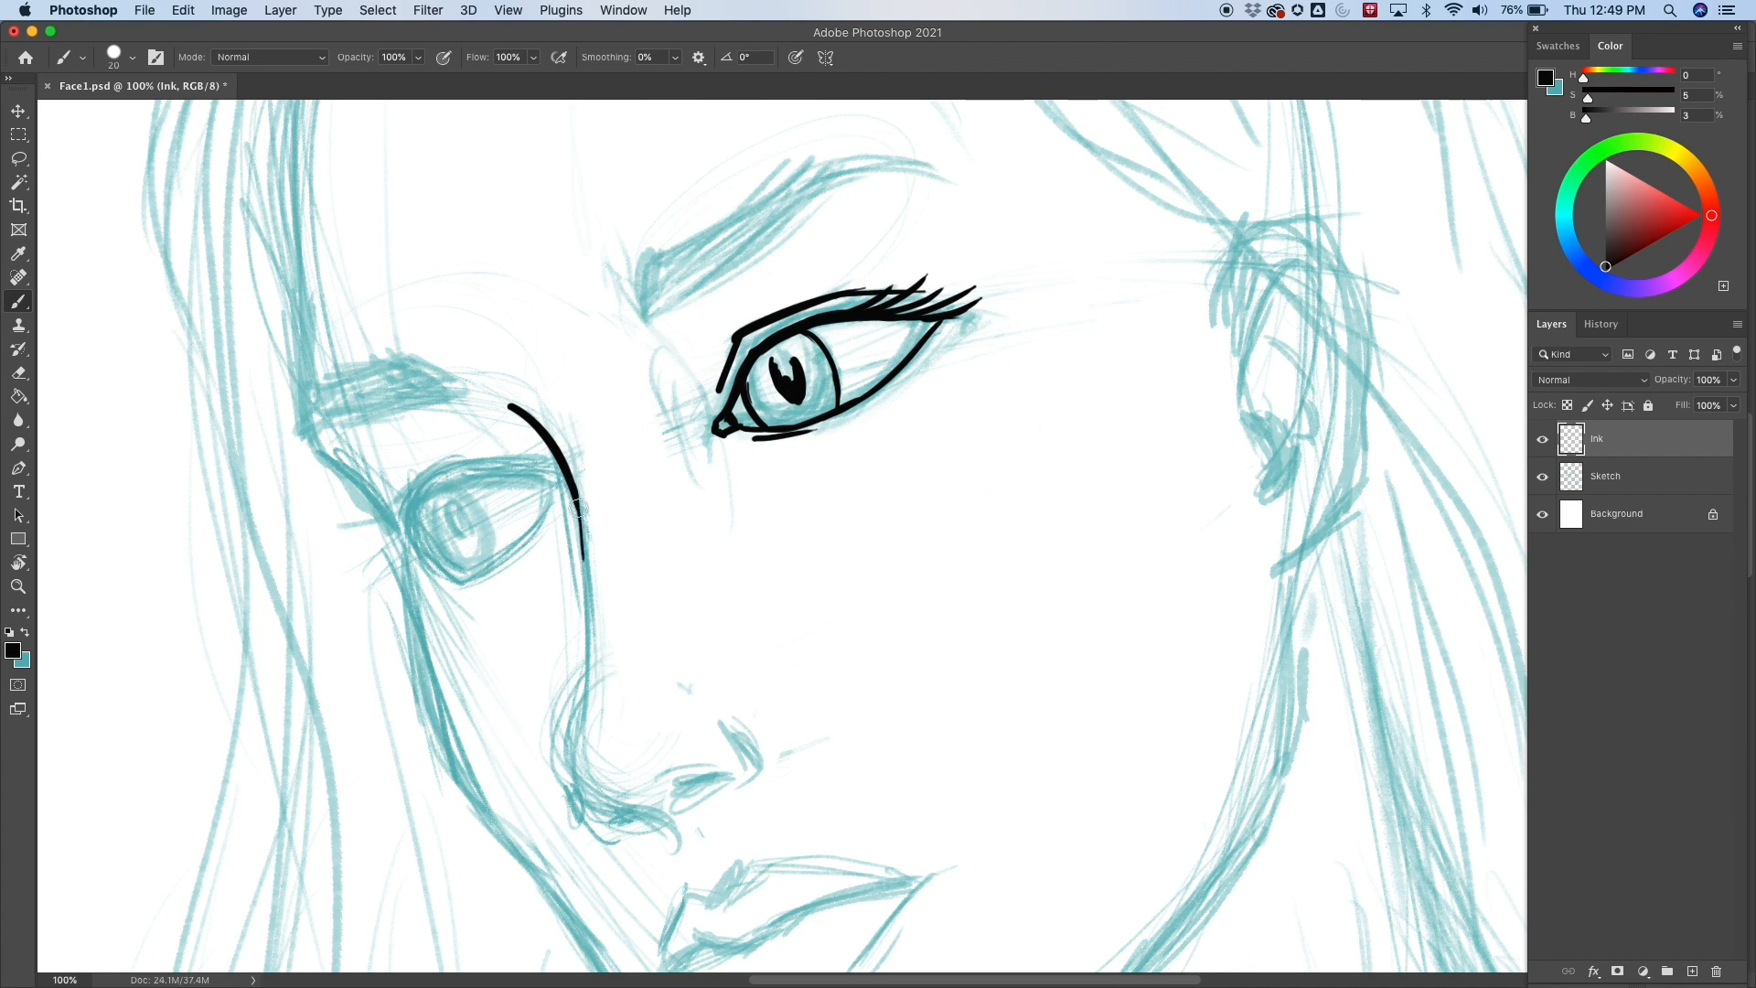
drag(579, 521, 592, 672)
drag(818, 675, 760, 470)
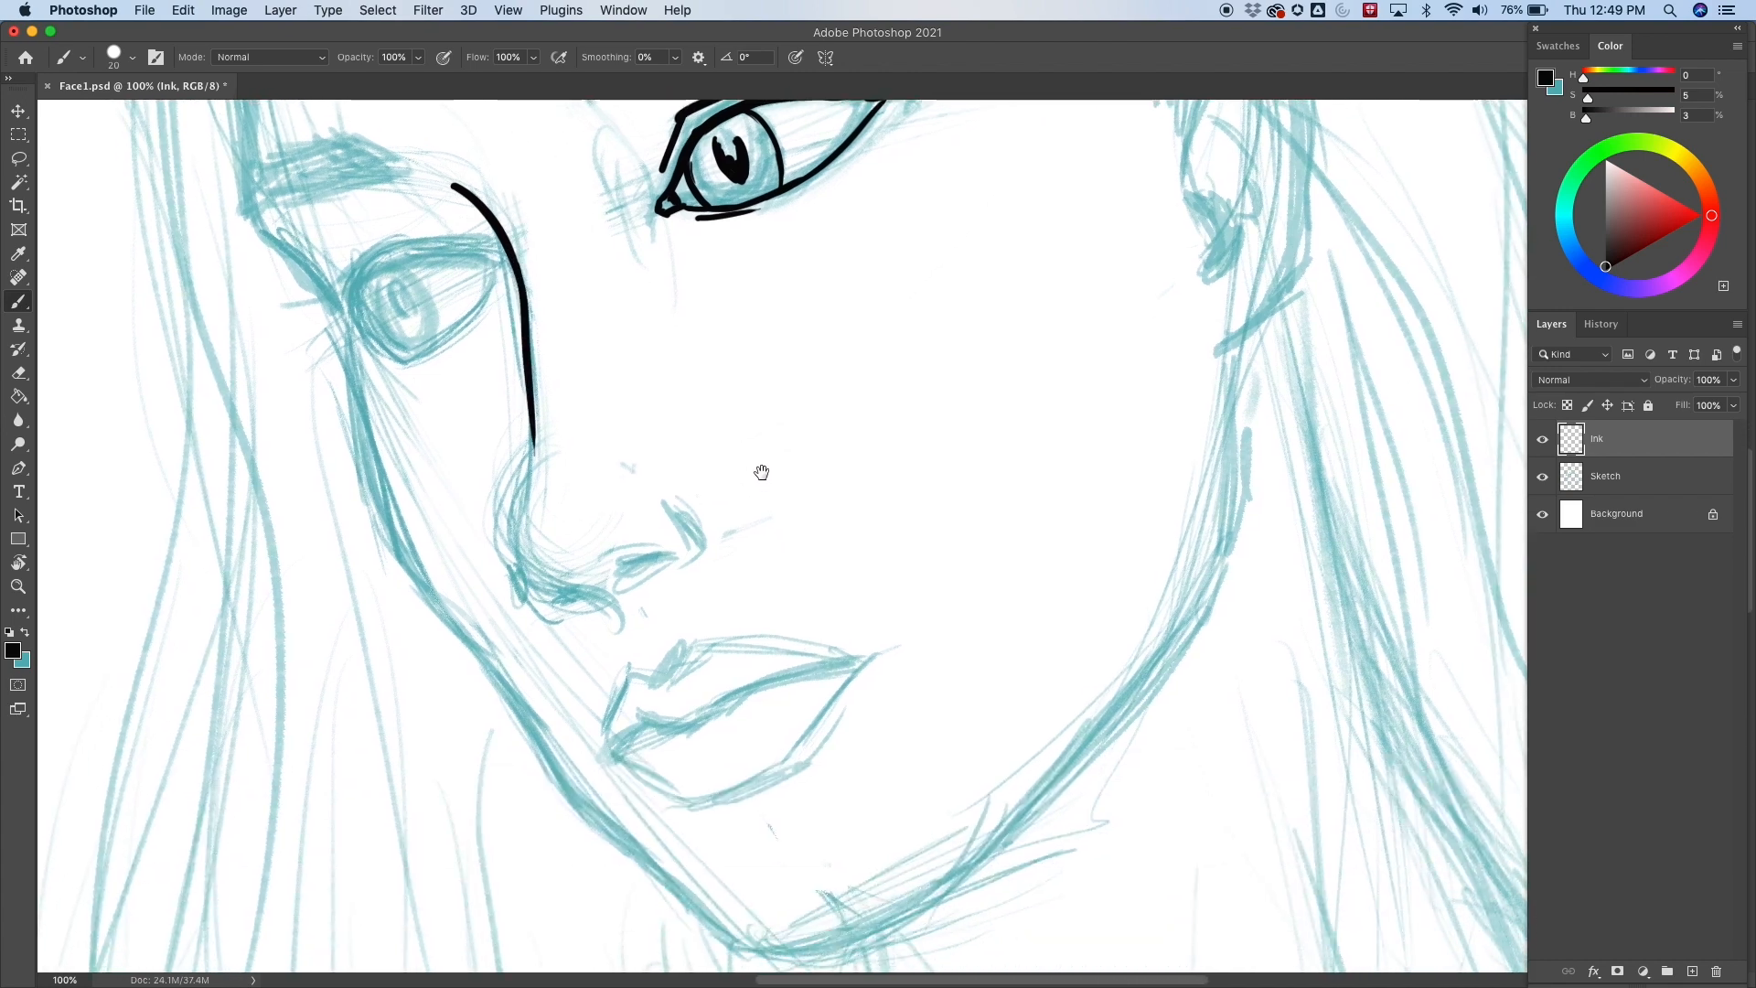
drag(531, 450, 525, 302)
drag(527, 373, 526, 574)
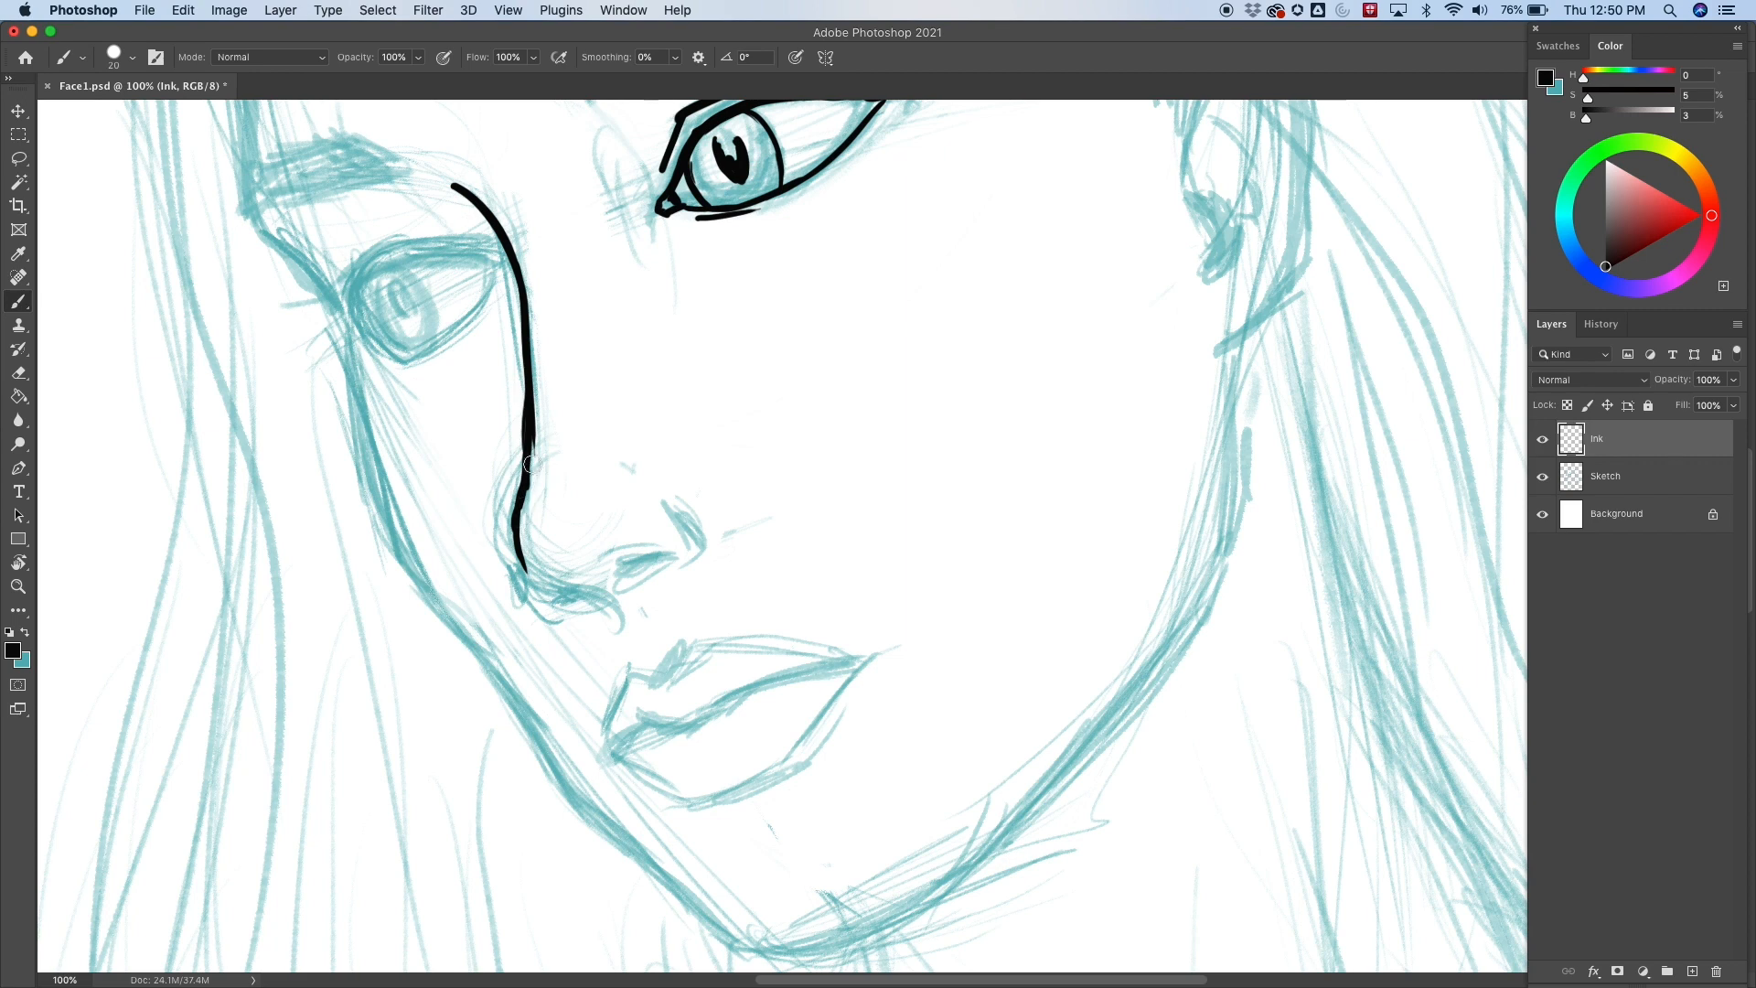
drag(531, 463, 524, 382)
drag(531, 576, 572, 602)
Ink the far nostril and the underside of the nose tip as a short dark curved shape.
drag(782, 596, 648, 509)
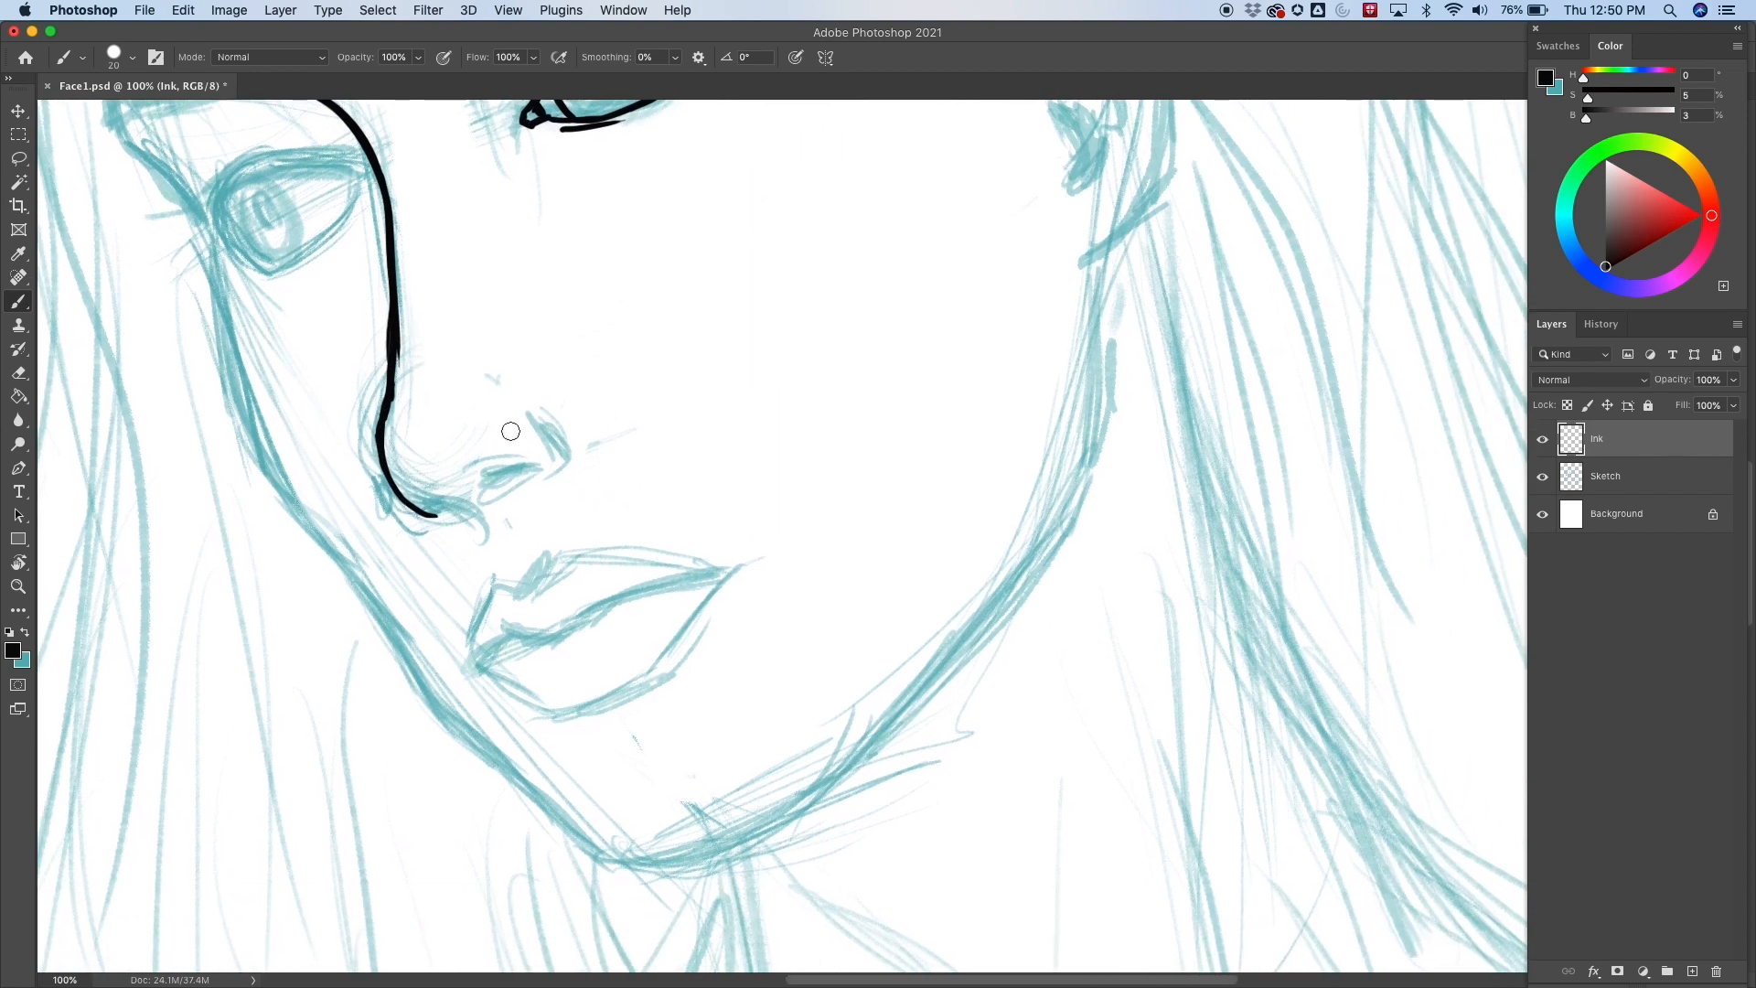
mouse_move(444, 492)
mouse_down()
mouse_move(422, 488)
mouse_move(484, 524)
mouse_up()
key(super+z)
key(super+z)
mouse_move(416, 494)
mouse_down()
mouse_move(470, 508)
mouse_move(431, 495)
mouse_move(450, 500)
mouse_up()
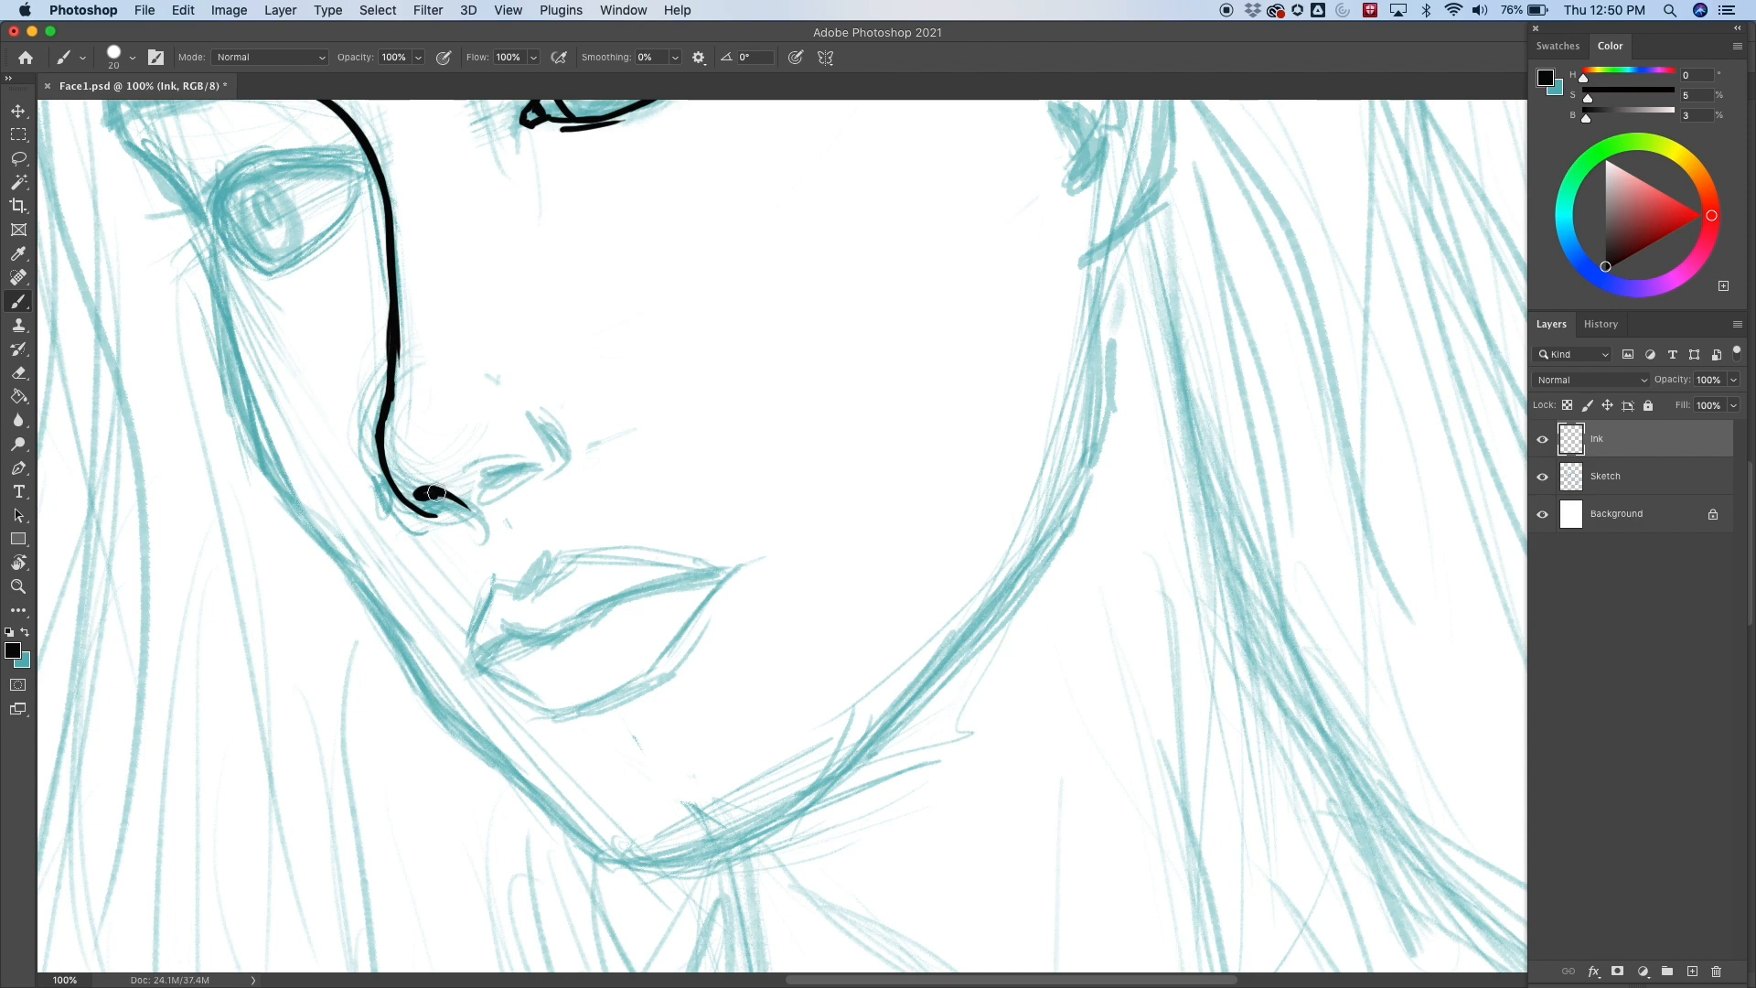
drag(455, 498, 479, 504)
Ink the near nostril opening as a short, thick dark stroke.
drag(483, 477, 491, 474)
drag(493, 475, 538, 462)
key(super+z)
key(super+z)
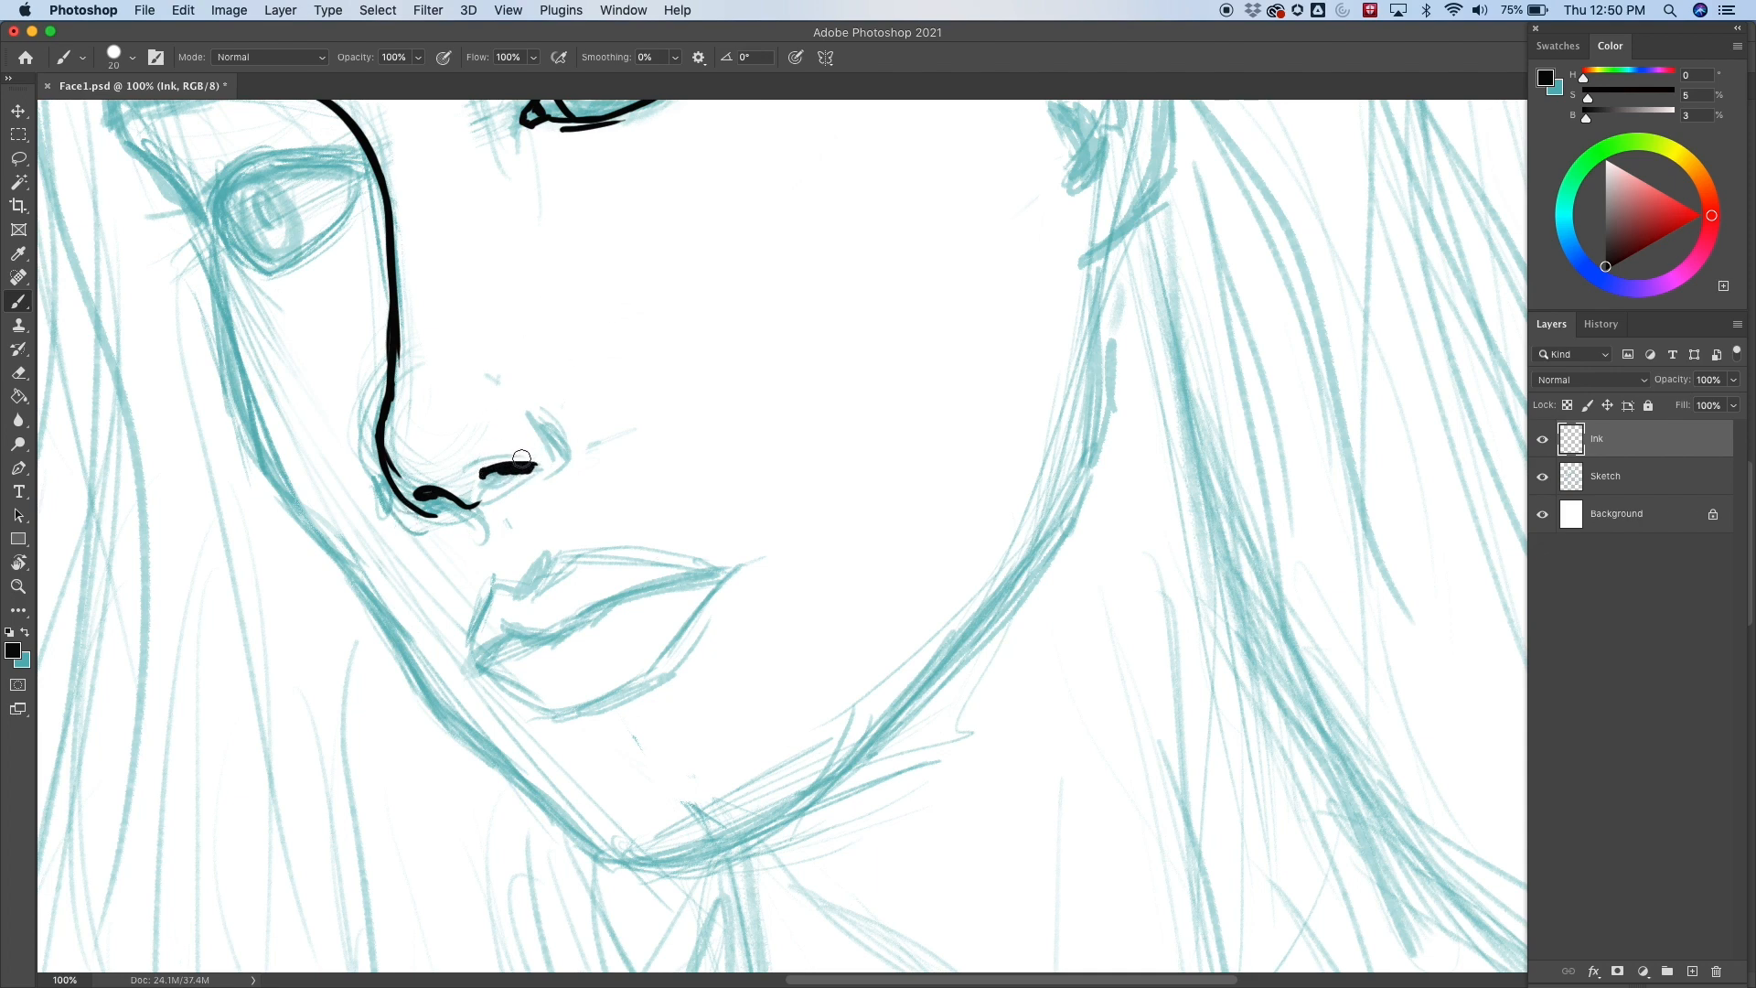
drag(521, 458, 542, 467)
mouse_move(513, 474)
mouse_down()
mouse_move(535, 468)
mouse_move(490, 469)
mouse_move(532, 467)
mouse_up()
Ink the outer wing of the near nostril, redrawing it as a more angular contour.
drag(539, 416, 555, 447)
mouse_move(521, 400)
mouse_down()
mouse_move(549, 460)
mouse_move(529, 401)
mouse_move(560, 468)
mouse_up()
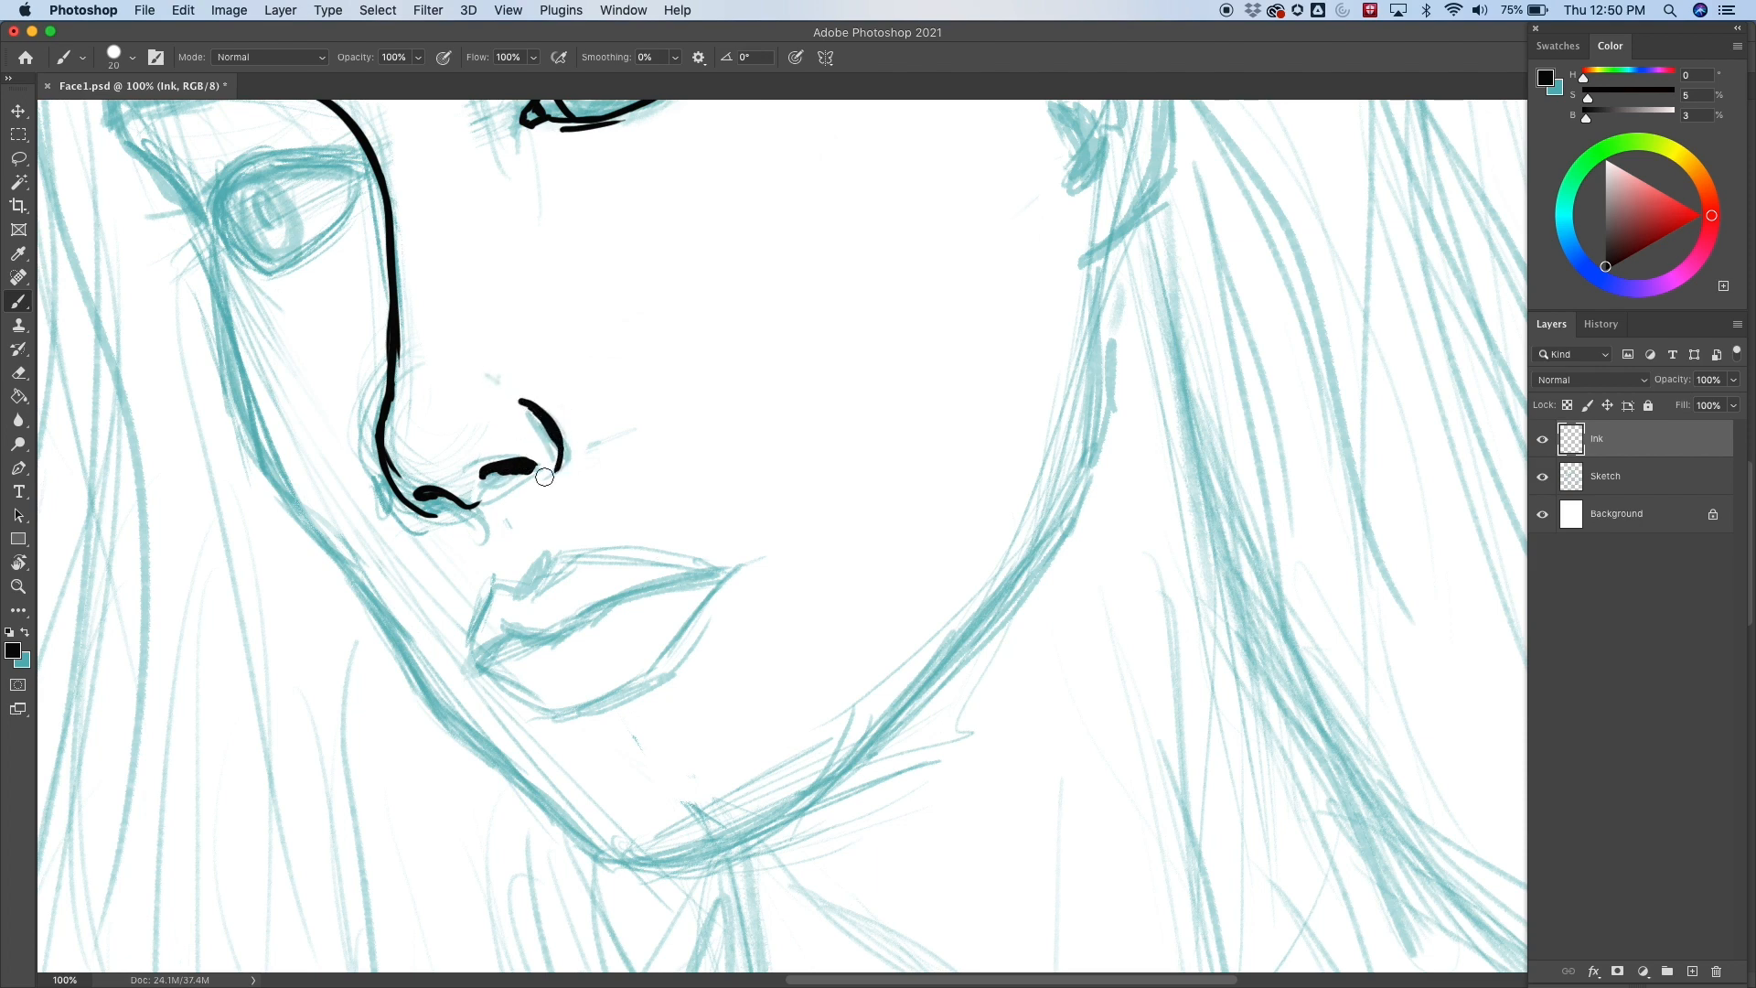
drag(481, 389, 510, 398)
key(super+z)
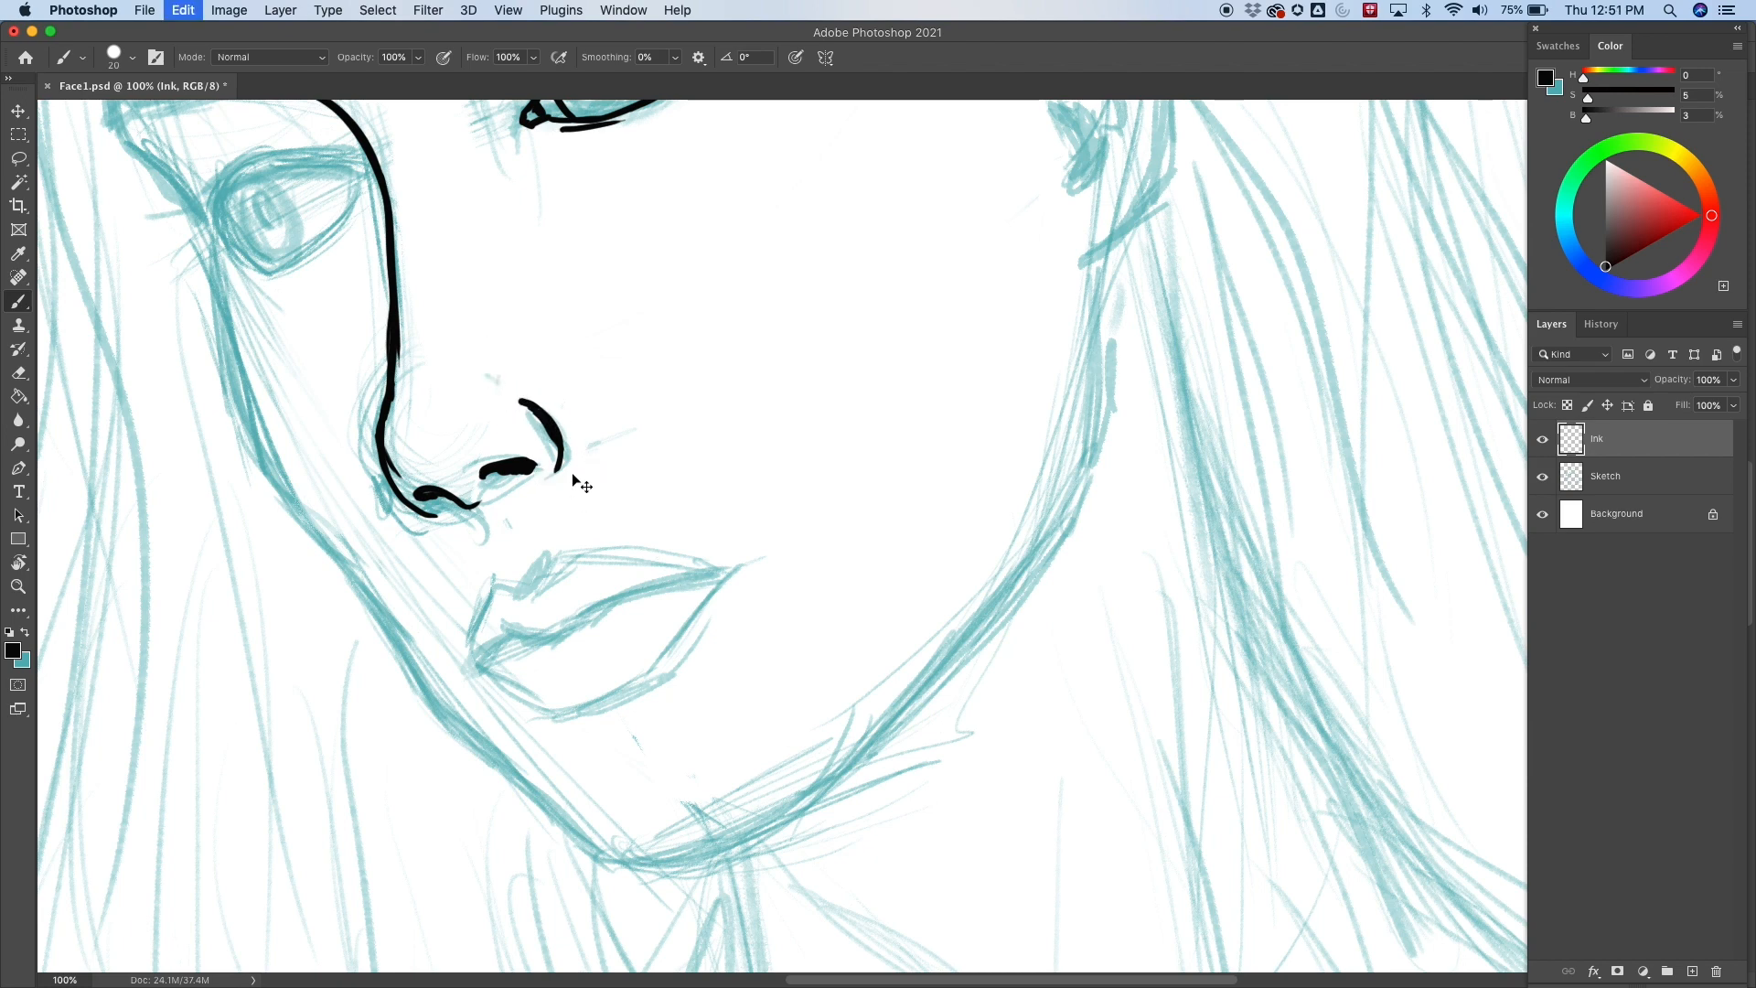
key(super+z)
key(super+z)
mouse_move(510, 395)
mouse_down()
mouse_move(550, 417)
mouse_move(558, 476)
mouse_up()
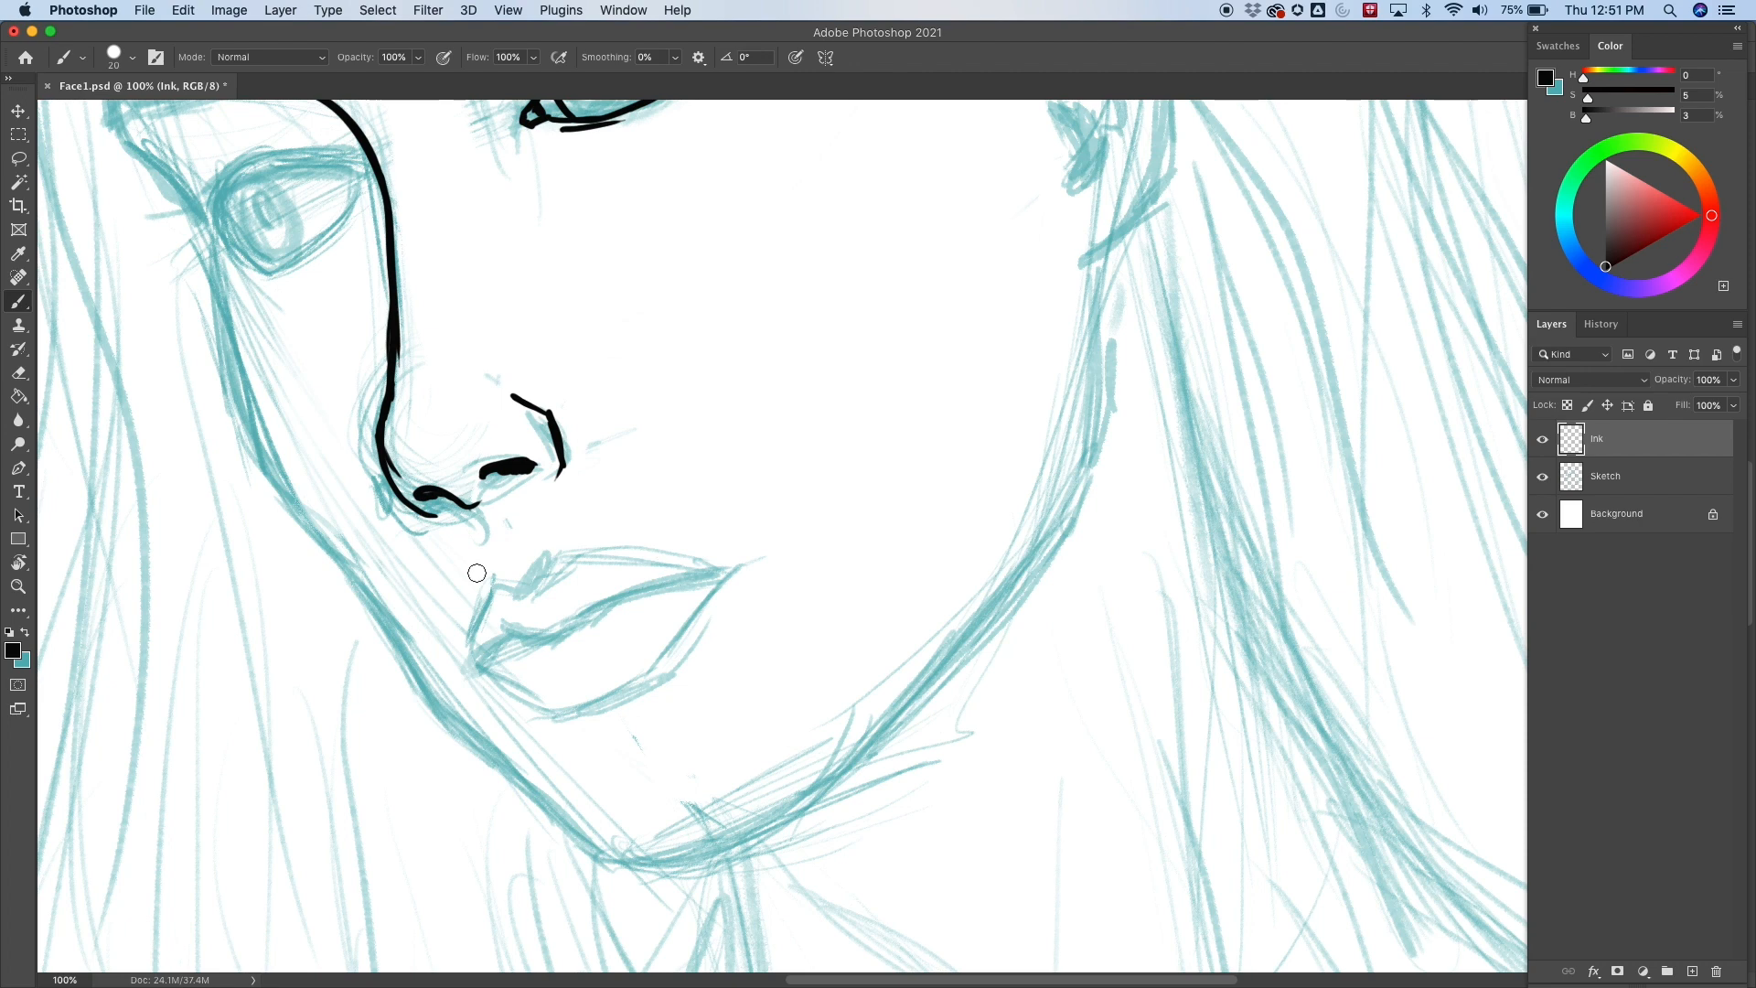
Redraw the near nostril's outer wing as one smooth curve, then ink a small dot on the nose and a short philtrum stroke beneath it.
key(super+z)
key(super+z)
key(super+z)
key(super+z)
mouse_move(517, 392)
mouse_down()
mouse_move(563, 430)
mouse_move(558, 473)
mouse_up()
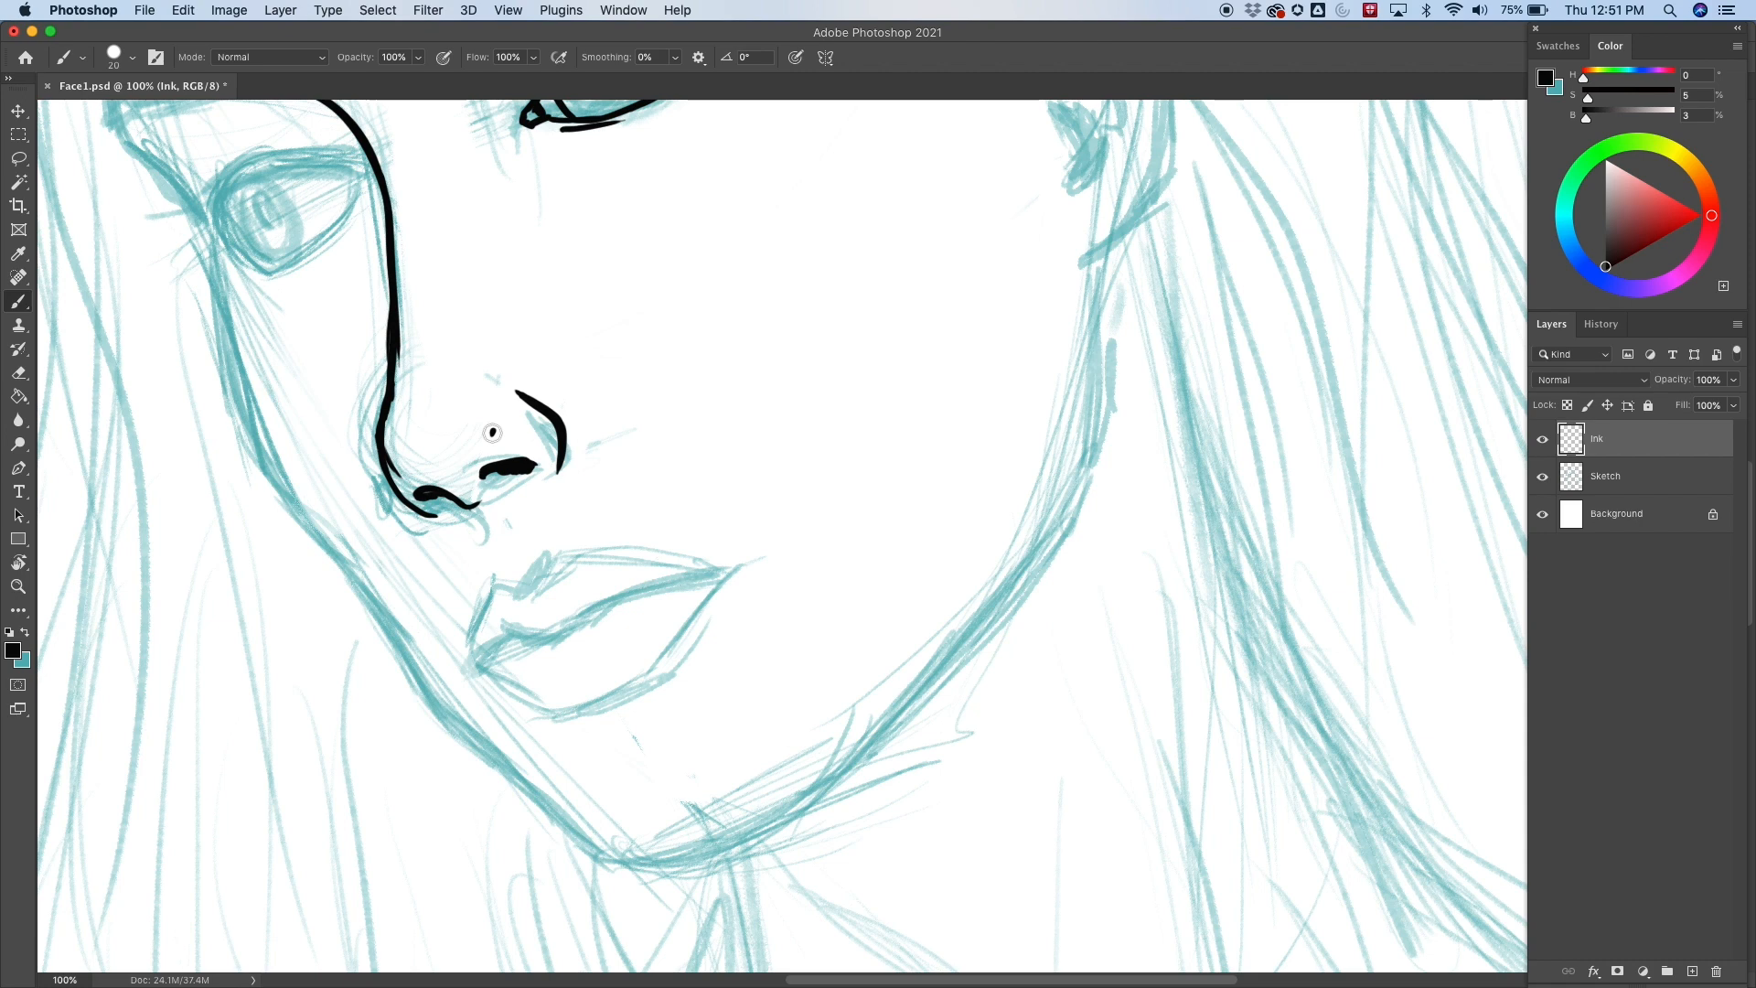
mouse_move(877, 464)
mouse_down()
mouse_move(886, 424)
mouse_move(895, 447)
mouse_up()
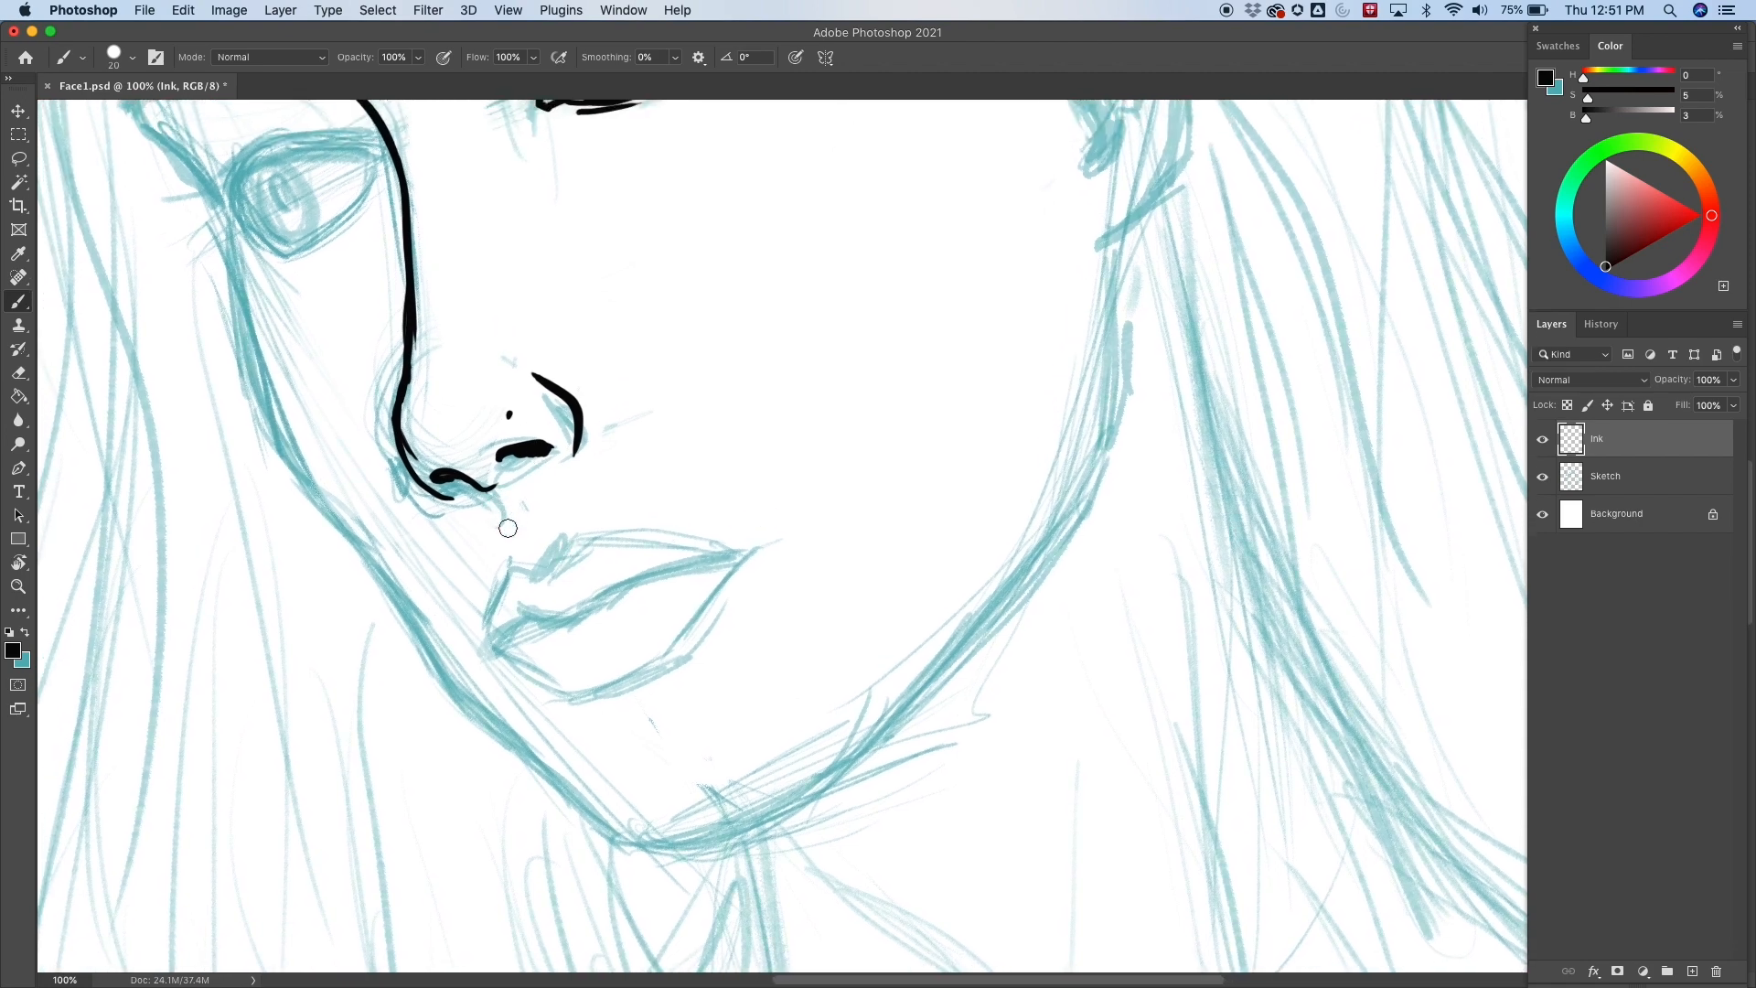
drag(496, 501, 505, 529)
Ink the upper lip's top edge from the cupid's bow across to the near corner of the mouth.
drag(819, 588, 838, 434)
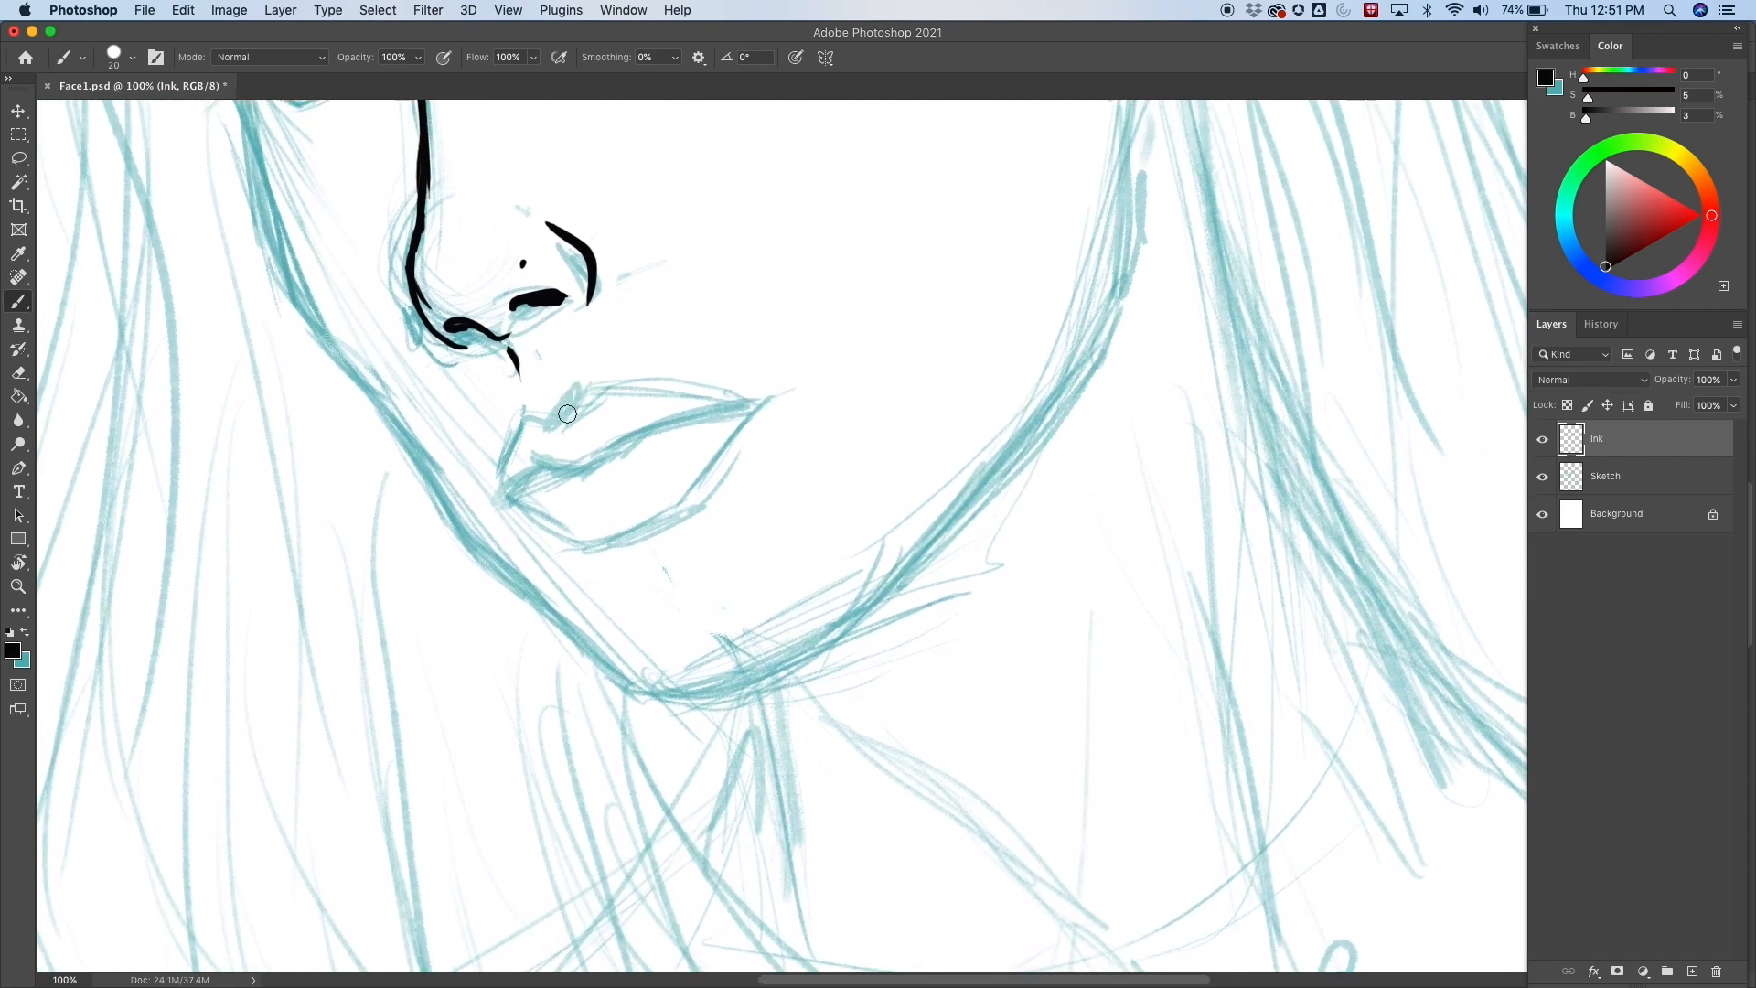
drag(582, 399, 515, 444)
drag(850, 295, 809, 422)
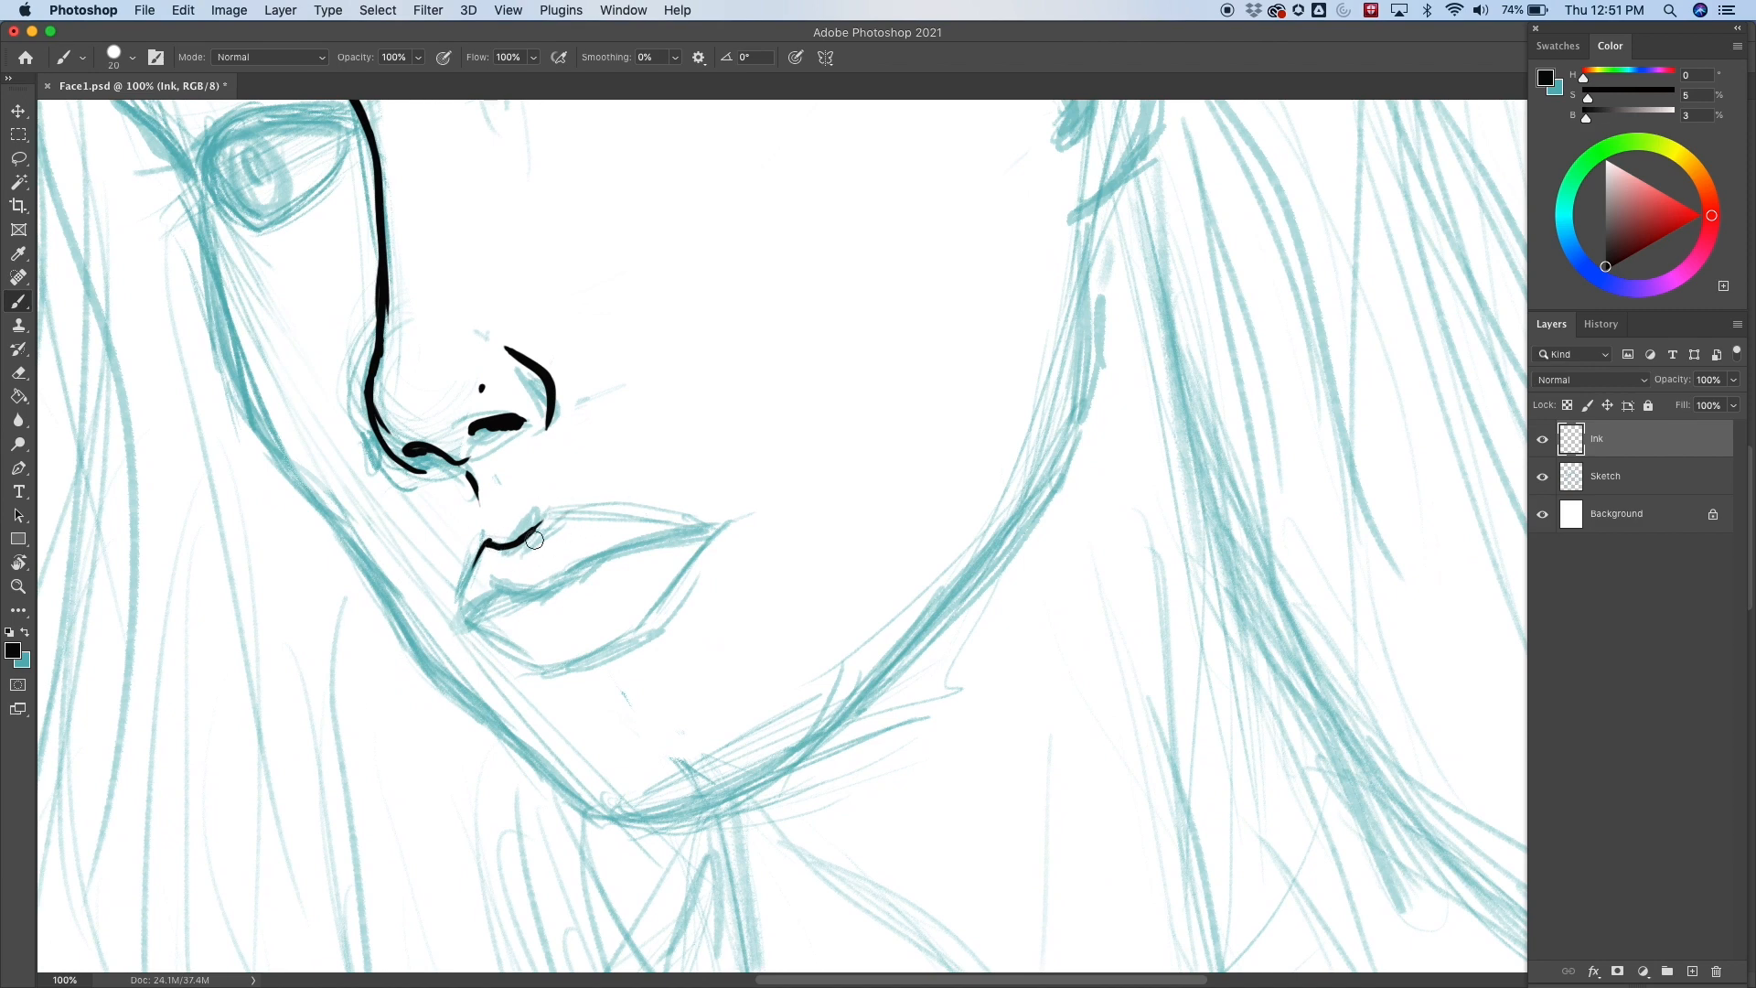
mouse_move(530, 538)
mouse_down()
mouse_move(550, 512)
mouse_move(536, 534)
mouse_up()
mouse_move(795, 593)
mouse_down()
mouse_move(646, 456)
mouse_move(660, 553)
mouse_up()
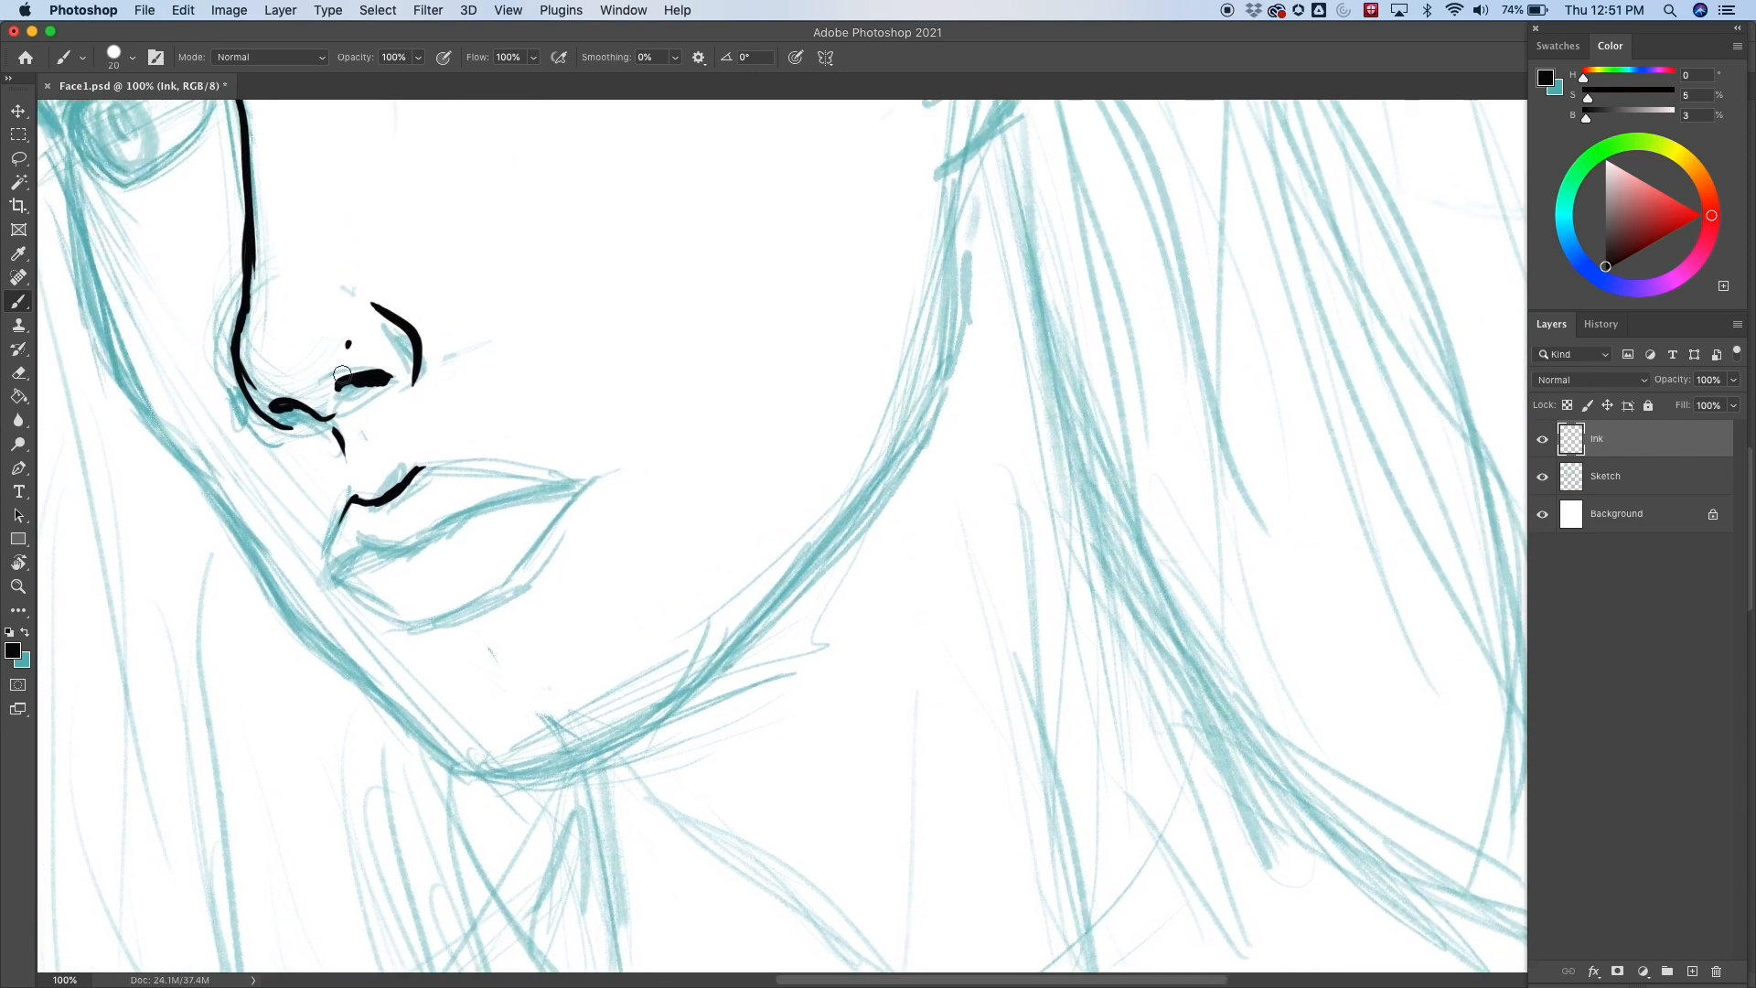
drag(416, 468, 567, 477)
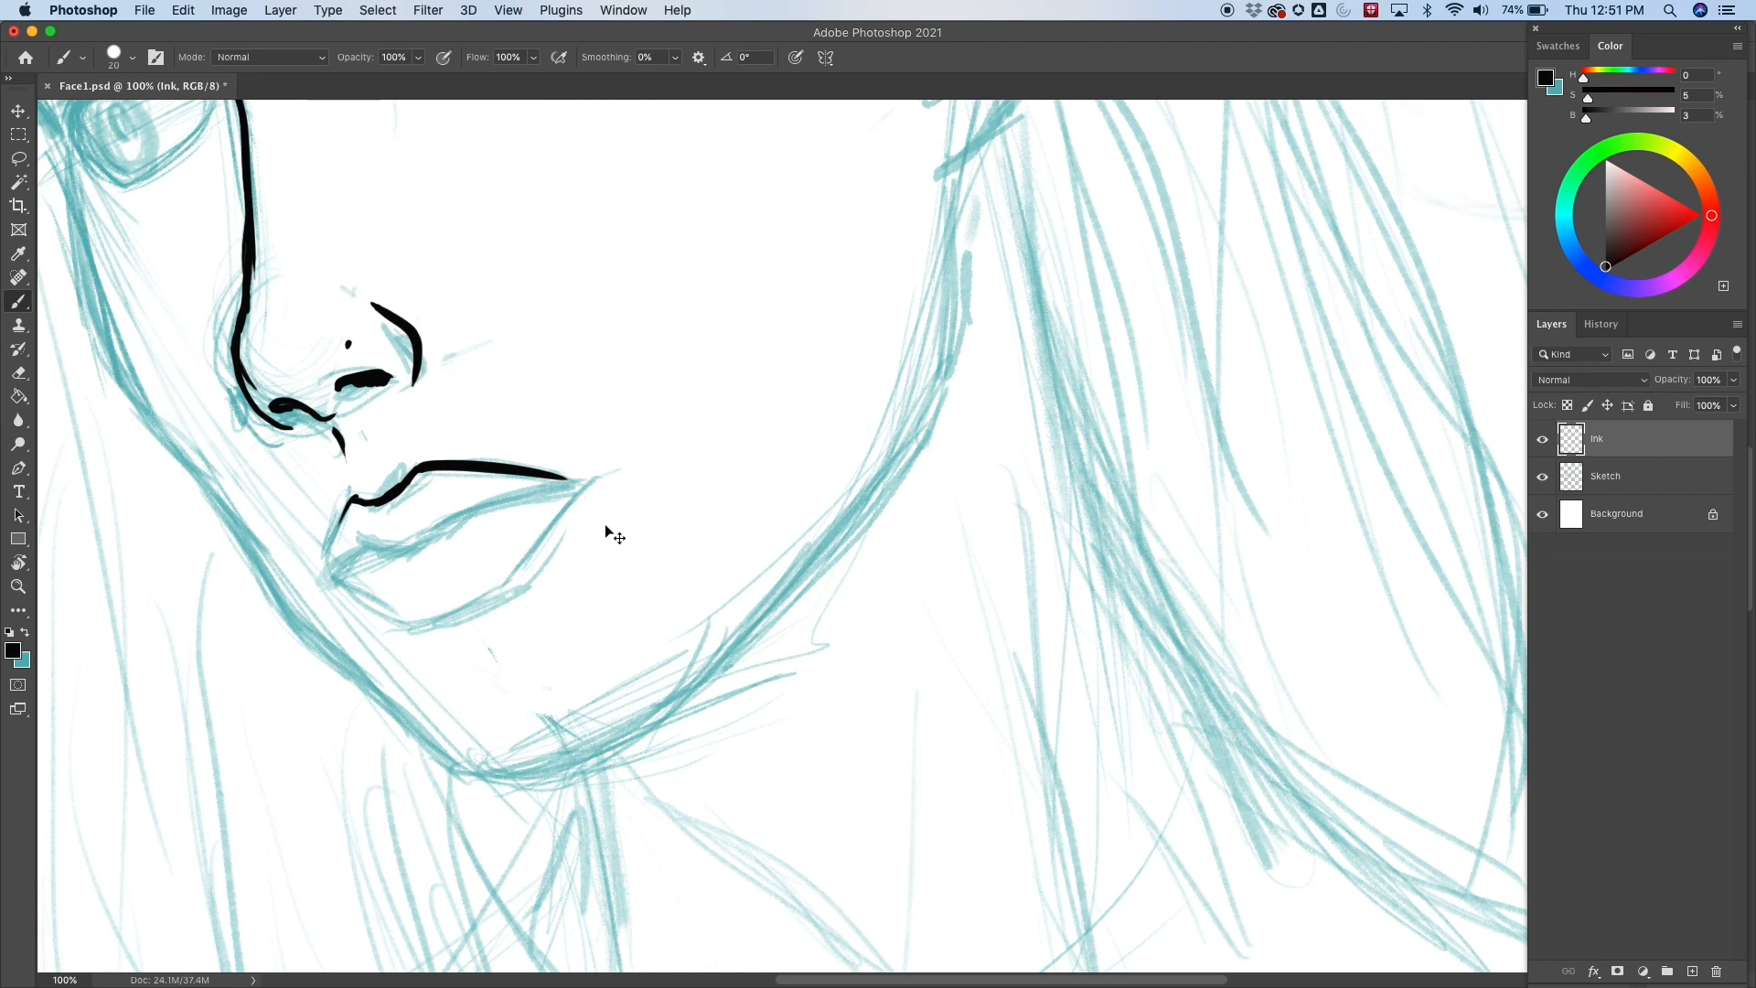
key(super+z)
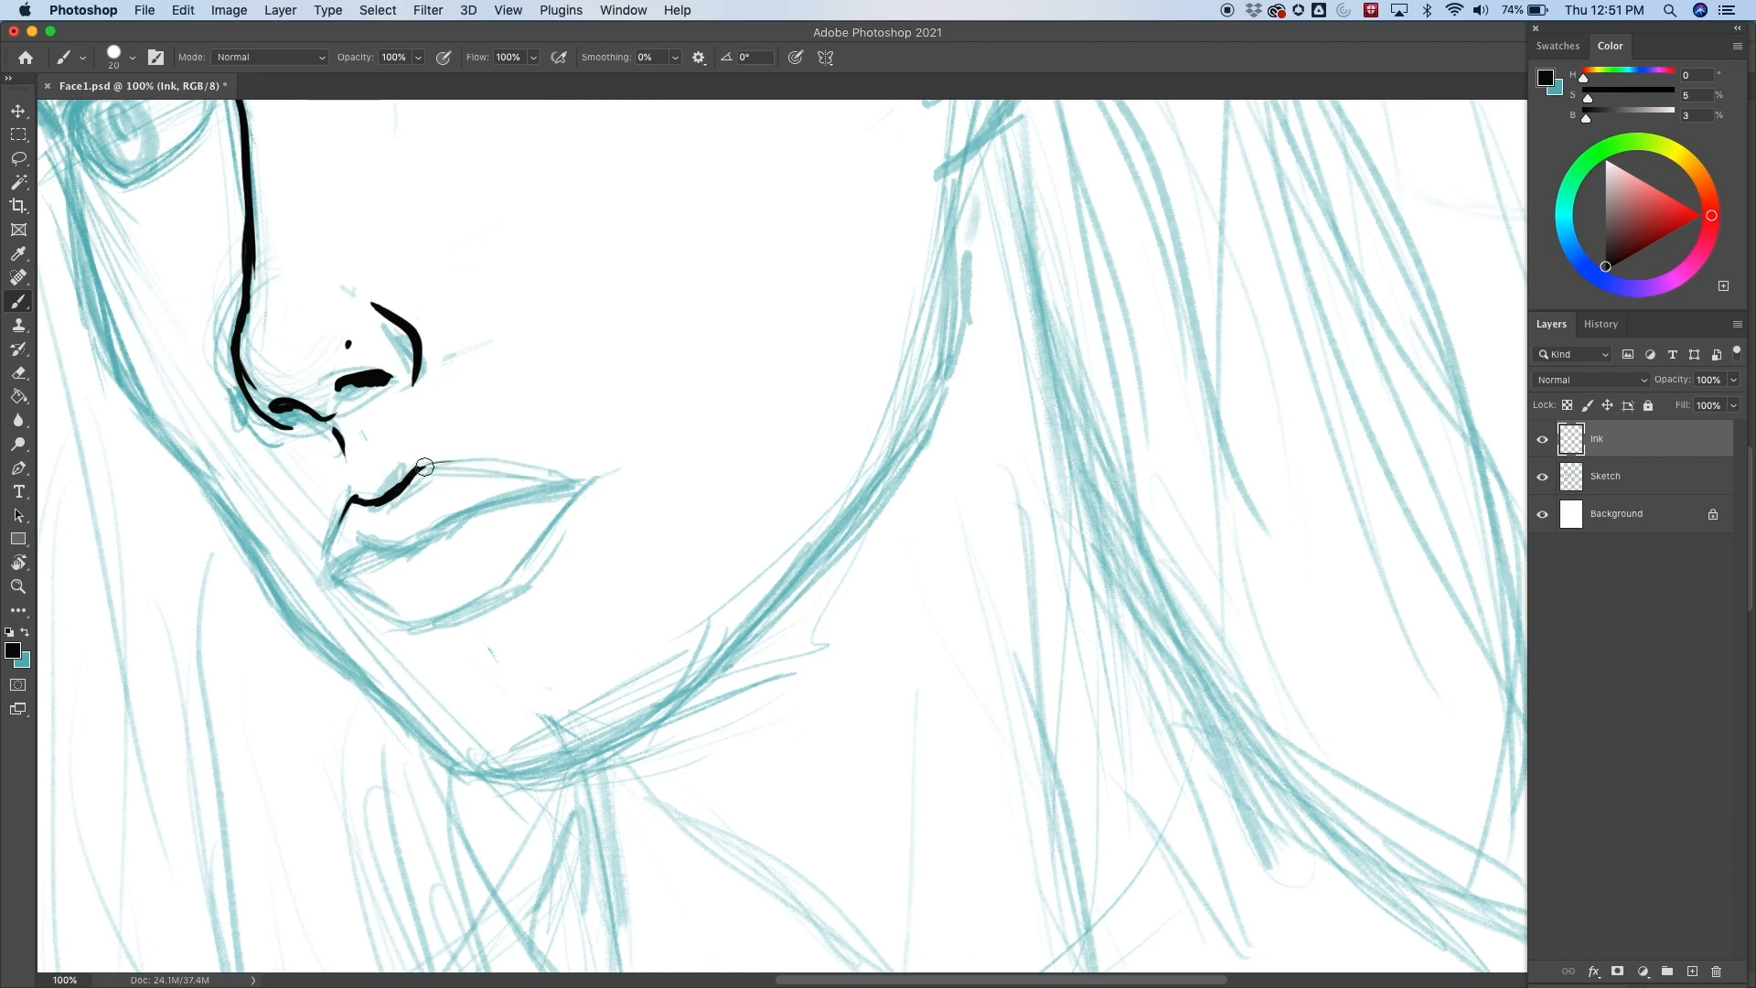
drag(424, 467, 596, 483)
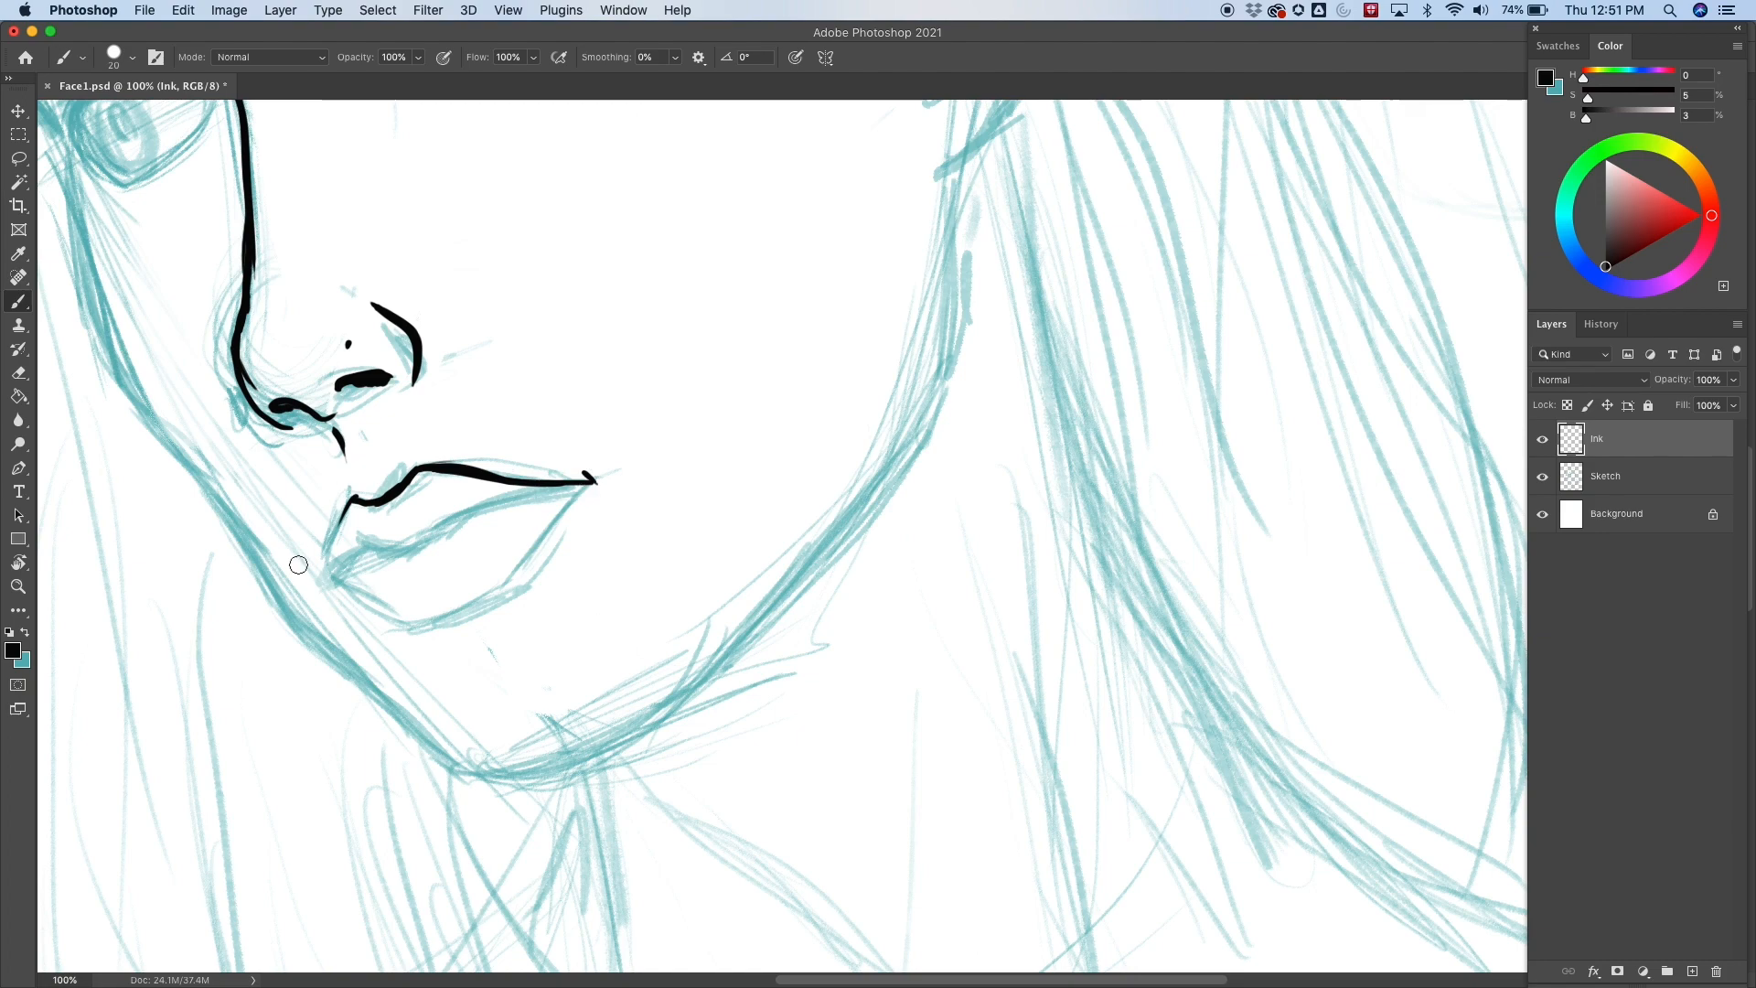
Ink the far edge of the upper lip and the wavy parting line between the lips.
mouse_move(580, 380)
mouse_down()
mouse_move(847, 756)
mouse_move(854, 463)
mouse_move(838, 676)
mouse_move(788, 253)
mouse_up()
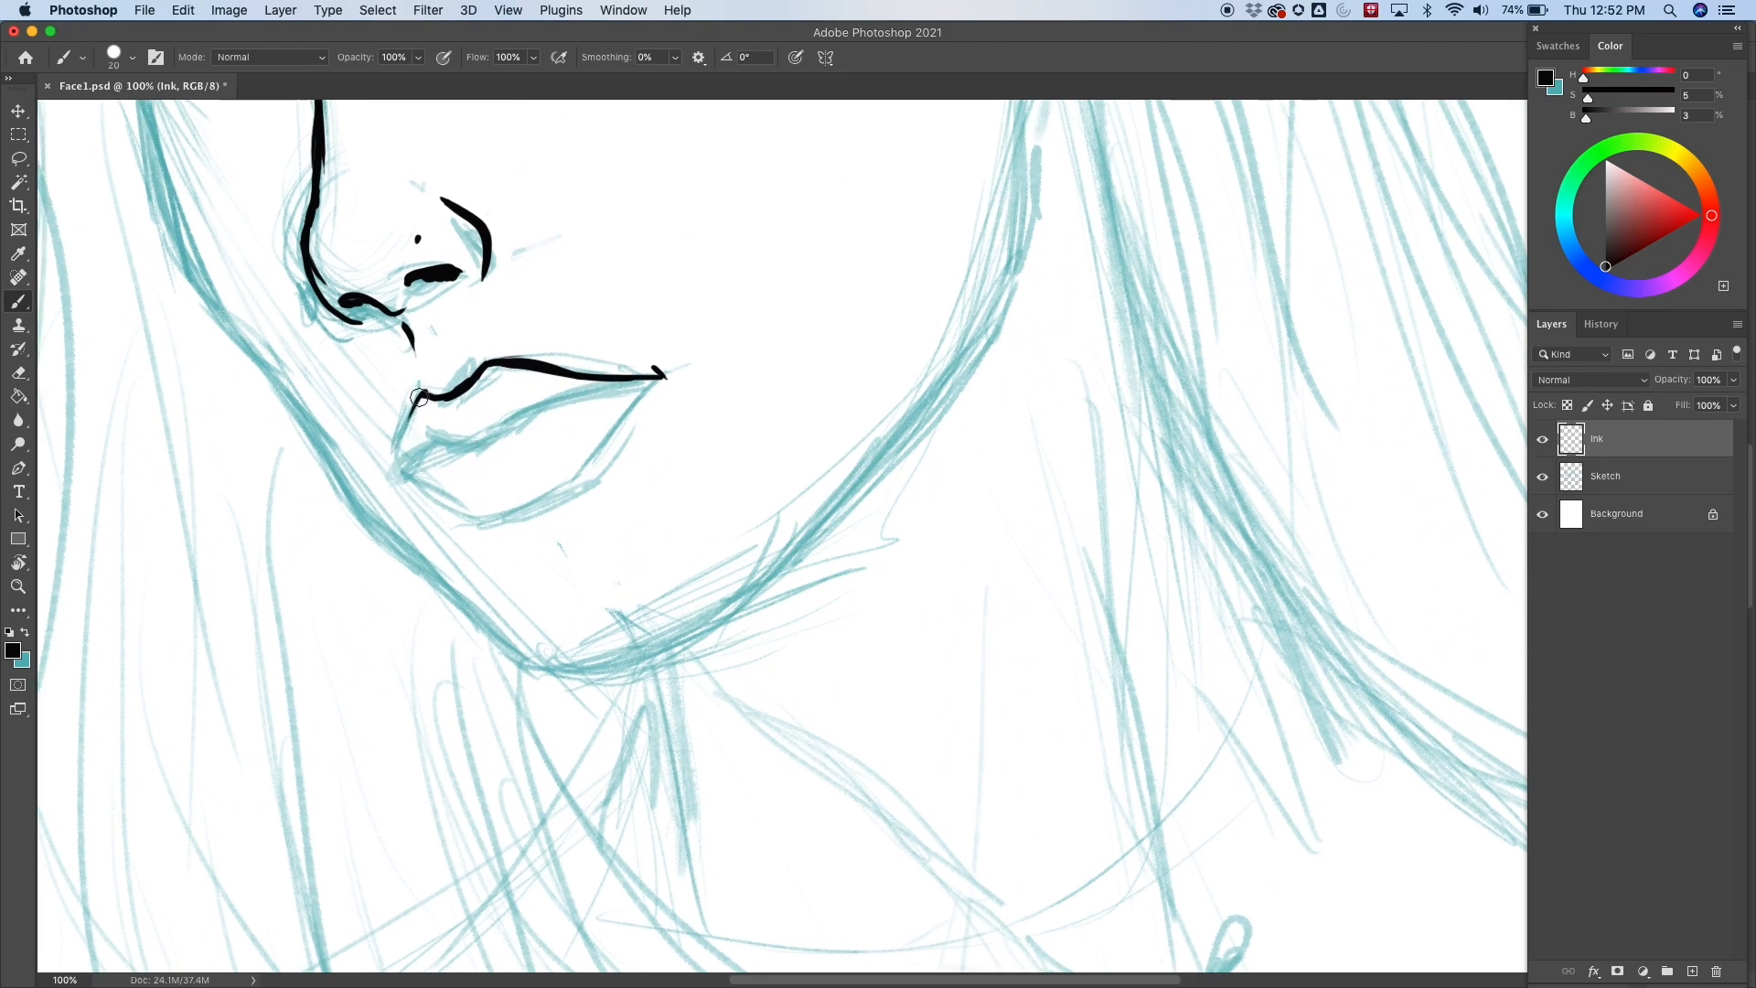
mouse_move(419, 397)
mouse_down()
mouse_move(403, 458)
mouse_move(423, 455)
mouse_move(406, 470)
mouse_move(439, 438)
mouse_up()
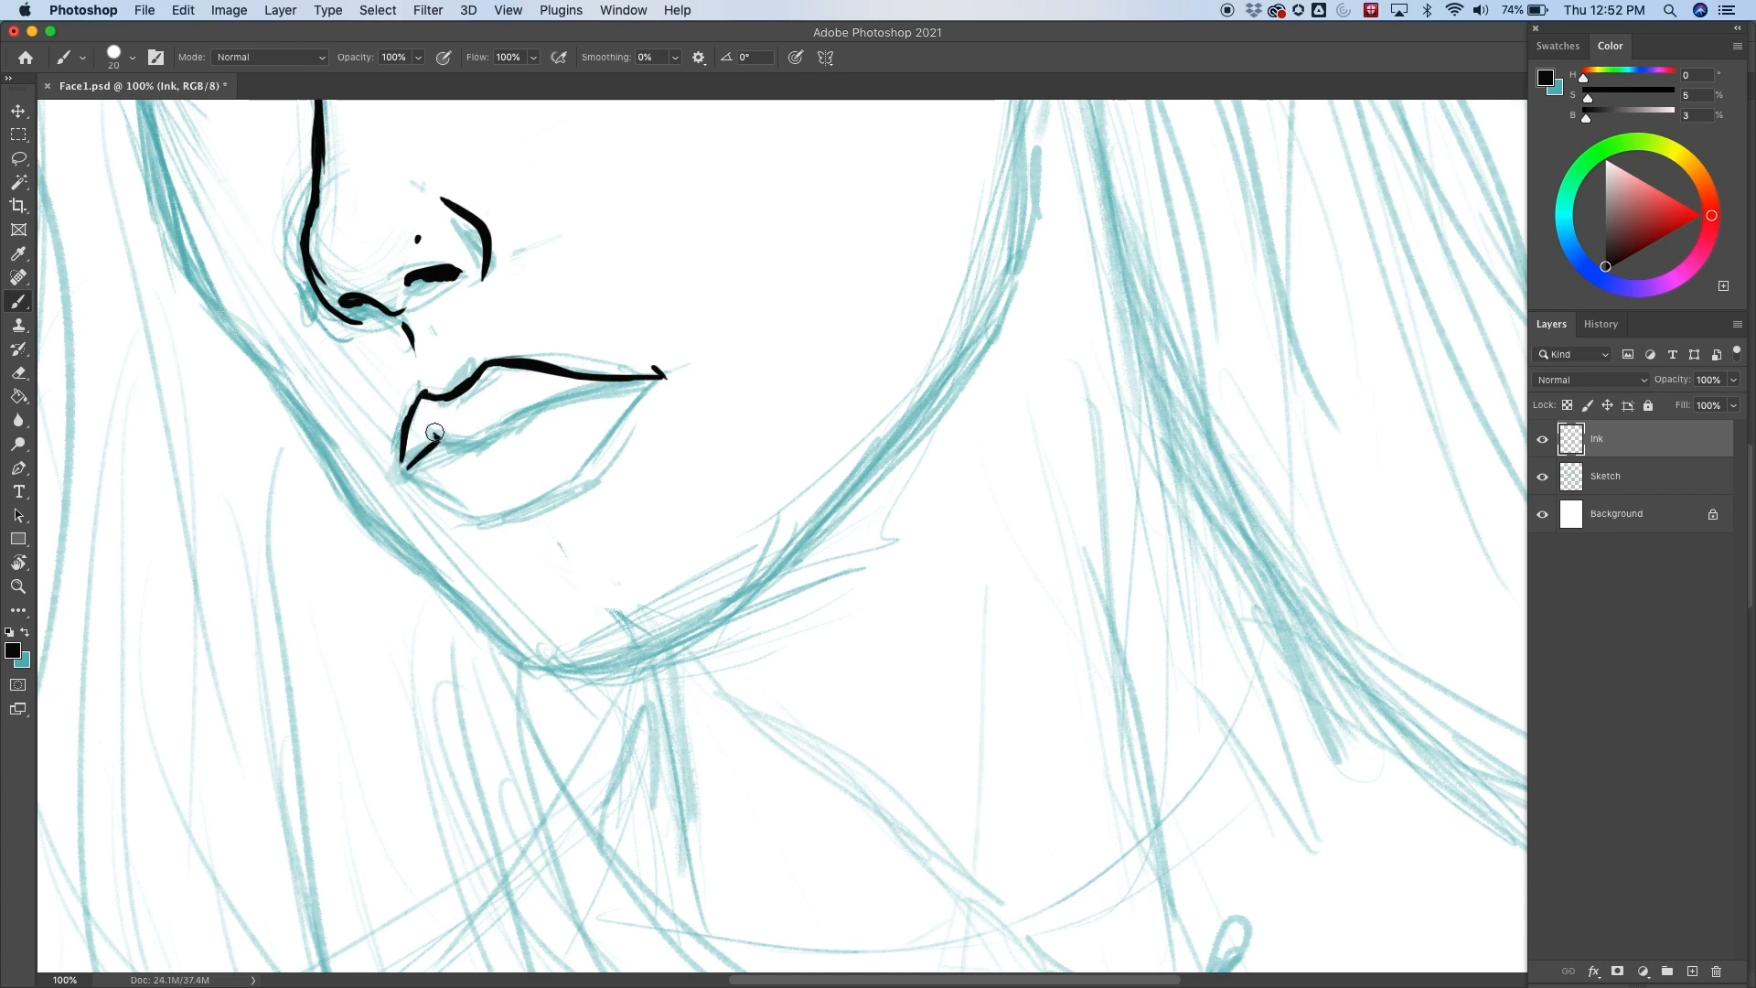
mouse_move(434, 437)
mouse_down()
mouse_move(469, 448)
mouse_move(506, 422)
mouse_up()
drag(503, 423, 663, 376)
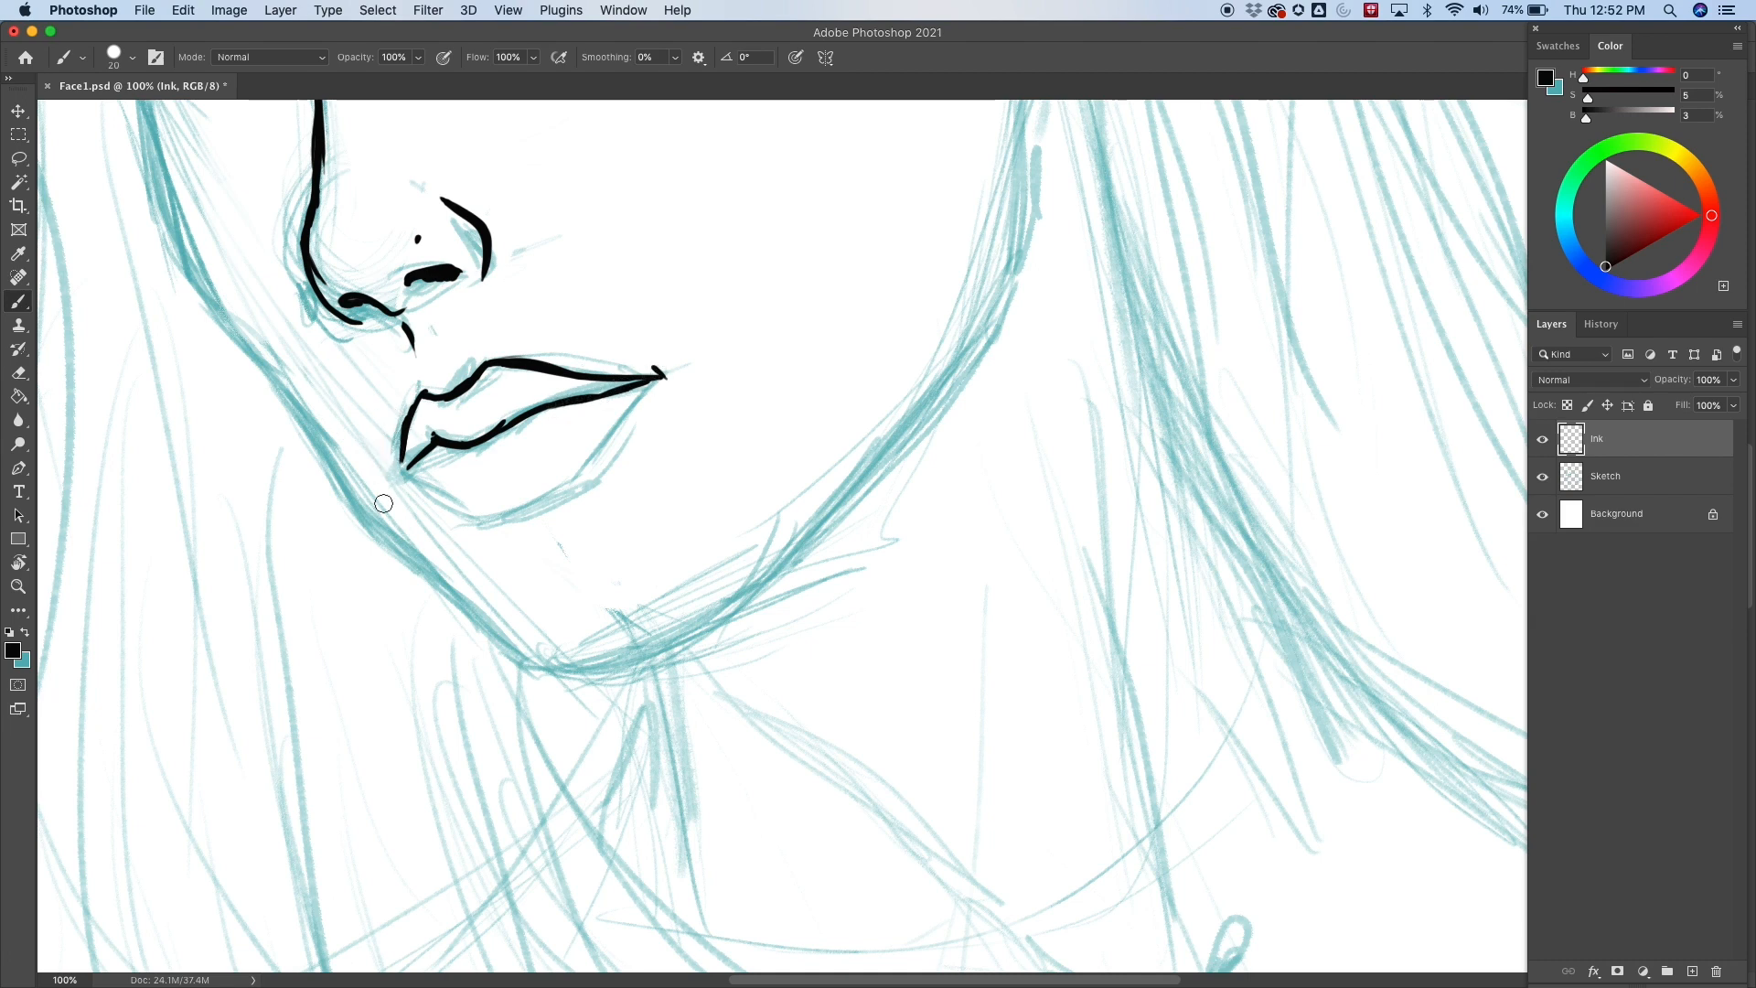
Accent the far corner of the mouth and ink the lower lip's outline round to the near corner.
mouse_move(405, 471)
mouse_down()
mouse_move(404, 456)
mouse_move(400, 488)
mouse_up()
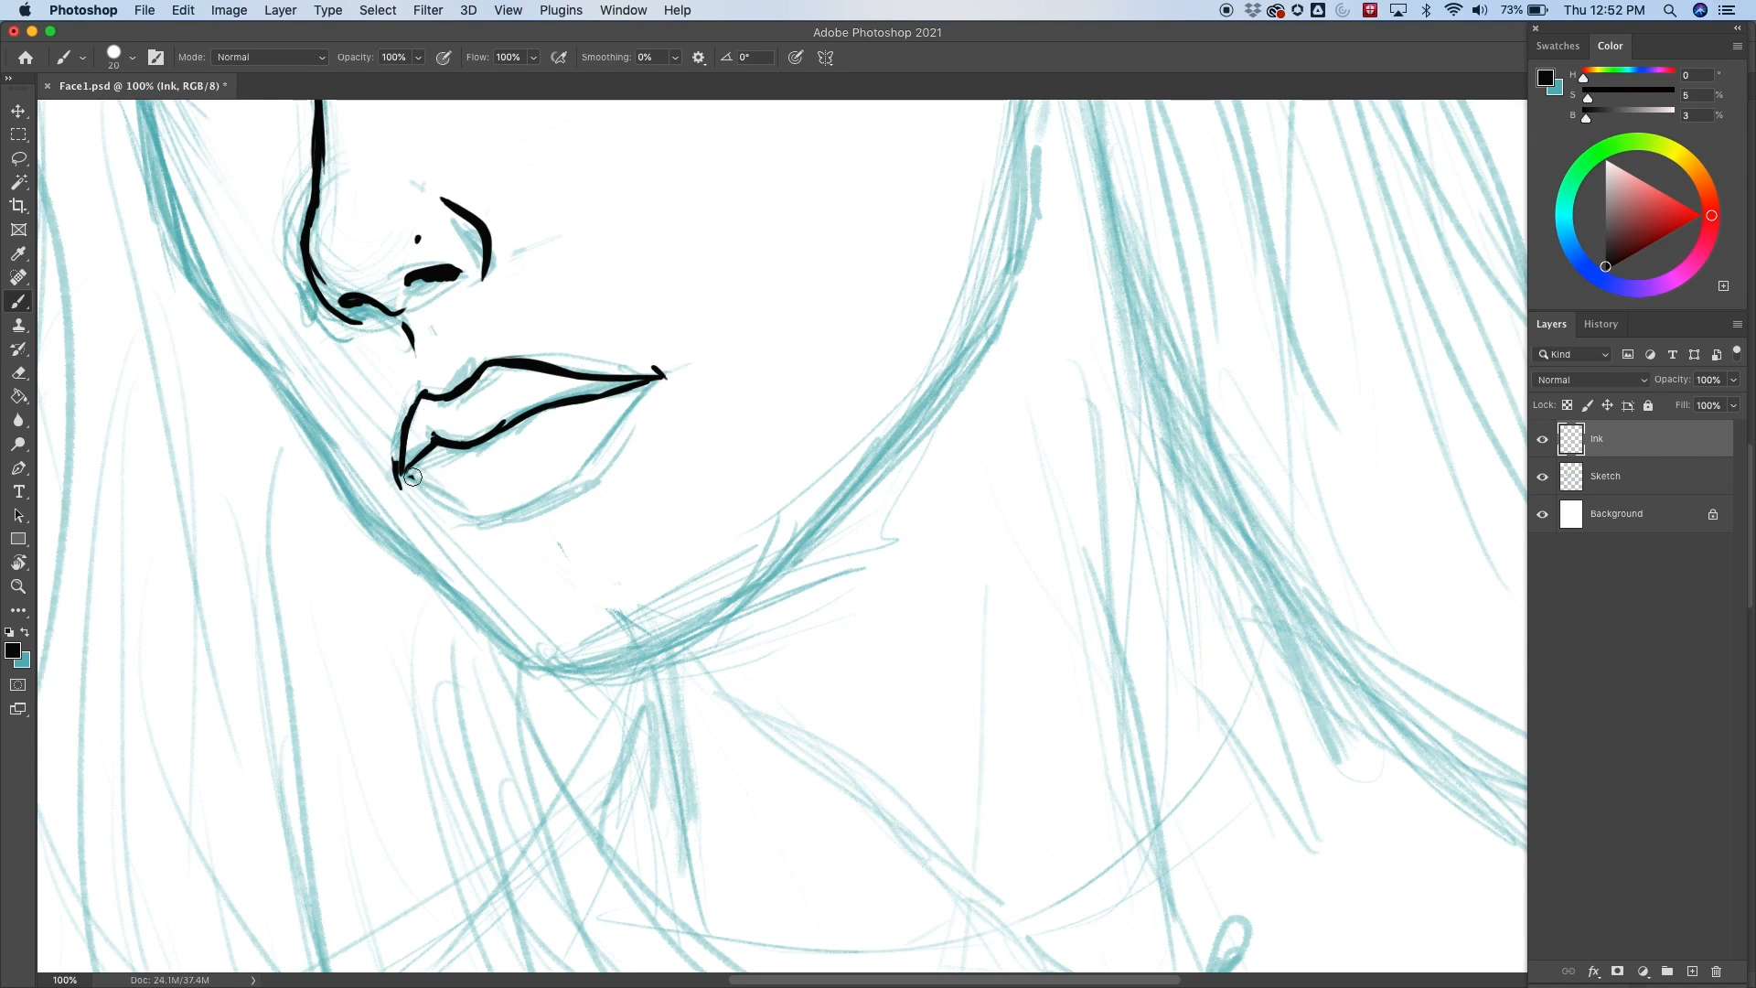
mouse_move(405, 475)
mouse_down()
mouse_move(484, 517)
mouse_move(461, 505)
mouse_move(651, 377)
mouse_up()
key(super+z)
drag(584, 472, 656, 378)
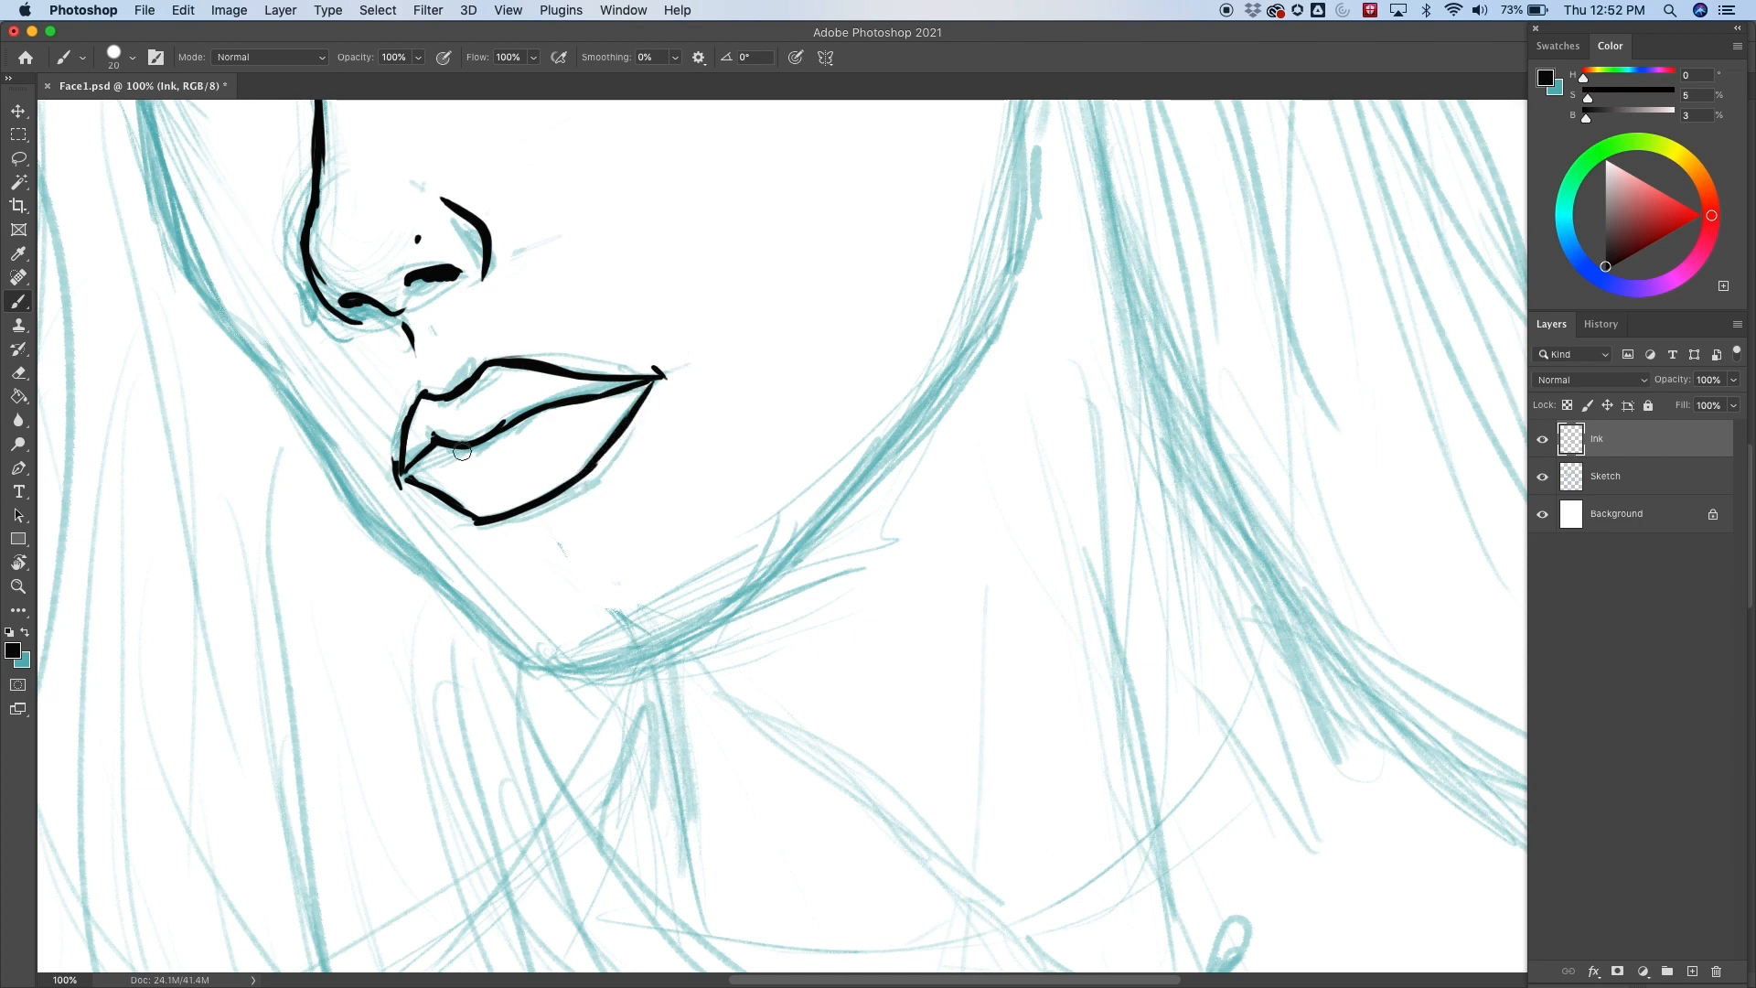
Add short, thin crease marks across the upper and lower lips.
mouse_move(436, 447)
mouse_down()
mouse_move(421, 466)
mouse_move(439, 457)
mouse_up()
mouse_move(422, 414)
mouse_down()
mouse_move(433, 440)
mouse_move(414, 429)
mouse_up()
mouse_move(530, 446)
mouse_down()
mouse_move(544, 477)
mouse_move(458, 493)
mouse_up()
mouse_move(574, 434)
mouse_down()
mouse_move(582, 451)
mouse_move(586, 432)
mouse_up()
mouse_move(597, 423)
mouse_down()
mouse_move(612, 415)
mouse_move(519, 398)
mouse_up()
drag(523, 394, 542, 390)
click(555, 388)
Ink the far eye's upper lid from the inner corner to the outer lashes, starting the outer edge of the eye.
mouse_move(737, 470)
mouse_down()
mouse_move(929, 412)
mouse_move(662, 737)
mouse_move(992, 595)
mouse_move(886, 670)
mouse_up()
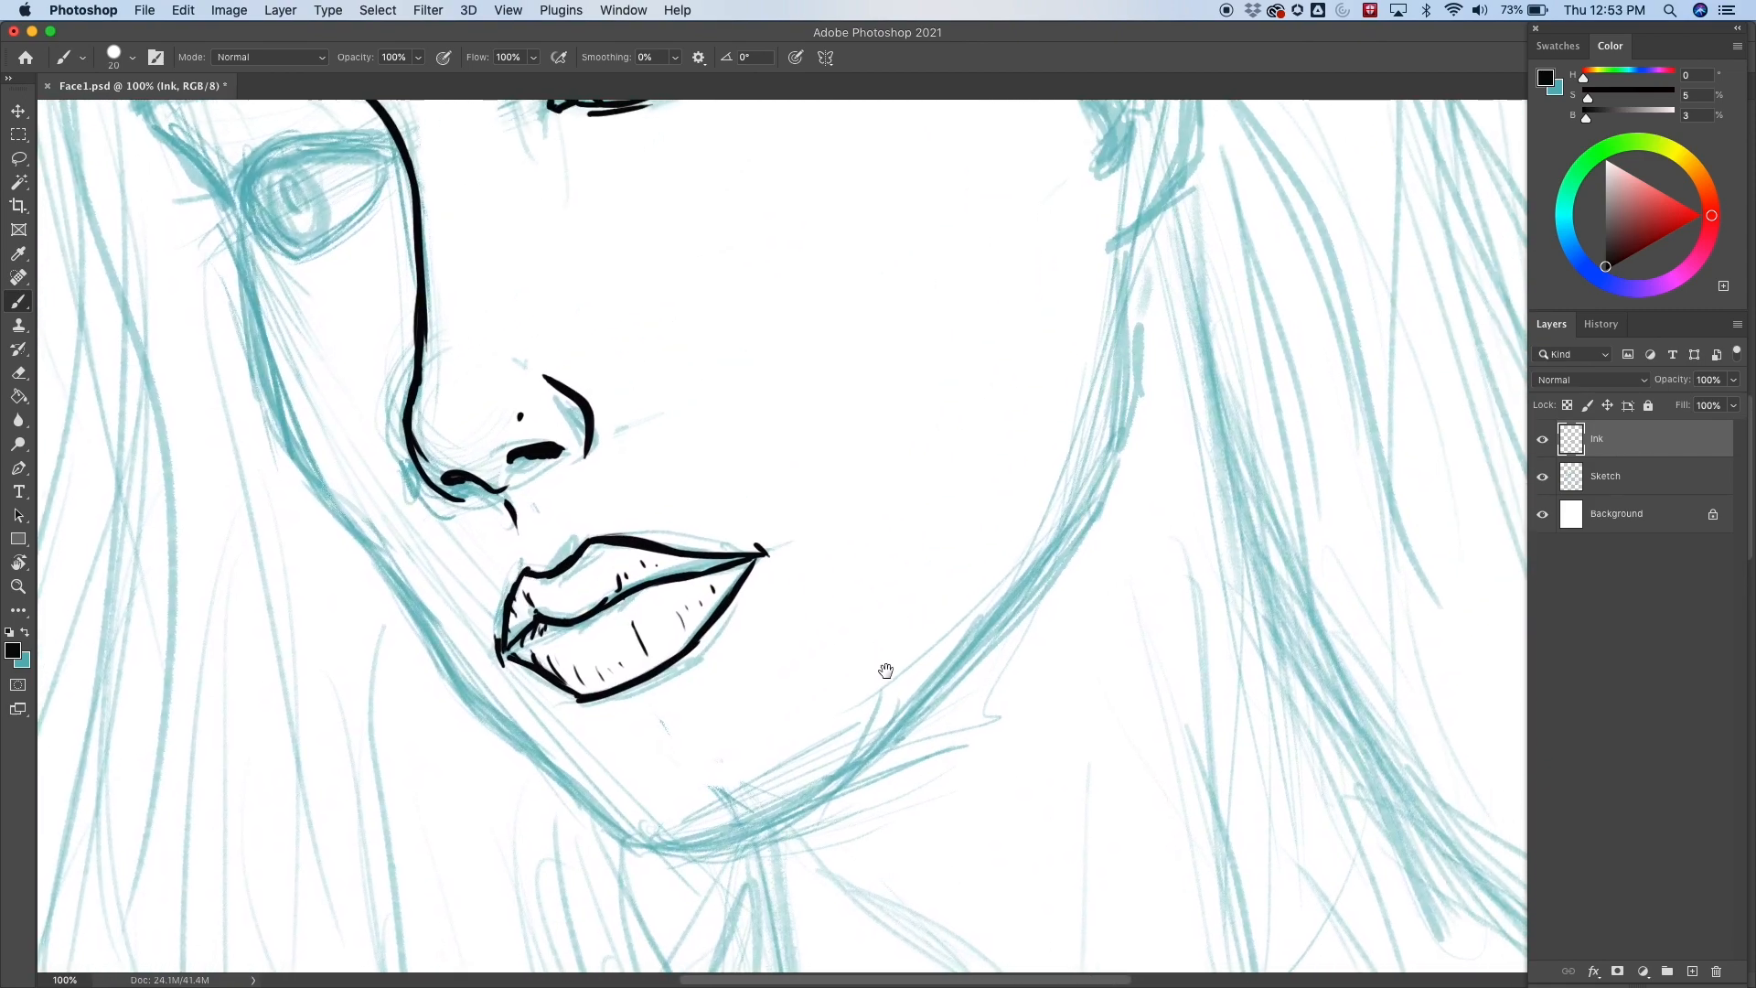
drag(681, 500, 703, 530)
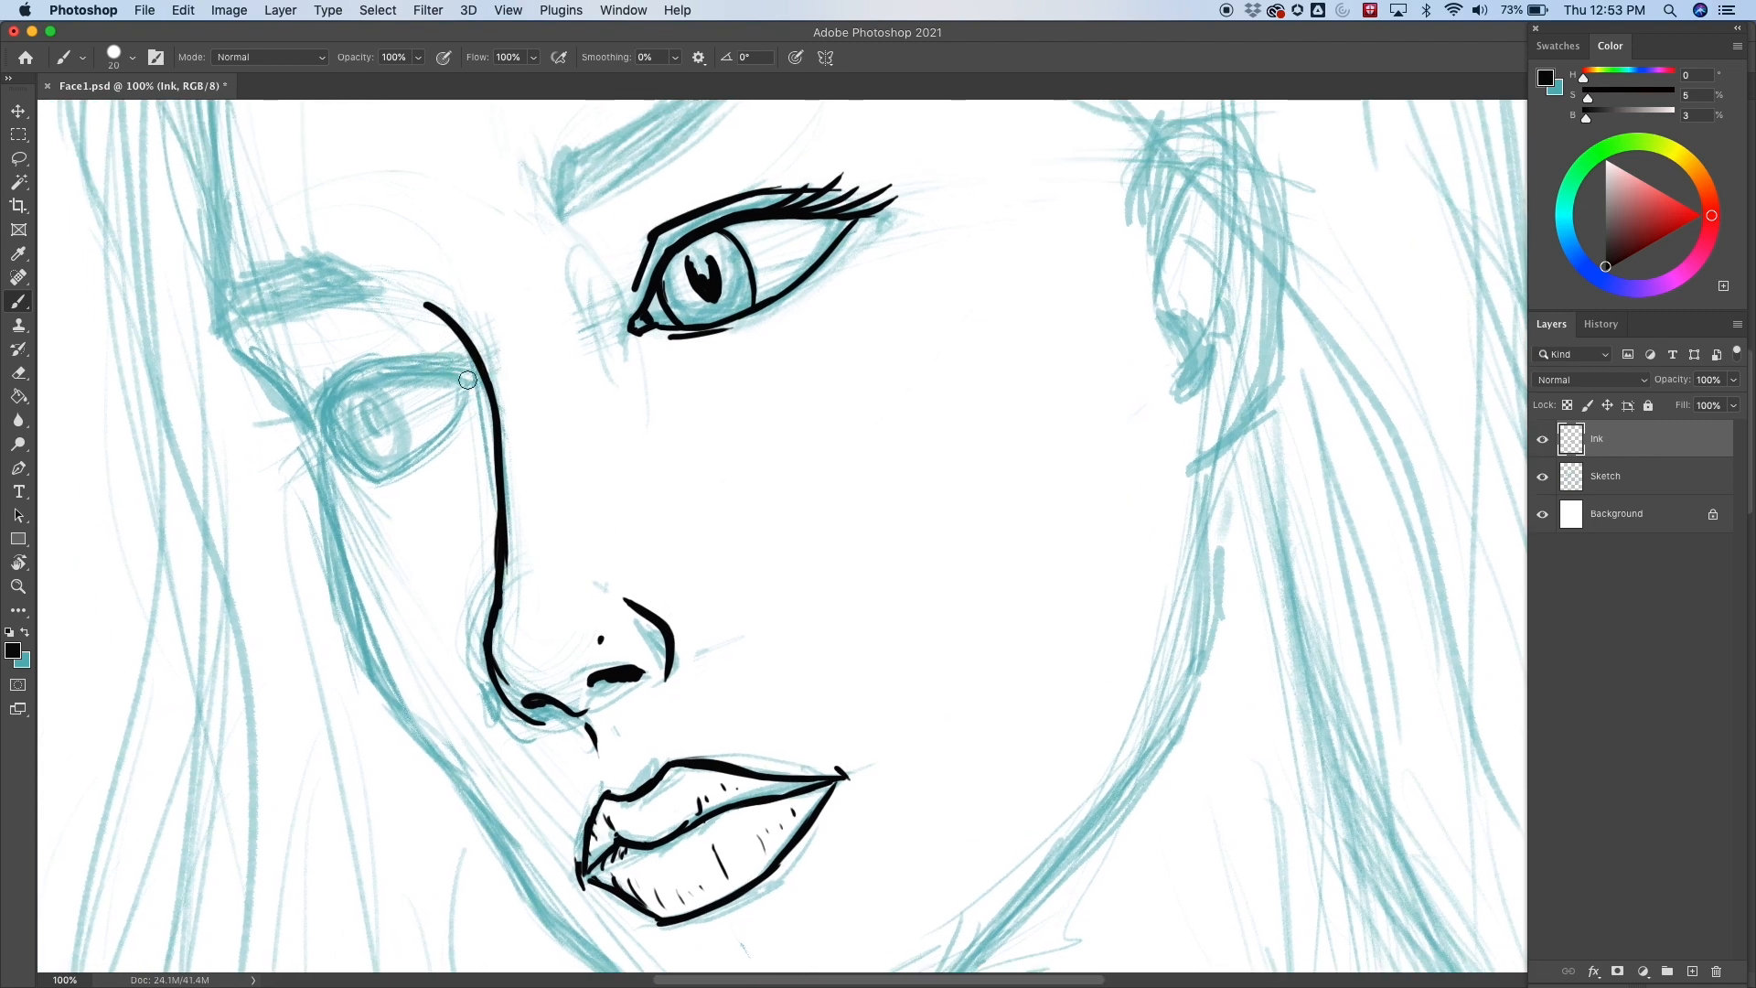
drag(467, 379, 394, 372)
mouse_move(399, 375)
mouse_down()
mouse_move(345, 388)
mouse_move(302, 429)
mouse_move(257, 422)
mouse_move(370, 372)
mouse_up()
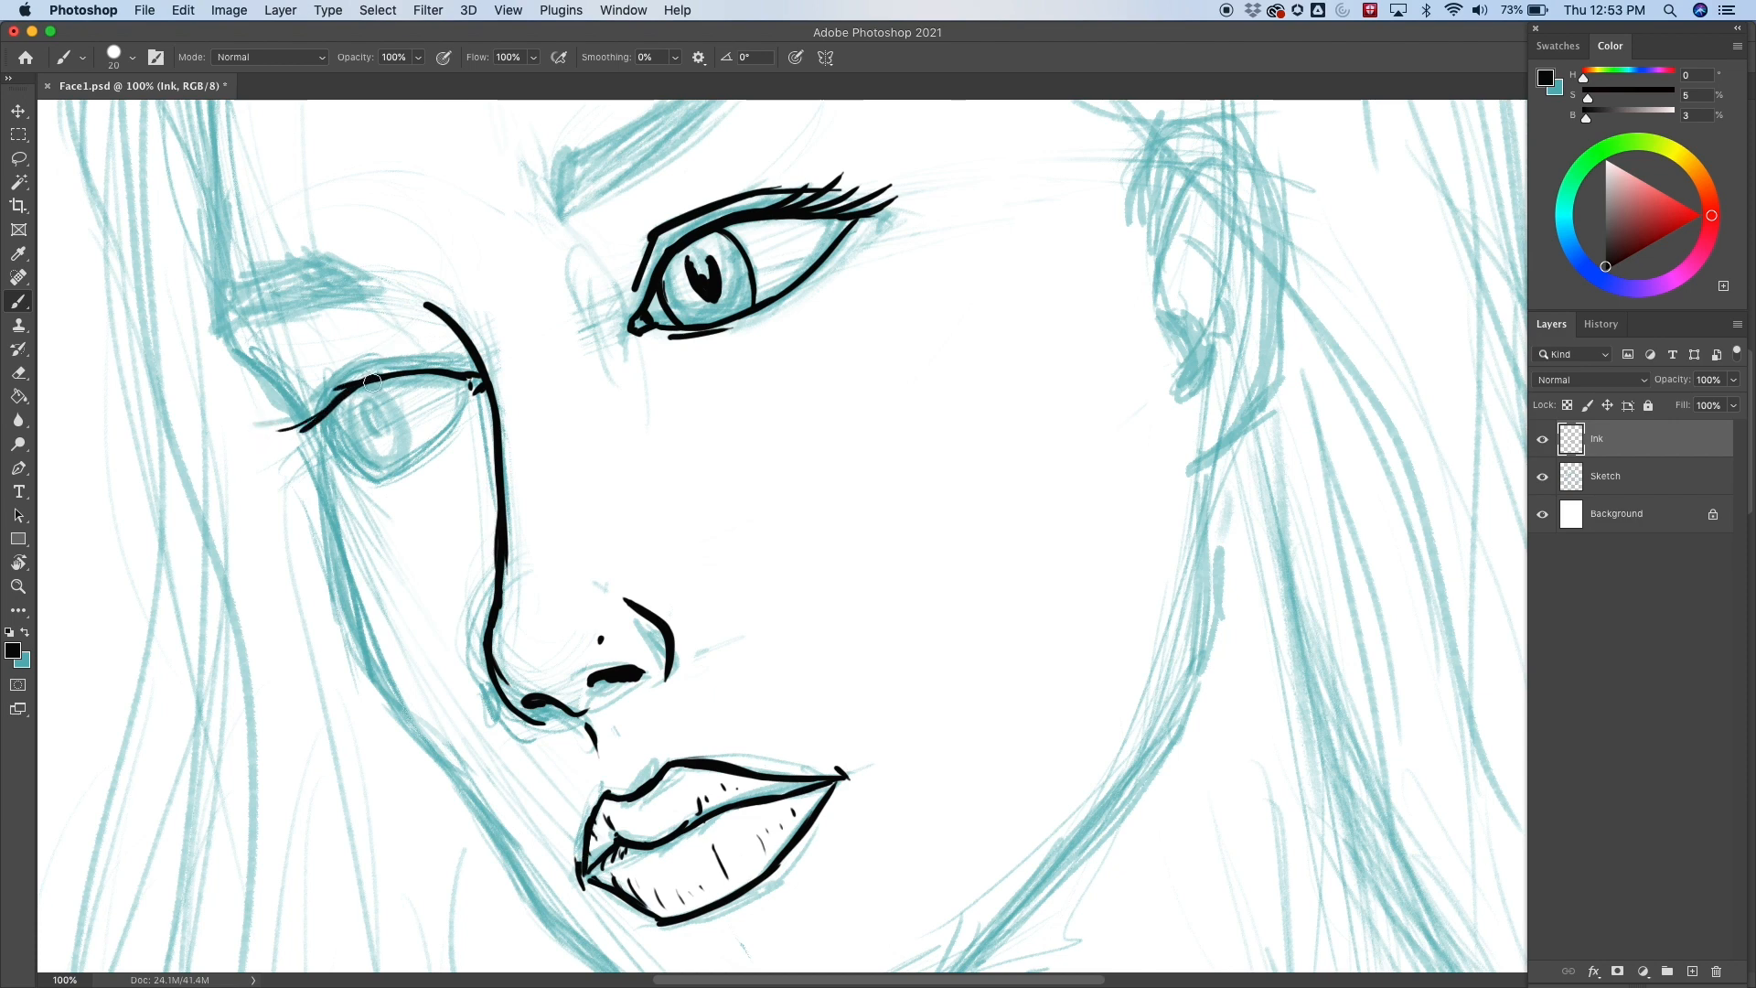
drag(284, 413, 368, 375)
key(super+z)
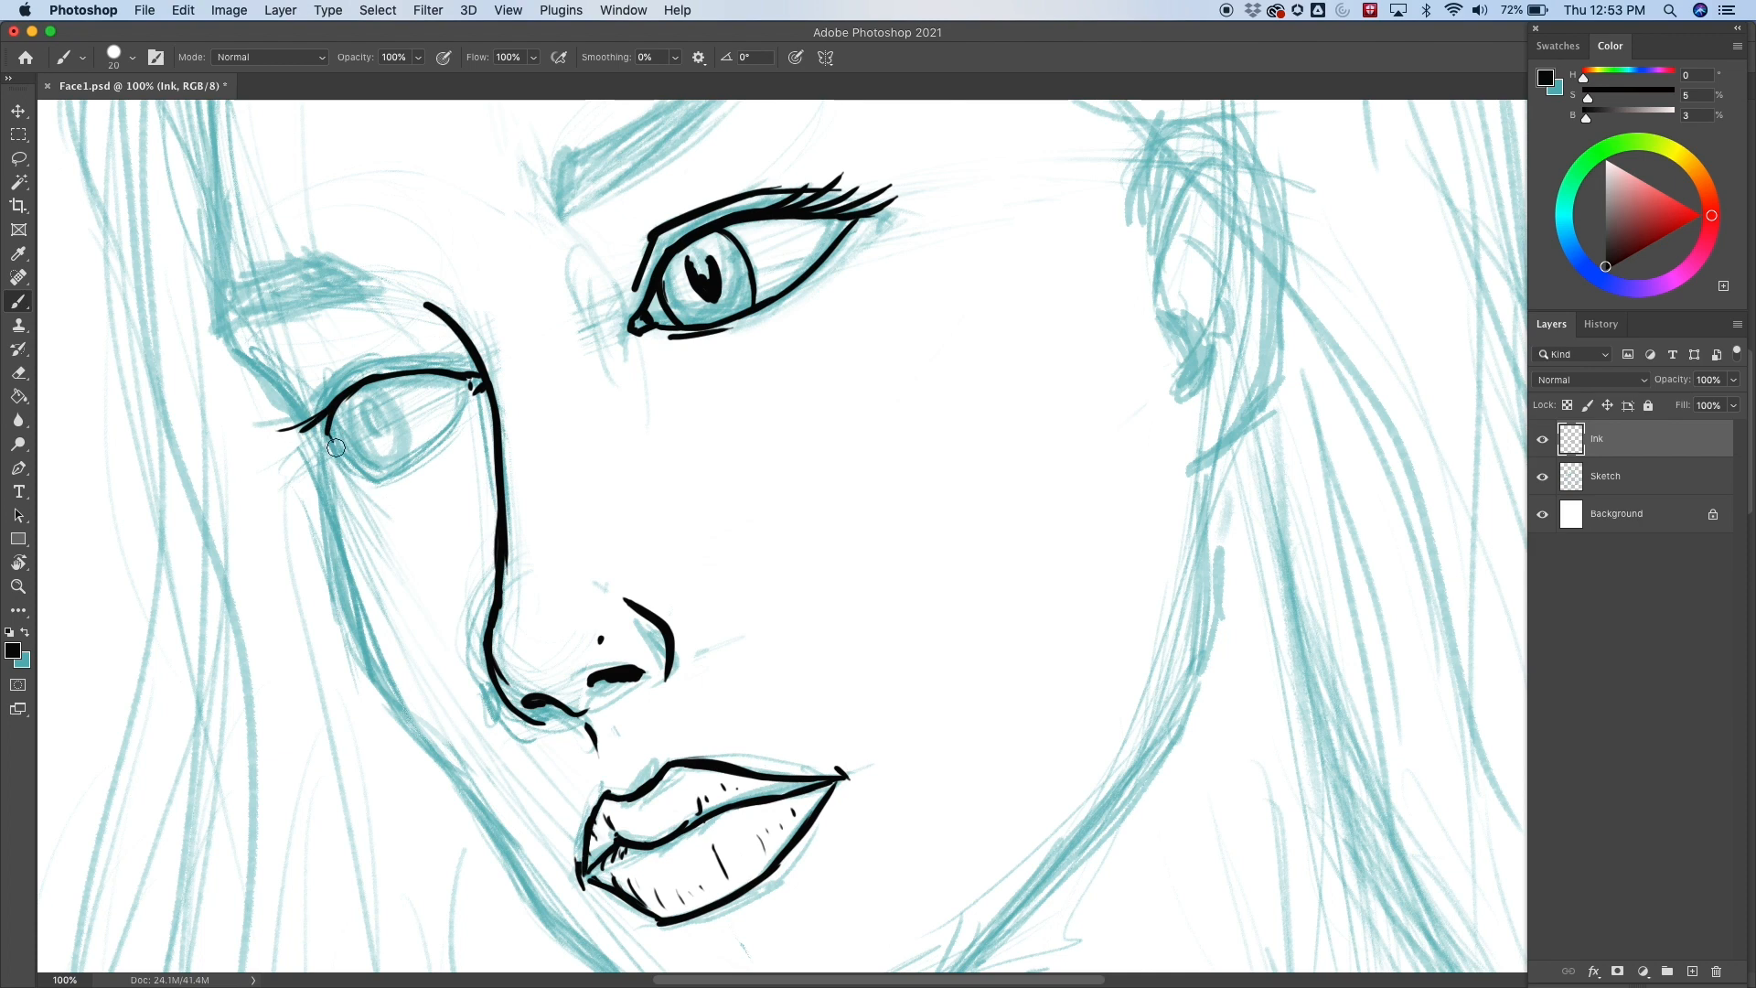
drag(328, 422, 339, 448)
Rotate the canvas and ink the far eye's lower lid from the inner corner round to the outer corner.
key(r)
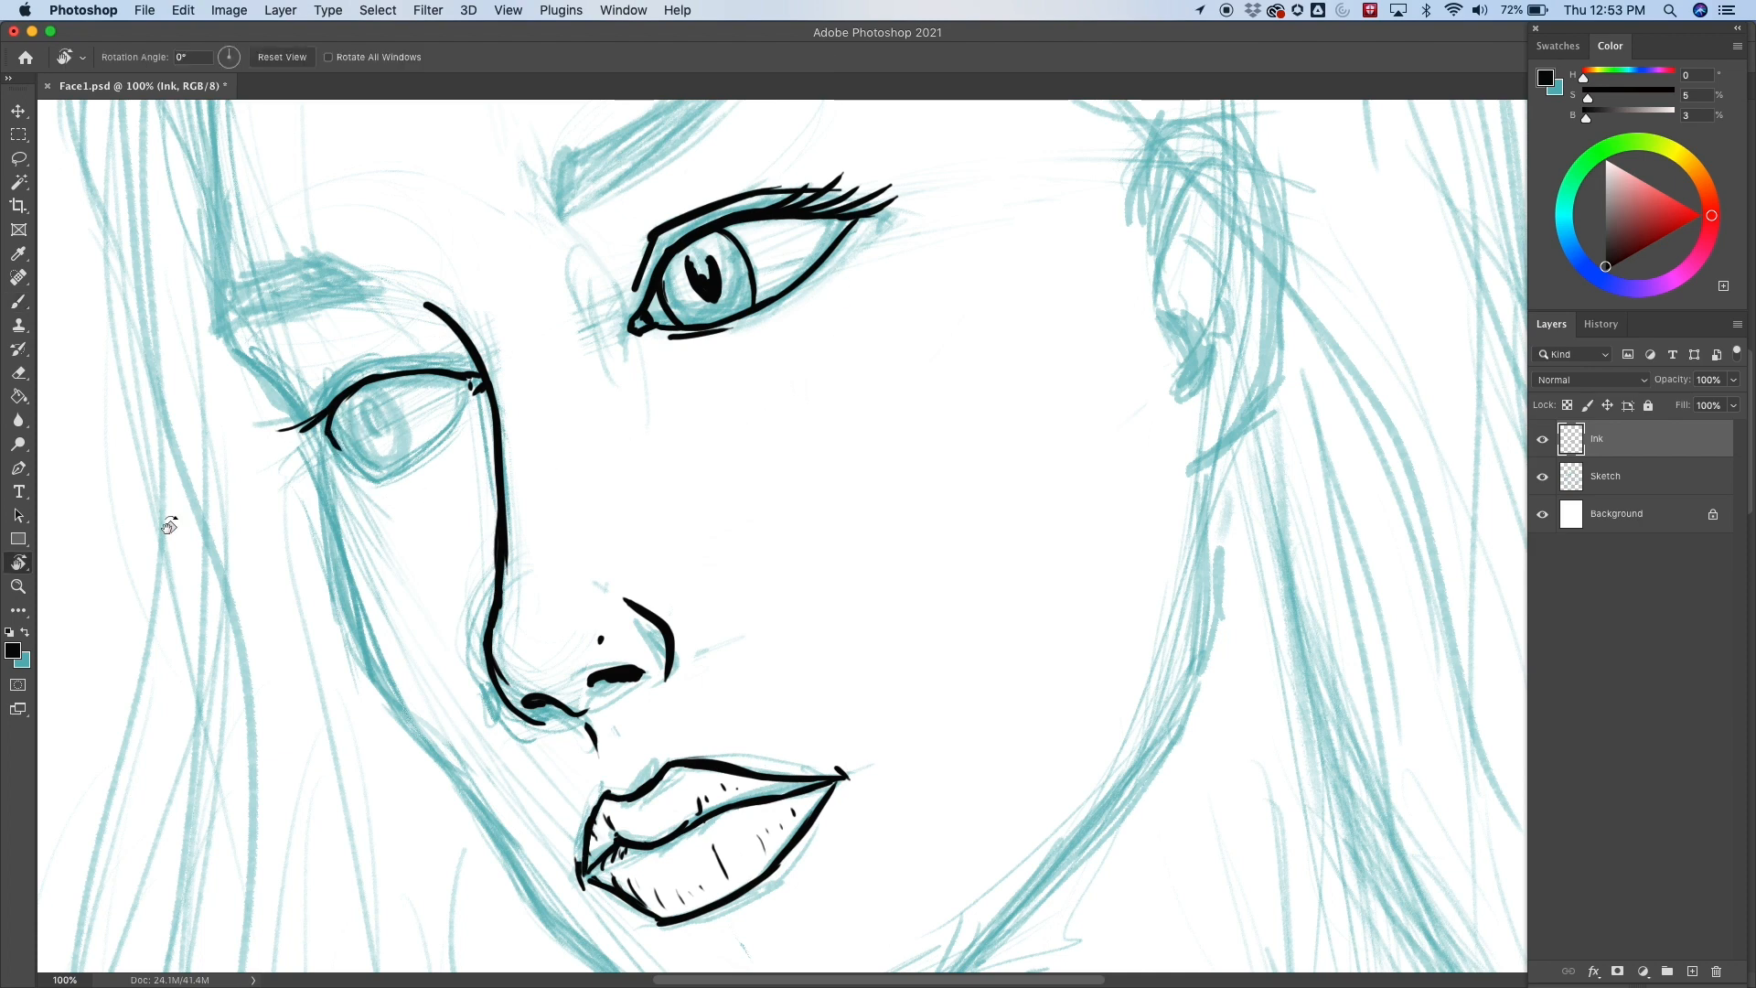
drag(1027, 399, 777, 608)
drag(1409, 420, 1013, 101)
key(space)
drag(1267, 398, 348, 640)
key(b)
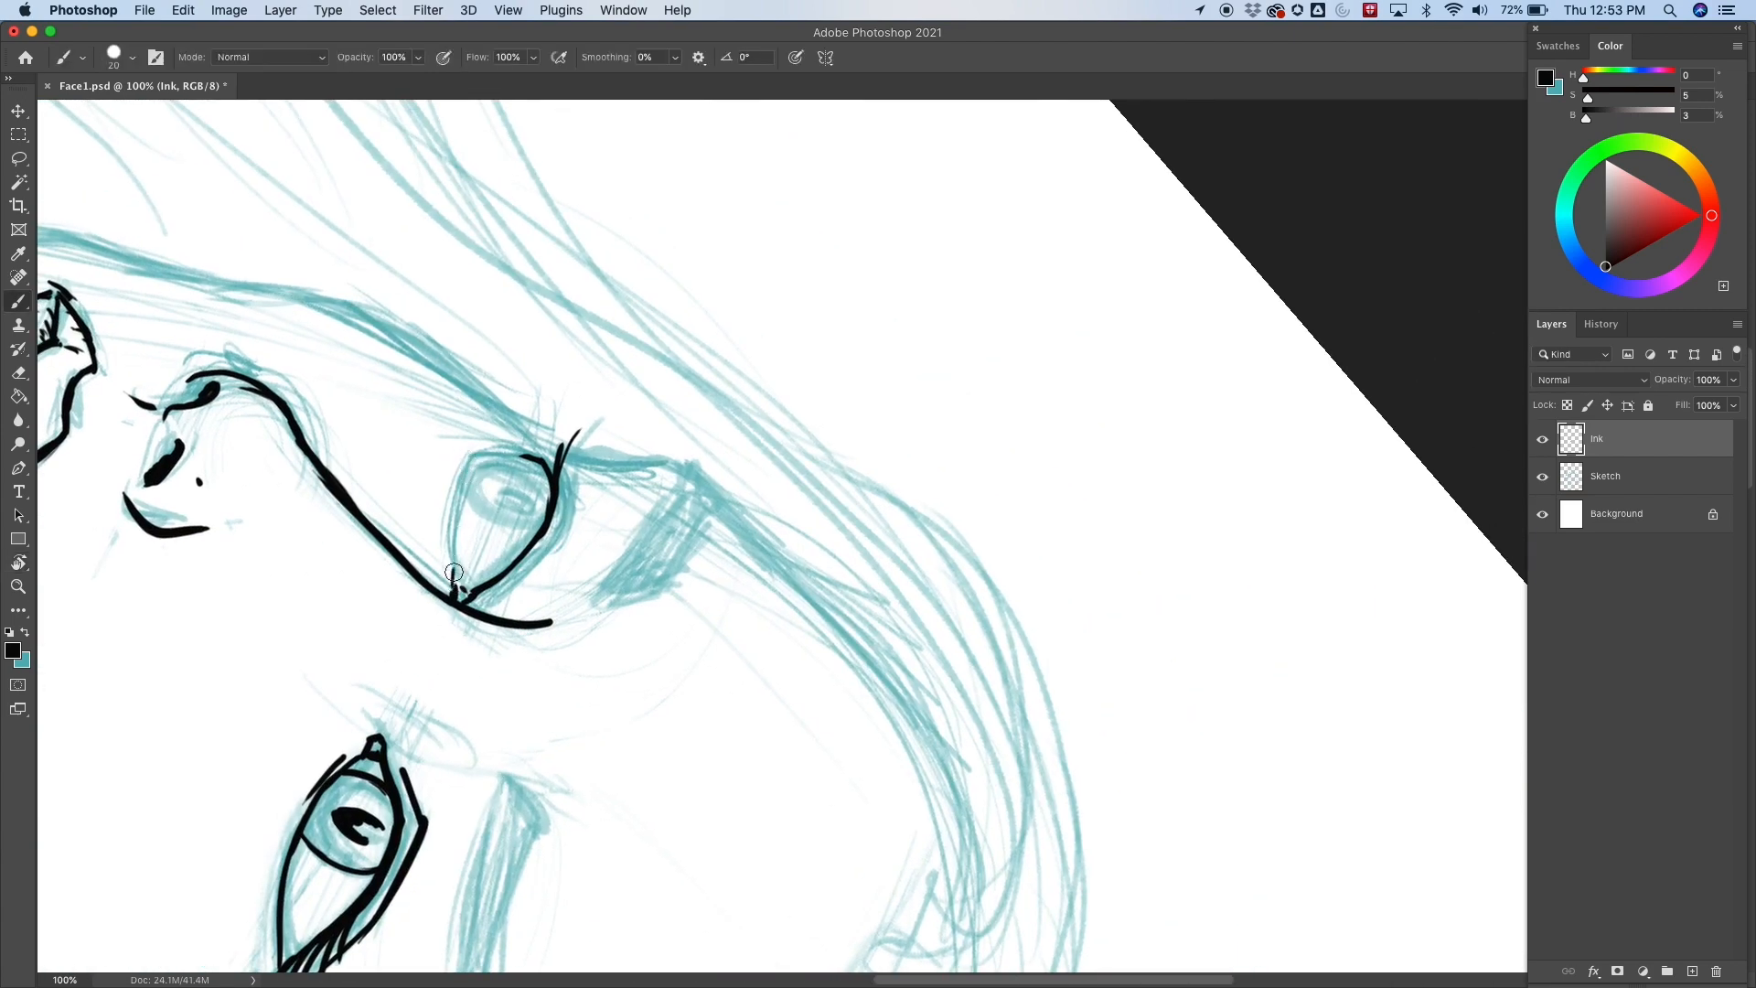
drag(456, 590, 478, 459)
drag(451, 586, 470, 464)
mouse_move(454, 593)
mouse_down()
mouse_move(463, 496)
mouse_move(520, 432)
mouse_move(481, 463)
mouse_up()
key(super+z)
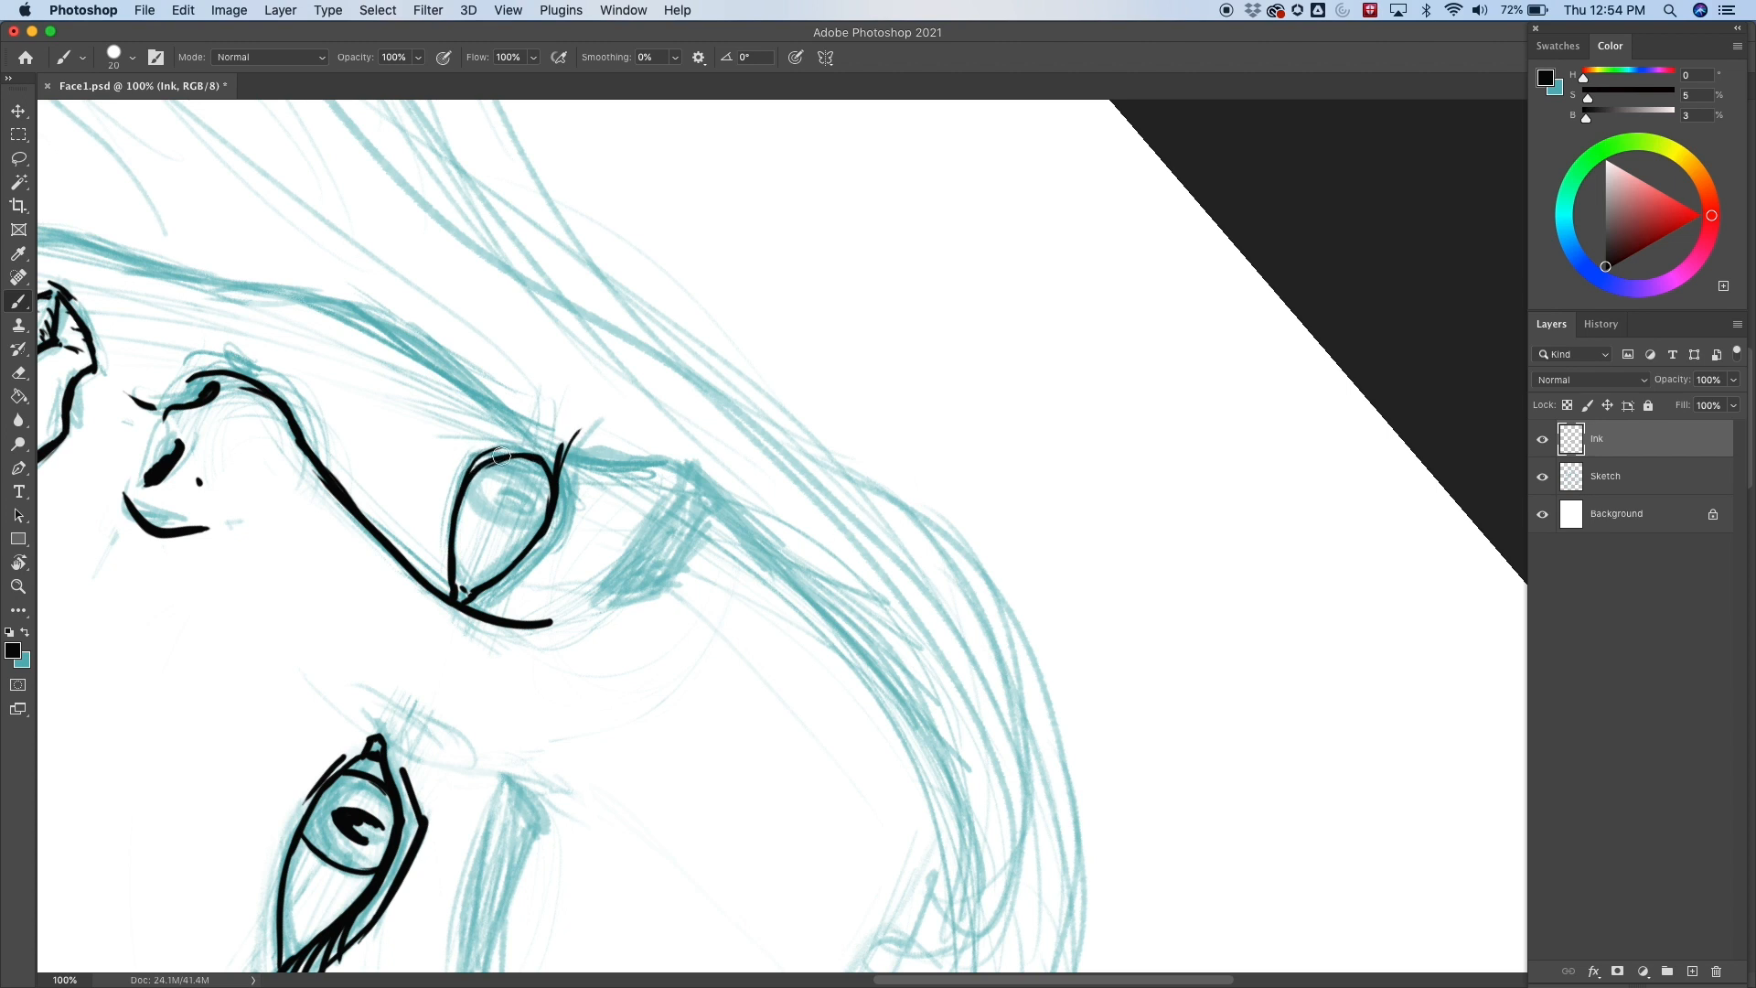
drag(503, 452, 477, 467)
key(super+z)
drag(483, 451, 583, 428)
Rotate the canvas further and ink pointed lashes along the far eye's upper lid.
key(r)
drag(782, 532, 972, 485)
drag(1039, 612, 643, 378)
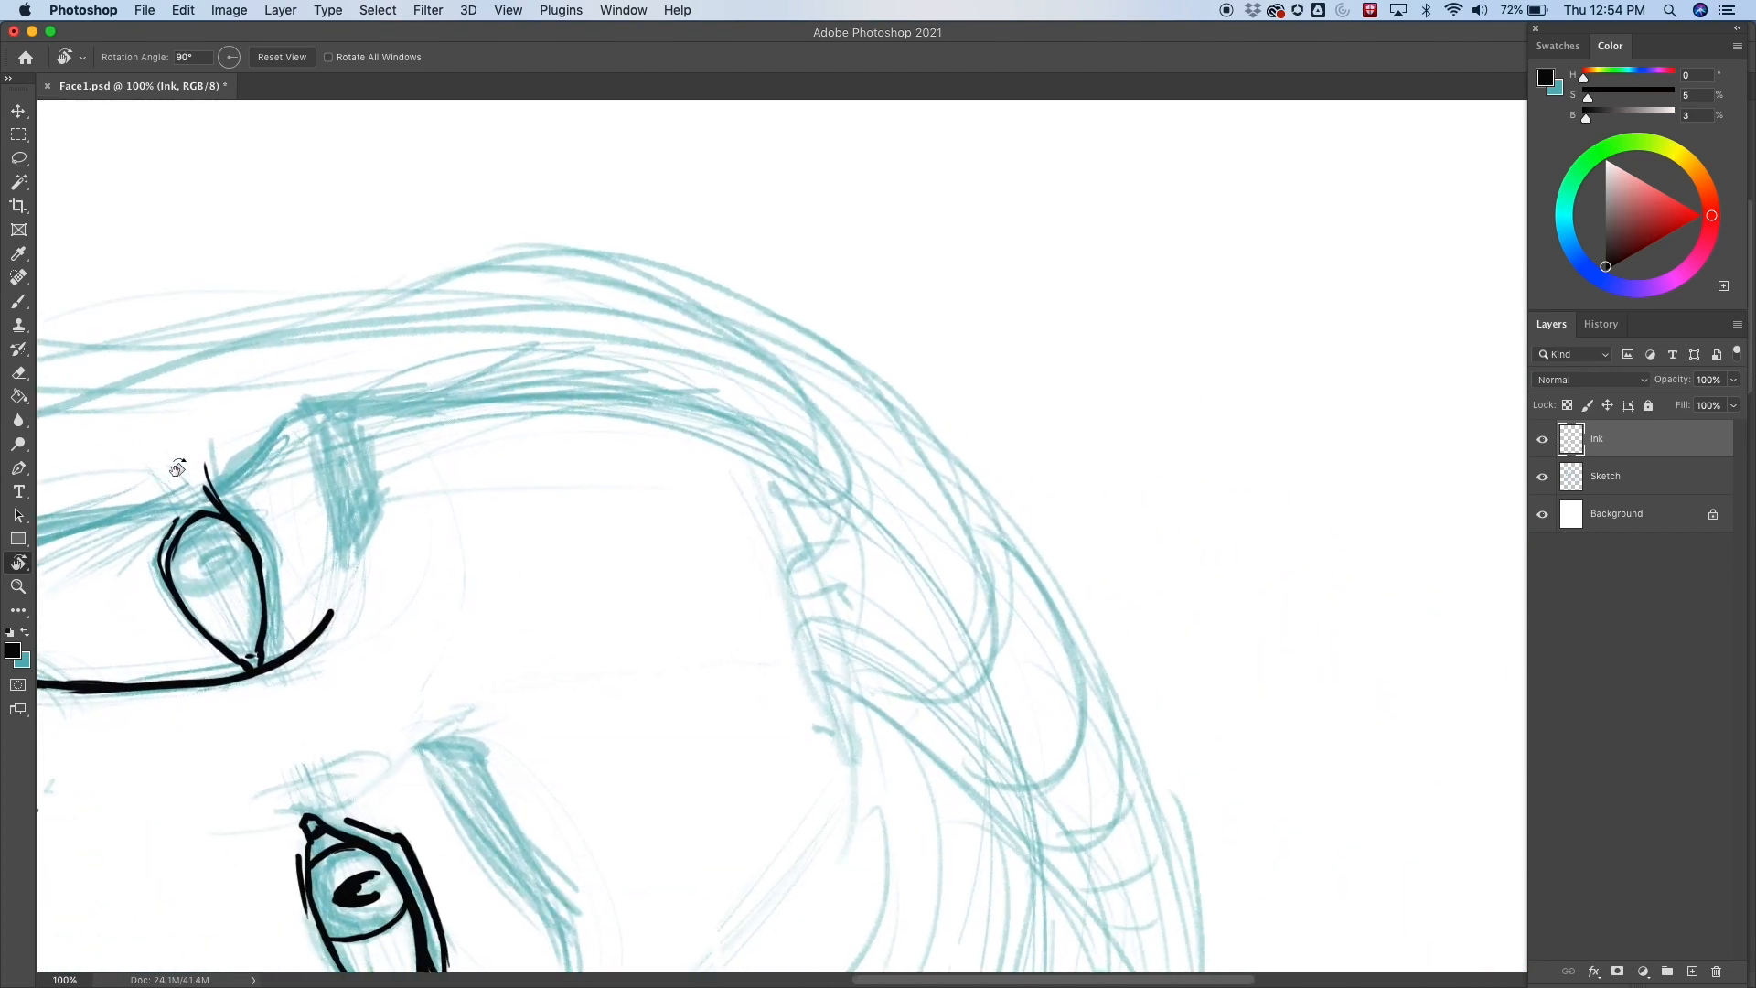
mouse_move(233, 472)
mouse_down()
mouse_move(203, 450)
mouse_move(223, 448)
mouse_move(219, 372)
mouse_move(206, 401)
mouse_move(203, 370)
mouse_up()
key(b)
key(super+z)
key(super+z)
drag(227, 441, 211, 363)
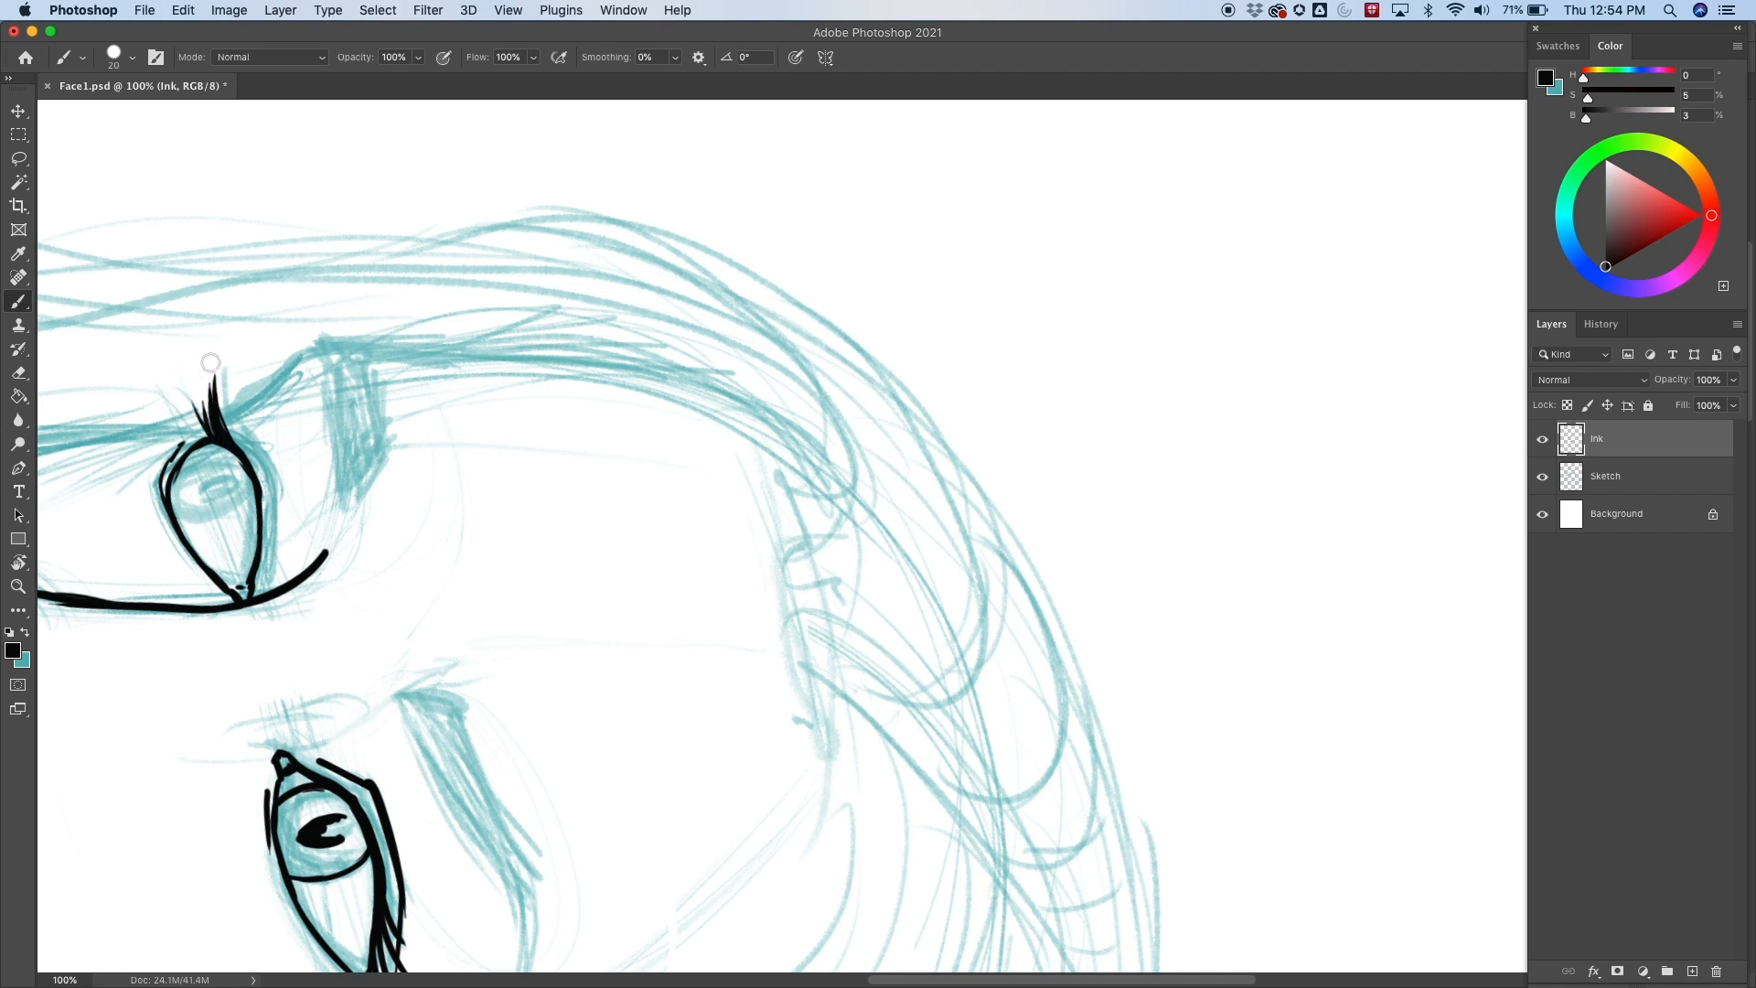
mouse_move(241, 454)
mouse_down()
mouse_move(224, 382)
mouse_move(247, 416)
mouse_up()
mouse_move(256, 479)
mouse_down()
mouse_move(295, 418)
mouse_move(259, 481)
mouse_move(266, 453)
mouse_move(268, 490)
mouse_up()
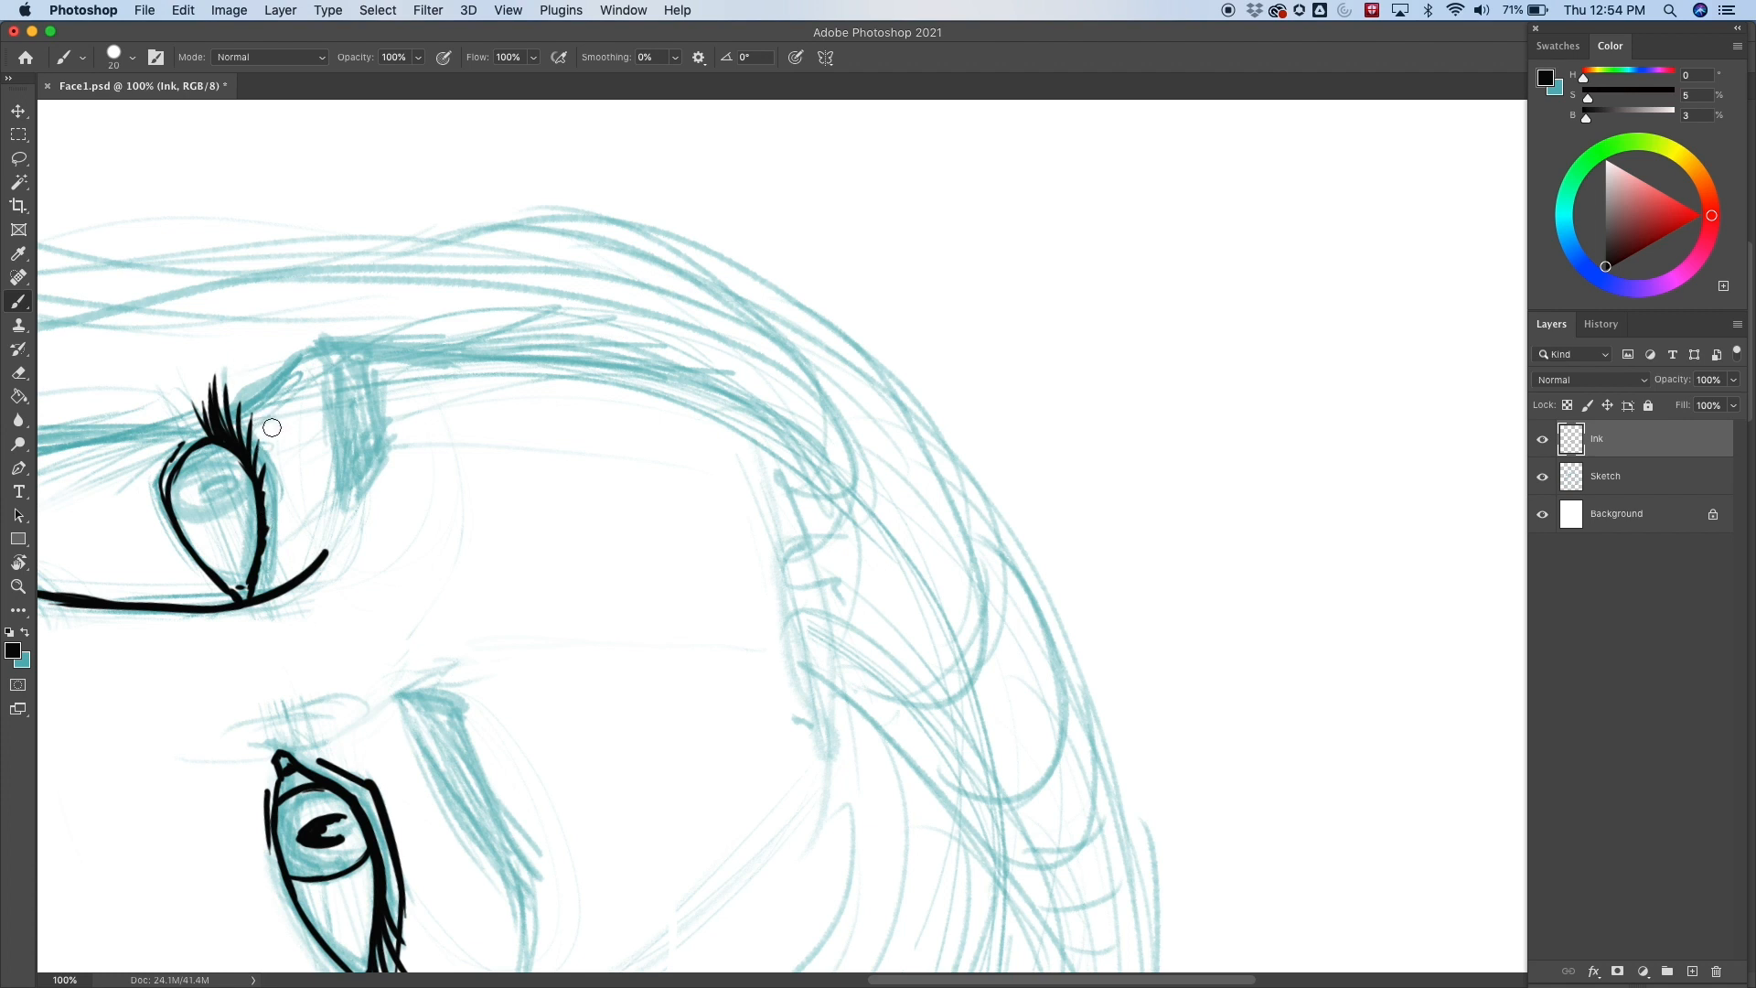
Ink the eyelid crease above the far eye as a line following the upper lid.
drag(265, 577, 289, 501)
drag(265, 438, 289, 495)
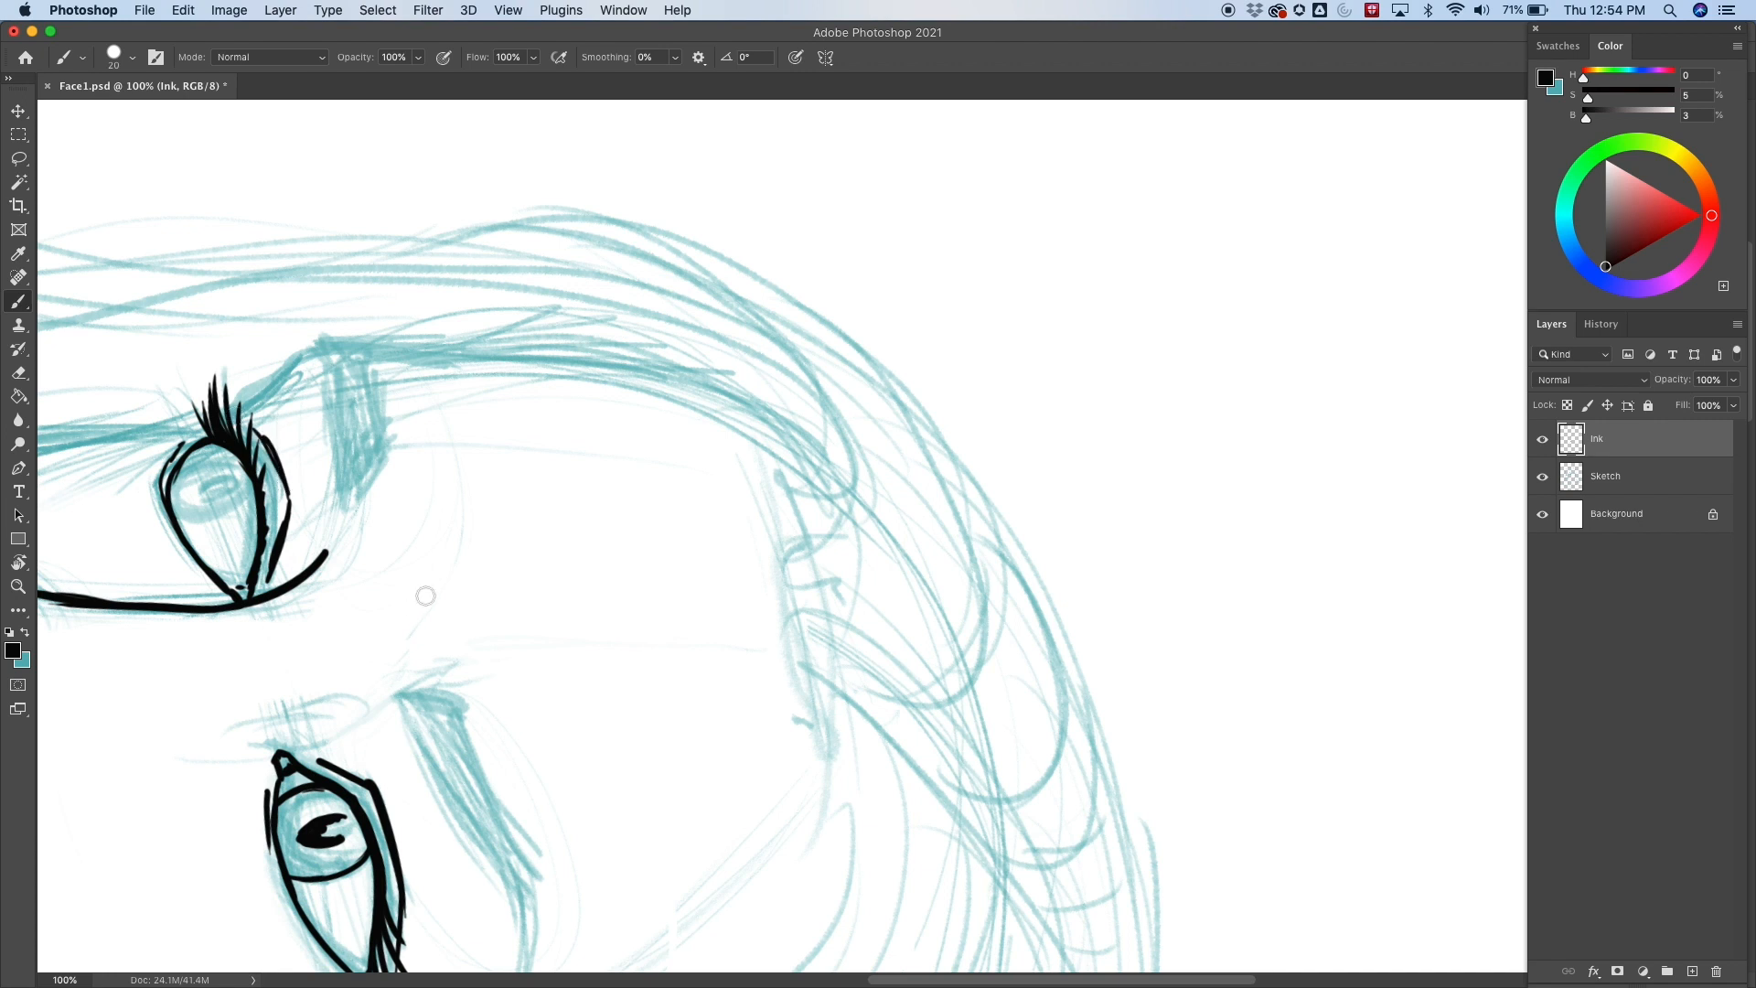
drag(249, 432, 295, 499)
key(super+z)
mouse_move(256, 441)
mouse_down()
mouse_move(281, 493)
mouse_move(262, 447)
mouse_move(286, 489)
mouse_move(257, 442)
mouse_up()
Rotate the canvas partly back and ink the curved edge of the far eye's iris, redoing the stroke until it follows the sketch.
key(r)
drag(883, 436, 765, 303)
key(b)
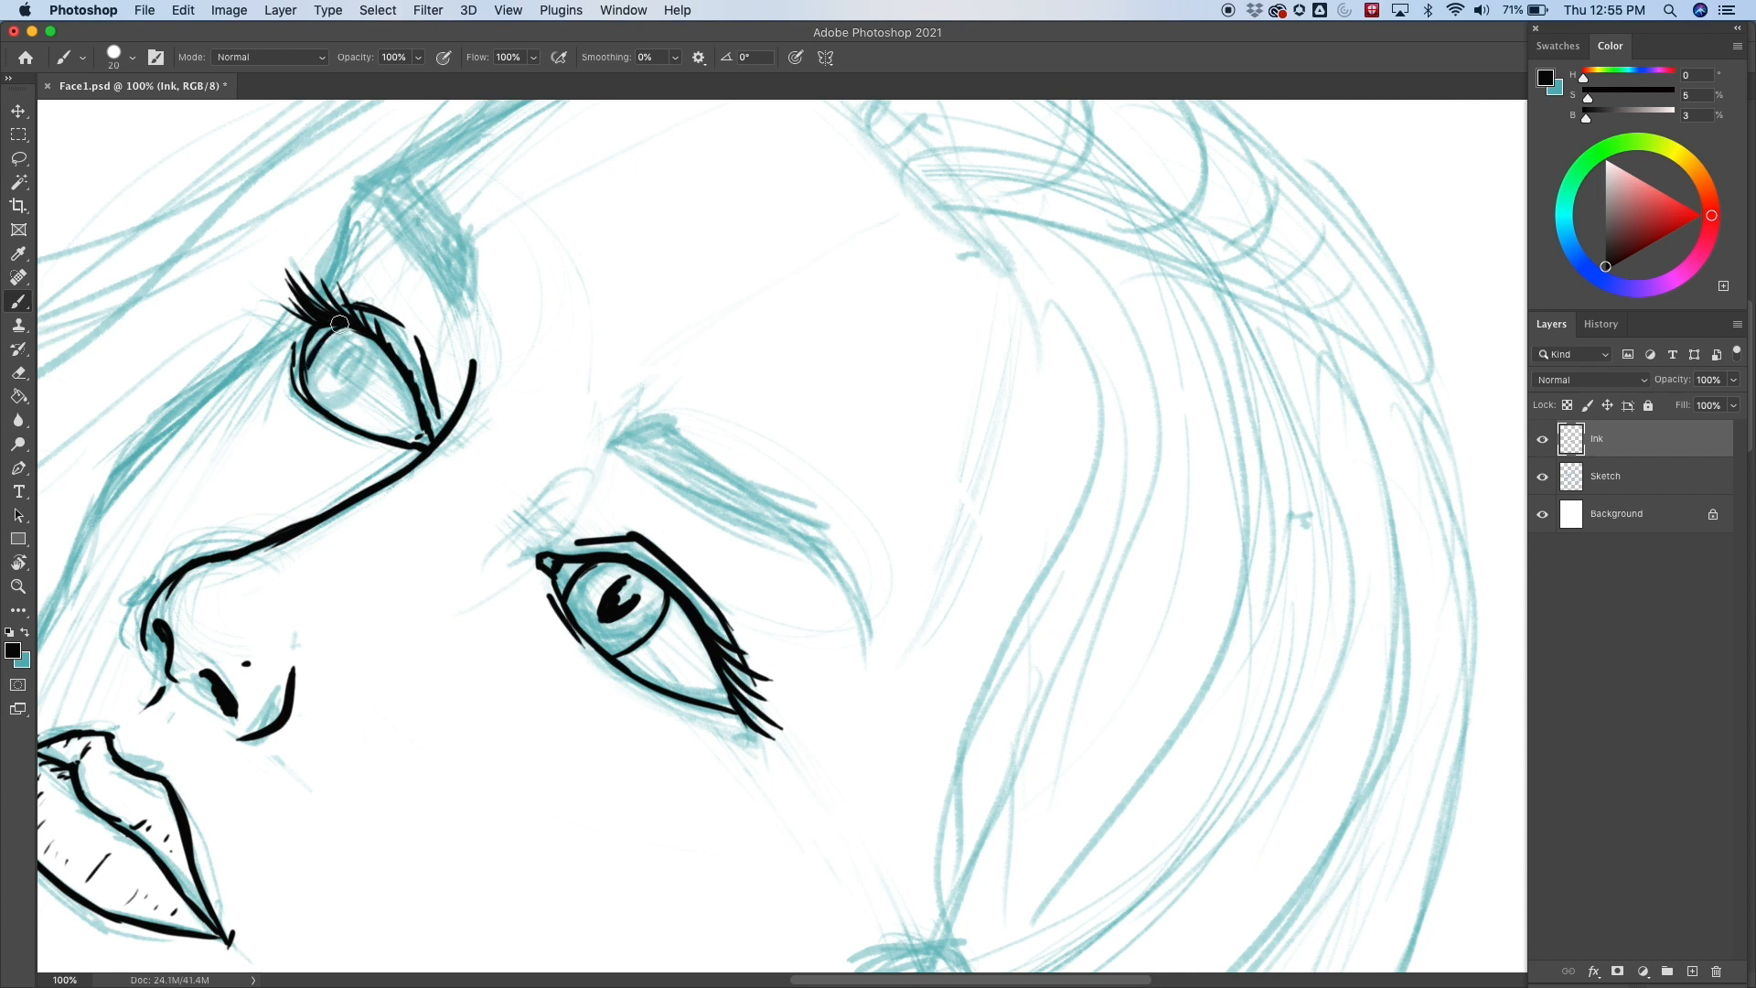
drag(378, 352, 319, 404)
drag(378, 355, 323, 404)
key(super+z)
key(super+z)
key(super+z)
drag(378, 353, 333, 403)
drag(383, 349, 329, 406)
key(super+z)
drag(384, 348, 329, 407)
drag(383, 349, 326, 405)
key(super+z)
key(super+z)
key(super+z)
key(super+z)
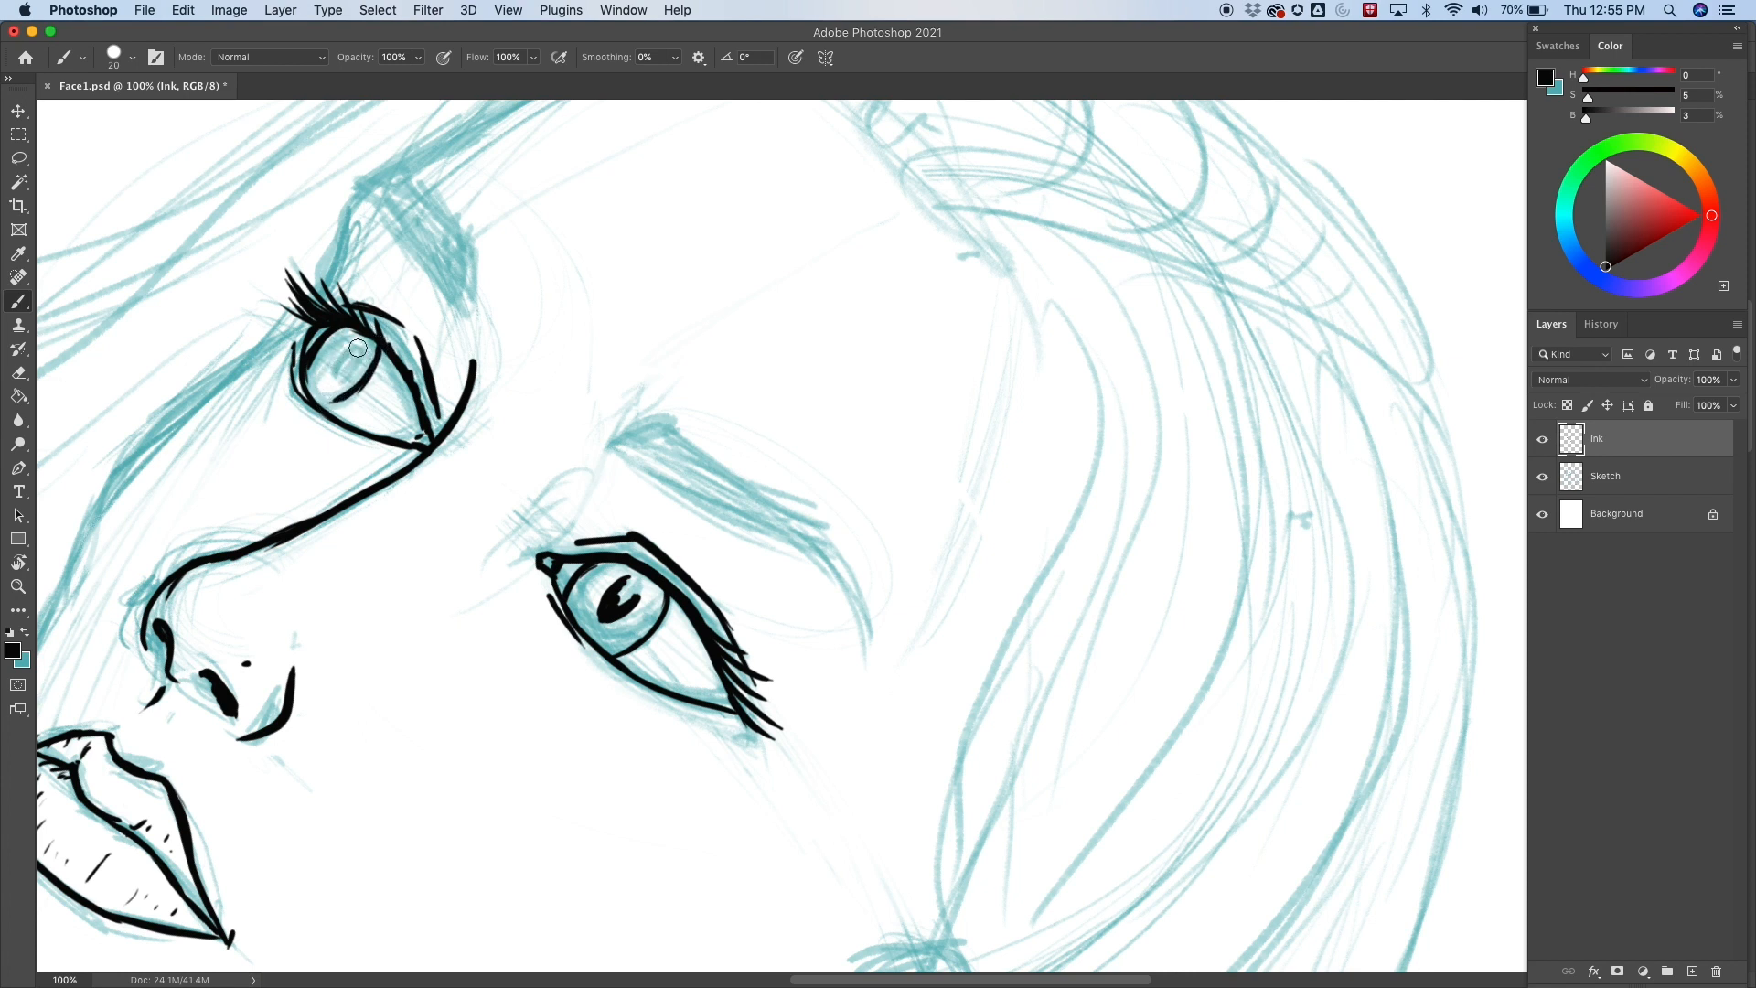
Ink the far eye's pupil as a dark oval and touch up the near eye's pupil.
drag(358, 348, 337, 380)
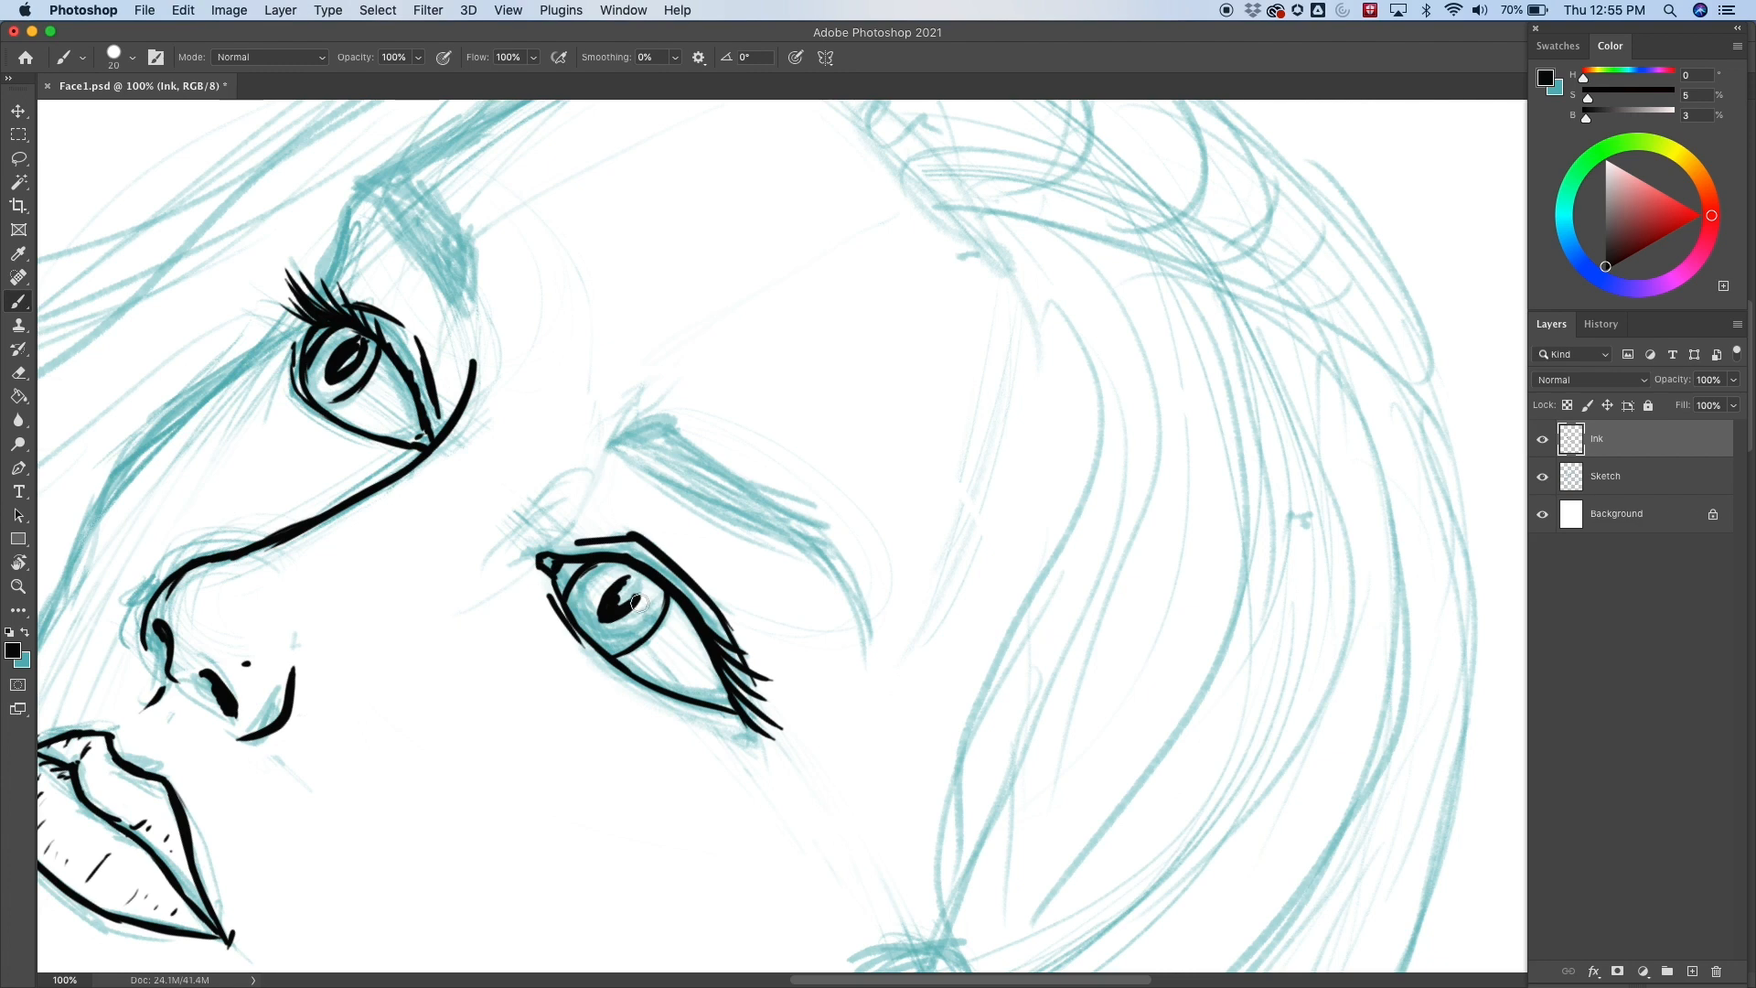
mouse_move(645, 584)
mouse_down()
mouse_move(597, 622)
mouse_move(639, 591)
mouse_move(607, 597)
mouse_move(611, 623)
mouse_move(643, 584)
mouse_up()
Zoom out to 66.7% and ink the brow-ridge contour from the far eye's lashes up to the far eyebrow, redrawing it as a smoother curve.
key(super+minus)
mouse_move(1137, 375)
mouse_down()
mouse_move(1126, 287)
mouse_move(1088, 338)
mouse_up()
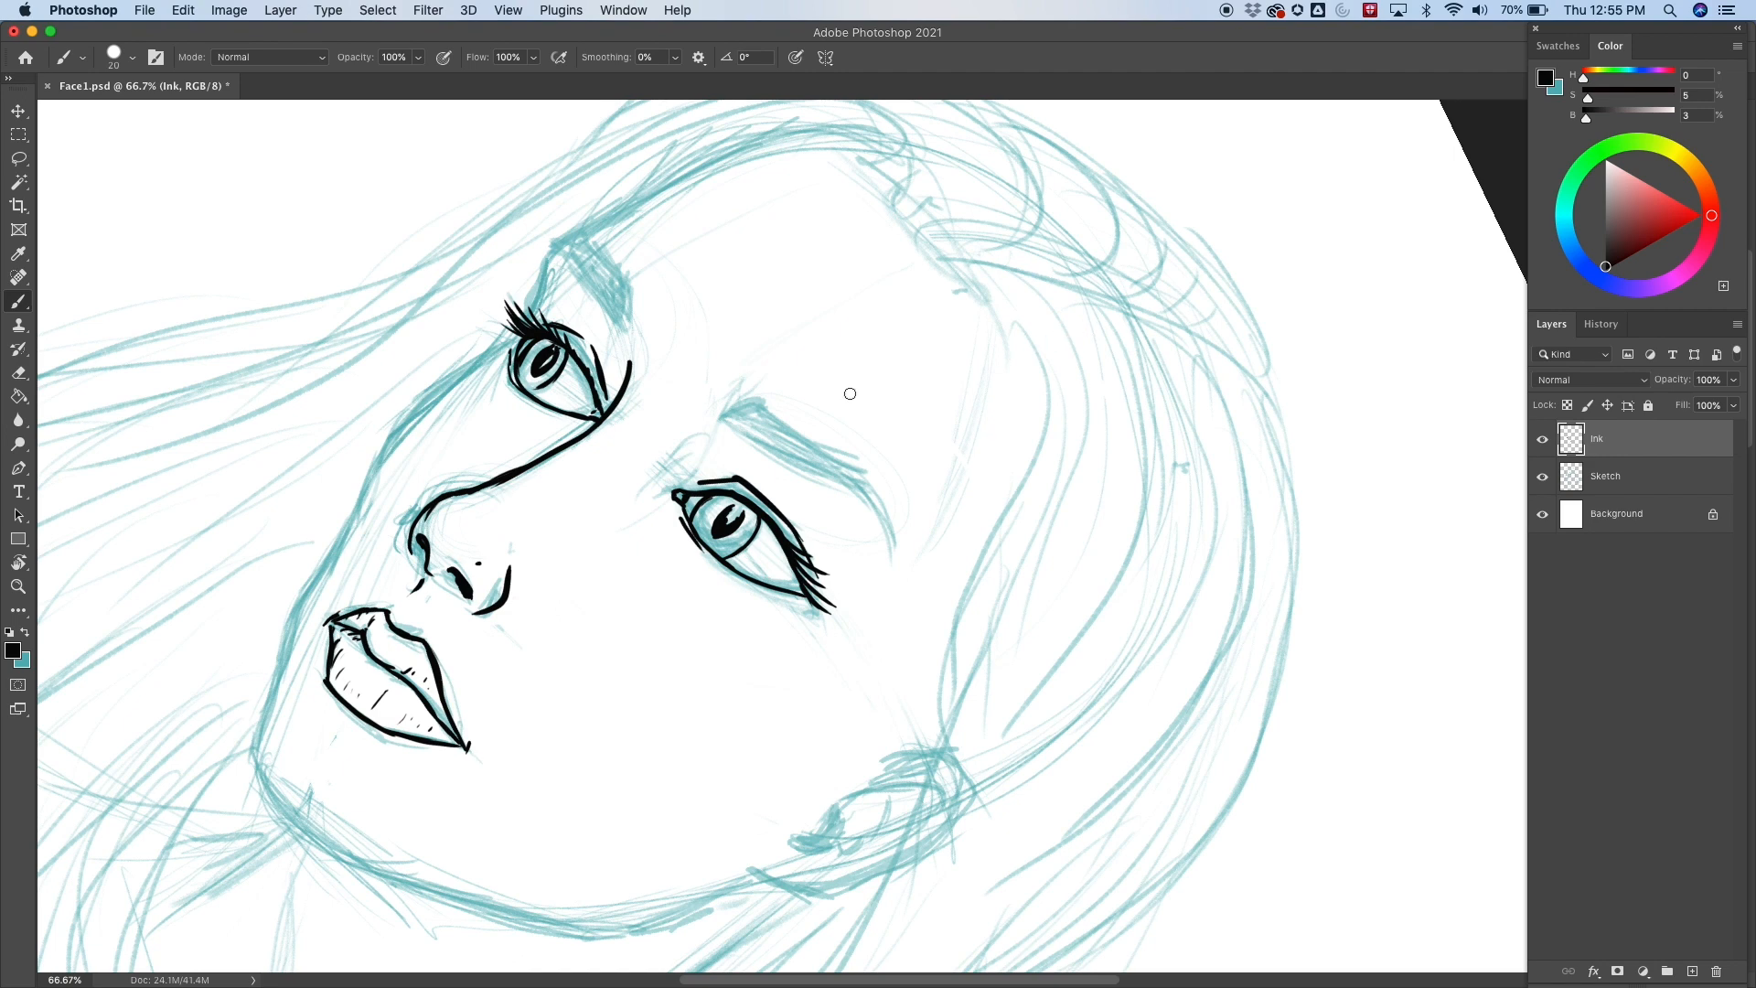
key(r)
drag(784, 380, 811, 360)
drag(699, 561, 666, 450)
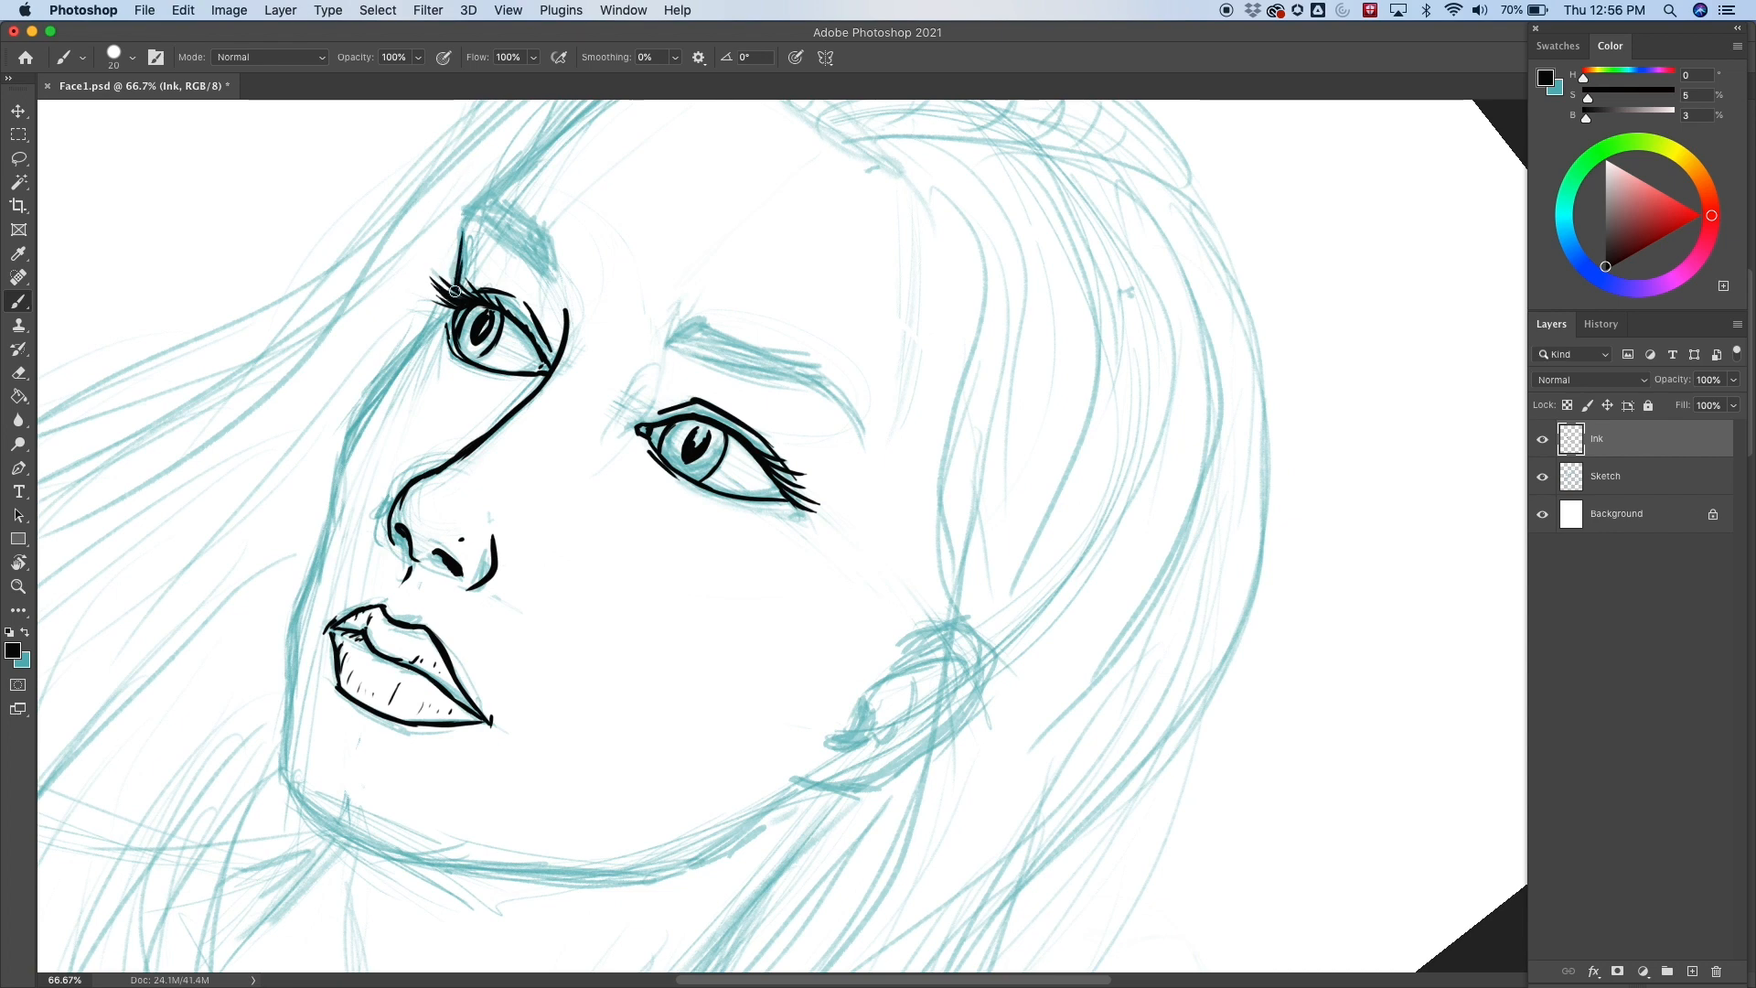
mouse_move(473, 207)
mouse_down()
mouse_move(460, 268)
mouse_move(487, 192)
mouse_up()
key(super+z)
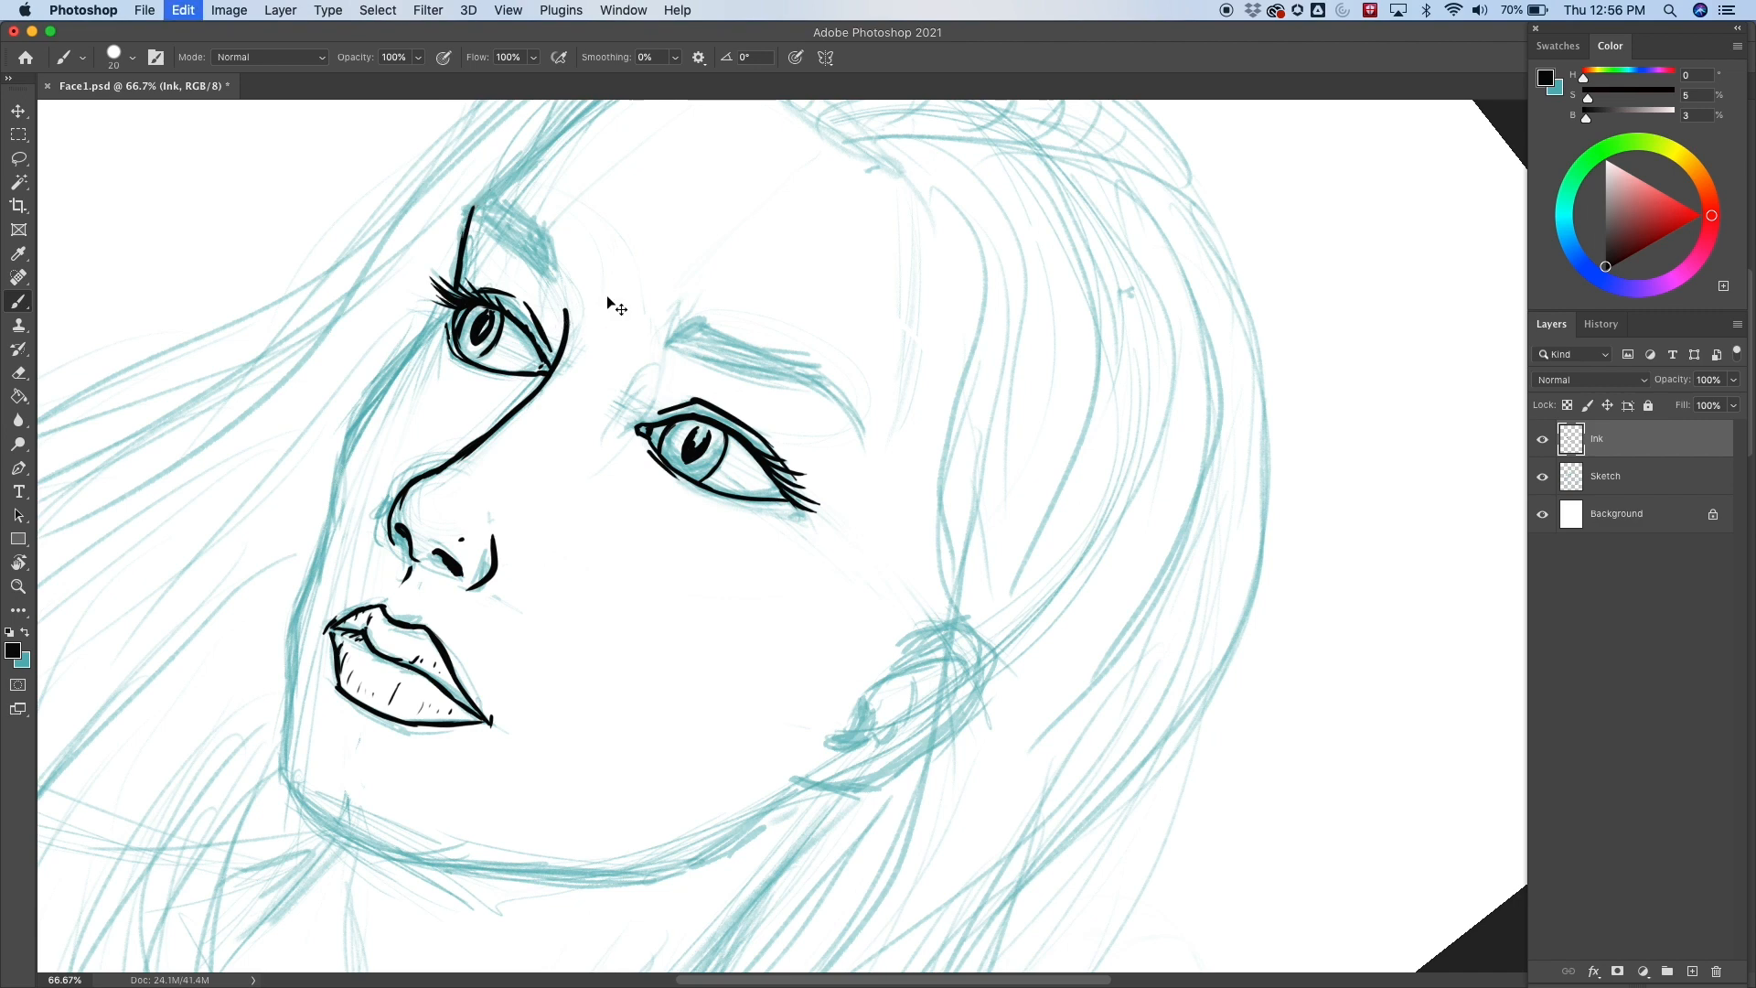
key(super+z)
key(super+z)
key(super+z)
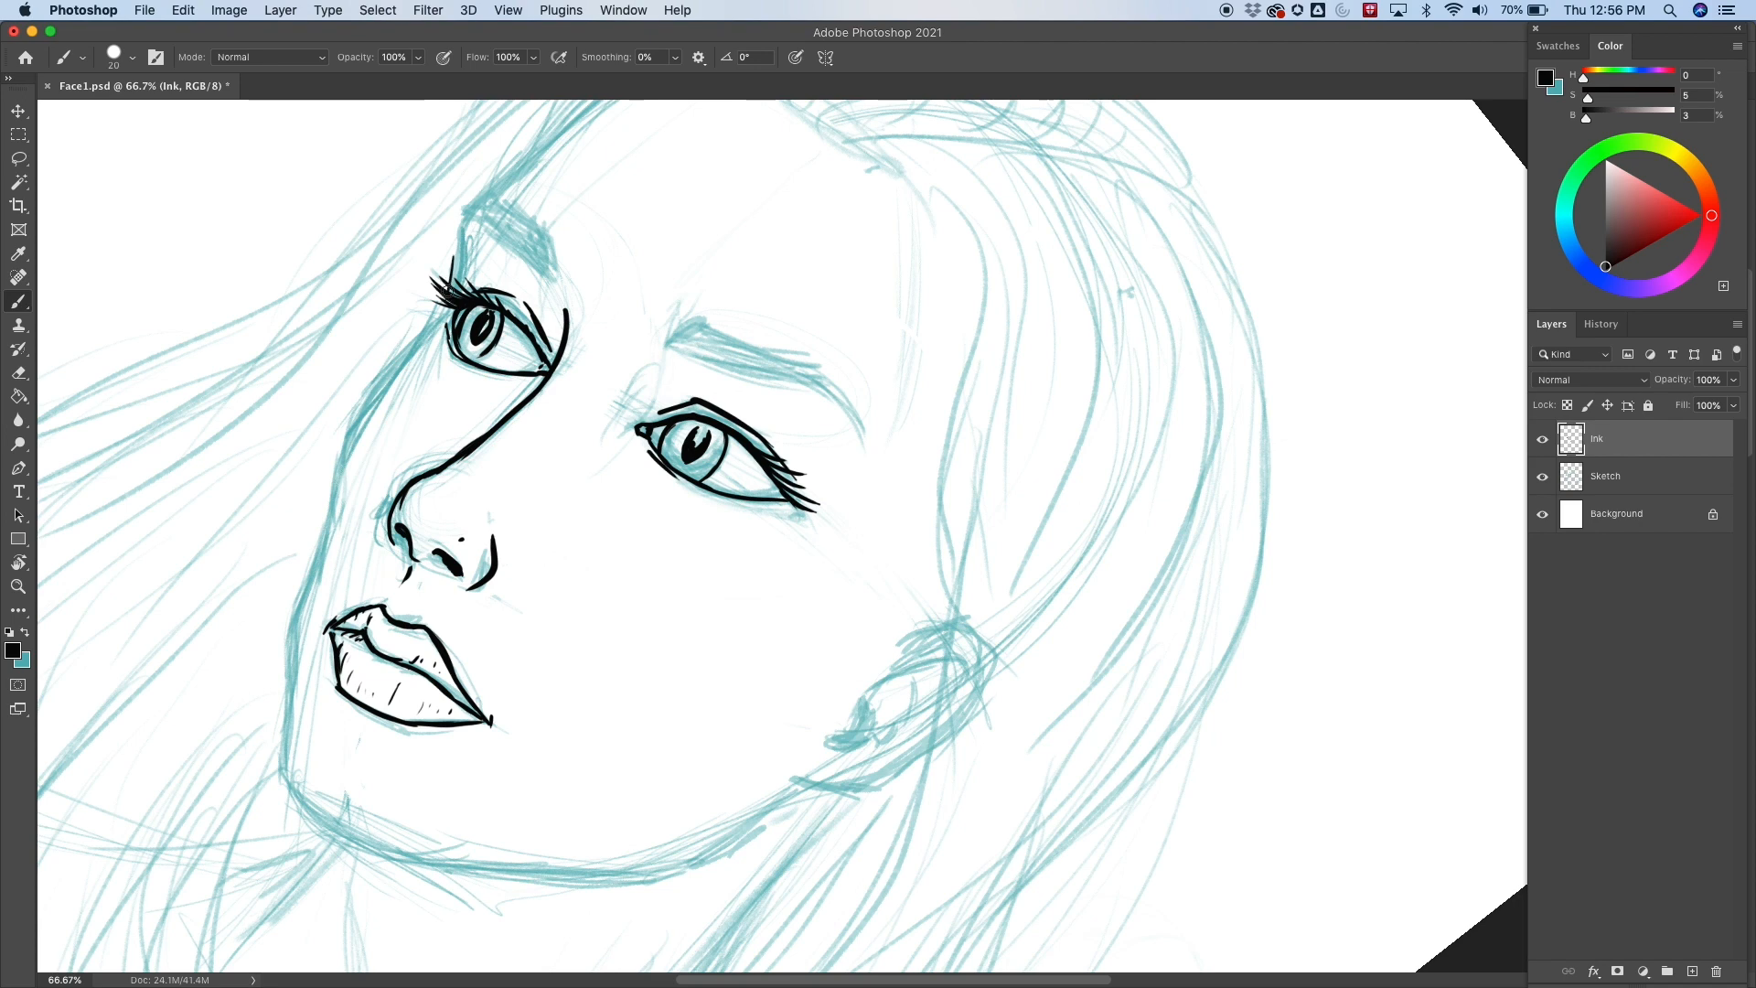
mouse_move(446, 286)
mouse_down()
mouse_move(453, 232)
mouse_move(484, 199)
mouse_up()
drag(448, 300, 418, 337)
key(super+z)
drag(437, 314, 396, 370)
drag(439, 316, 340, 462)
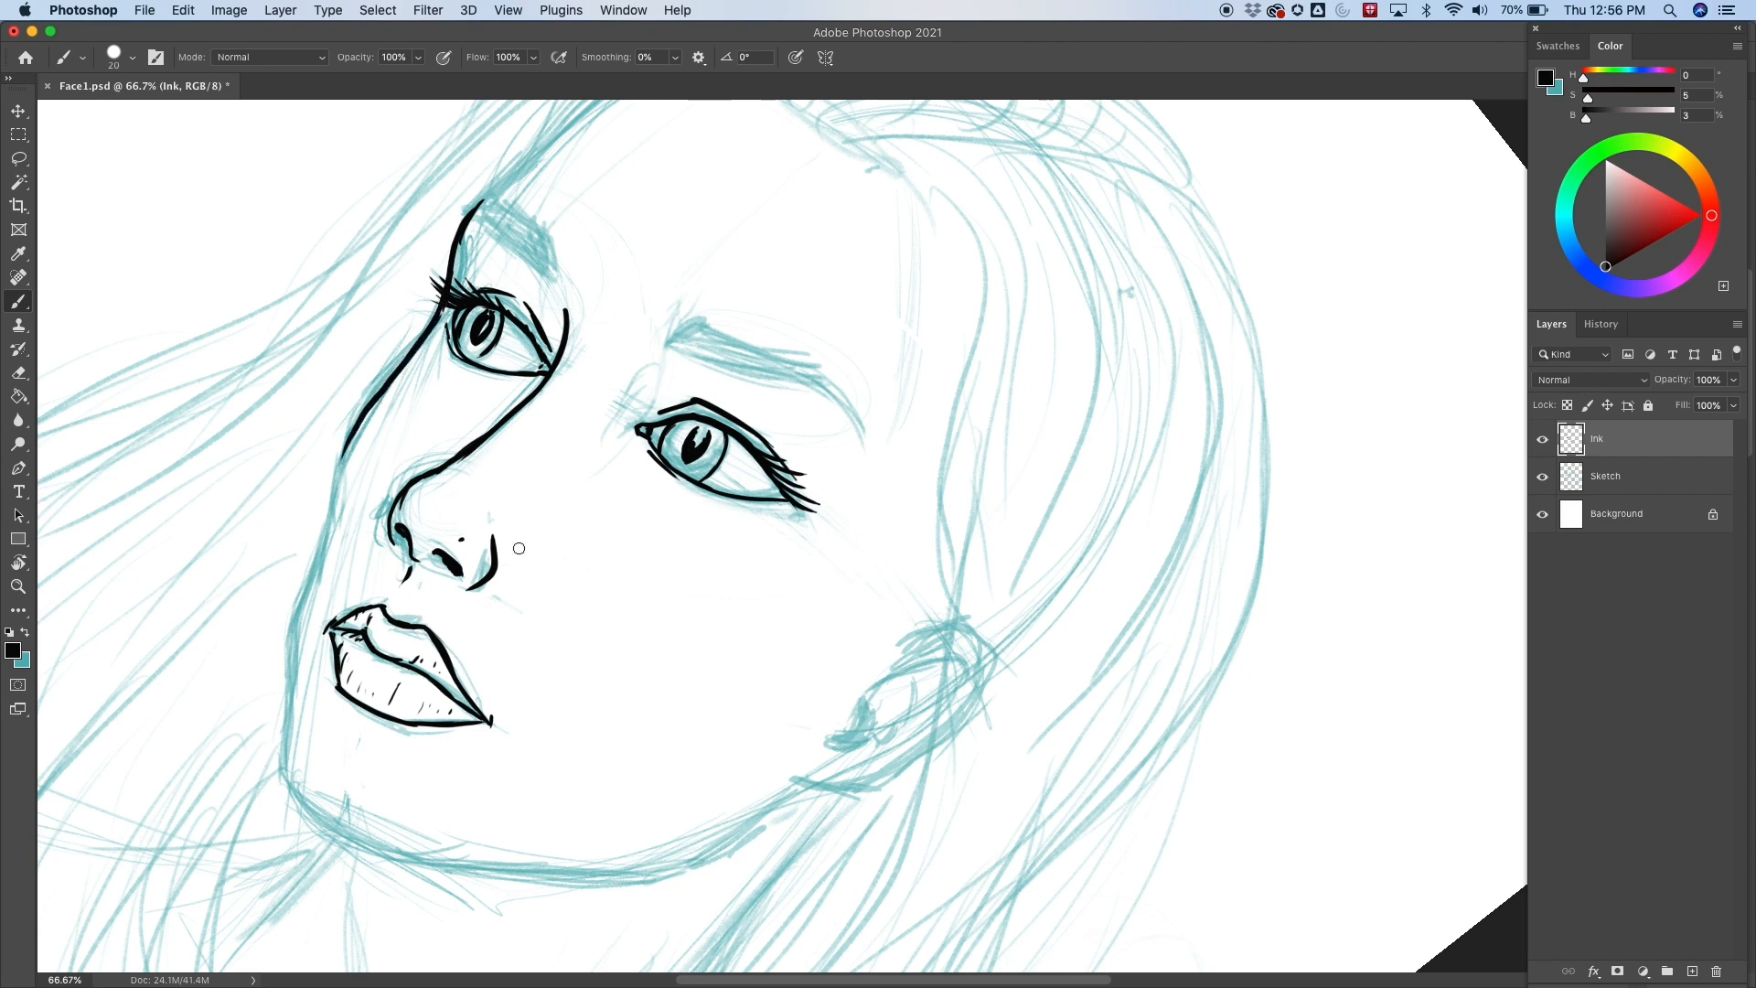
scroll(518, 548, down, 2)
scroll(519, 548, right, 1)
key(super+z)
key(super+z)
key(super+z)
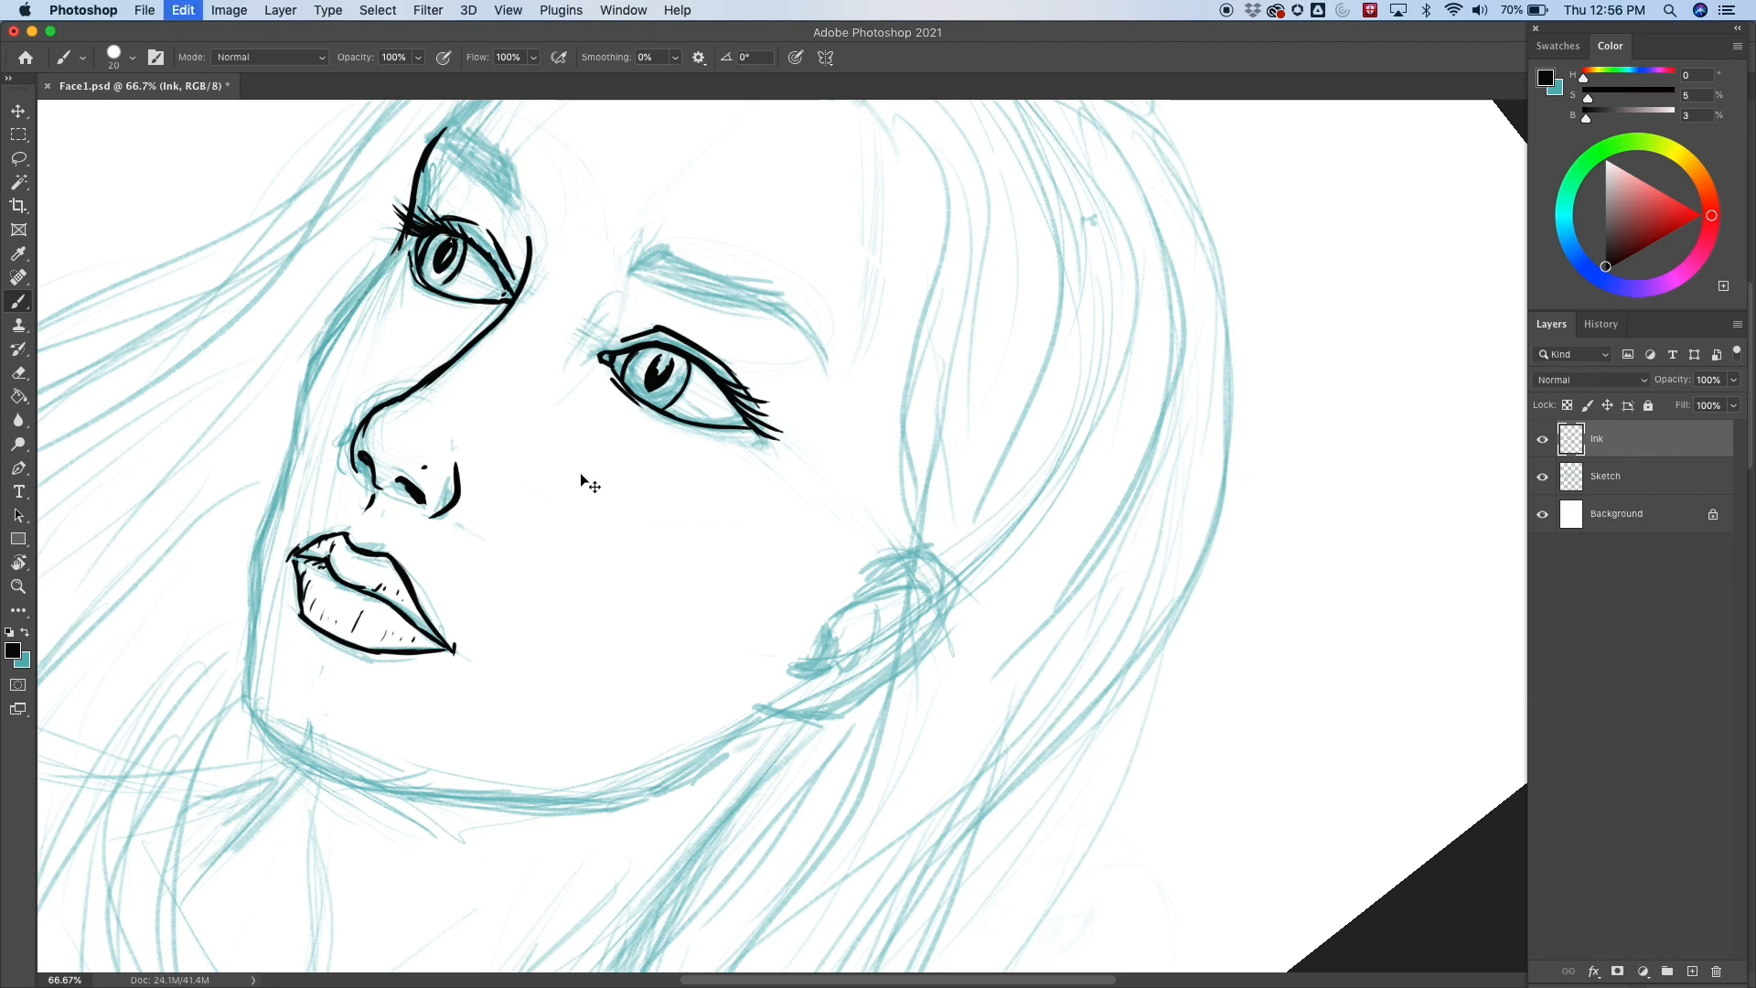
Ink the far cheek's contour from the far eye's lashes down to just above mouth level.
drag(407, 230, 320, 343)
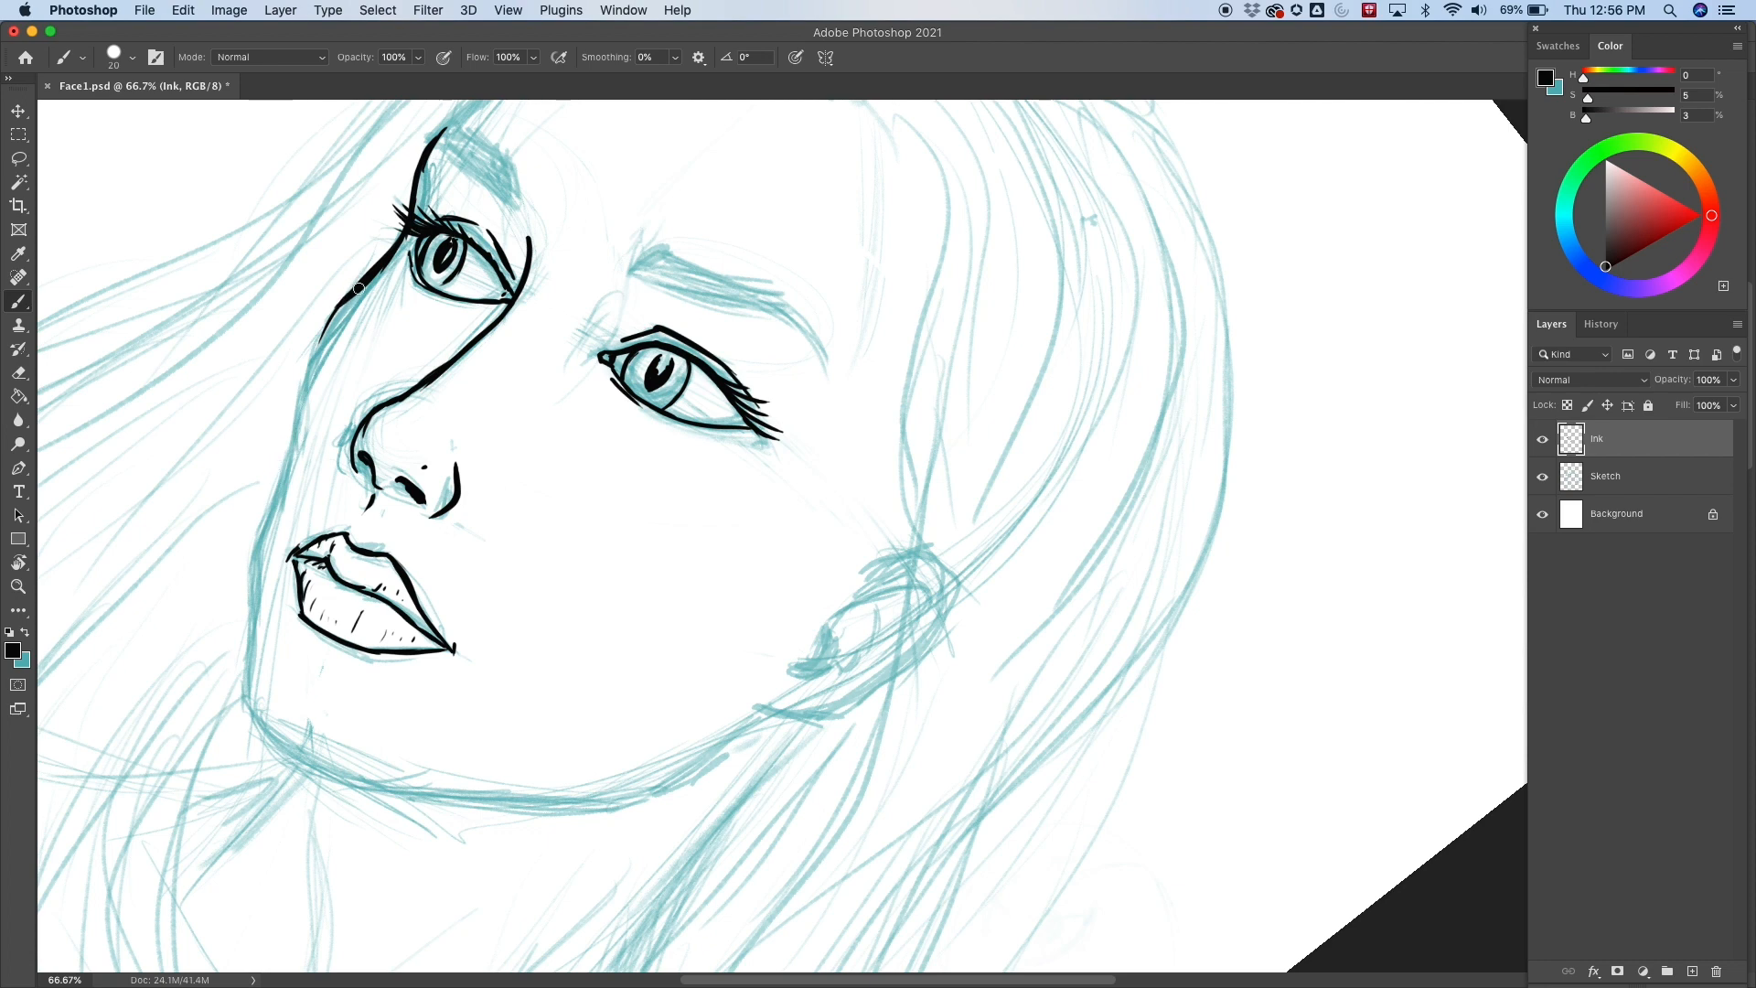
drag(352, 297, 298, 416)
drag(340, 307, 281, 488)
drag(339, 304, 284, 498)
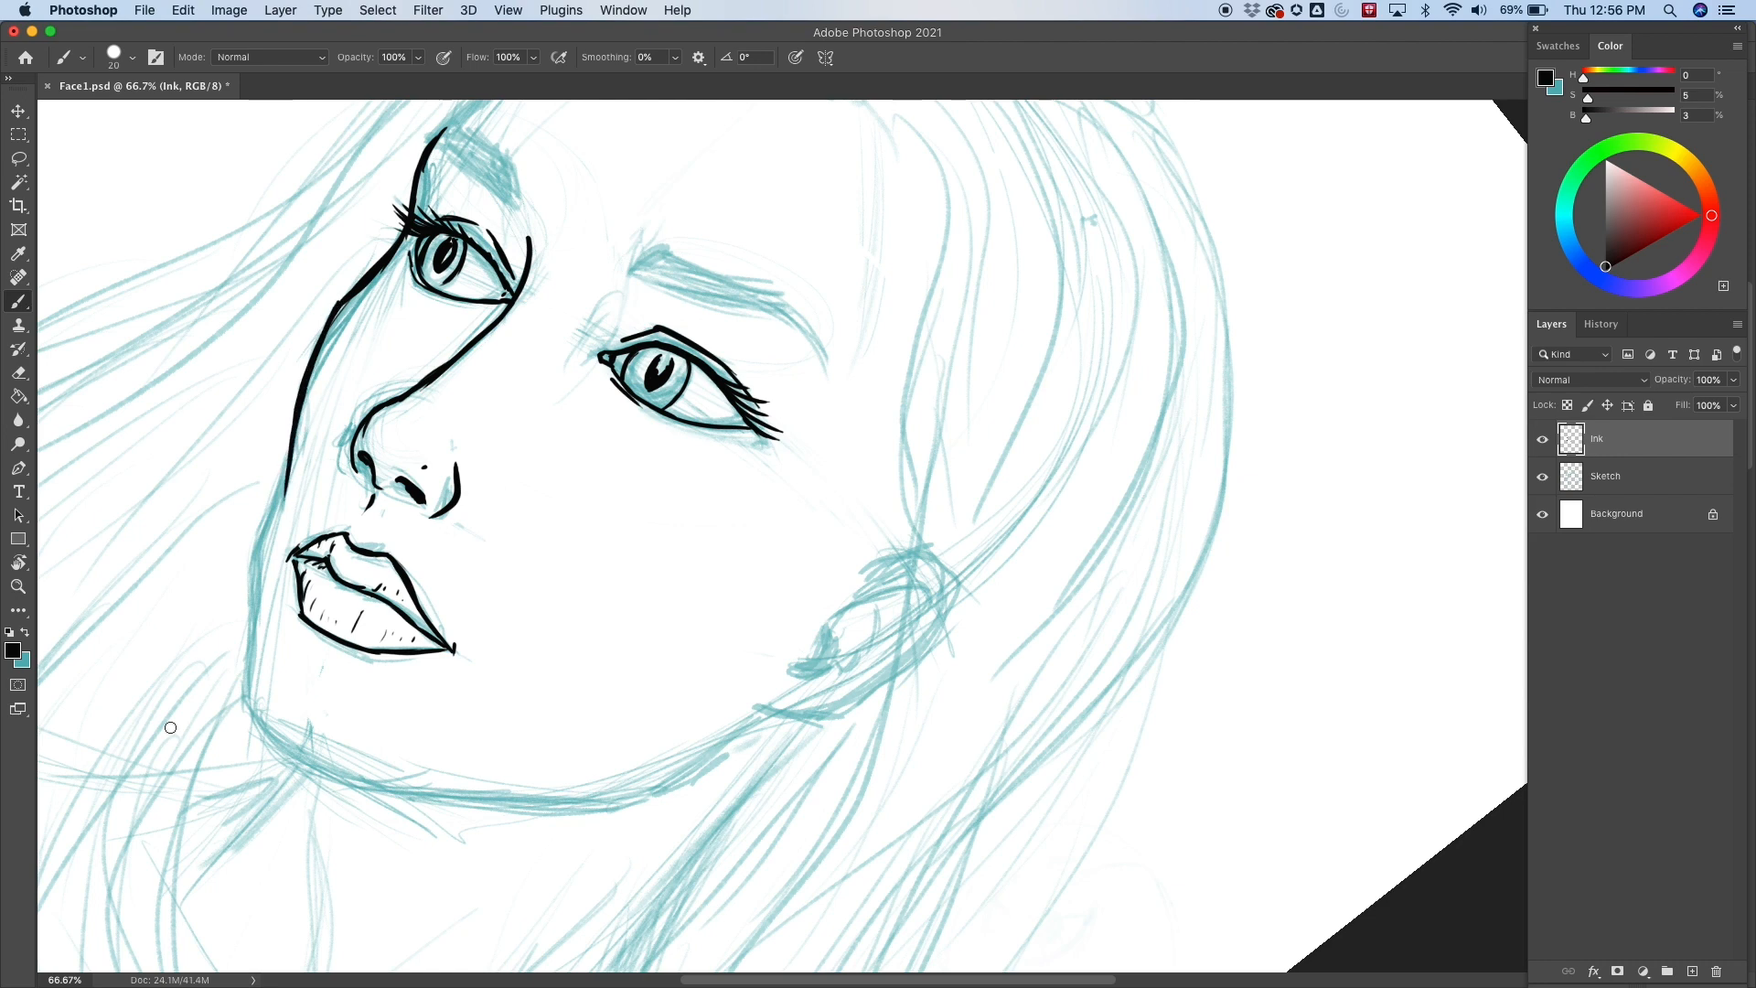
Extend the far cheek's ink contour down past the mouth and around onto the chin, following the sketch.
drag(296, 409, 269, 529)
drag(289, 462, 253, 623)
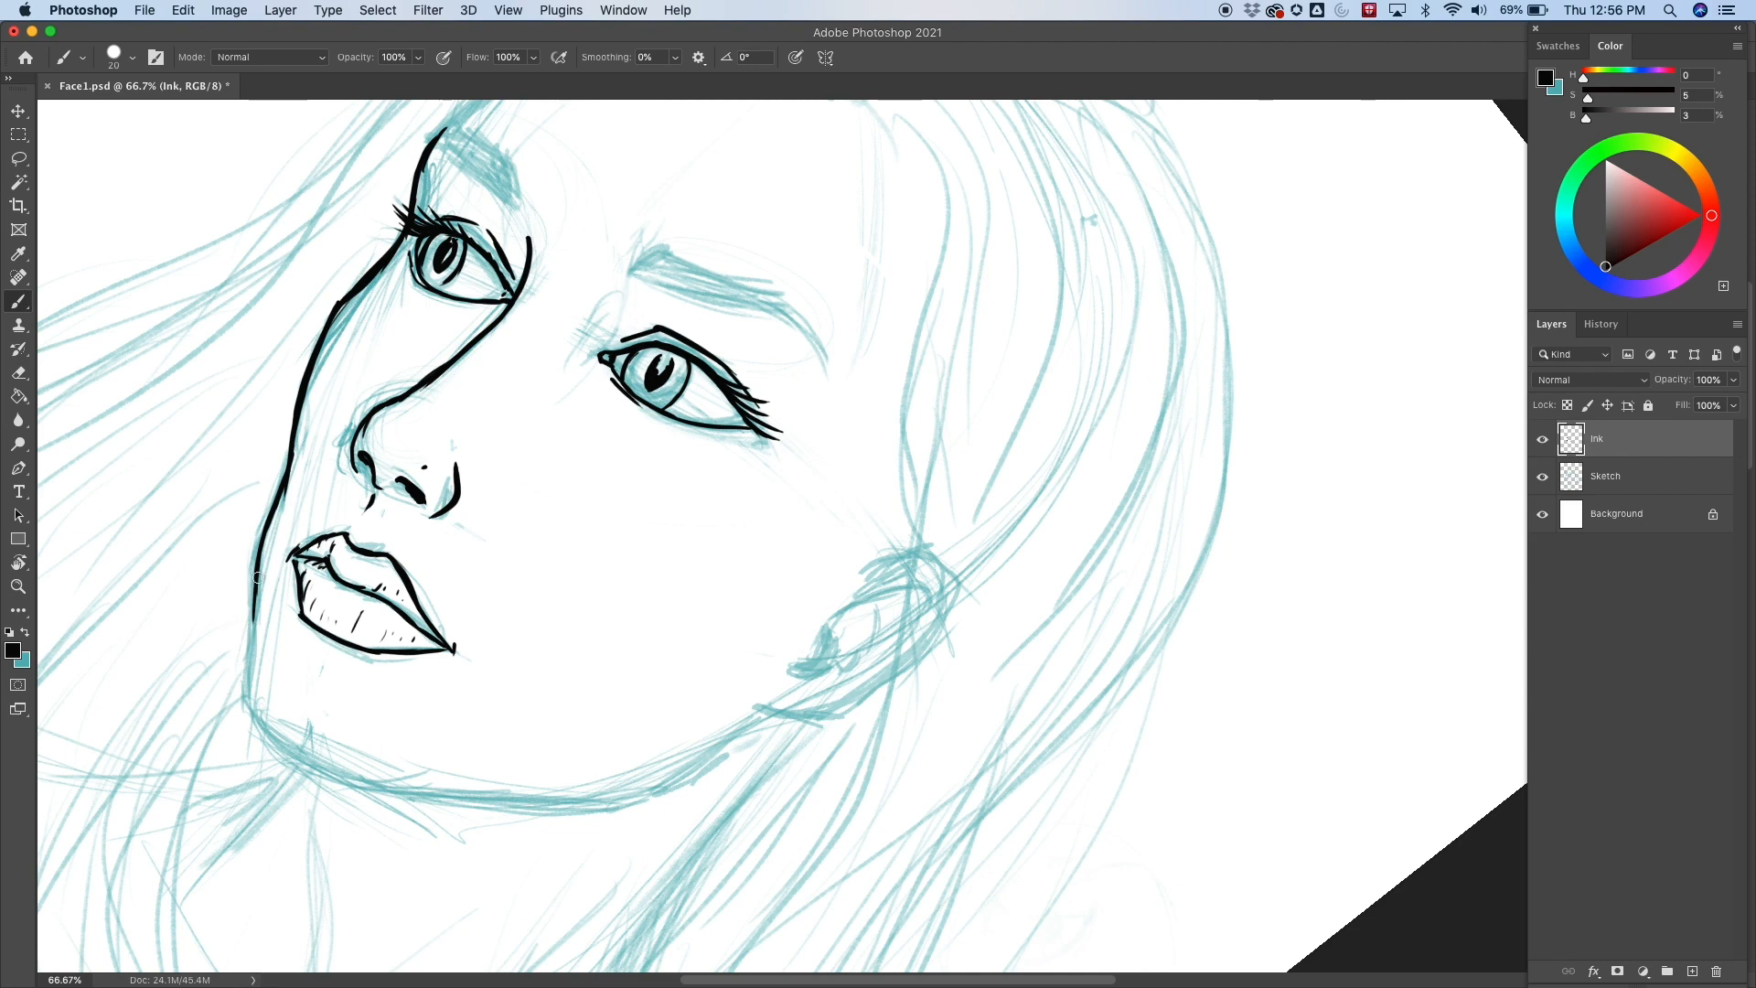
mouse_move(257, 595)
mouse_down()
mouse_move(248, 684)
mouse_move(262, 727)
mouse_up()
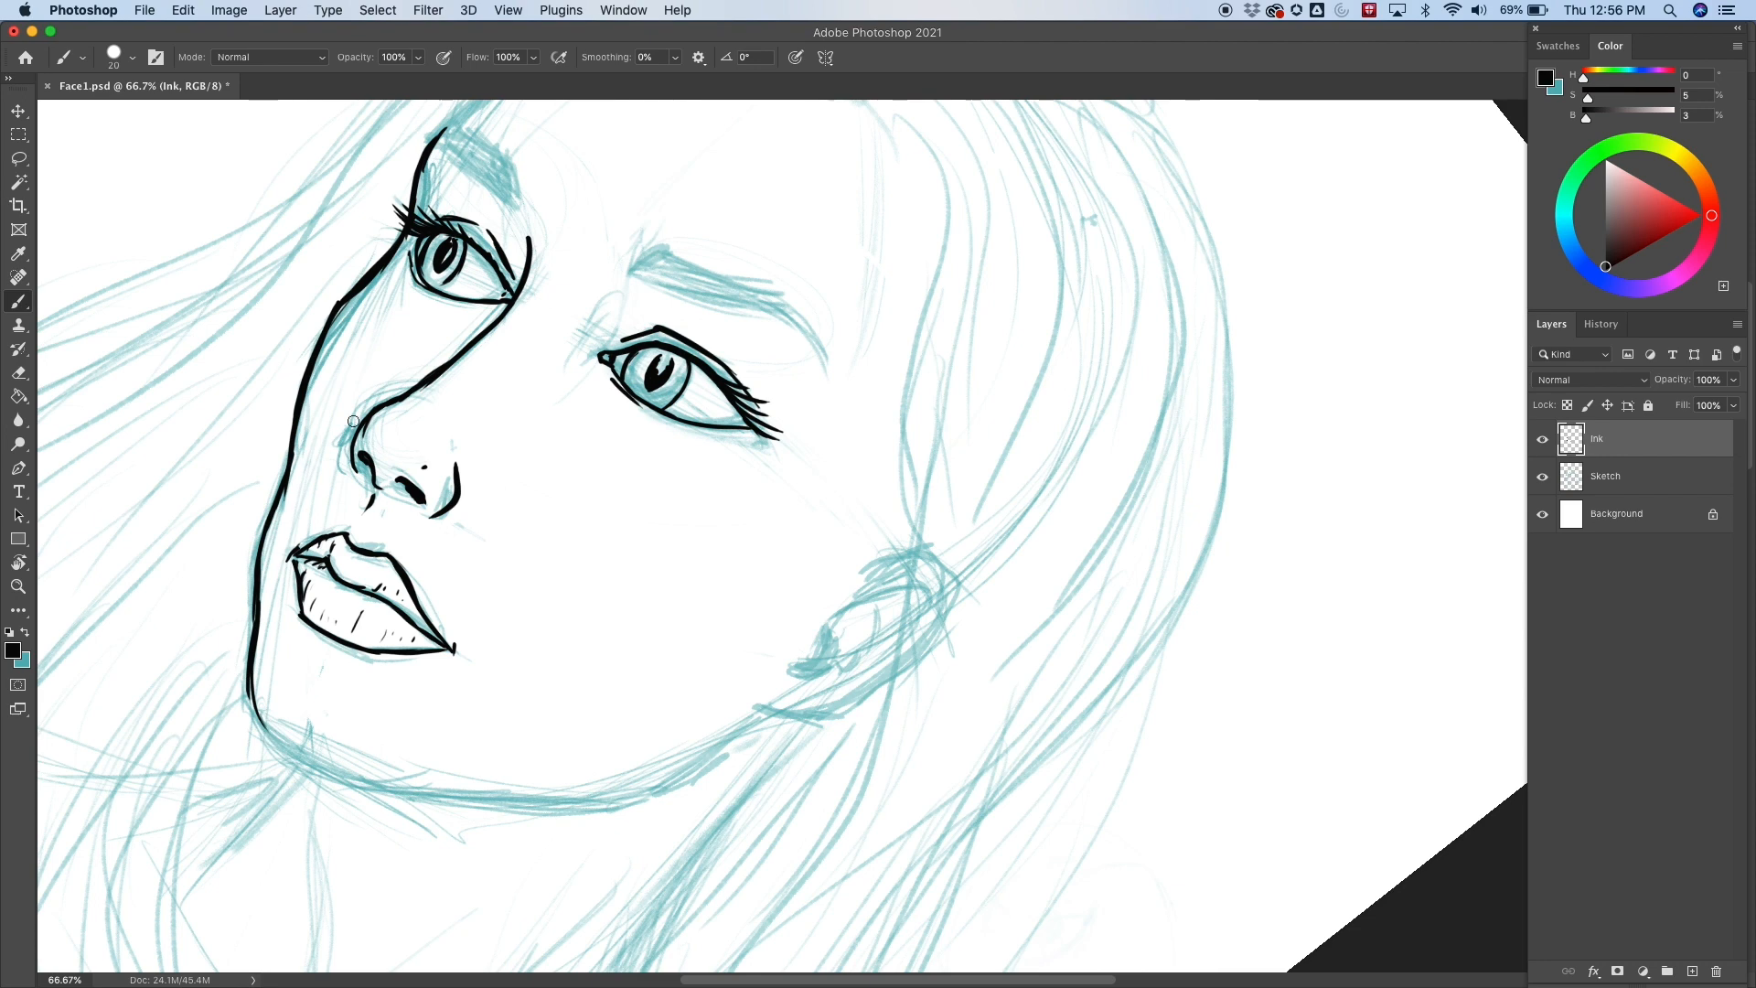
drag(757, 576, 638, 451)
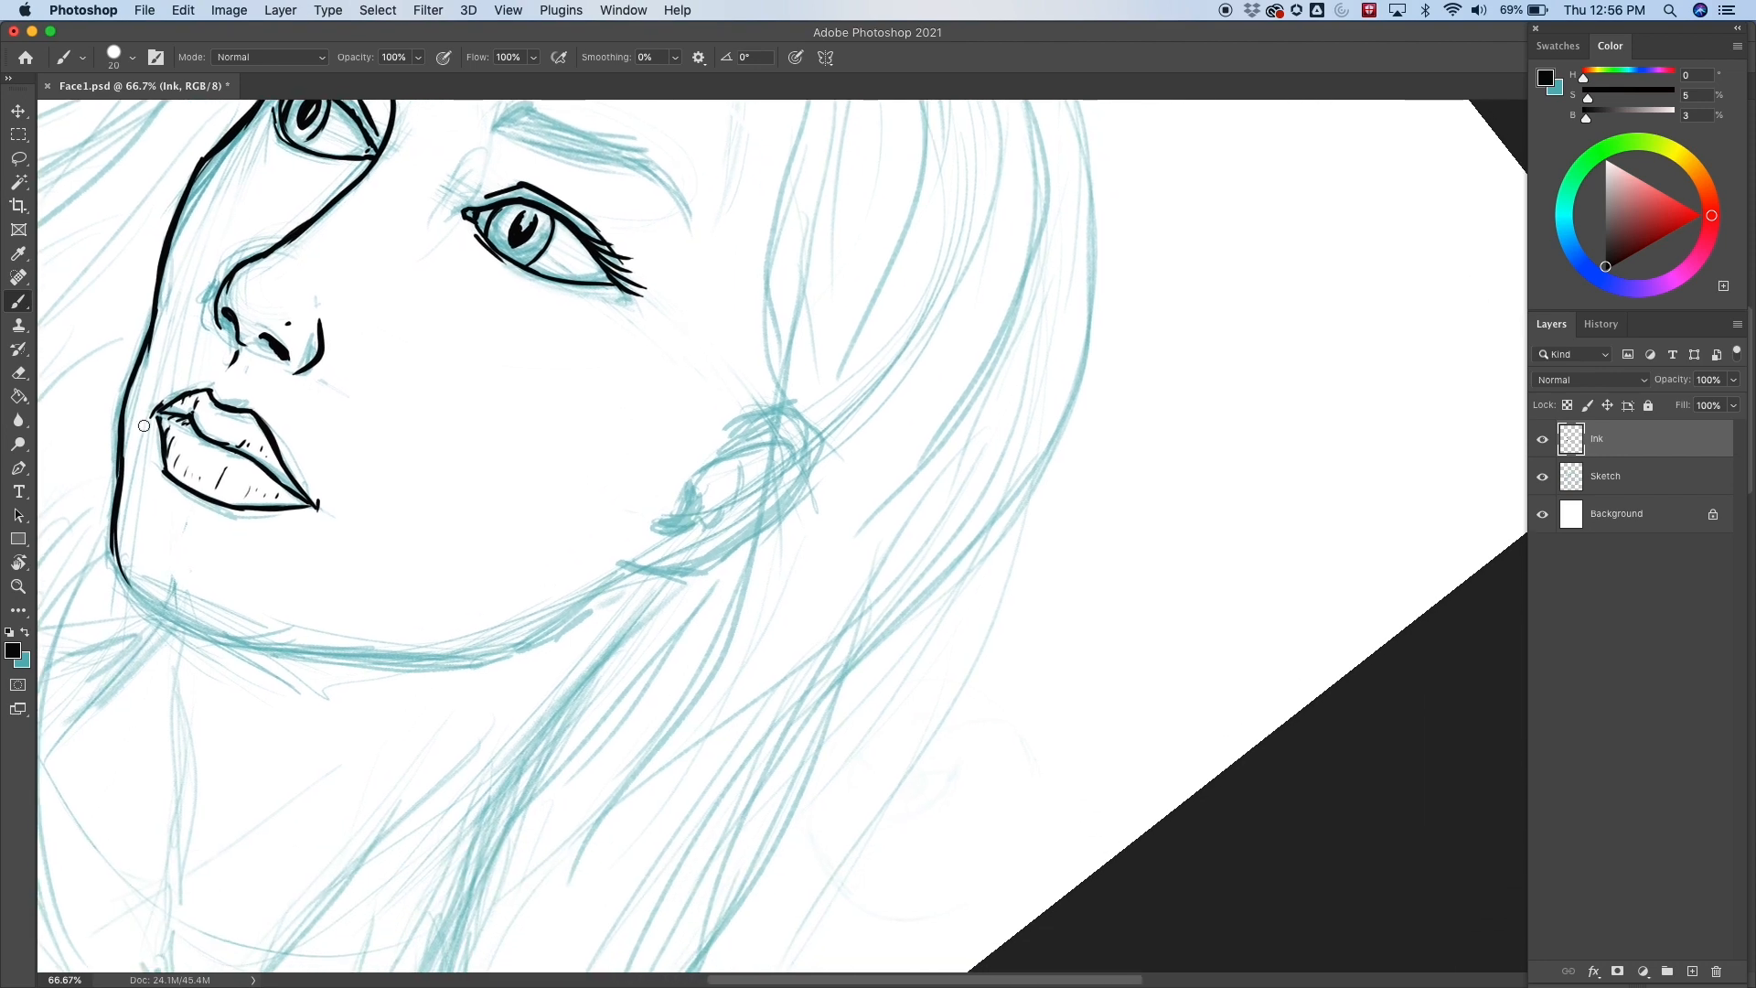
drag(110, 549, 132, 592)
mouse_move(114, 517)
mouse_down()
mouse_move(129, 572)
mouse_move(115, 540)
mouse_move(173, 620)
mouse_move(145, 600)
mouse_move(116, 545)
mouse_move(215, 638)
mouse_up()
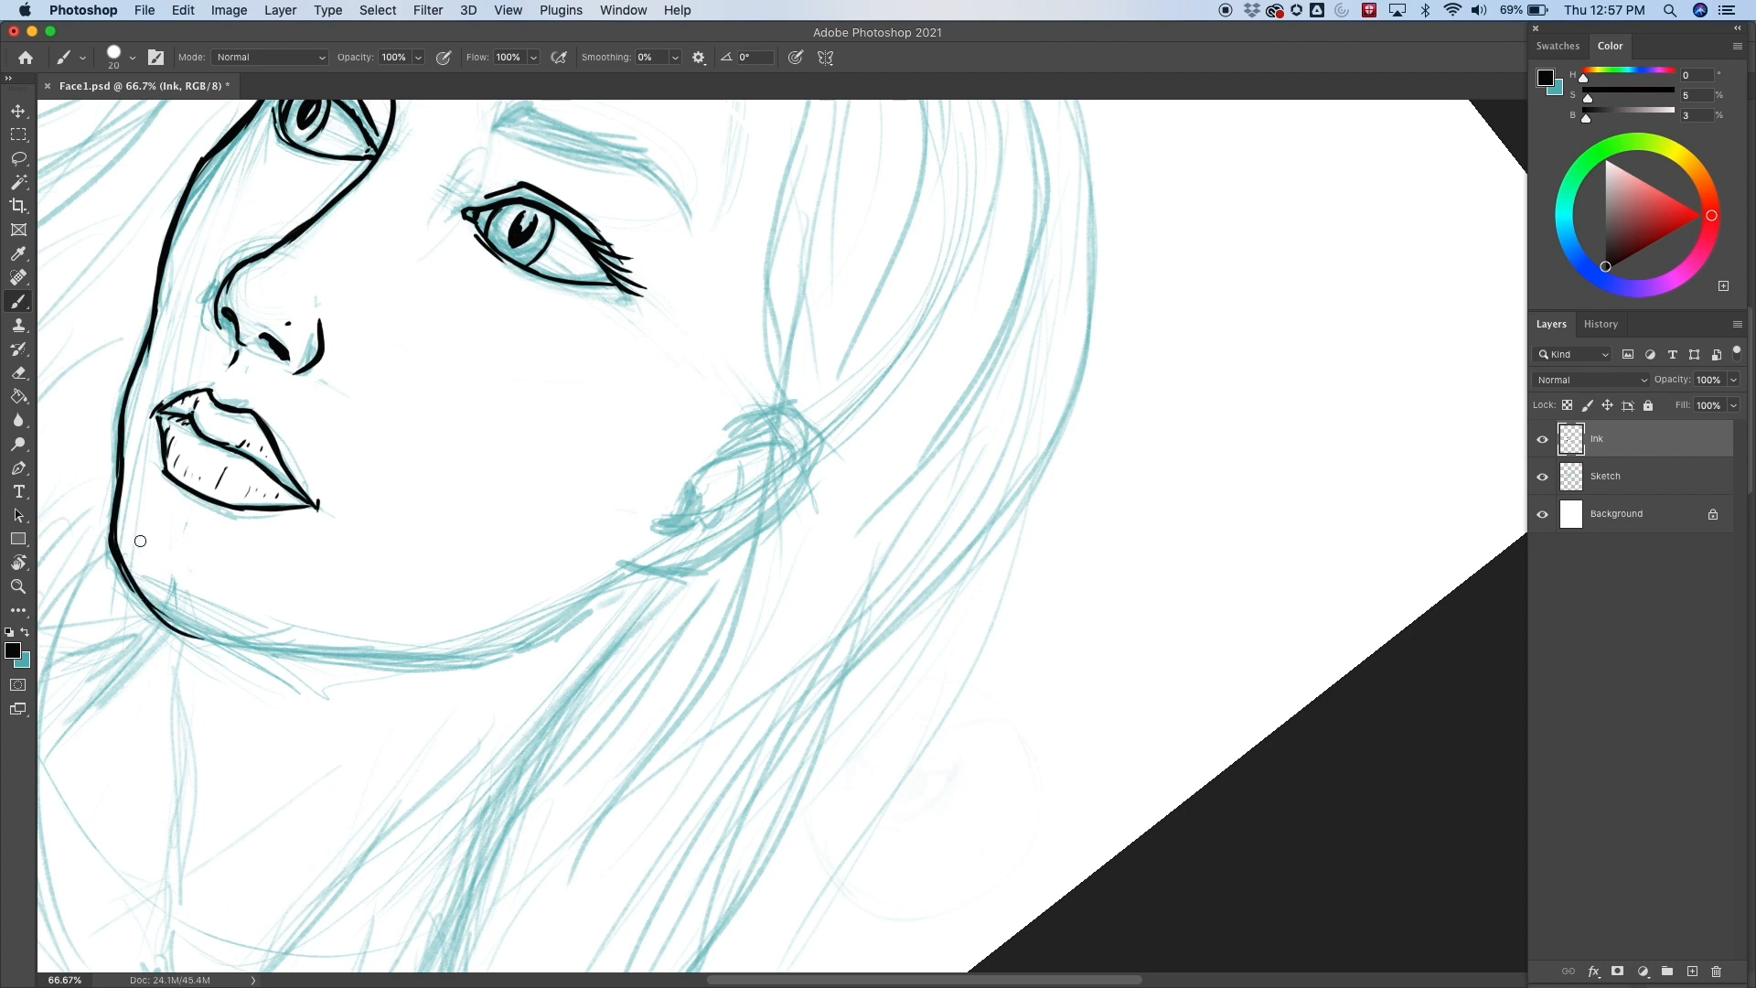
Enlarge the eraser to 25 and erase the rough lower end of the far cheek's contour just above the chin.
key(r)
mouse_move(439, 479)
mouse_down()
mouse_move(461, 399)
mouse_move(568, 269)
mouse_move(619, 764)
mouse_up()
key(e)
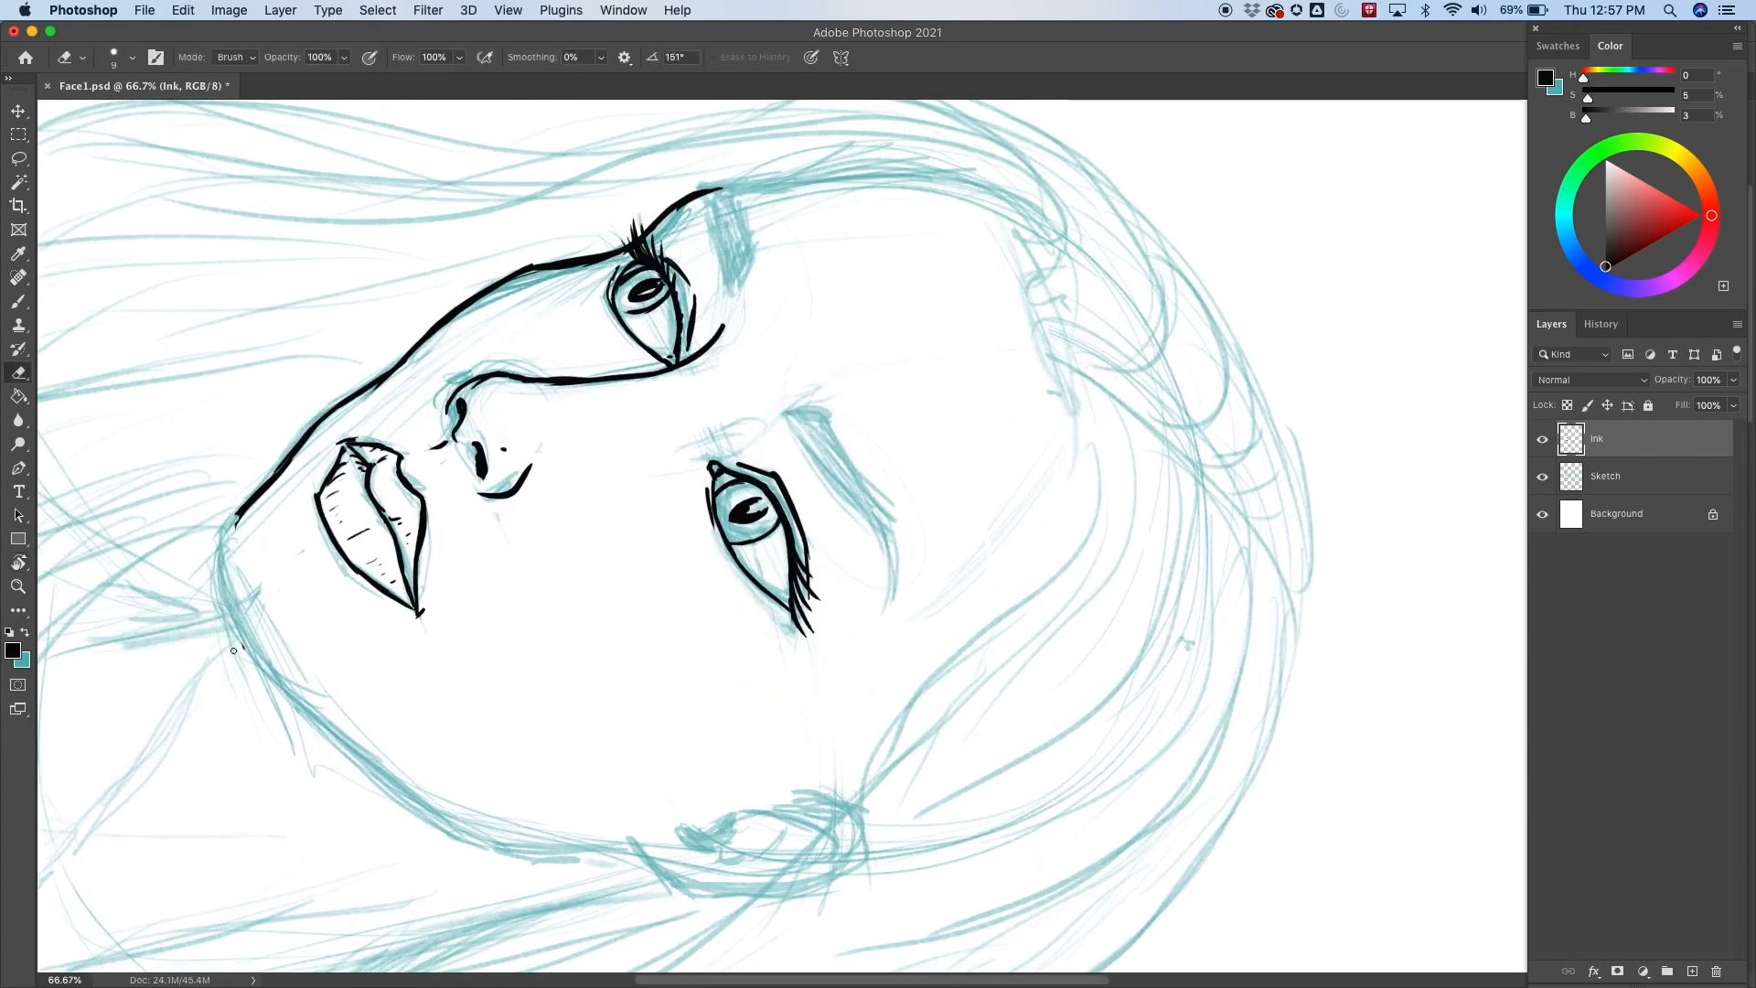
key(bracketright)
key(bracketright)
key(bracketright)
key(bracketright)
drag(235, 523, 247, 485)
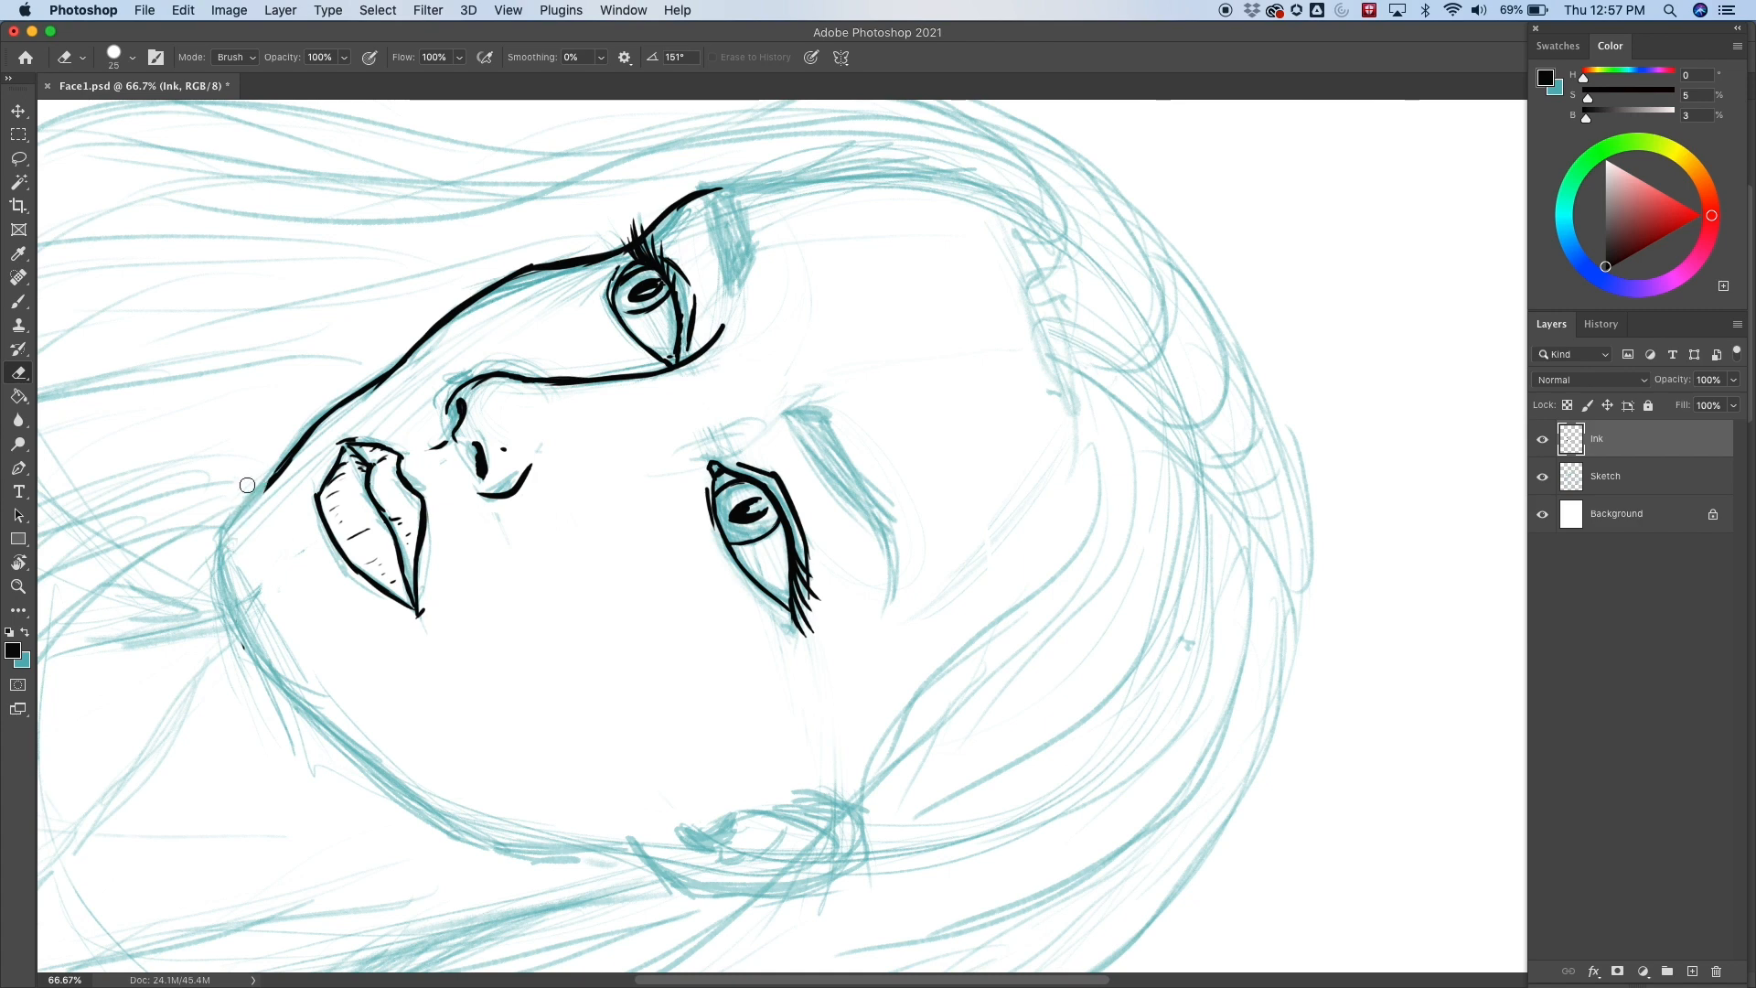
Re-ink the line from the erased end of the cheek contour around the rounded tip of the chin.
key(b)
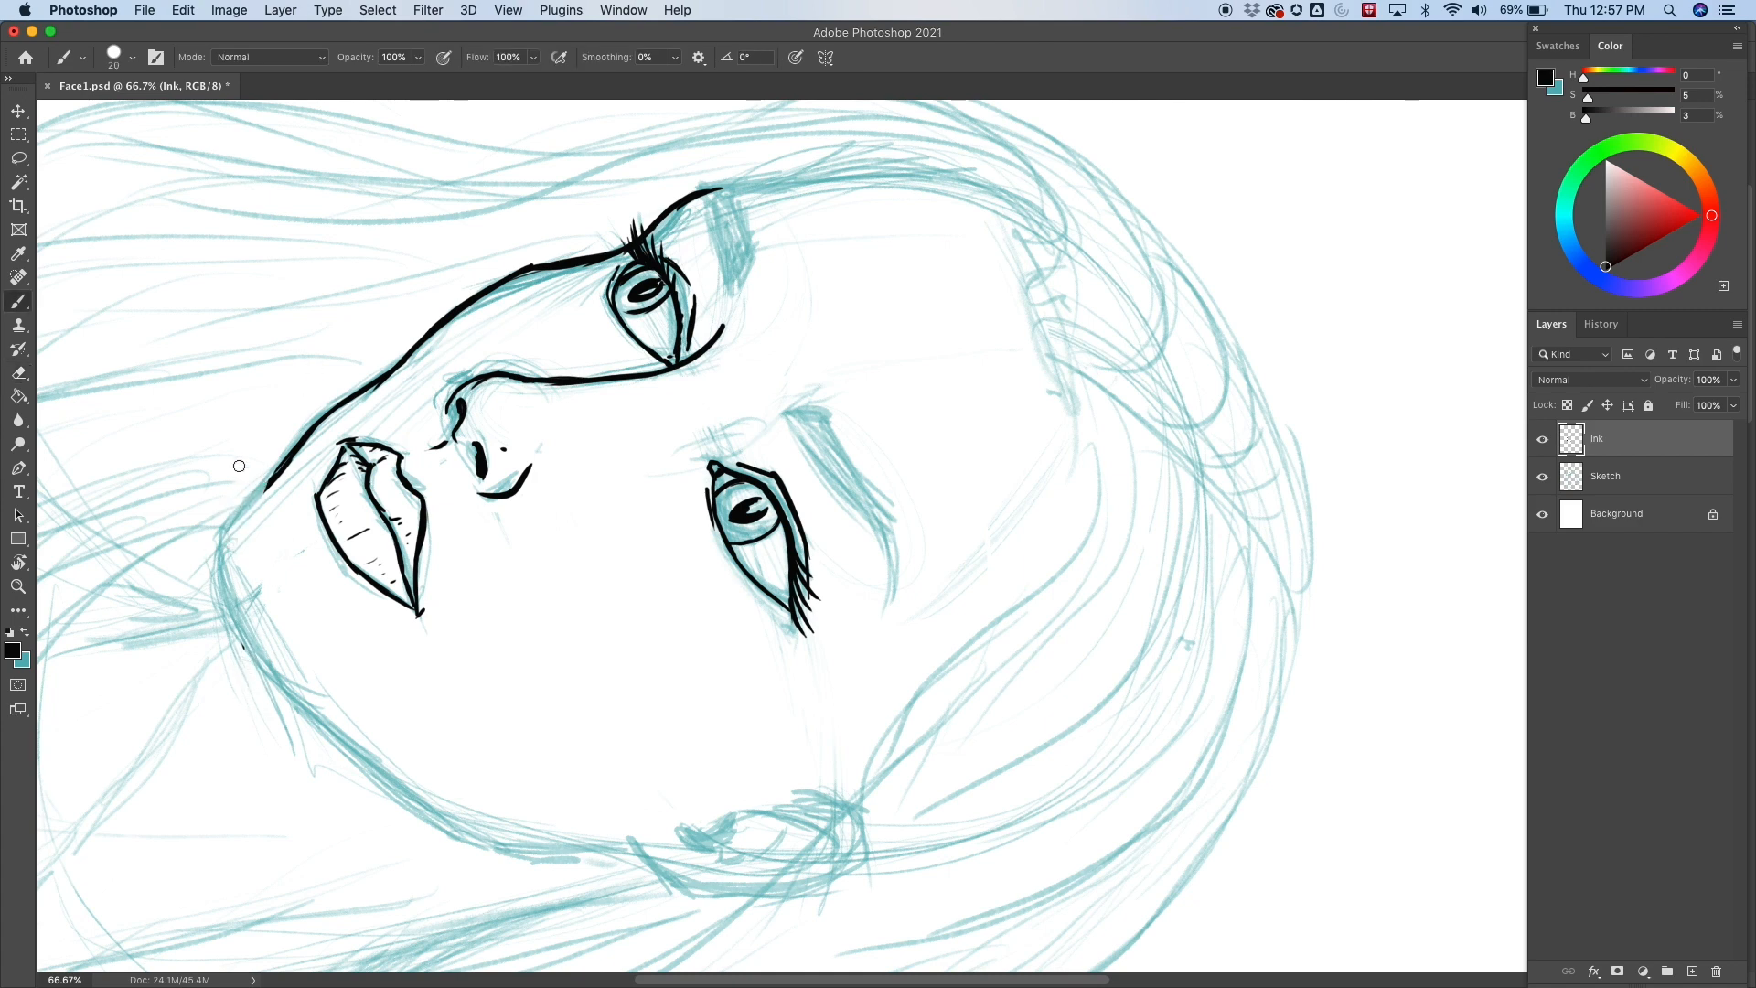
mouse_move(280, 466)
mouse_down()
mouse_move(223, 532)
mouse_move(236, 606)
mouse_up()
drag(229, 526, 249, 648)
Ink the jawline from the chin up toward the ear, layering long overlapping strokes to give it weight.
scroll(549, 667, down, 5)
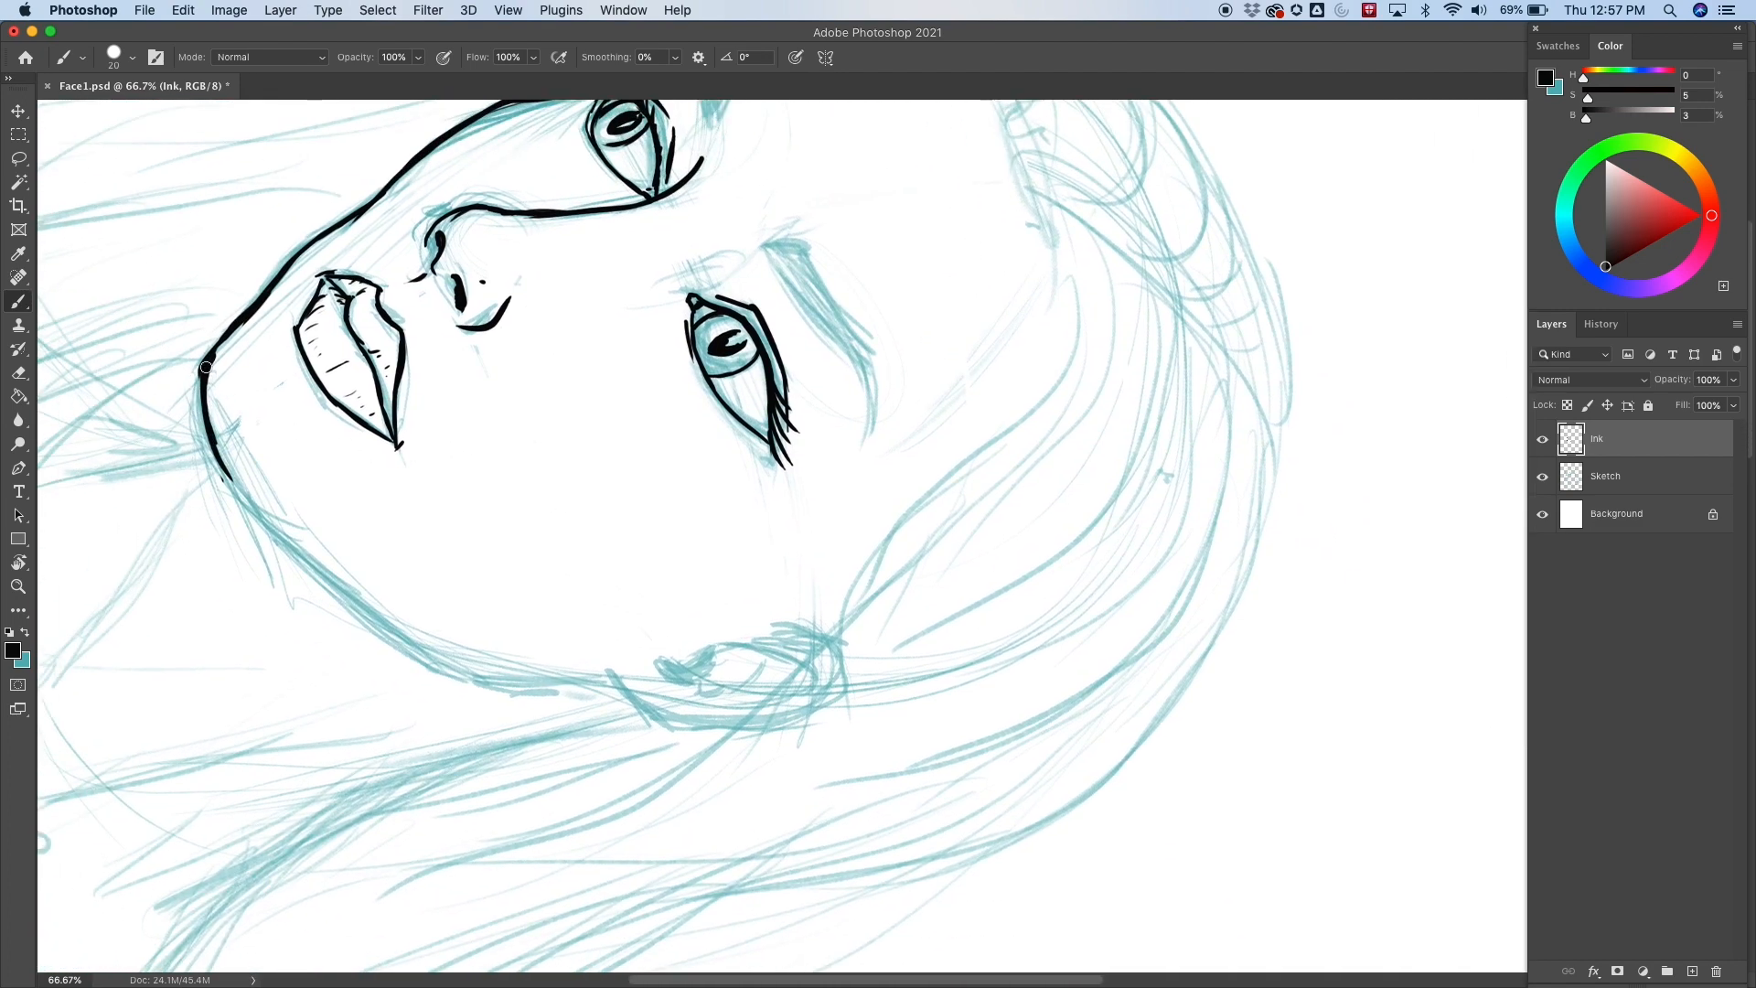
drag(216, 445, 268, 523)
drag(223, 466, 360, 601)
mouse_move(266, 521)
mouse_down()
mouse_move(384, 627)
mouse_move(513, 694)
mouse_up()
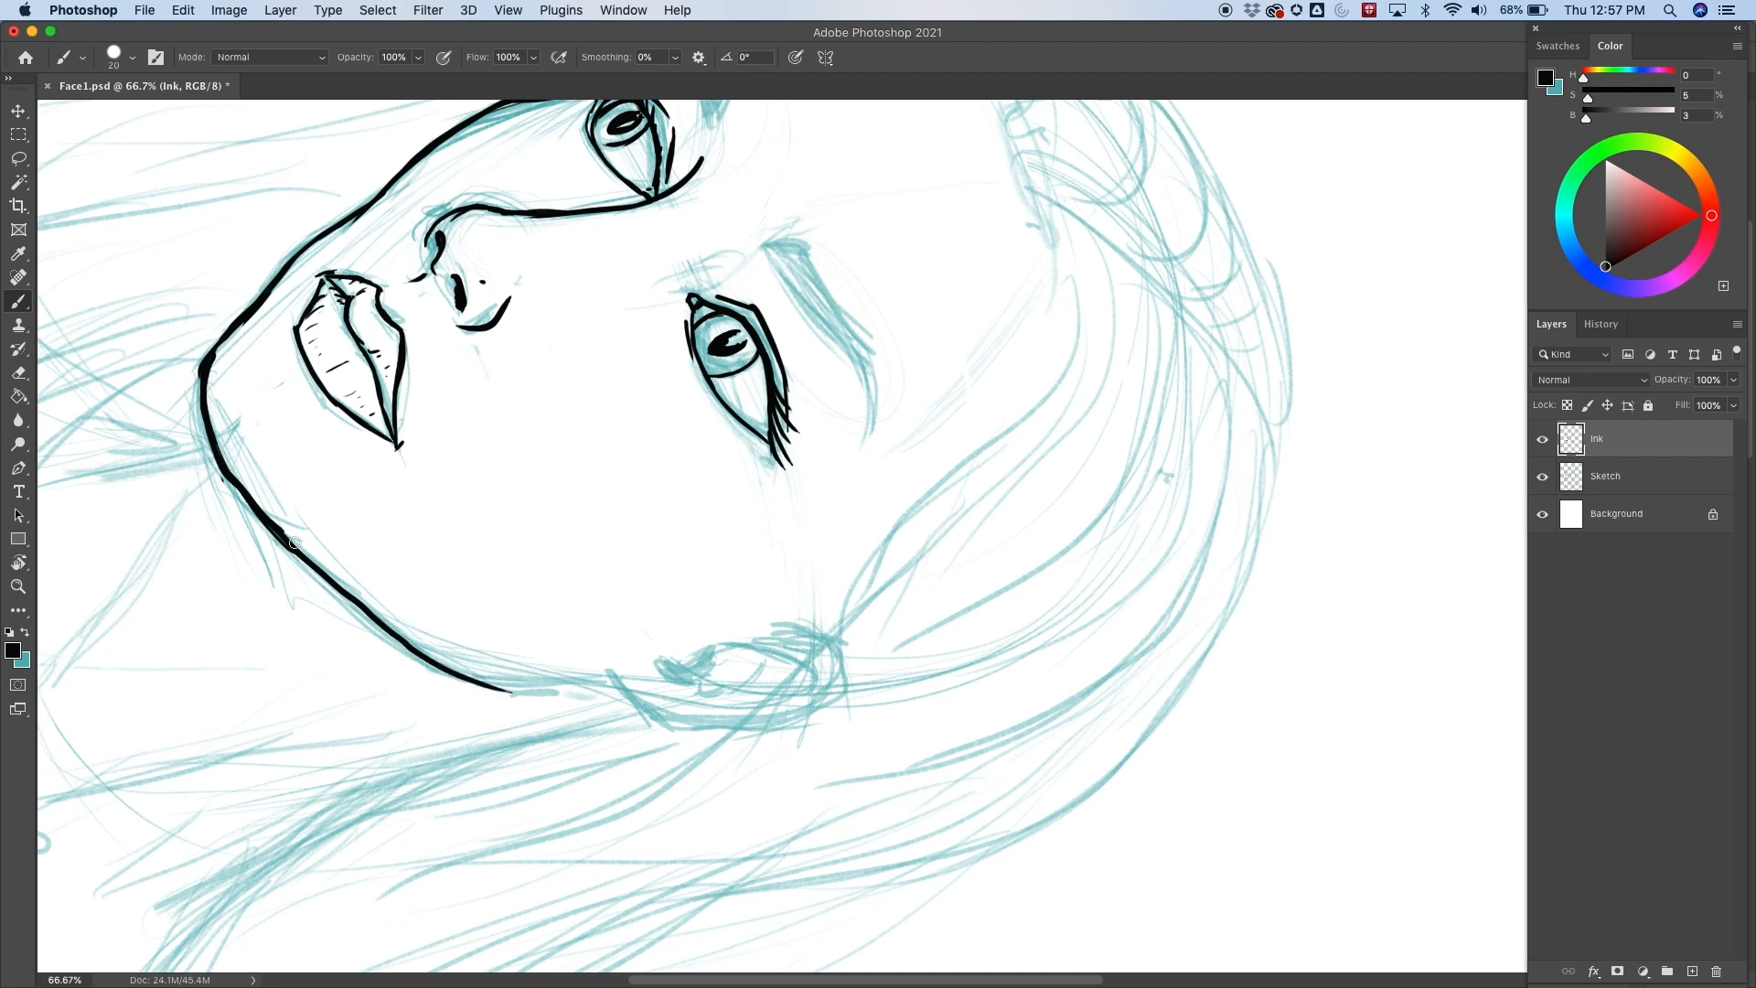
drag(228, 476, 412, 656)
Erase along the inner edge of the jawline to thin and smooth the stroke.
key(e)
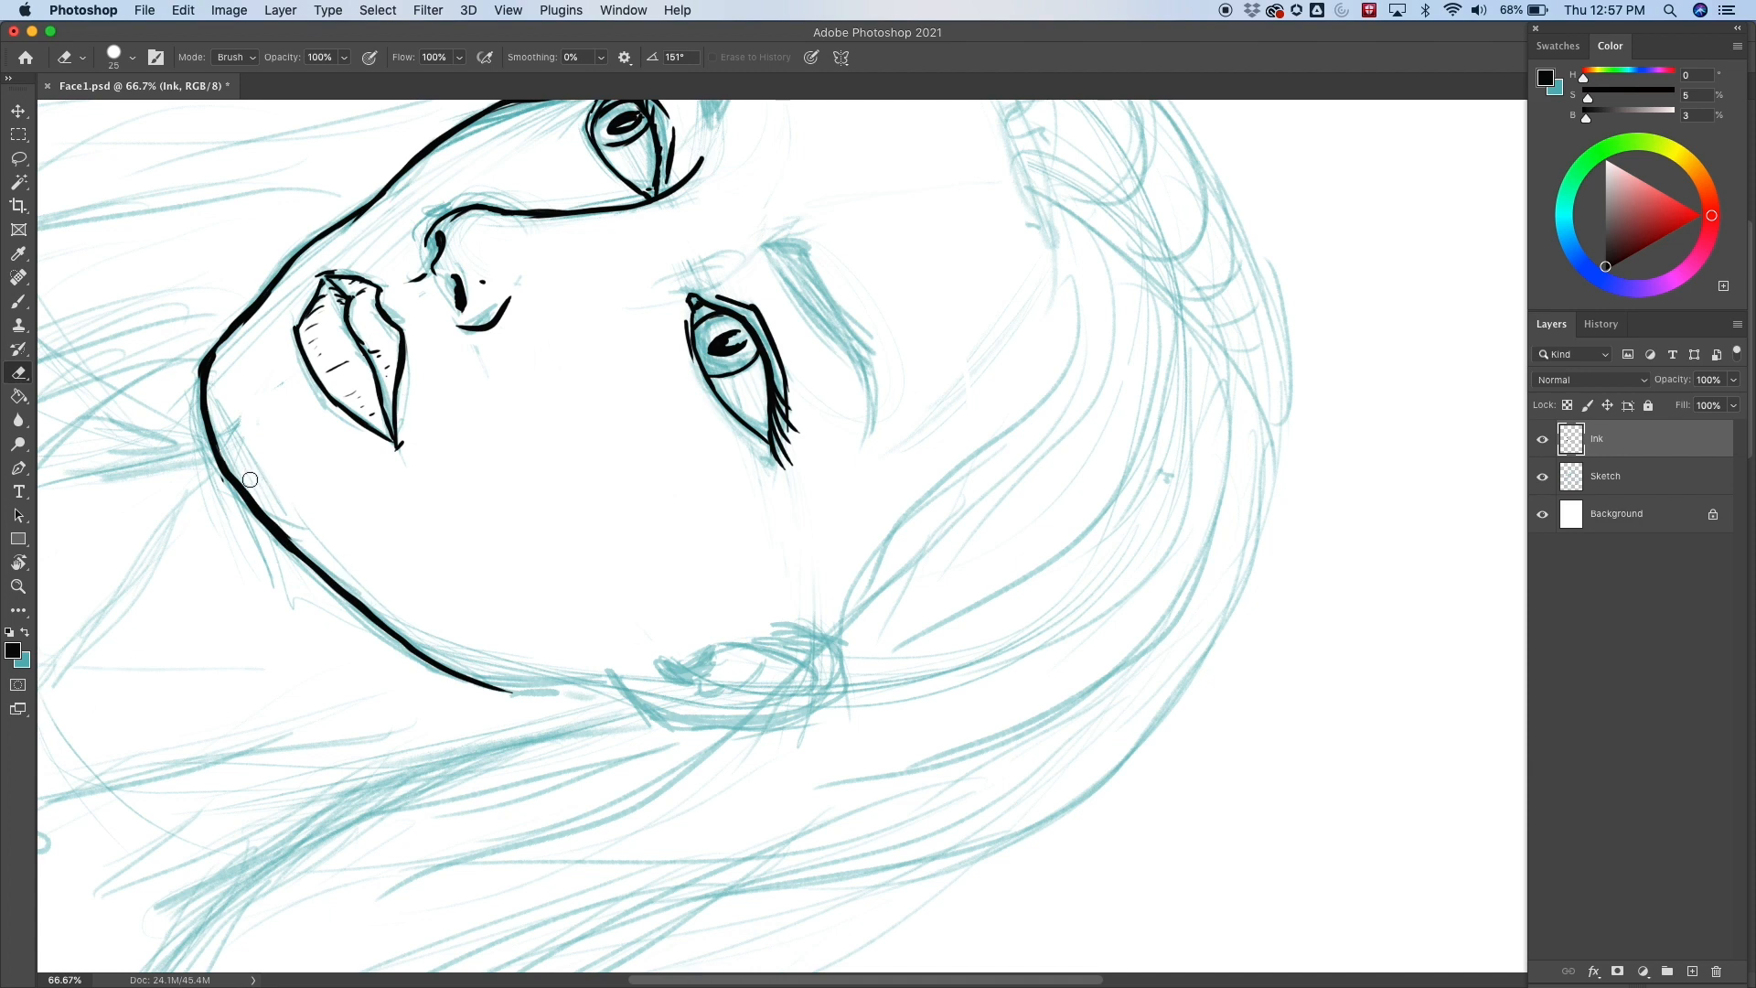
drag(244, 476, 404, 634)
drag(292, 537, 431, 646)
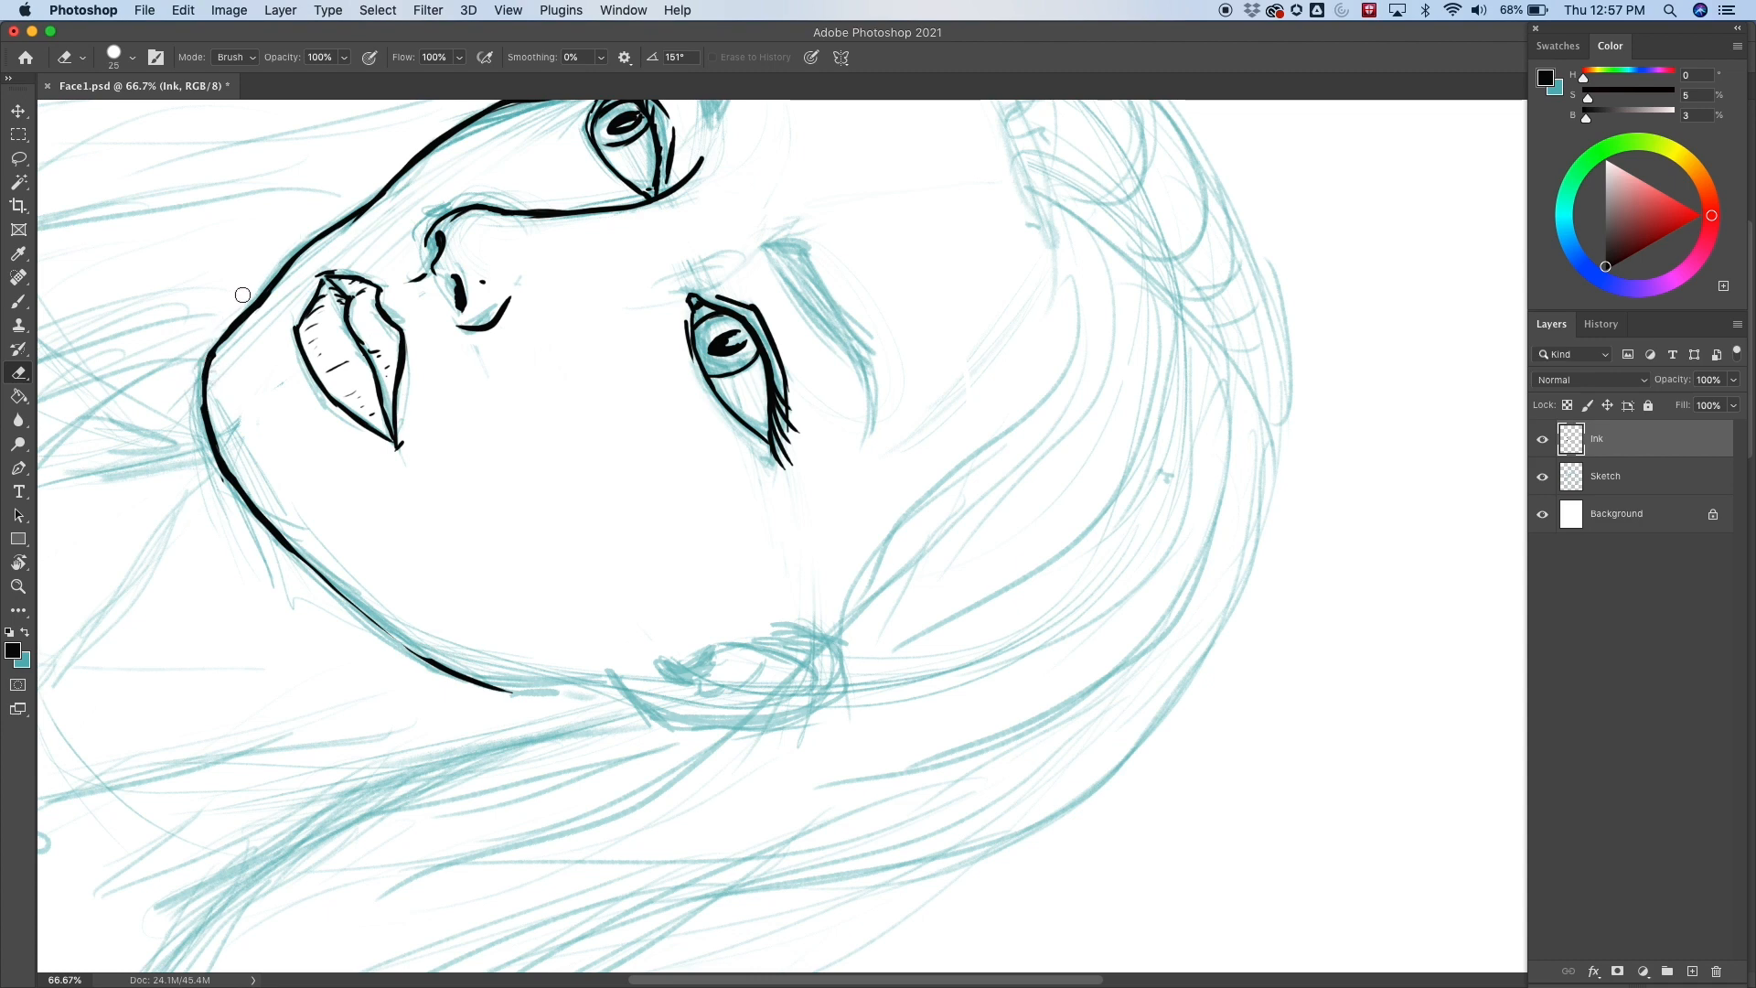
Retouch the contour beside the mouth where it curves into the chin, undoing the first stroke and redrawing it.
key(b)
mouse_move(232, 326)
mouse_down()
mouse_move(206, 395)
mouse_move(226, 475)
mouse_up()
key(super+z)
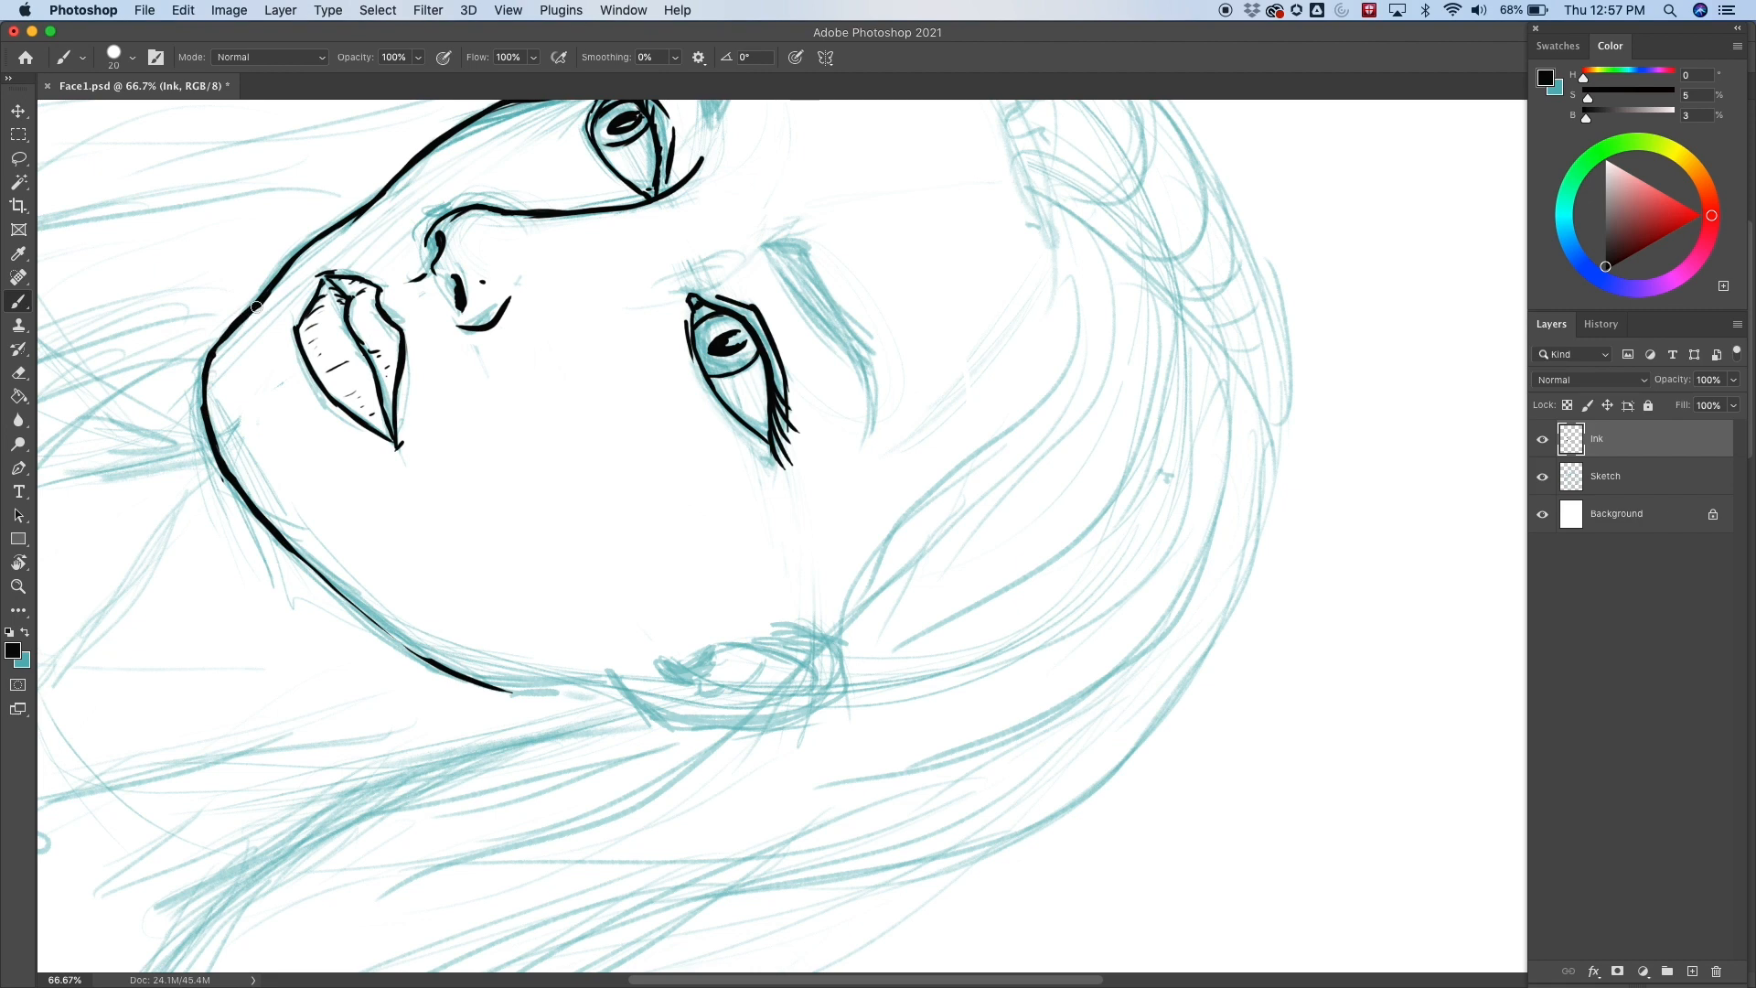
mouse_move(256, 307)
mouse_down()
mouse_move(216, 344)
mouse_move(204, 409)
mouse_up()
Thicken the underside of the chin and jawline with overlapping strokes, tapering the line toward the ear.
scroll(357, 439, down, 3)
scroll(357, 439, right, 2)
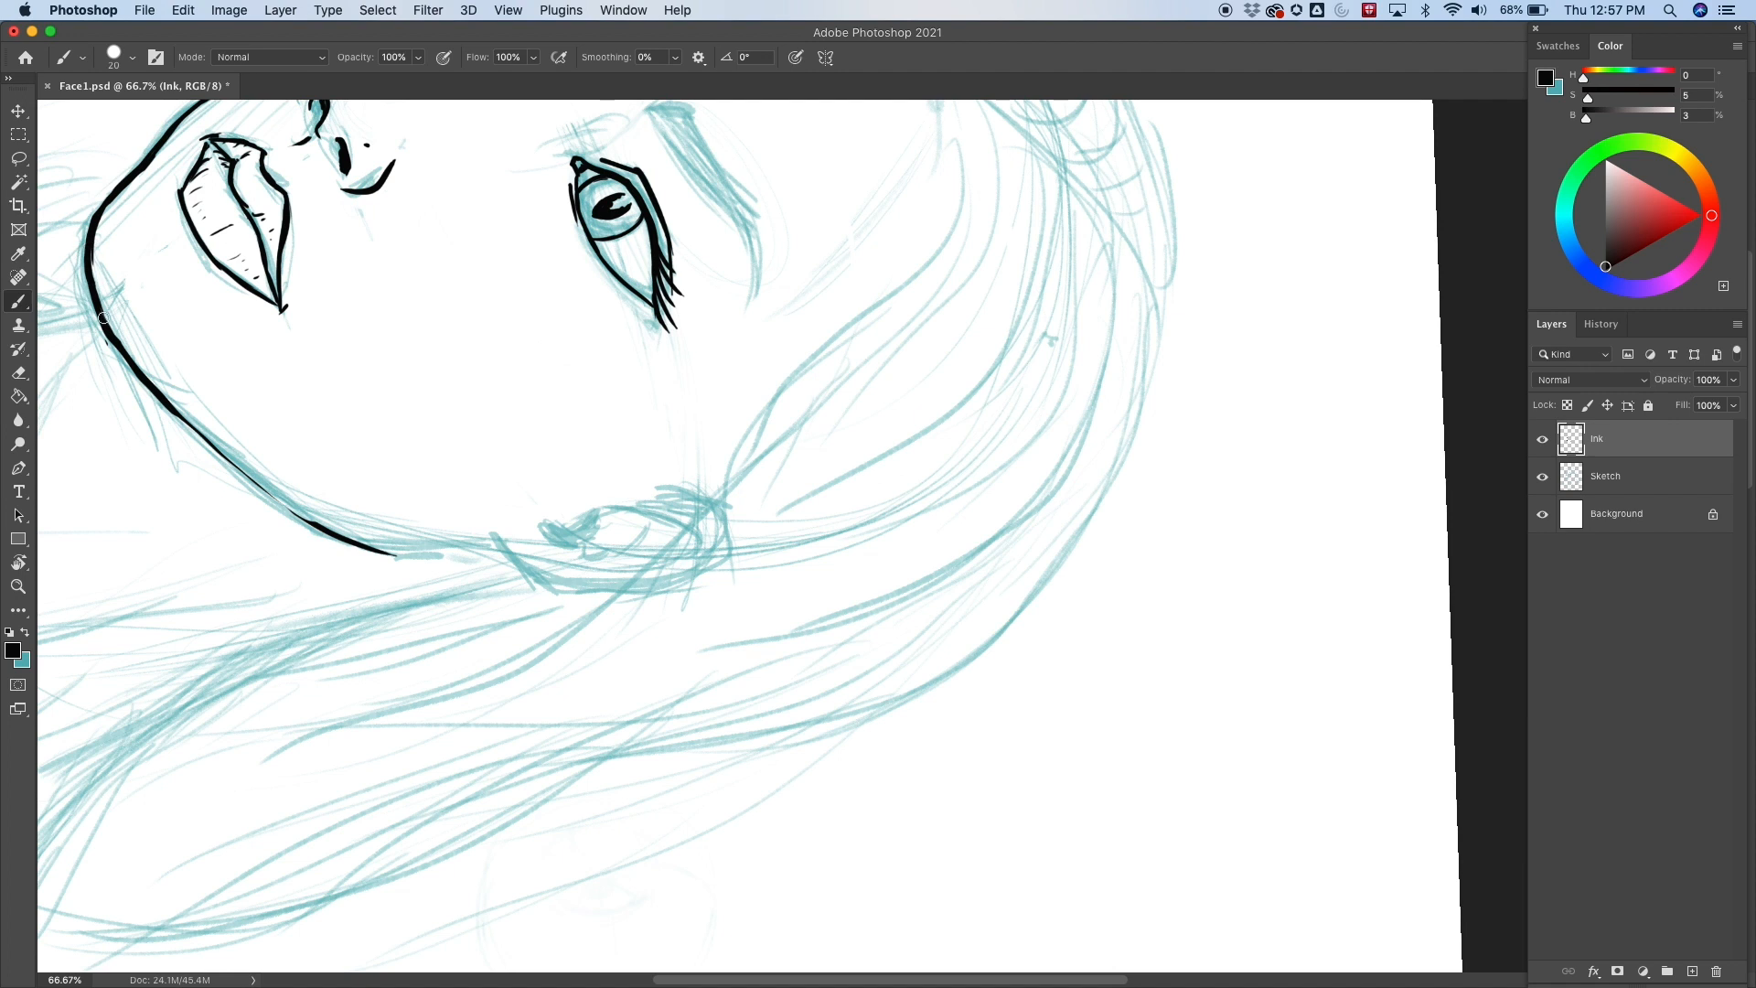
mouse_move(92, 244)
mouse_down()
mouse_move(108, 322)
mouse_move(166, 399)
mouse_up()
drag(101, 304, 198, 432)
drag(138, 362, 274, 494)
drag(208, 439, 314, 523)
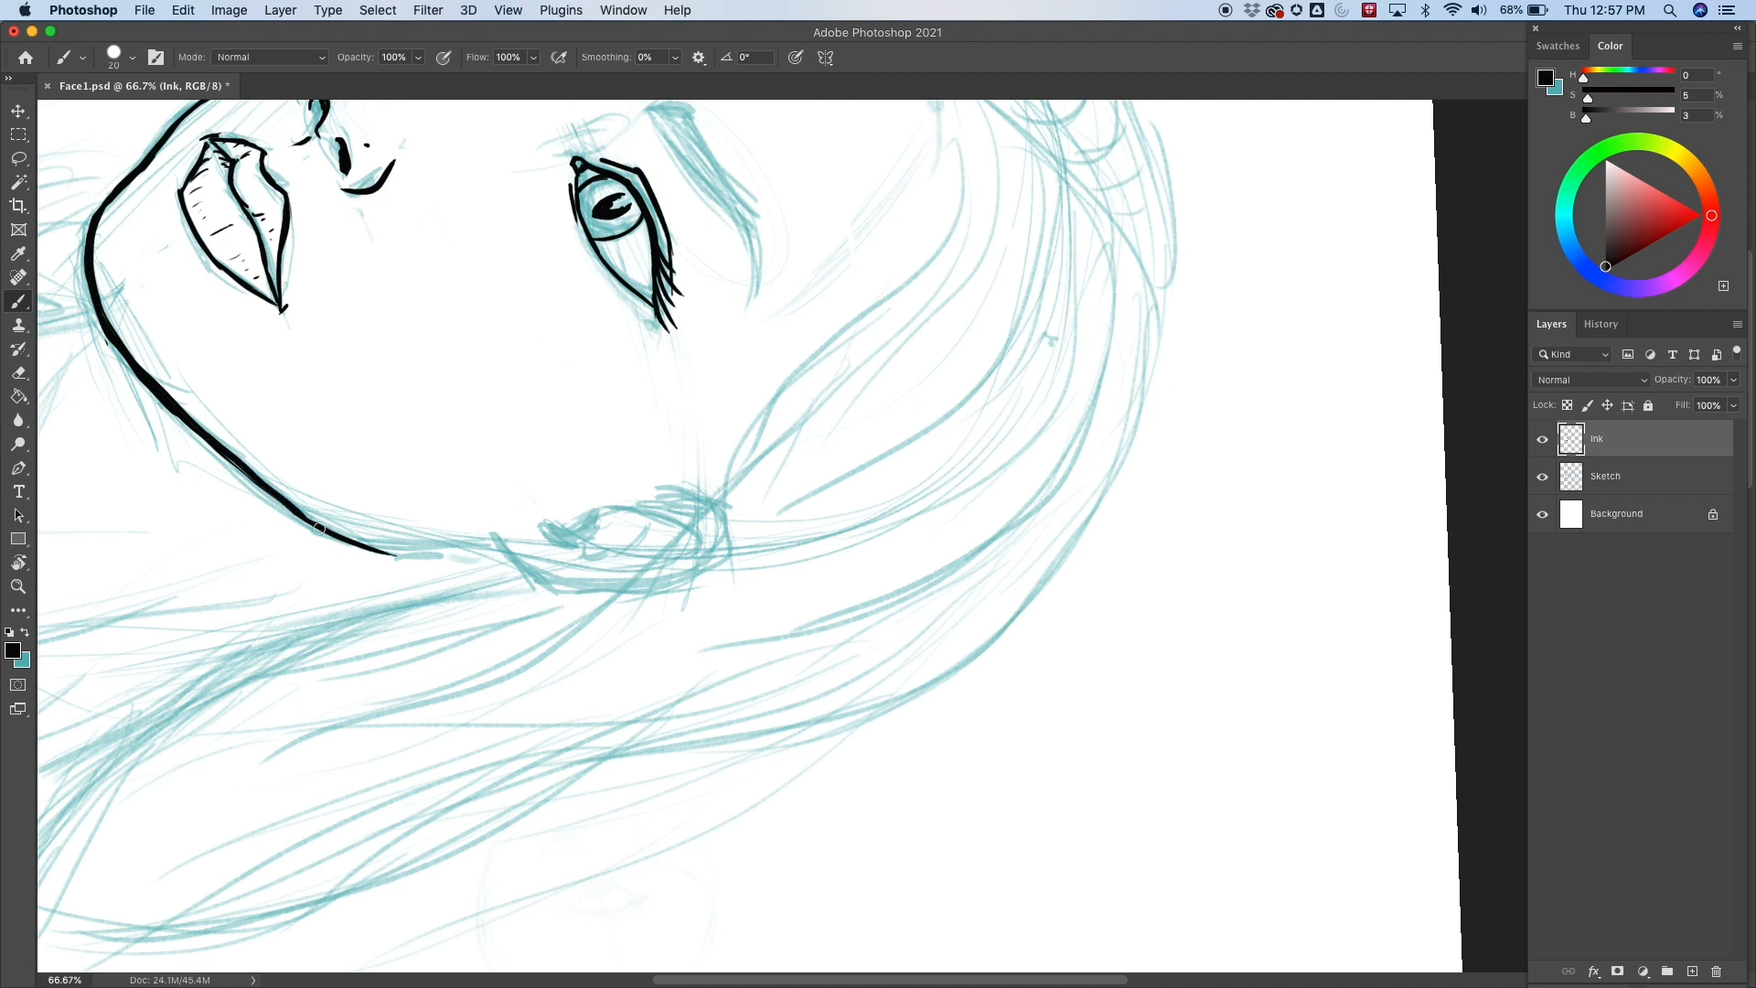
drag(236, 464, 344, 540)
Trim the jawline's inner edge with the eraser and reinforce the curve from the chin into the jaw.
key(e)
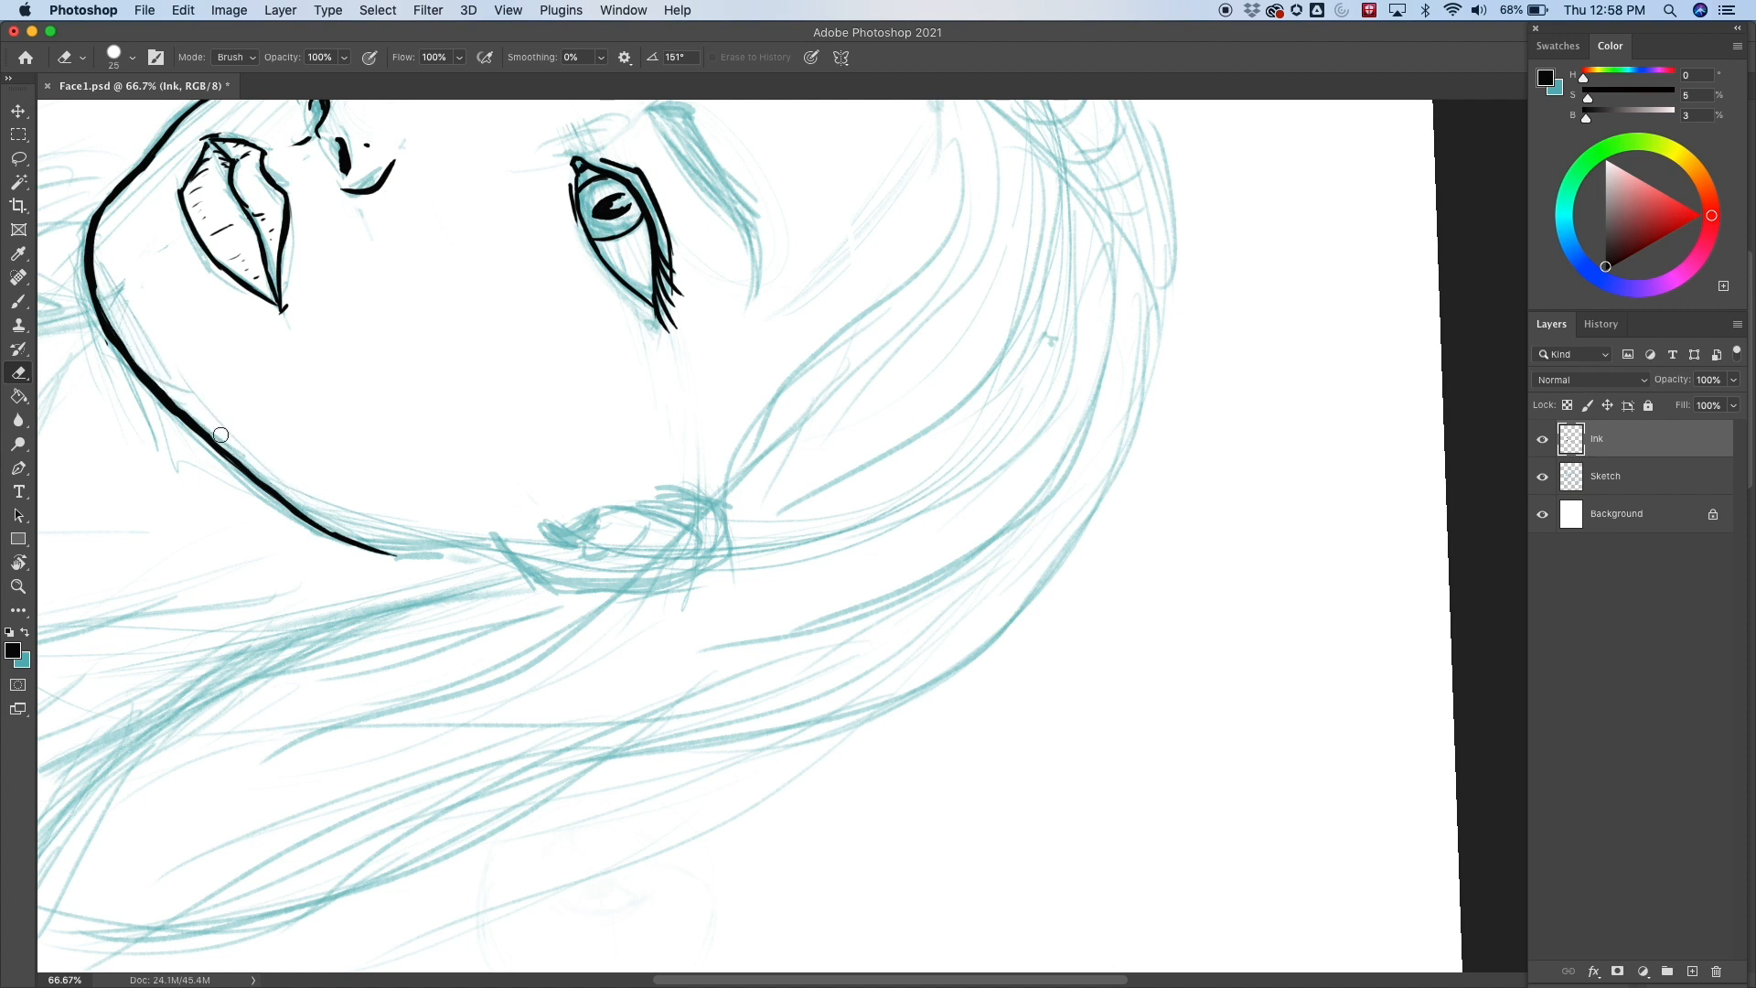
key(b)
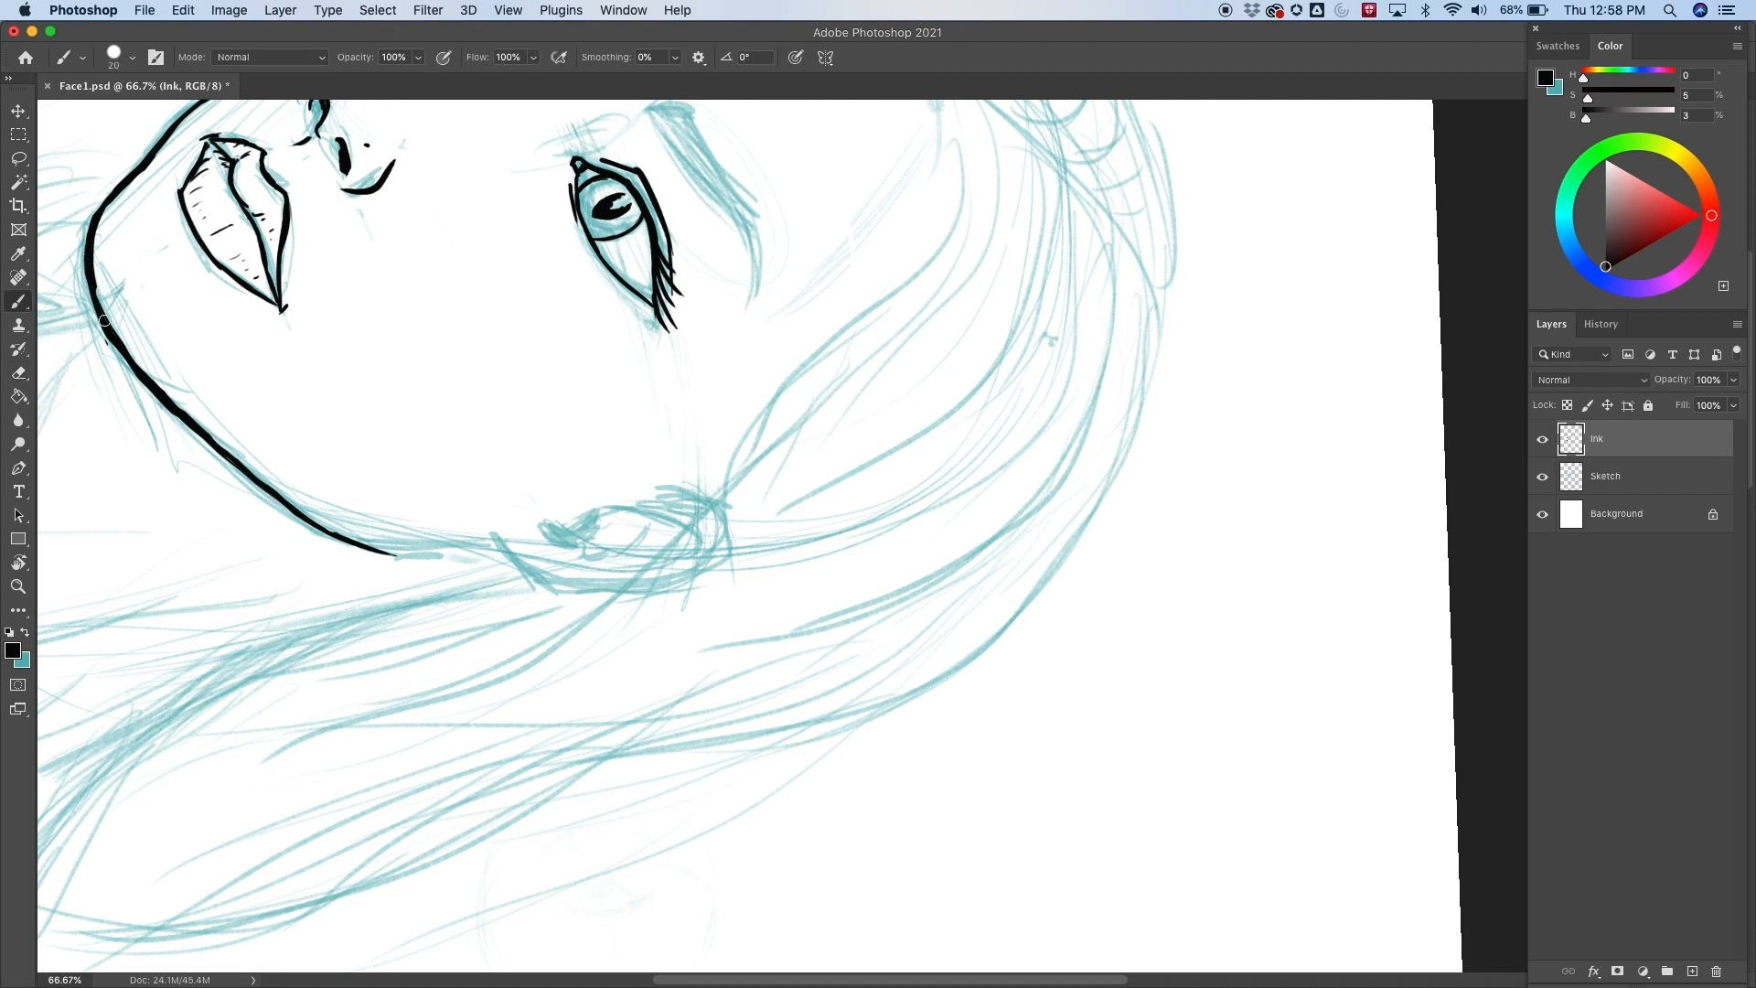
mouse_move(88, 260)
mouse_down()
mouse_move(117, 339)
mouse_move(191, 417)
mouse_up()
Ink the far eyebrow as a dense, dark shape built from short hair strokes over the sketch.
drag(439, 739, 627, 913)
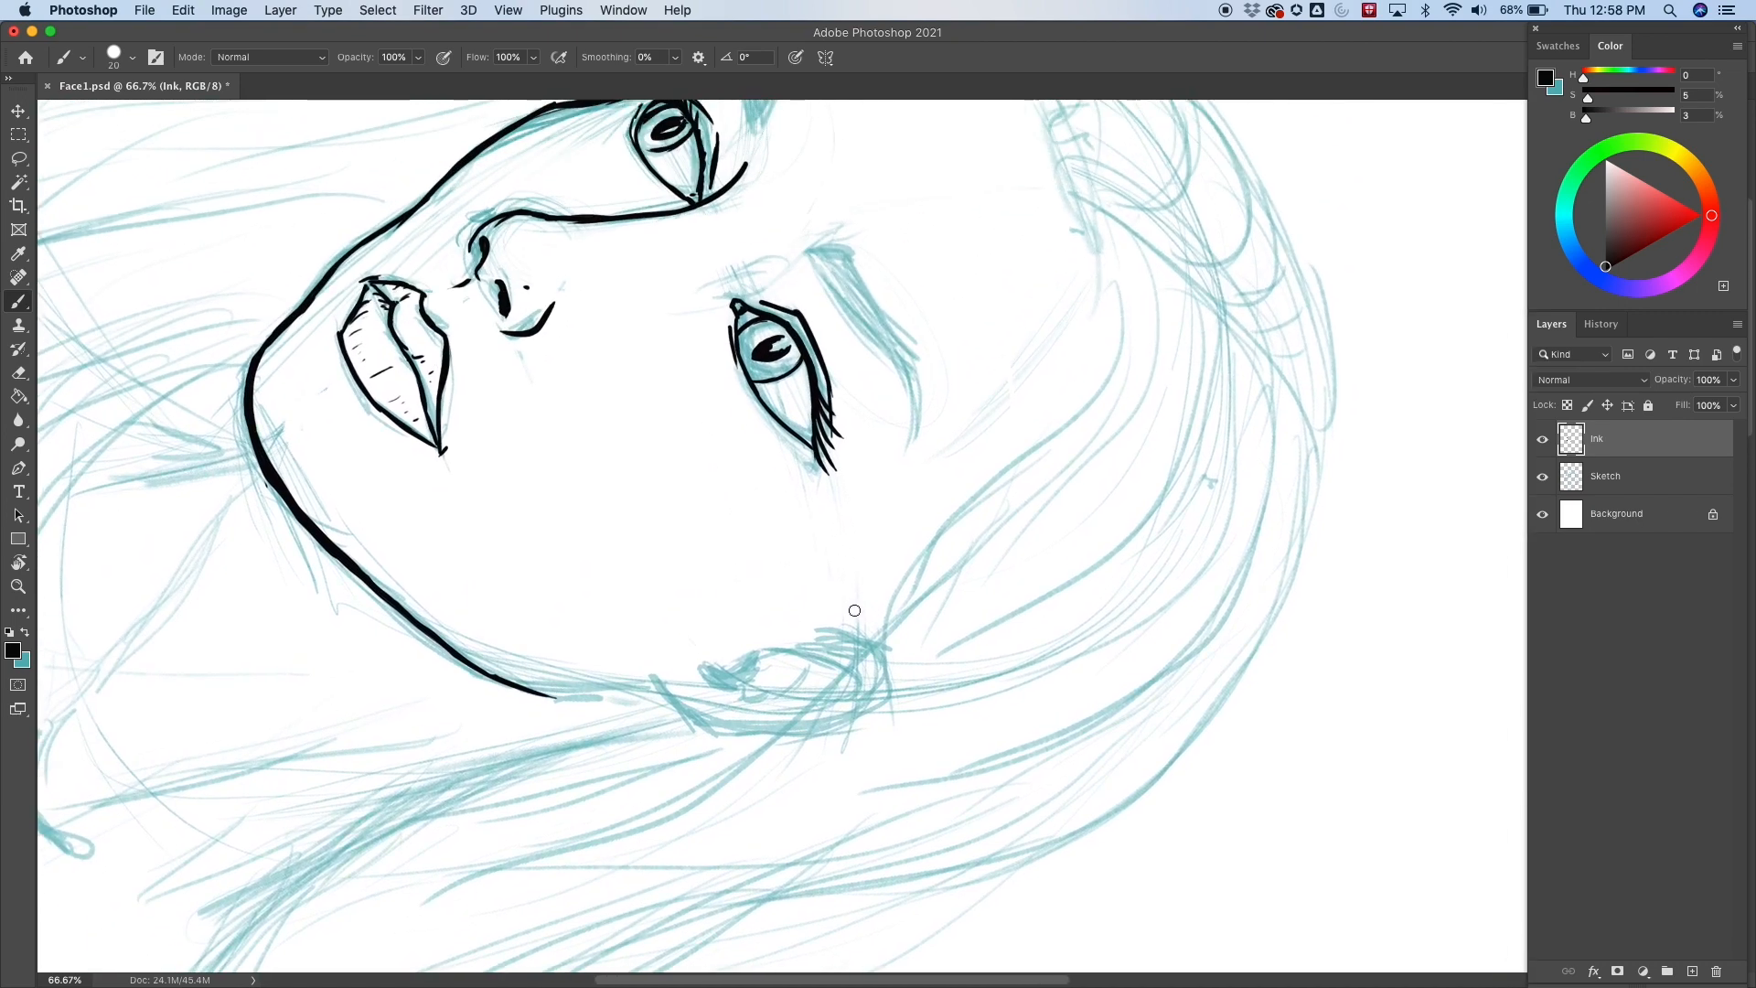
key(r)
drag(854, 610, 970, 385)
mouse_move(1066, 600)
mouse_down()
mouse_move(877, 207)
mouse_move(948, 408)
mouse_up()
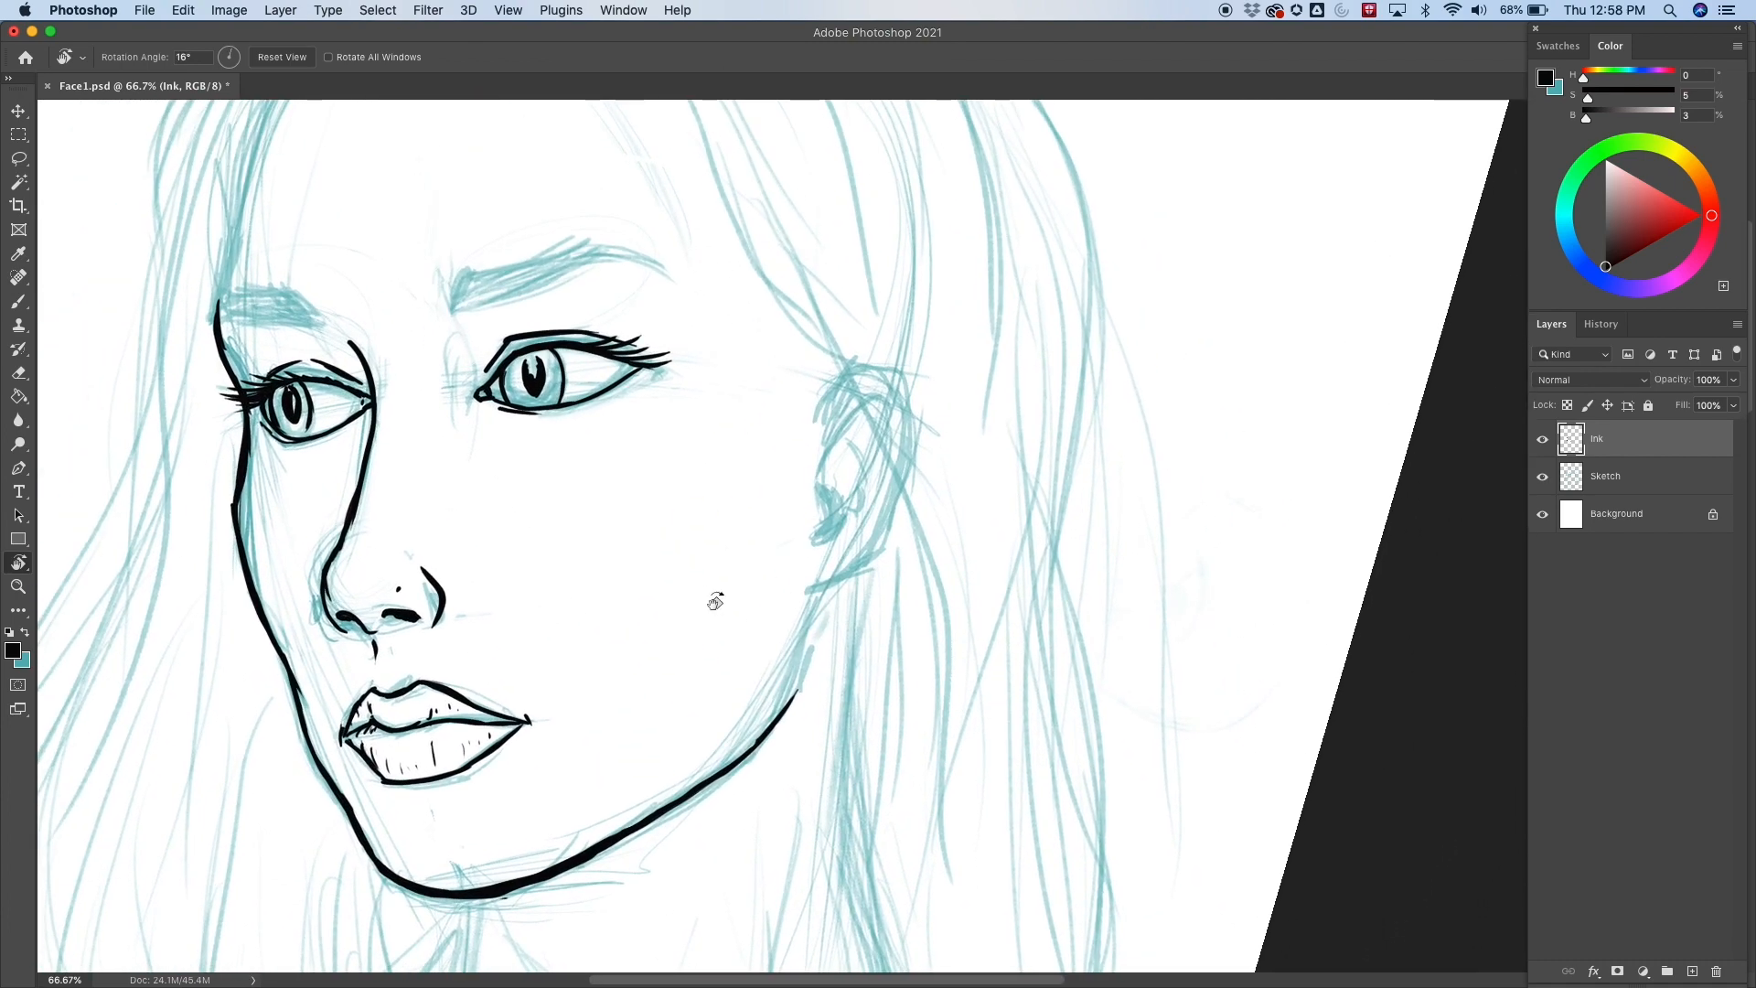
key(b)
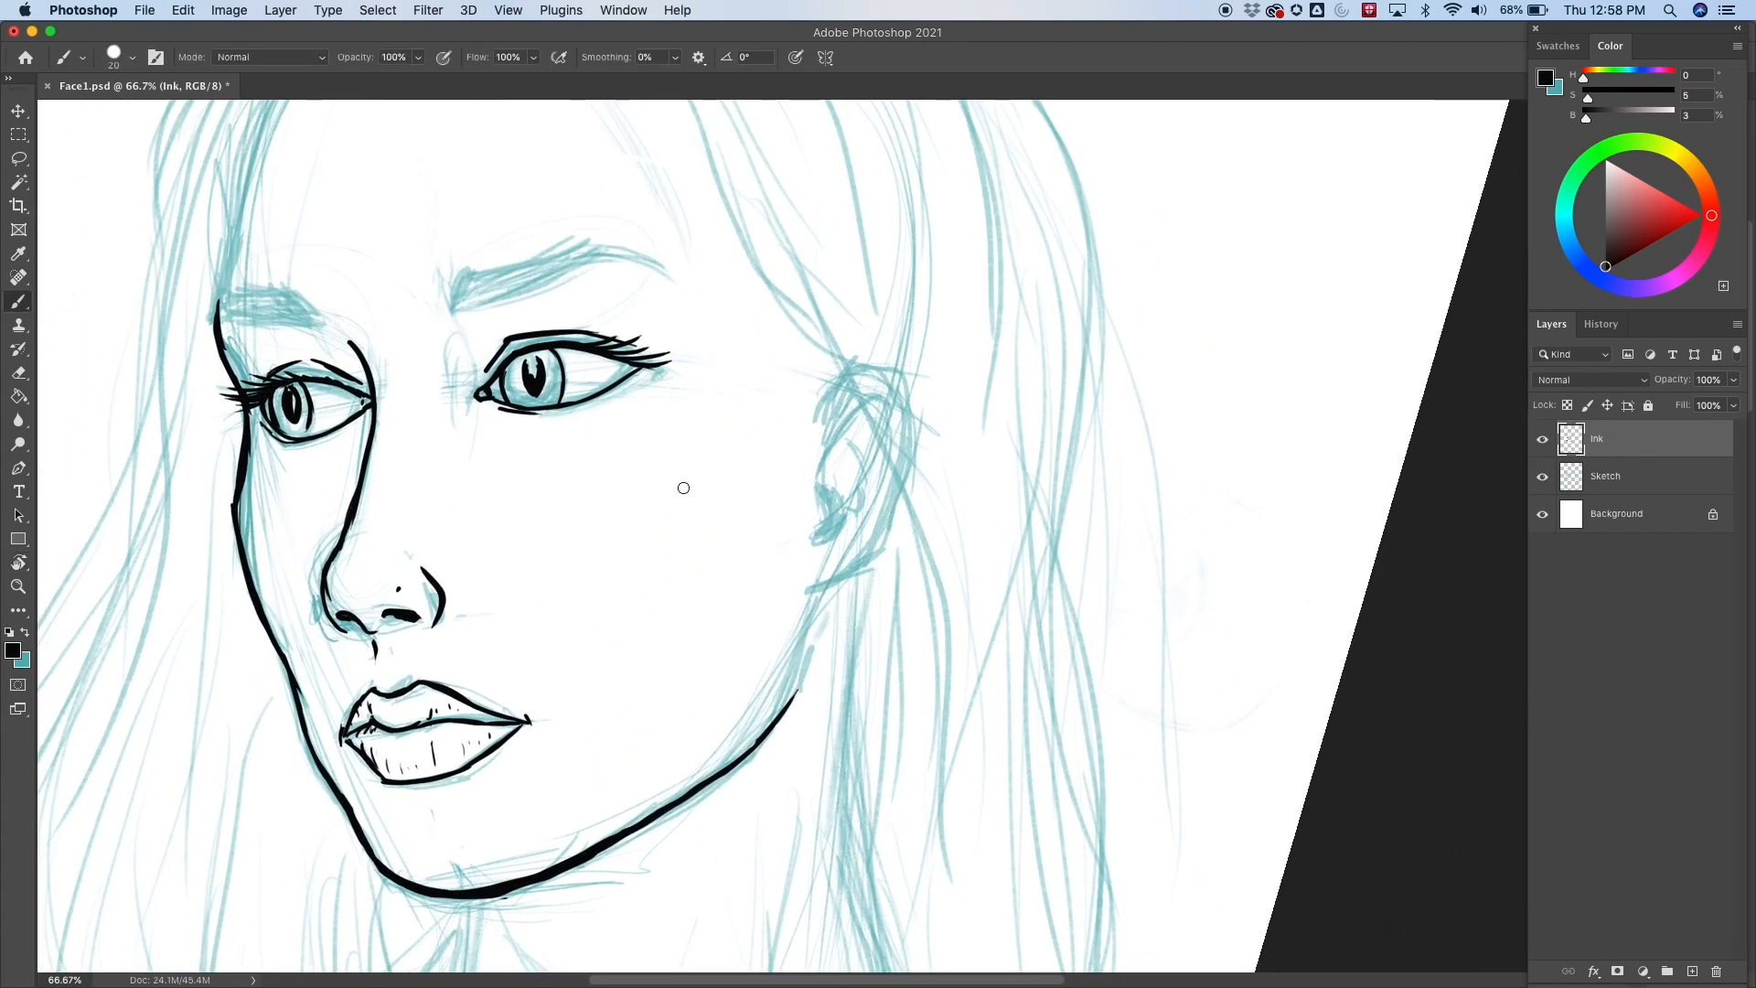
mouse_move(683, 488)
mouse_down()
mouse_move(729, 588)
mouse_move(741, 553)
mouse_up()
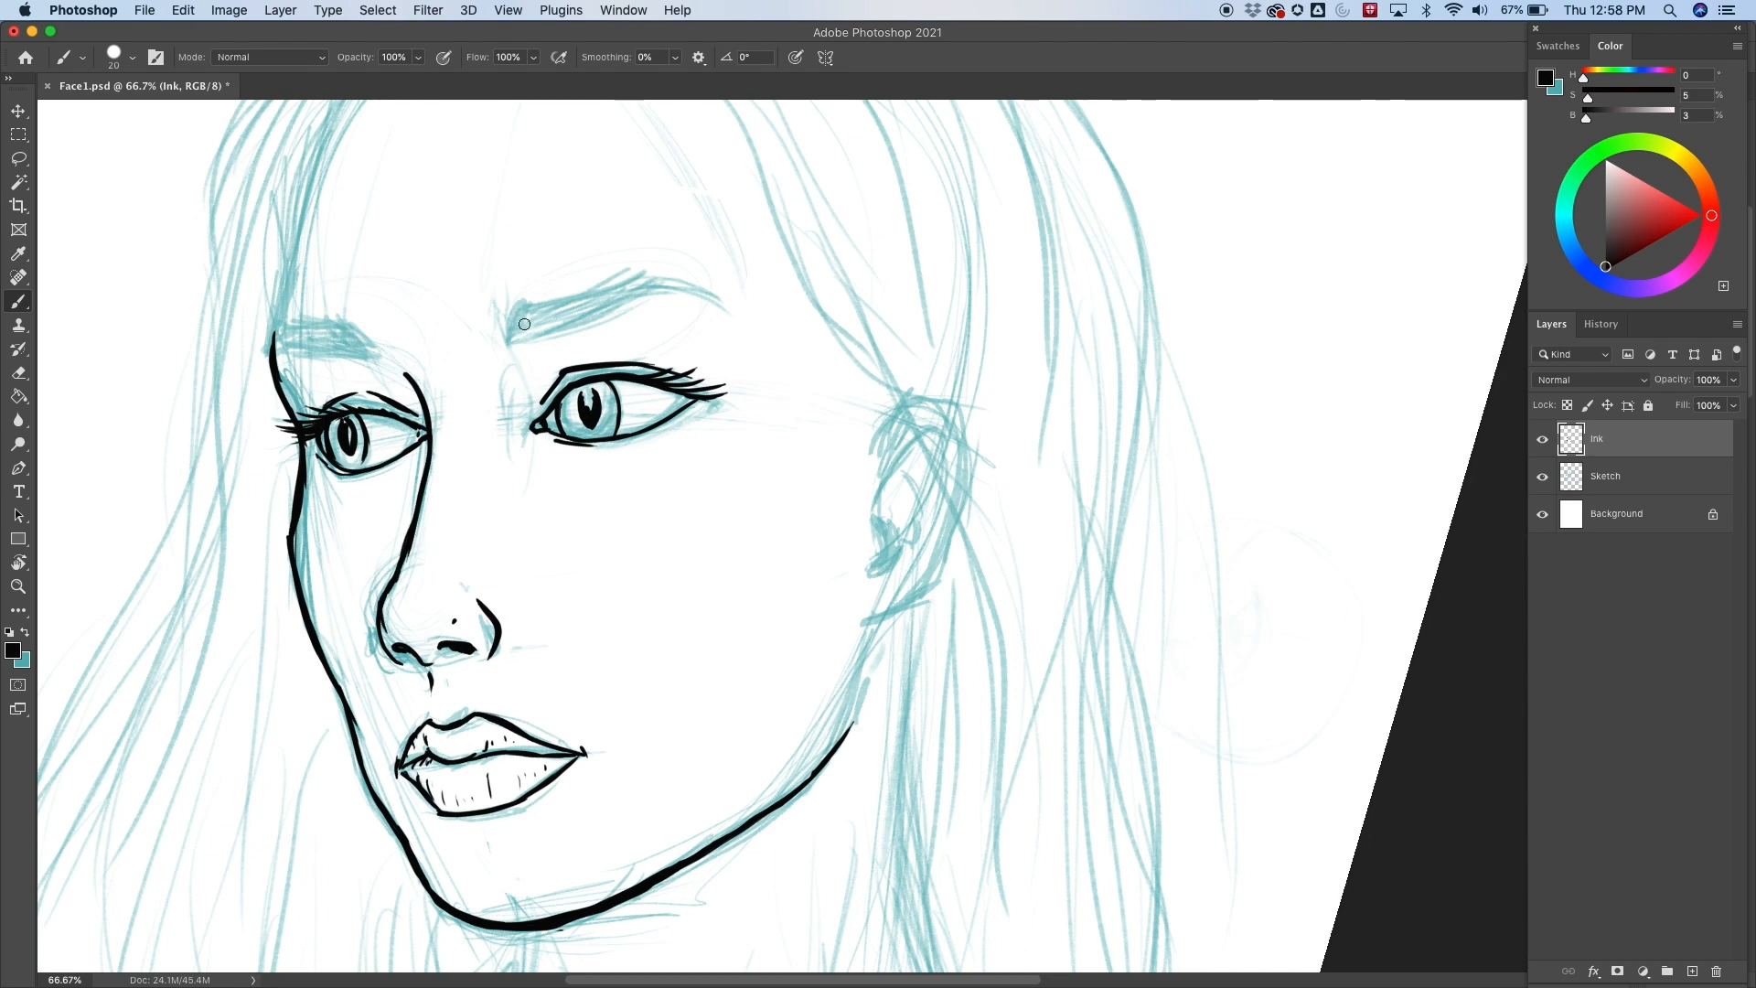
key(r)
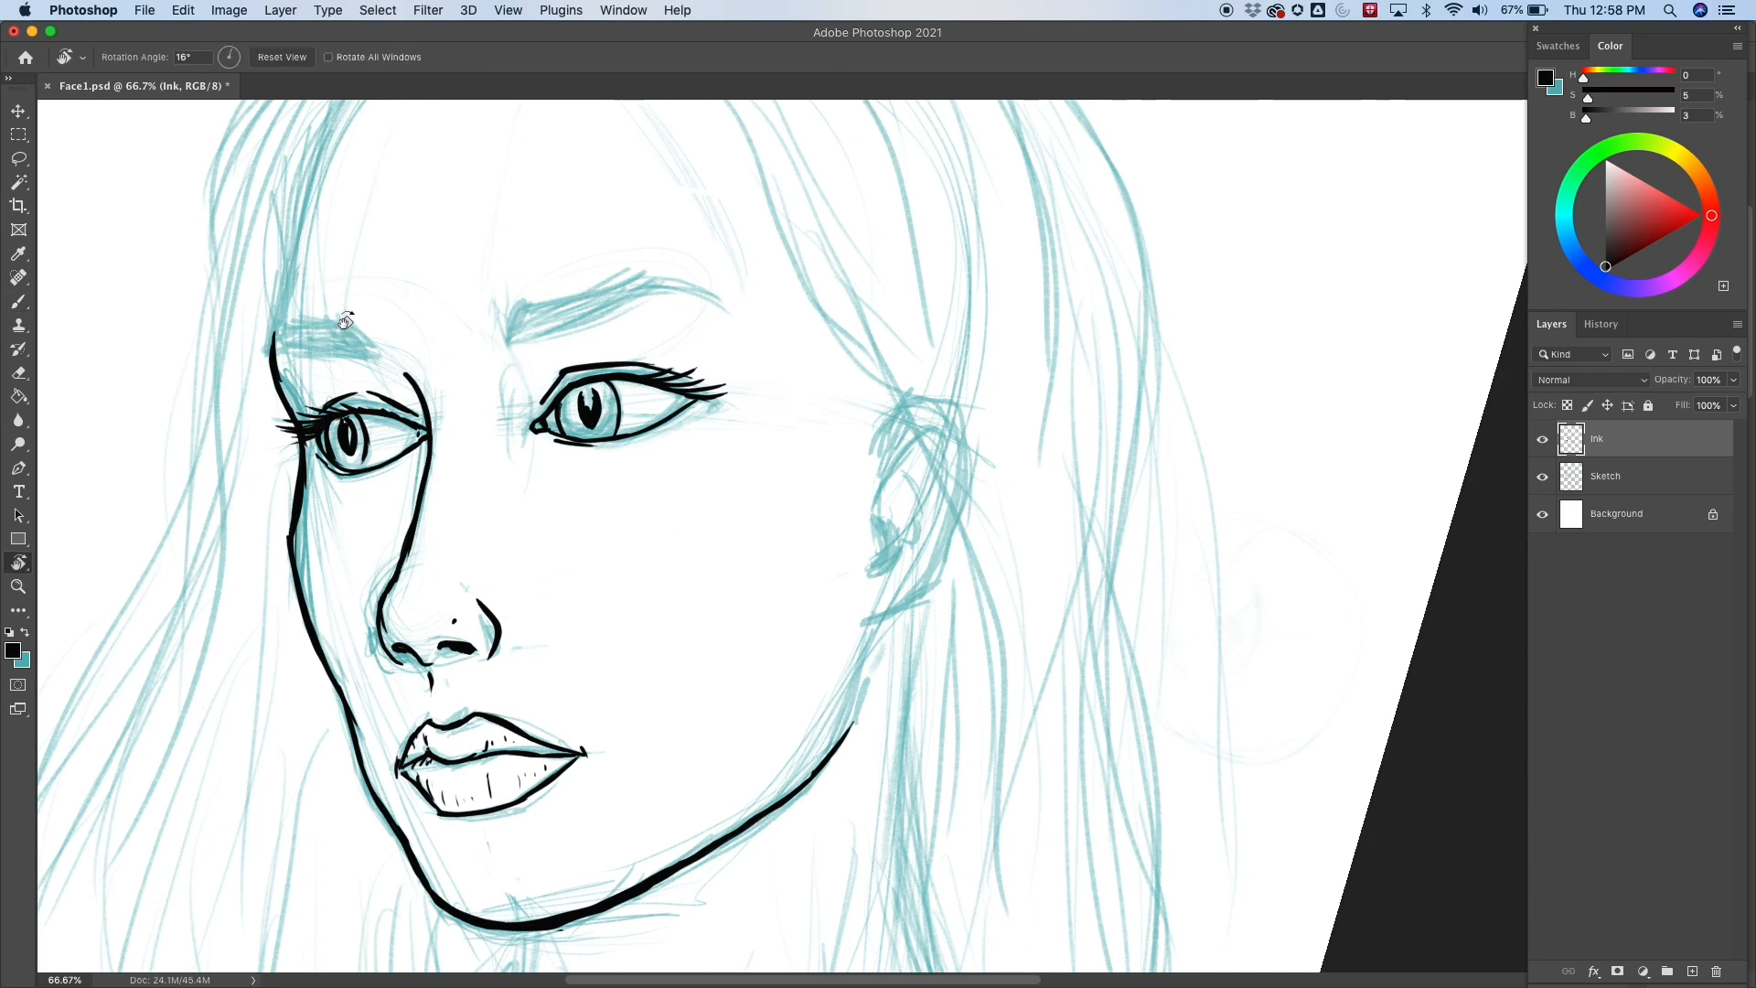
mouse_move(421, 255)
mouse_down()
mouse_move(463, 223)
mouse_move(392, 329)
mouse_move(388, 391)
mouse_up()
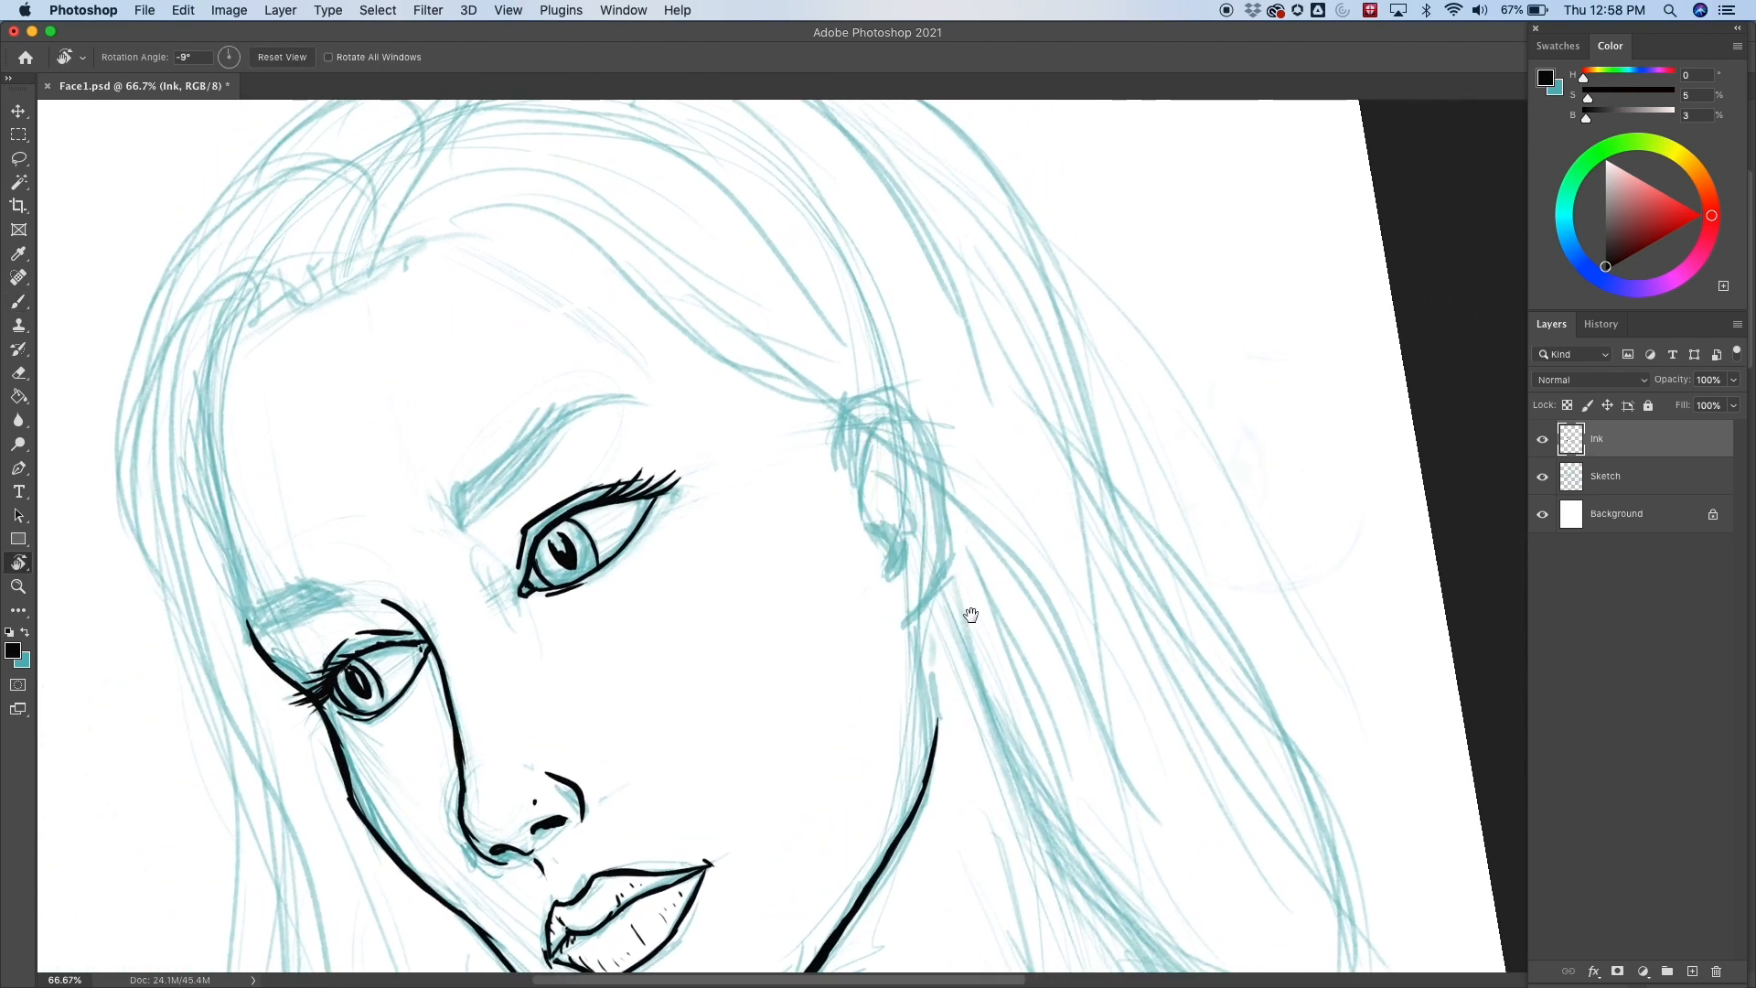
drag(971, 614, 841, 406)
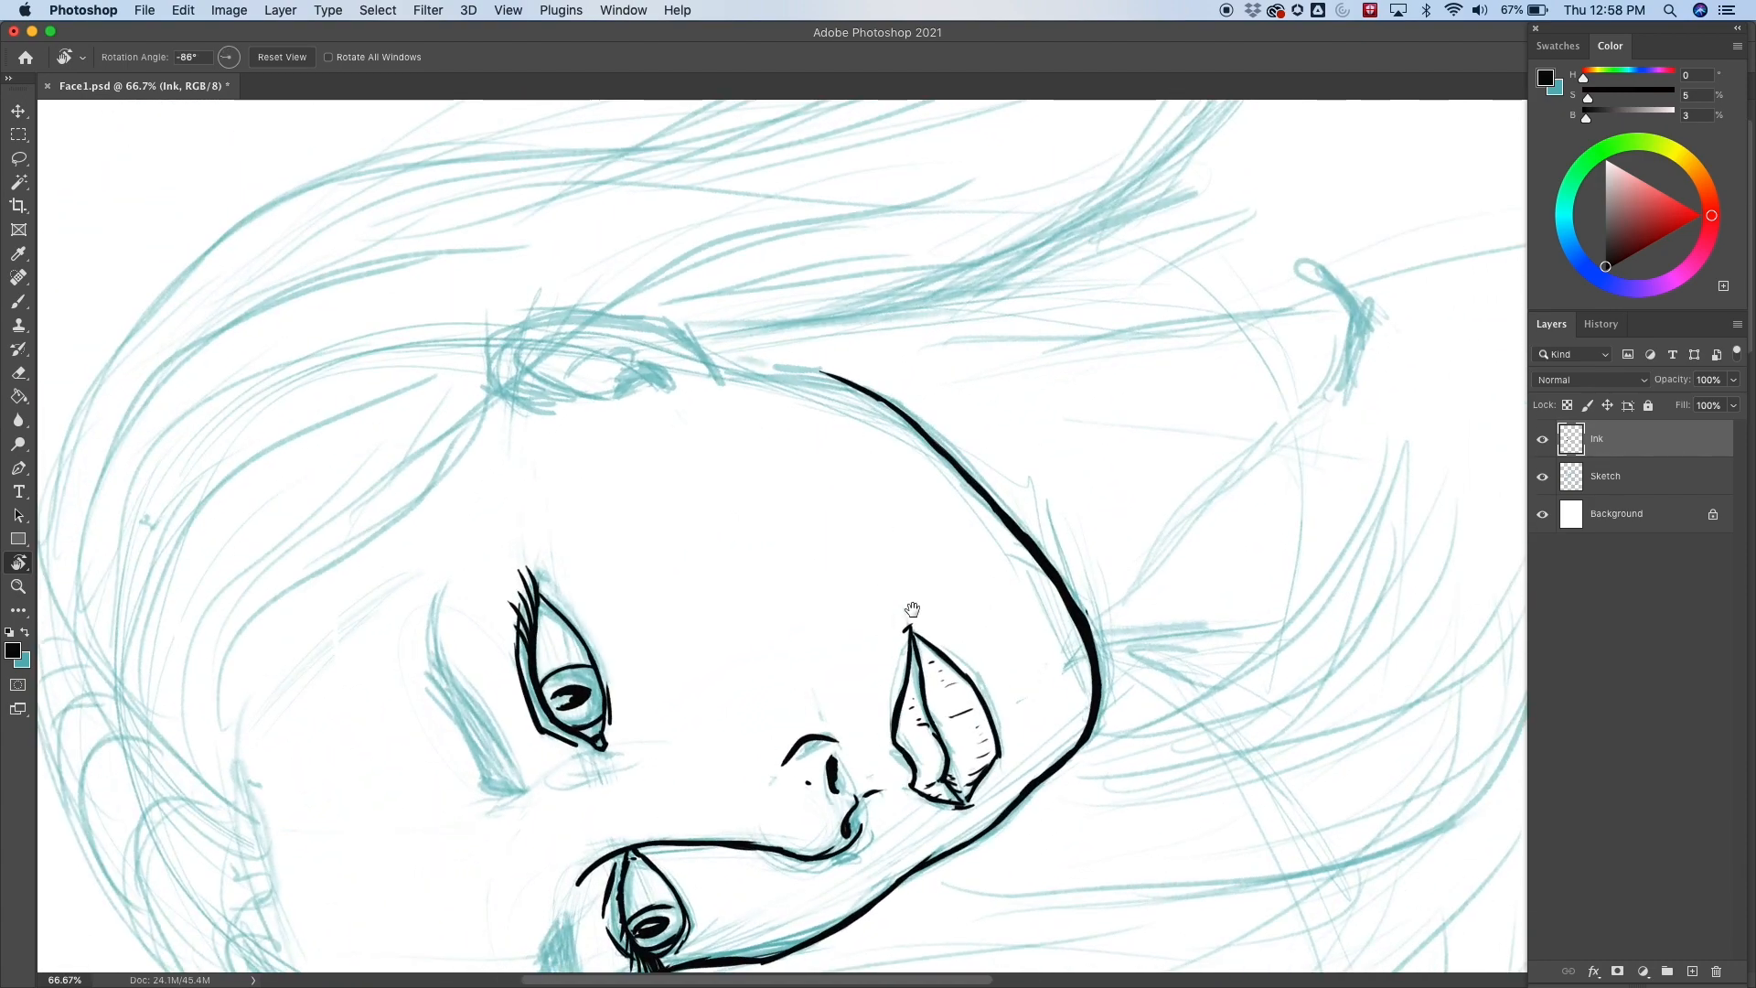
scroll(923, 695, down, 8)
key(b)
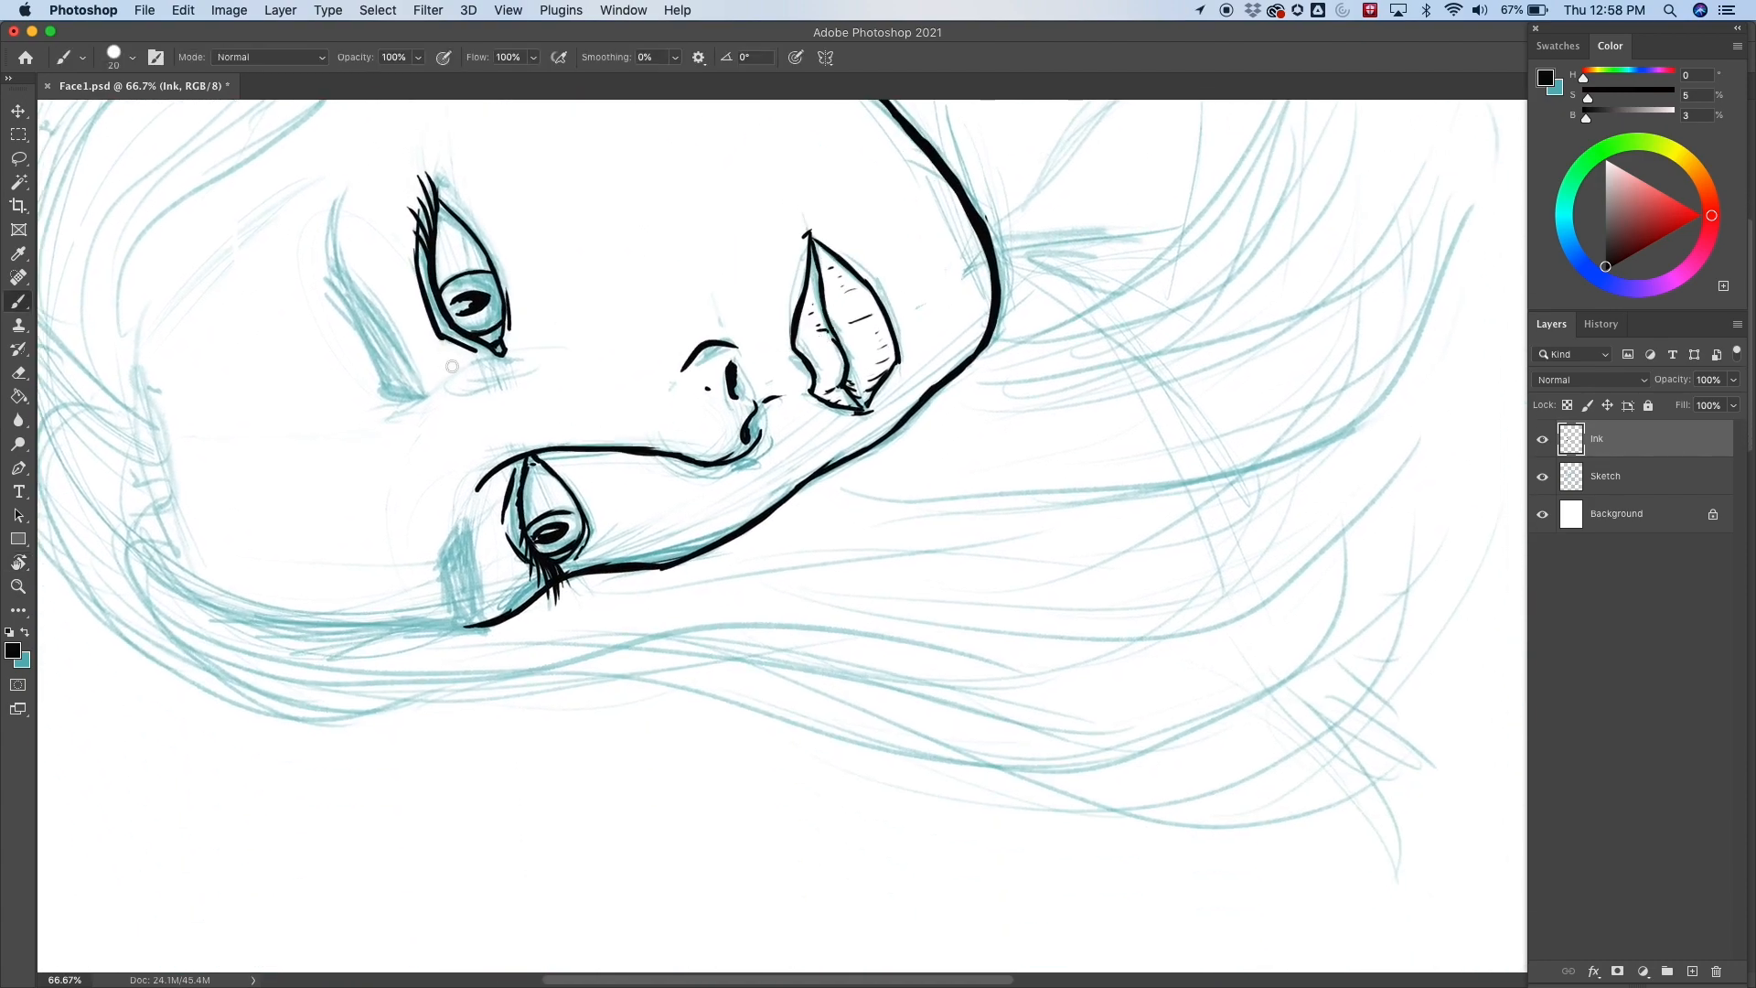
drag(441, 561, 465, 532)
mouse_move(450, 593)
mouse_down()
mouse_move(453, 538)
mouse_move(449, 573)
mouse_move(467, 563)
mouse_move(484, 621)
mouse_move(459, 607)
mouse_move(469, 545)
mouse_move(464, 619)
mouse_up()
Ink the near eyebrow with short slanted hair strokes, from its inner end to the tapered outer tip.
key(r)
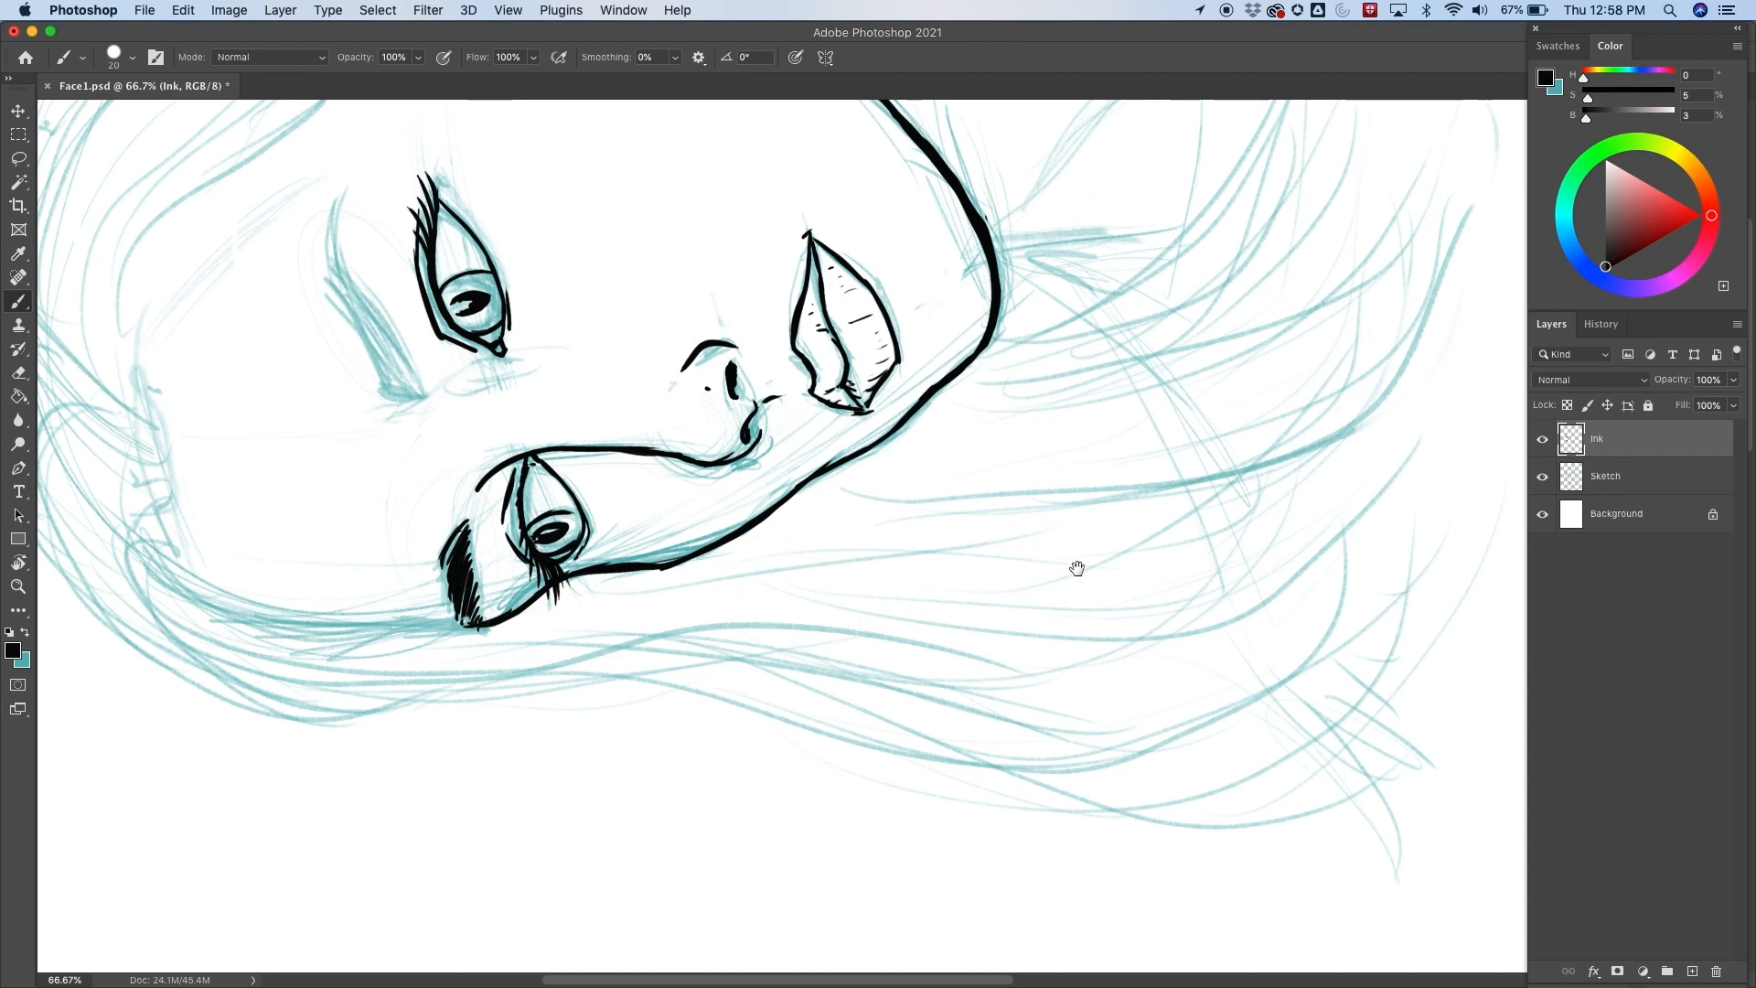
mouse_move(1074, 573)
mouse_down()
mouse_move(651, 682)
mouse_move(846, 639)
mouse_move(1036, 635)
mouse_move(667, 628)
mouse_move(753, 655)
mouse_move(607, 737)
mouse_move(604, 709)
mouse_move(480, 801)
mouse_up()
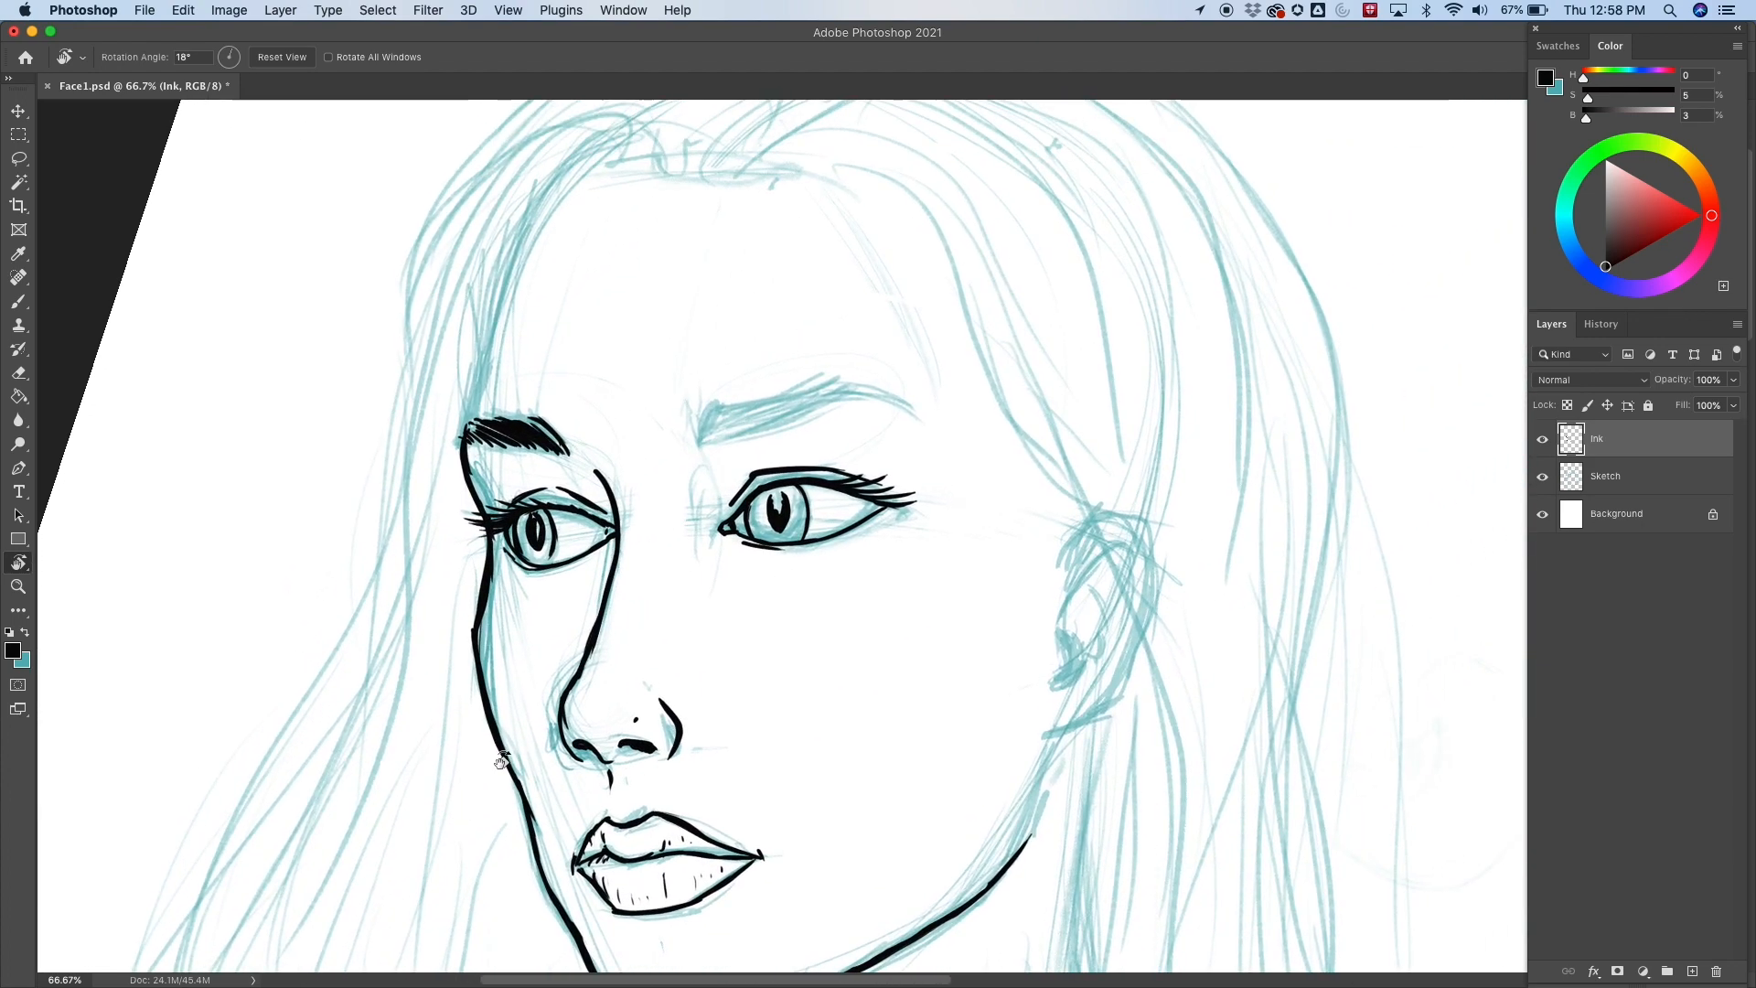
key(b)
mouse_move(704, 444)
mouse_down()
mouse_move(726, 402)
mouse_move(714, 442)
mouse_move(748, 395)
mouse_move(765, 416)
mouse_move(821, 384)
mouse_up()
mouse_move(790, 418)
mouse_down()
mouse_move(835, 383)
mouse_move(868, 393)
mouse_up()
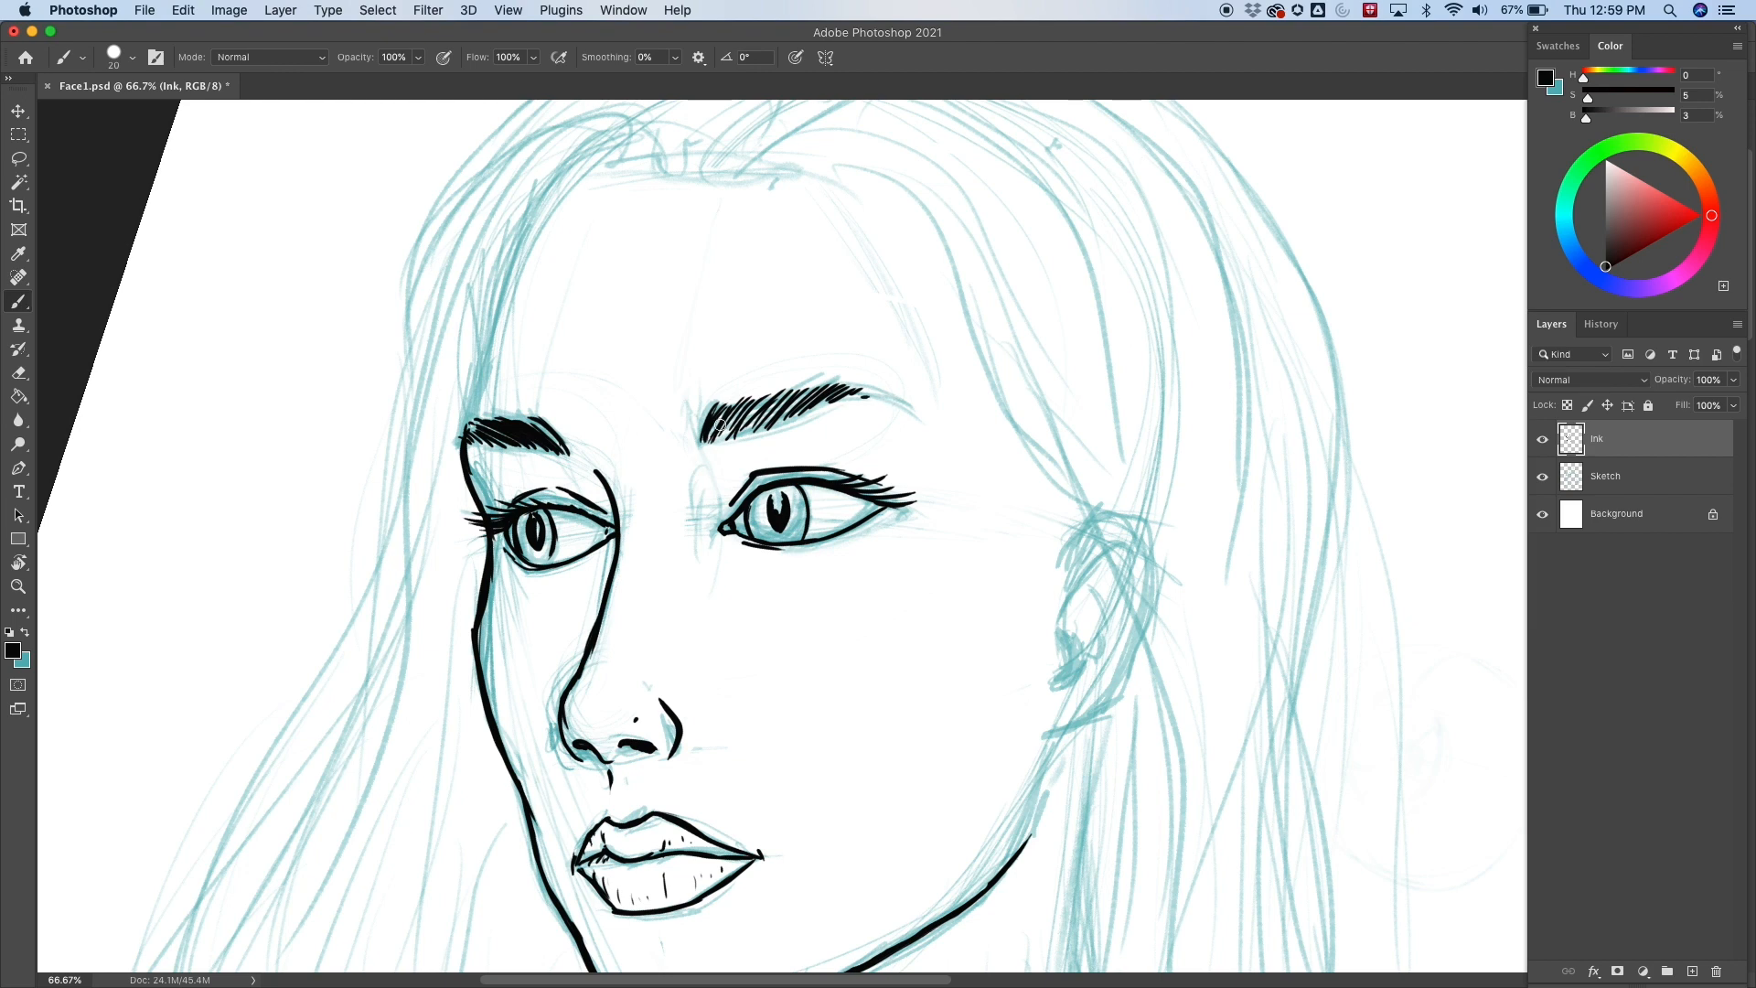
mouse_move(711, 437)
mouse_down()
mouse_move(759, 389)
mouse_move(831, 382)
mouse_up()
mouse_move(802, 409)
mouse_down()
mouse_move(846, 380)
mouse_move(819, 385)
mouse_move(912, 417)
mouse_up()
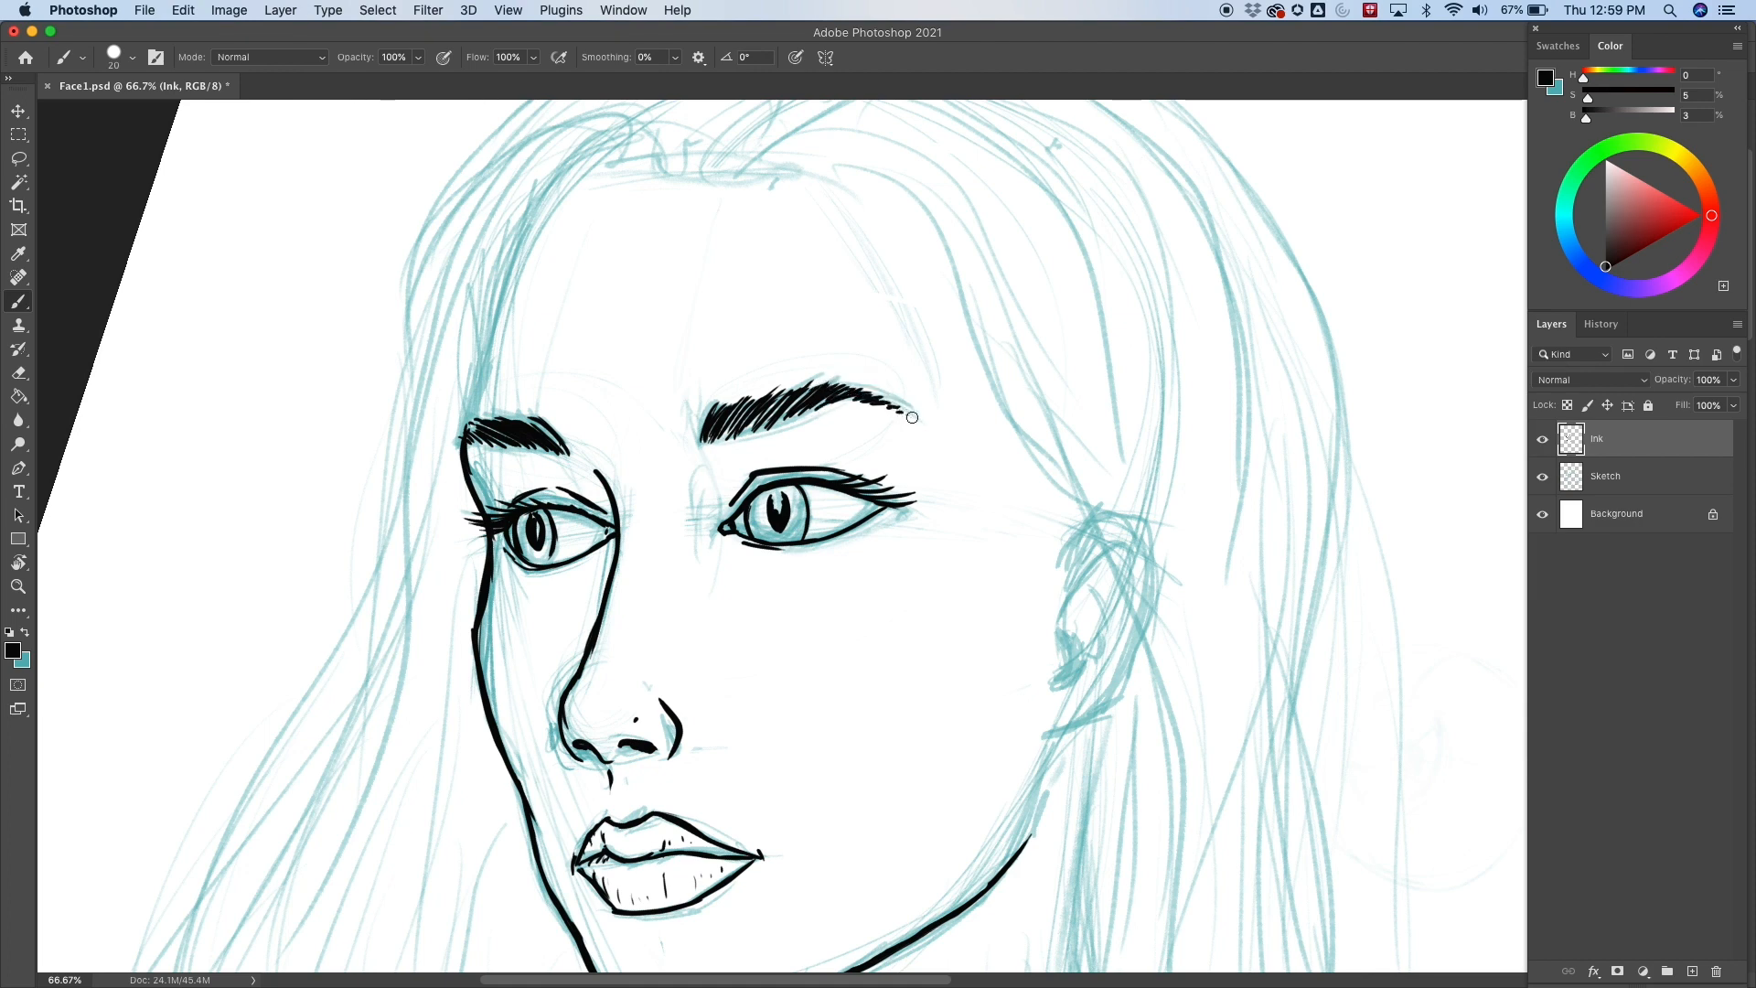
Square off the near eyebrow's inner end and fill its gaps with additional hair strokes.
key(e)
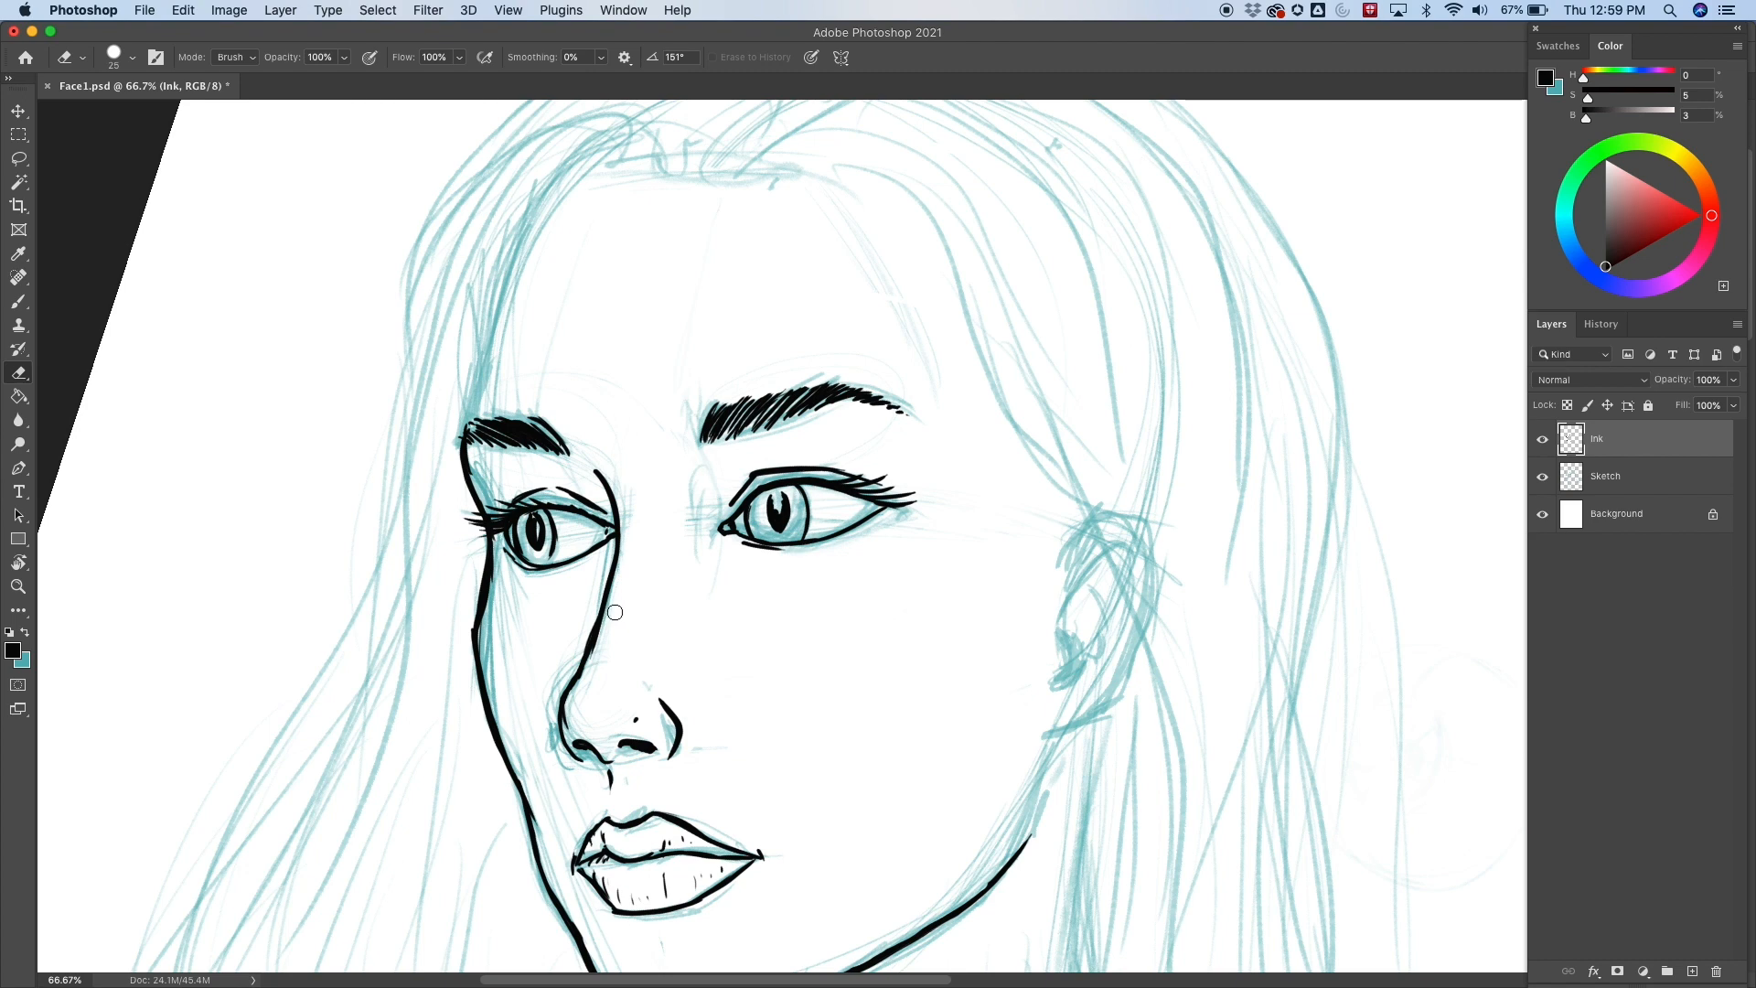
key(b)
drag(700, 442, 704, 408)
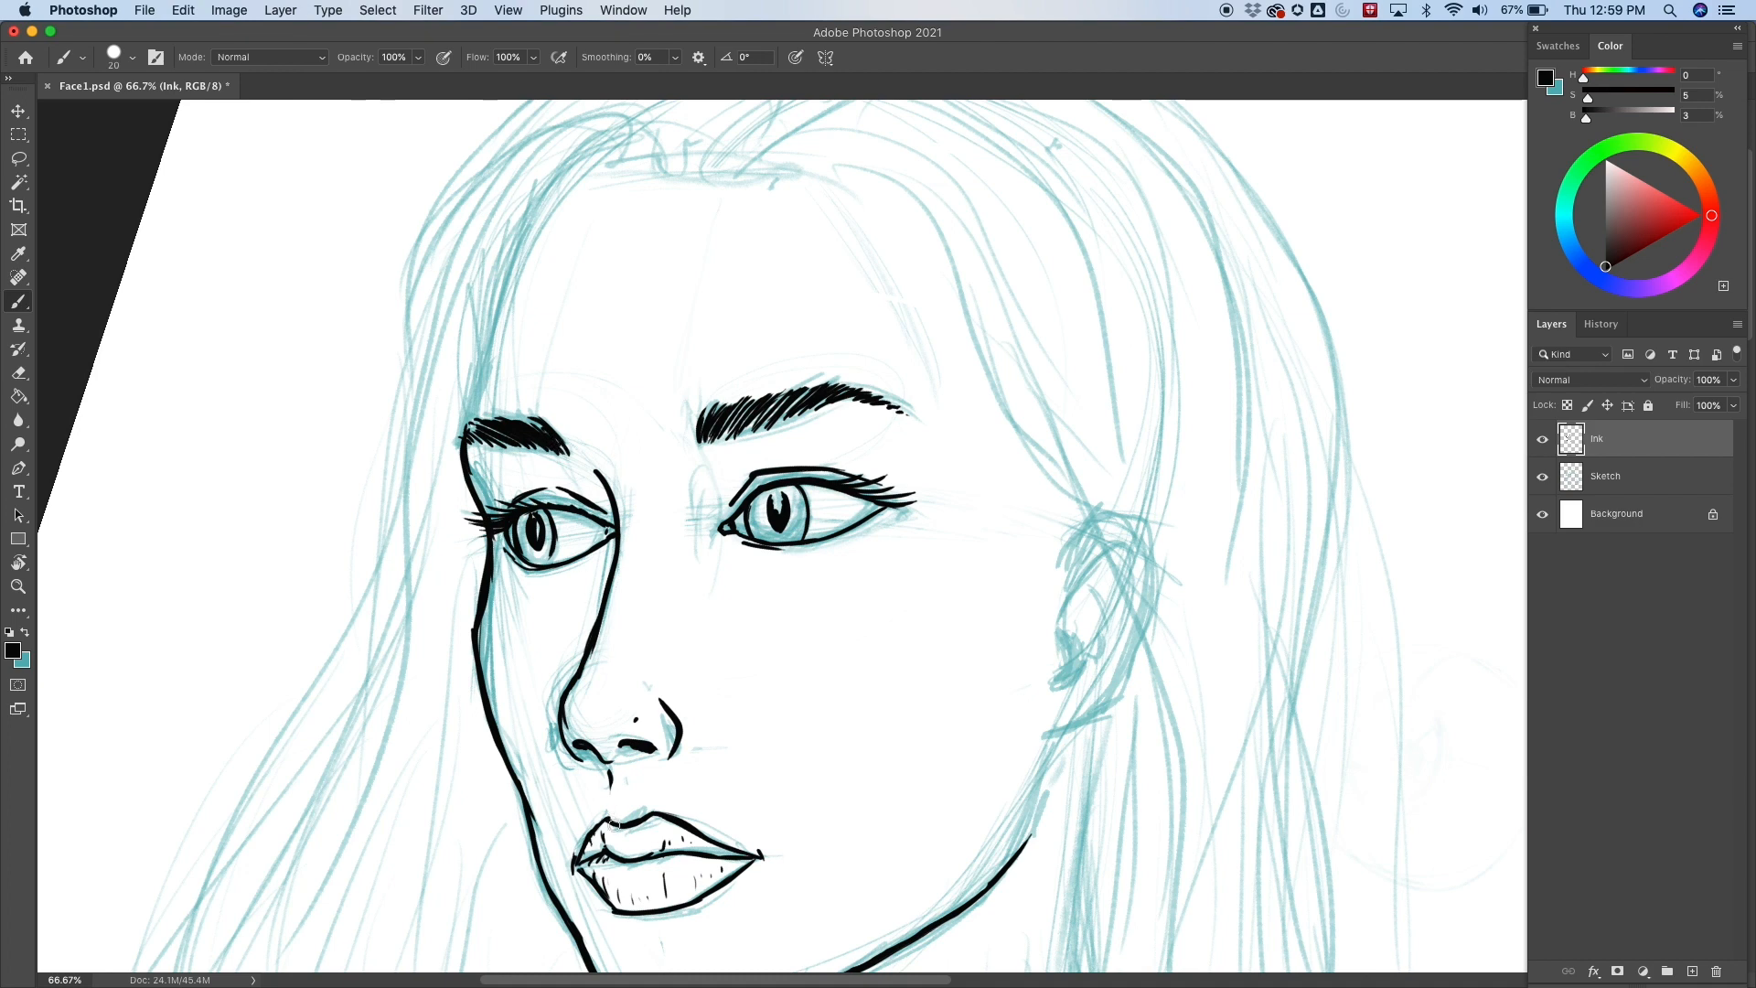
mouse_move(705, 428)
mouse_down()
mouse_move(717, 394)
mouse_move(719, 439)
mouse_move(786, 391)
mouse_up()
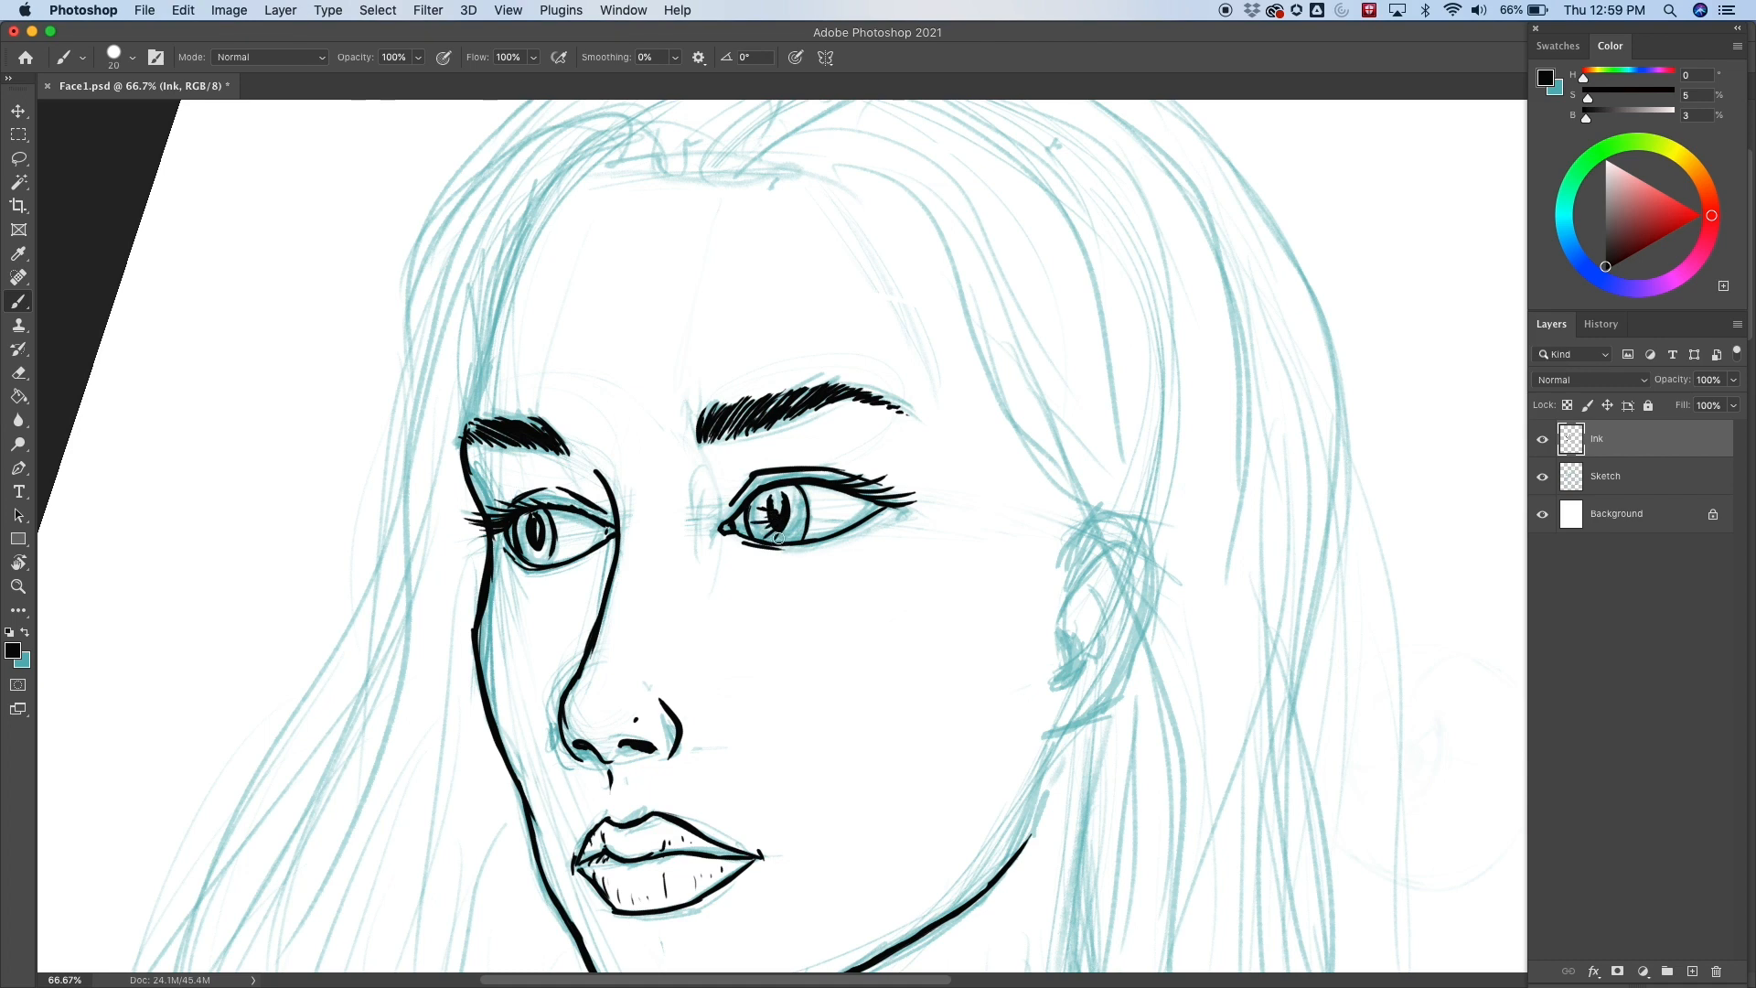
Add radiating lines to both irises and small crease marks at the inner corners of both eyes.
drag(793, 492, 800, 505)
mouse_move(523, 534)
mouse_down()
mouse_move(529, 560)
mouse_move(542, 552)
mouse_up()
drag(717, 547, 712, 552)
drag(607, 557, 586, 578)
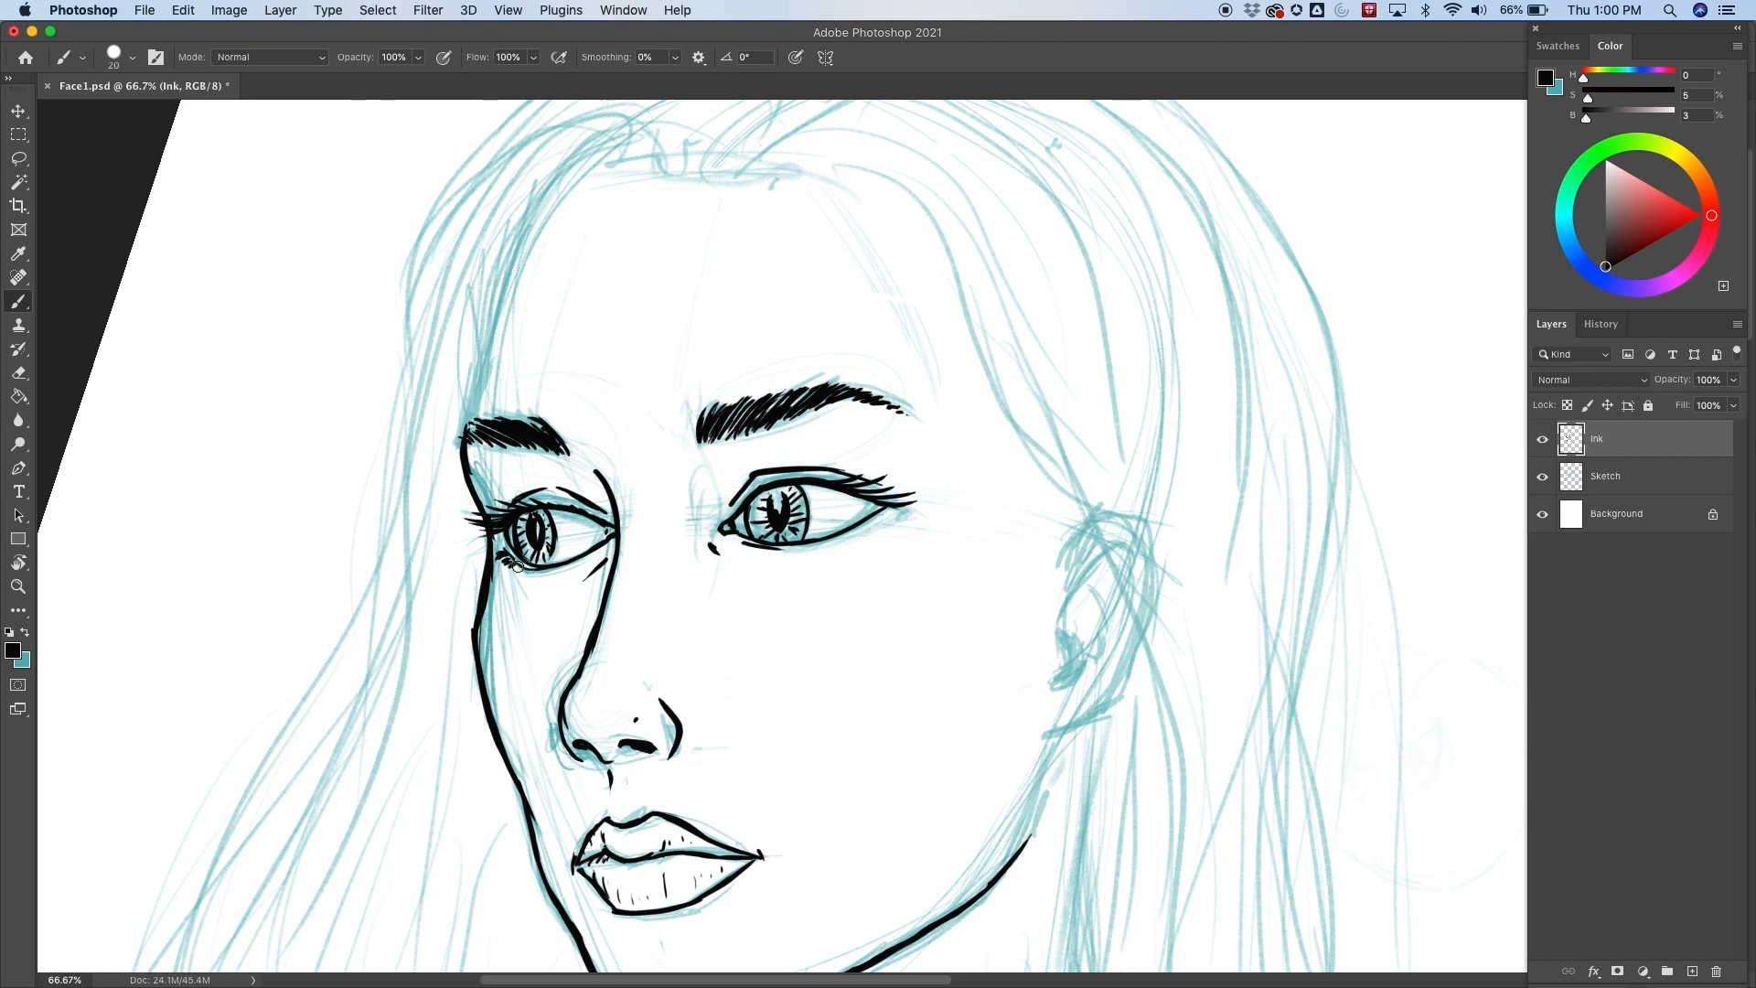
Ink short lower lashes beneath both eyes and darken the near eye's upper lashes.
drag(517, 565, 521, 572)
drag(524, 567, 526, 573)
drag(794, 547, 803, 547)
mouse_move(810, 546)
mouse_down()
mouse_move(887, 518)
mouse_move(852, 474)
mouse_move(895, 461)
mouse_move(876, 488)
mouse_move(910, 489)
mouse_move(838, 468)
mouse_up()
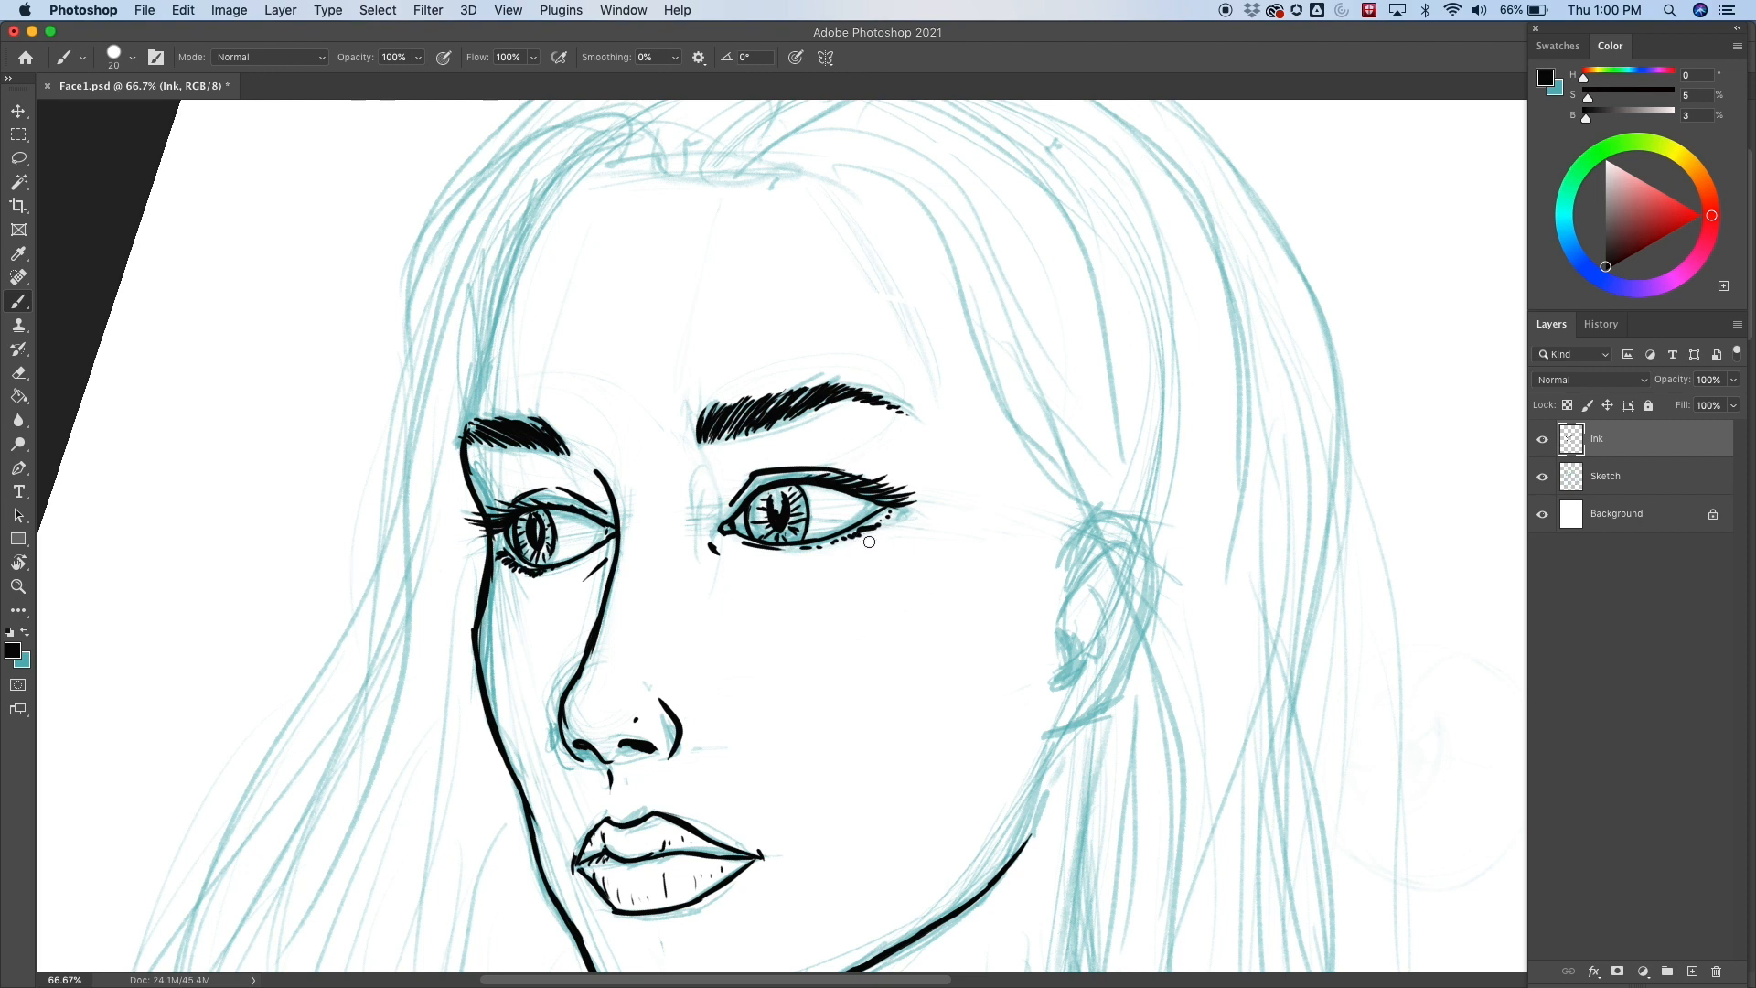
mouse_move(859, 535)
mouse_down()
mouse_move(912, 496)
mouse_move(857, 538)
mouse_up()
key(e)
key(b)
drag(858, 536, 891, 506)
Ink a short shadow stroke beneath the lower lip and zoom out to 50%.
mouse_move(893, 775)
mouse_down()
mouse_move(720, 505)
mouse_move(729, 517)
mouse_up()
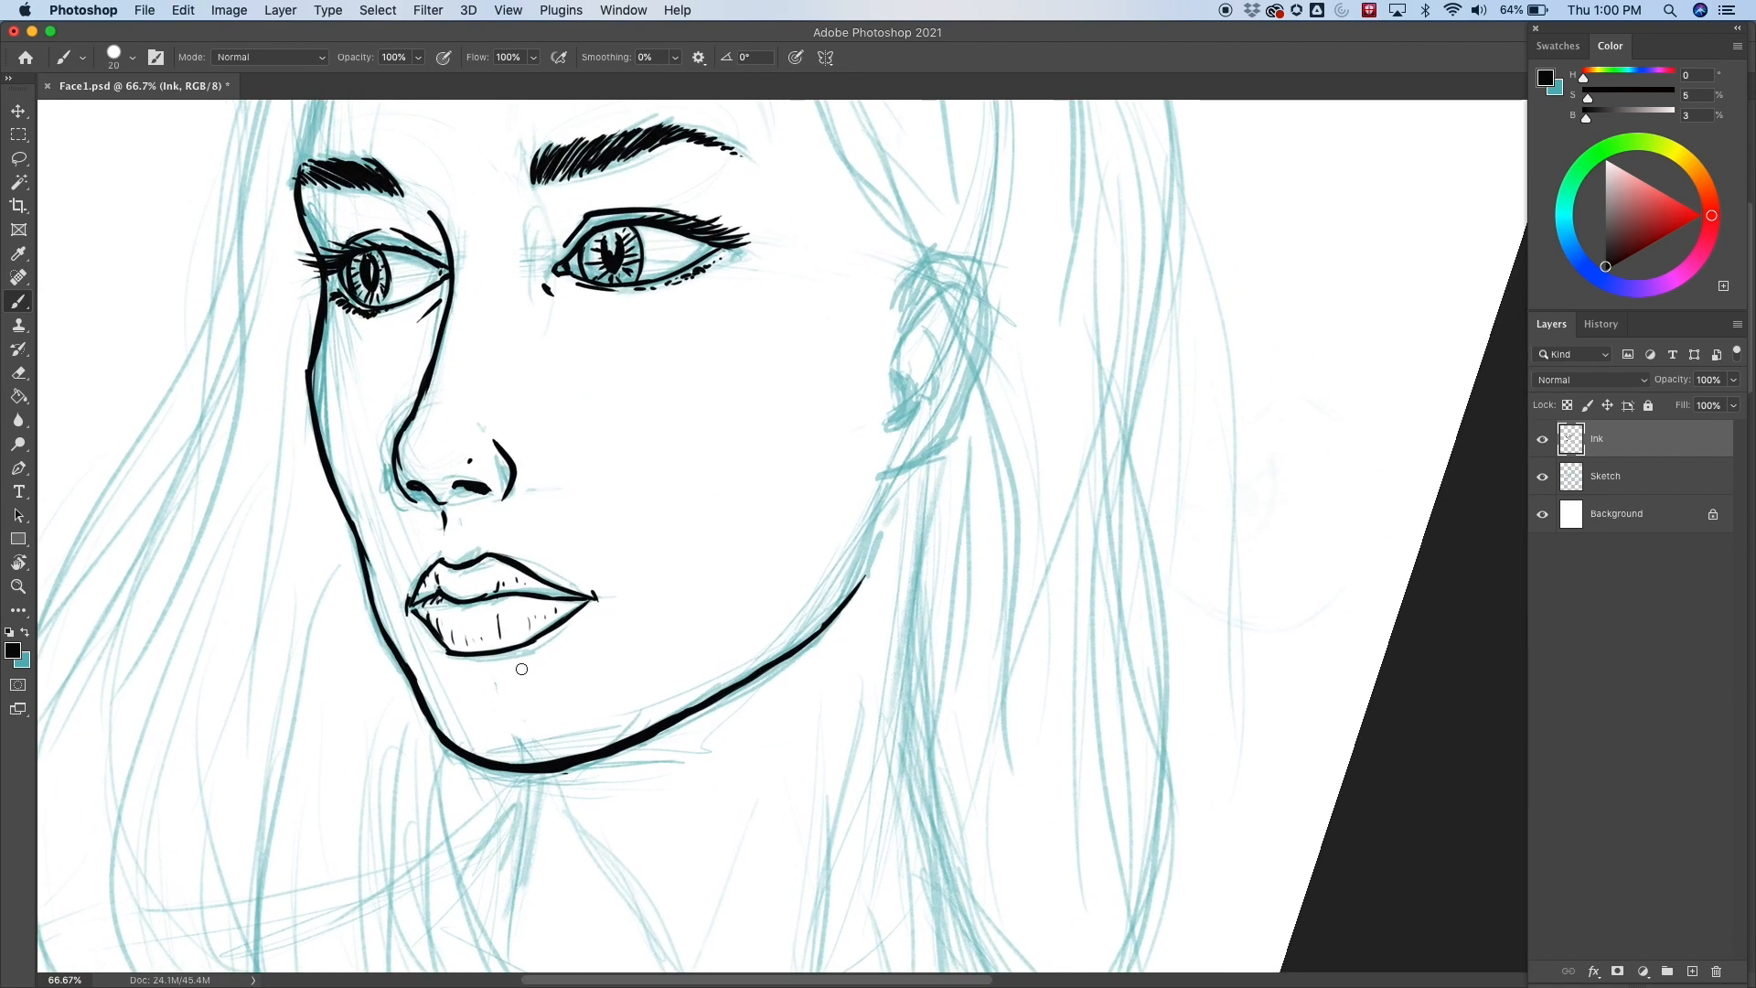
drag(476, 663, 513, 653)
drag(1023, 518, 908, 718)
key(super+minus)
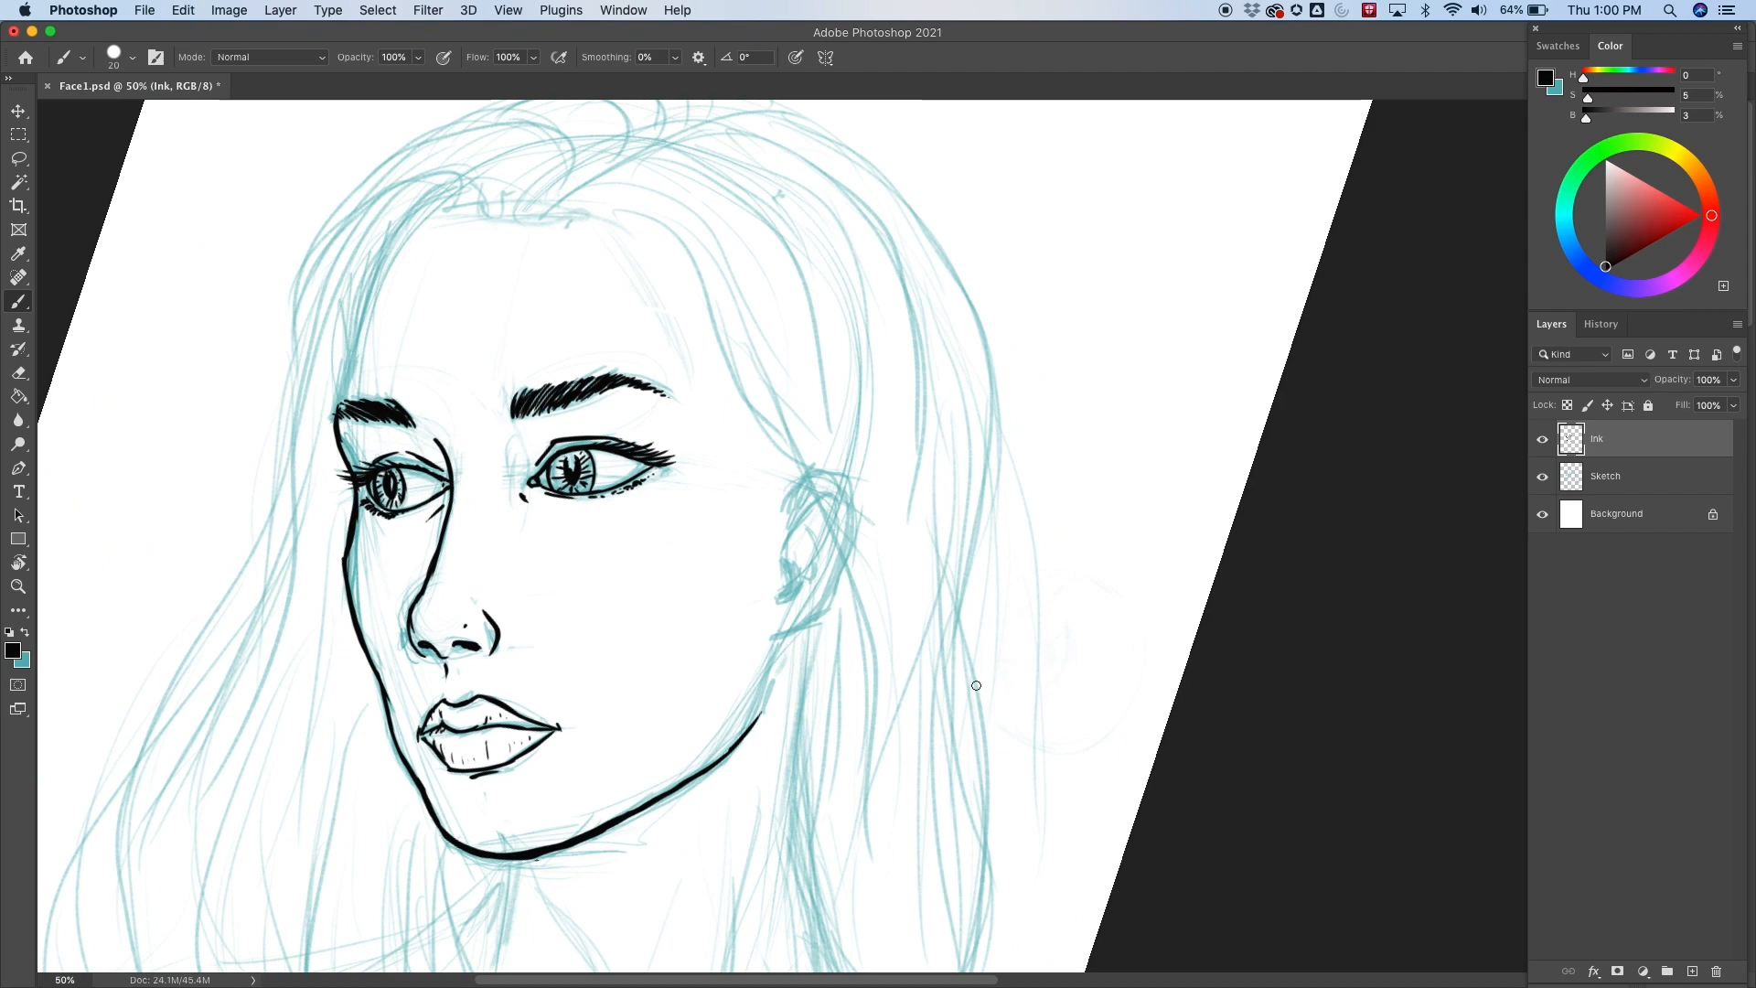
Toggle the Ink and Sketch layers' visibility to review the line art alone, leaving both layers shown.
click(1543, 440)
click(1543, 440)
click(1543, 479)
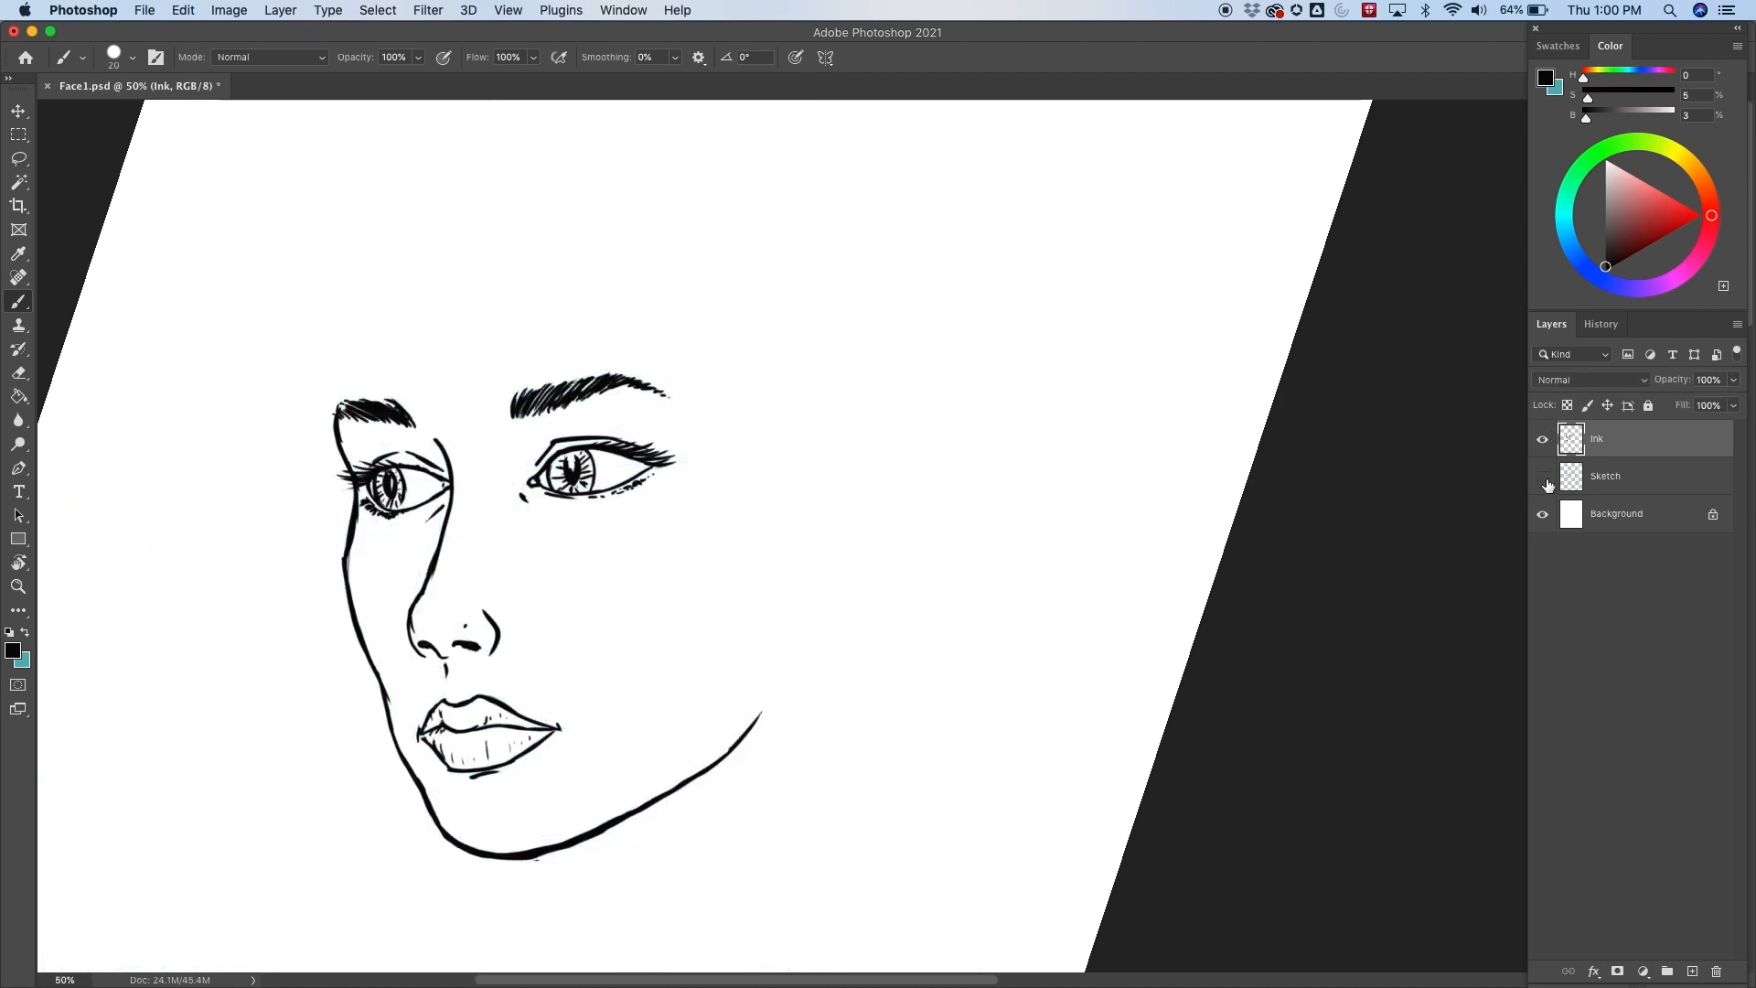
click(1544, 477)
click(1544, 478)
click(1543, 477)
click(1544, 477)
click(1543, 477)
click(1543, 477)
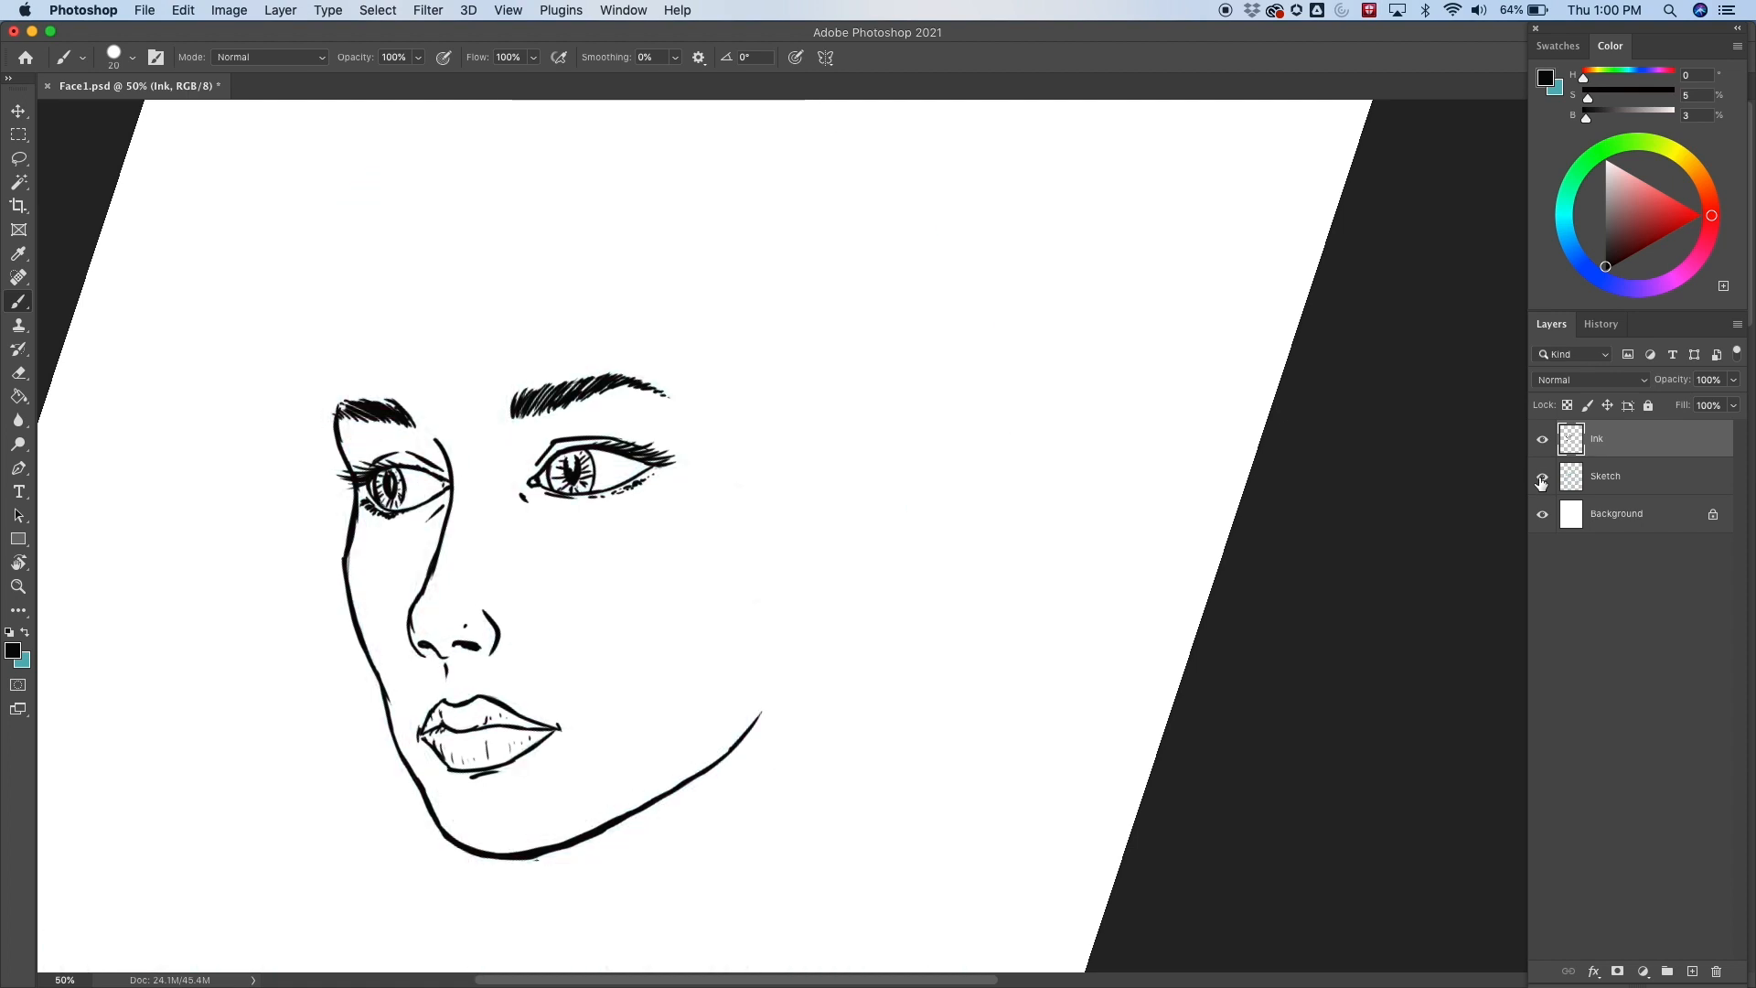
click(1543, 477)
Ink the forehead's outer contour from the hairline down to the far eyebrow.
drag(896, 508, 912, 643)
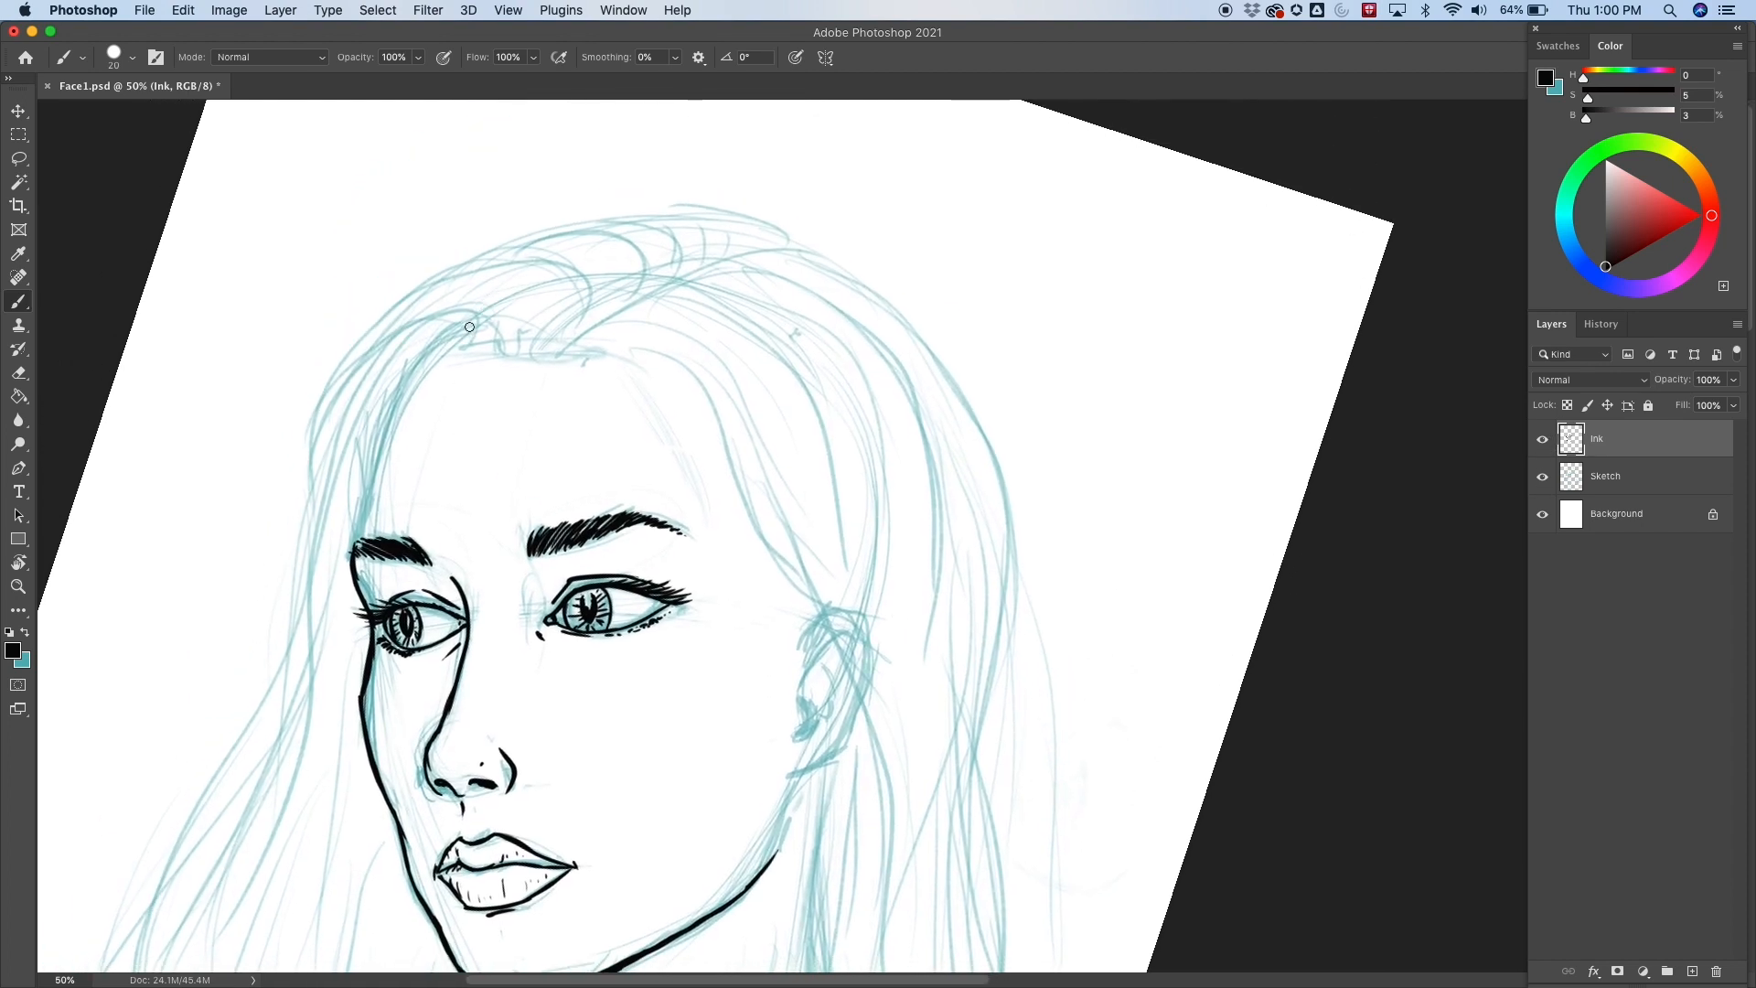
mouse_move(462, 327)
mouse_down()
mouse_move(402, 385)
mouse_move(386, 434)
mouse_up()
drag(420, 362, 352, 582)
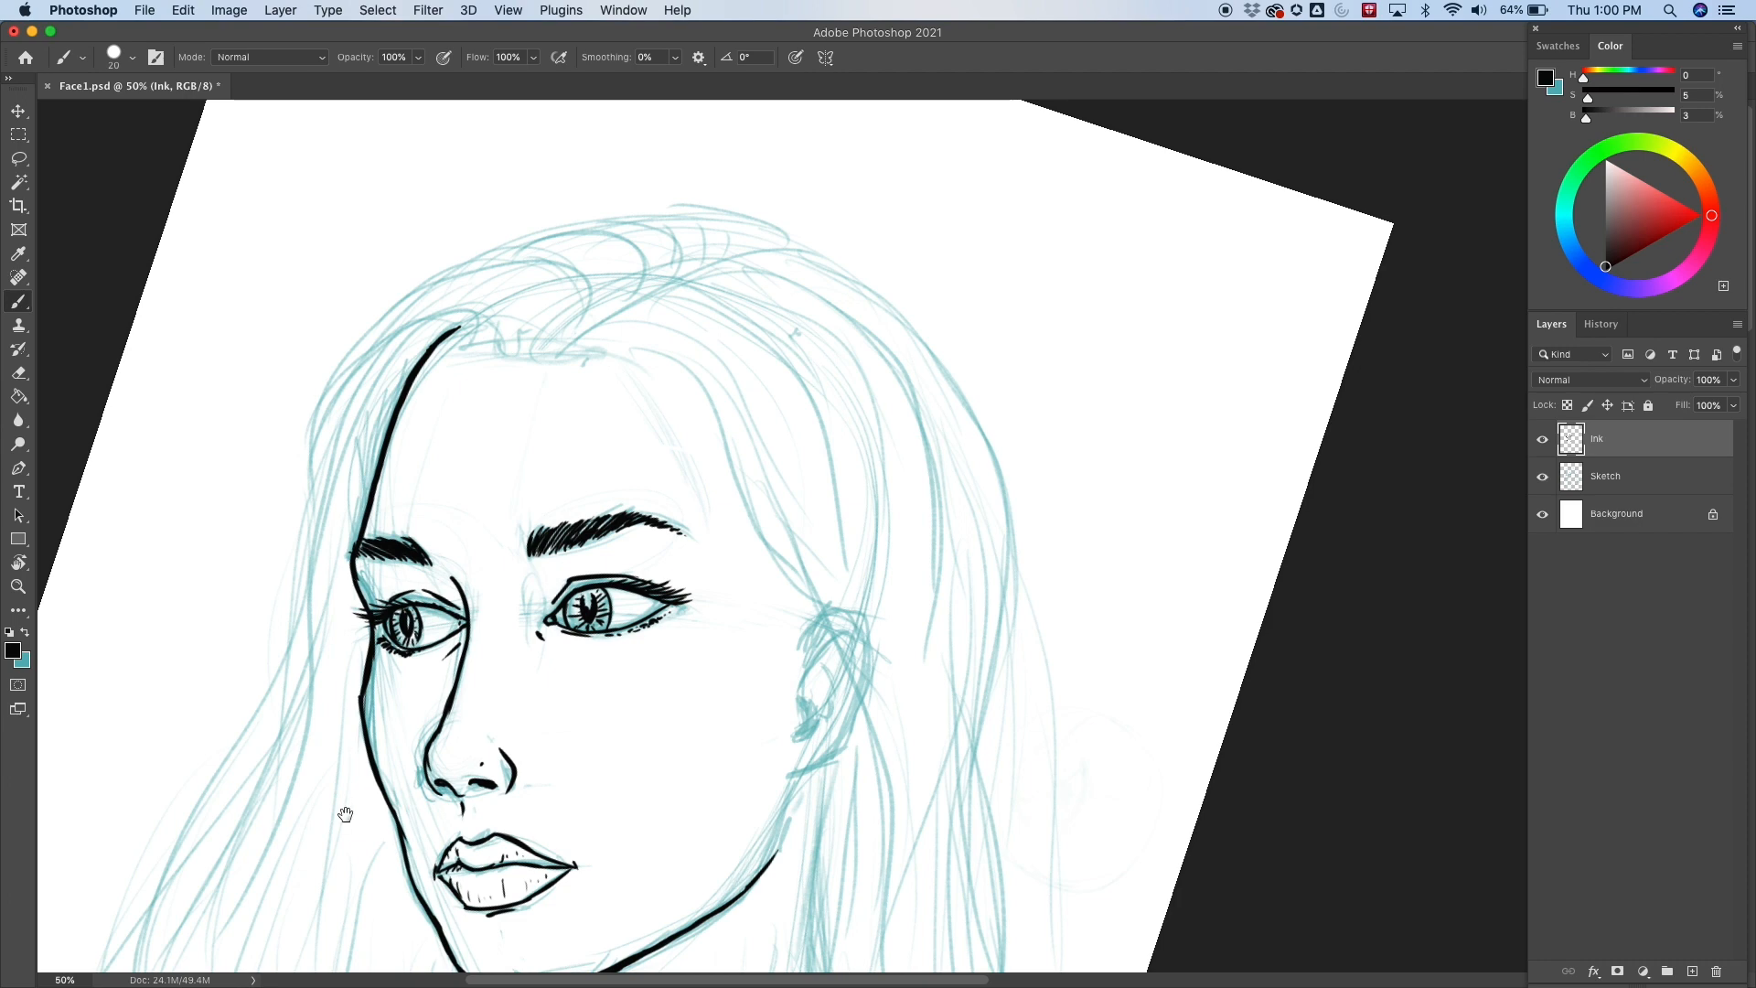
Ink the ear's outer outline down to the lobe and add its inner folds.
mouse_move(935, 680)
mouse_down()
mouse_move(949, 396)
mouse_move(933, 443)
mouse_up()
drag(835, 600, 902, 412)
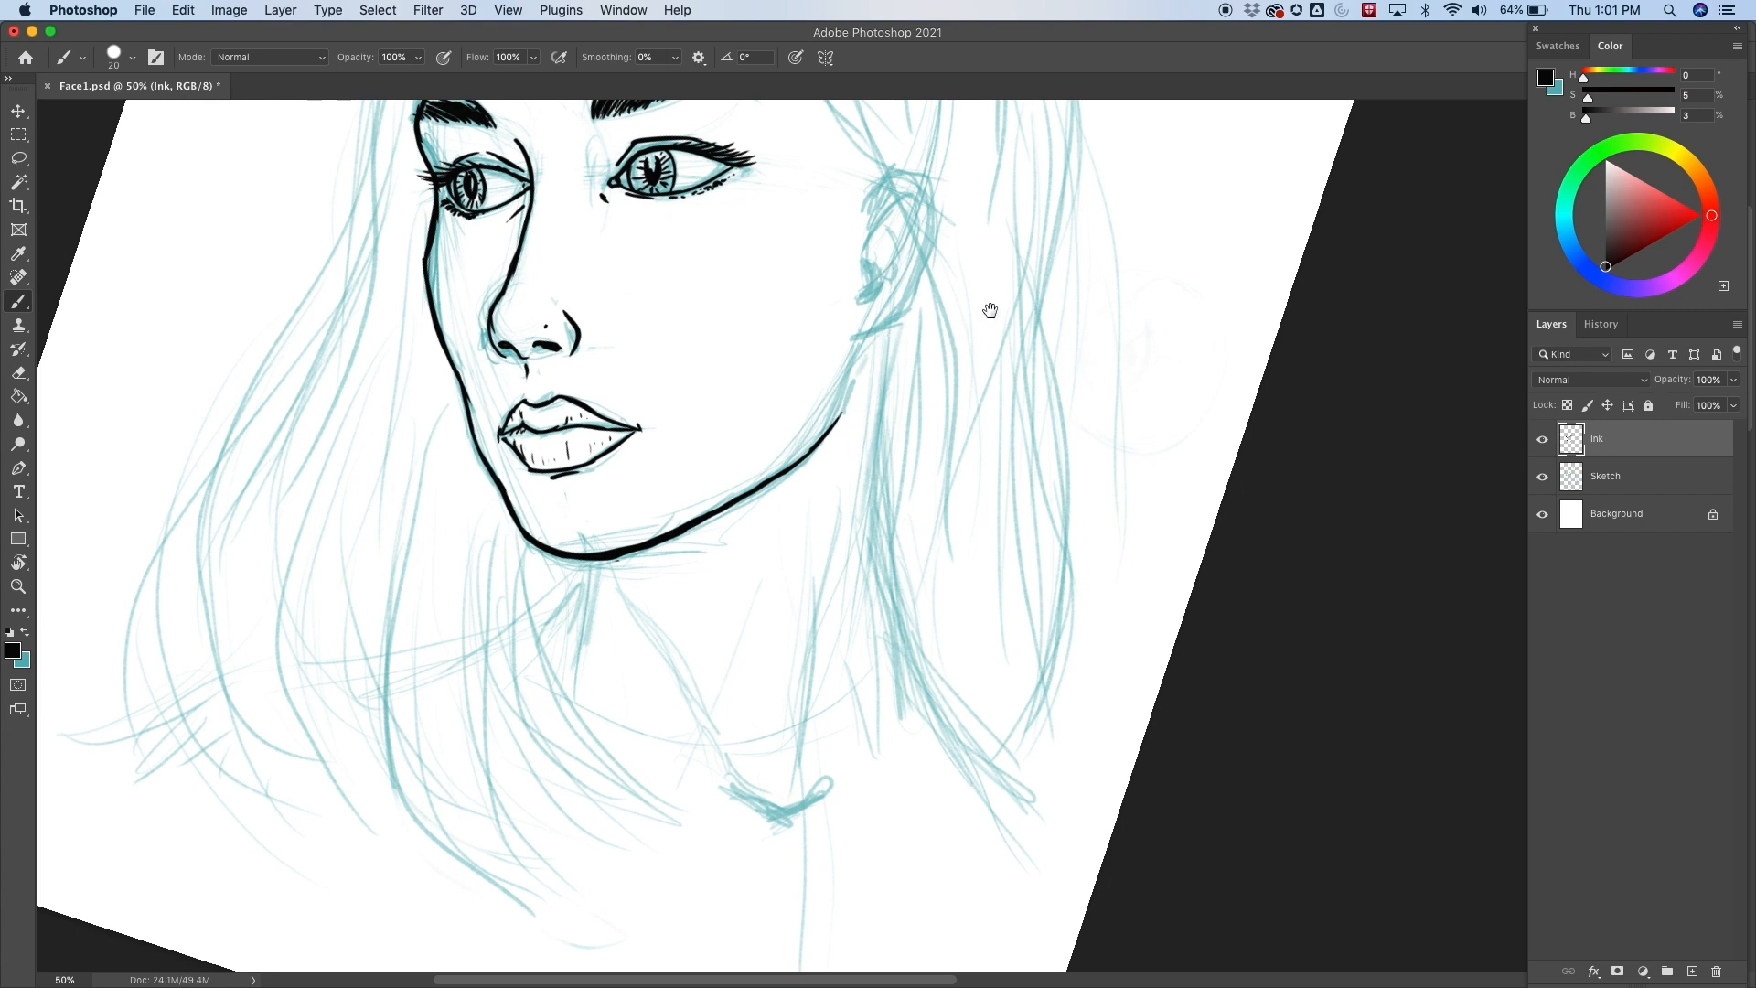
drag(988, 305, 941, 513)
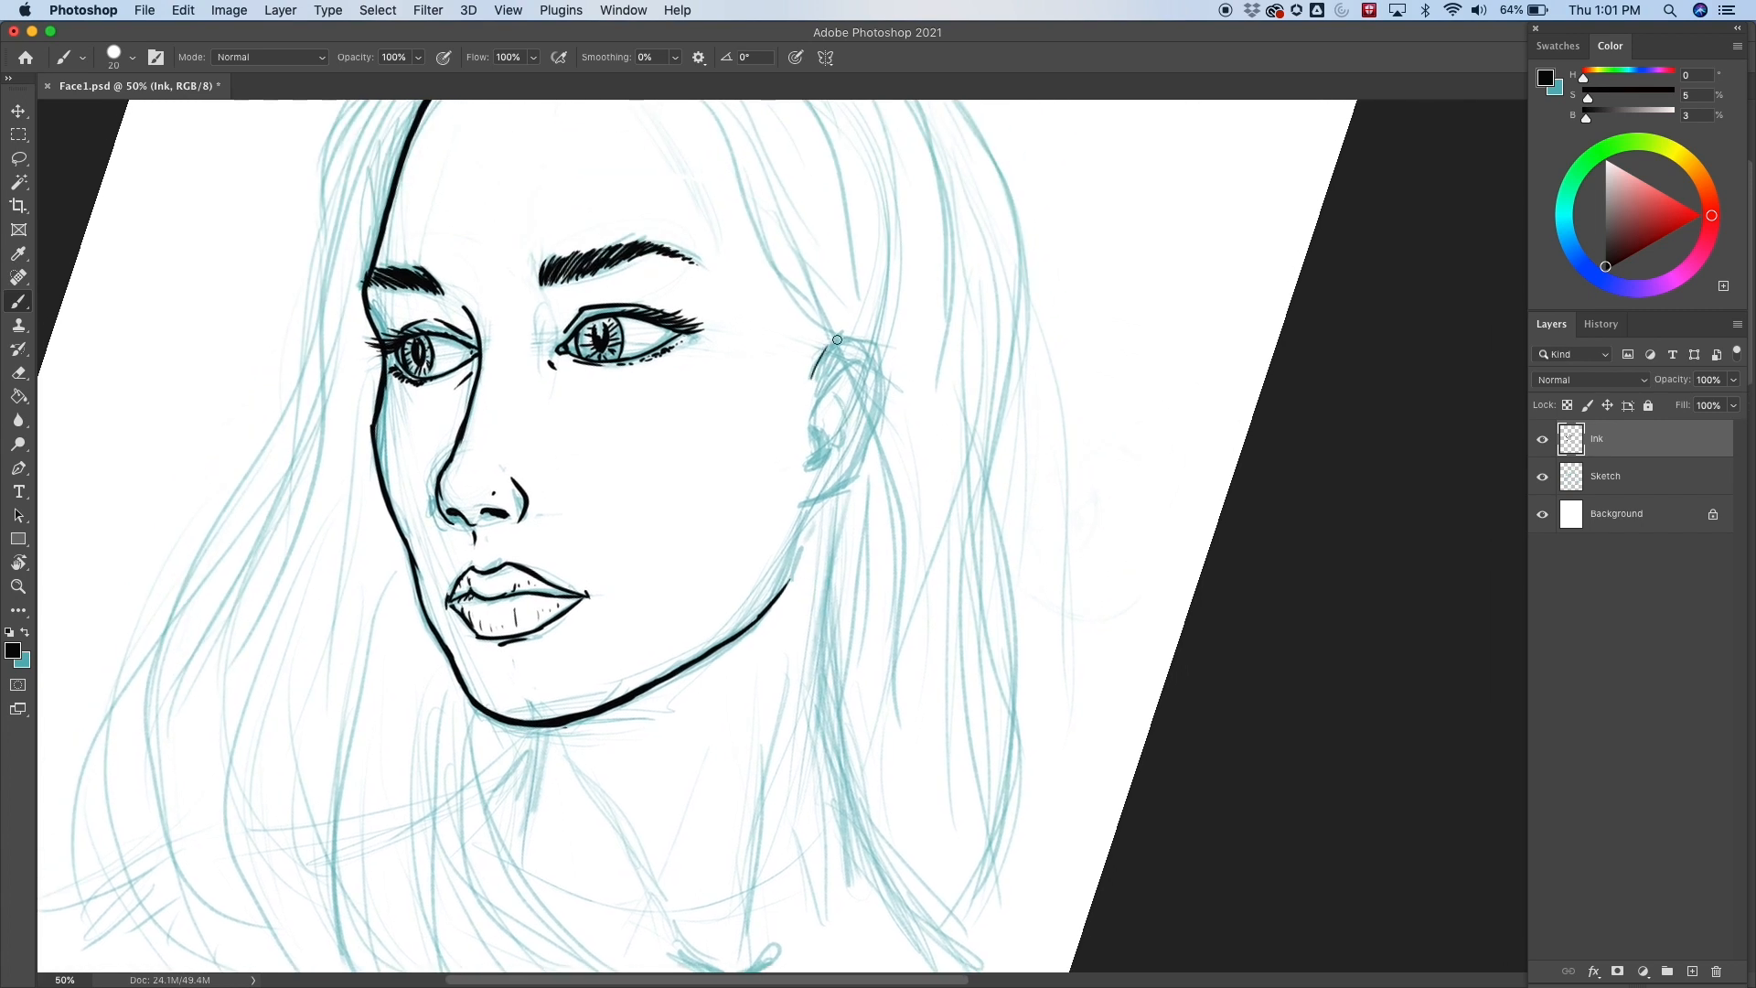
mouse_move(809, 392)
mouse_down()
mouse_move(844, 337)
mouse_move(896, 349)
mouse_move(849, 483)
mouse_move(819, 505)
mouse_move(850, 467)
mouse_move(848, 491)
mouse_move(805, 509)
mouse_up()
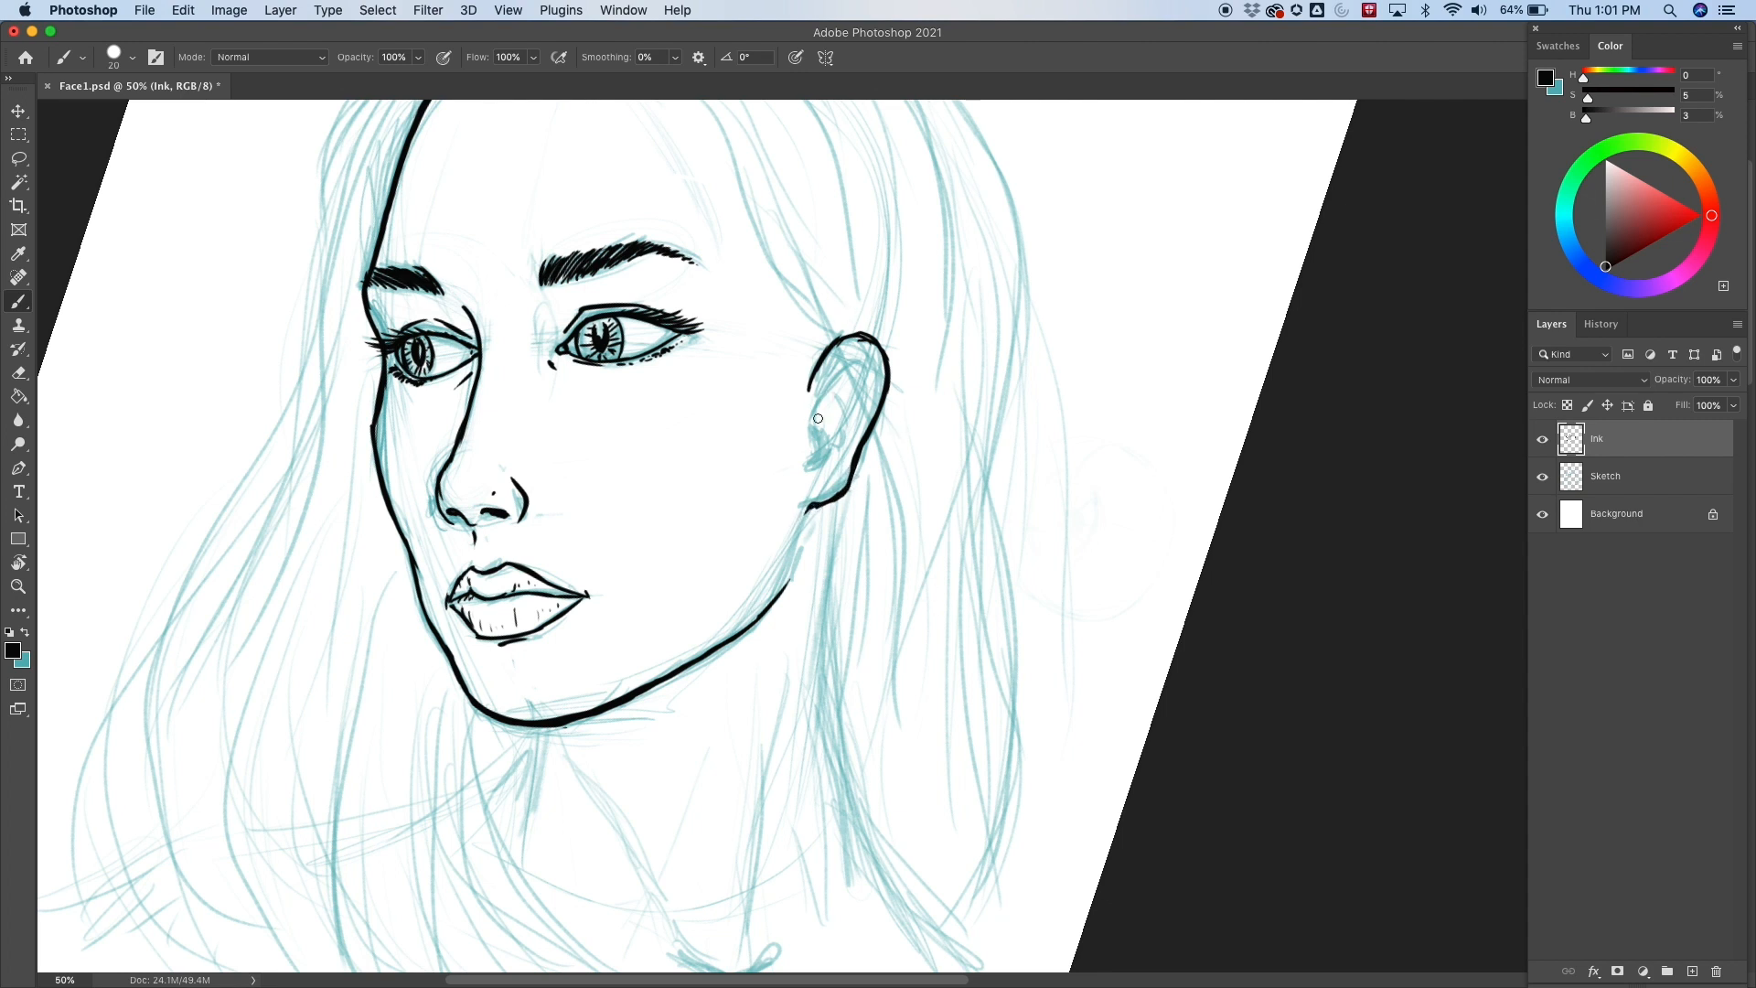
mouse_move(822, 418)
mouse_down()
mouse_move(860, 348)
mouse_move(878, 375)
mouse_move(811, 473)
mouse_move(845, 442)
mouse_up()
drag(848, 433, 852, 398)
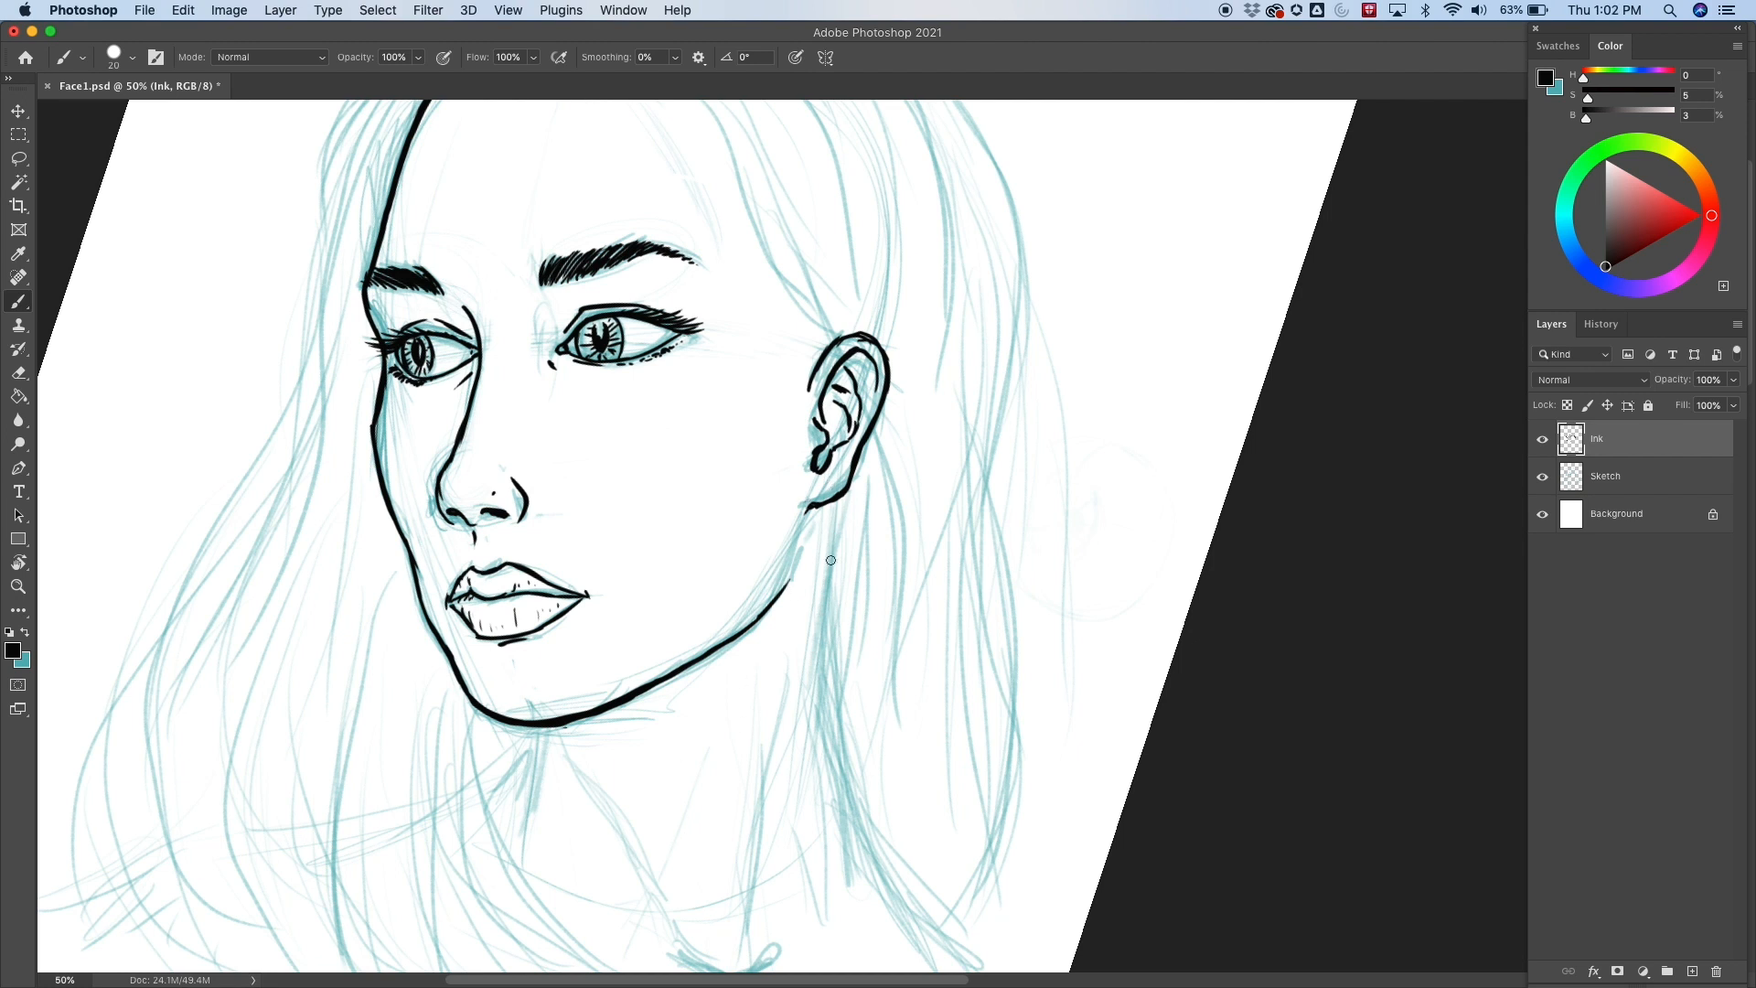
Ink the back neck line from beneath the earlobe down to the shoulder, thickening it along the curve.
drag(846, 496, 825, 660)
drag(839, 547, 824, 700)
drag(1051, 732, 984, 478)
drag(783, 327, 776, 475)
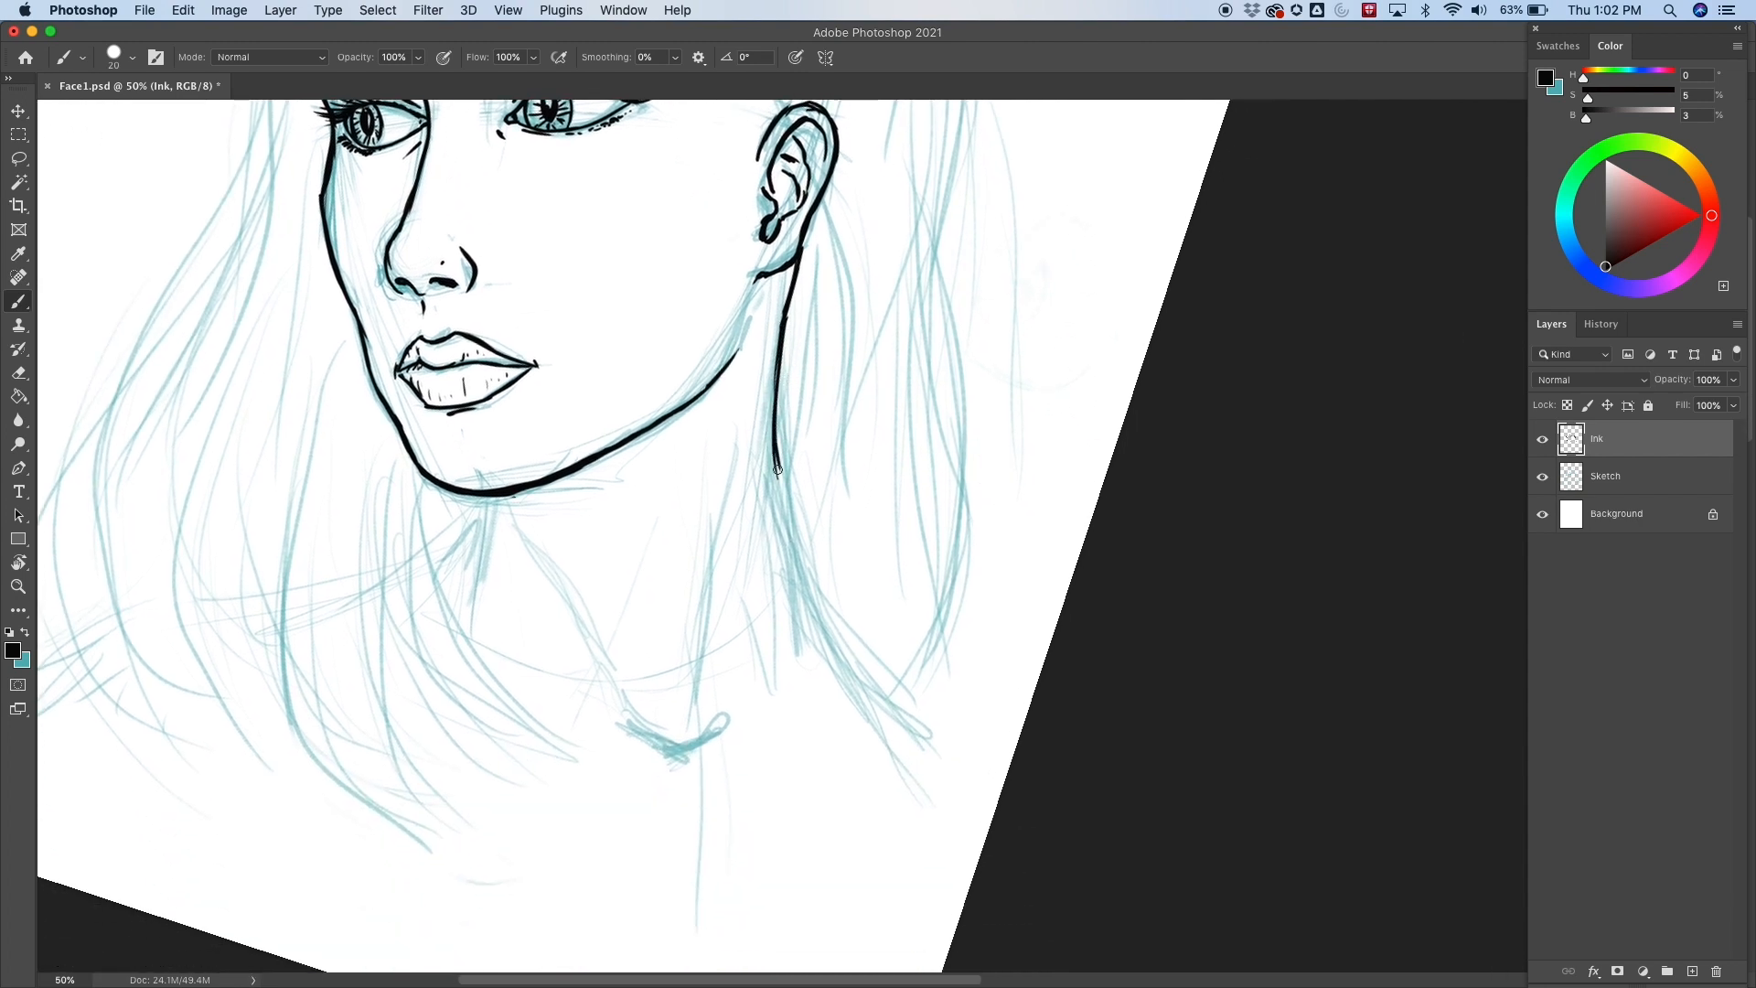
drag(777, 391, 785, 522)
drag(774, 439, 794, 552)
drag(775, 455, 825, 660)
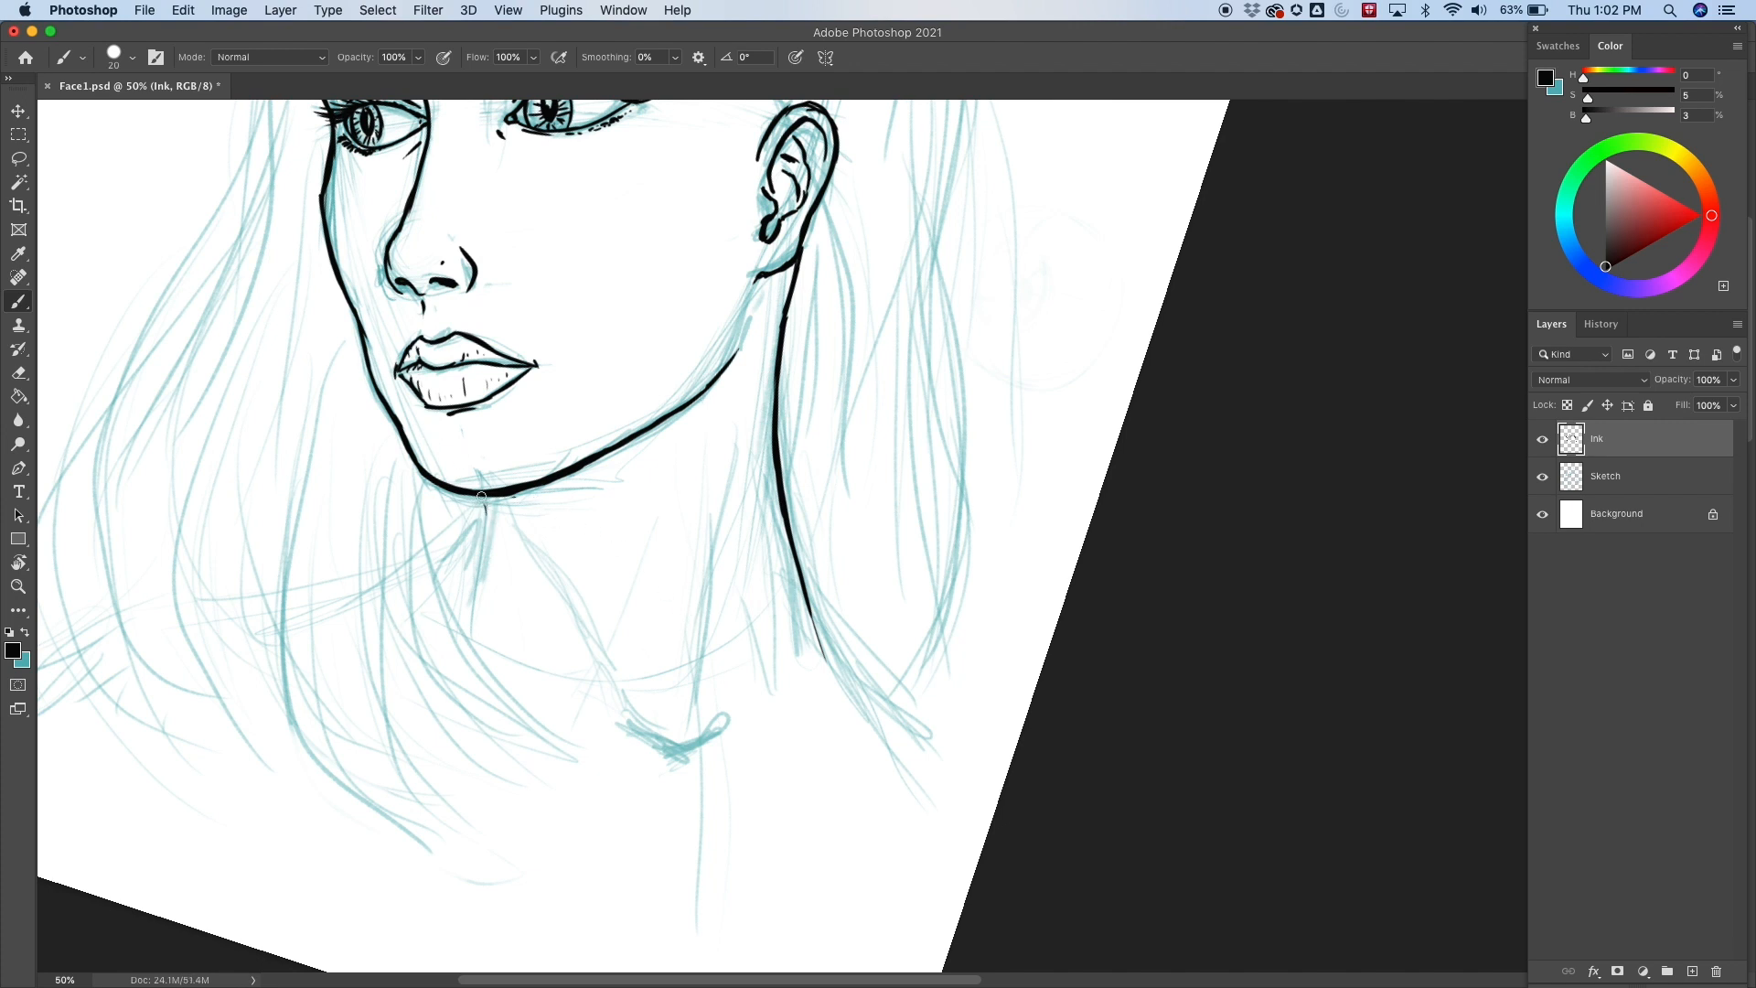
Ink the front neck line under the chin, the collarbone notch and the two neck muscle lines leading to it.
drag(481, 496, 462, 599)
mouse_move(635, 728)
mouse_down()
mouse_move(677, 747)
mouse_move(667, 736)
mouse_move(736, 721)
mouse_up()
drag(695, 716, 716, 554)
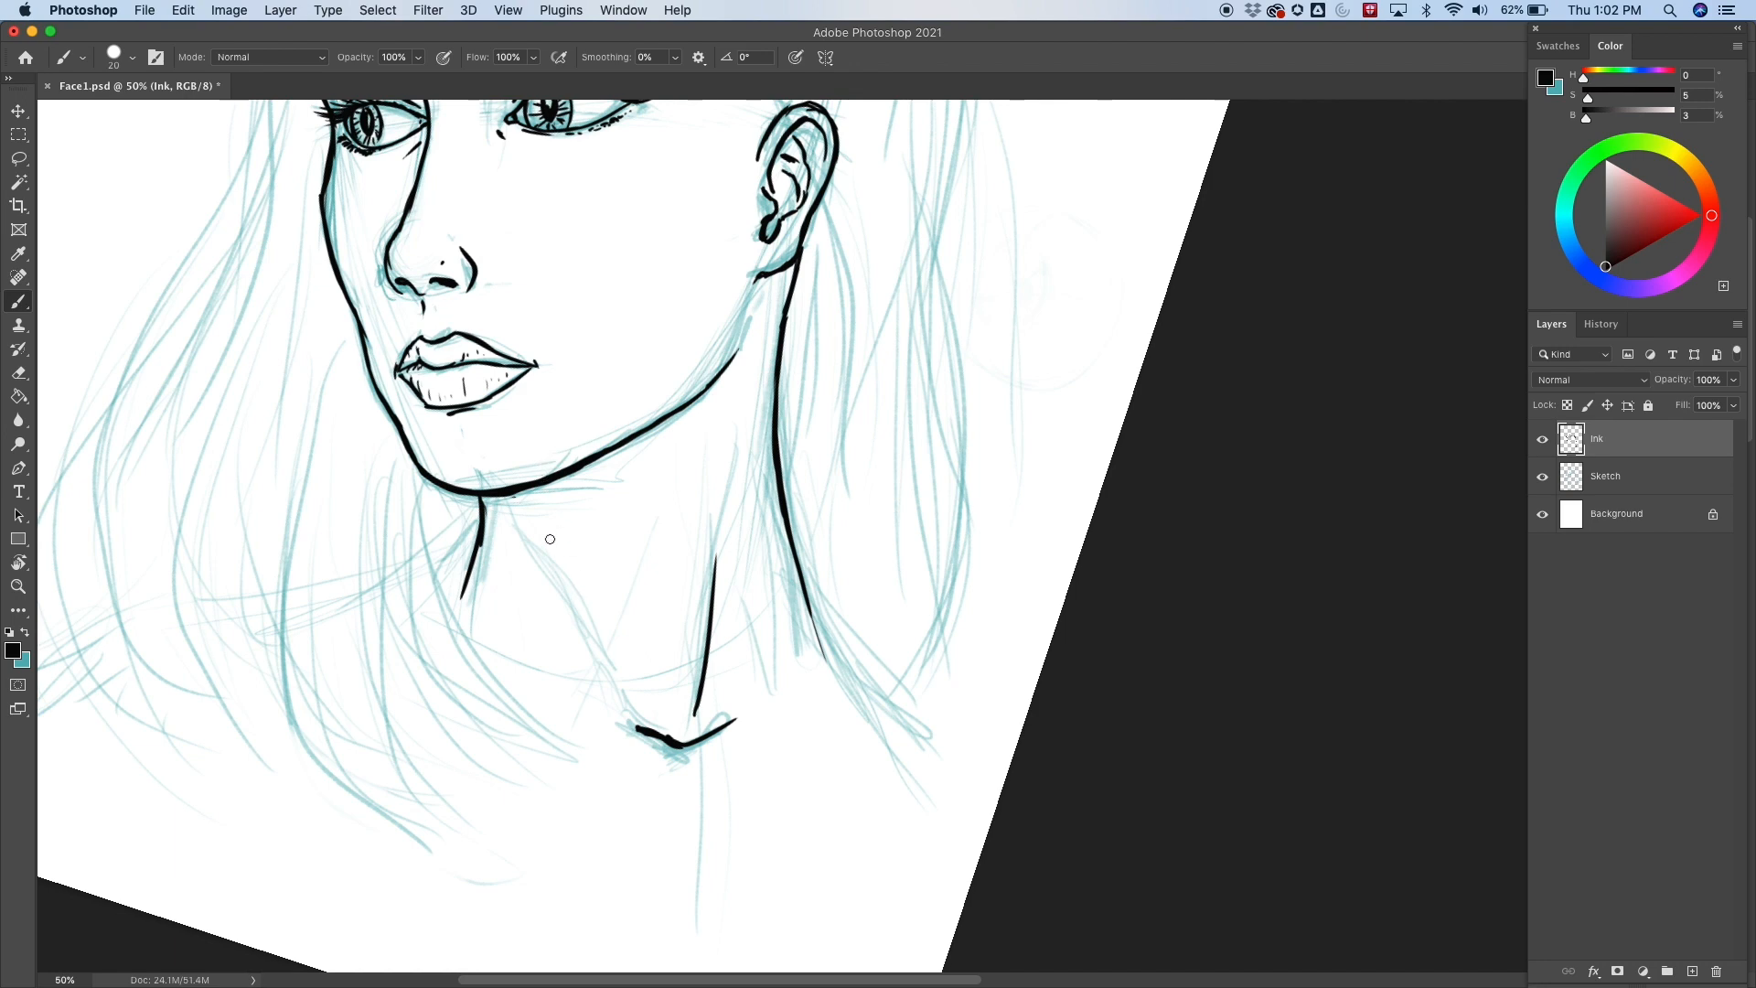
drag(526, 525, 608, 667)
Reset the canvas rotation to 0° and return to the Brush tool at 50% zoom.
key(super+minus)
key(super+minus)
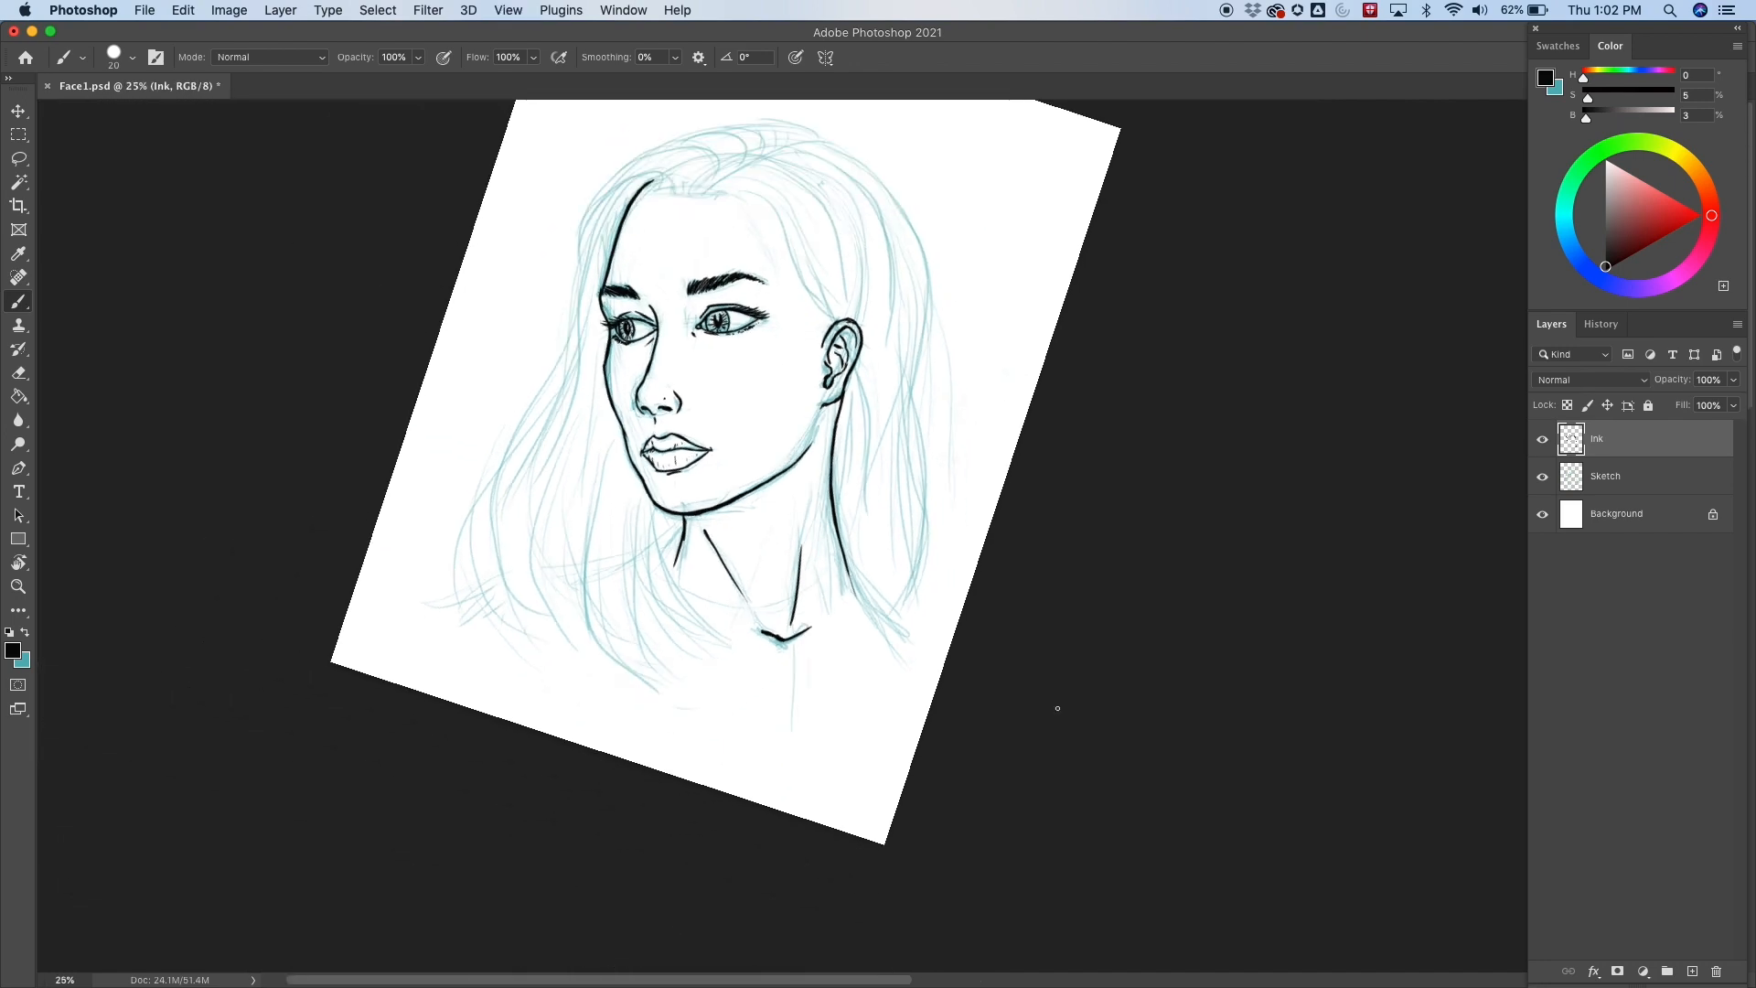
key(r)
click(293, 61)
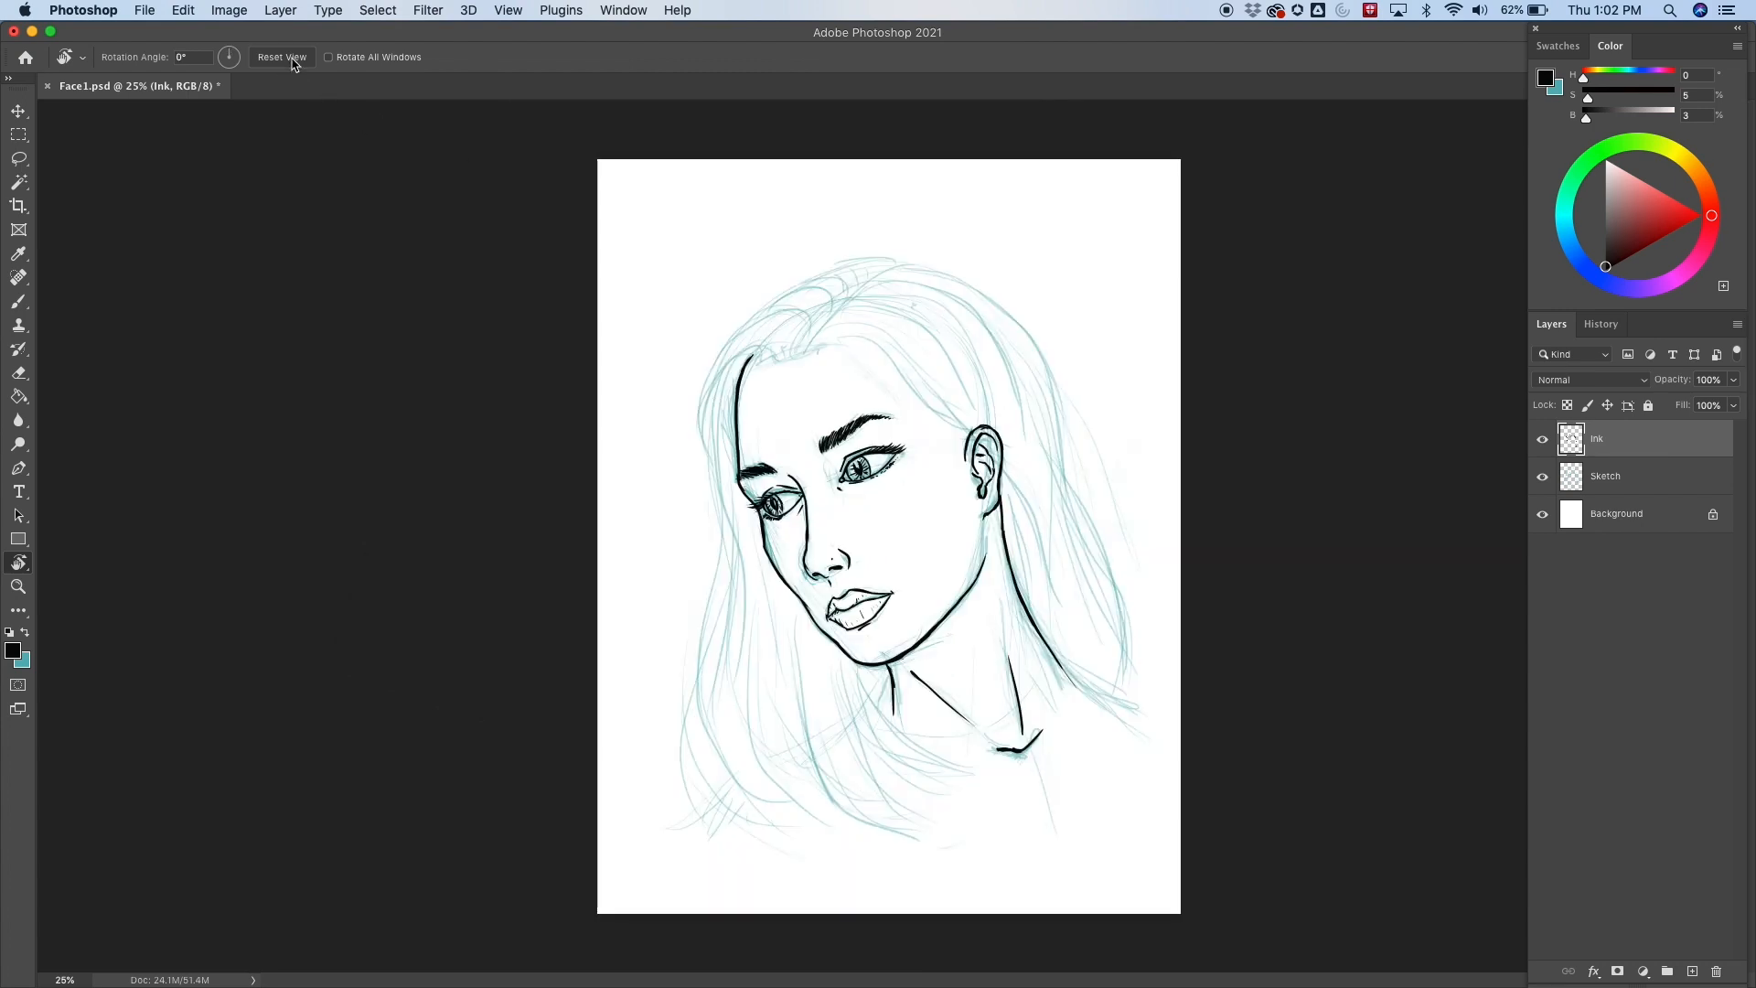
key(super+plus)
key(super+plus)
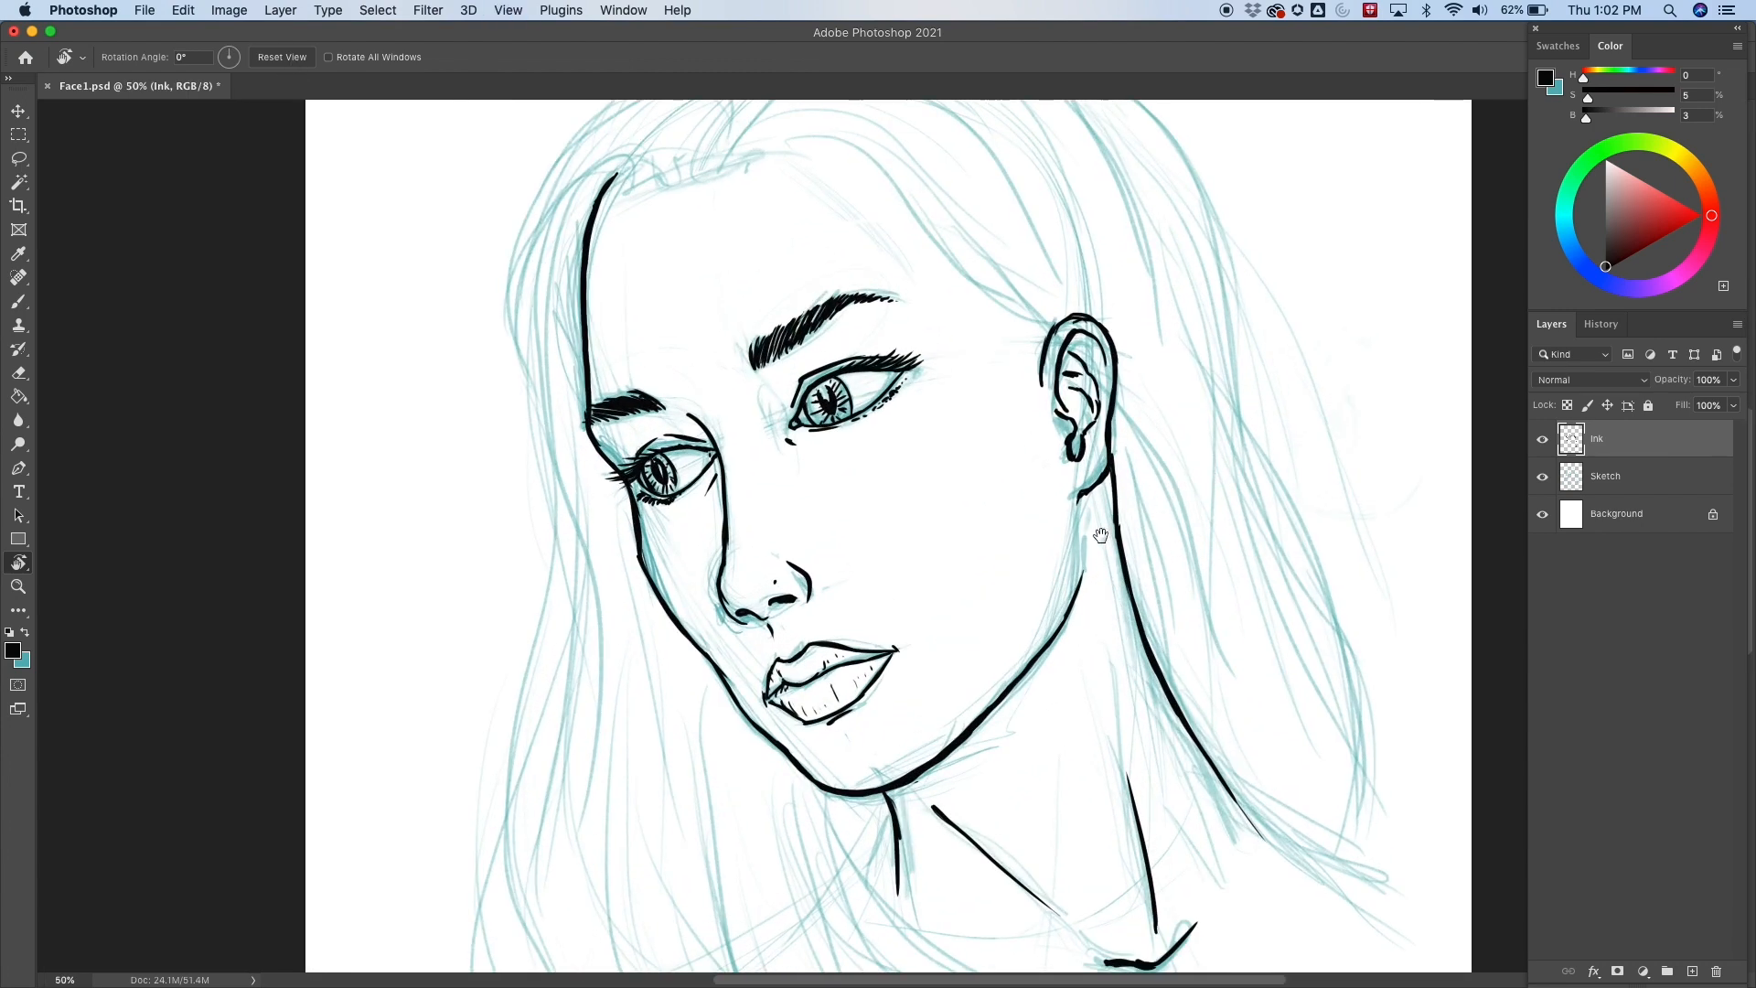
key(b)
scroll(1104, 485, up, 5)
scroll(1103, 484, right, 4)
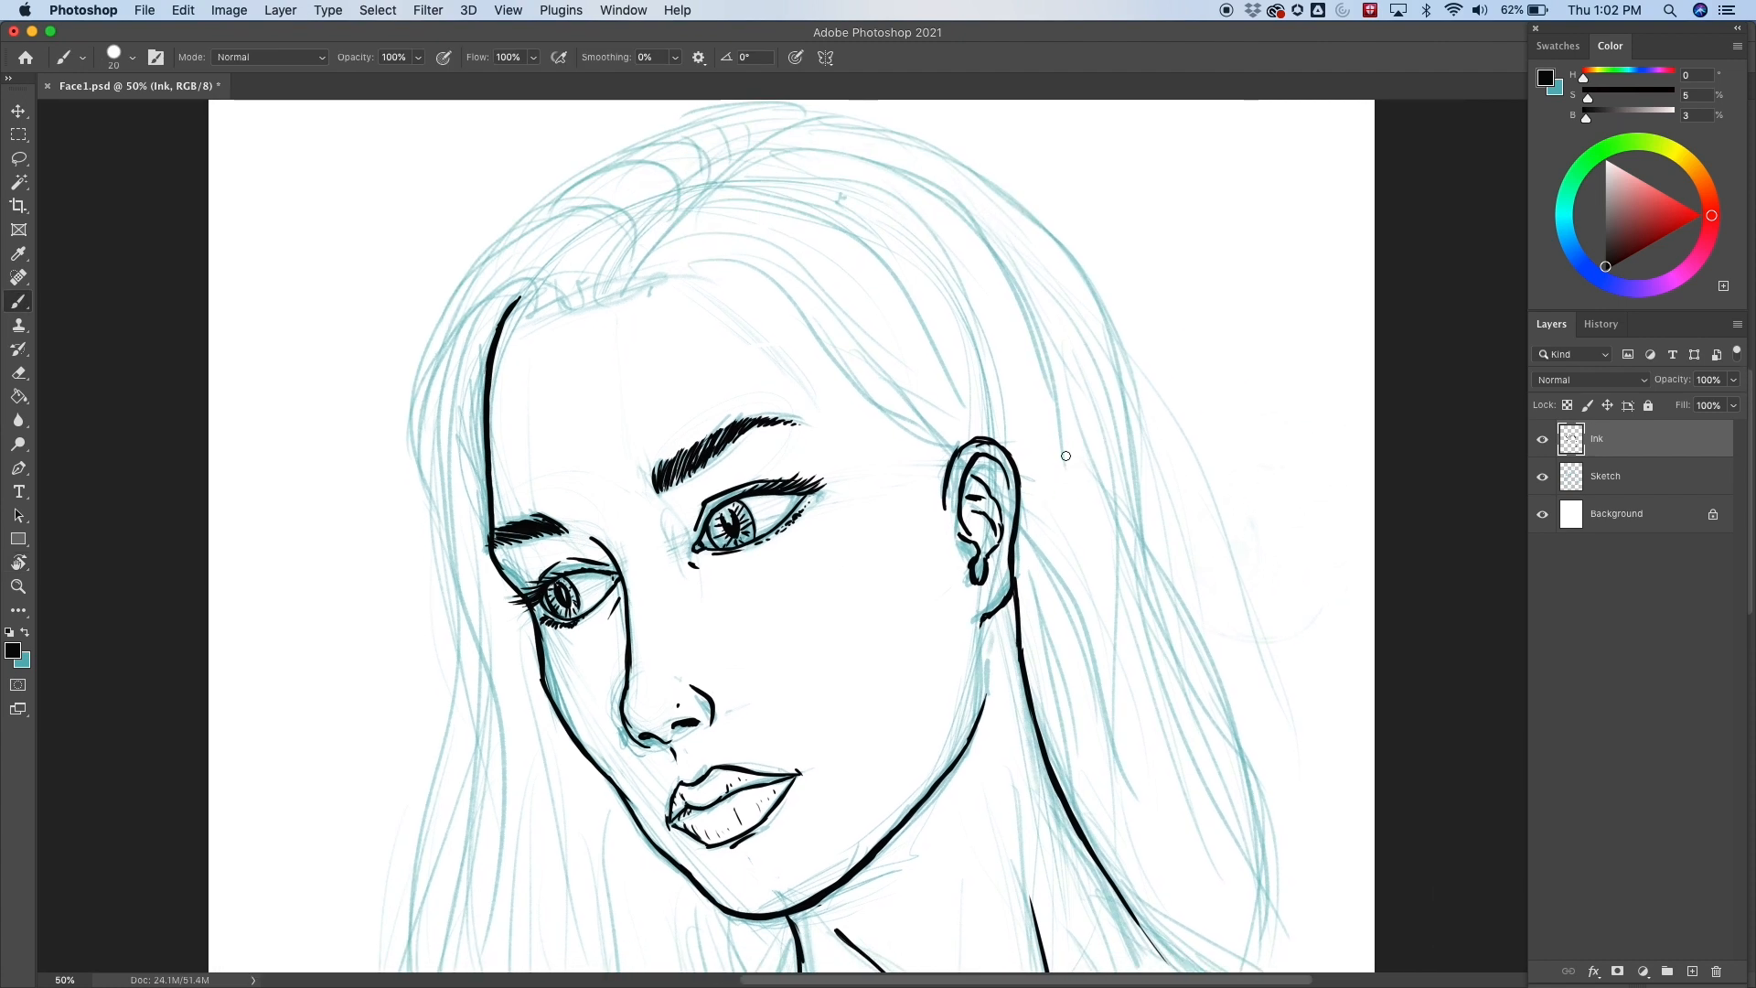
Save the Face1.psd document.
drag(1025, 539, 823, 271)
drag(1027, 576, 1088, 645)
click(145, 11)
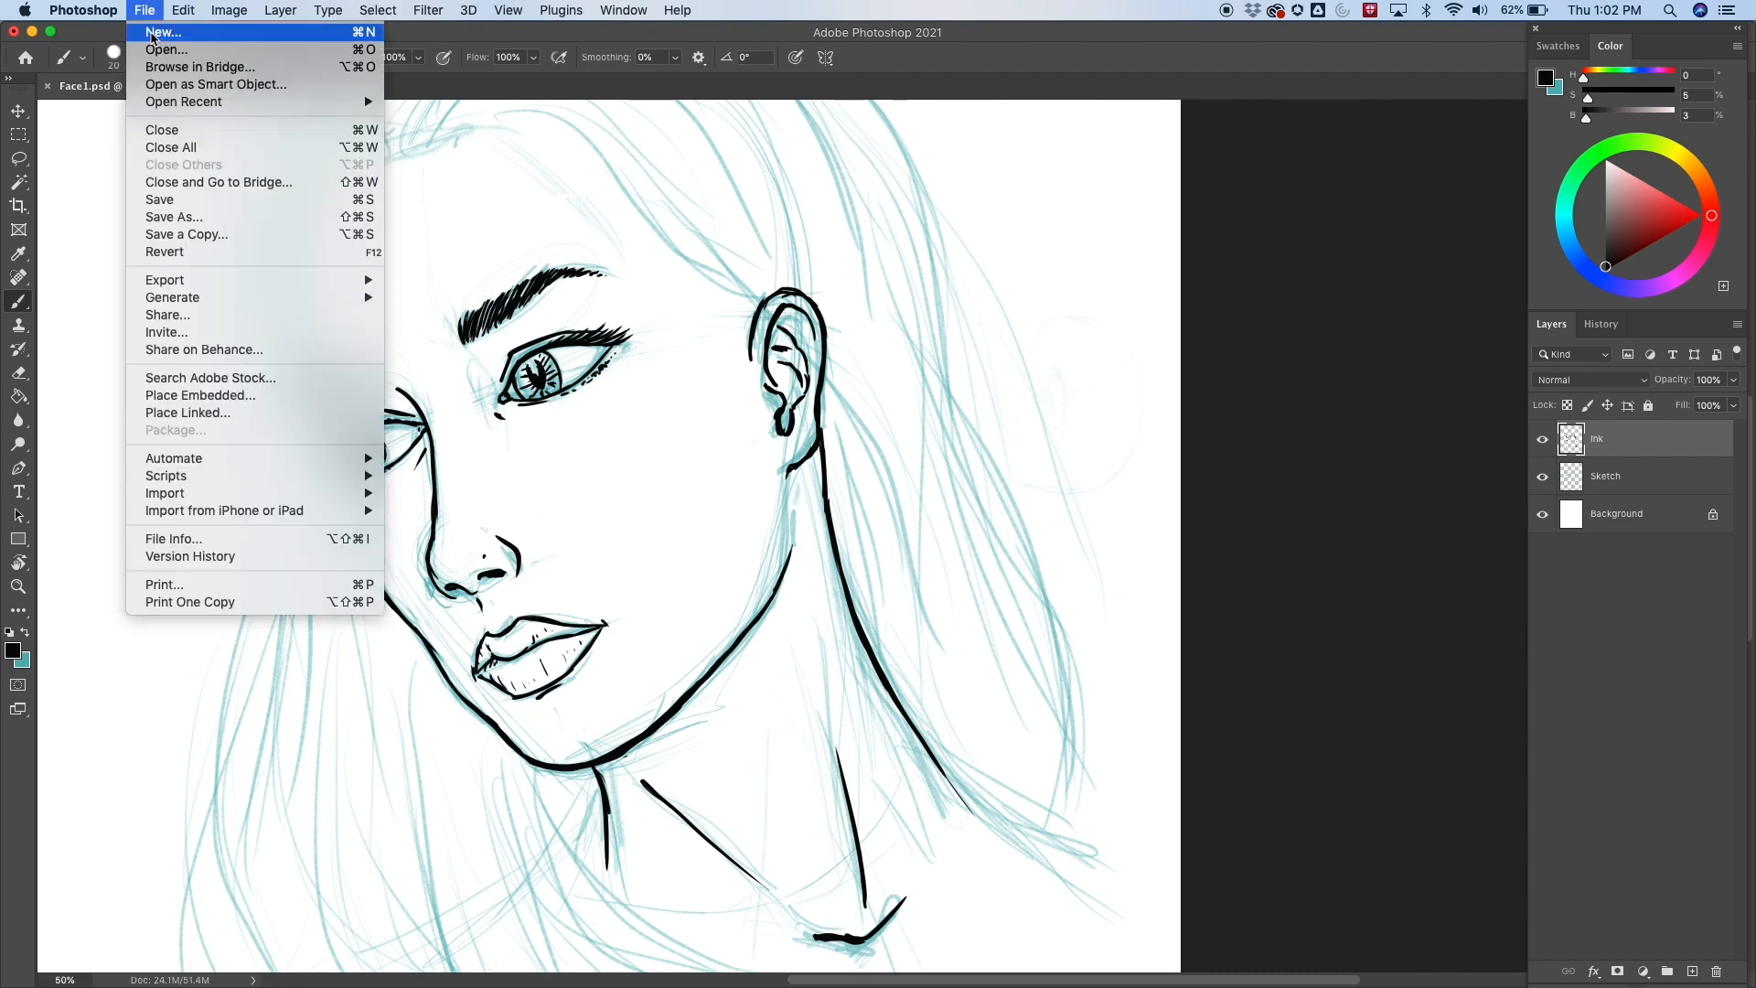
click(186, 209)
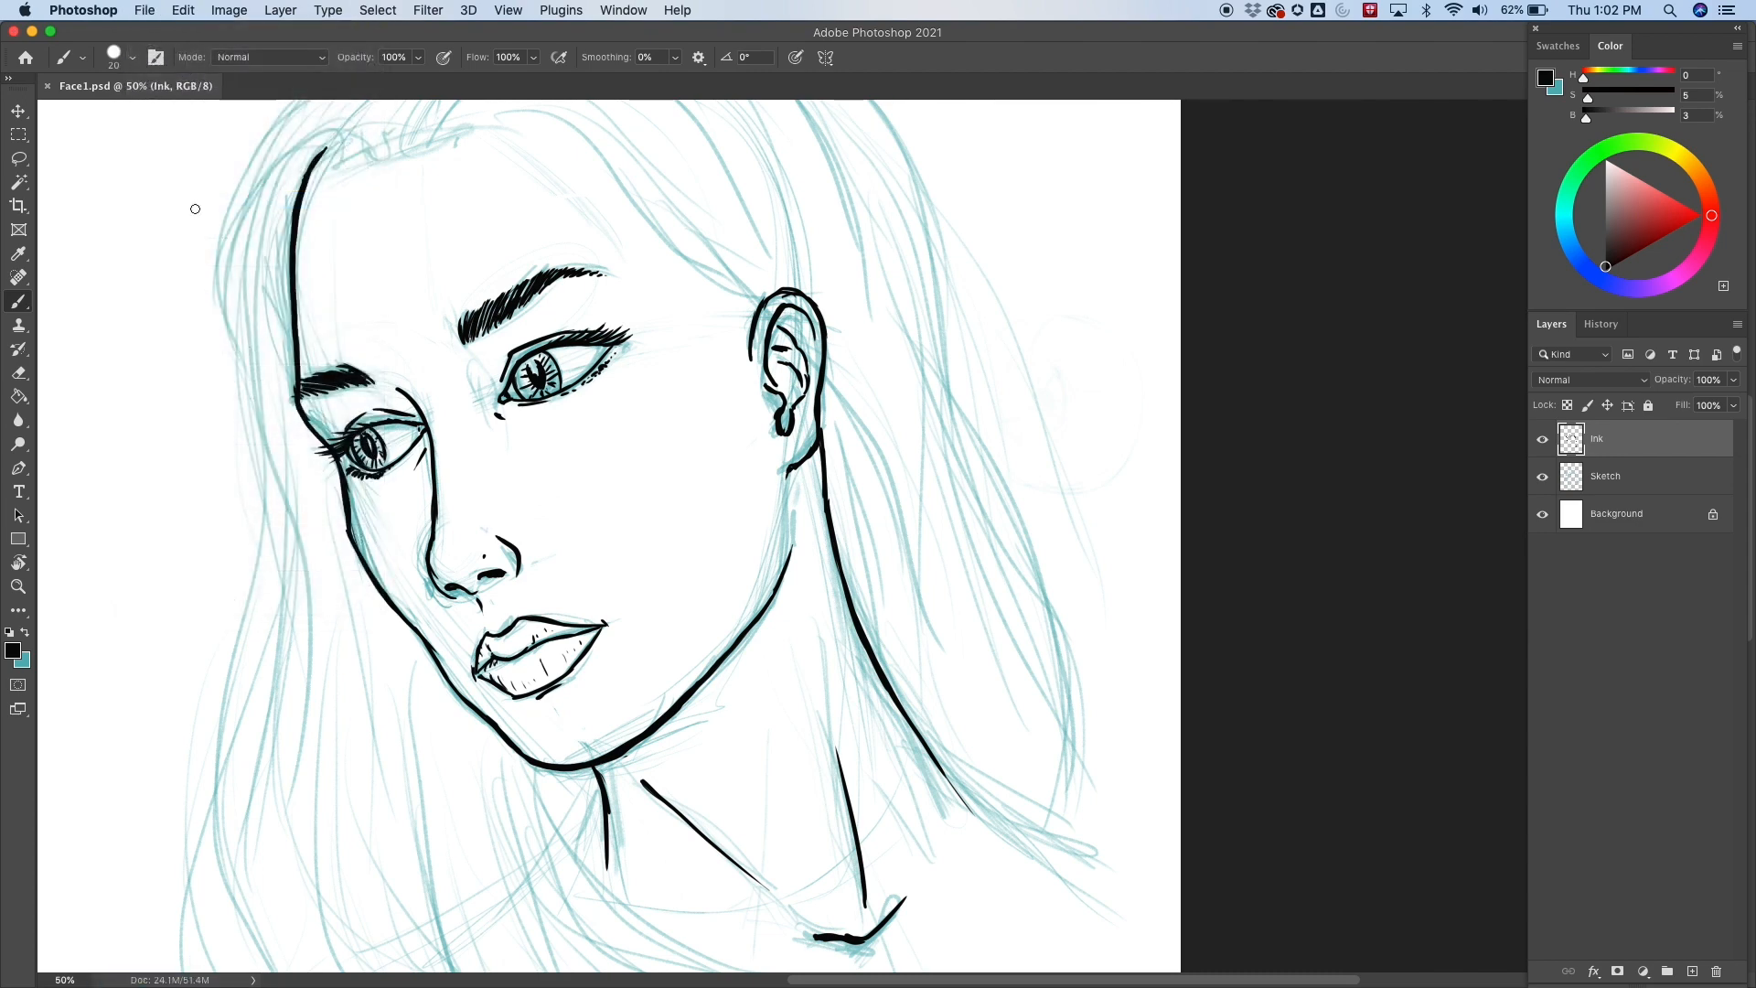
Ink the front hair strands sweeping from the hairline over the far temple, with short root strokes along the forehead.
drag(883, 448, 1102, 572)
mouse_move(572, 279)
mouse_down()
mouse_move(548, 263)
mouse_move(496, 305)
mouse_move(454, 435)
mouse_up()
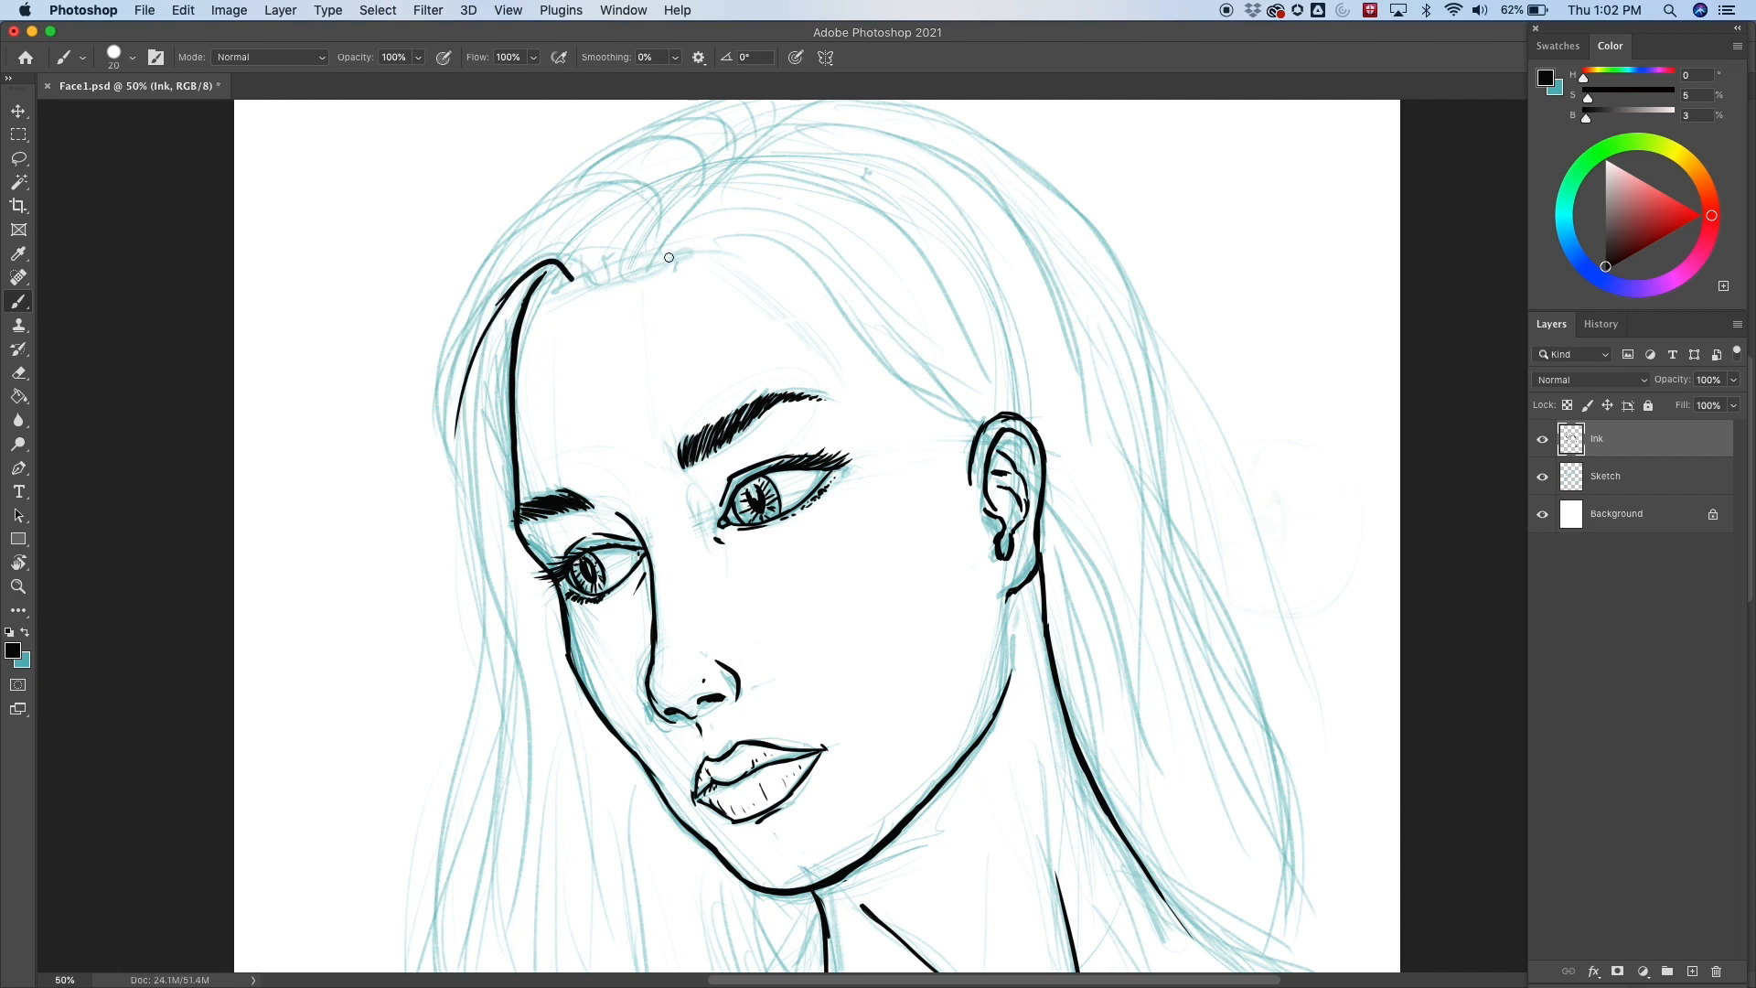
drag(669, 257, 538, 222)
mouse_move(654, 256)
mouse_down()
mouse_move(611, 220)
mouse_move(619, 236)
mouse_move(423, 374)
mouse_up()
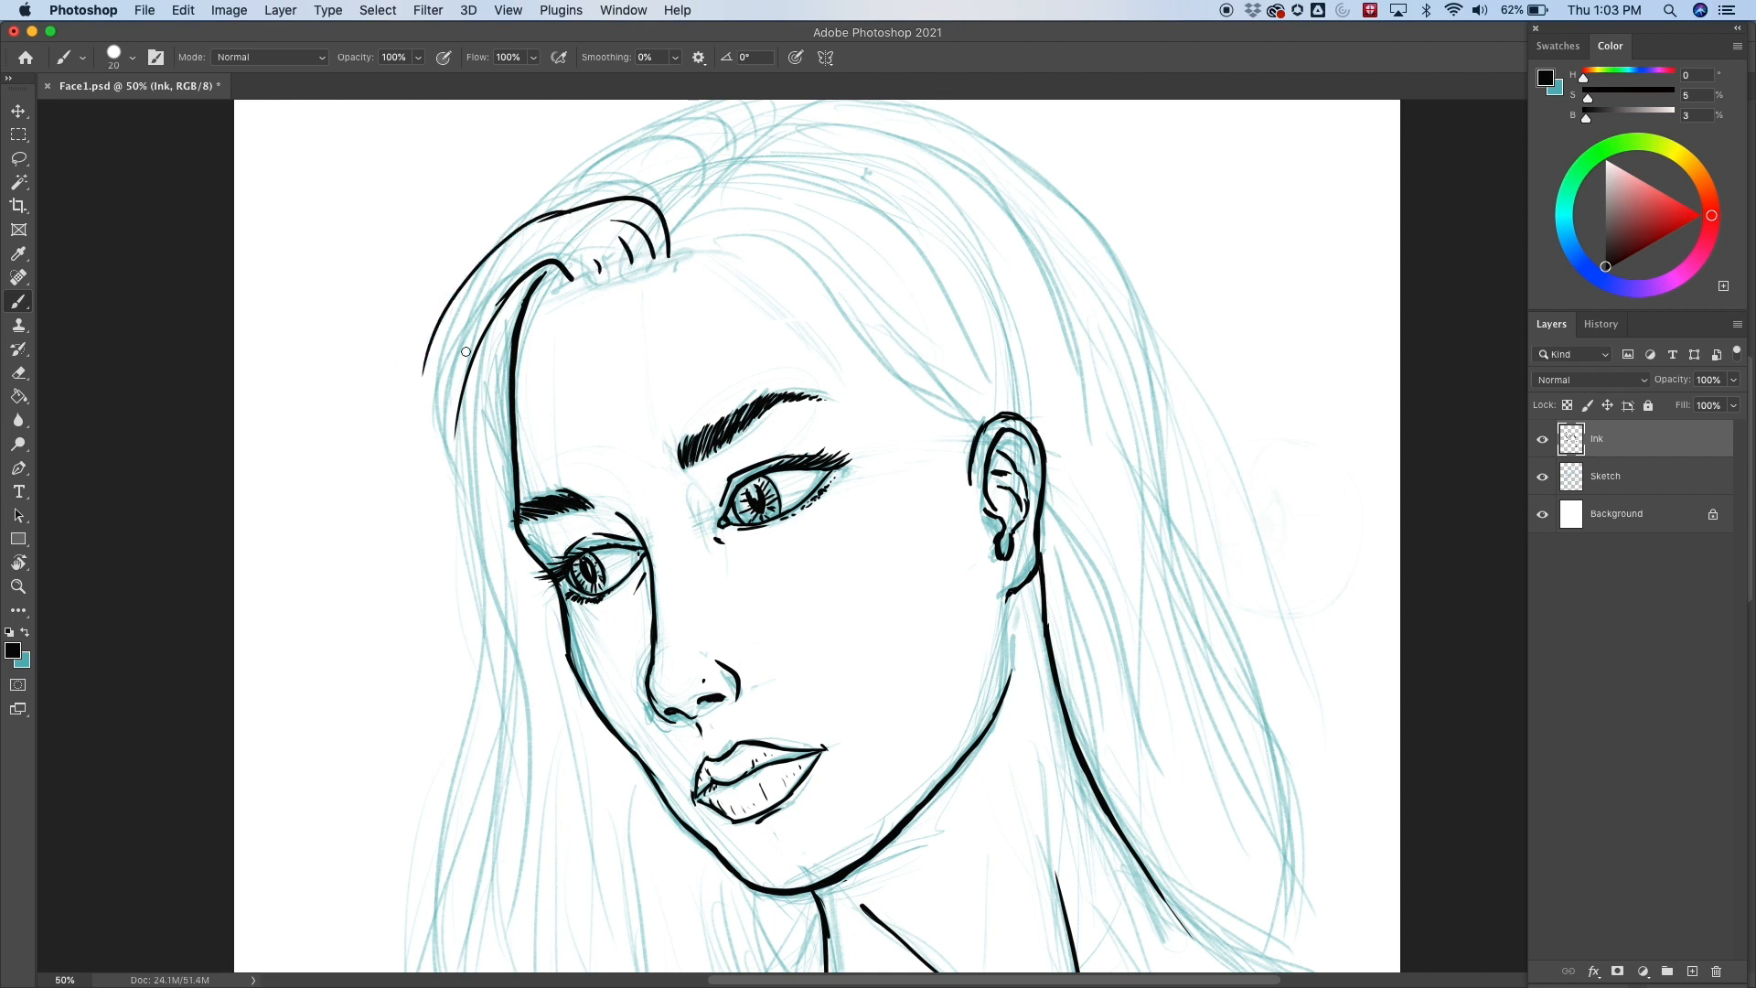
key(super+z)
mouse_move(559, 214)
mouse_down()
mouse_move(519, 233)
mouse_move(447, 420)
mouse_up()
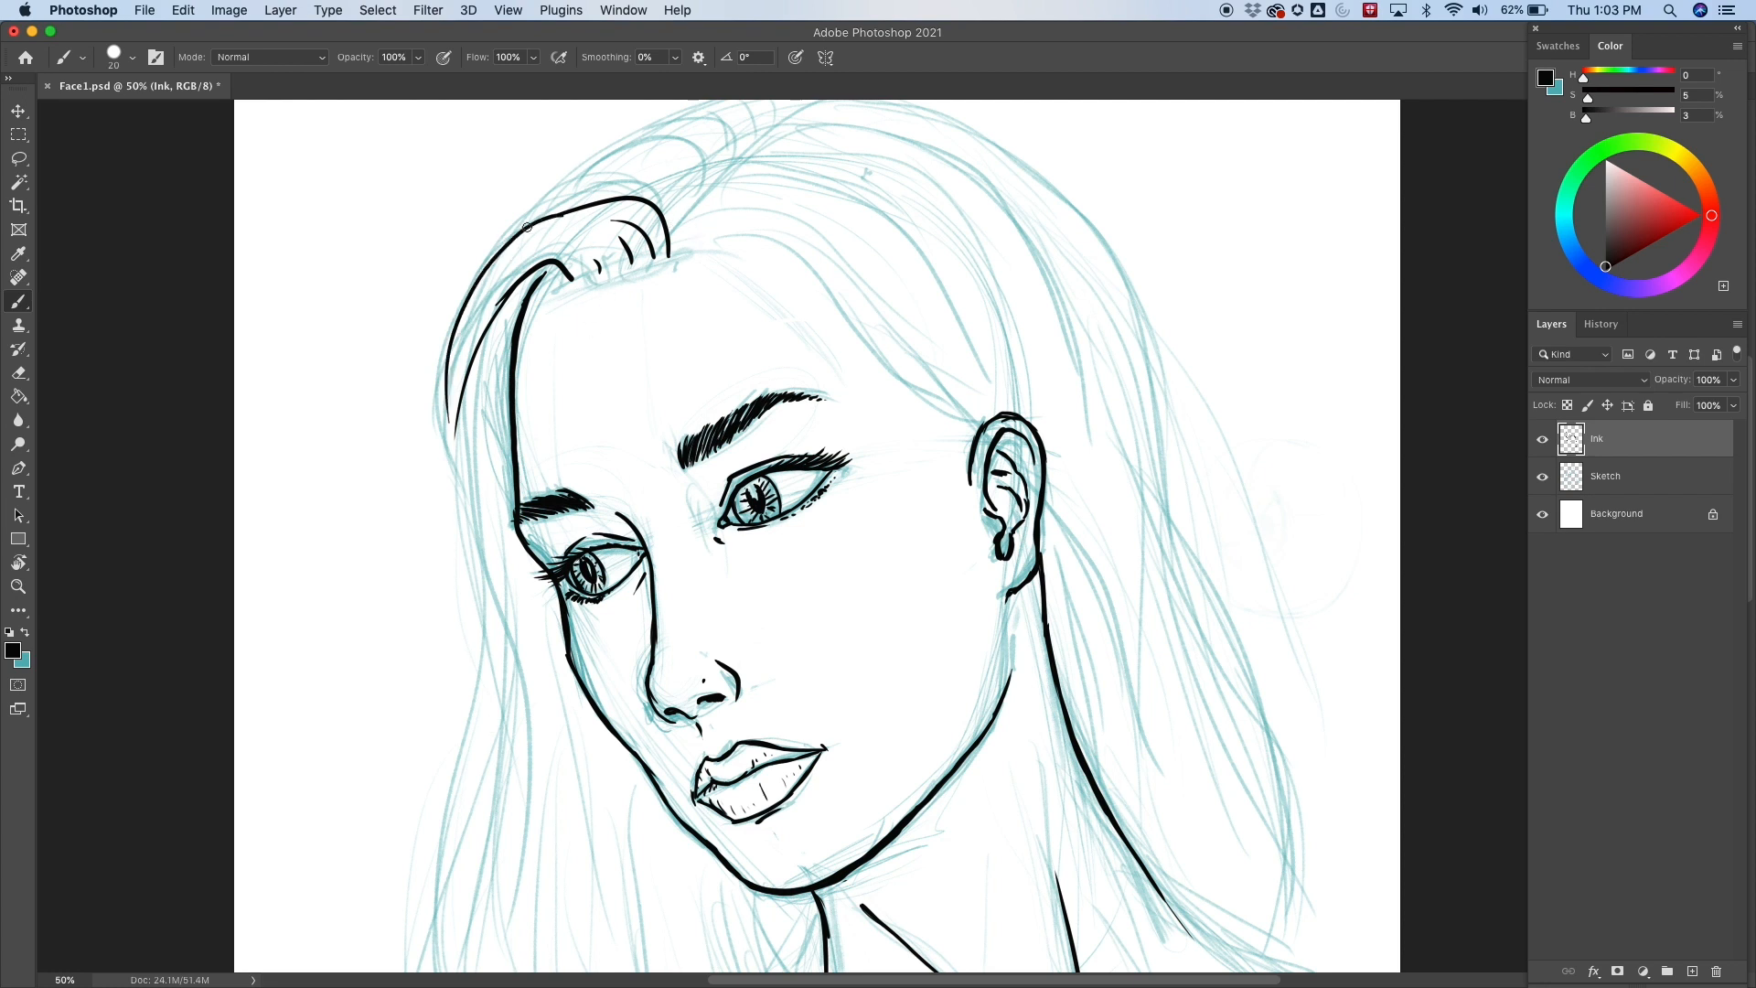
Ink short root strokes beside the parting and draw the parting line from the hairline up towards the crown.
scroll(784, 385, up, 5)
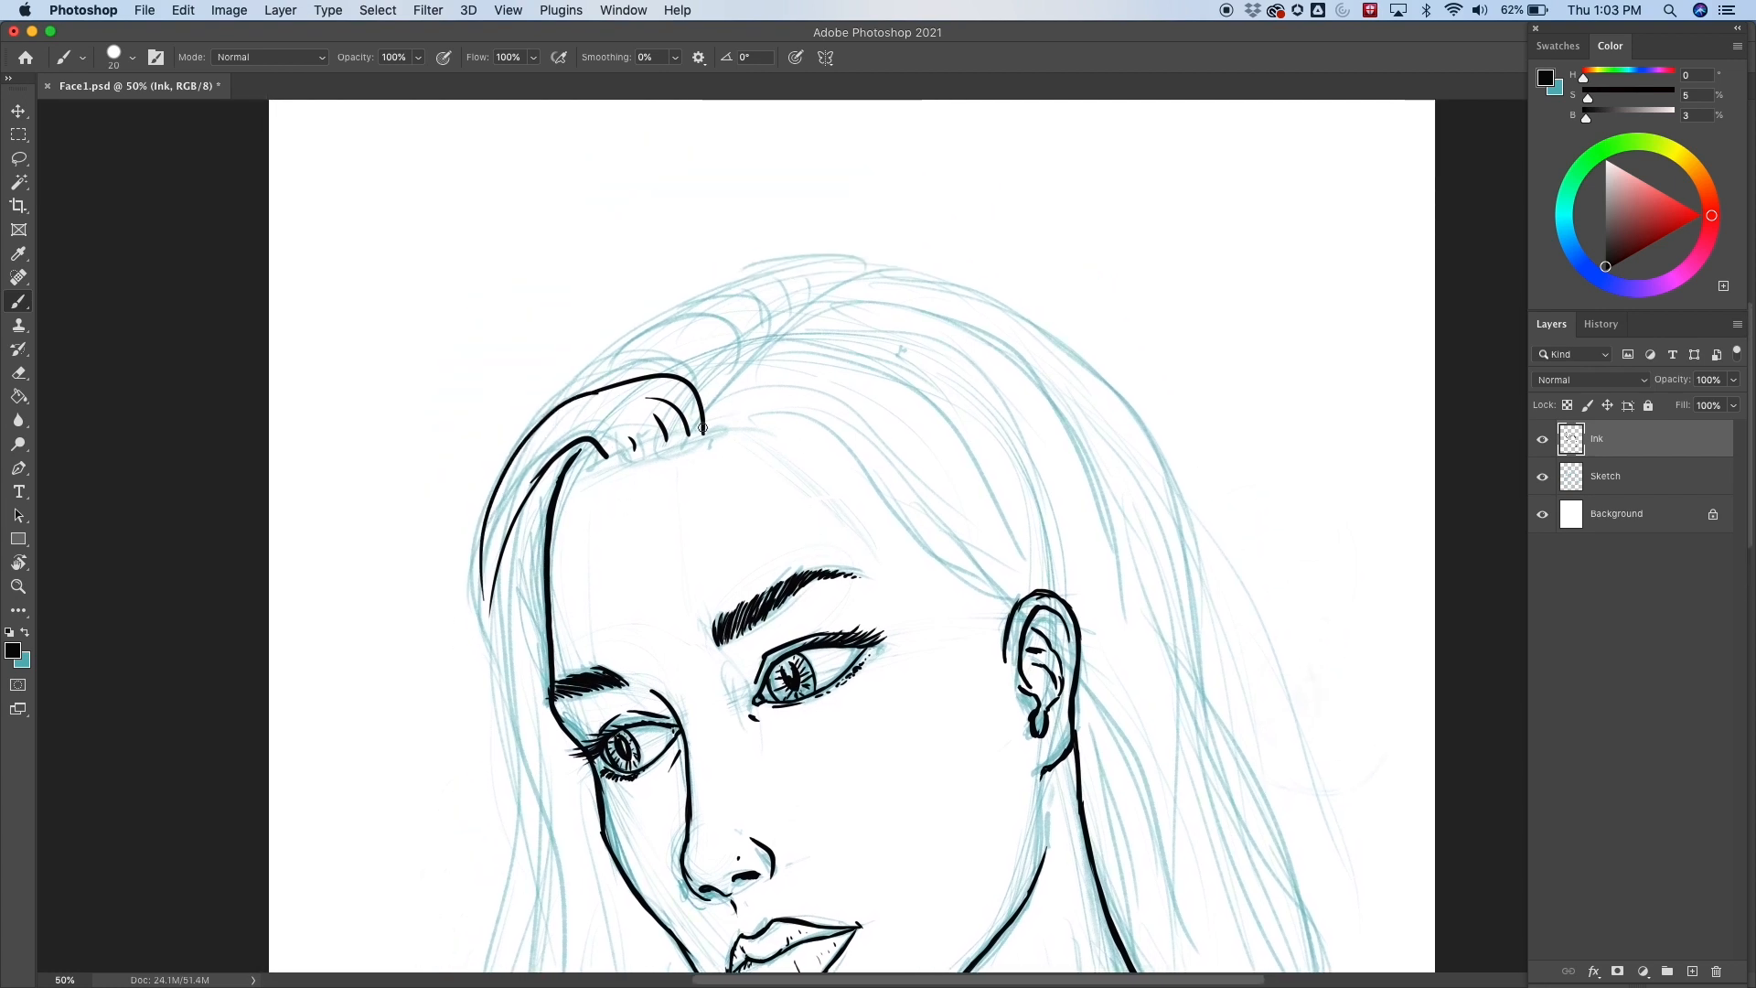
mouse_move(703, 432)
mouse_down()
mouse_move(681, 363)
mouse_move(697, 361)
mouse_up()
drag(702, 426, 780, 327)
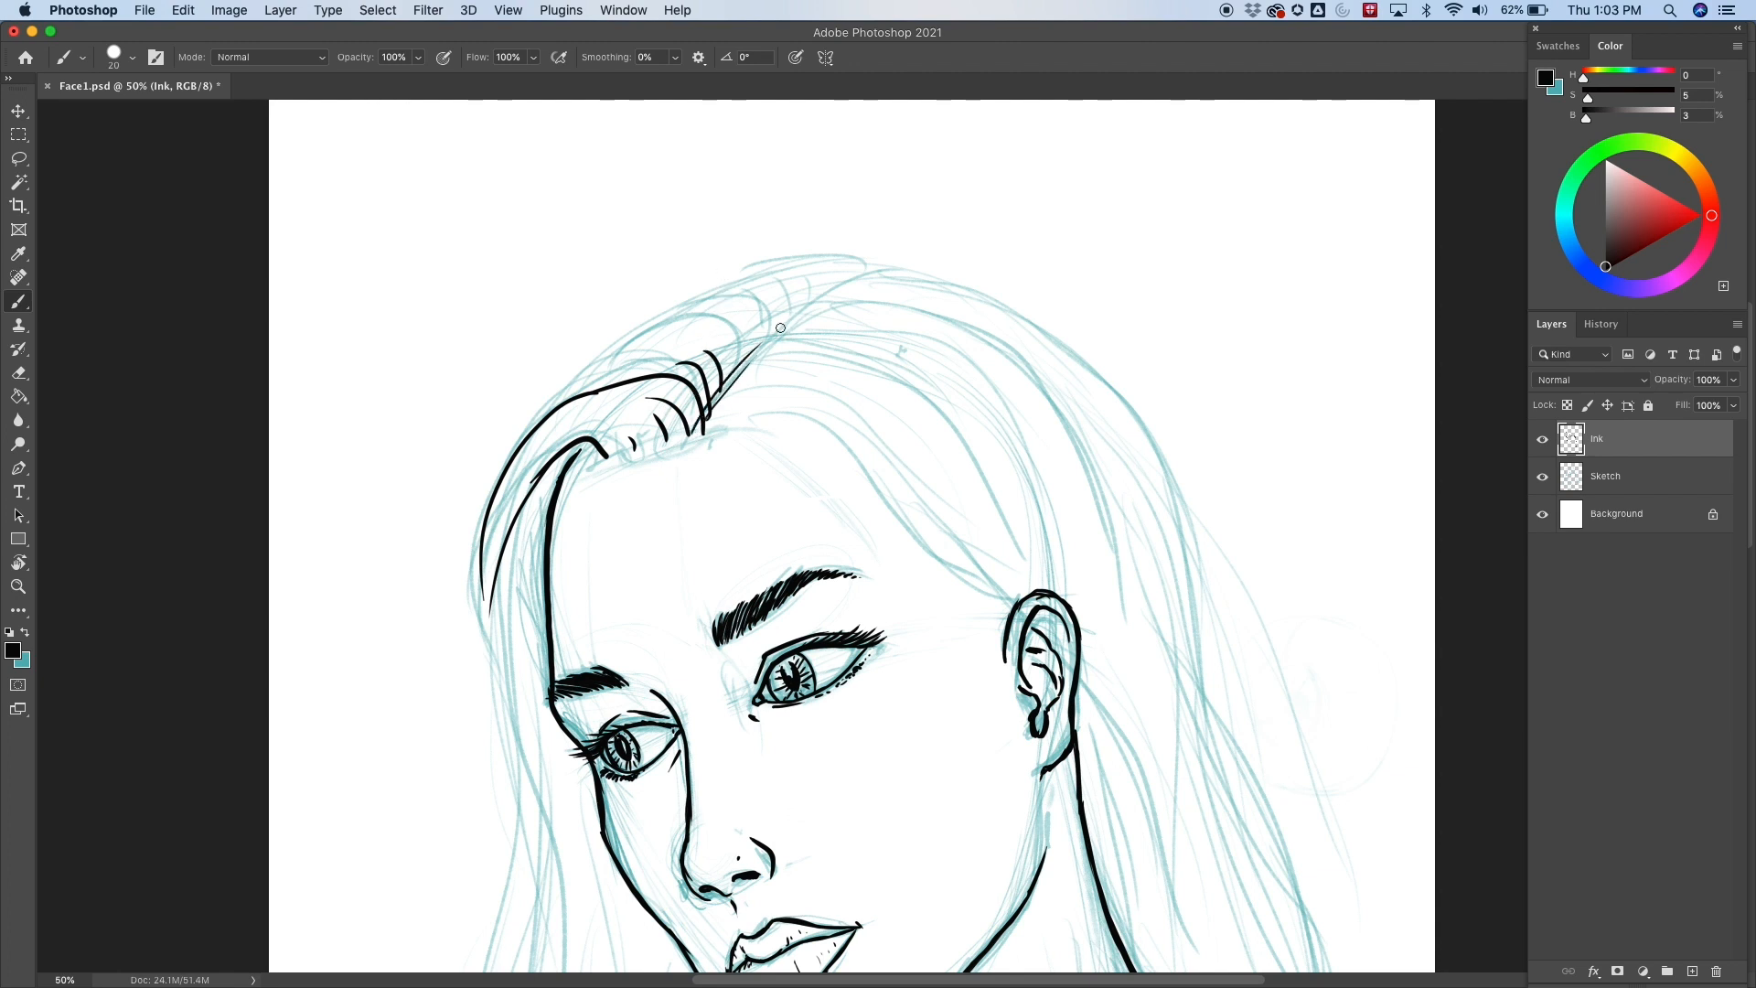
drag(702, 426, 842, 291)
drag(713, 404, 750, 329)
Ink the curved upper hair contours sweeping over the crown on the far side of the parting.
mouse_move(534, 437)
mouse_down()
mouse_move(784, 300)
mouse_move(641, 330)
mouse_up()
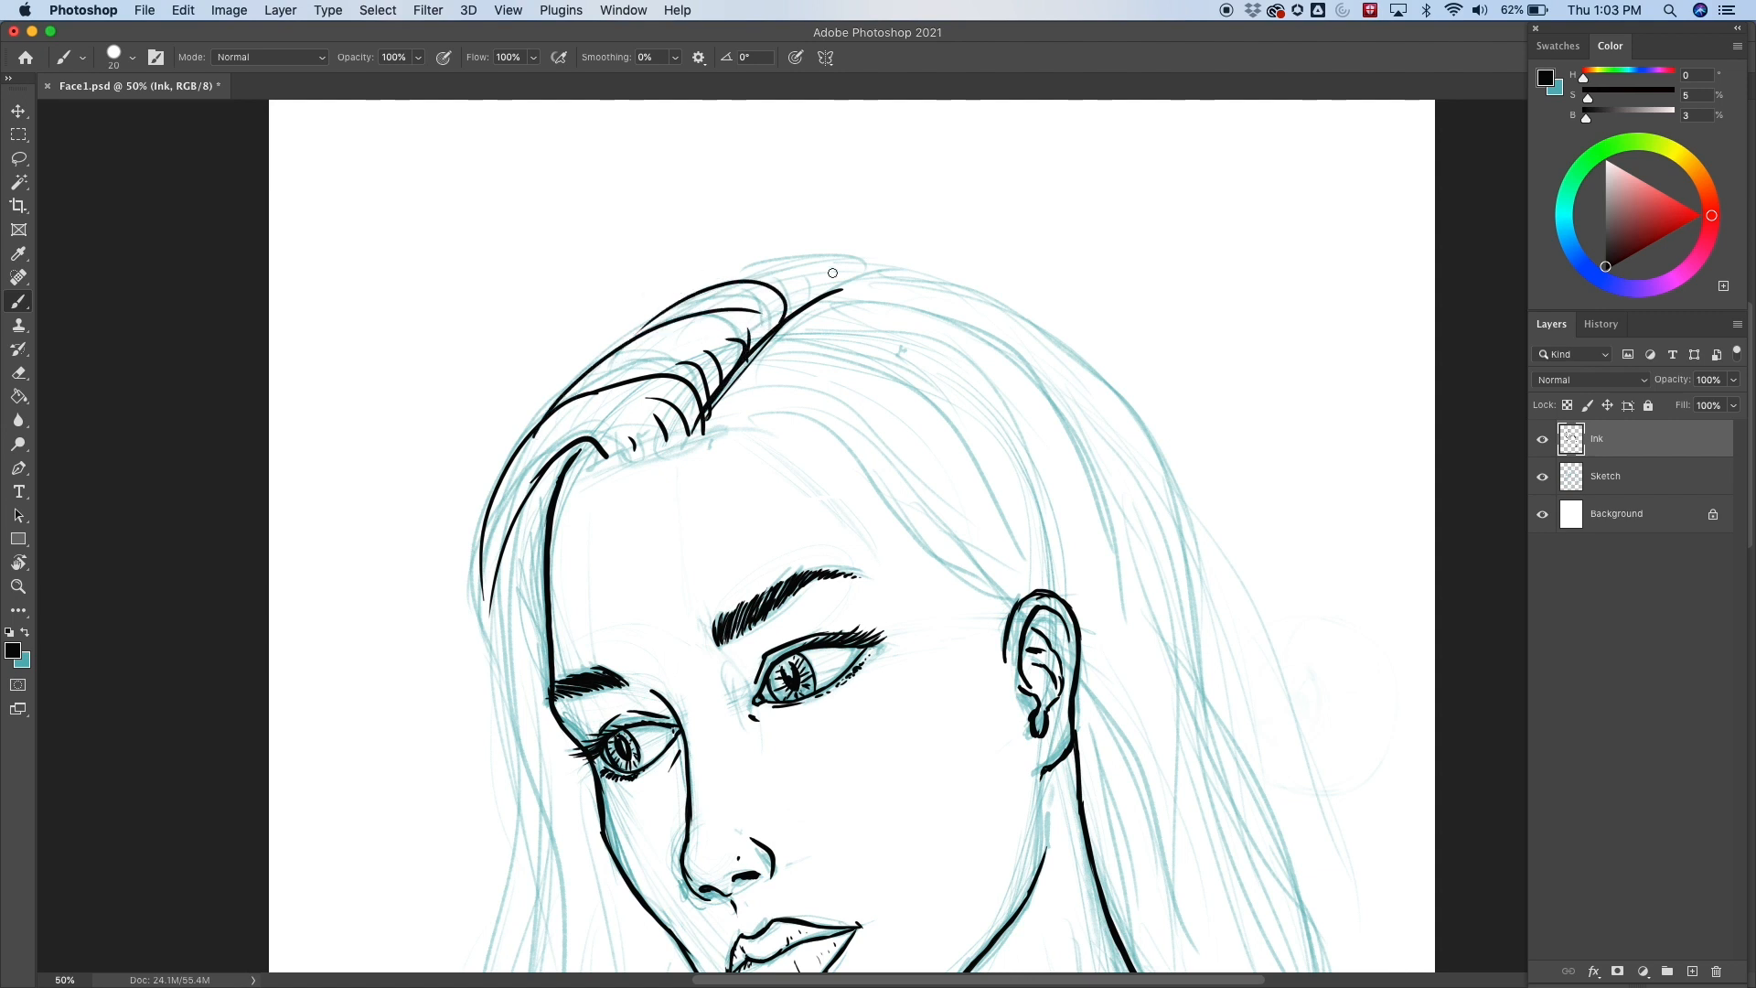
drag(825, 294, 696, 301)
drag(841, 291, 752, 266)
Ink two long wavy strands falling beside the far cheek to below chin level.
mouse_move(868, 522)
mouse_down()
mouse_move(882, 266)
mouse_move(866, 259)
mouse_up()
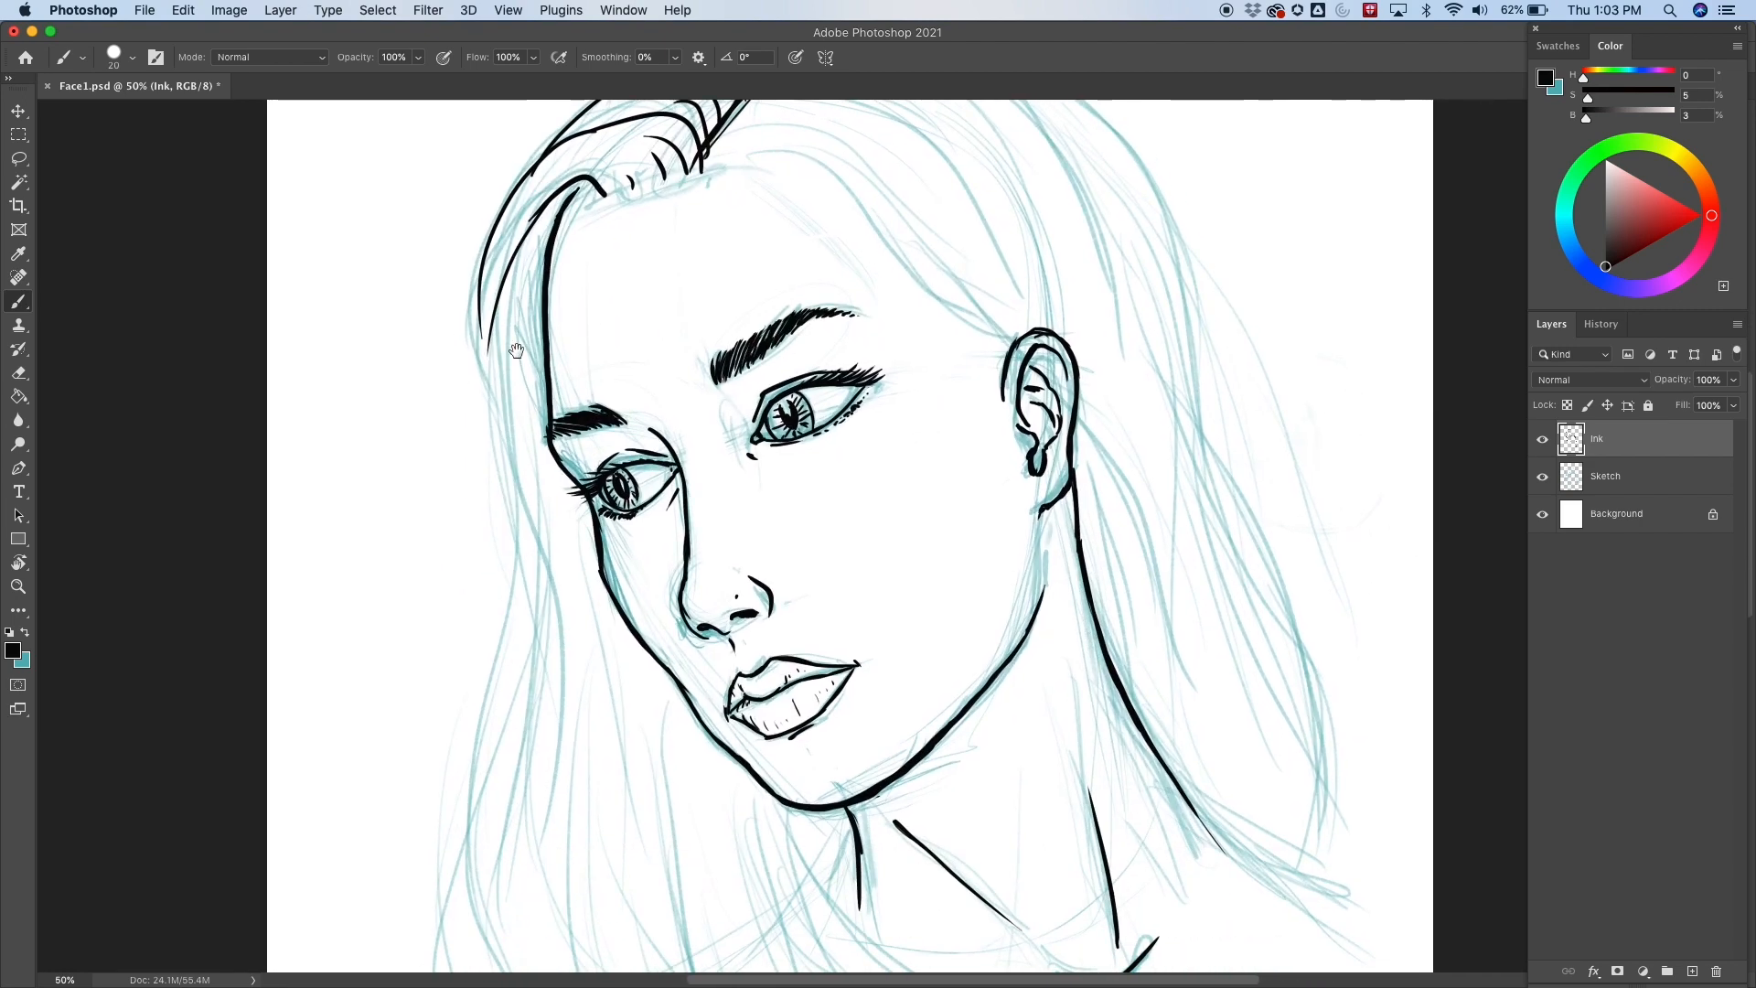
drag(604, 401, 590, 335)
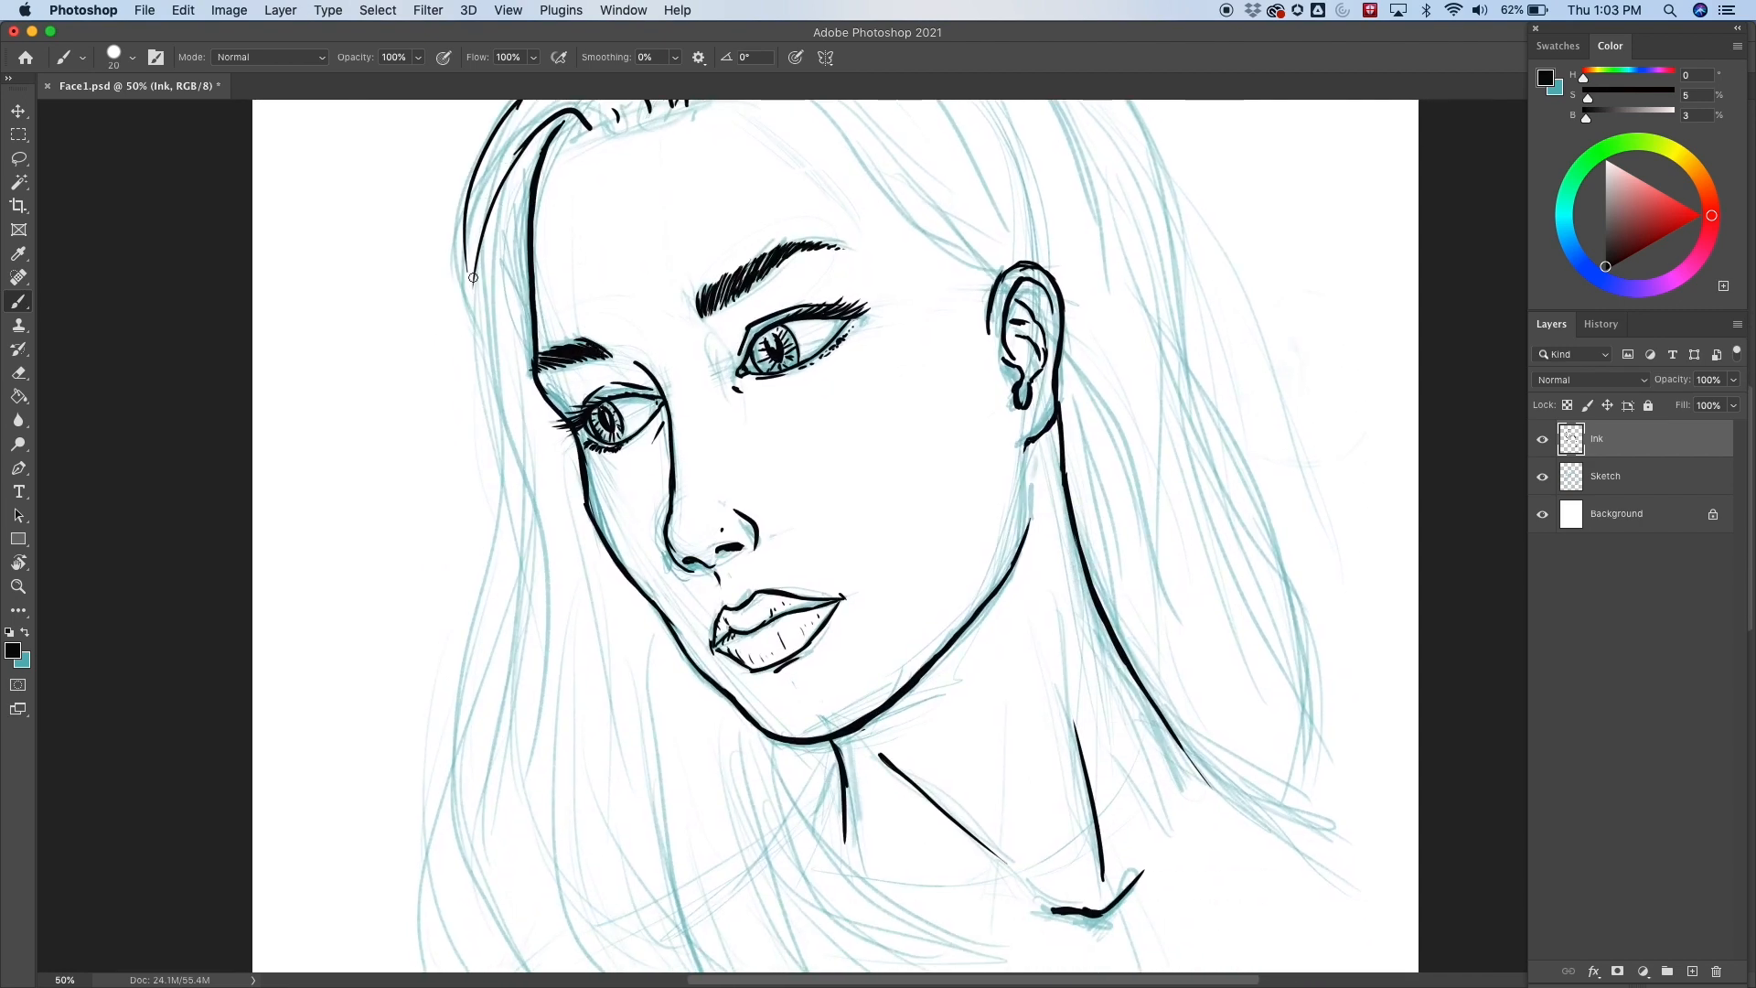
mouse_move(505, 167)
mouse_down()
mouse_move(486, 415)
mouse_move(525, 565)
mouse_up()
drag(784, 474, 834, 350)
drag(561, 389, 552, 686)
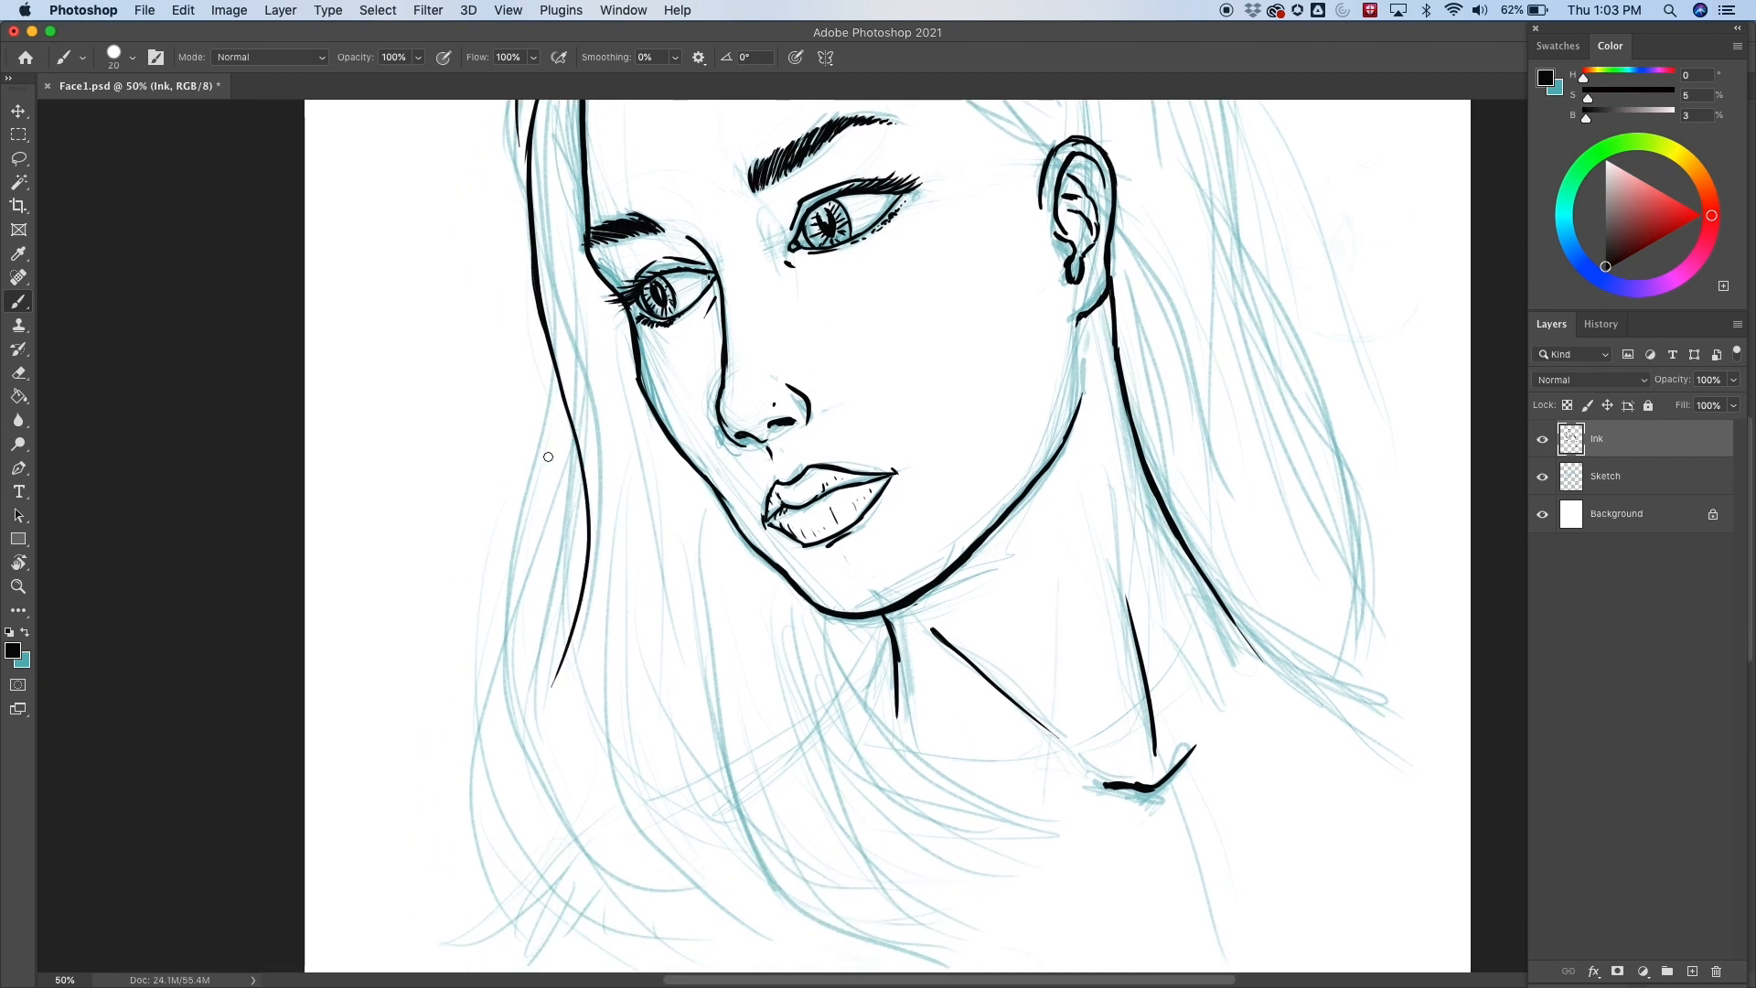
mouse_move(549, 169)
mouse_down()
mouse_move(620, 434)
mouse_move(619, 709)
mouse_up()
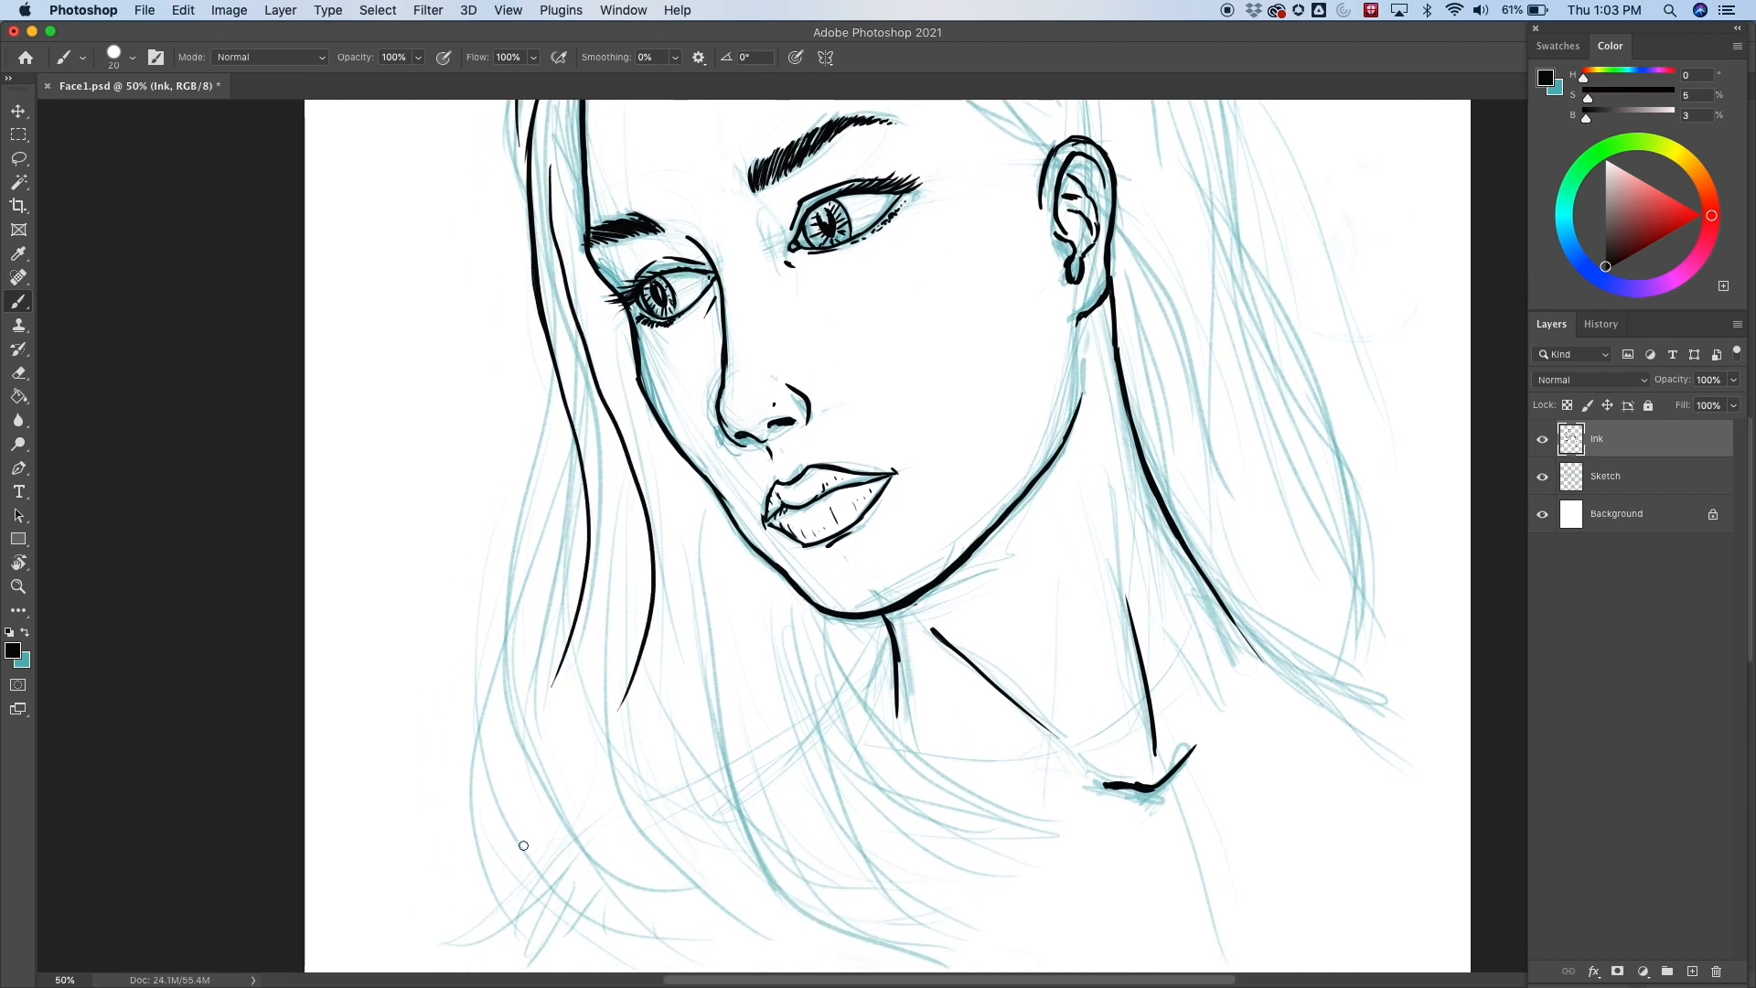
Ink a thin strand from the hairline down past the far temple and extend the outer hair edge beside it.
scroll(577, 445, up, 5)
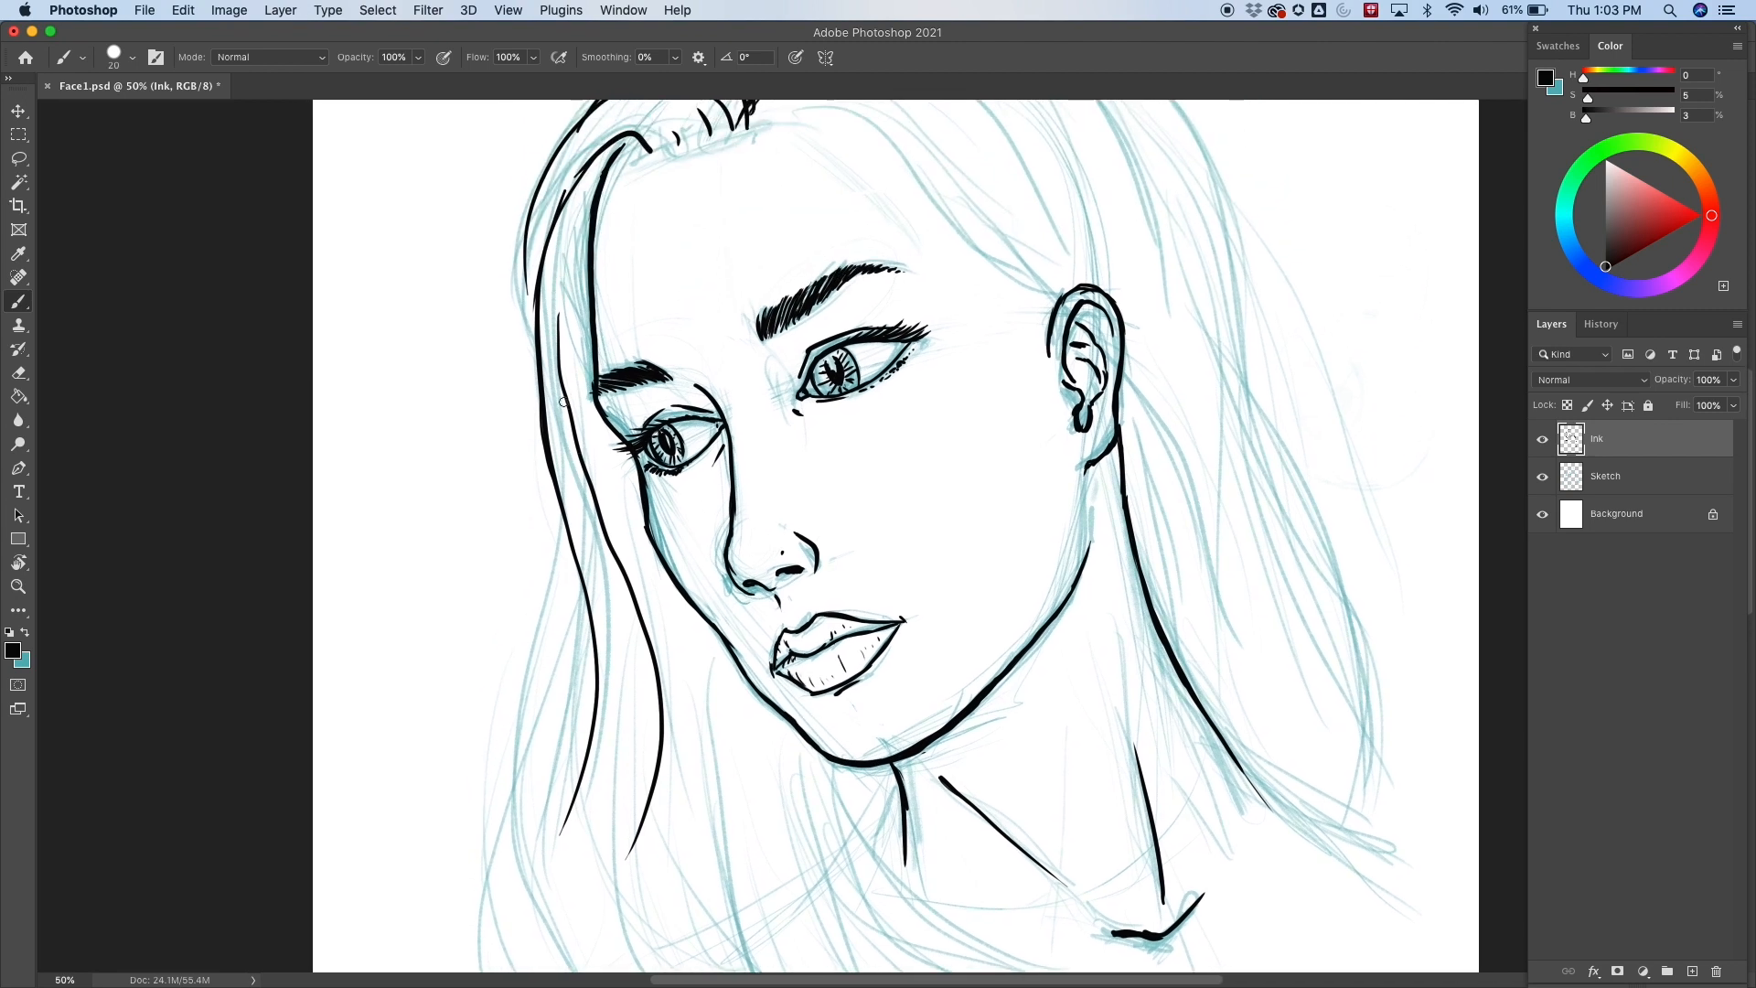
drag(564, 402, 560, 223)
key(ctrl+z)
mouse_move(564, 399)
mouse_down()
mouse_move(582, 210)
mouse_move(559, 444)
mouse_up()
key(ctrl+z)
drag(590, 200, 572, 478)
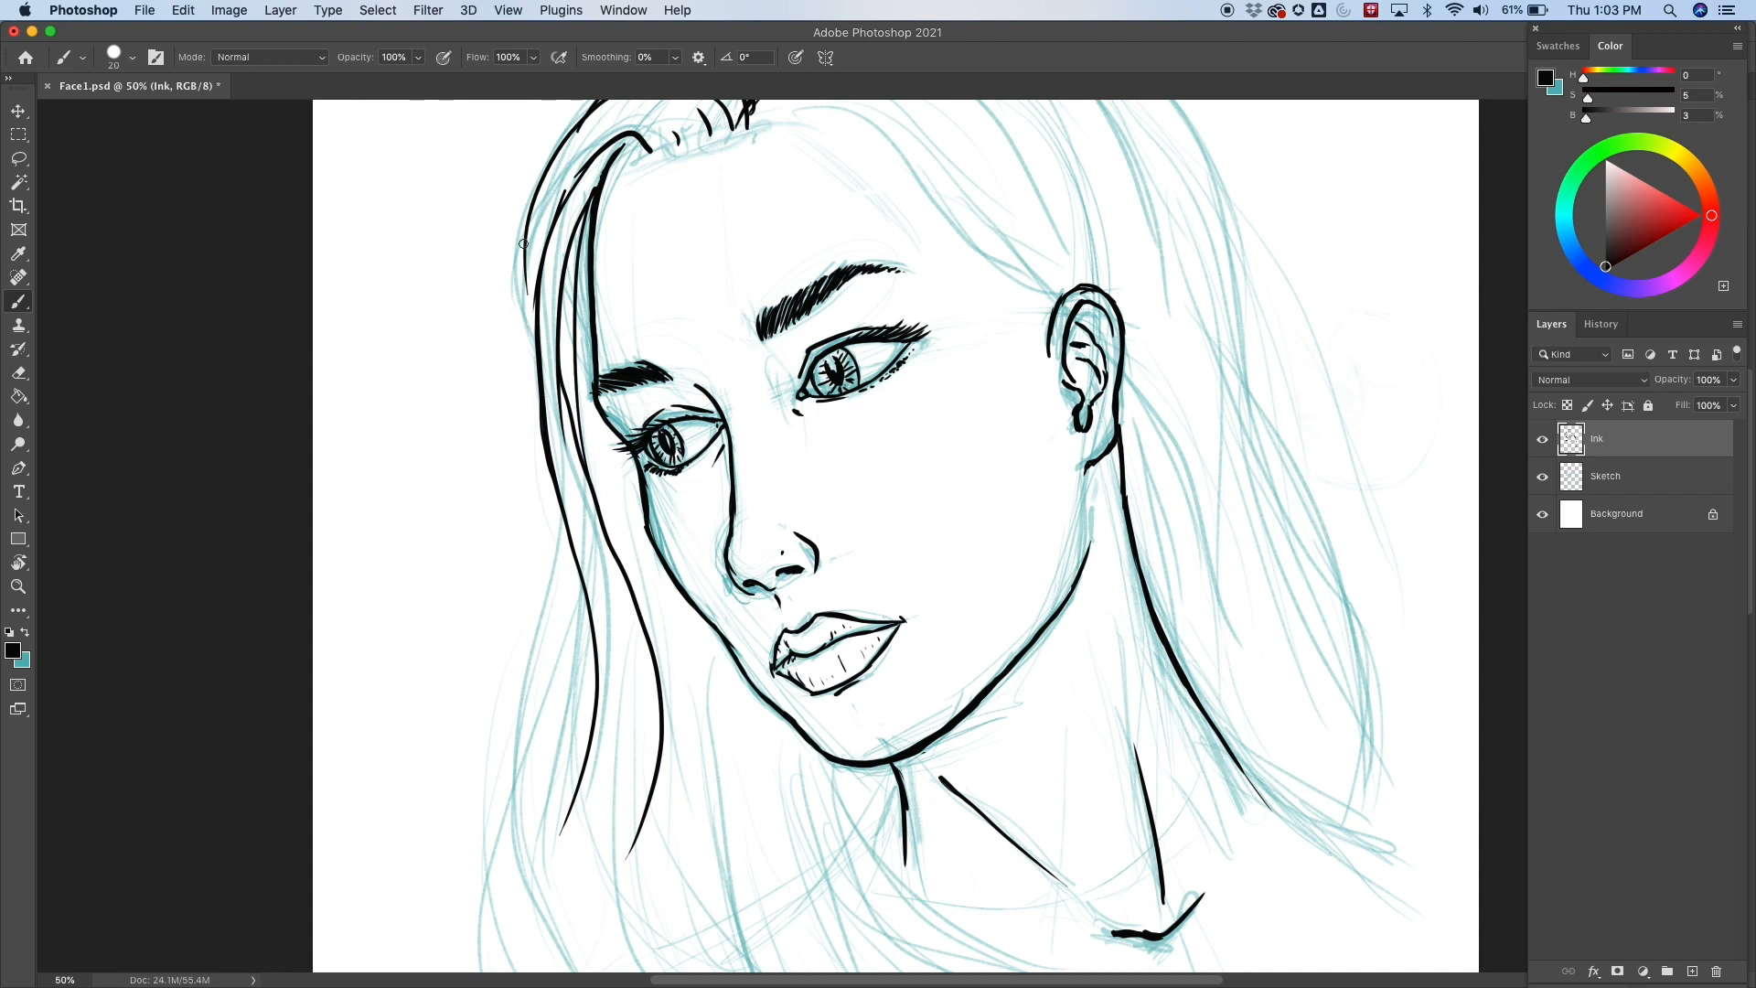
drag(523, 244, 542, 453)
Ink the long outer strand down to the hair ends on the far side and a curved strand inside it.
scroll(633, 767, down, 5)
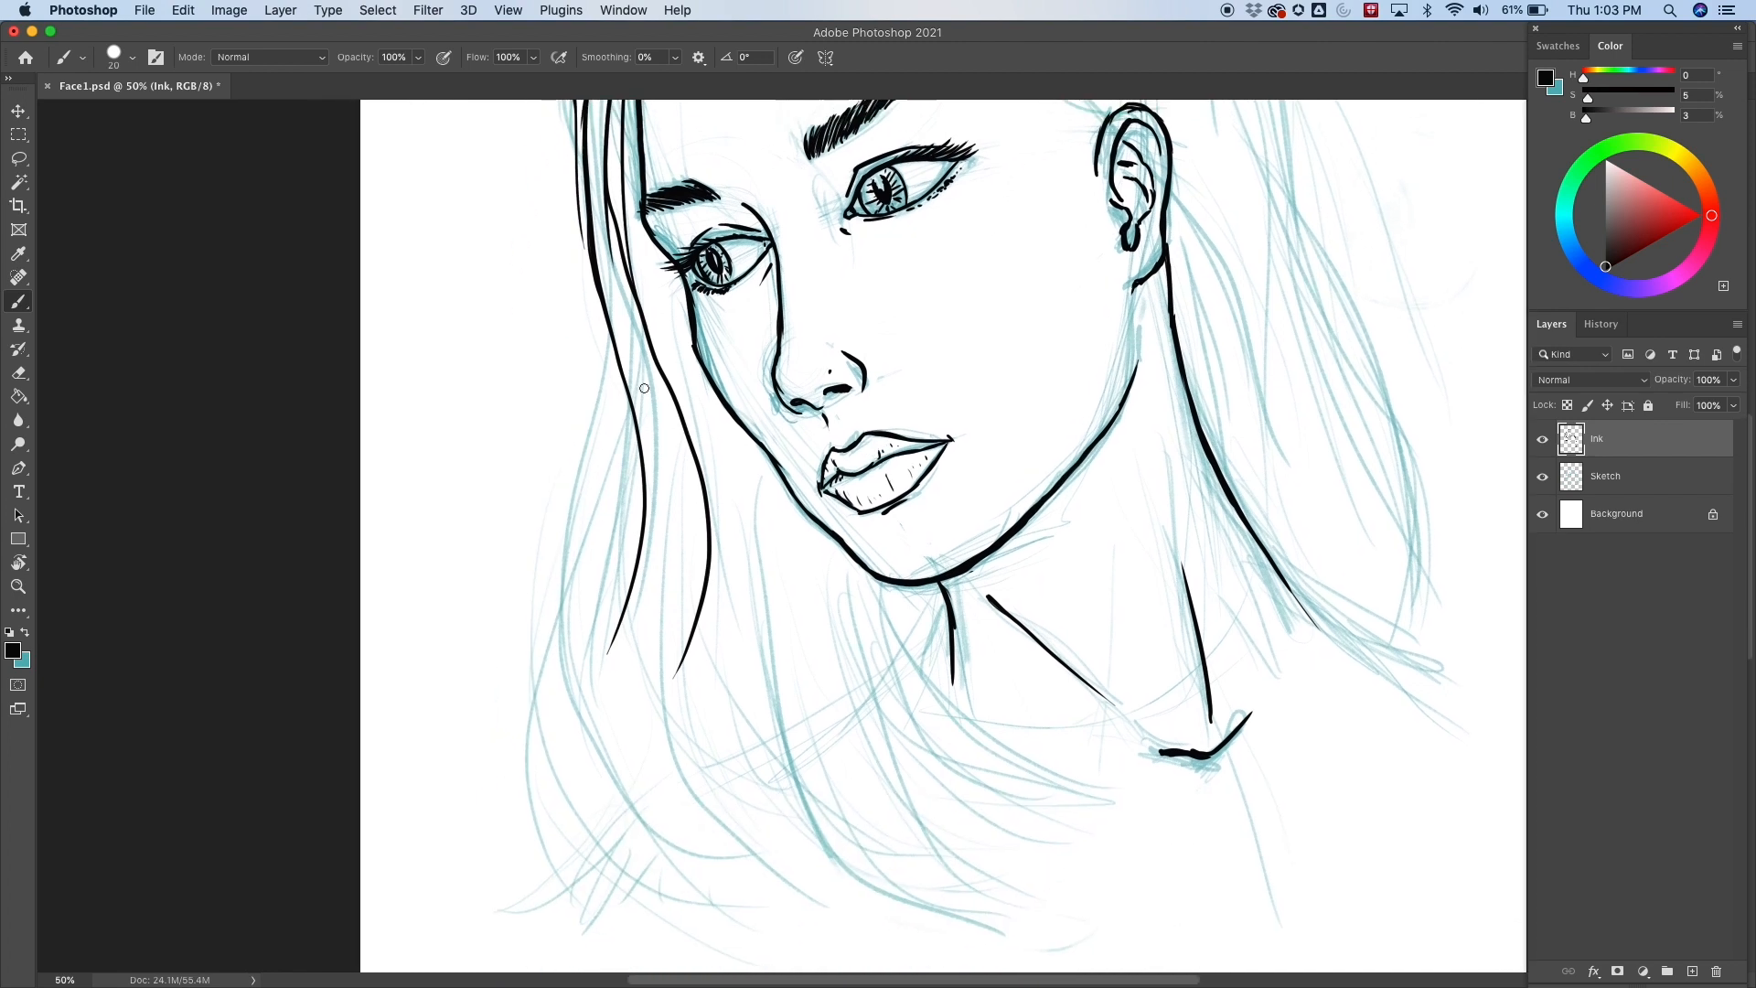
mouse_move(606, 314)
mouse_down()
mouse_move(567, 709)
mouse_move(693, 881)
mouse_up()
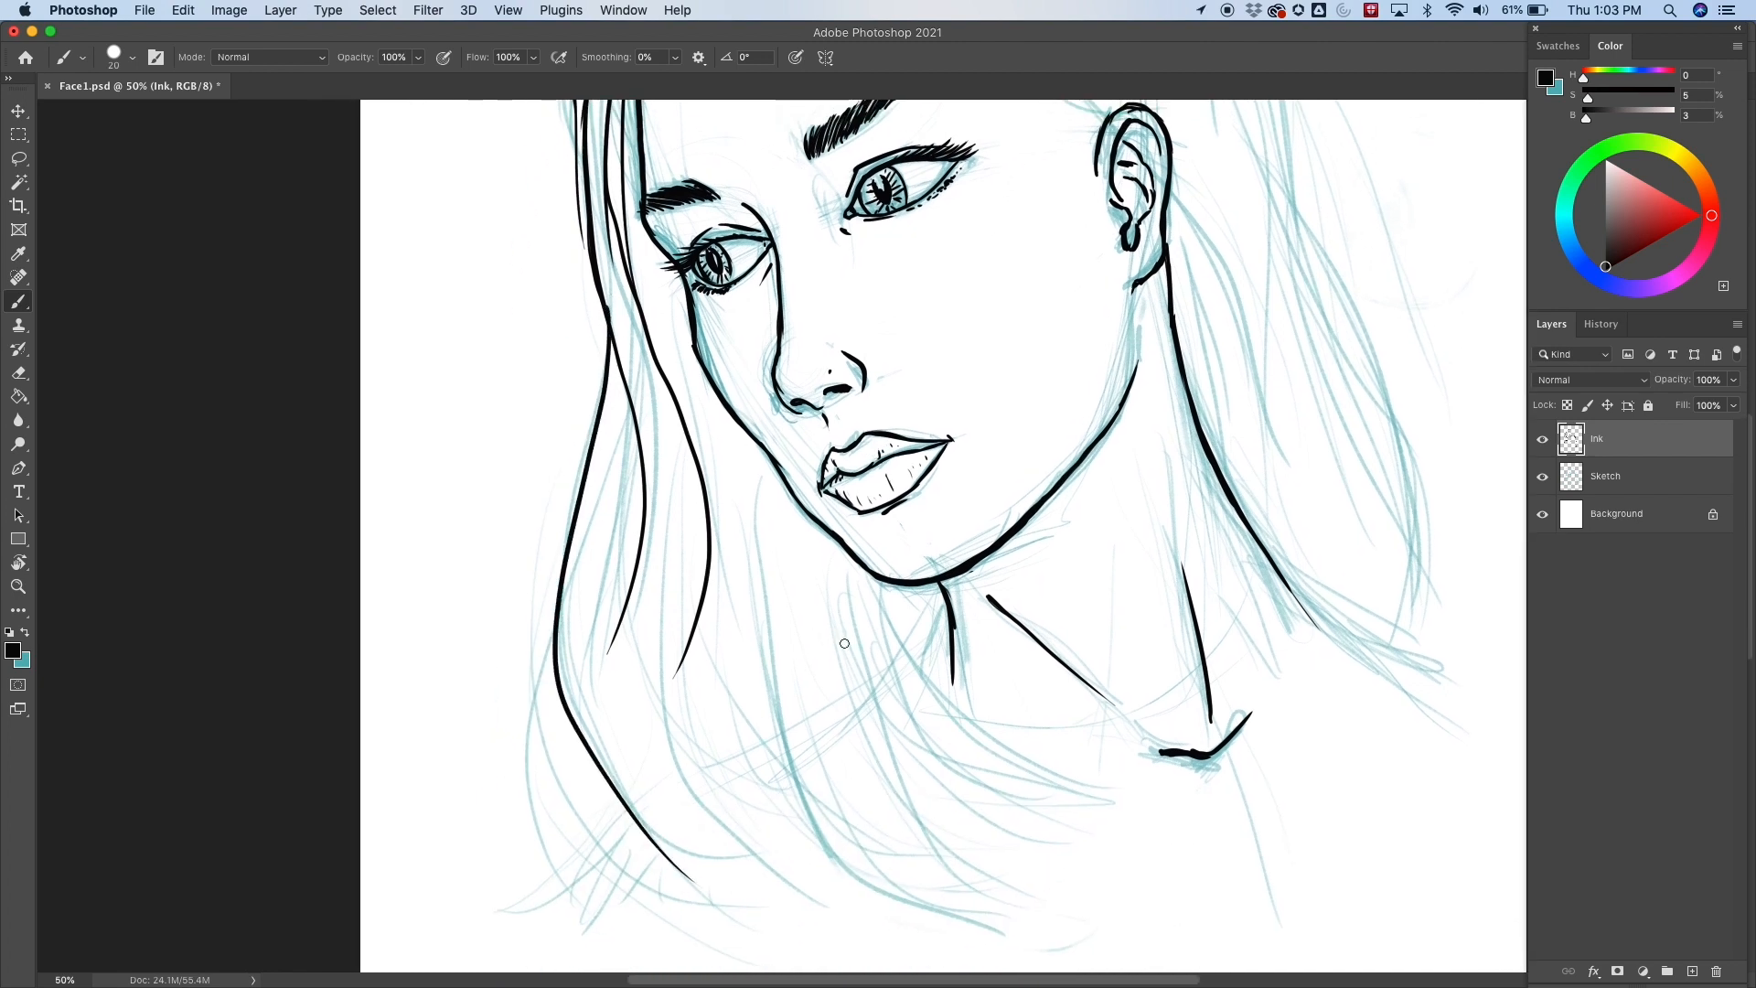
scroll(797, 430, down, 4)
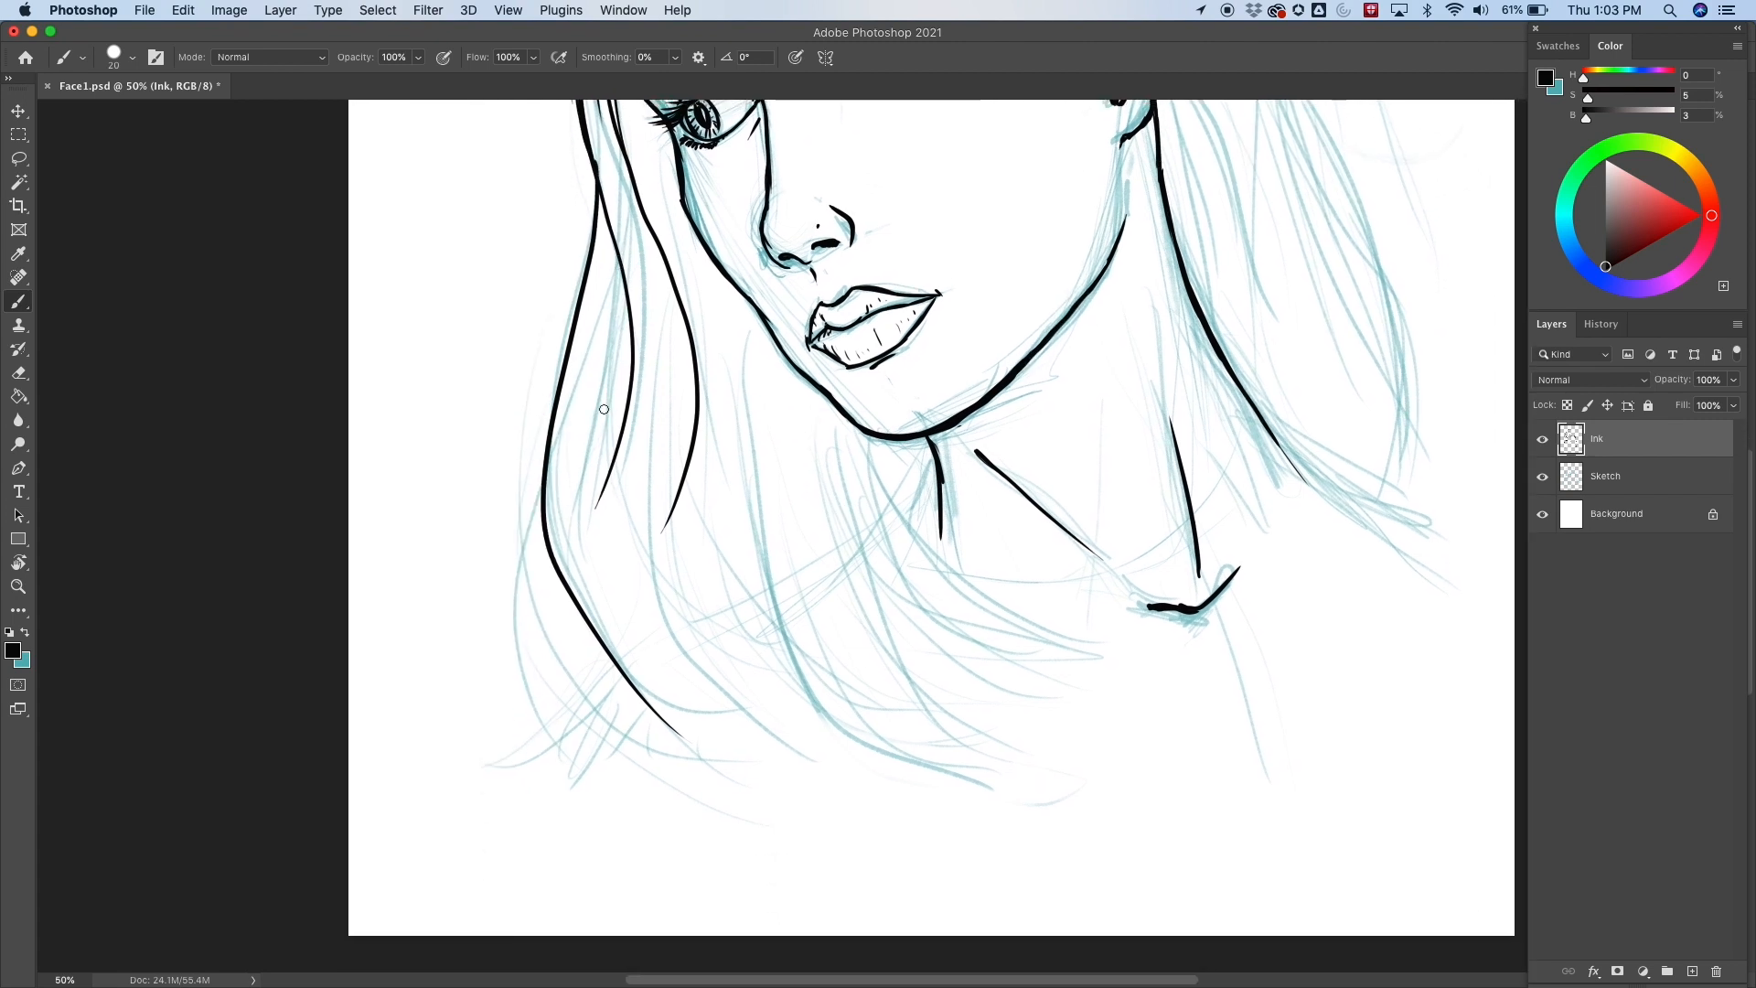
mouse_move(621, 259)
mouse_down()
mouse_move(608, 502)
mouse_move(770, 611)
mouse_up()
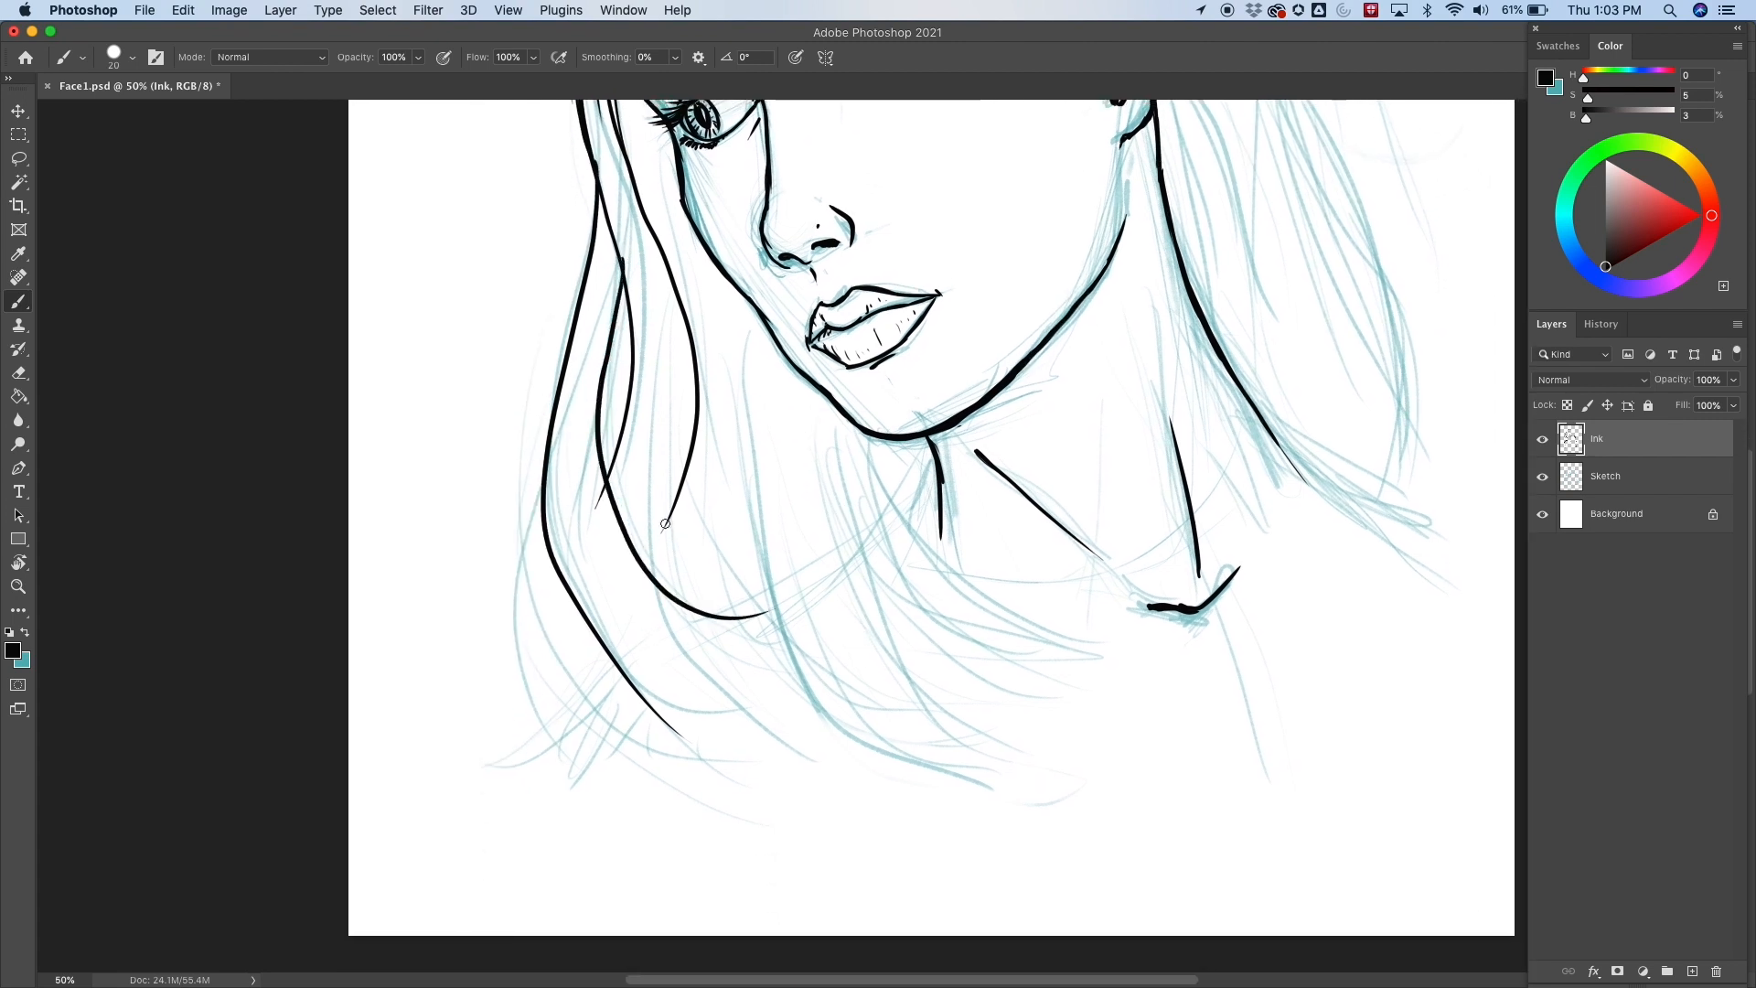
key(super+z)
mouse_move(627, 268)
mouse_down()
mouse_move(615, 338)
mouse_move(749, 663)
mouse_move(788, 660)
mouse_up()
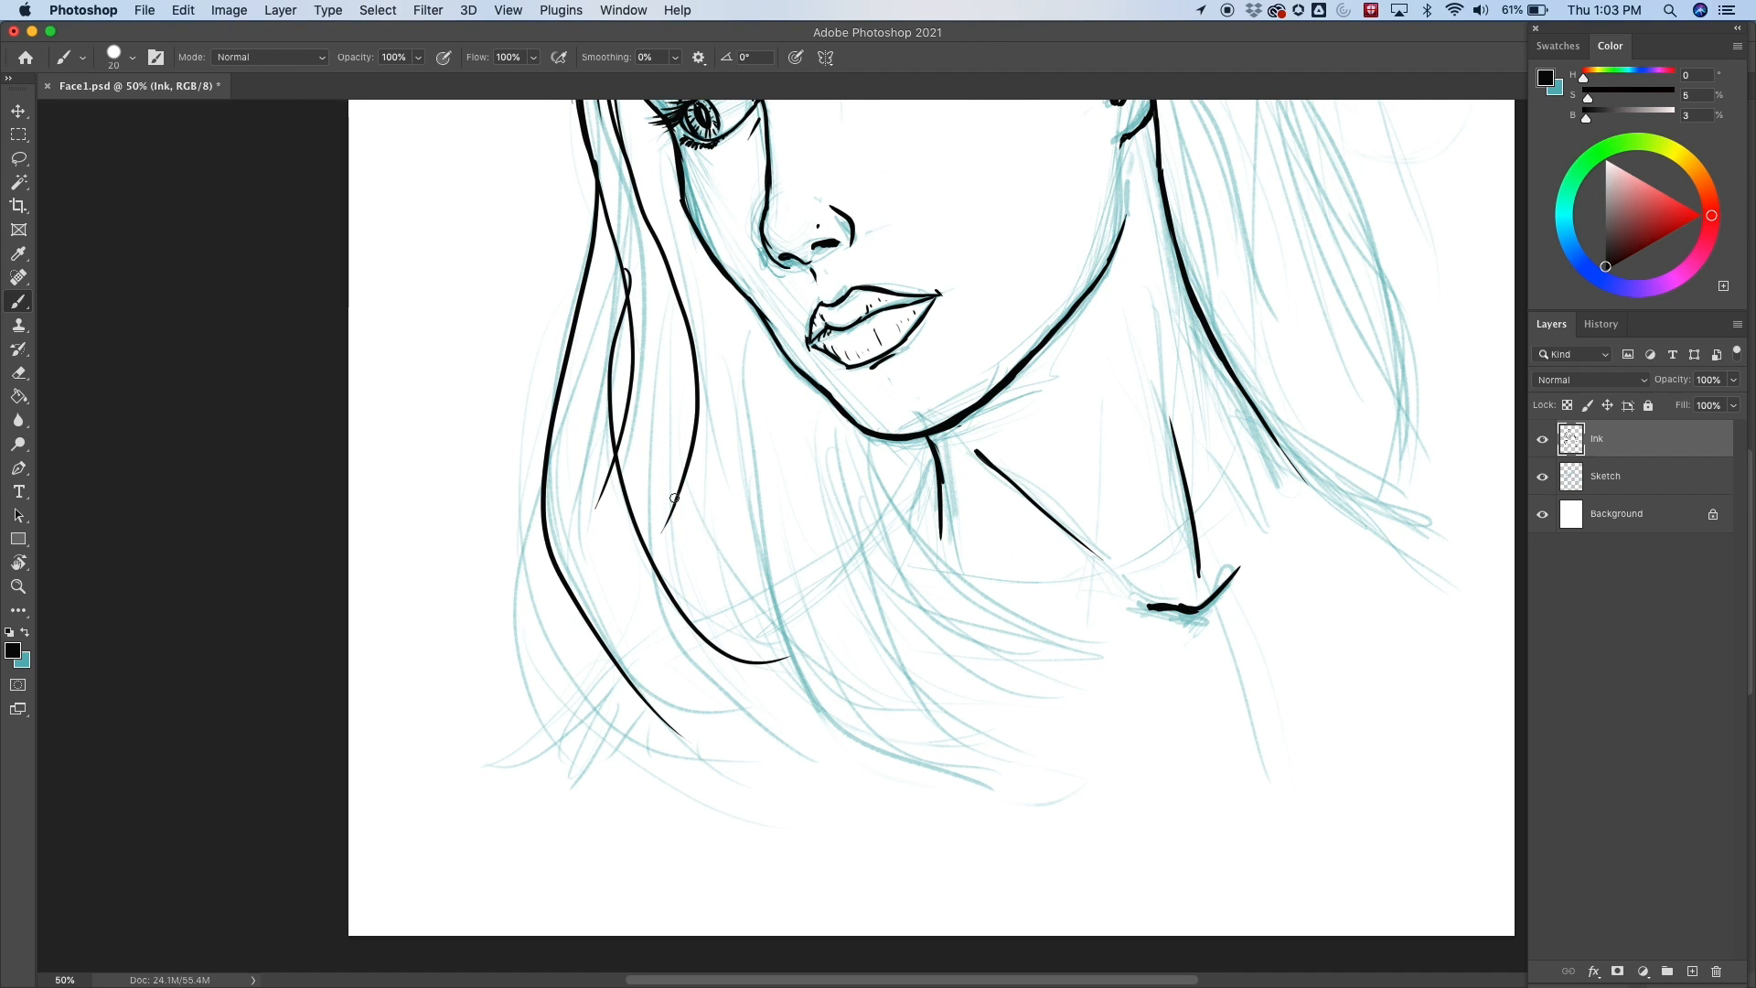
key(super+z)
mouse_move(625, 274)
mouse_down()
mouse_move(604, 346)
mouse_move(774, 674)
mouse_up()
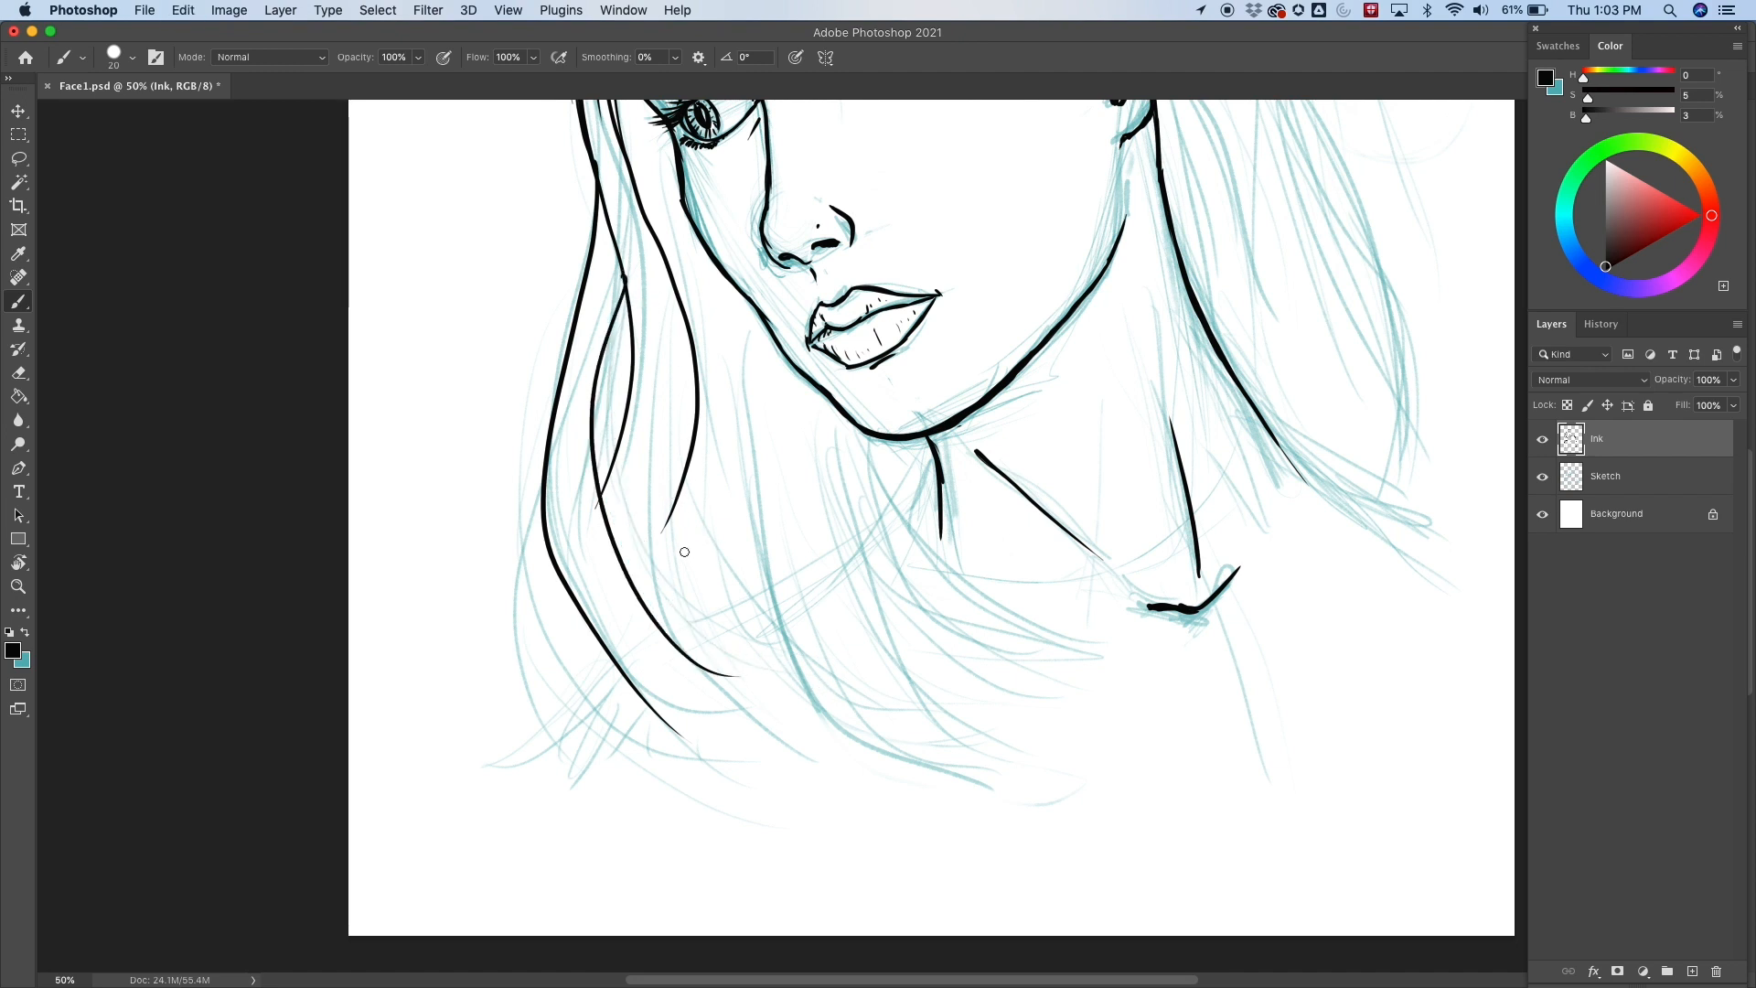
Replace the curved strand inside the long far-side outer strand with a smoother stroke, and ink short strokes near its hair ends.
key(super+z)
drag(630, 300, 779, 678)
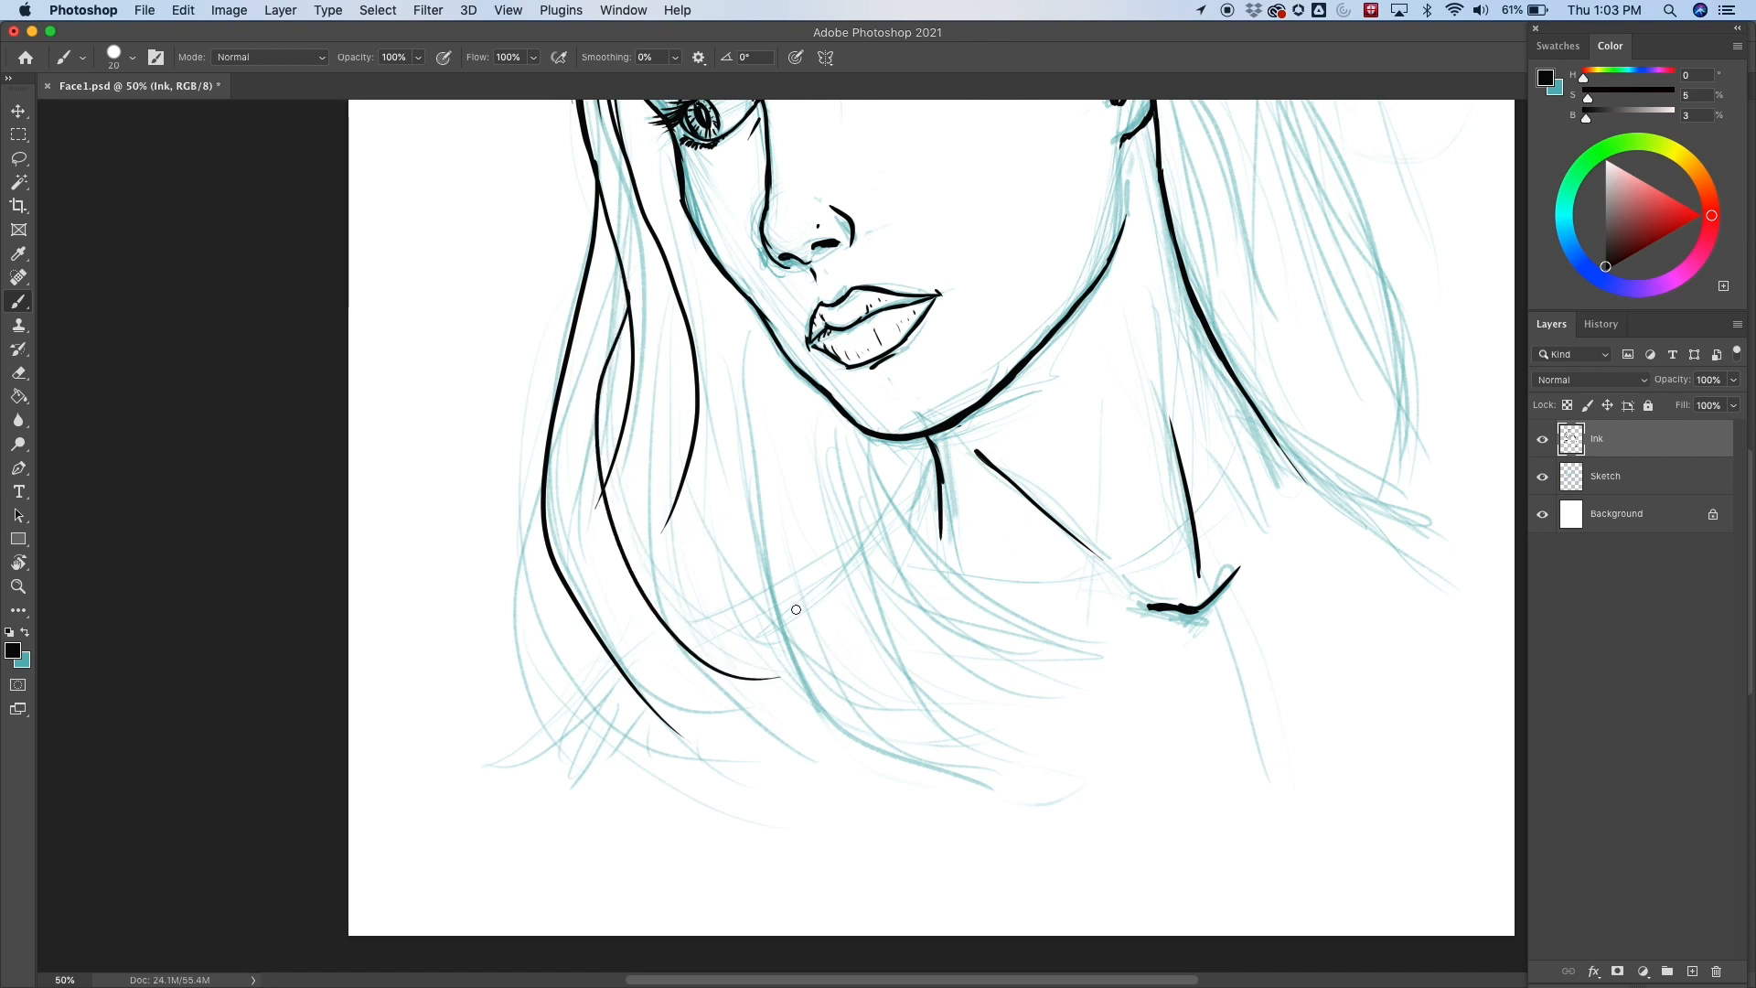
key(super+z)
key(r)
mouse_move(848, 582)
mouse_down()
mouse_move(688, 413)
mouse_move(756, 595)
mouse_move(740, 568)
mouse_up()
key(b)
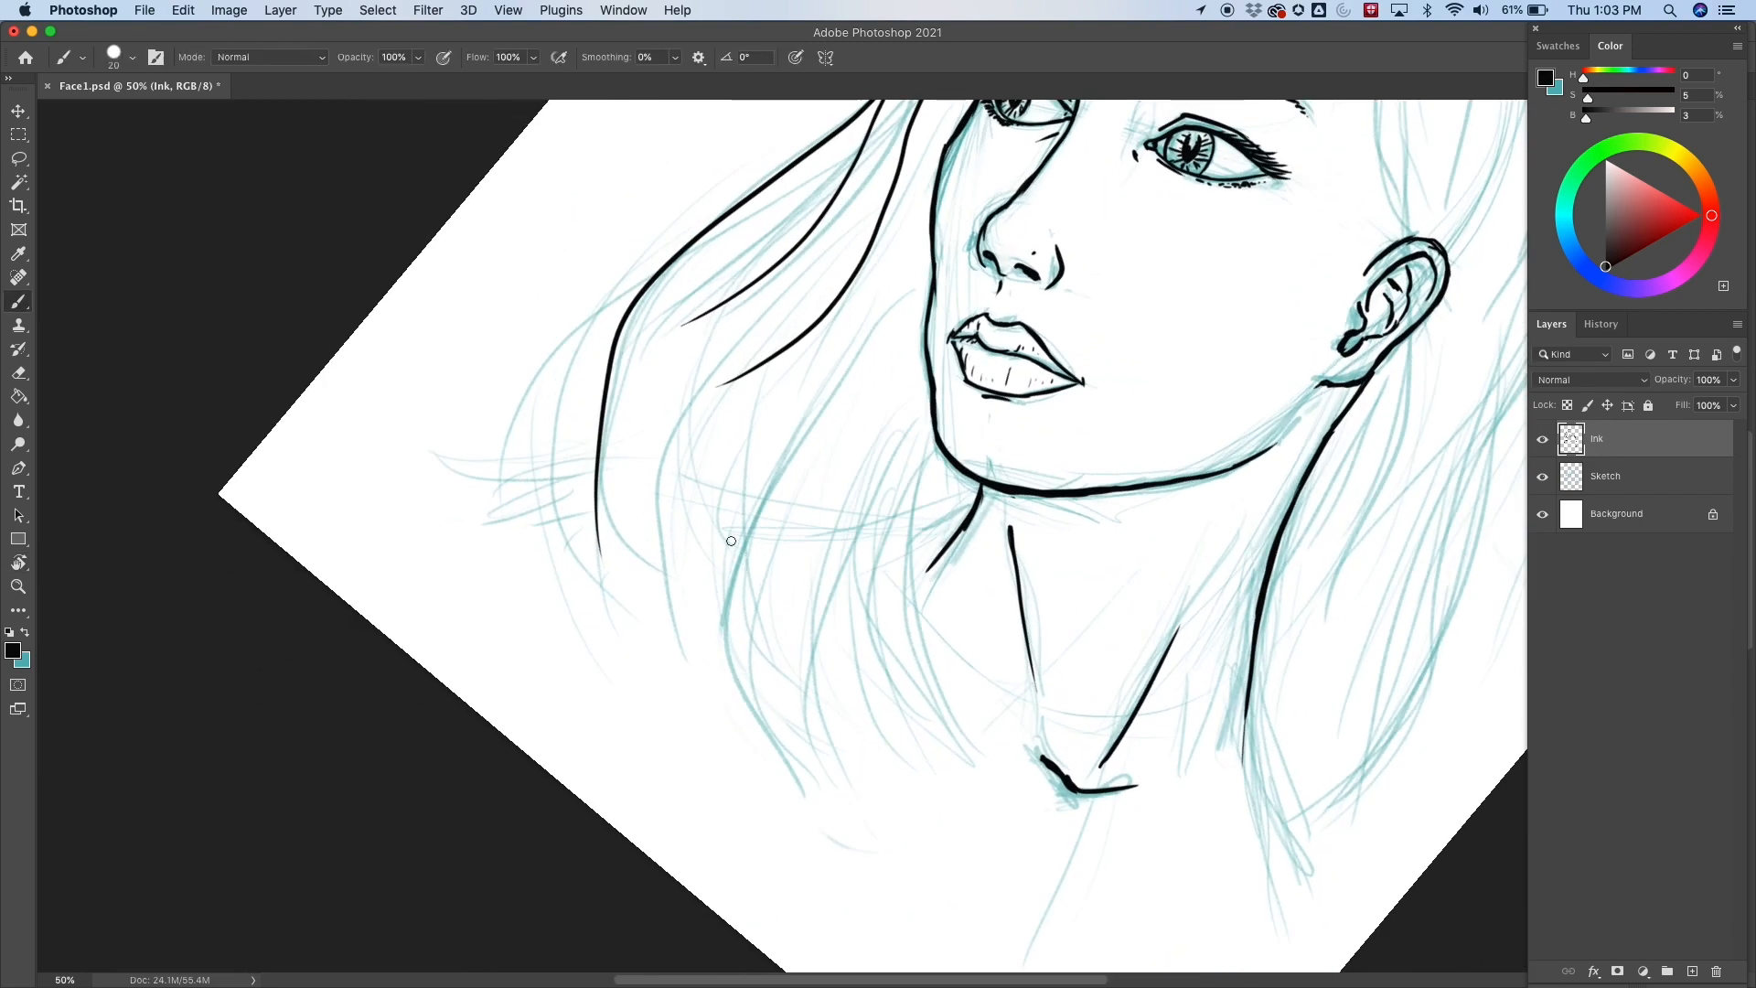
scroll(731, 540, up, 5)
scroll(730, 540, right, 6)
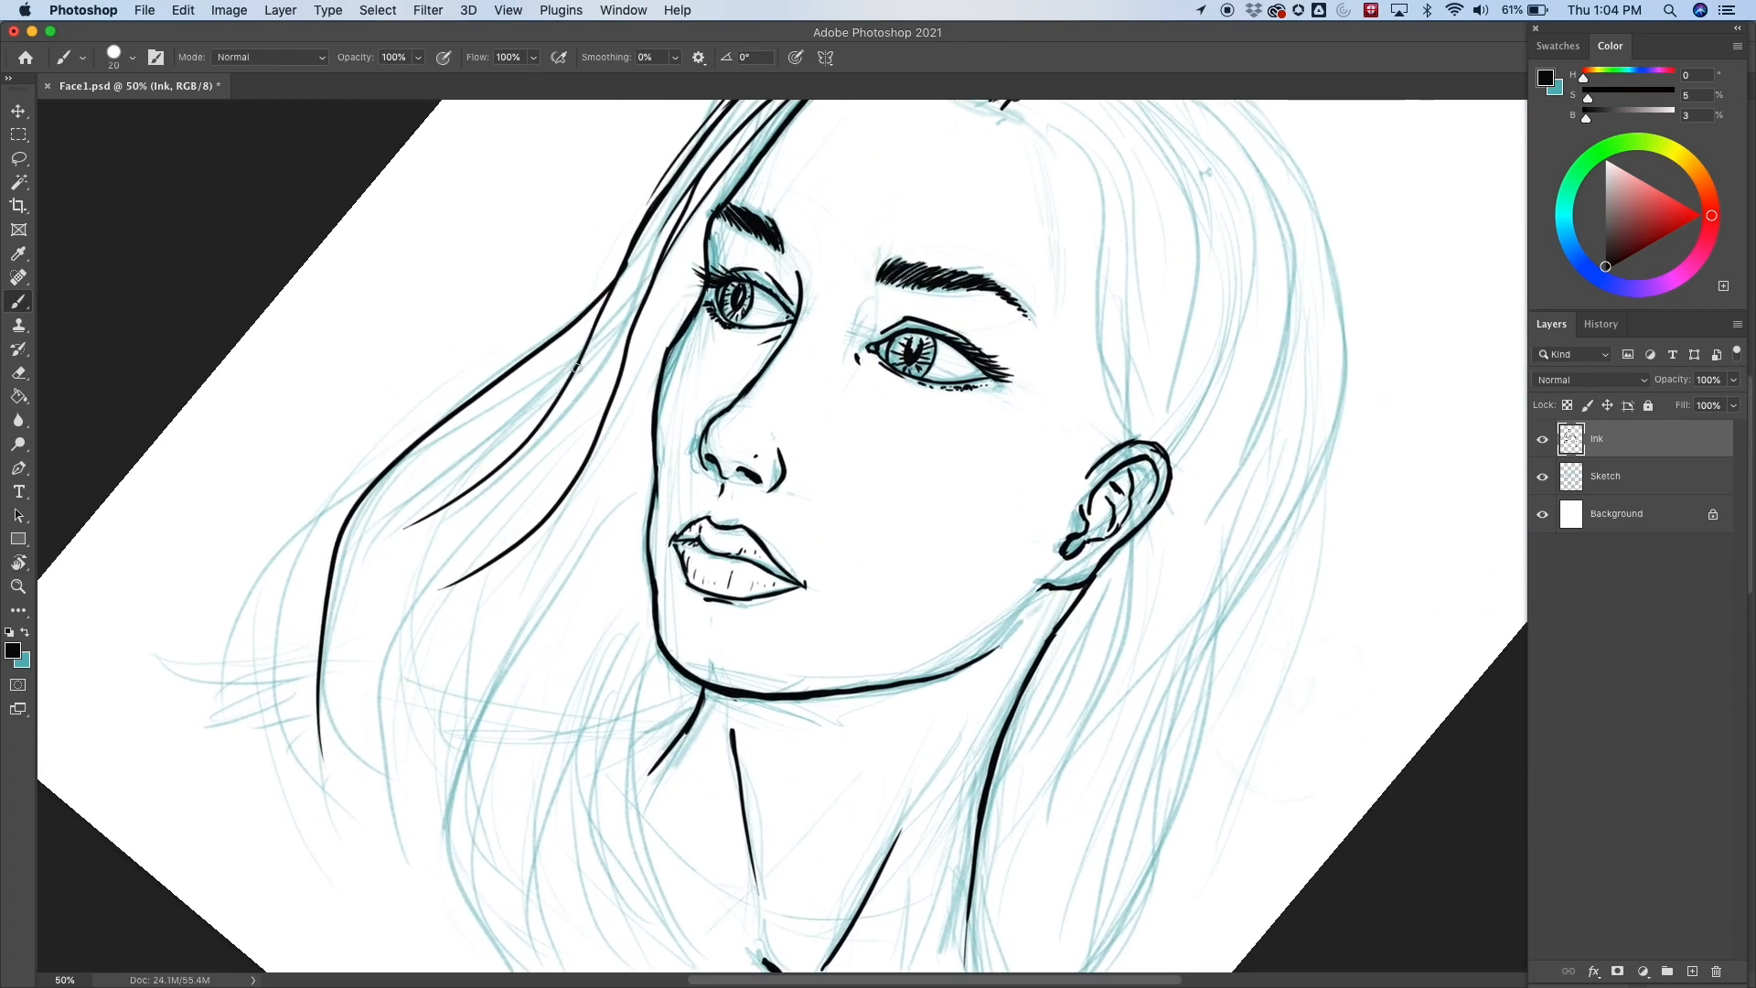
drag(576, 368, 445, 789)
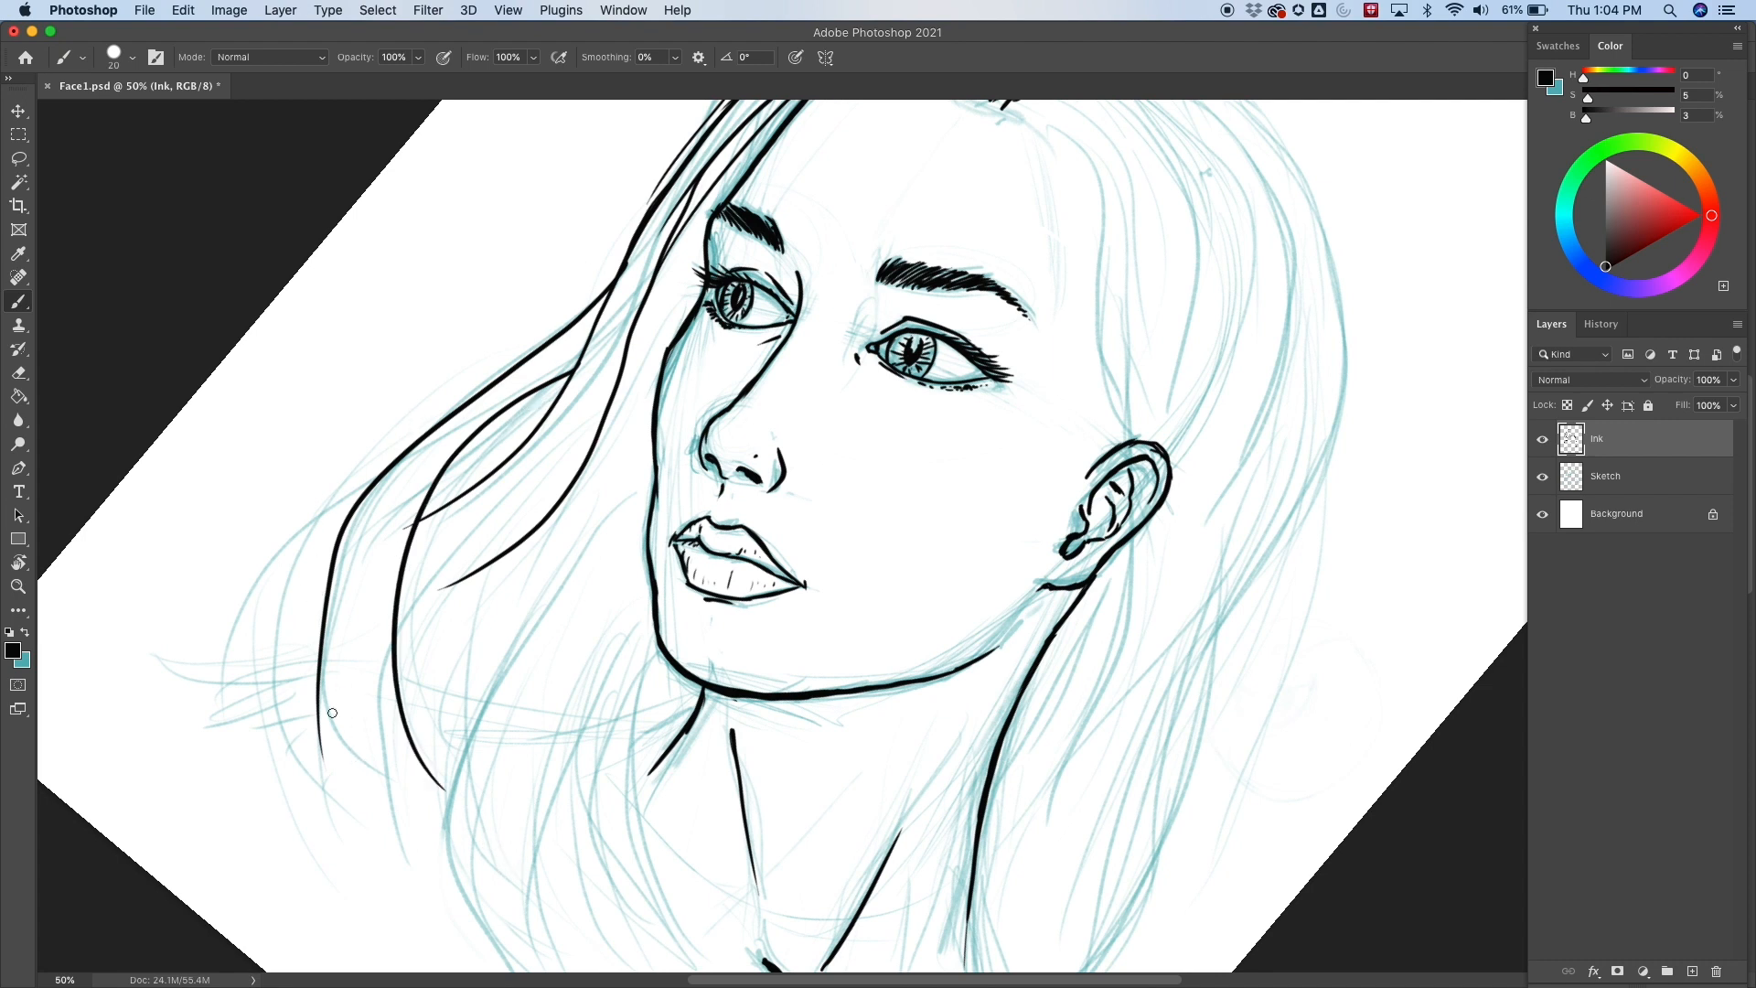
mouse_move(321, 649)
mouse_down()
mouse_move(402, 805)
mouse_move(449, 831)
mouse_up()
mouse_move(368, 684)
mouse_down()
mouse_move(484, 834)
mouse_move(448, 791)
mouse_up()
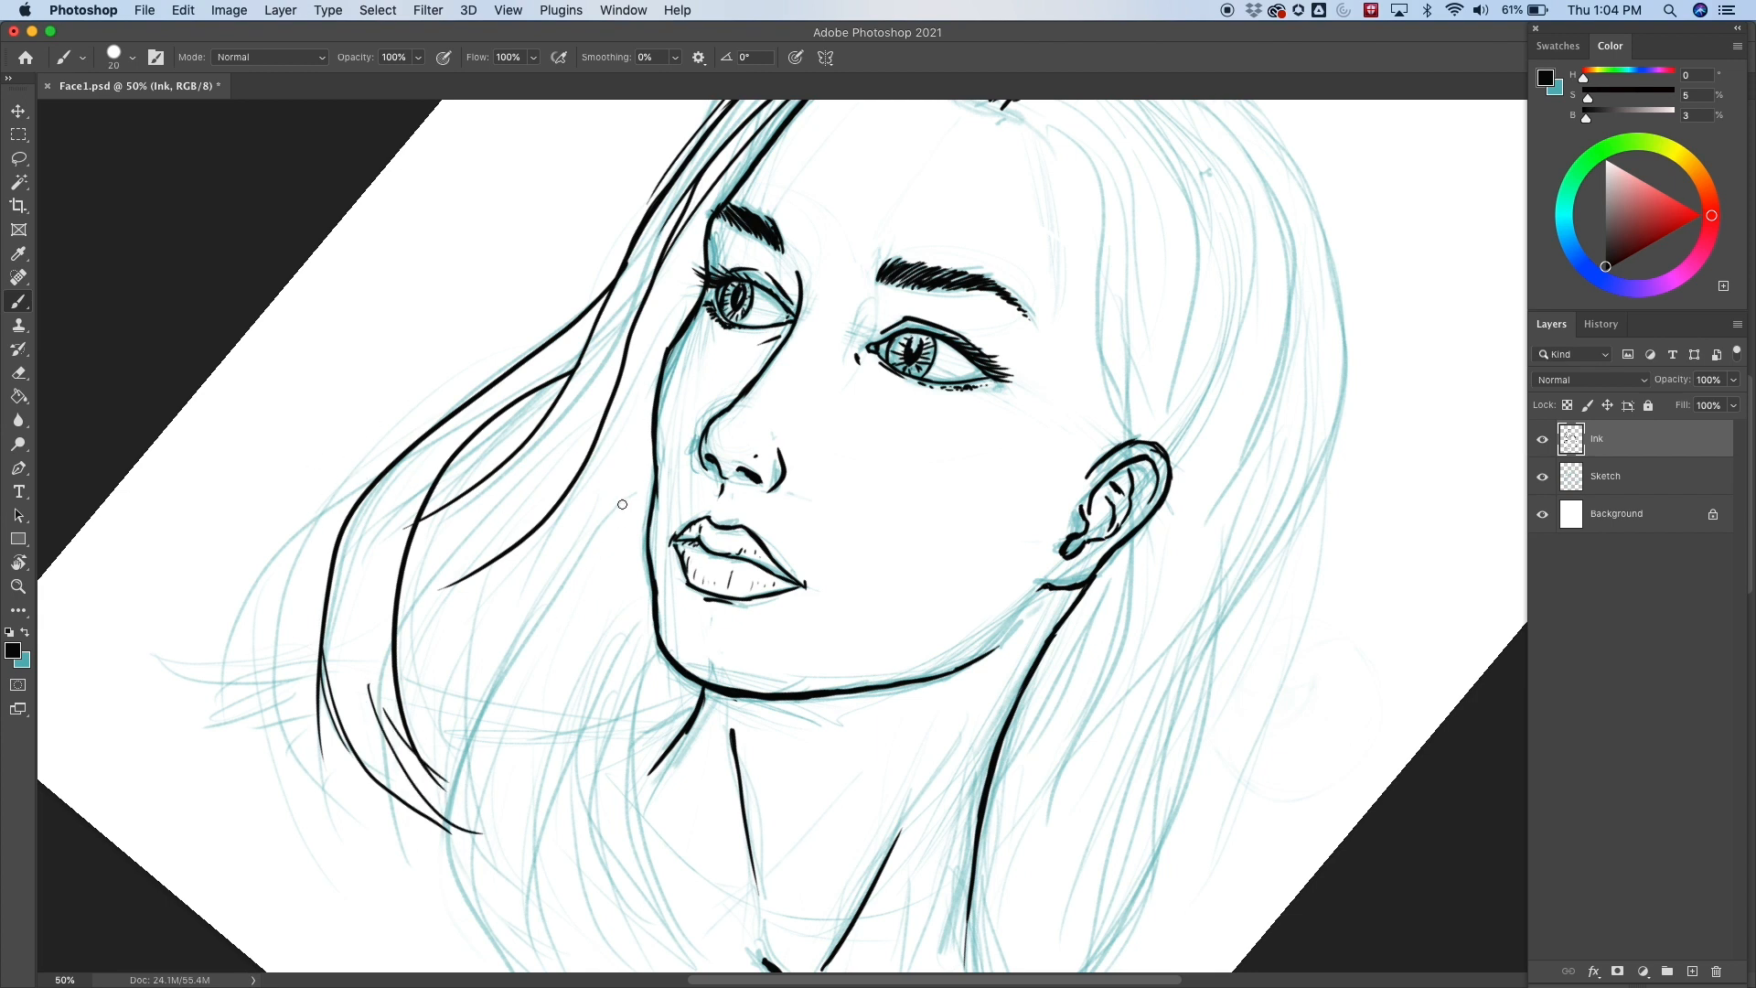
Ink a curved strand falling from behind the far jaw and short tapered strokes beside the neck under the chin.
mouse_move(673, 397)
mouse_down()
mouse_move(648, 387)
mouse_move(573, 185)
mouse_move(522, 170)
mouse_up()
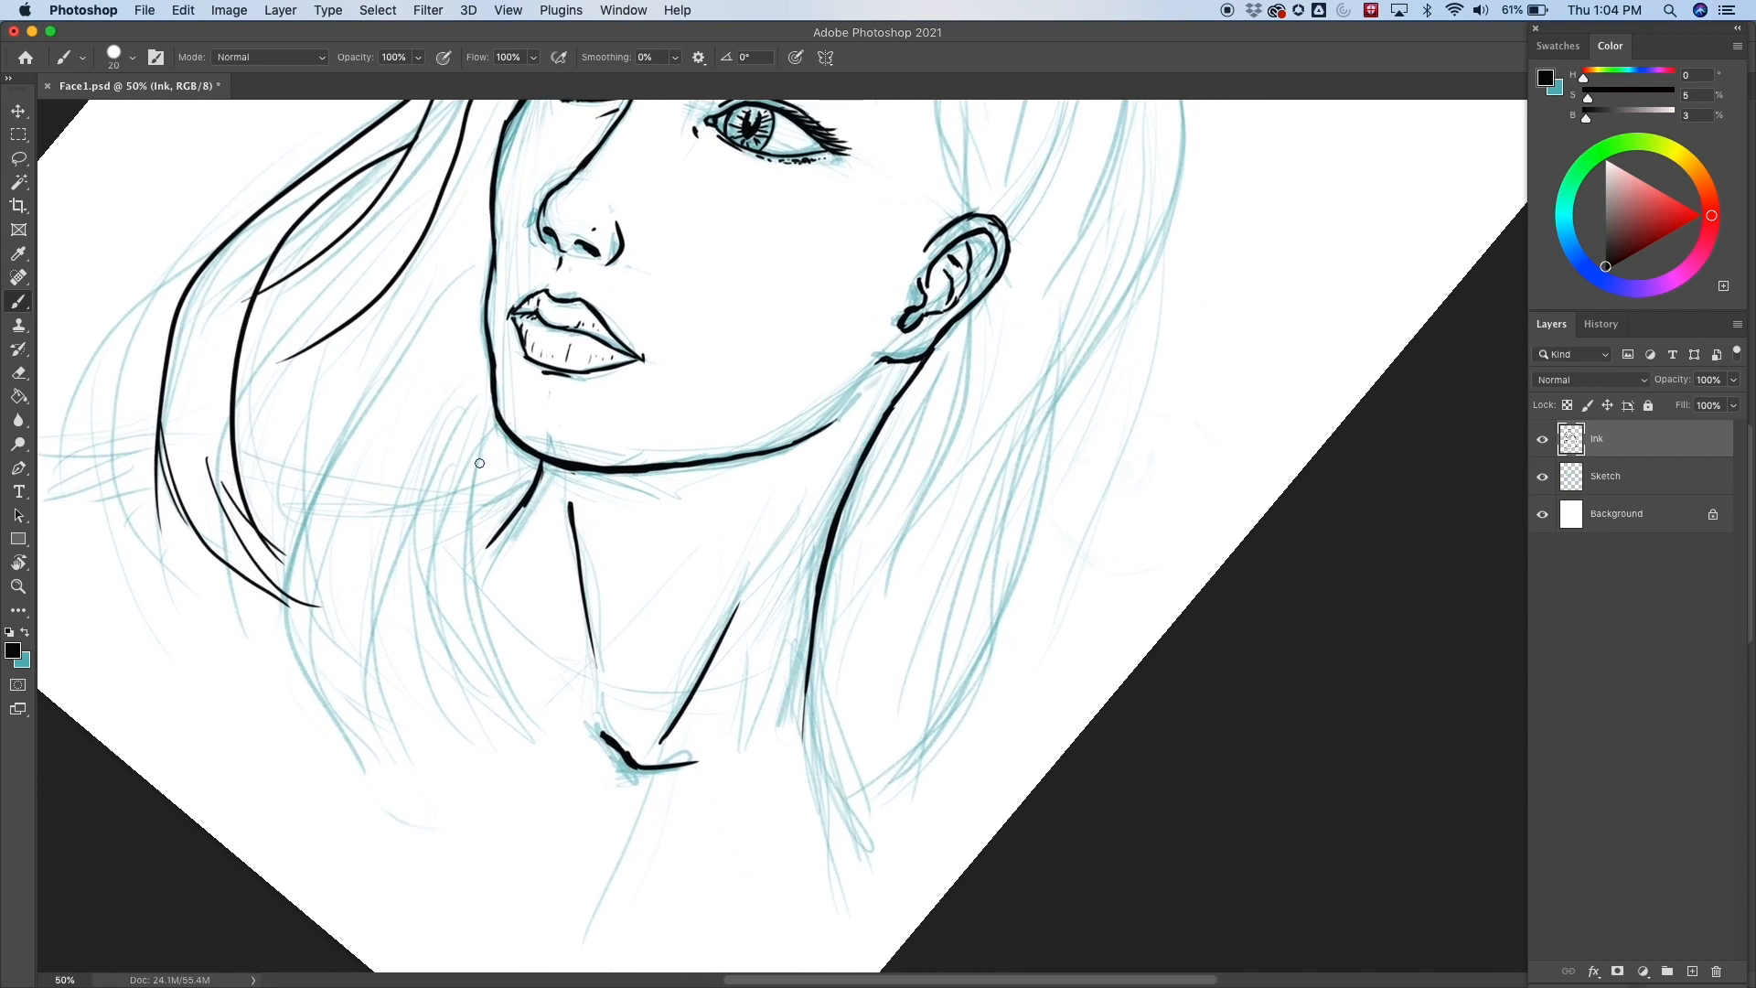
drag(495, 439, 539, 709)
mouse_move(507, 438)
mouse_down()
mouse_move(480, 483)
mouse_move(487, 547)
mouse_up()
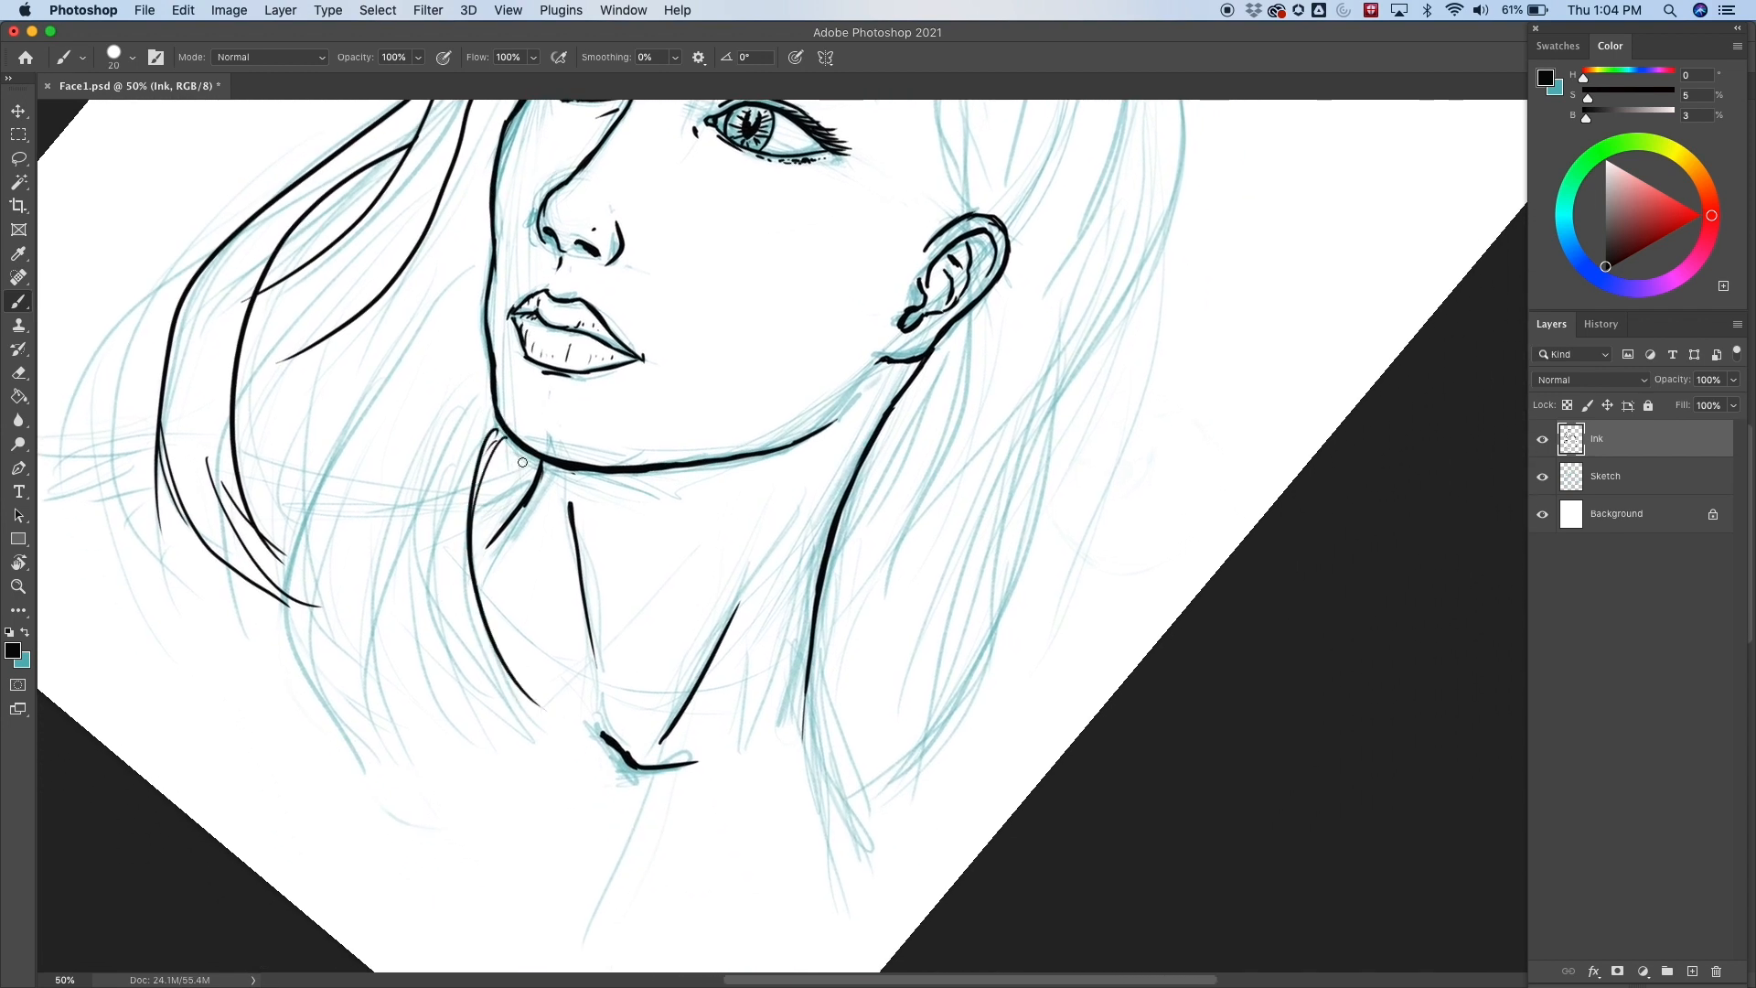
drag(521, 454, 494, 544)
Ink two long curved strands outside the under-chin strand, each with a shorter inner line merging into its tip.
drag(555, 713, 421, 348)
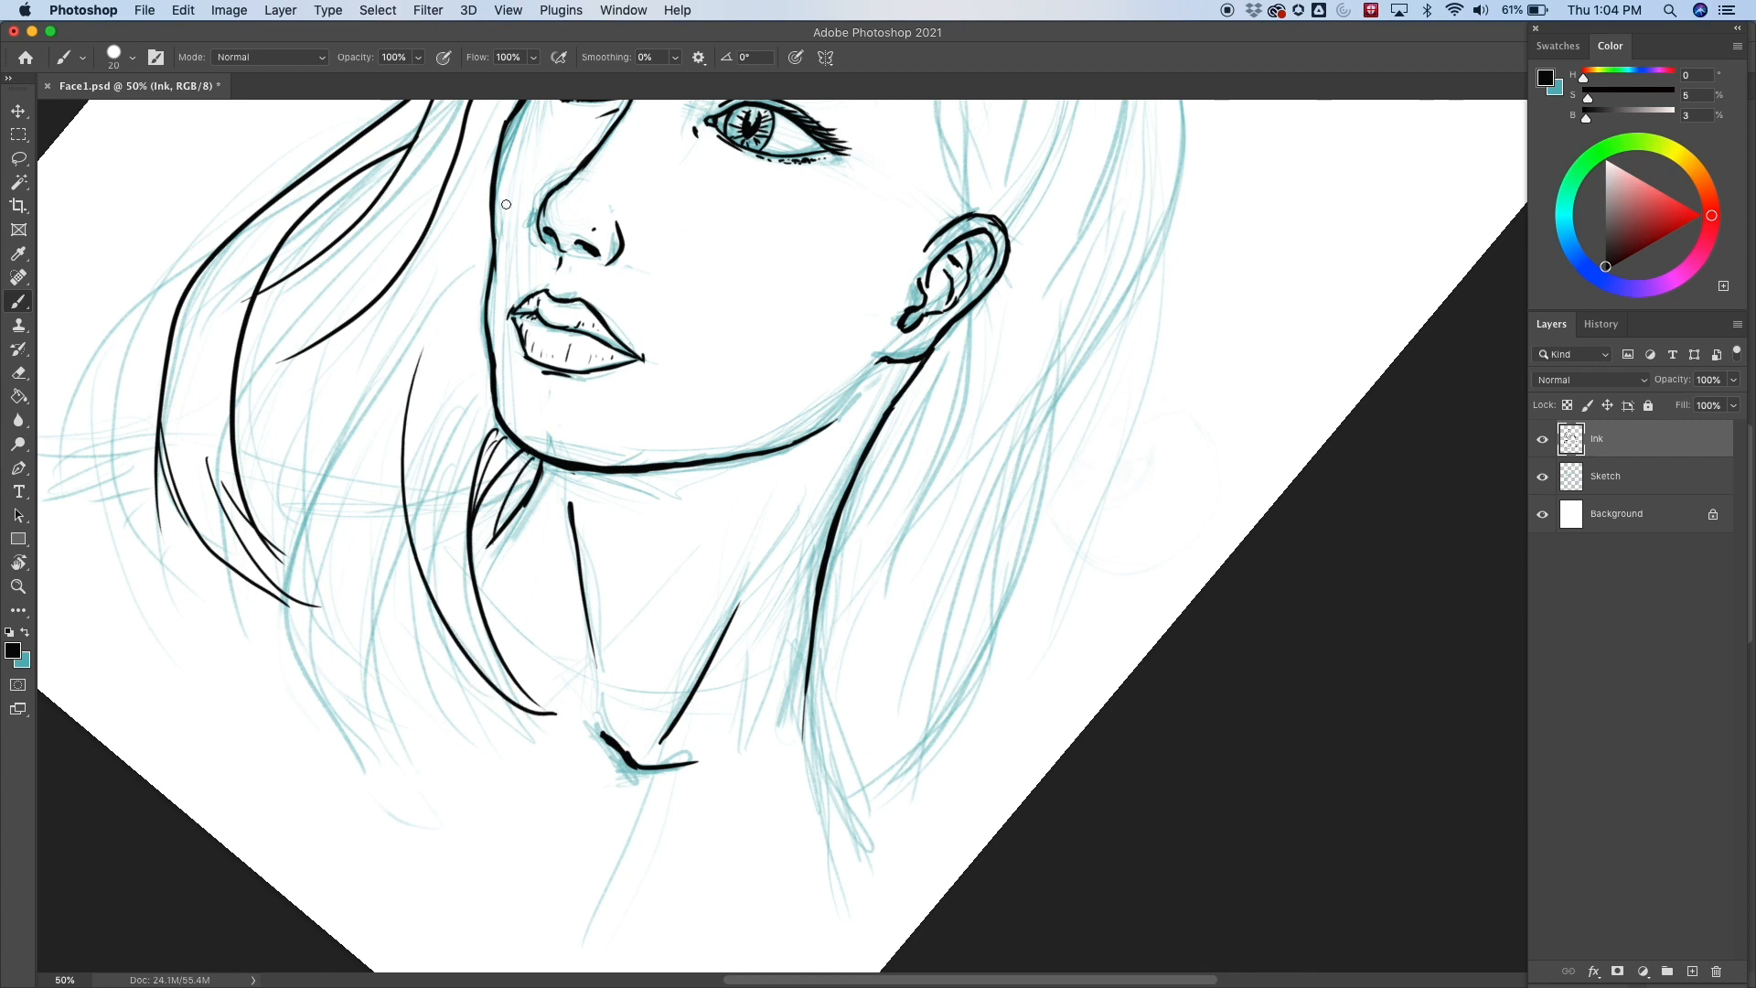
drag(544, 706, 444, 437)
mouse_move(487, 702)
mouse_down()
mouse_move(438, 701)
mouse_move(448, 239)
mouse_up()
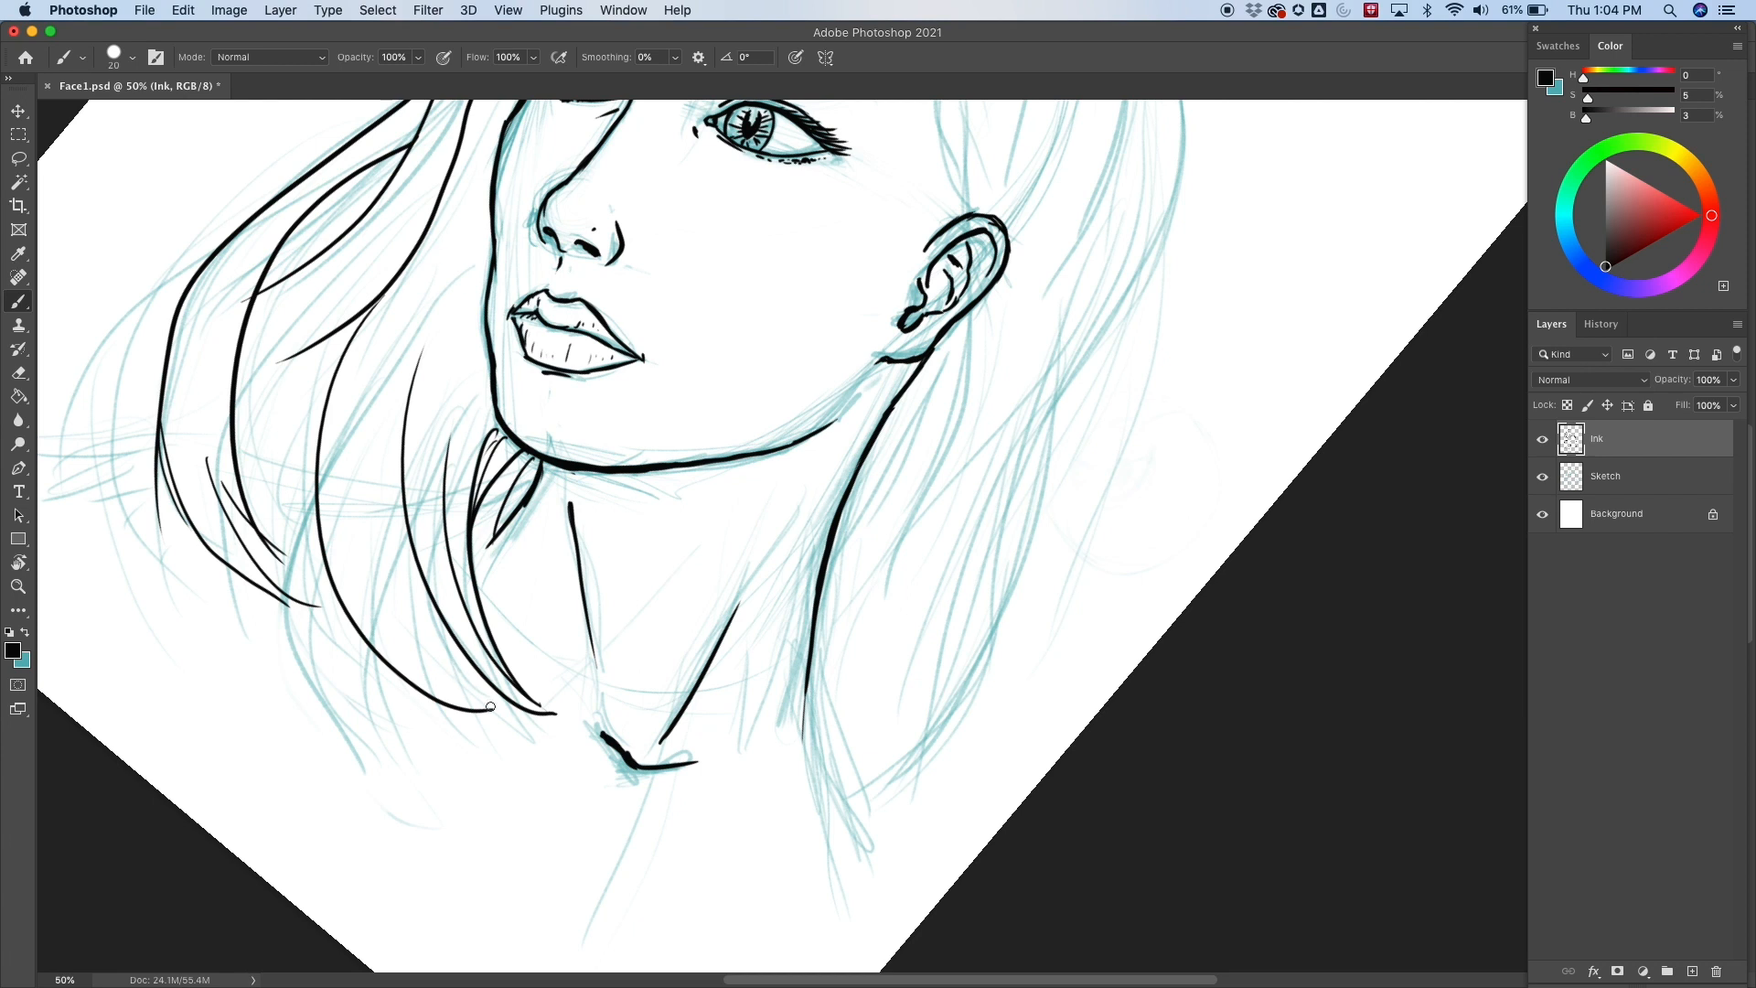
drag(490, 706, 400, 493)
Ink a long strand and a short one further out in the lower far-side hair, plus a curved strand at the ends.
drag(328, 353, 299, 492)
mouse_move(326, 355)
mouse_down()
mouse_move(303, 417)
mouse_move(378, 758)
mouse_up()
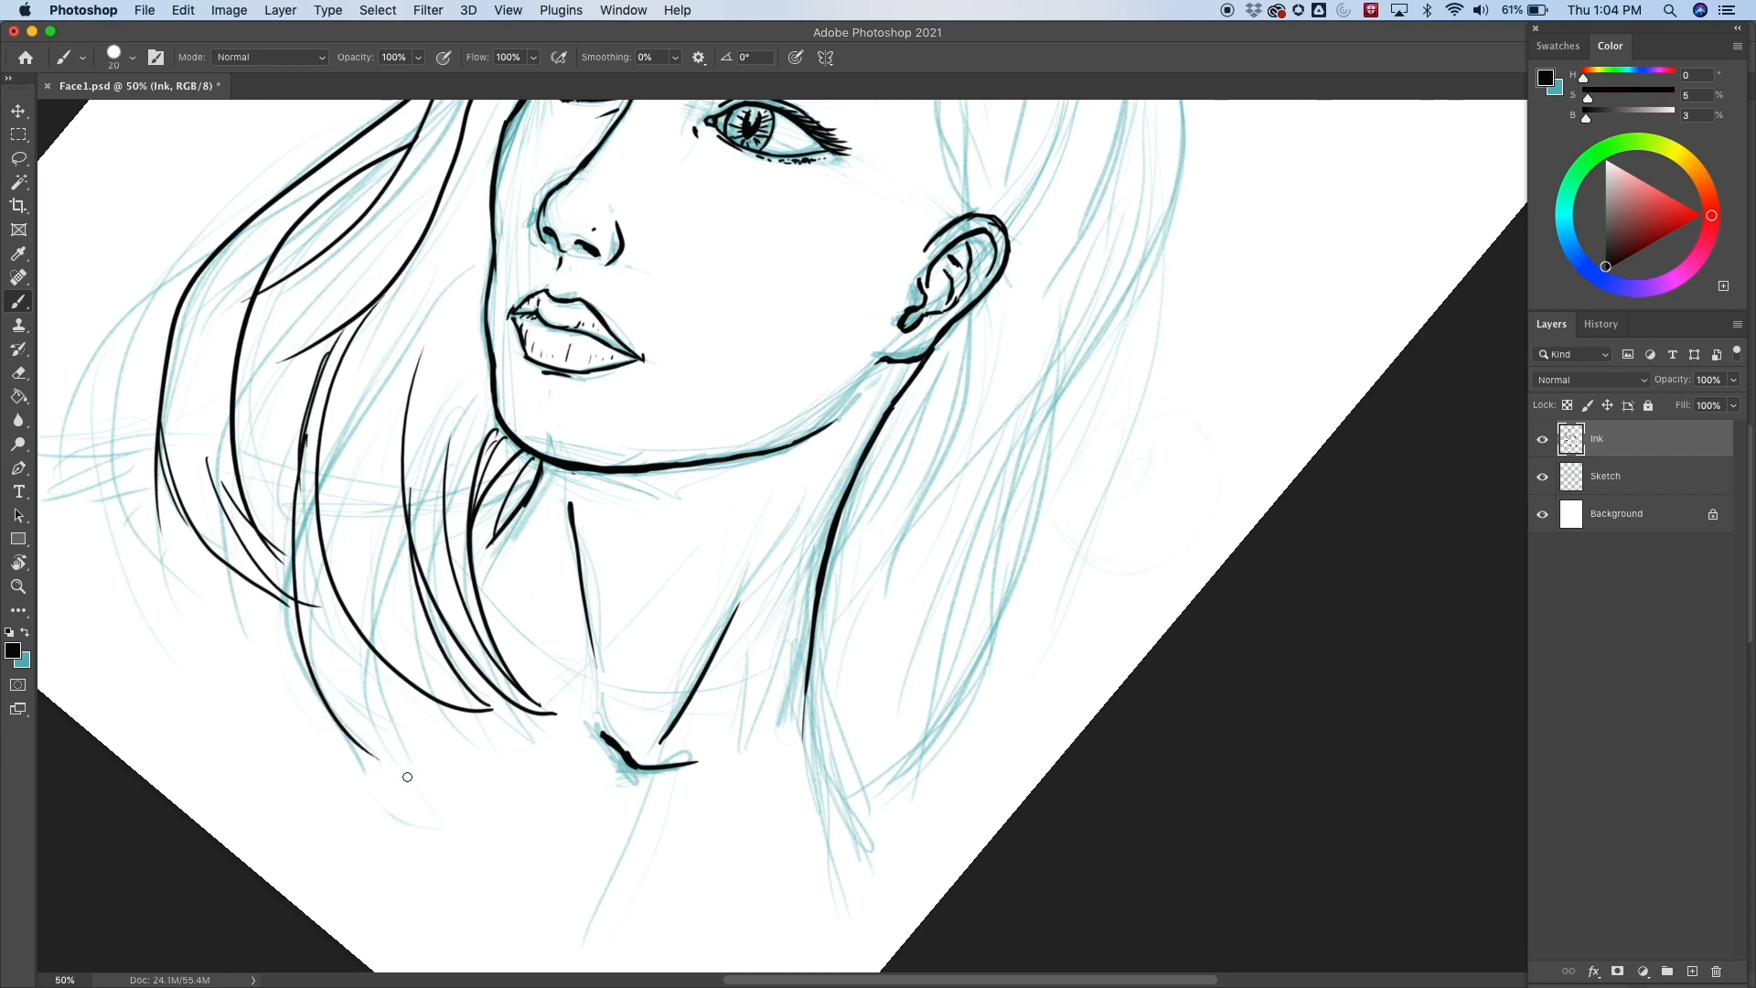
drag(369, 645, 444, 832)
key(super+z)
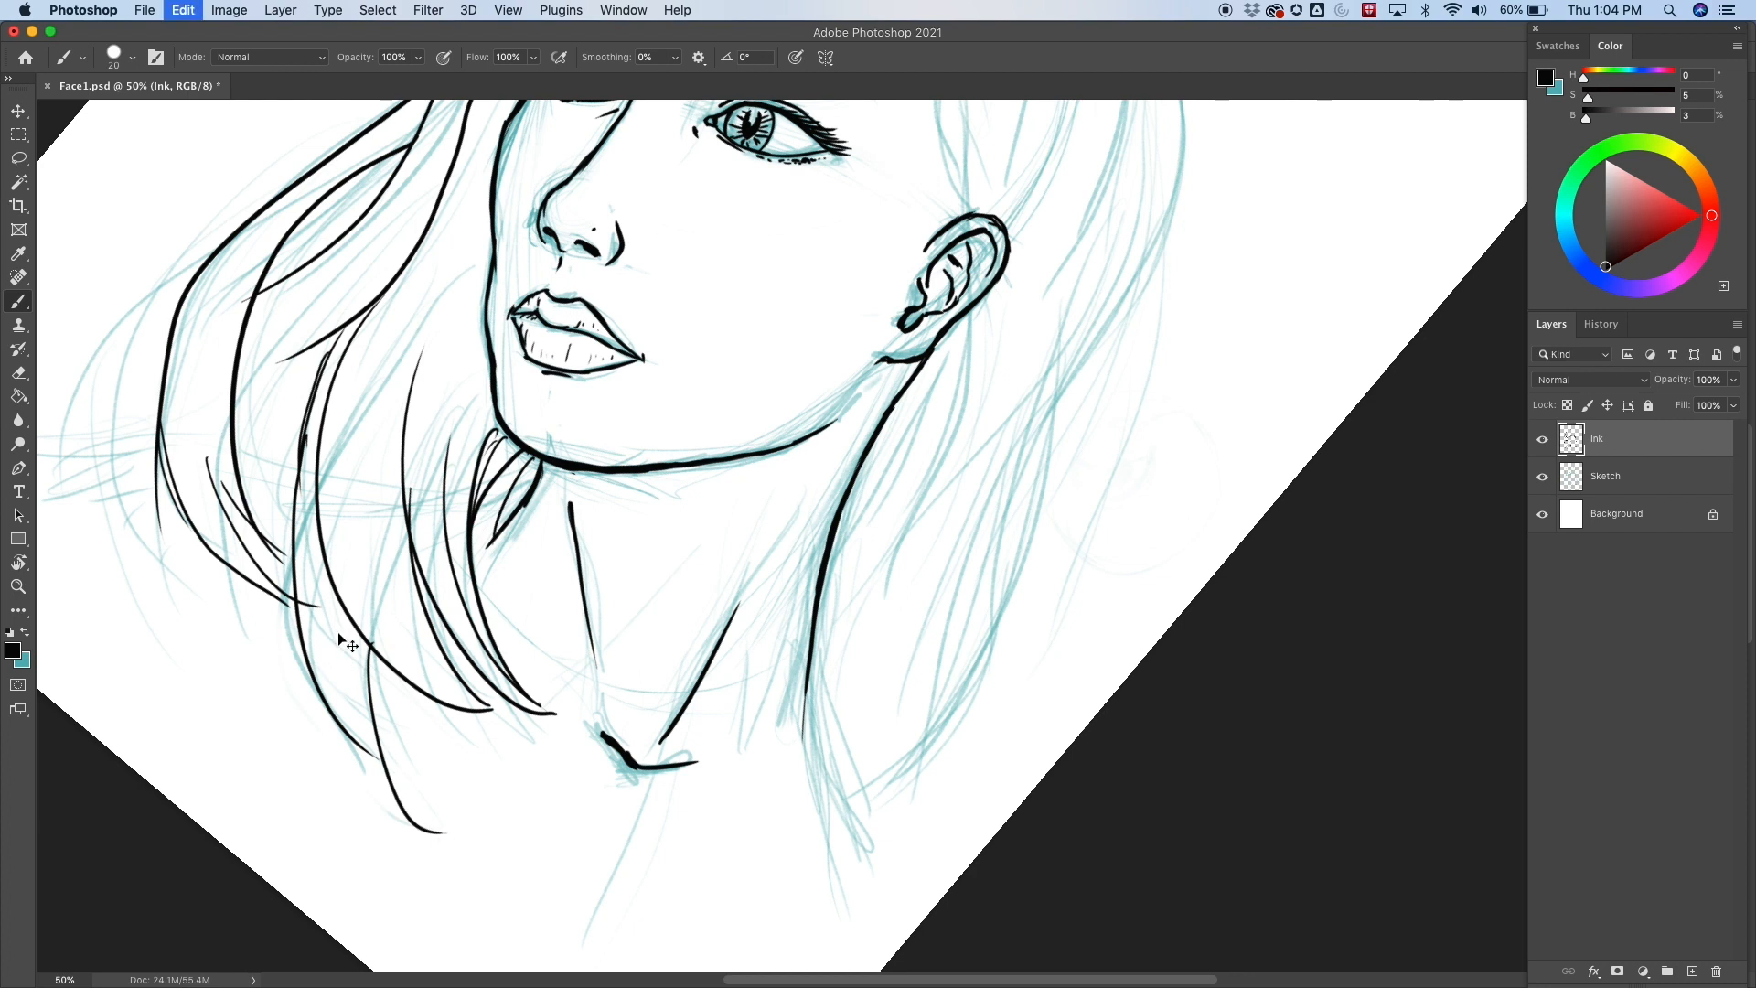
drag(370, 635, 448, 820)
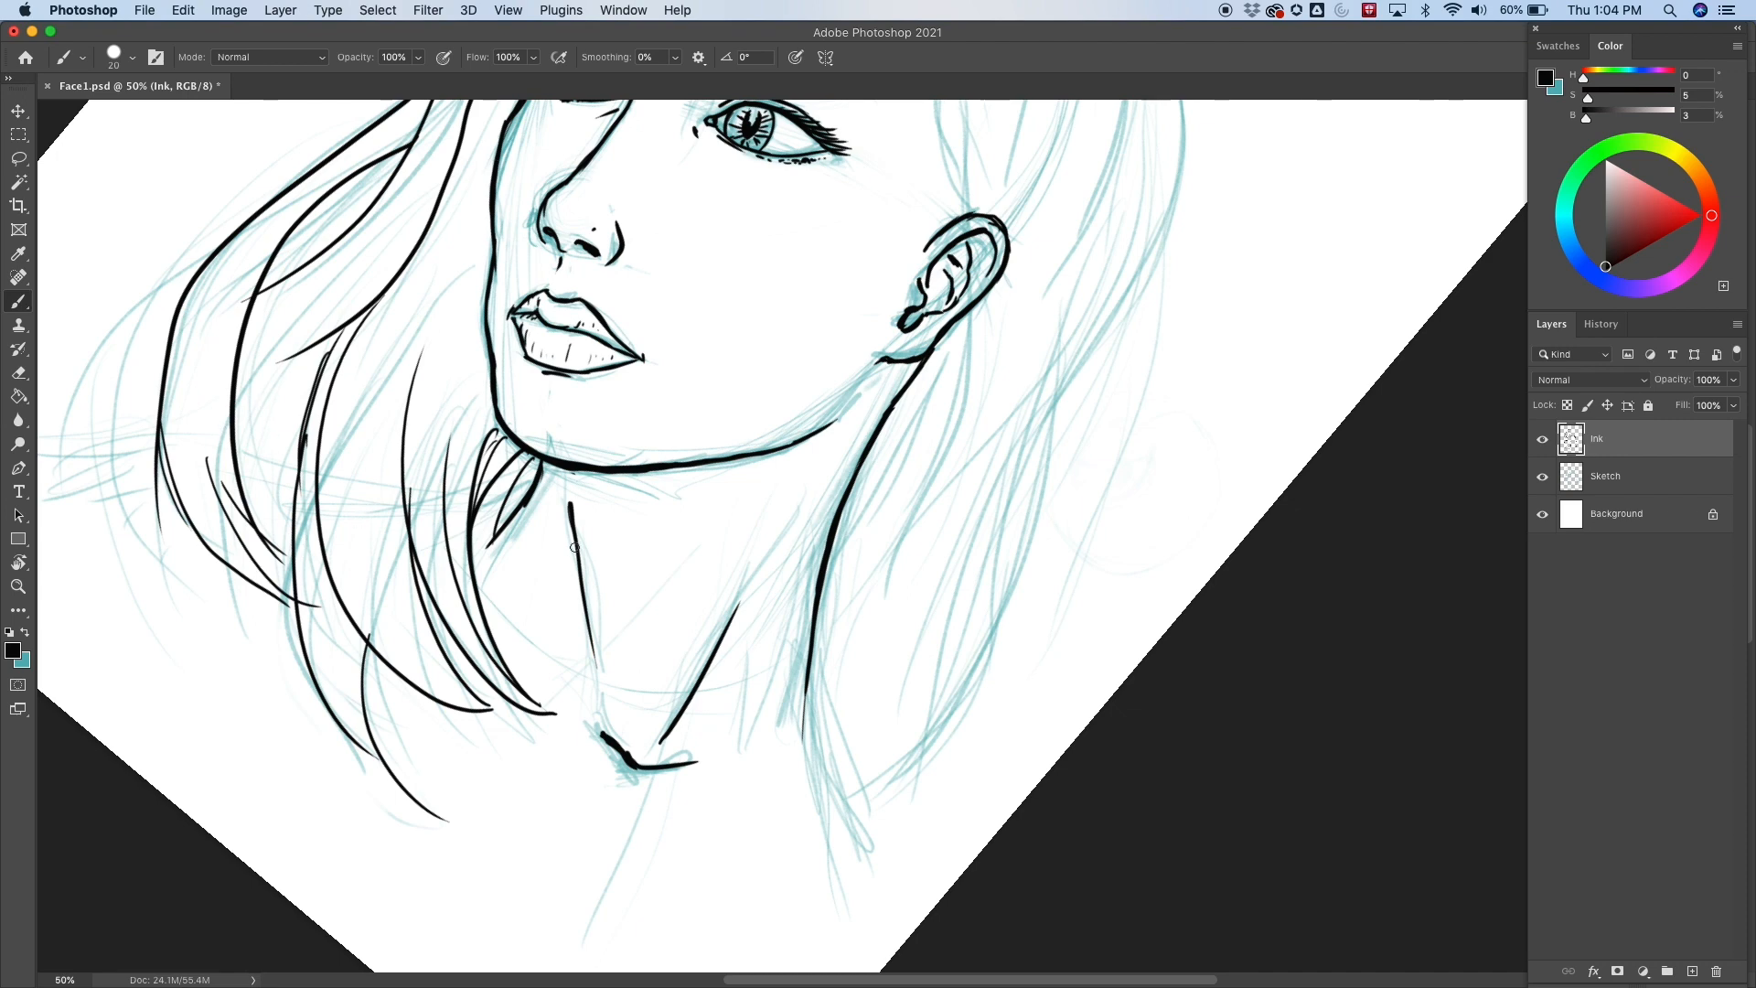
Ink two short strokes at the forehead hairline on the far side of the parting.
drag(1153, 407, 1044, 721)
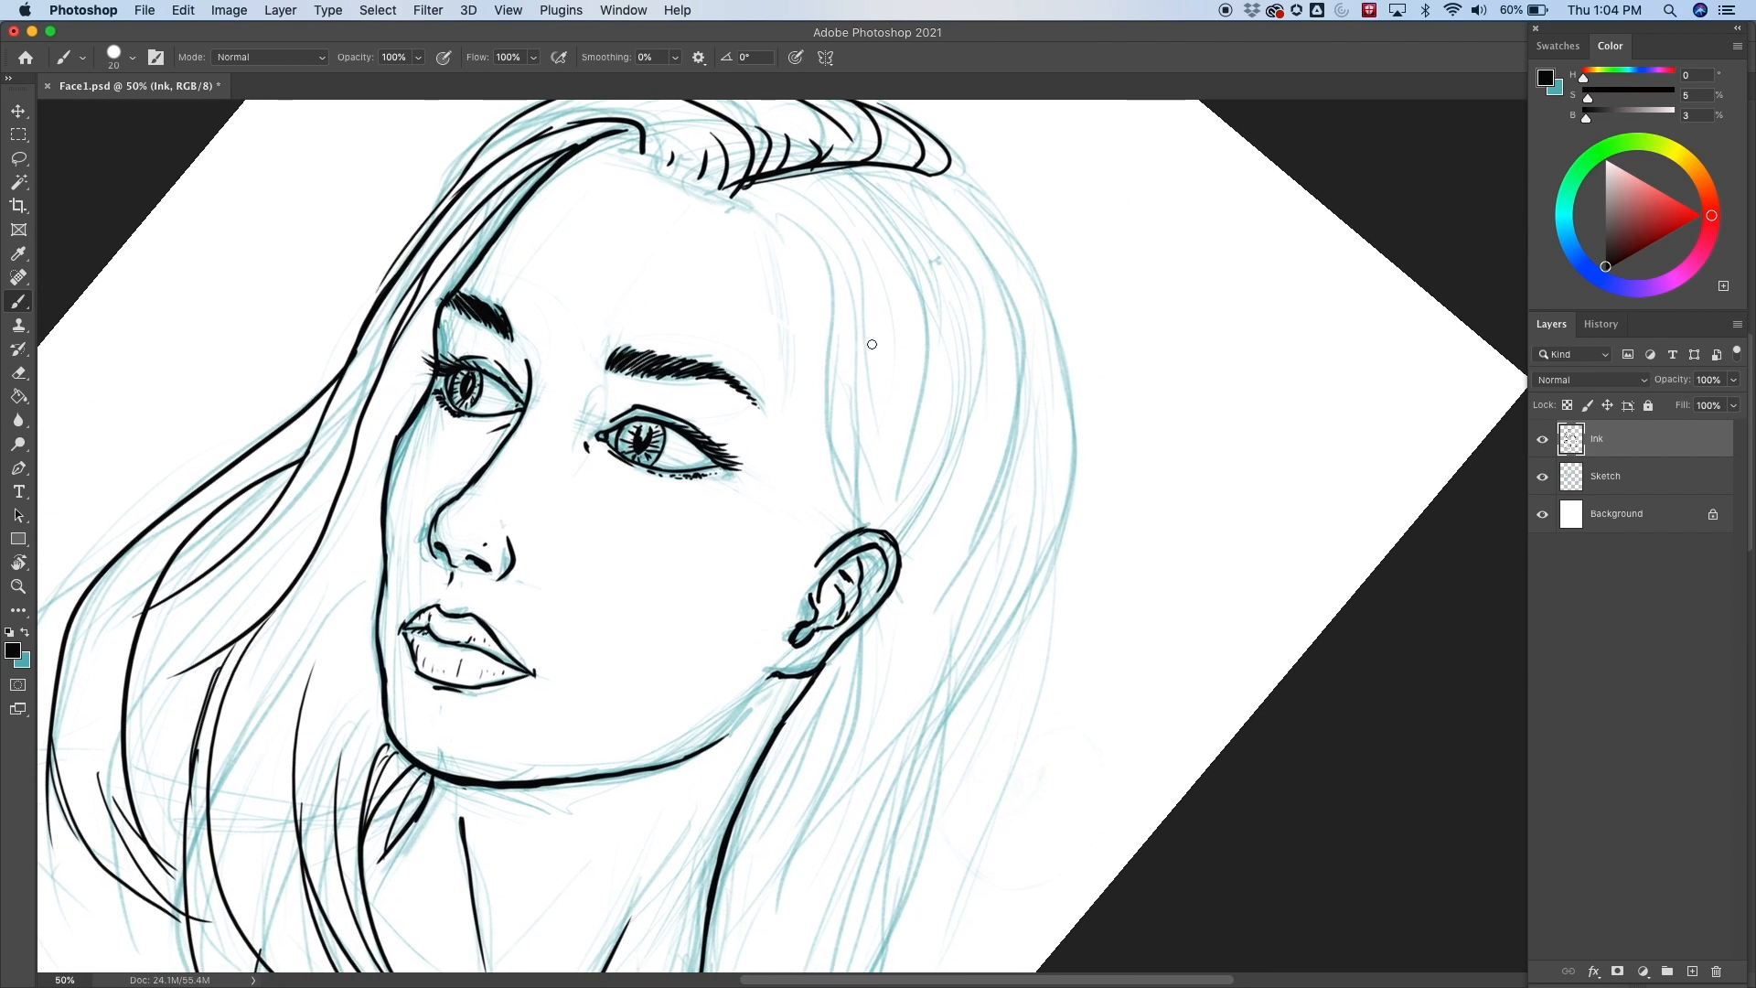
mouse_move(657, 170)
mouse_down()
mouse_move(641, 123)
mouse_move(663, 136)
mouse_up()
mouse_move(681, 178)
mouse_down()
mouse_move(680, 143)
mouse_move(695, 144)
mouse_up()
Ink the near-side outer hair contour from the parting over the crown and two parallel strands inside it.
key(r)
drag(937, 552, 823, 471)
drag(1161, 516, 828, 423)
key(b)
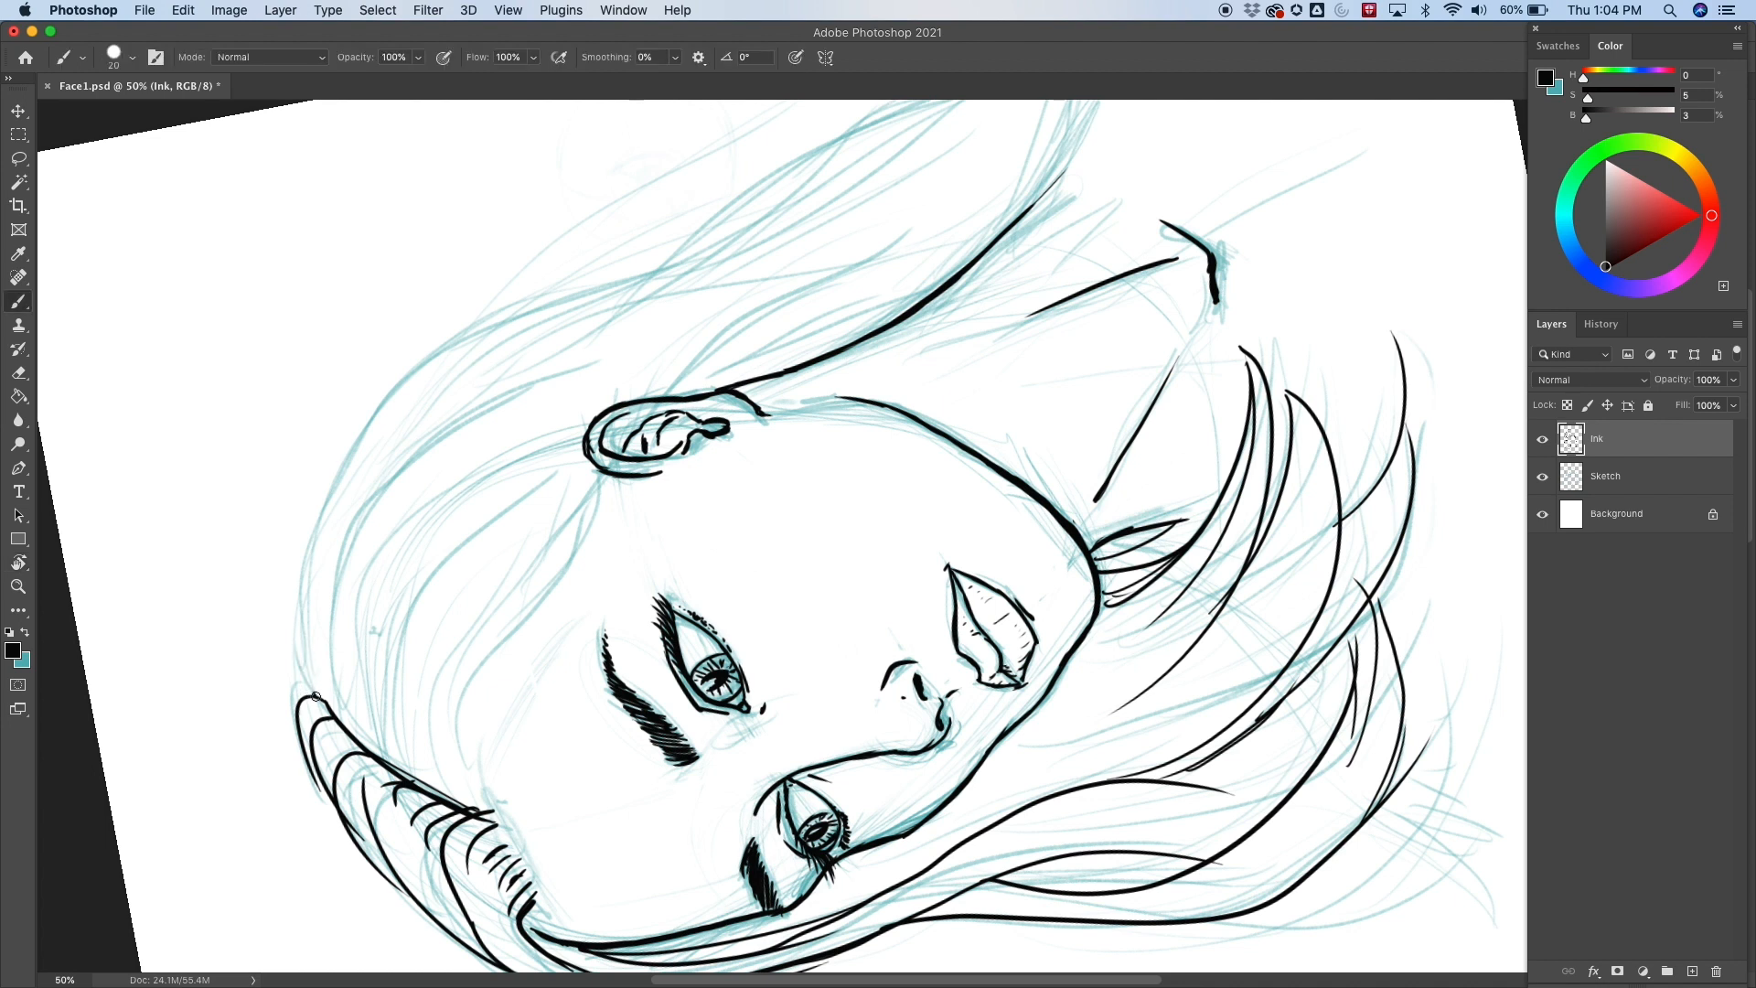
drag(315, 697, 498, 328)
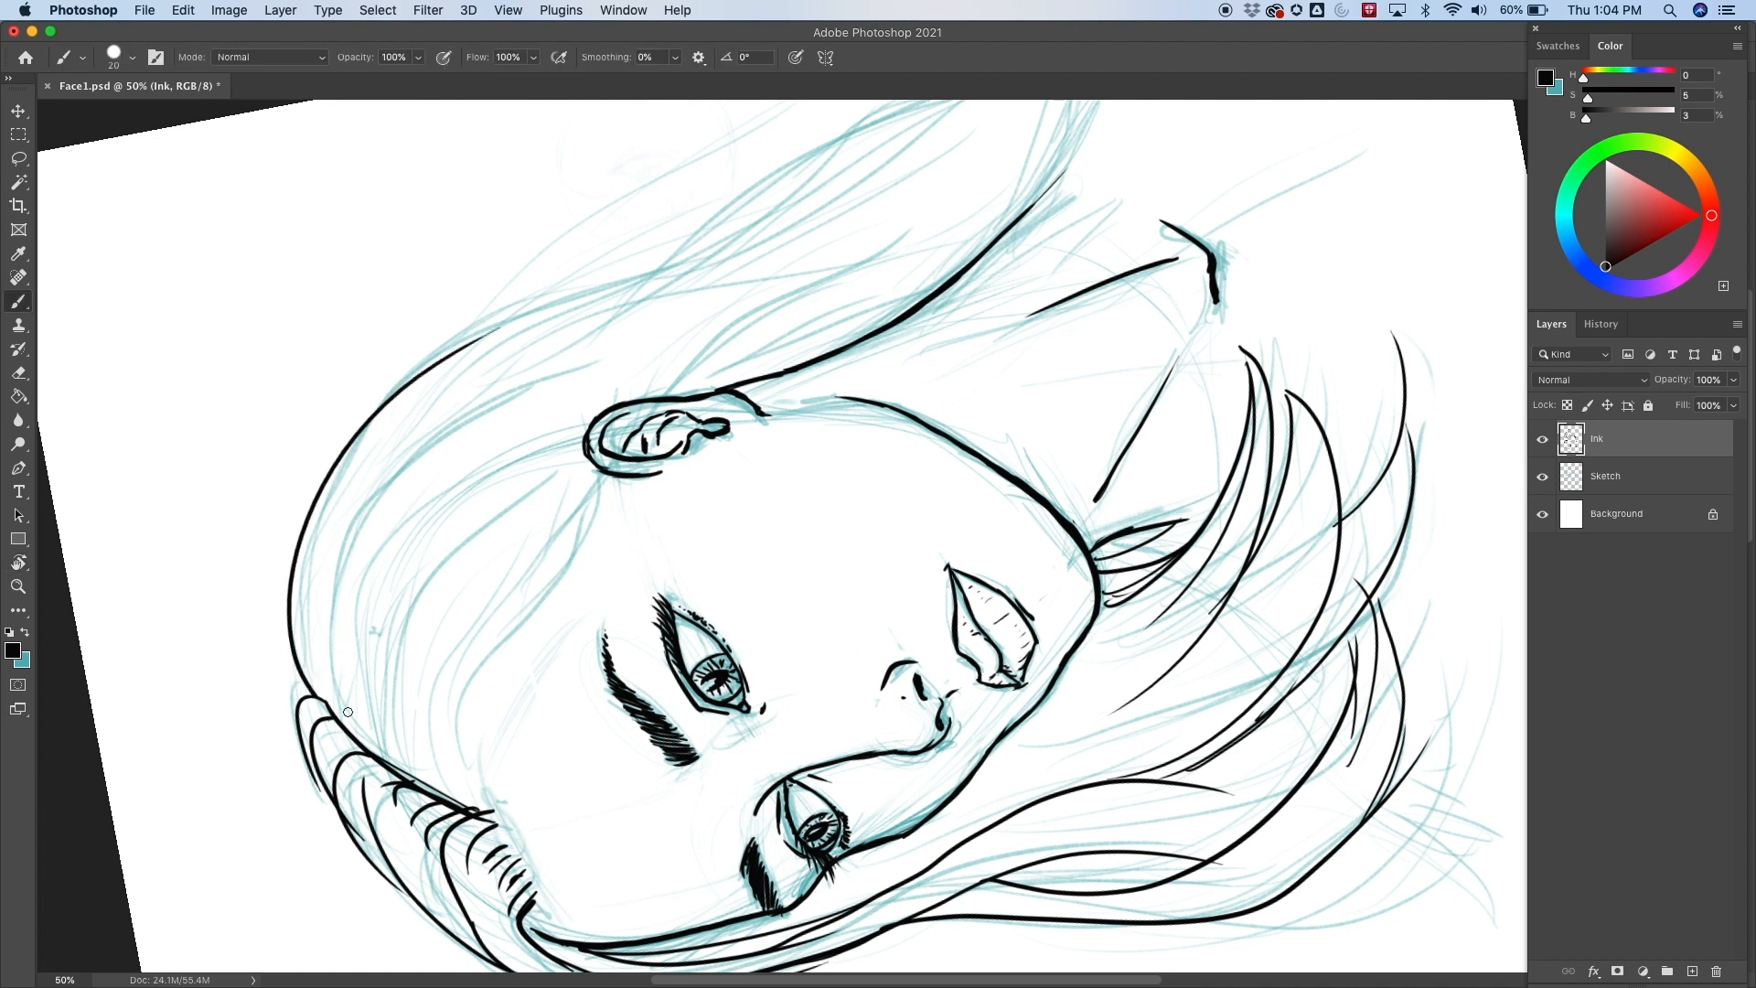
drag(347, 712, 417, 418)
mouse_move(371, 746)
mouse_down()
mouse_move(353, 571)
mouse_move(417, 464)
mouse_up()
Ink the near-side hairline from the parting to the top of the ear, with three shorter strands flowing beside it.
drag(486, 808, 463, 641)
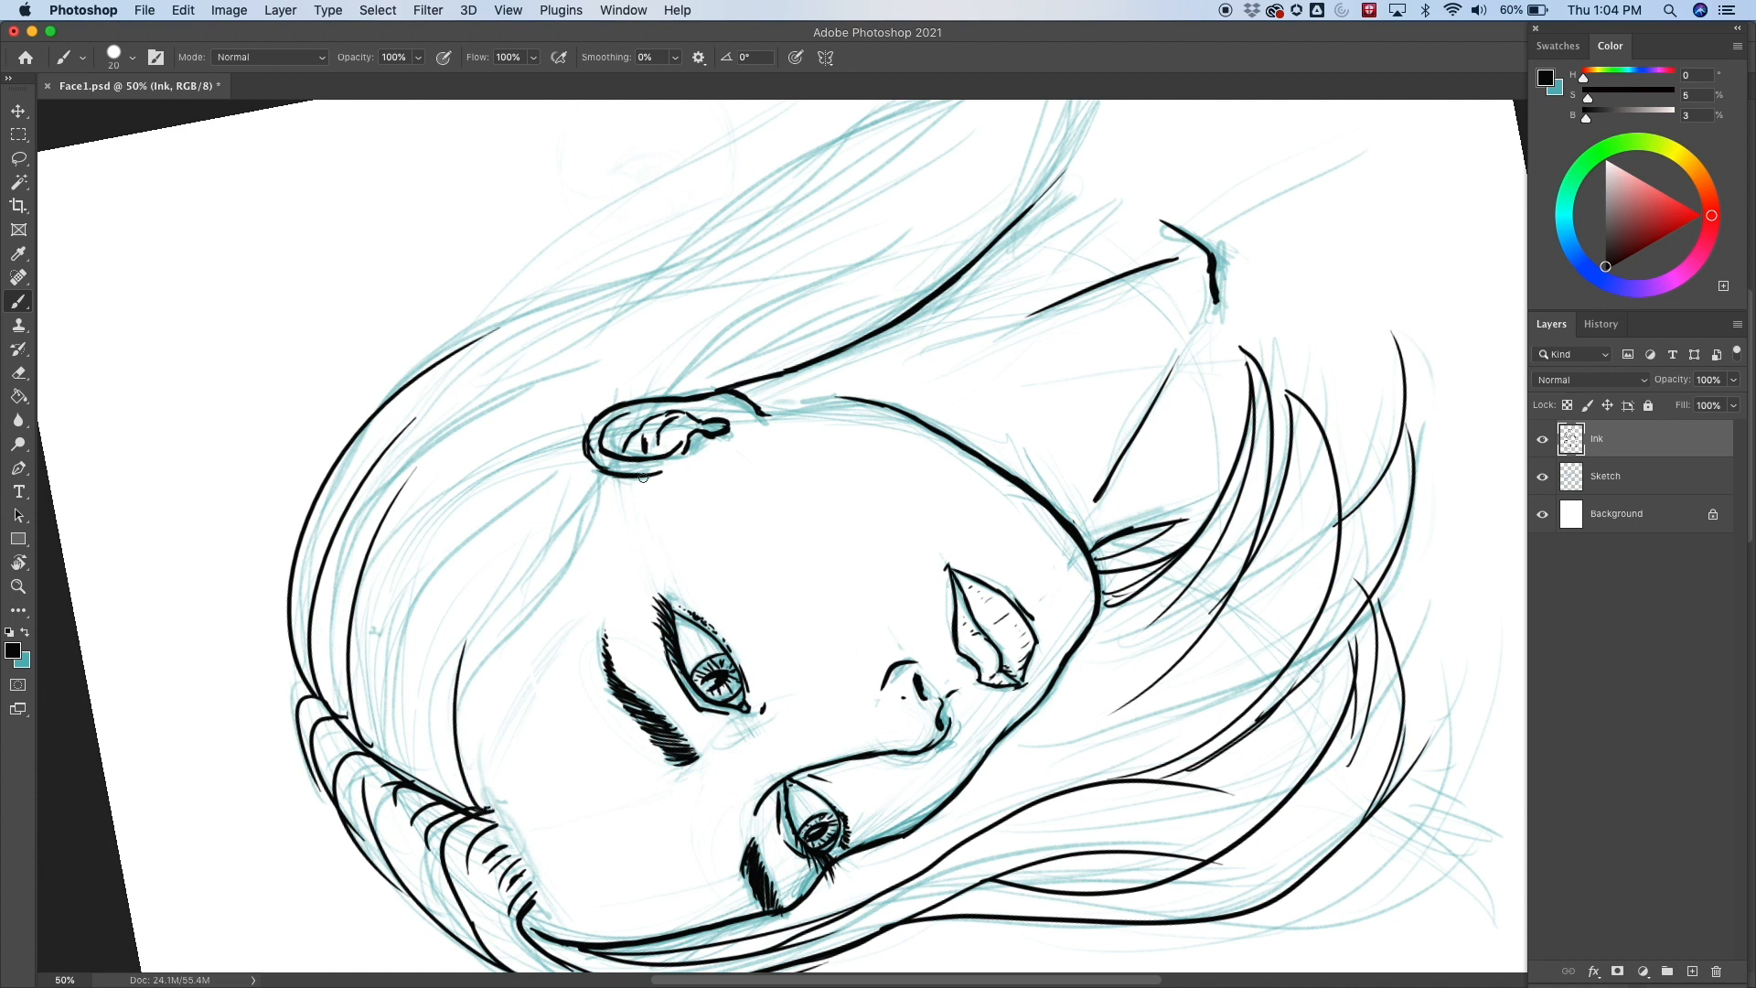
drag(488, 813, 619, 492)
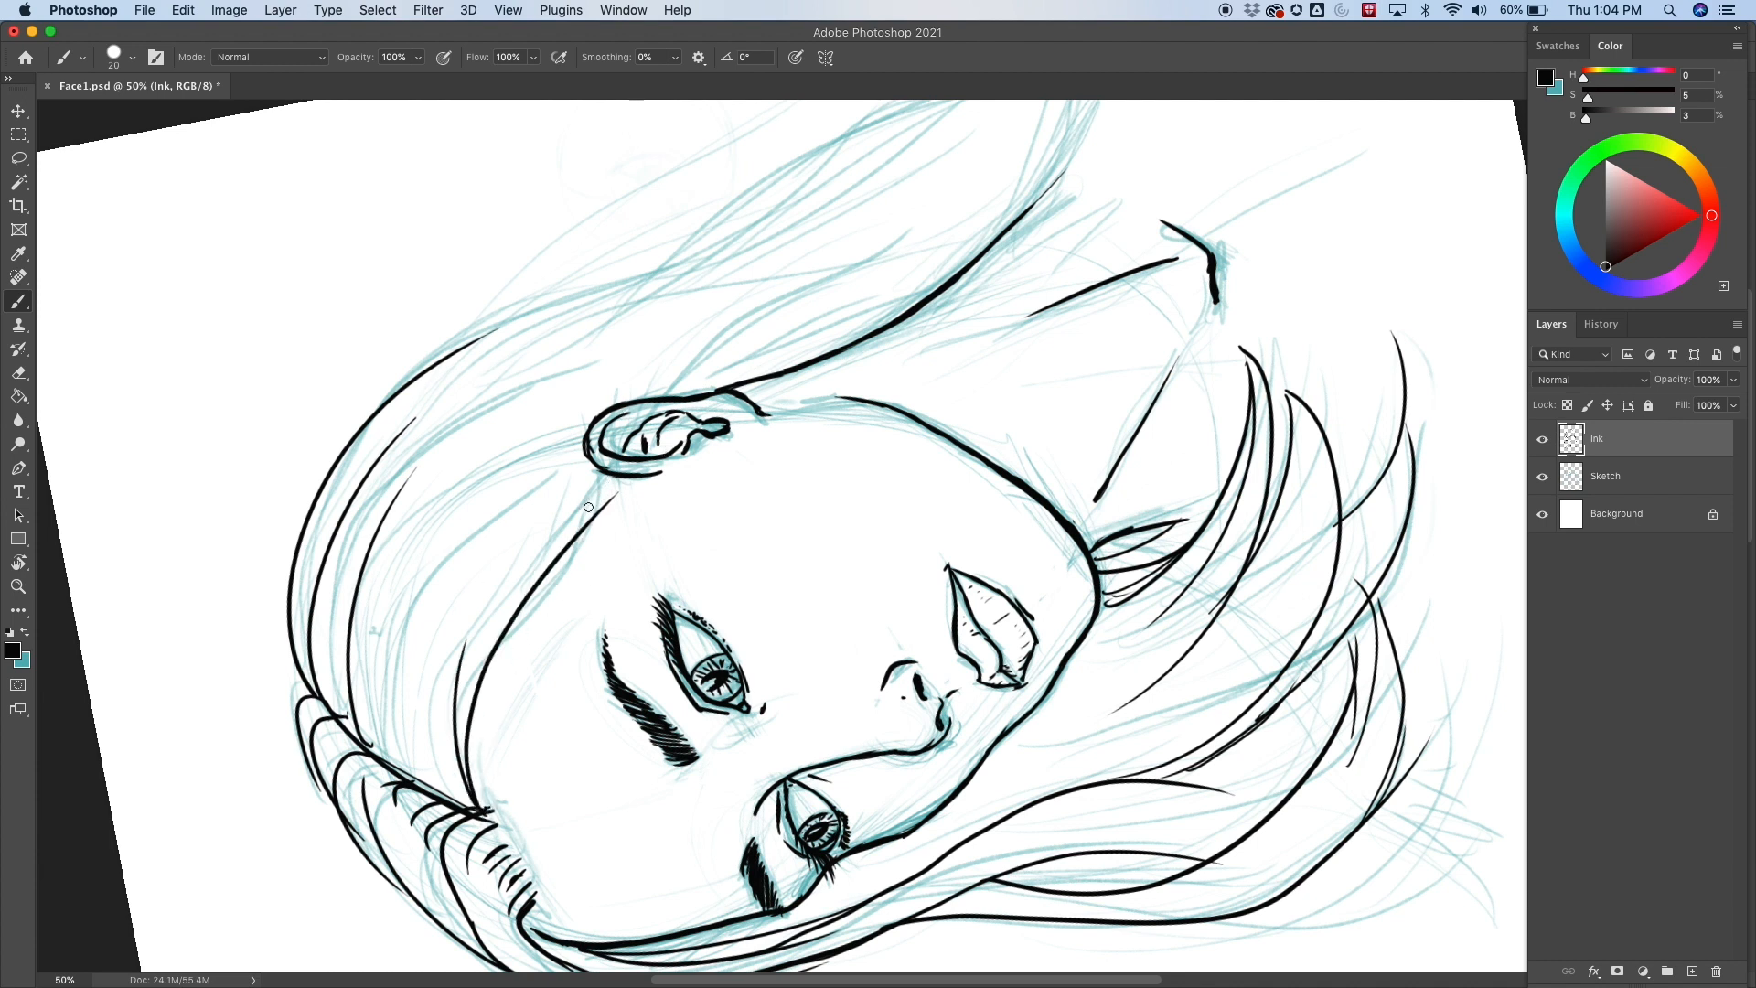
key(super+z)
mouse_move(492, 794)
mouse_down()
mouse_move(480, 691)
mouse_move(602, 474)
mouse_up()
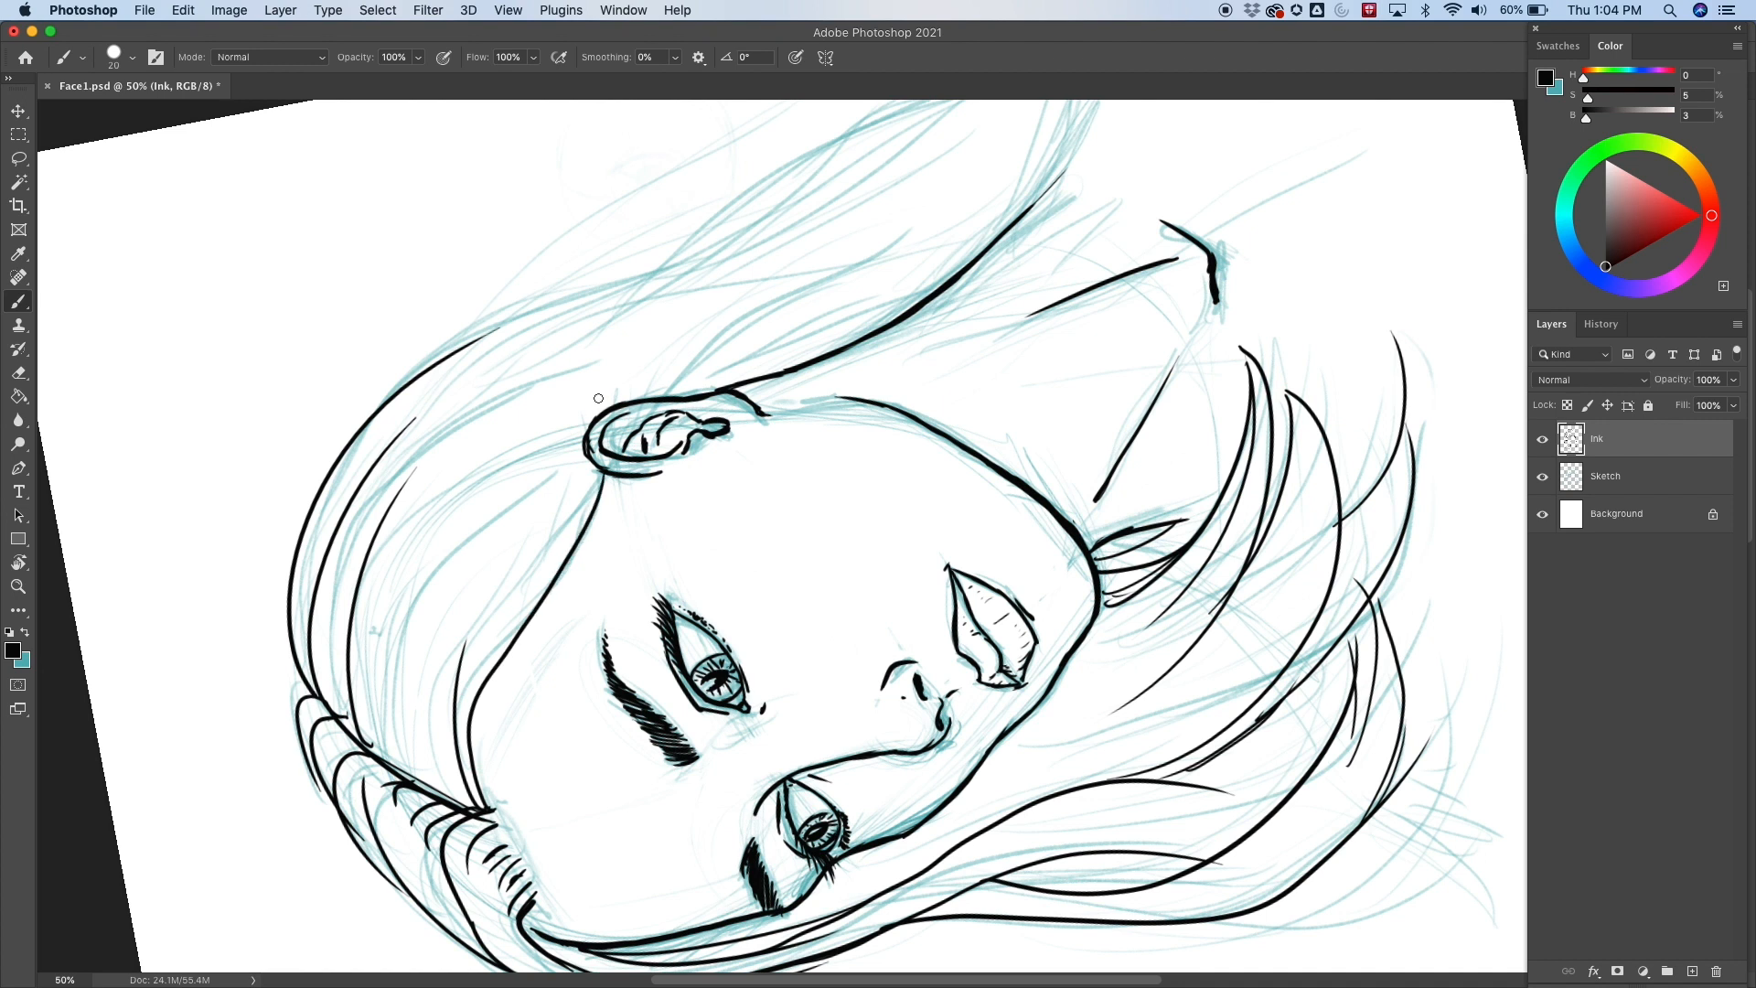
drag(453, 802, 446, 527)
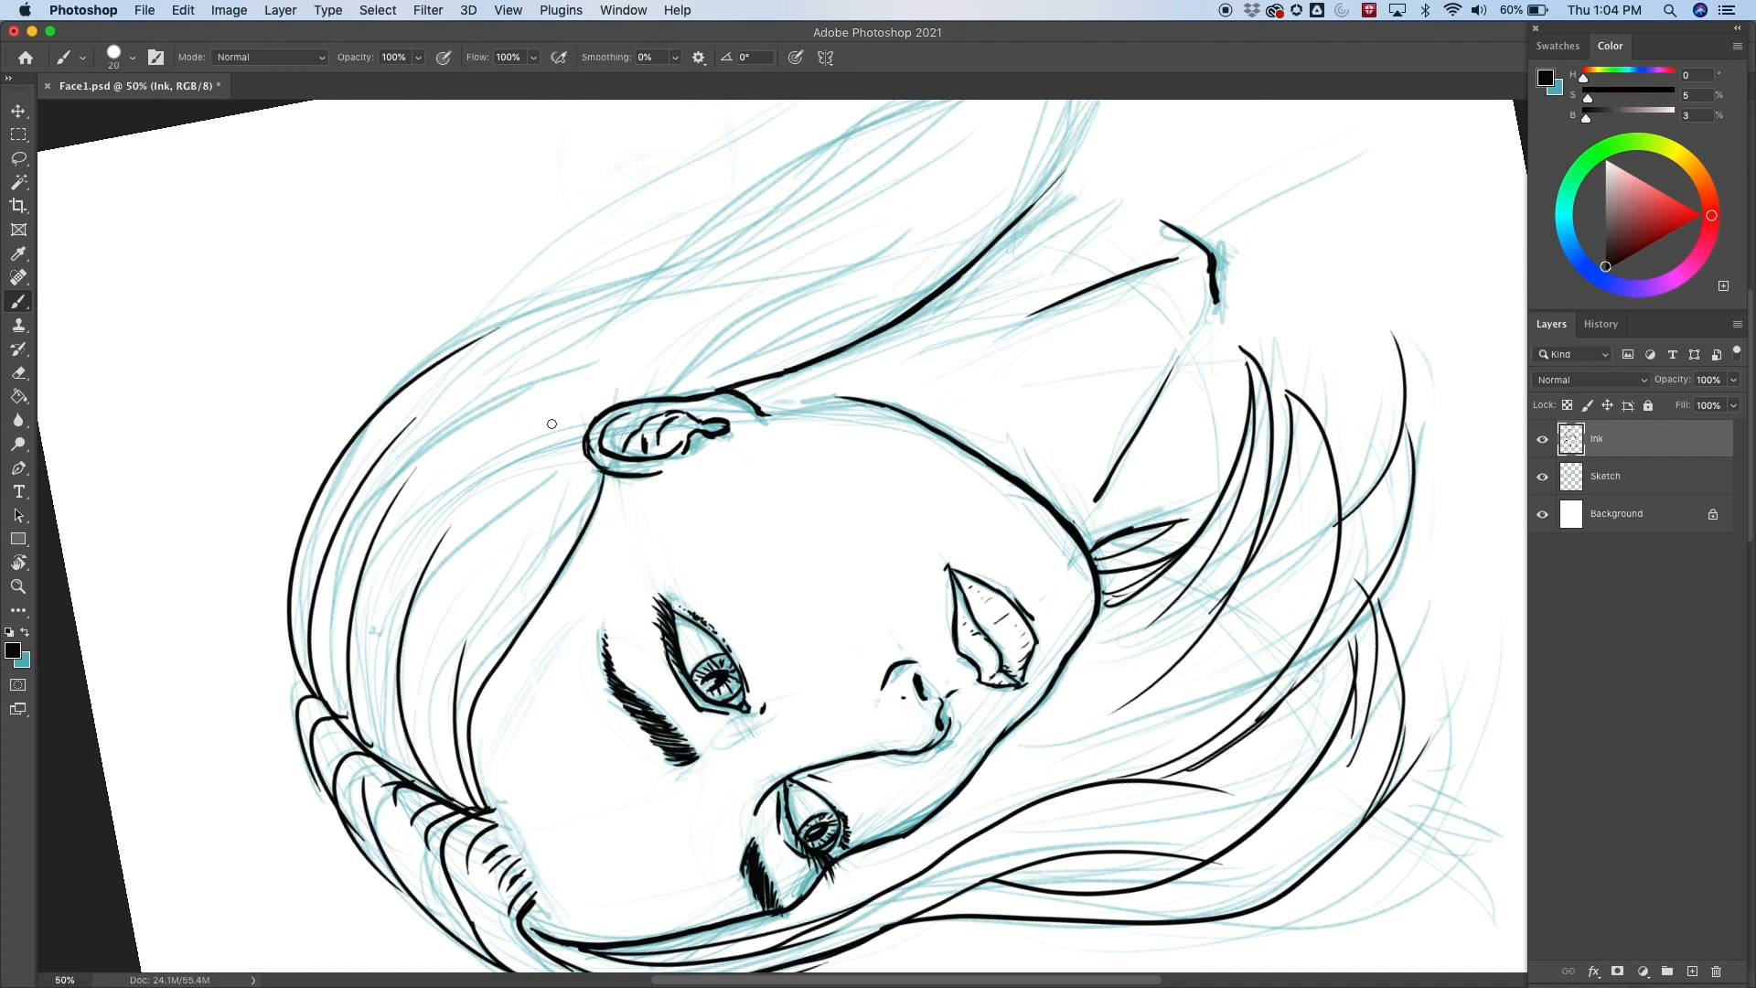
drag(457, 798, 459, 588)
Ink a strand alongside the near-side hairline running between the temple and the top of the ear.
key(r)
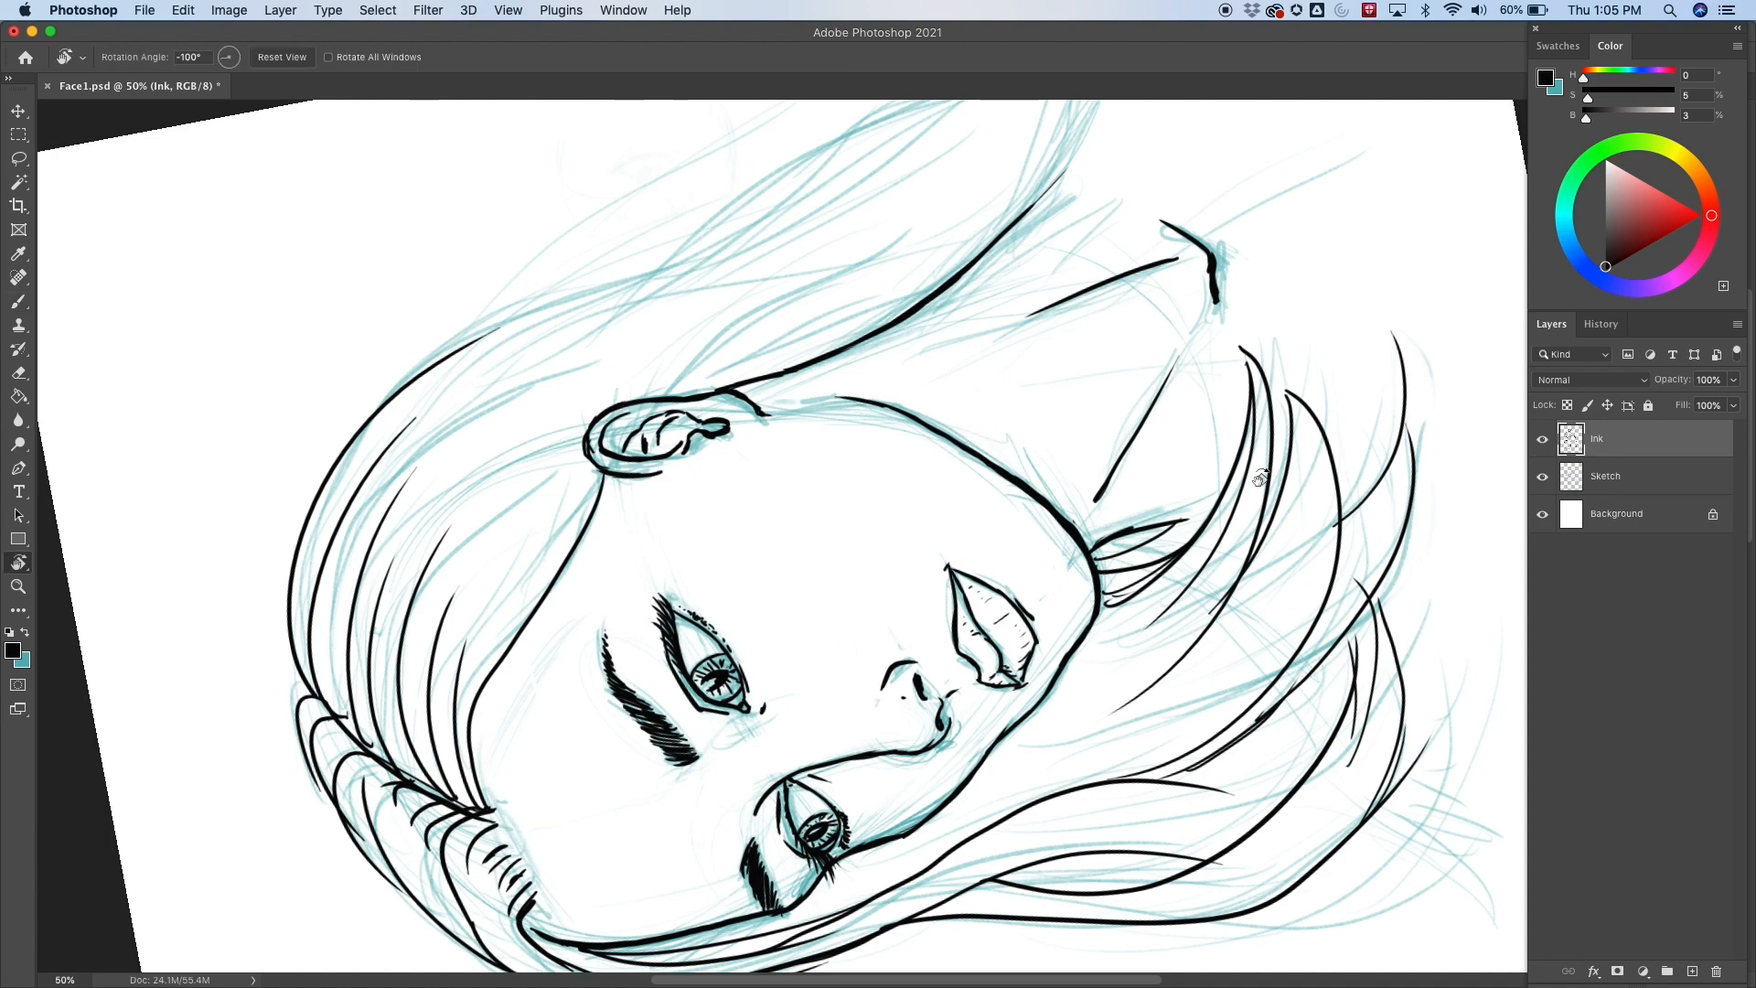
mouse_move(1260, 479)
mouse_down()
mouse_move(760, 738)
mouse_move(877, 757)
mouse_move(742, 599)
mouse_move(717, 596)
mouse_move(736, 588)
mouse_up()
key(b)
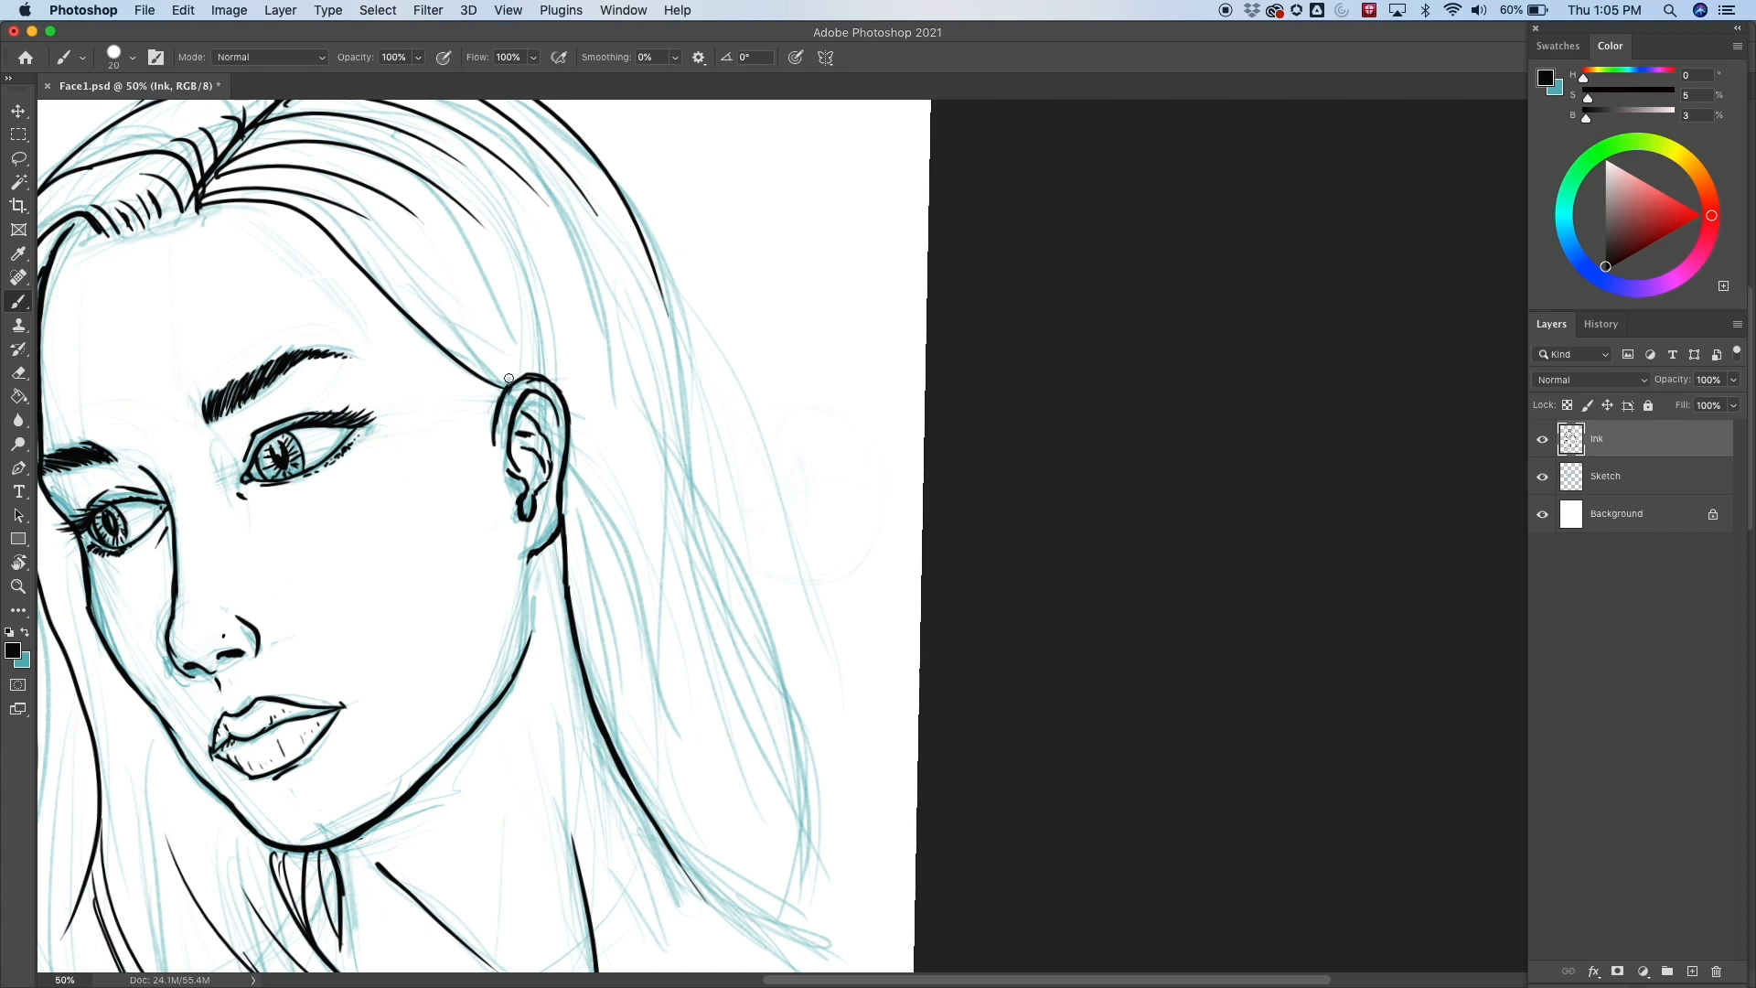
drag(509, 378, 382, 248)
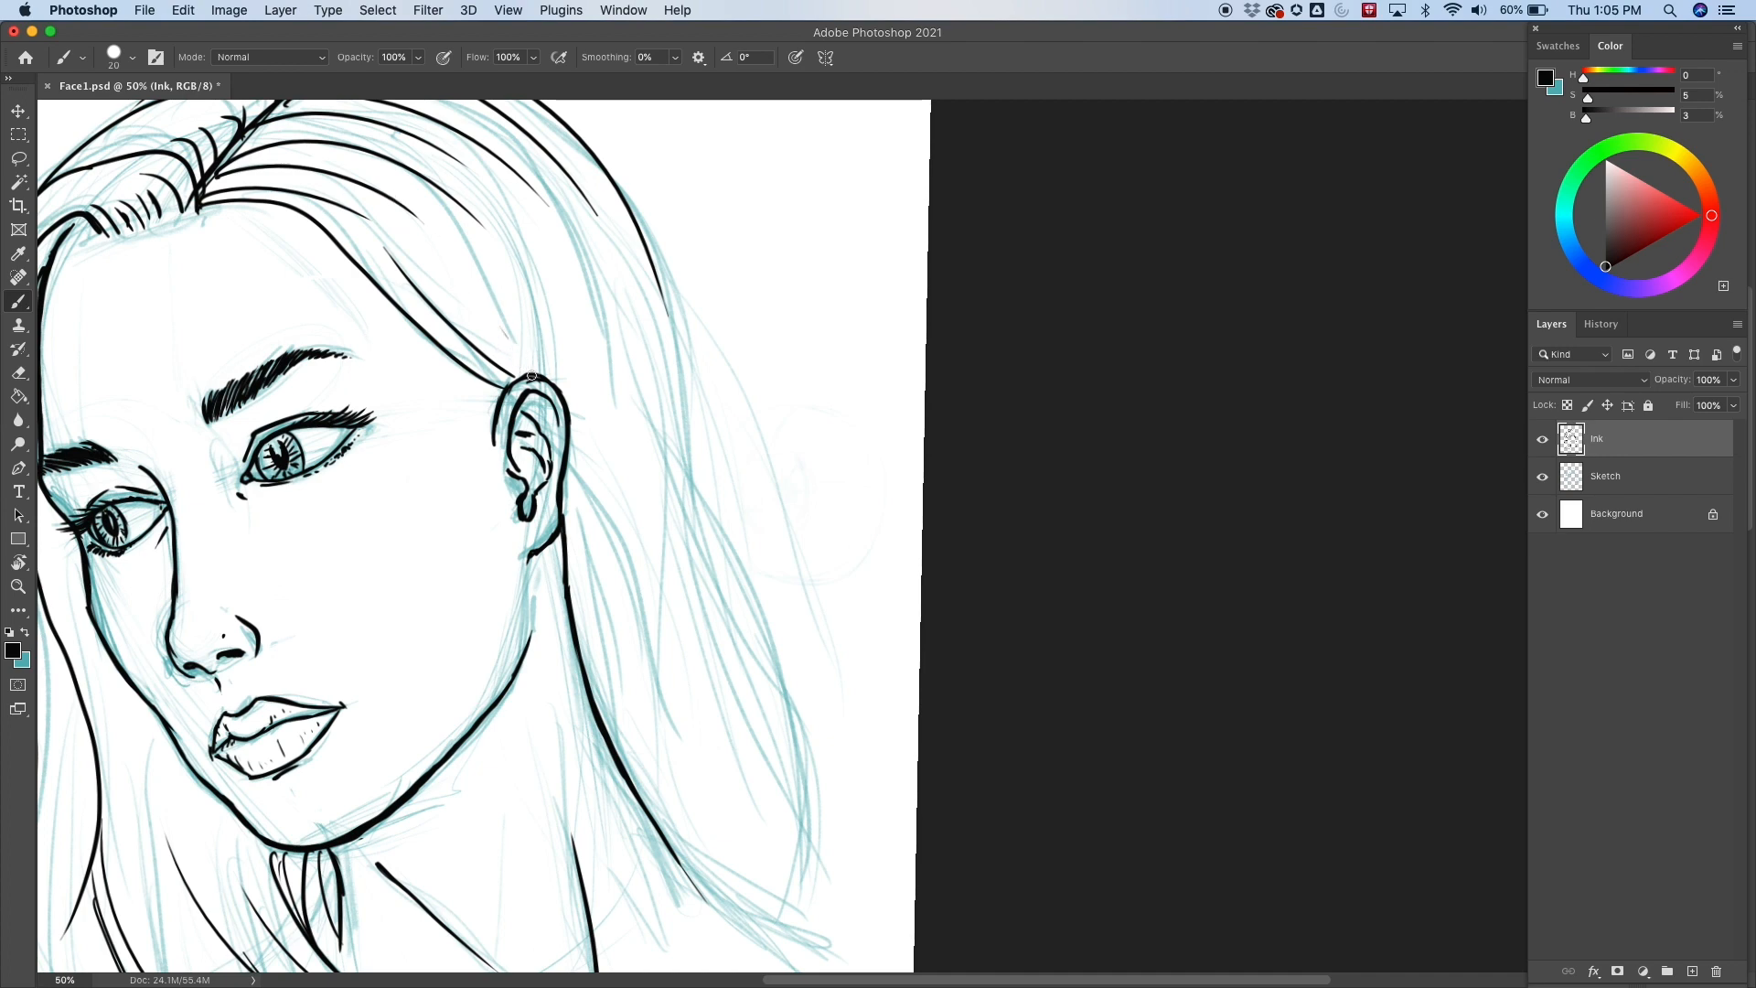
Ink two close strands sweeping from the temple hairline across the ear and down behind the neck.
mouse_move(686, 607)
mouse_down()
mouse_move(1156, 471)
mouse_move(867, 595)
mouse_move(888, 391)
mouse_move(881, 625)
mouse_up()
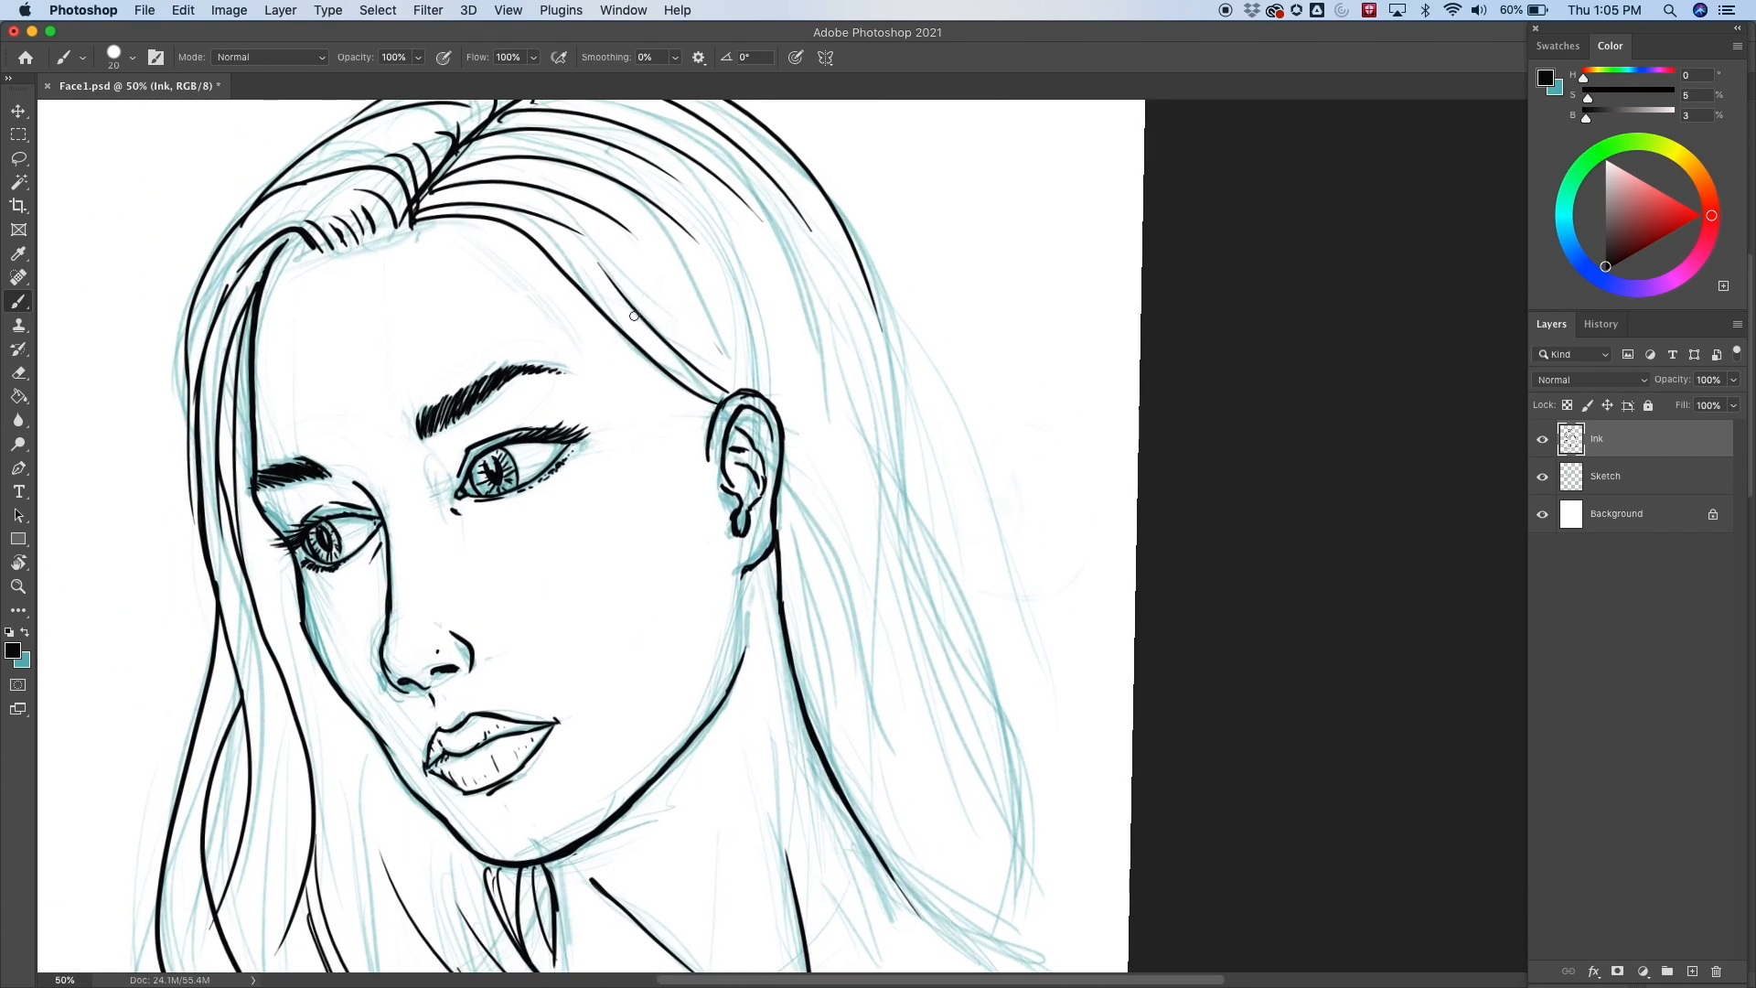
drag(656, 357, 878, 626)
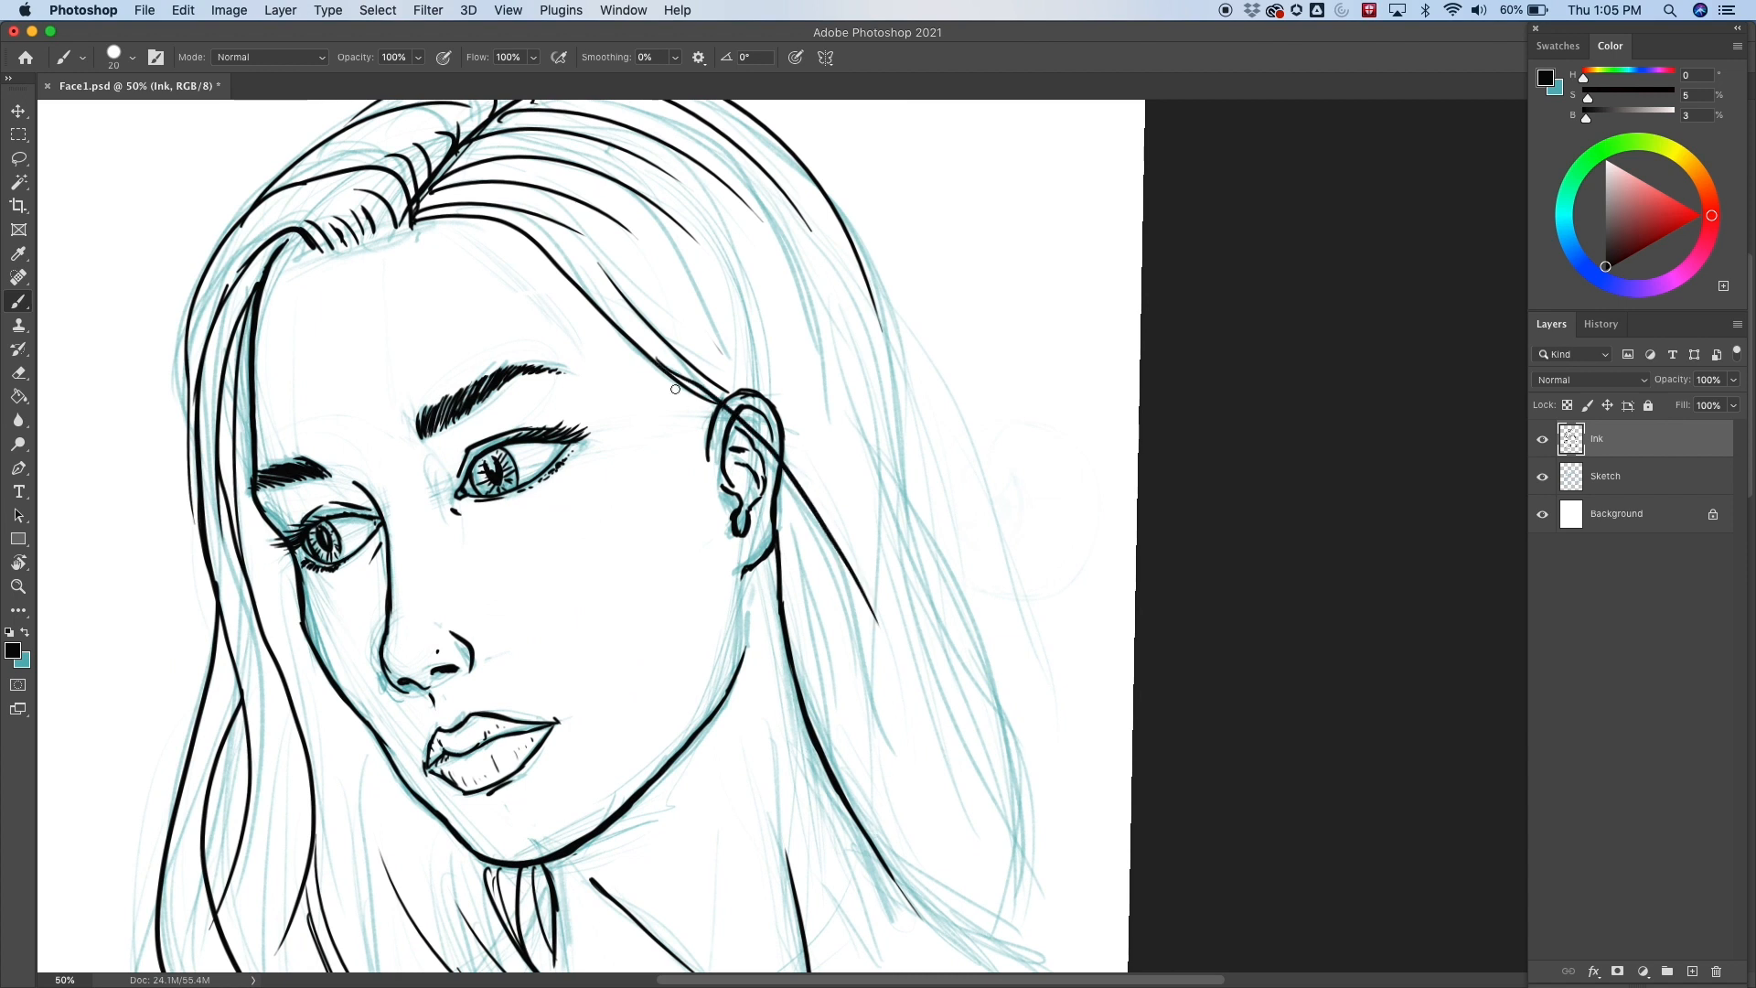
key(super+z)
drag(630, 333, 884, 675)
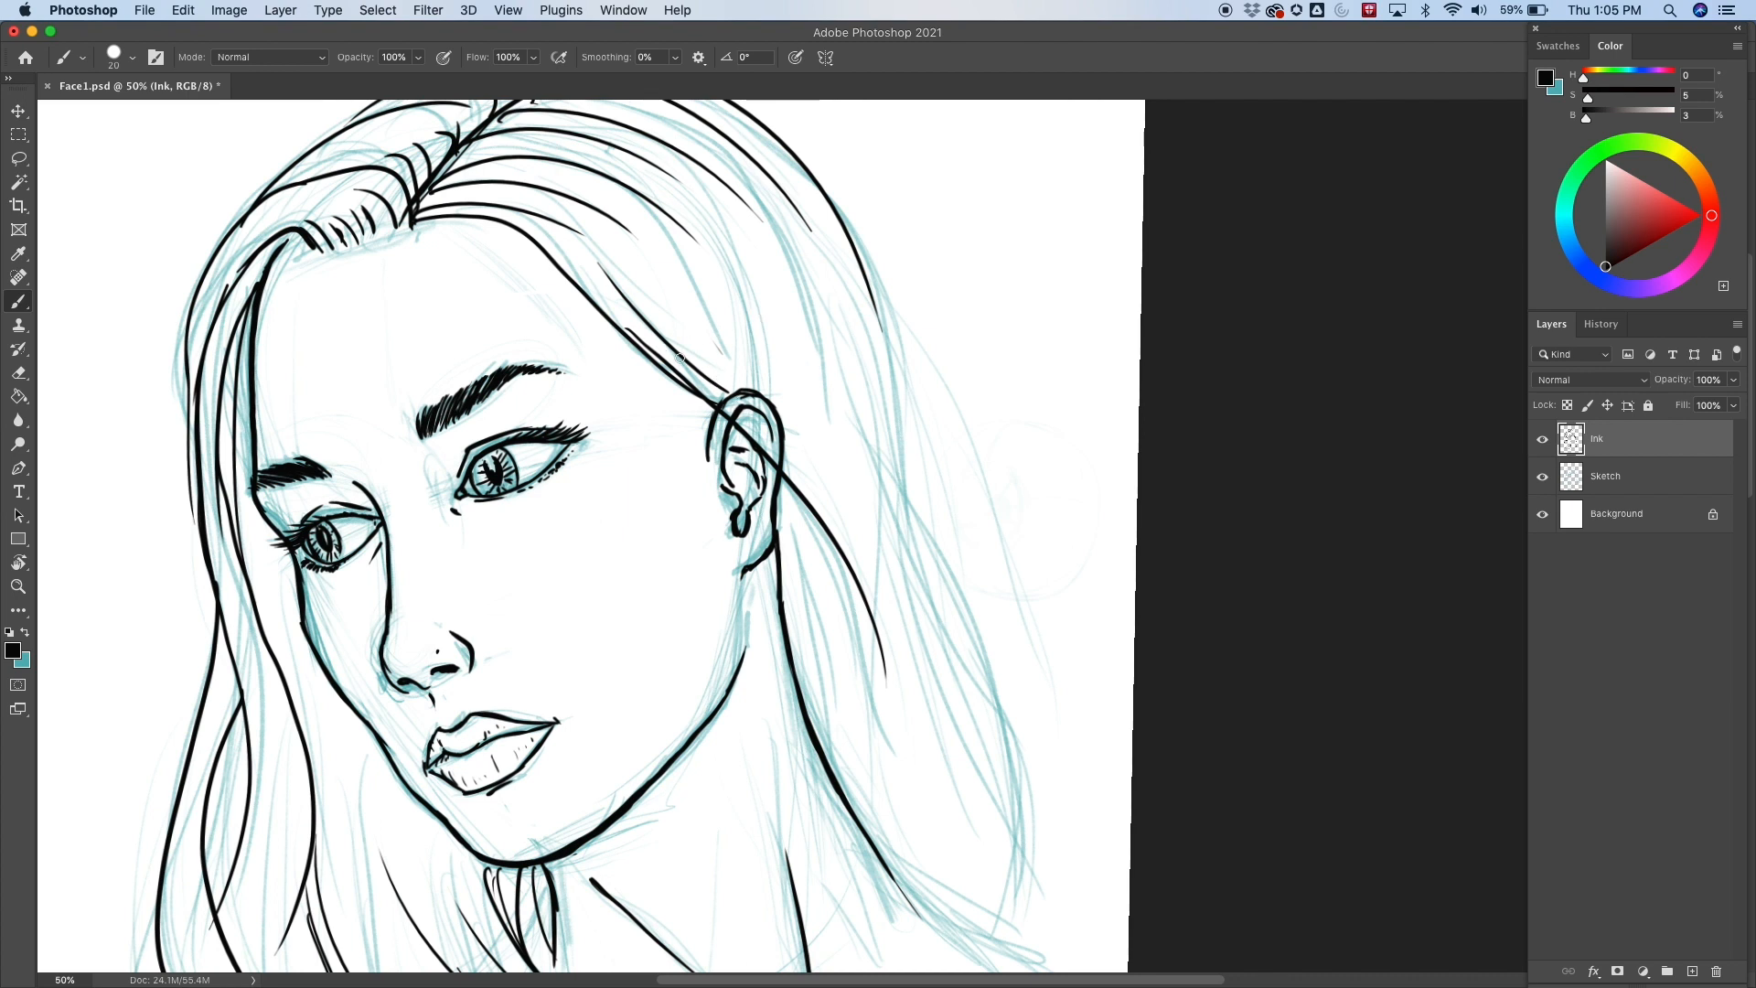
drag(680, 358, 899, 654)
key(super+z)
drag(679, 358, 880, 607)
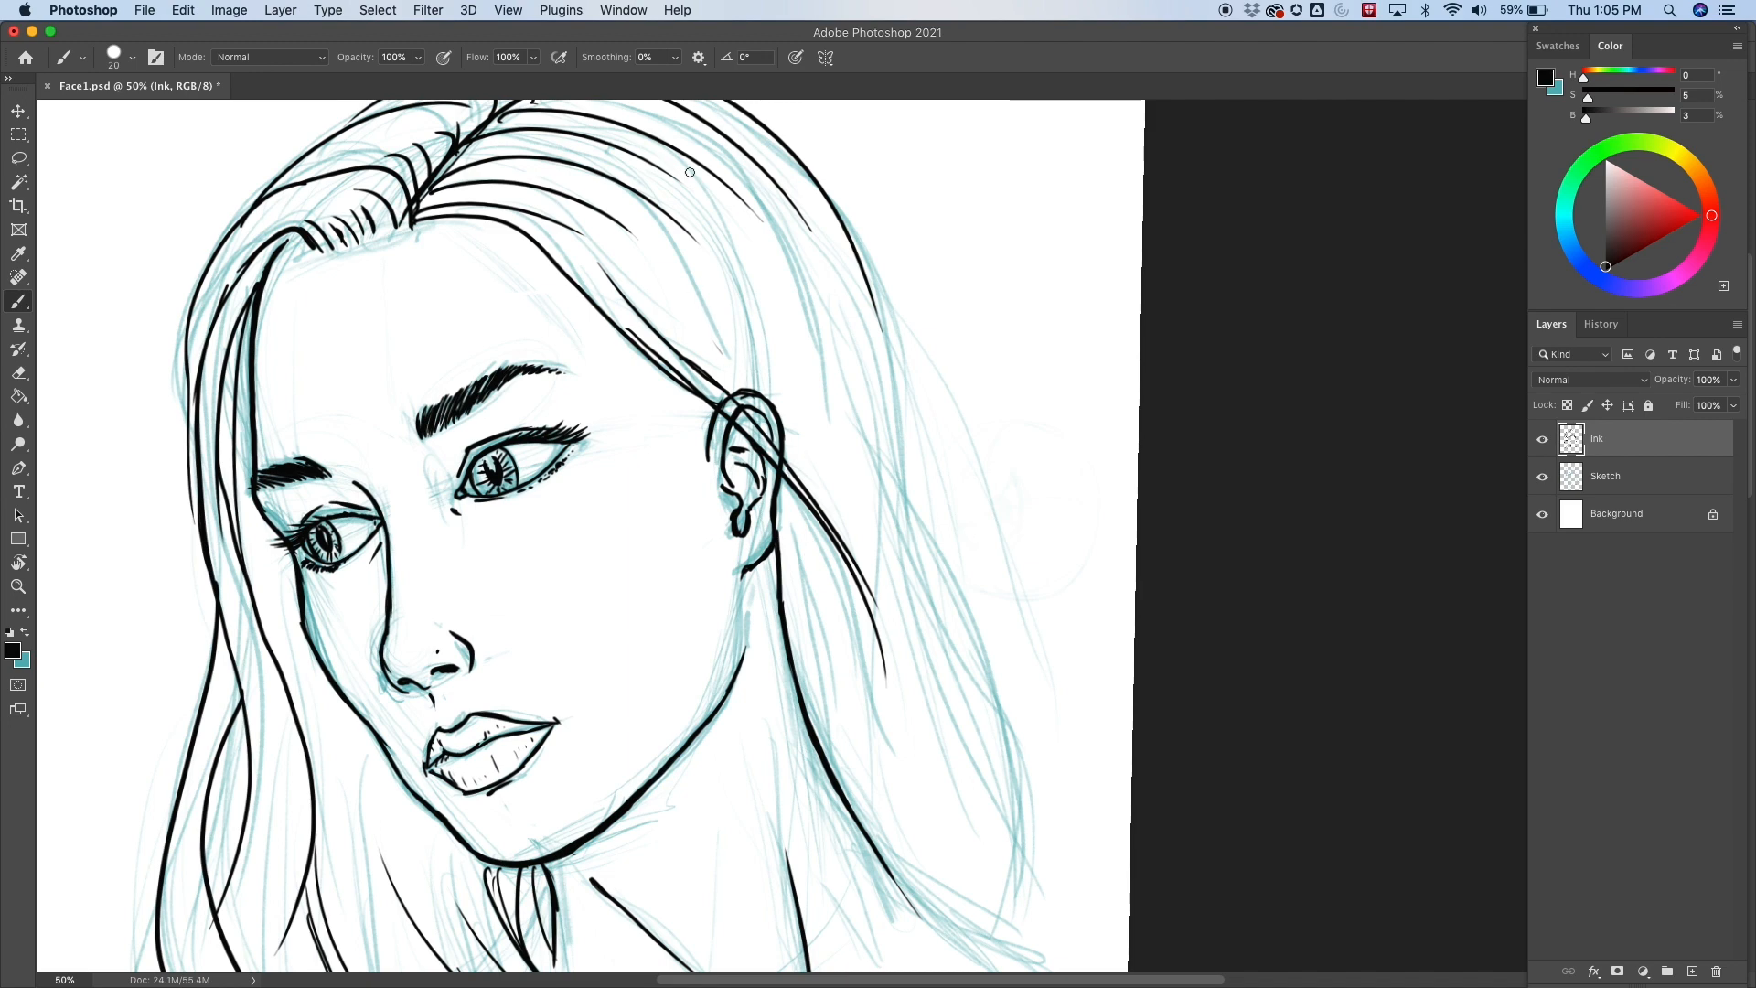
Erase the overlapping ear lines between the two strands crossing the ear, using a much smaller eraser.
key(e)
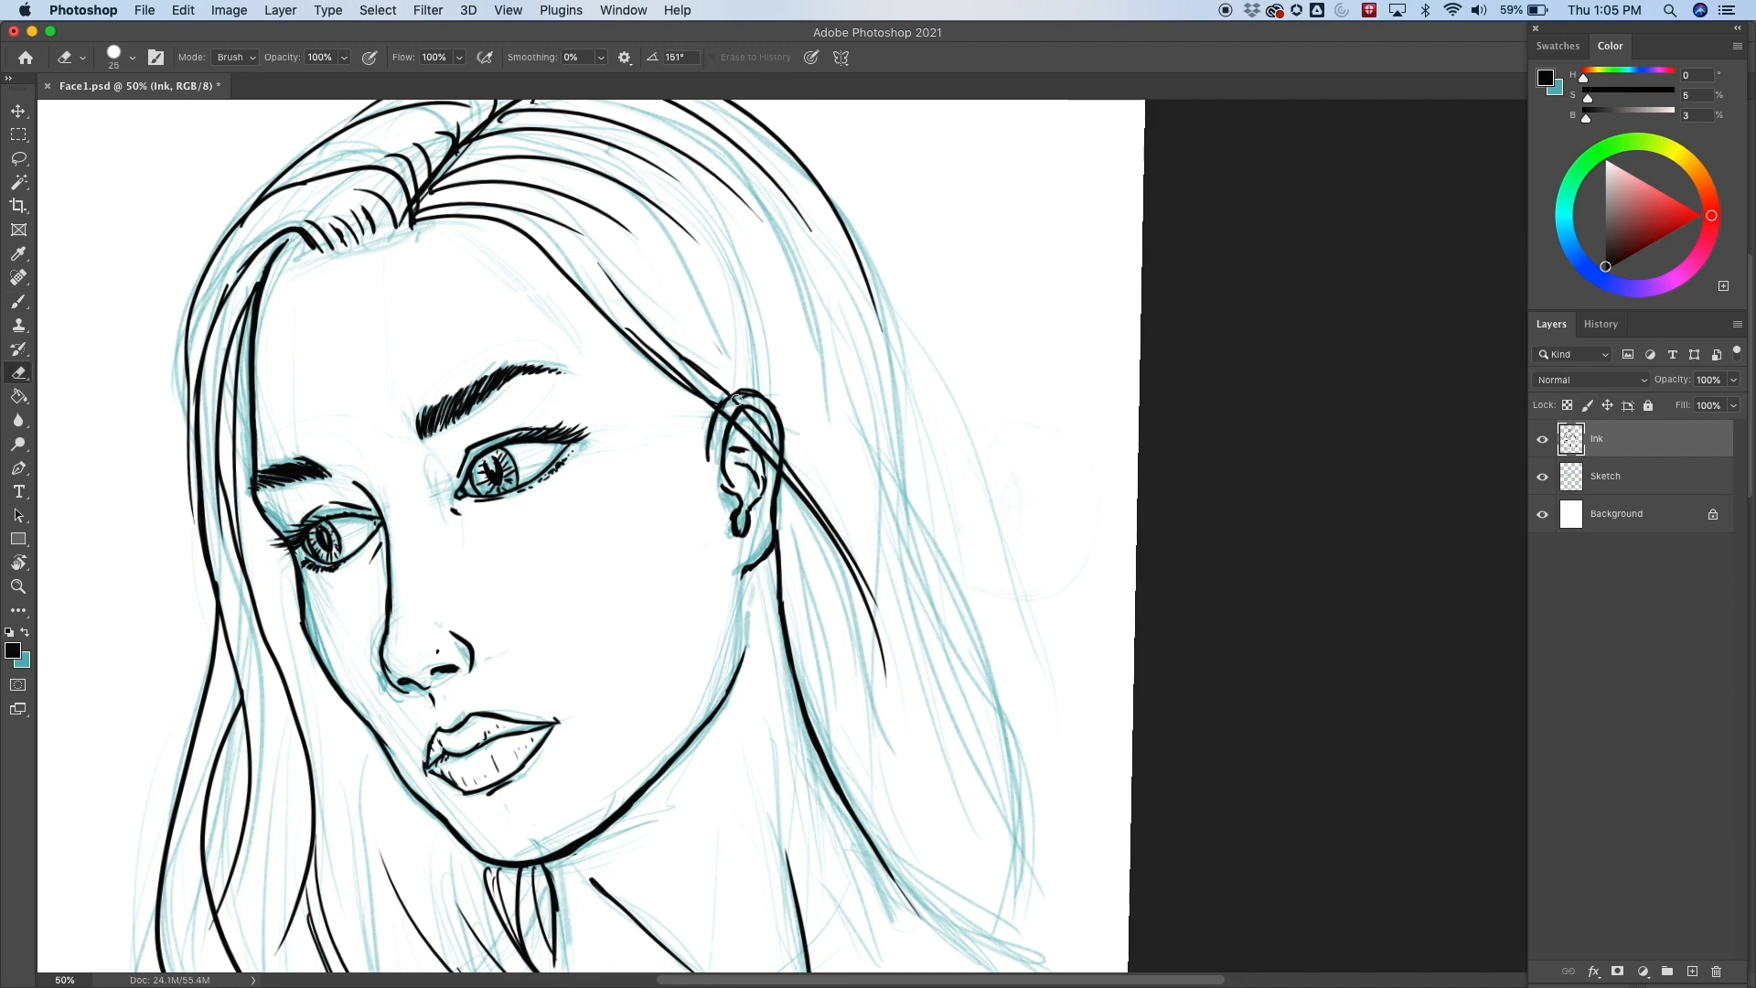
key(super+1)
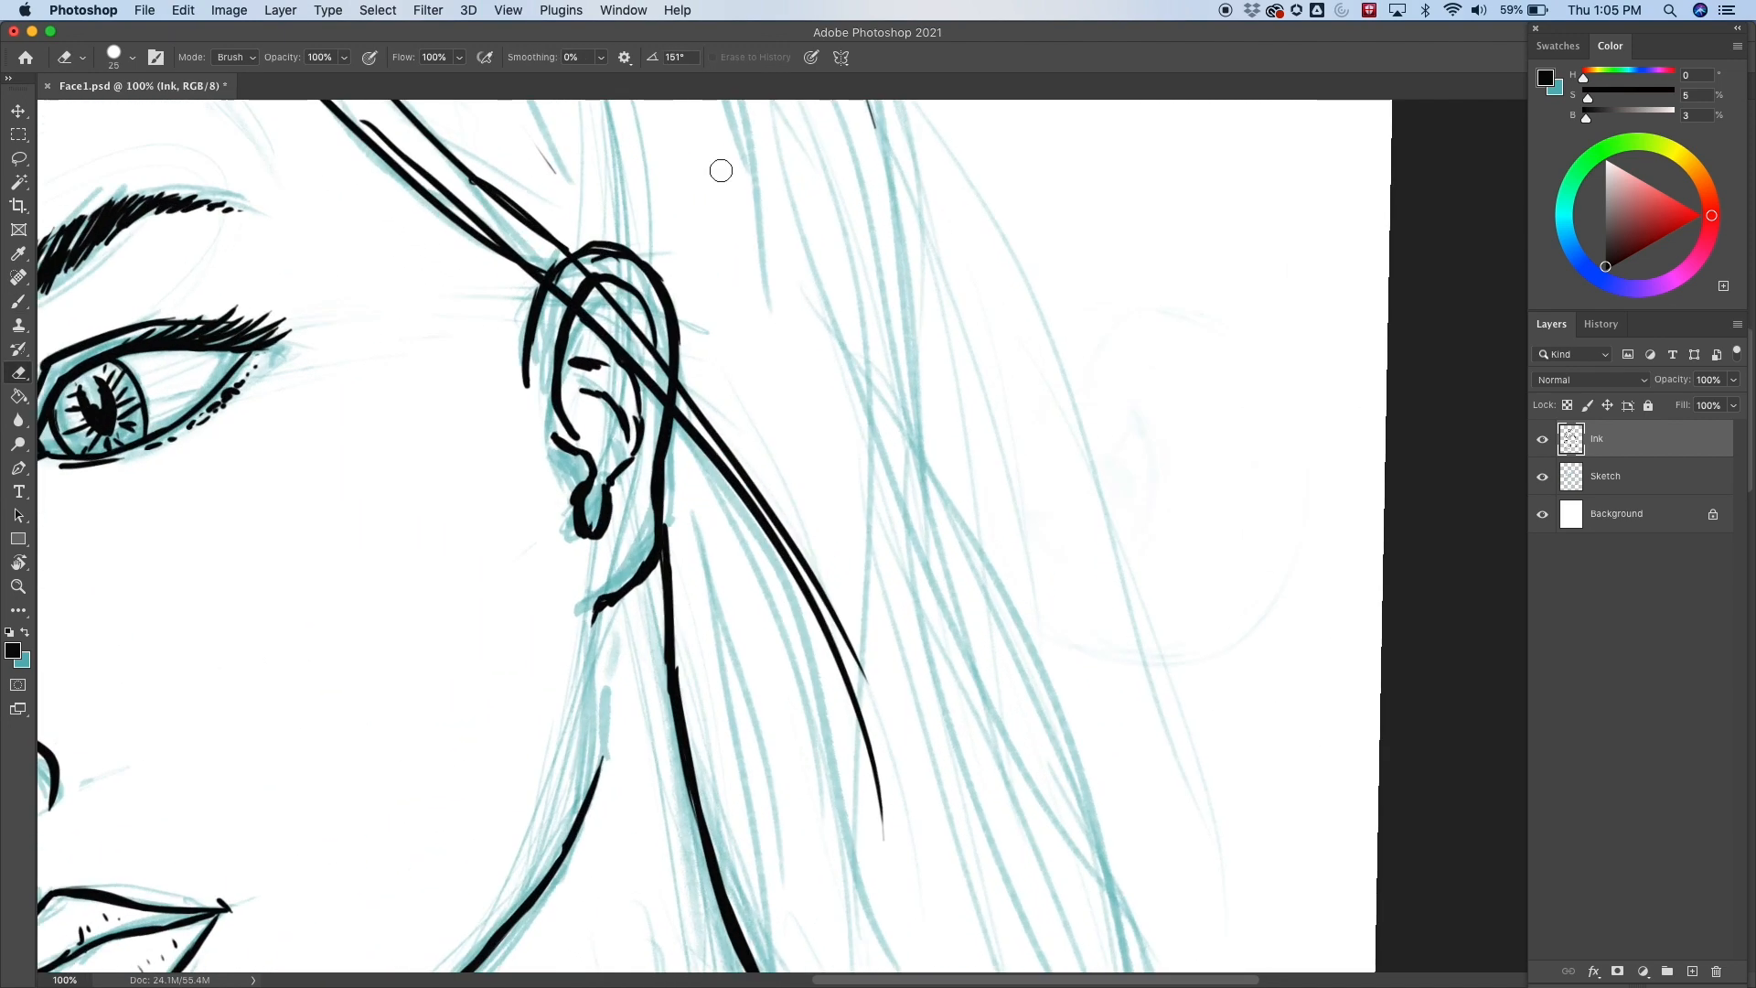
mouse_move(569, 275)
mouse_down()
mouse_move(534, 249)
mouse_move(638, 349)
mouse_up()
key(super+z)
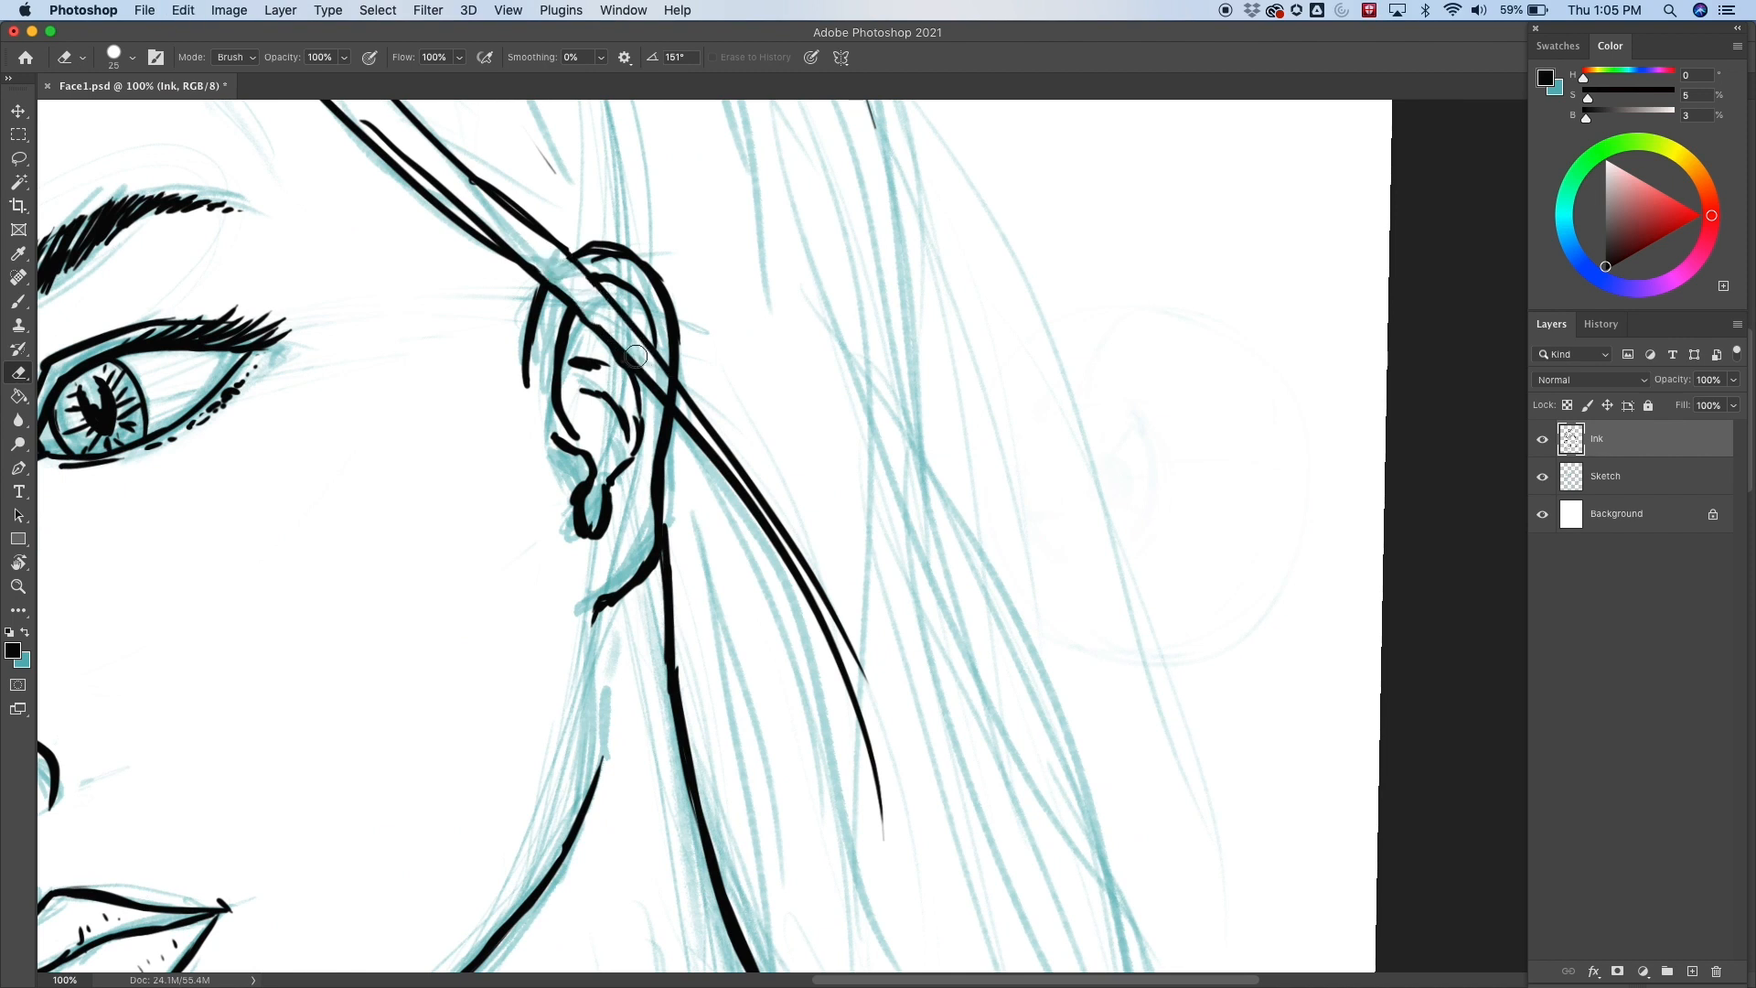
key(bracketleft)
key(bracketleft)
key(bracketleft)
key(bracketleft)
key(bracketleft)
drag(648, 365, 727, 489)
key(b)
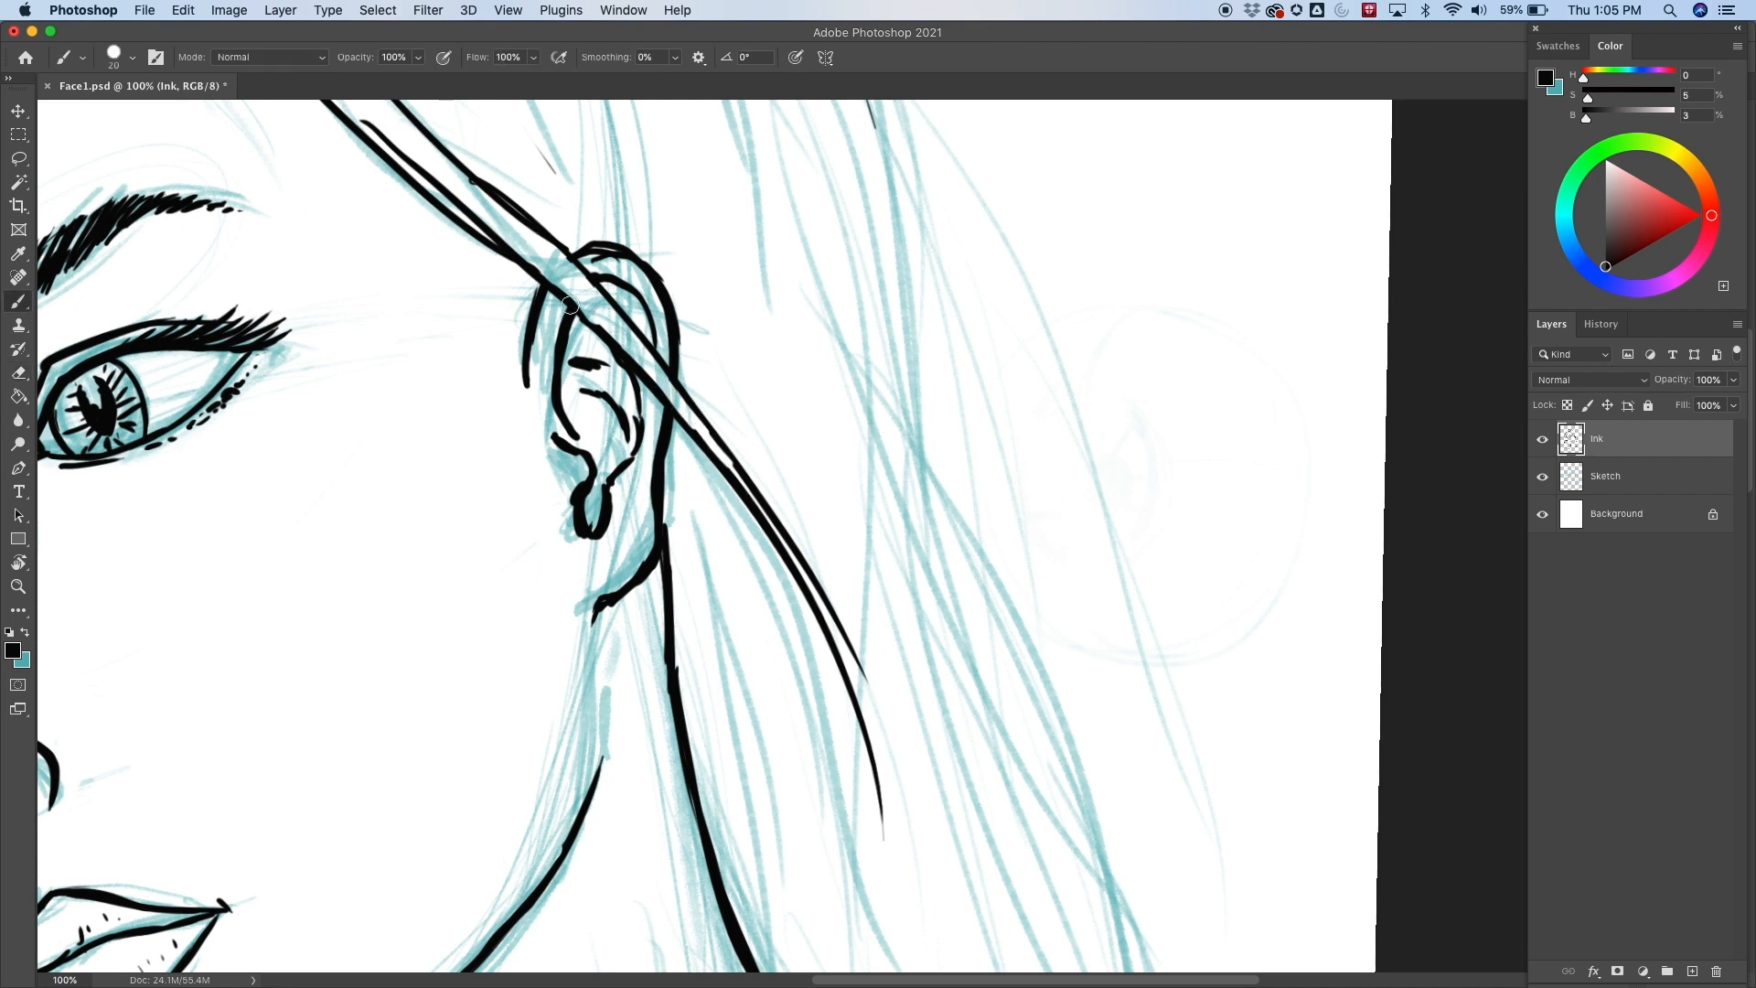
Reinforce the two strands crossing the ear and ink another strand over the ear's upper outer edge.
drag(540, 276, 631, 357)
drag(526, 223, 766, 519)
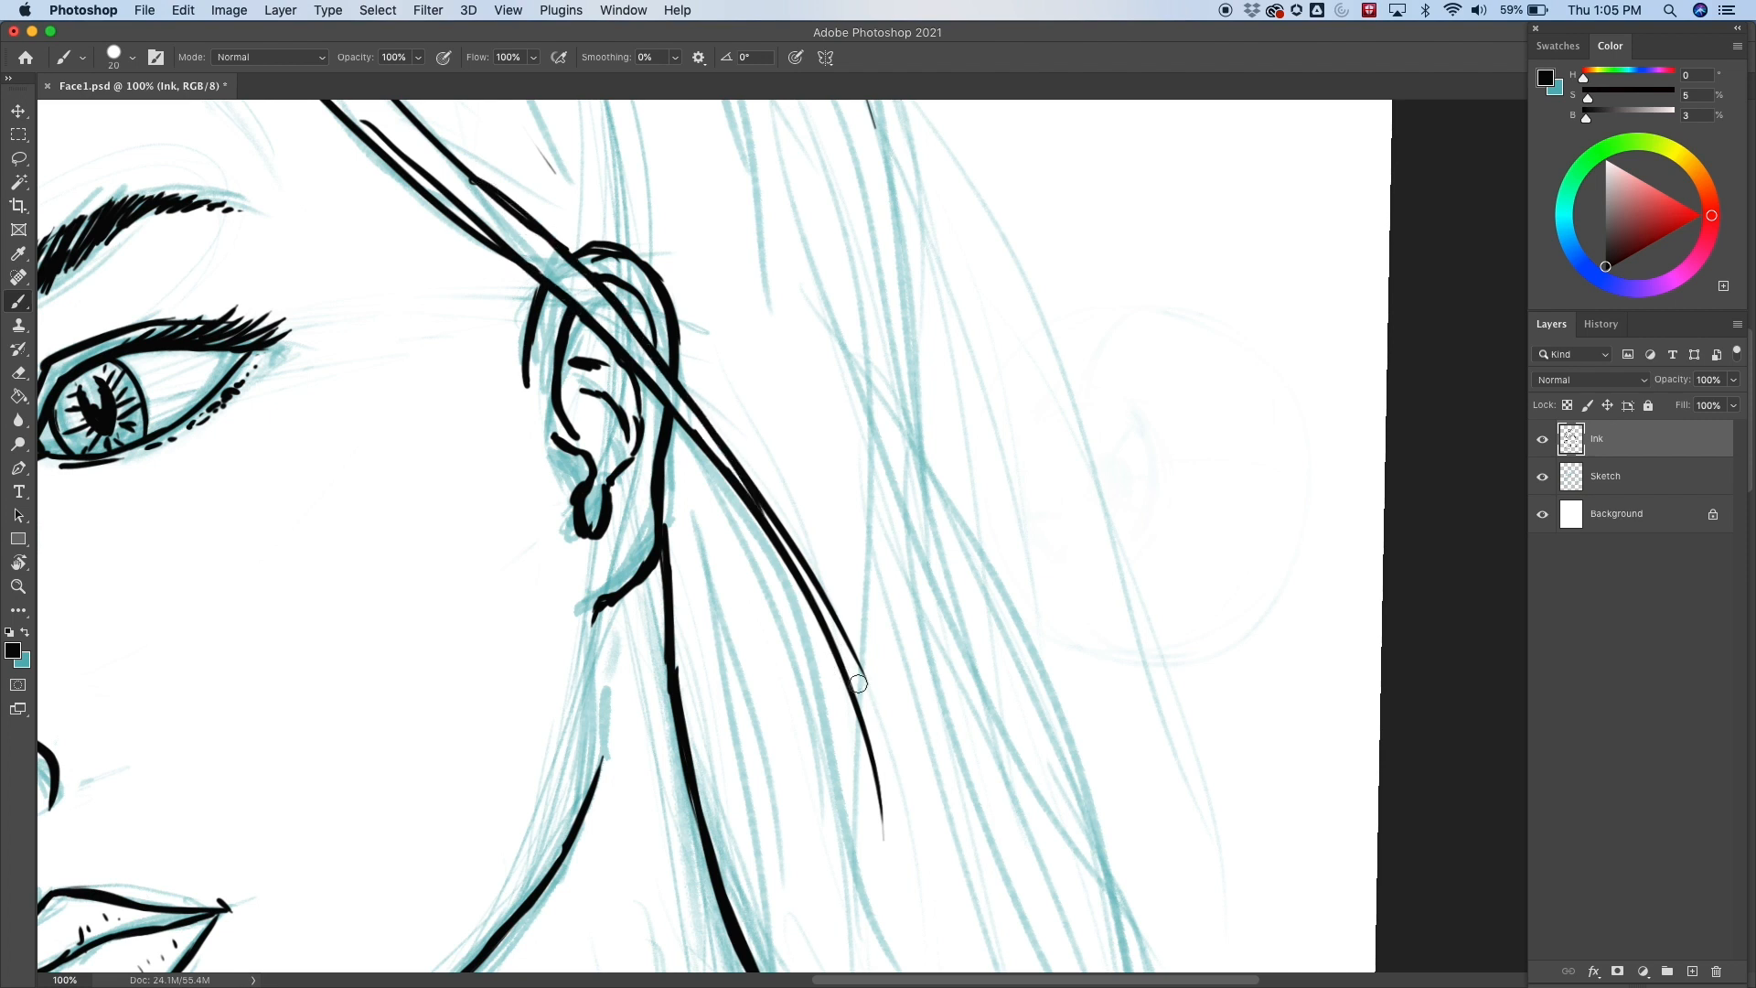
drag(478, 121, 780, 493)
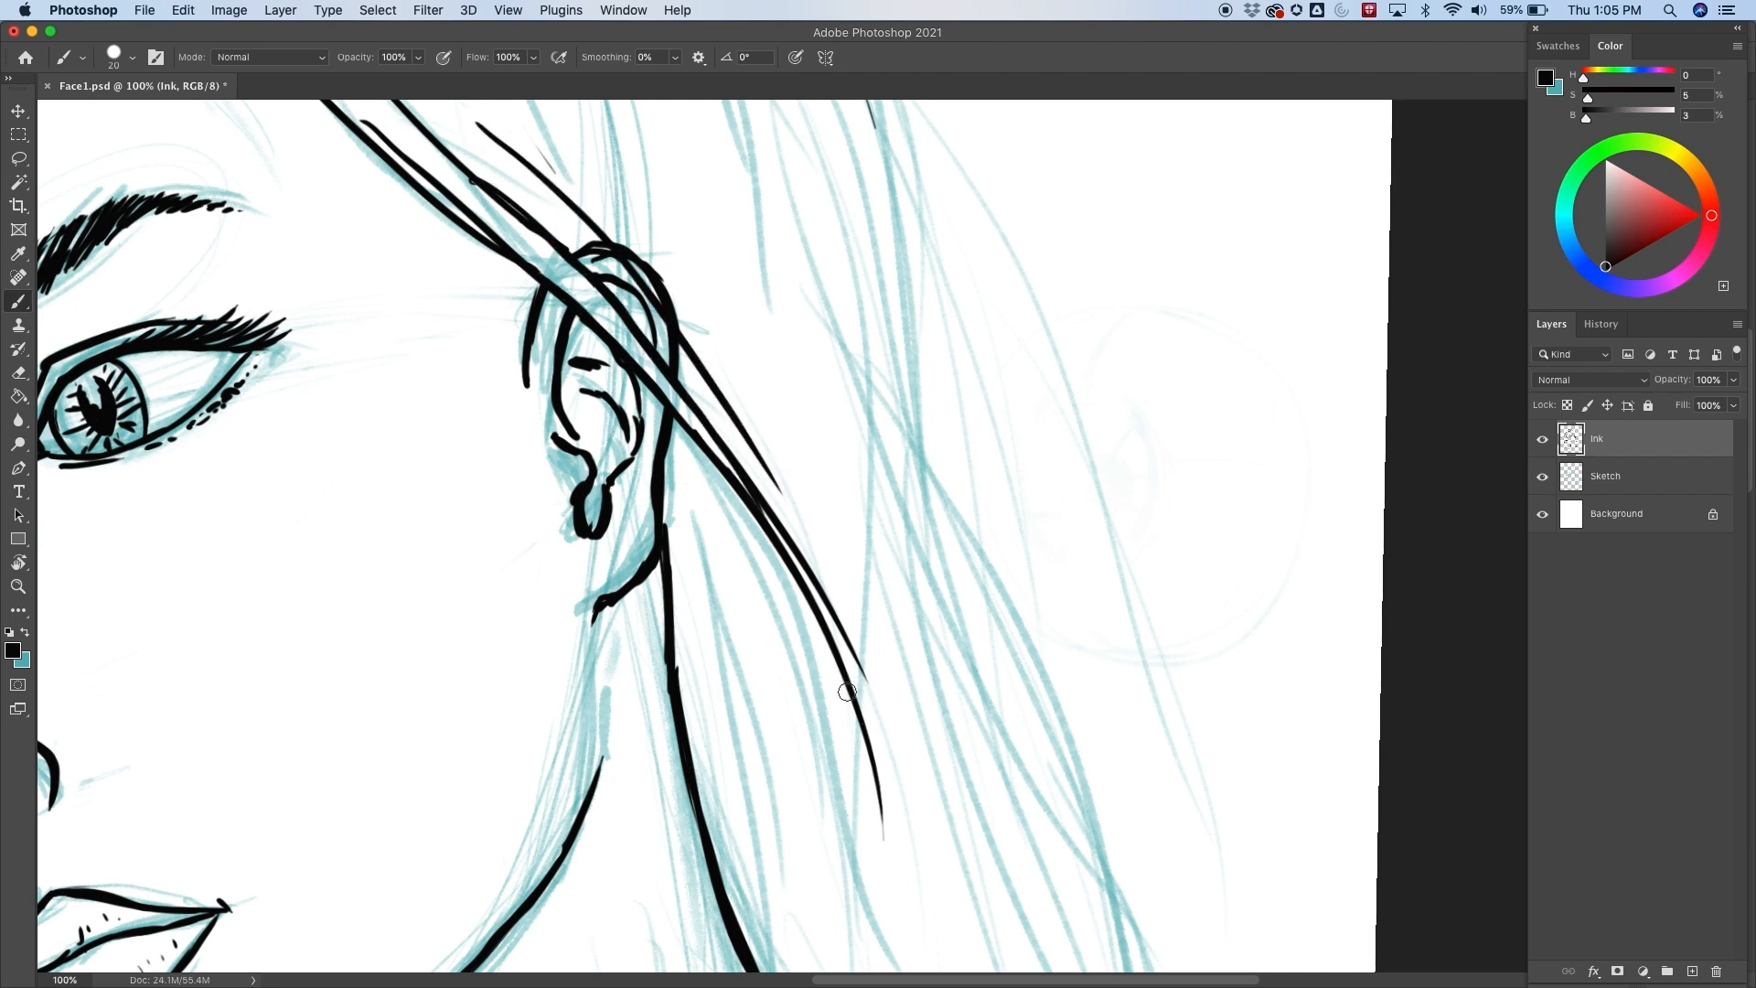
Erase the ear outline where it overlaps the new strand along the upper outer edge of the ear.
key(e)
drag(688, 314, 593, 211)
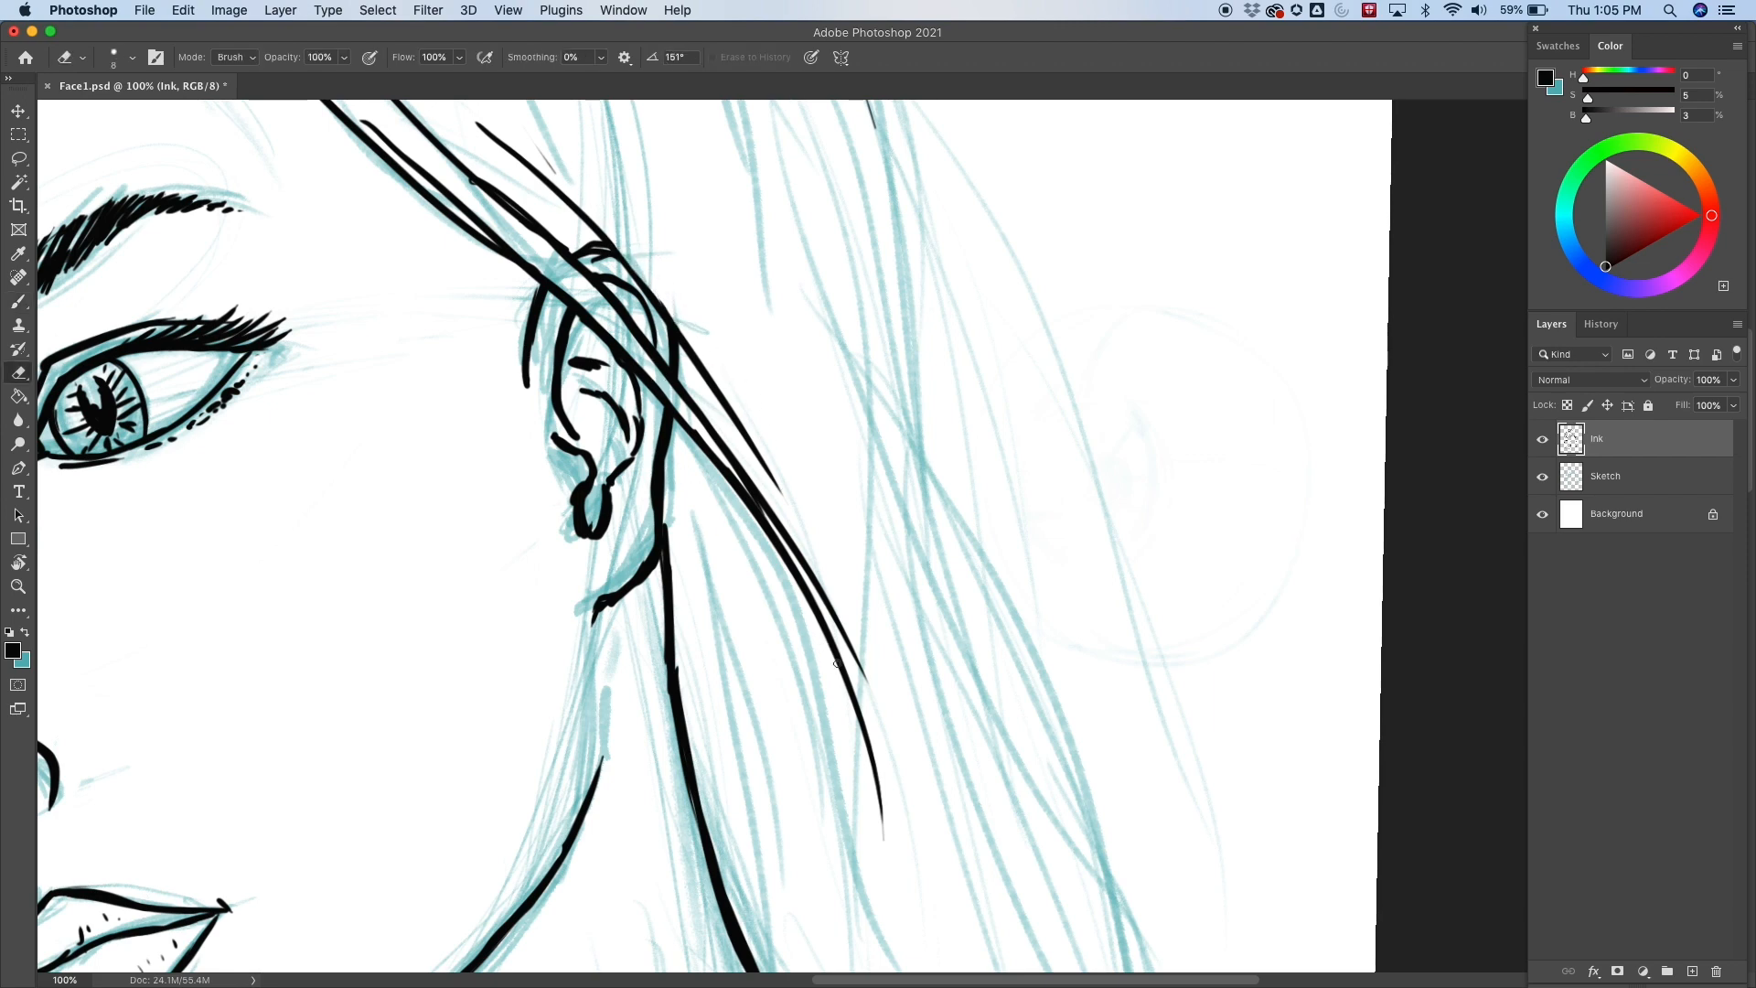
key(super+minus)
key(super+minus)
key(super+minus)
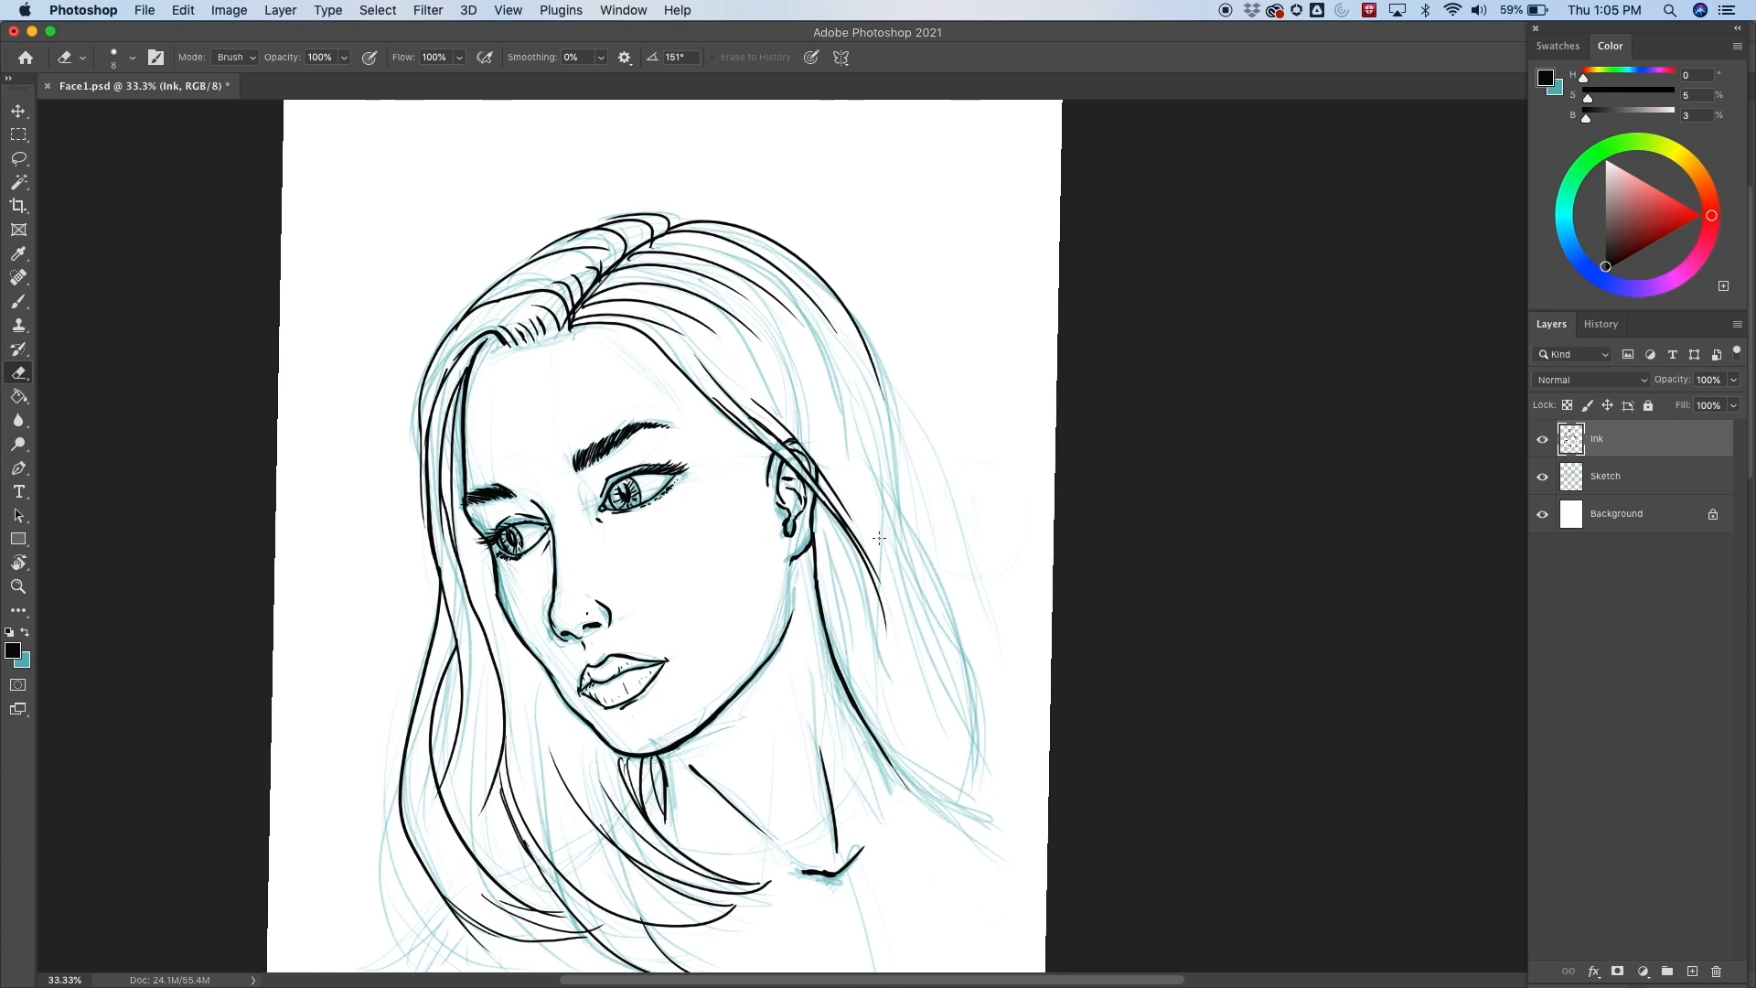
key(b)
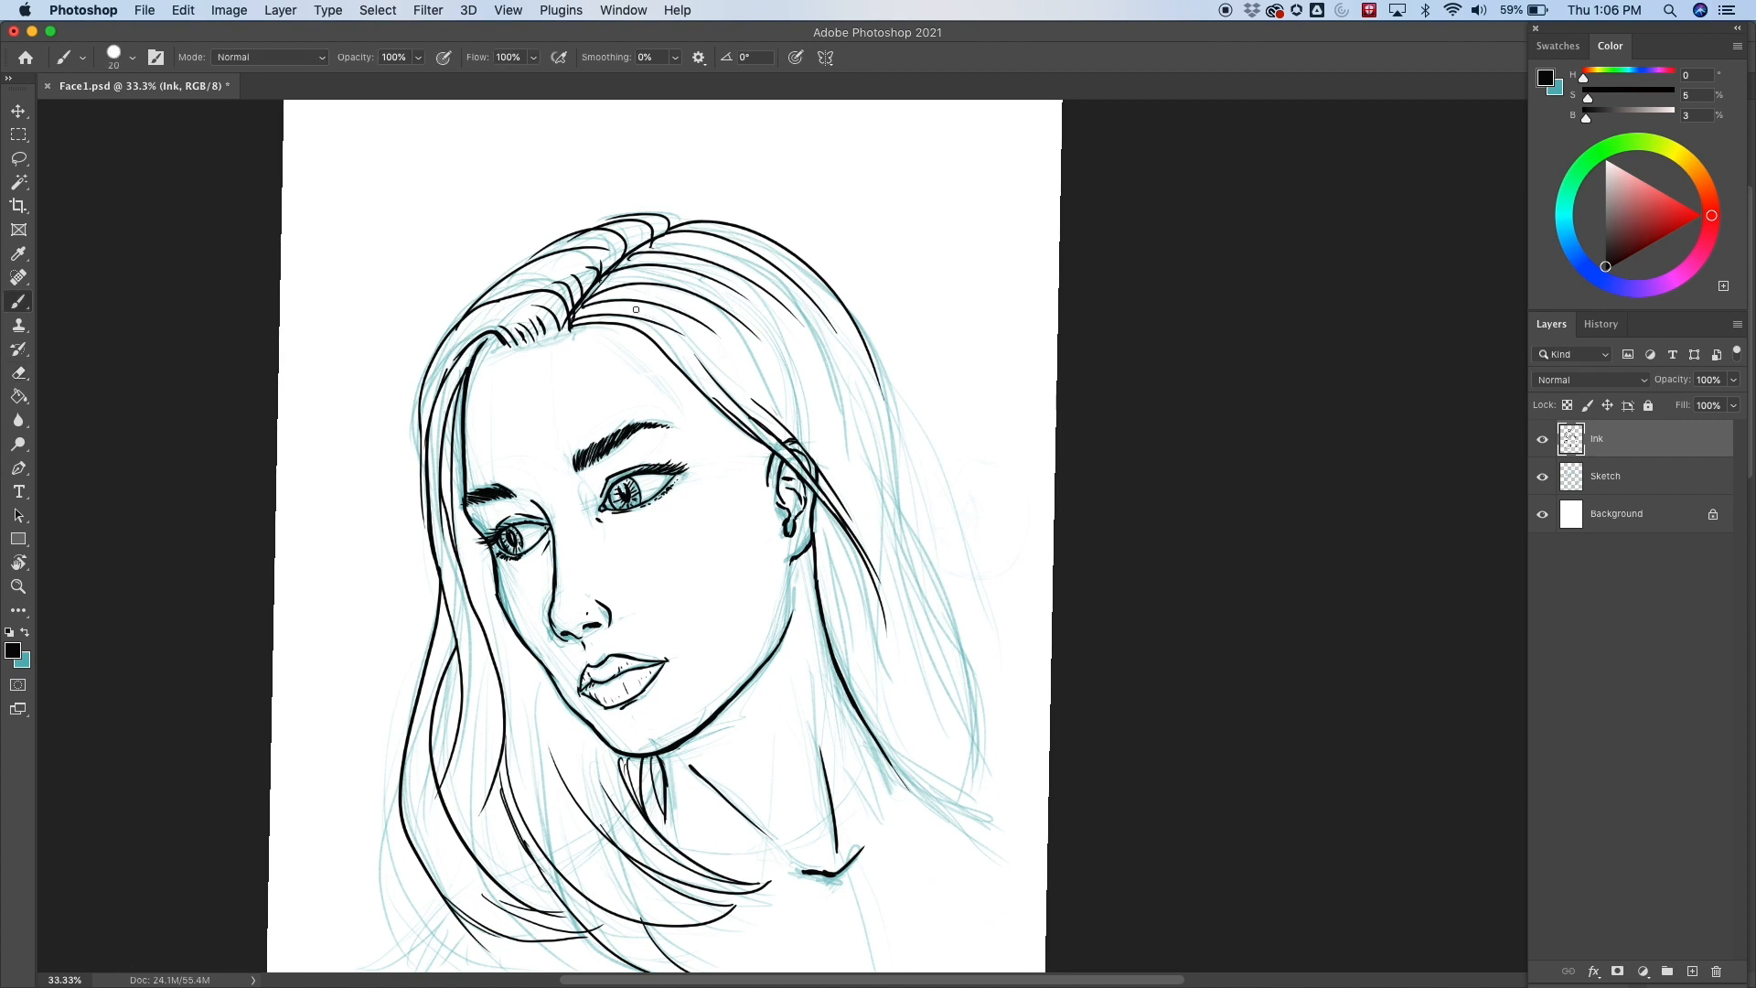
Ink a thin strand from the front hairline down toward the top of the ear.
drag(635, 315, 802, 441)
mouse_move(706, 330)
mouse_down()
mouse_move(799, 400)
mouse_move(934, 590)
mouse_up()
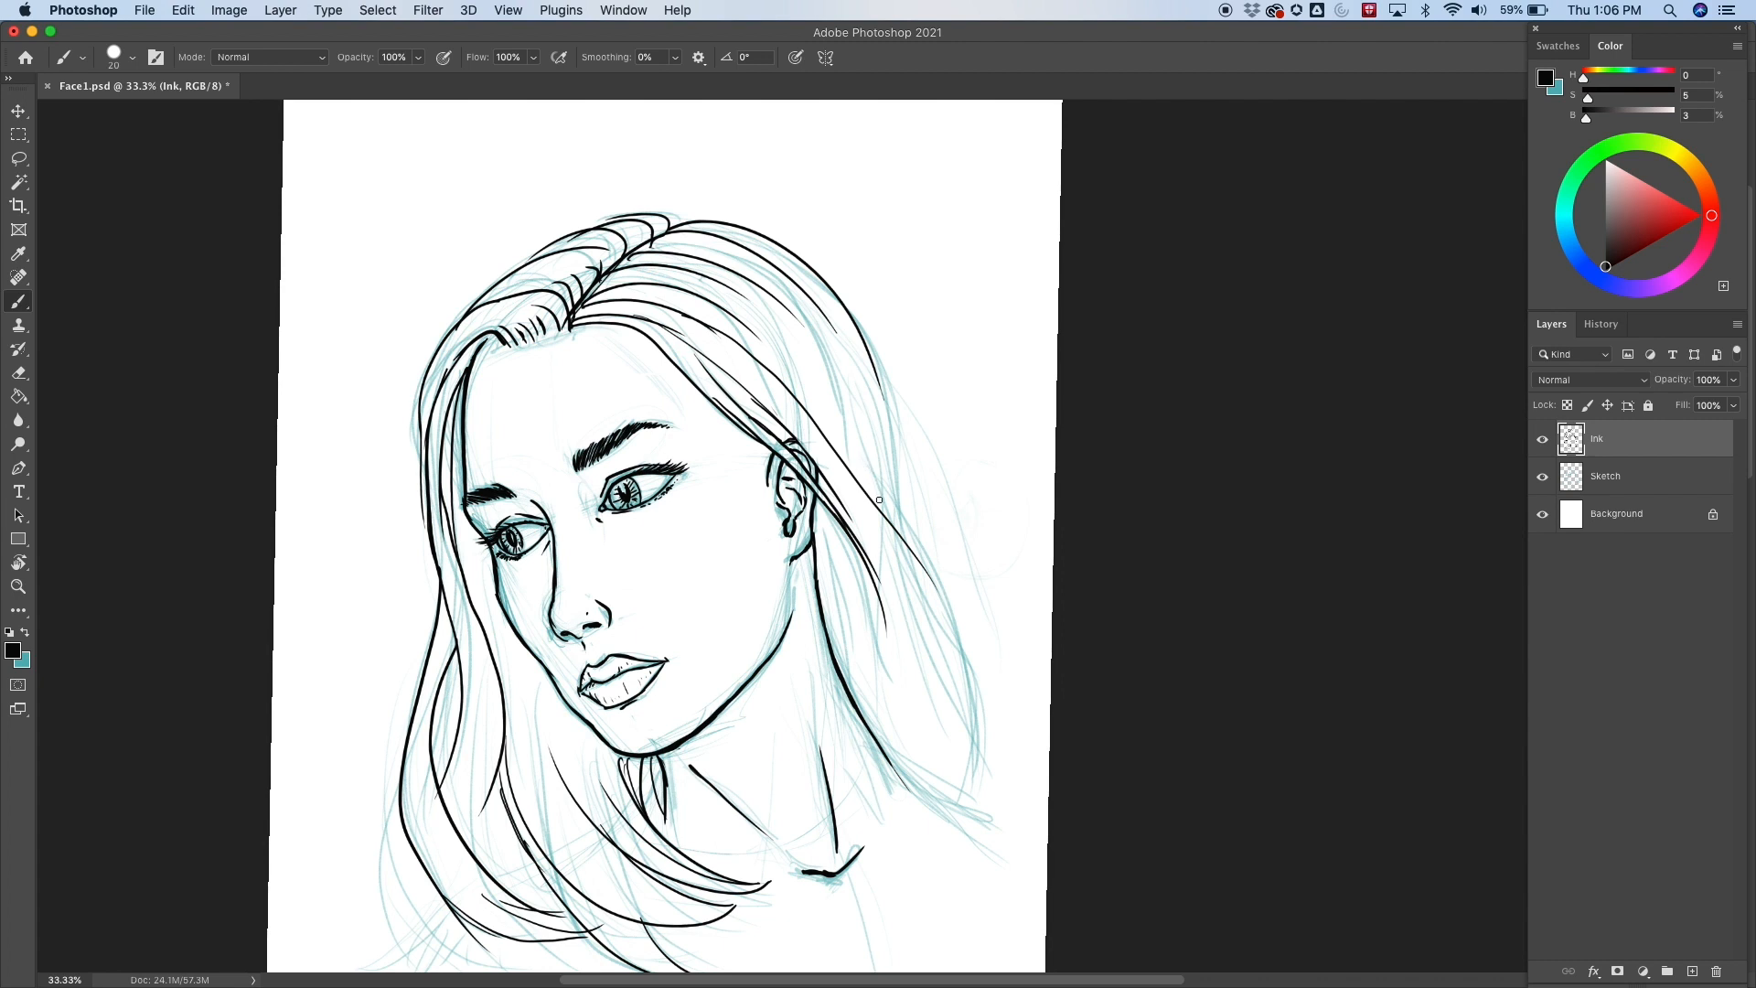
key(super+z)
drag(745, 353, 940, 722)
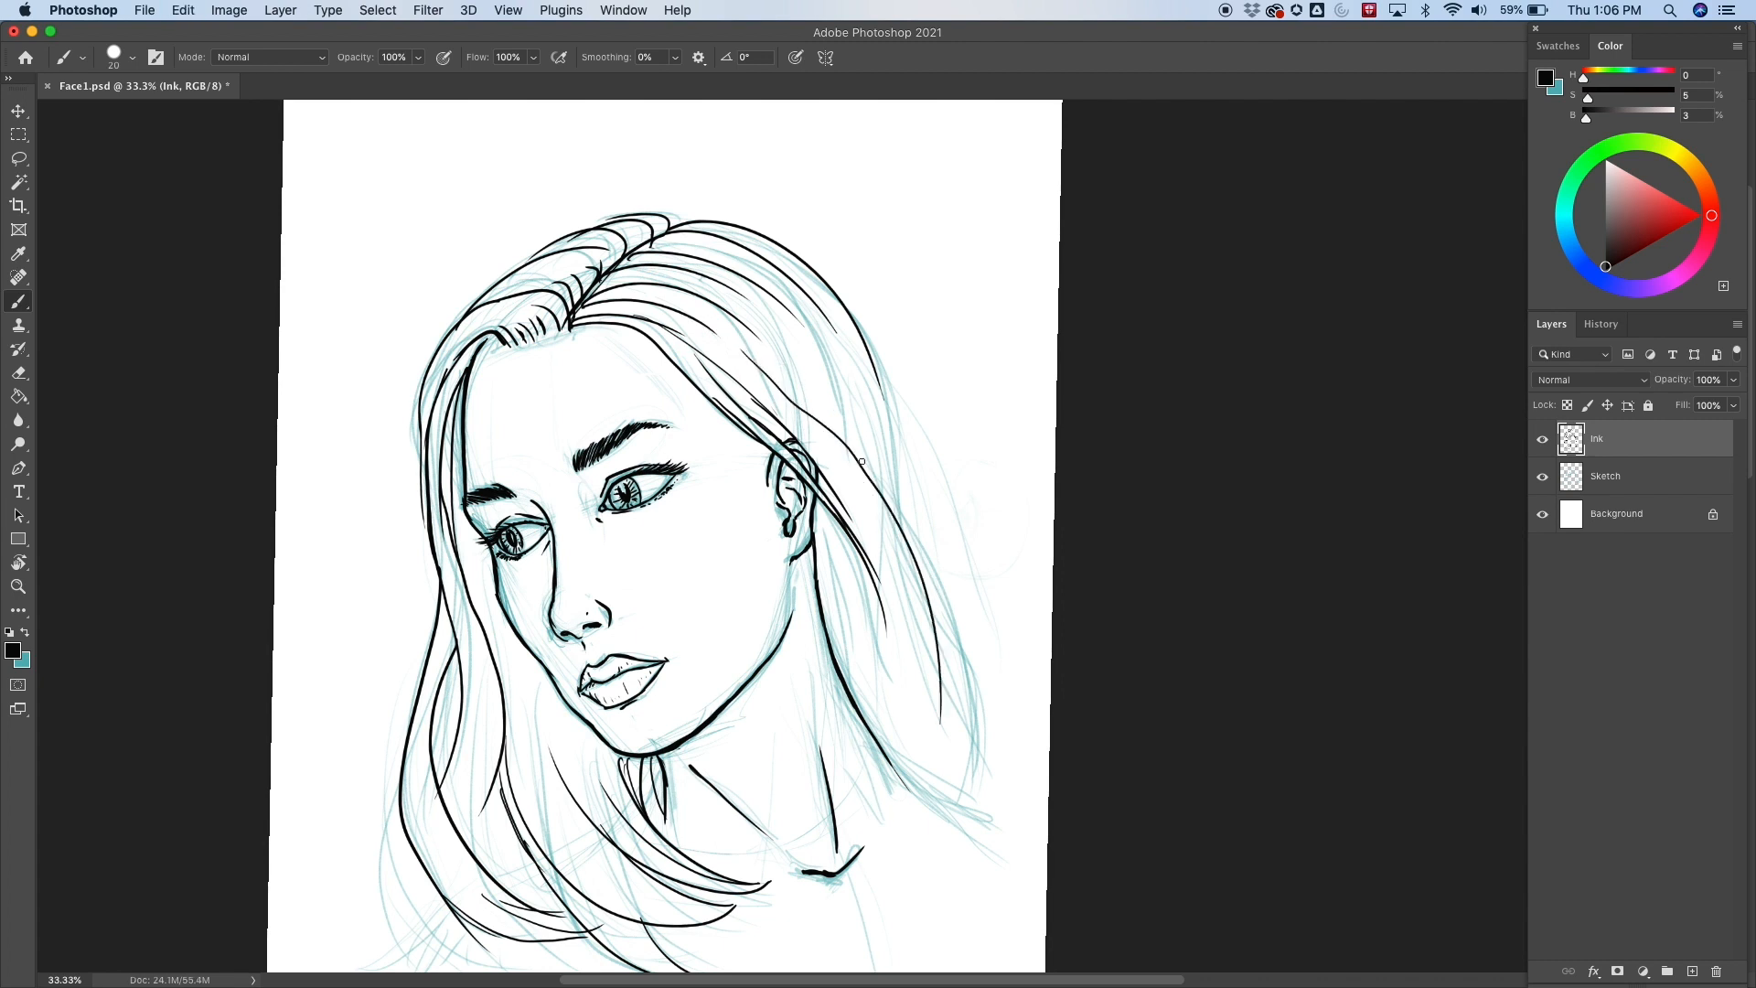
key(super+z)
mouse_move(785, 375)
mouse_down()
mouse_move(912, 540)
mouse_move(947, 729)
mouse_up()
key(super+z)
Rotate the canvas and ink a long curved strand from above the ear down behind the neck.
key(r)
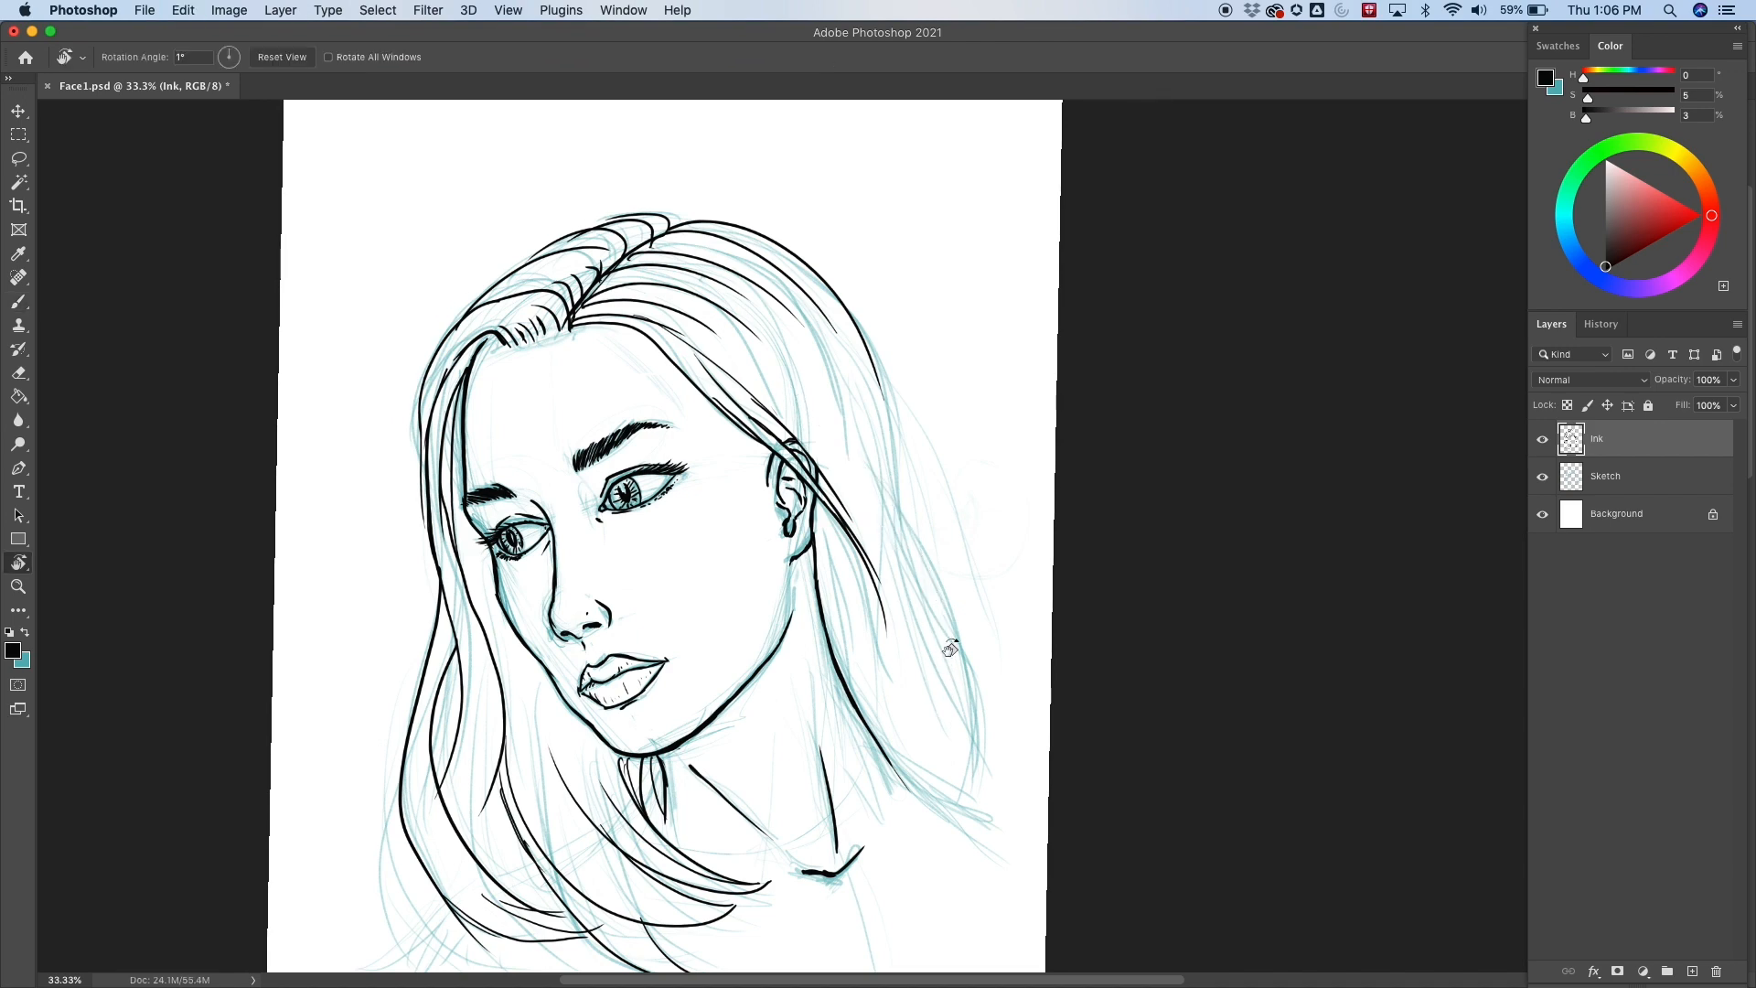
mouse_move(952, 639)
mouse_down()
mouse_move(925, 420)
mouse_move(1017, 449)
mouse_up()
key(b)
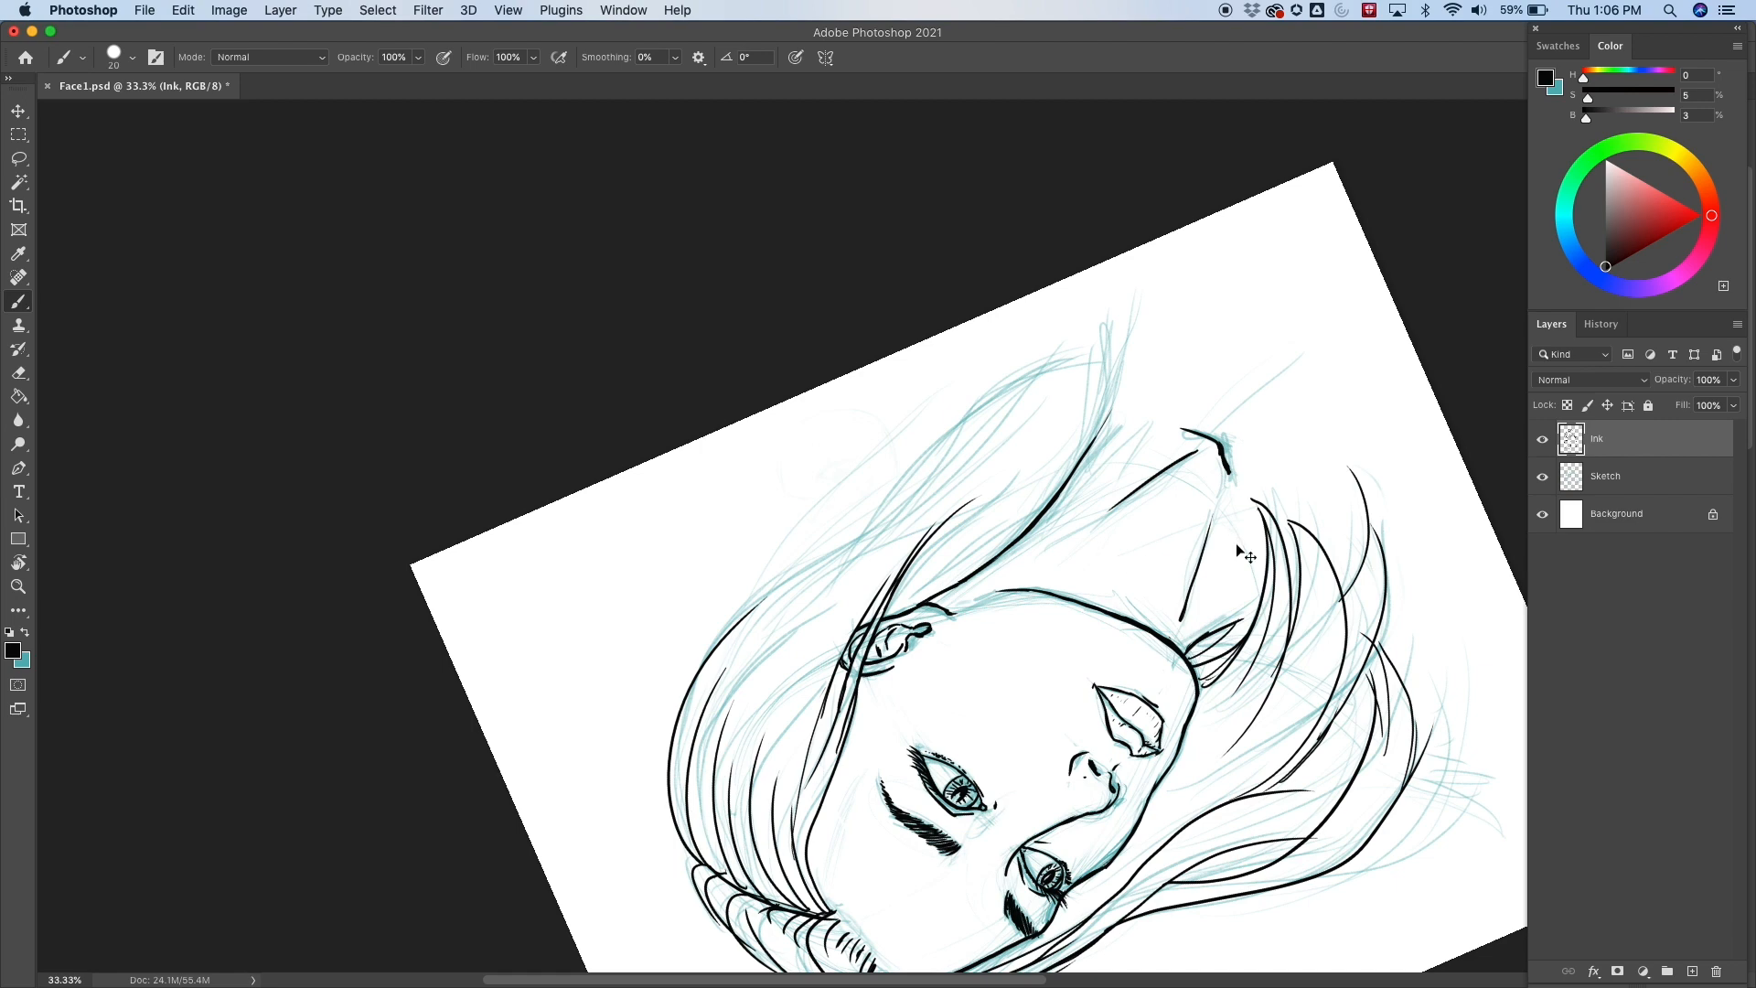
key(super+equal)
key(super+equal)
drag(1238, 540, 945, 360)
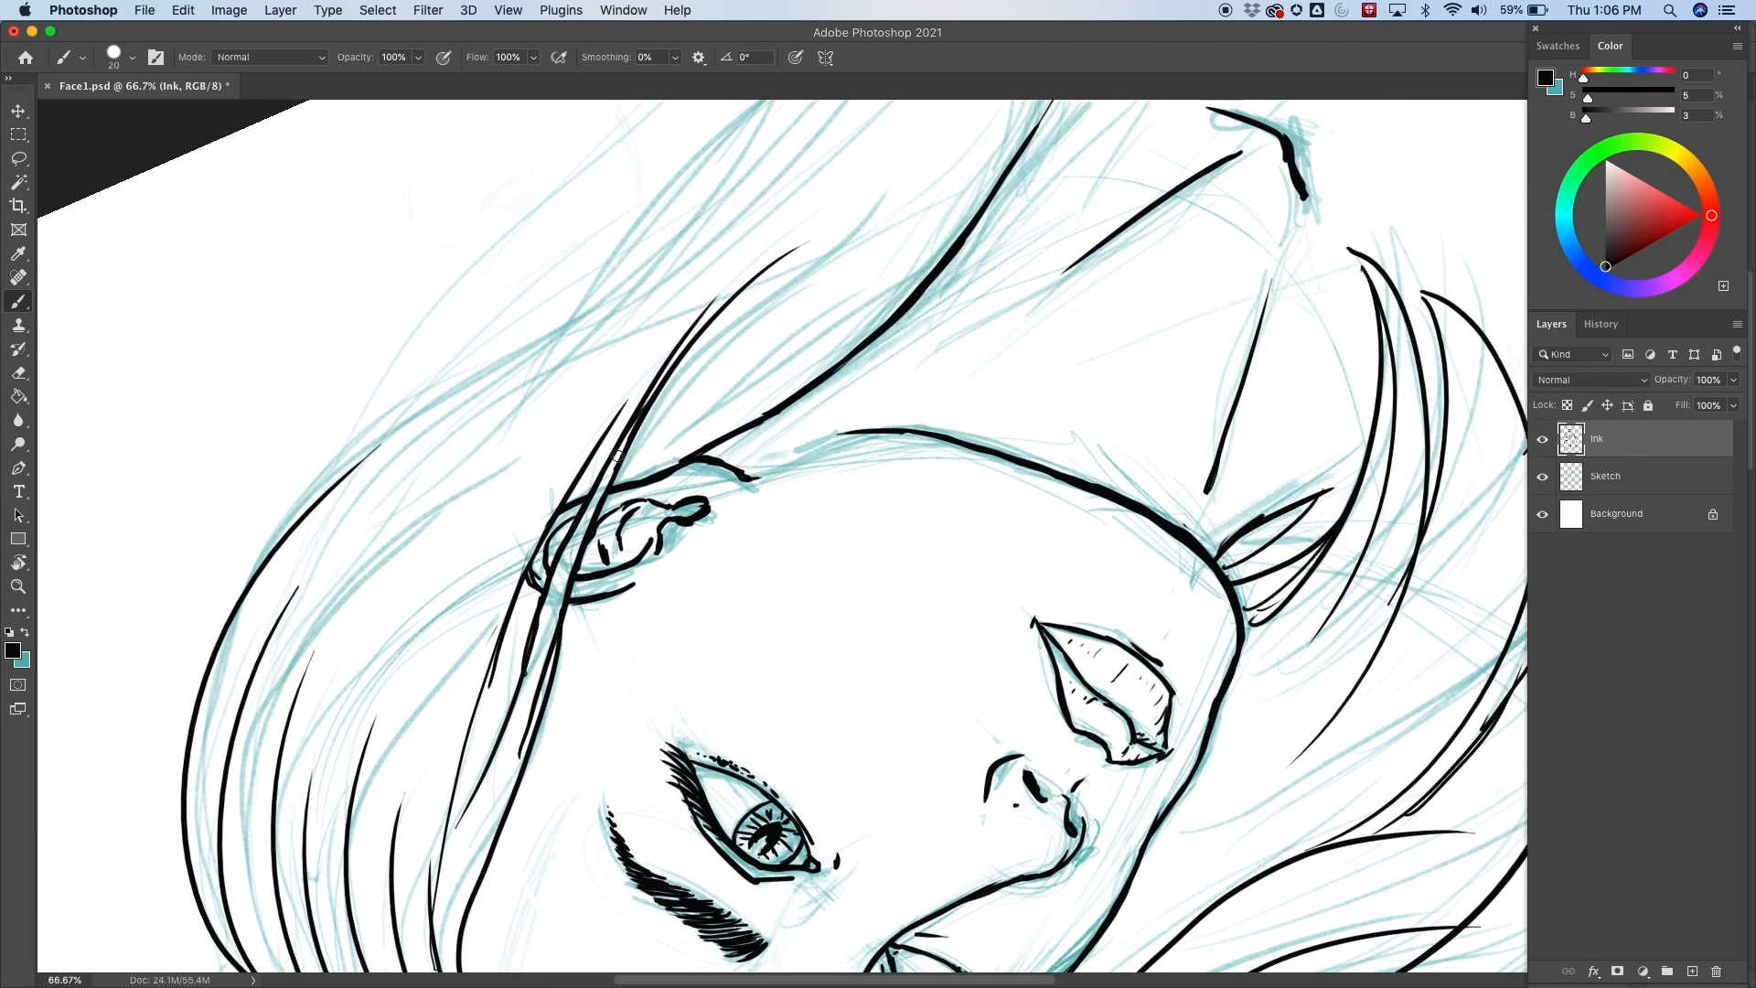
drag(409, 707, 788, 189)
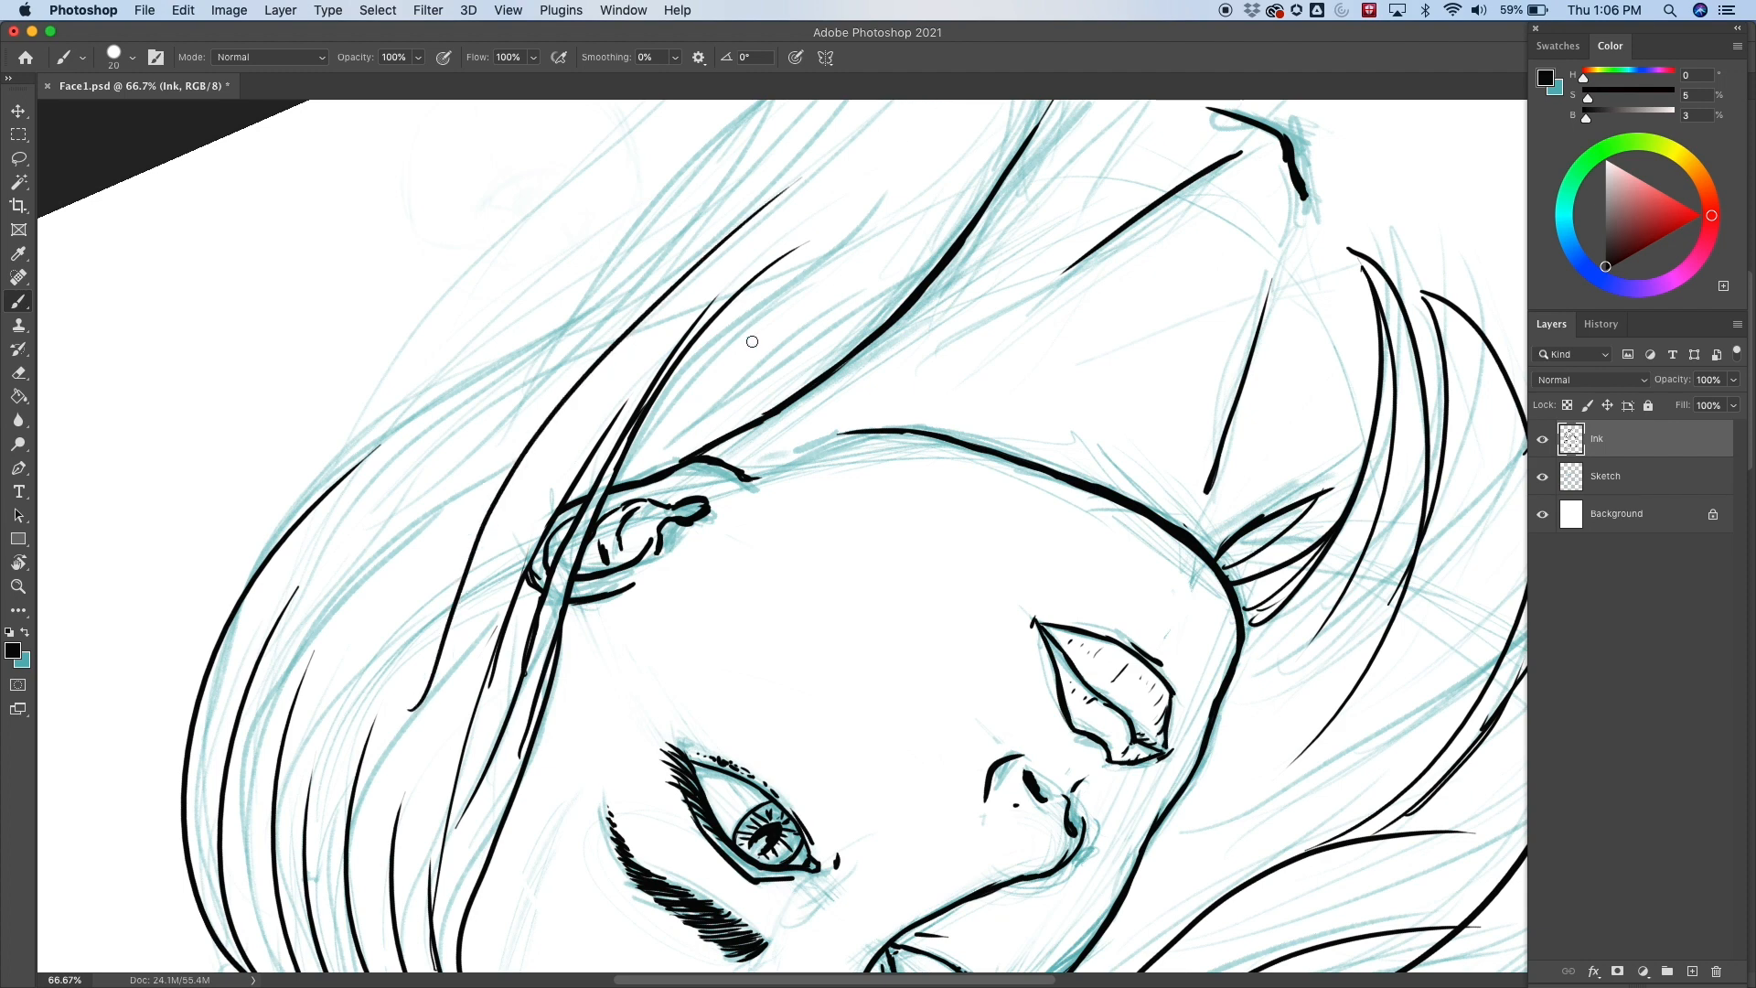
Extend the outer hair contour behind the ear down to its shoulder tip and carry the inner strand to the neck line's end.
scroll(973, 306, up, 5)
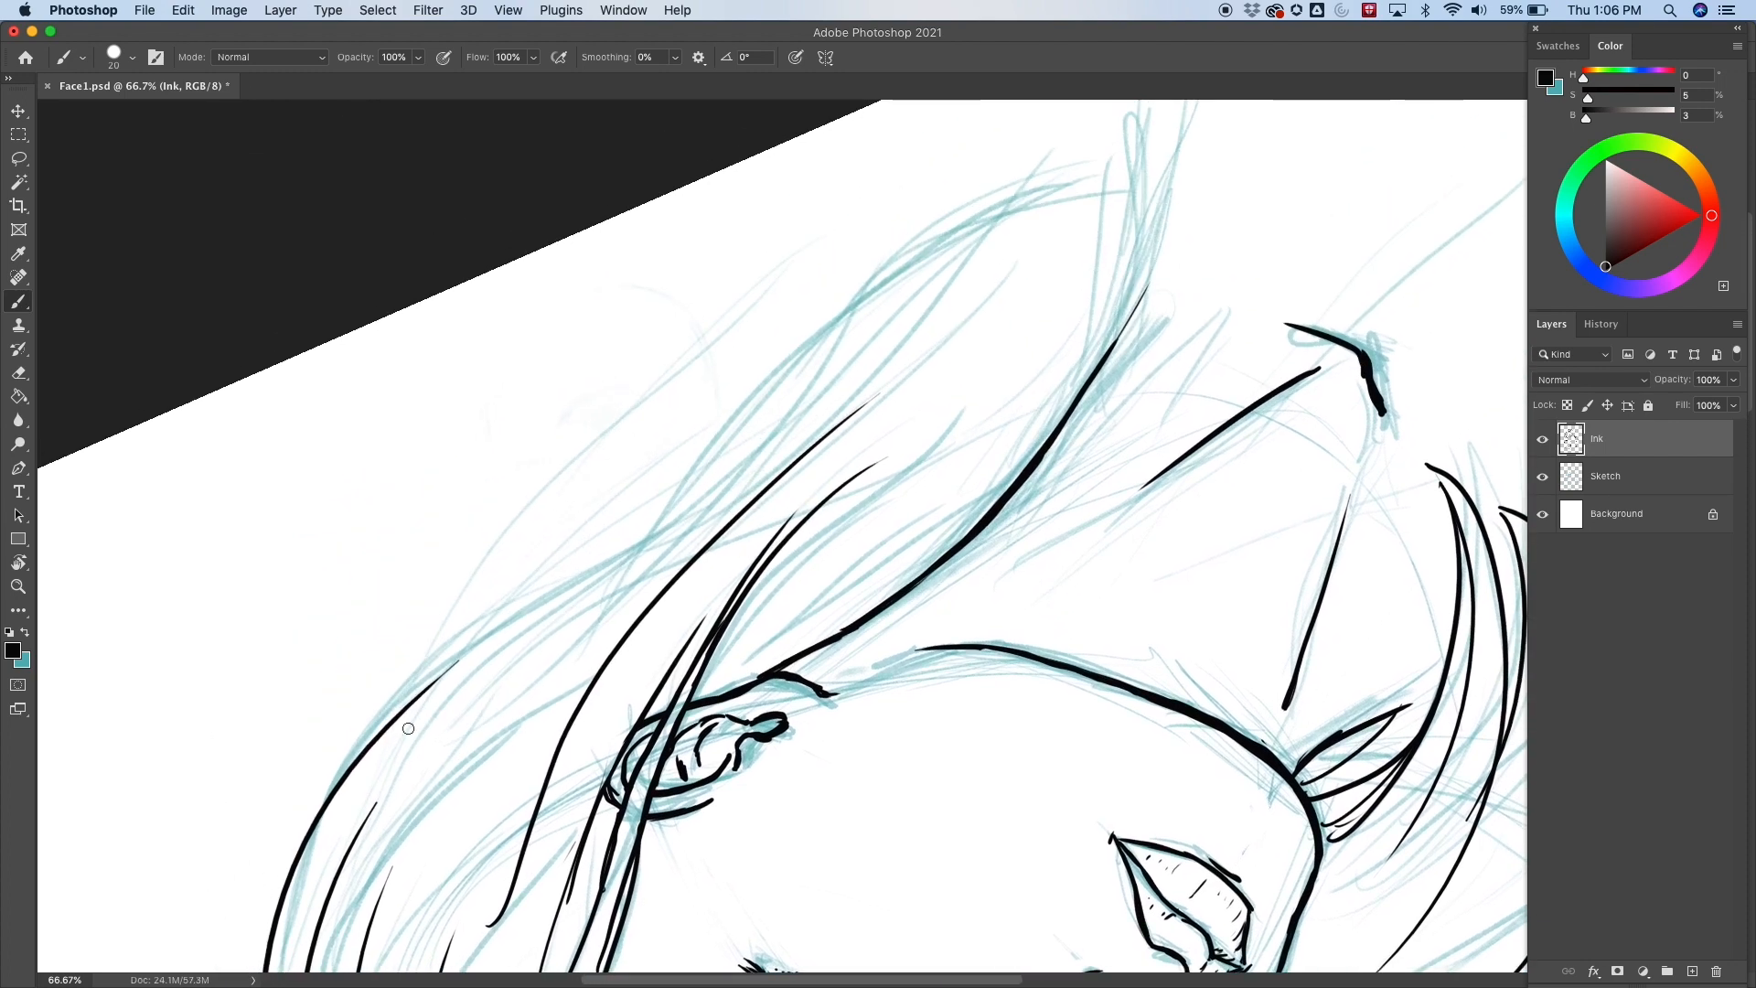
drag(348, 773, 714, 489)
drag(601, 558, 1162, 172)
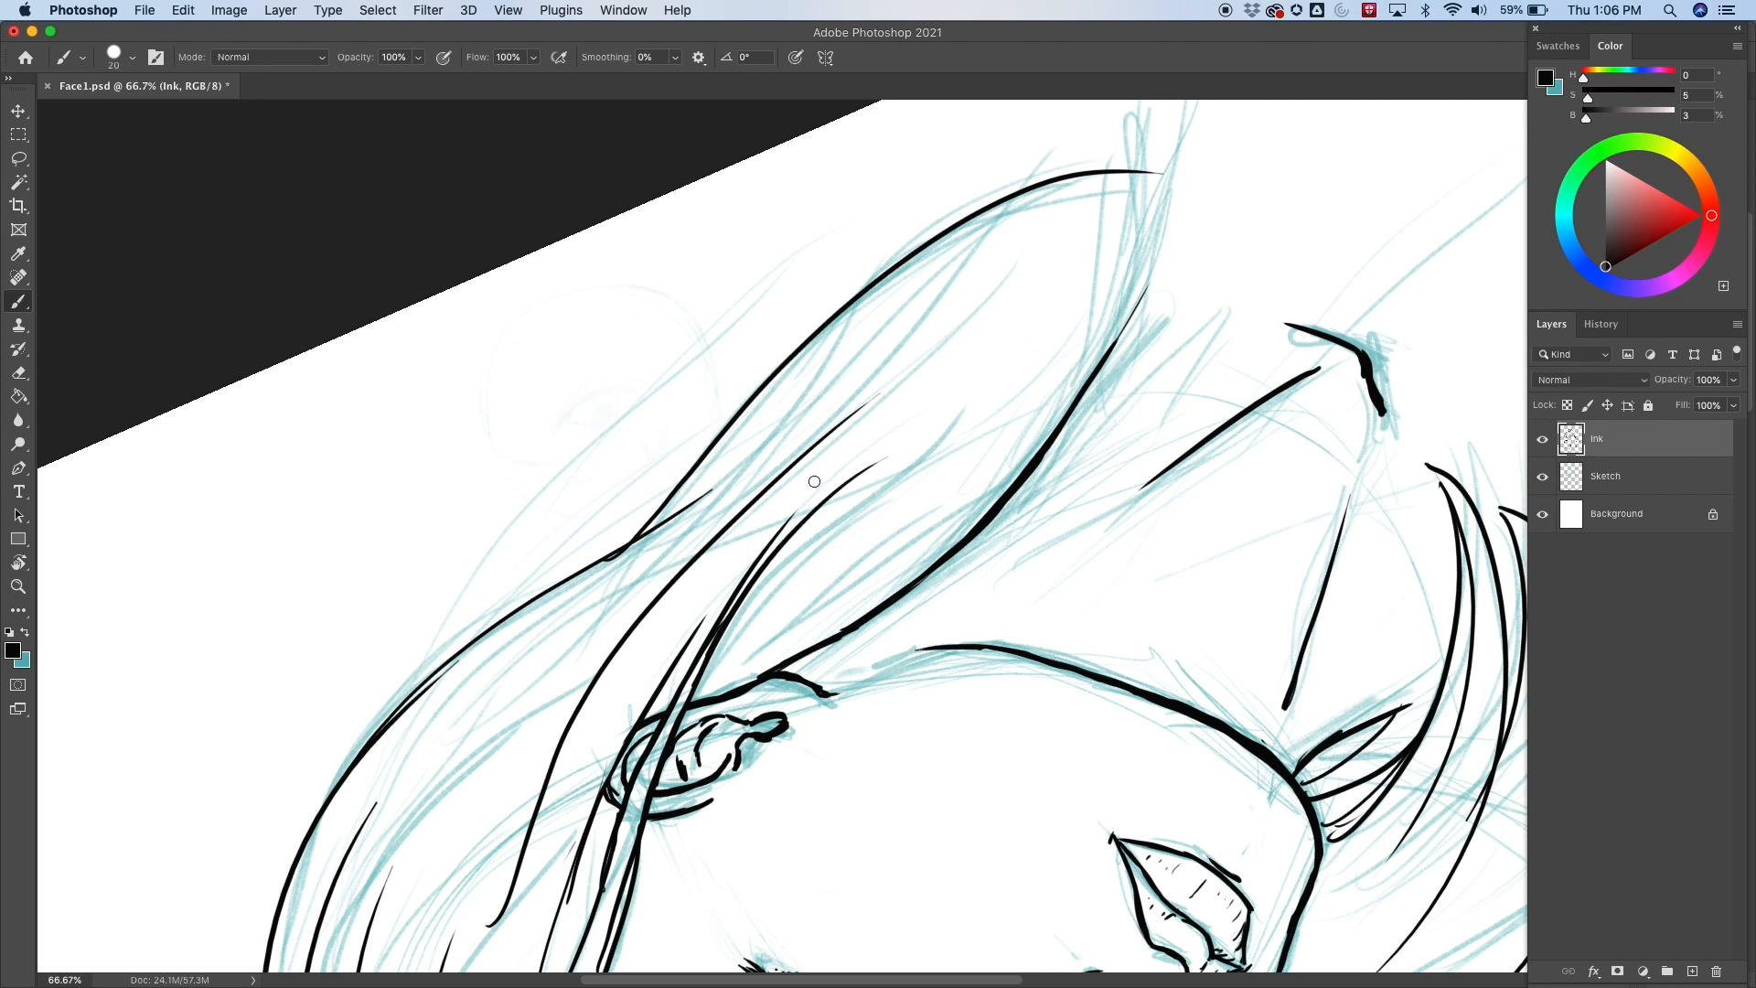
drag(1142, 276, 834, 426)
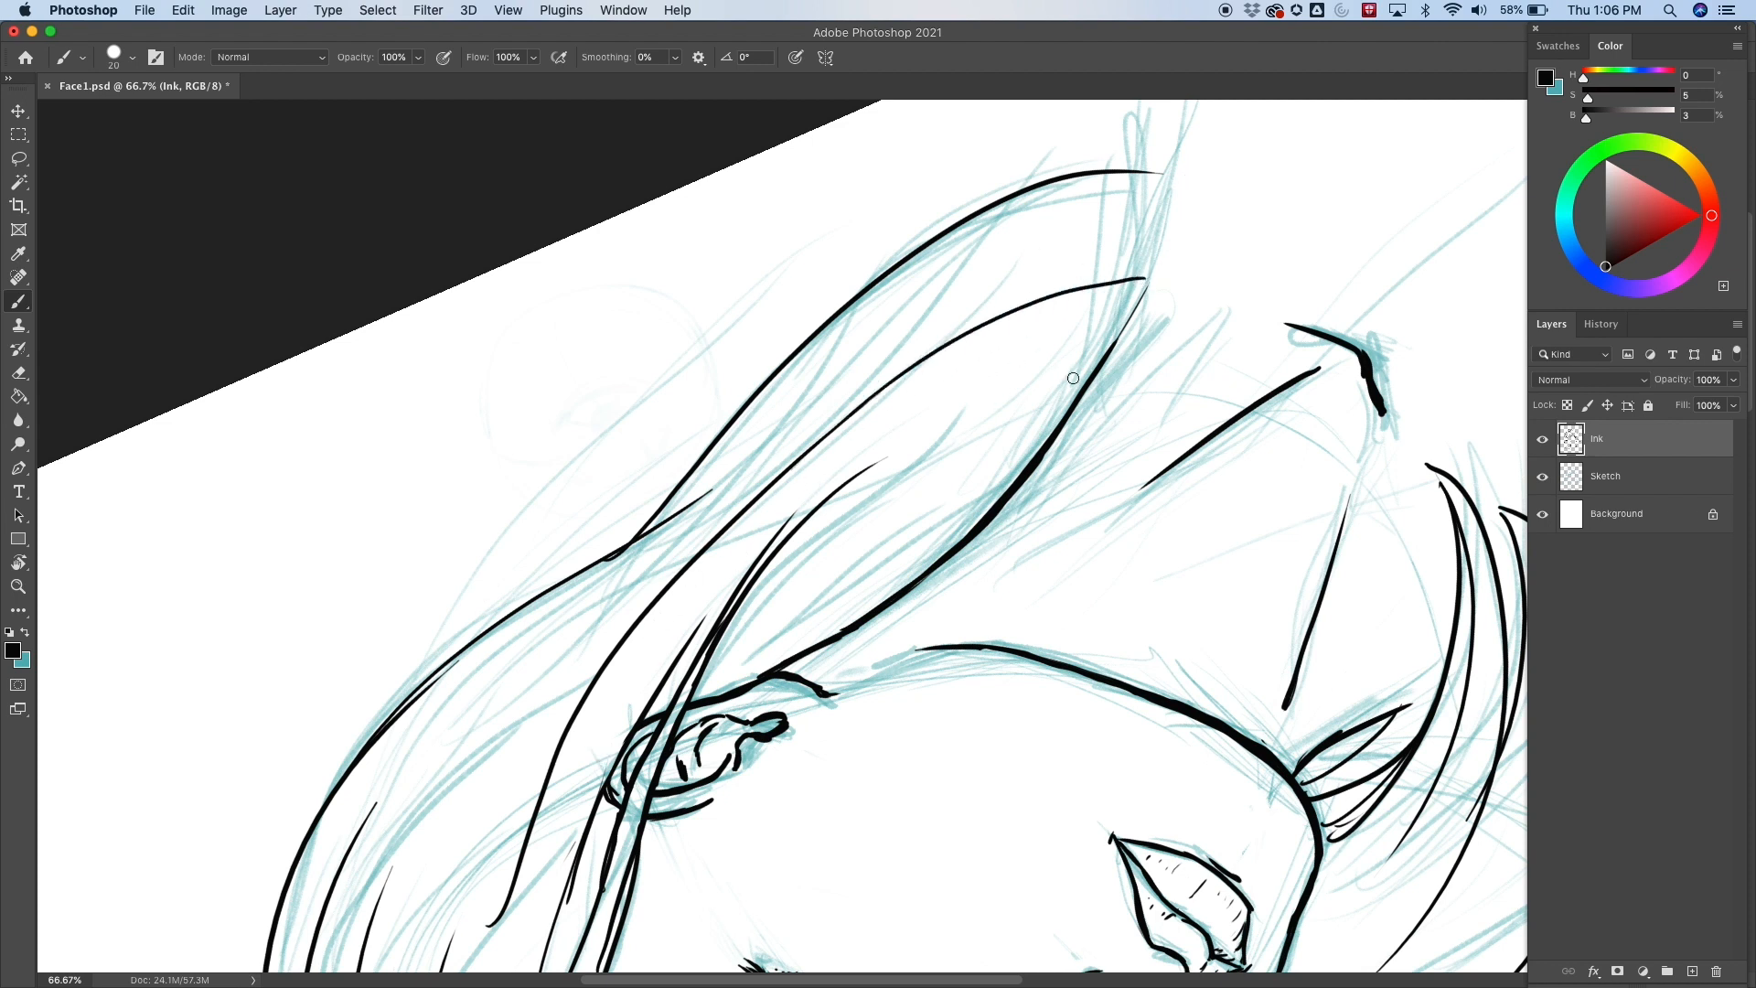
Ink thin strands filling the hair behind the neck and an inner line following the outer hair contour.
mouse_move(1102, 368)
mouse_down()
mouse_move(839, 551)
mouse_move(803, 604)
mouse_up()
drag(736, 682, 1008, 435)
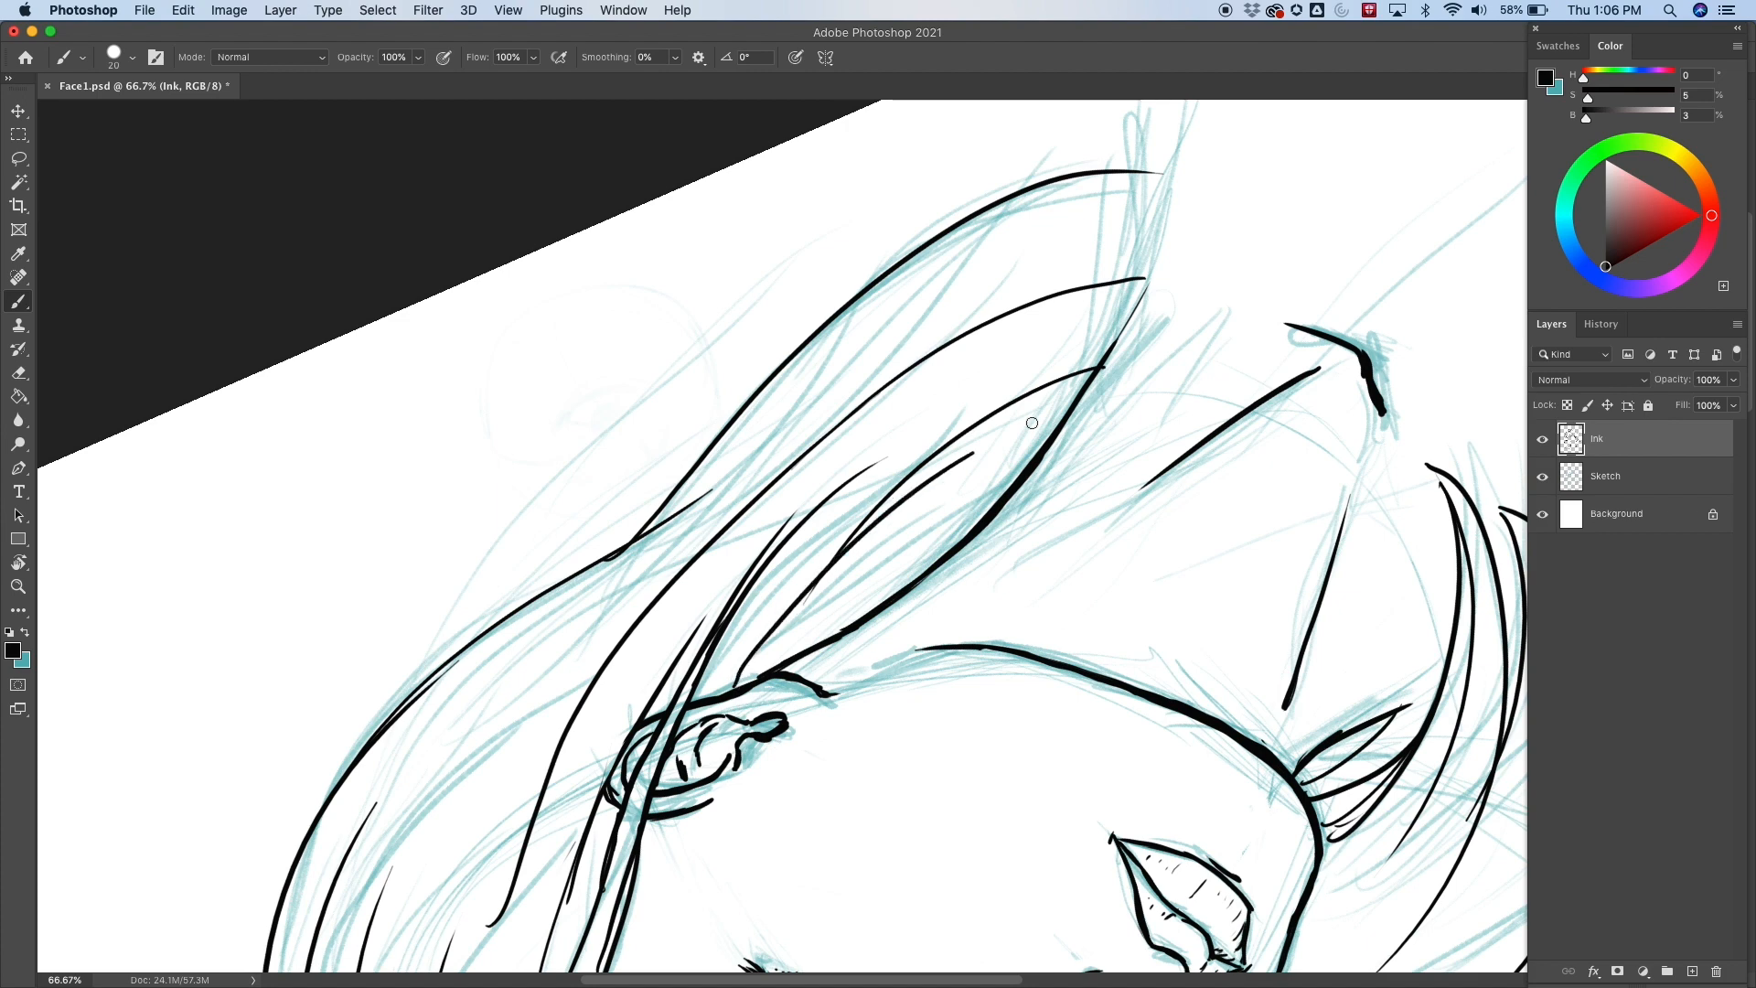
drag(788, 661, 1016, 475)
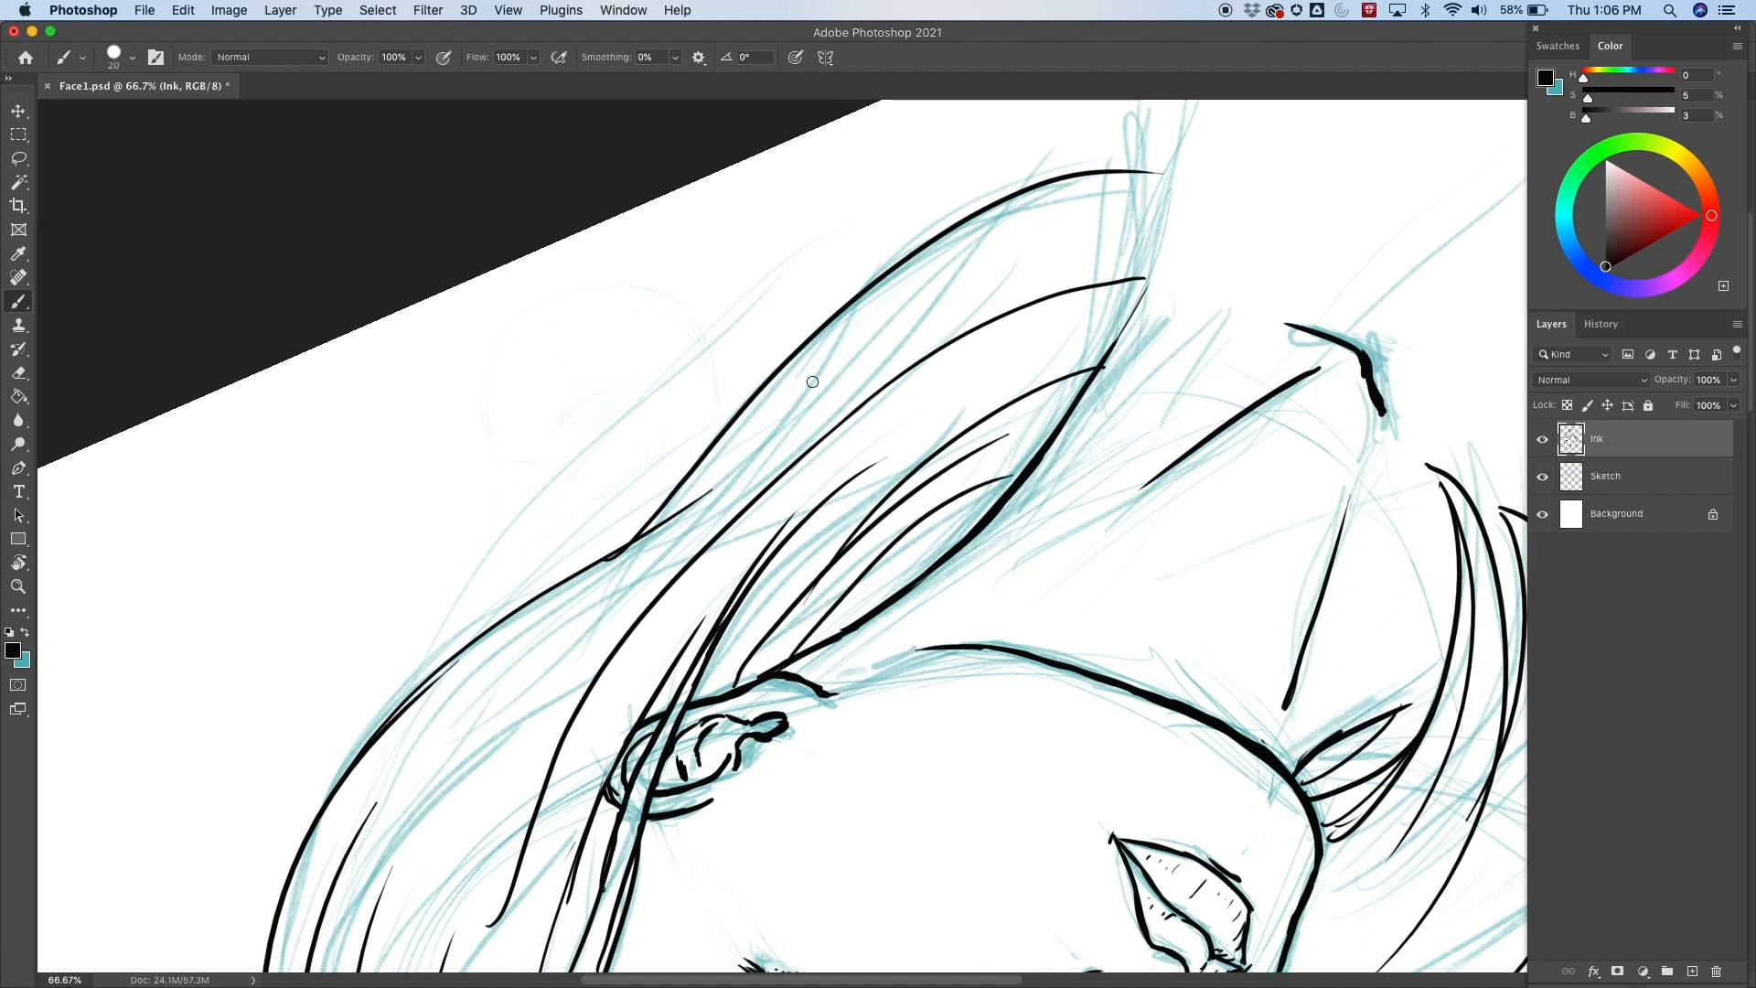
mouse_move(823, 405)
mouse_down()
mouse_move(771, 465)
mouse_move(447, 706)
mouse_up()
Ink a short flick branching off the outer contour of the front hair near its lower end.
key(r)
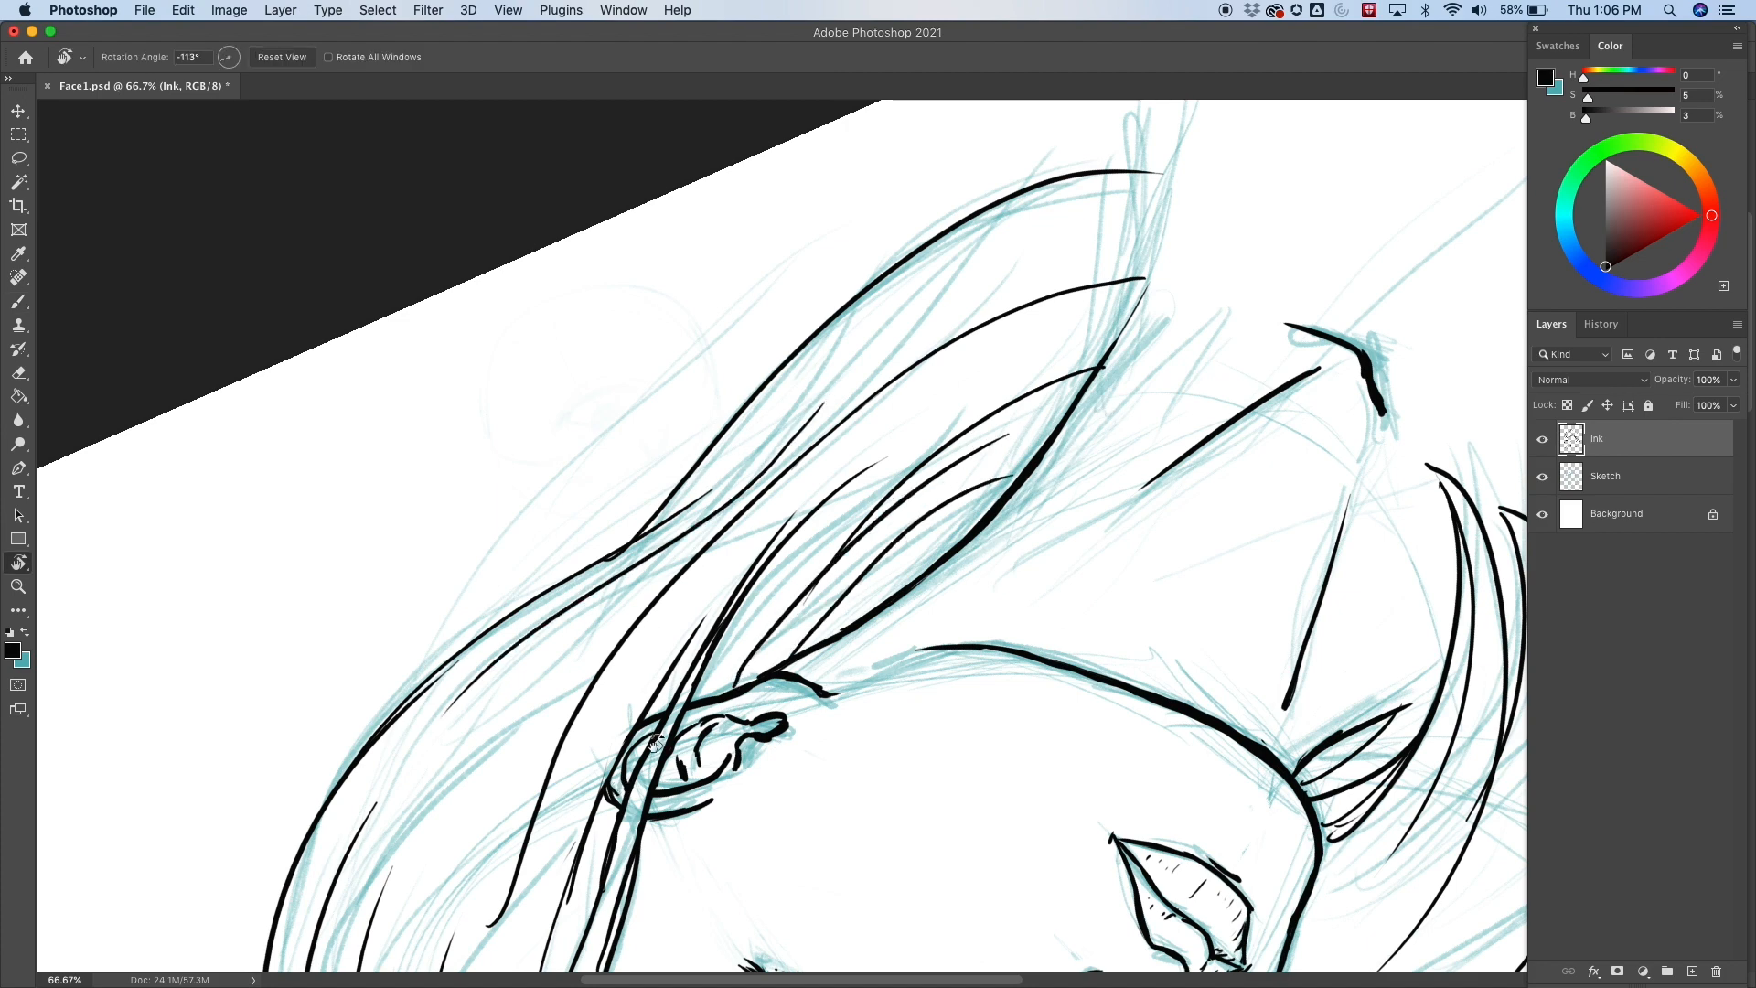
click(281, 62)
key(super+minus)
key(super+minus)
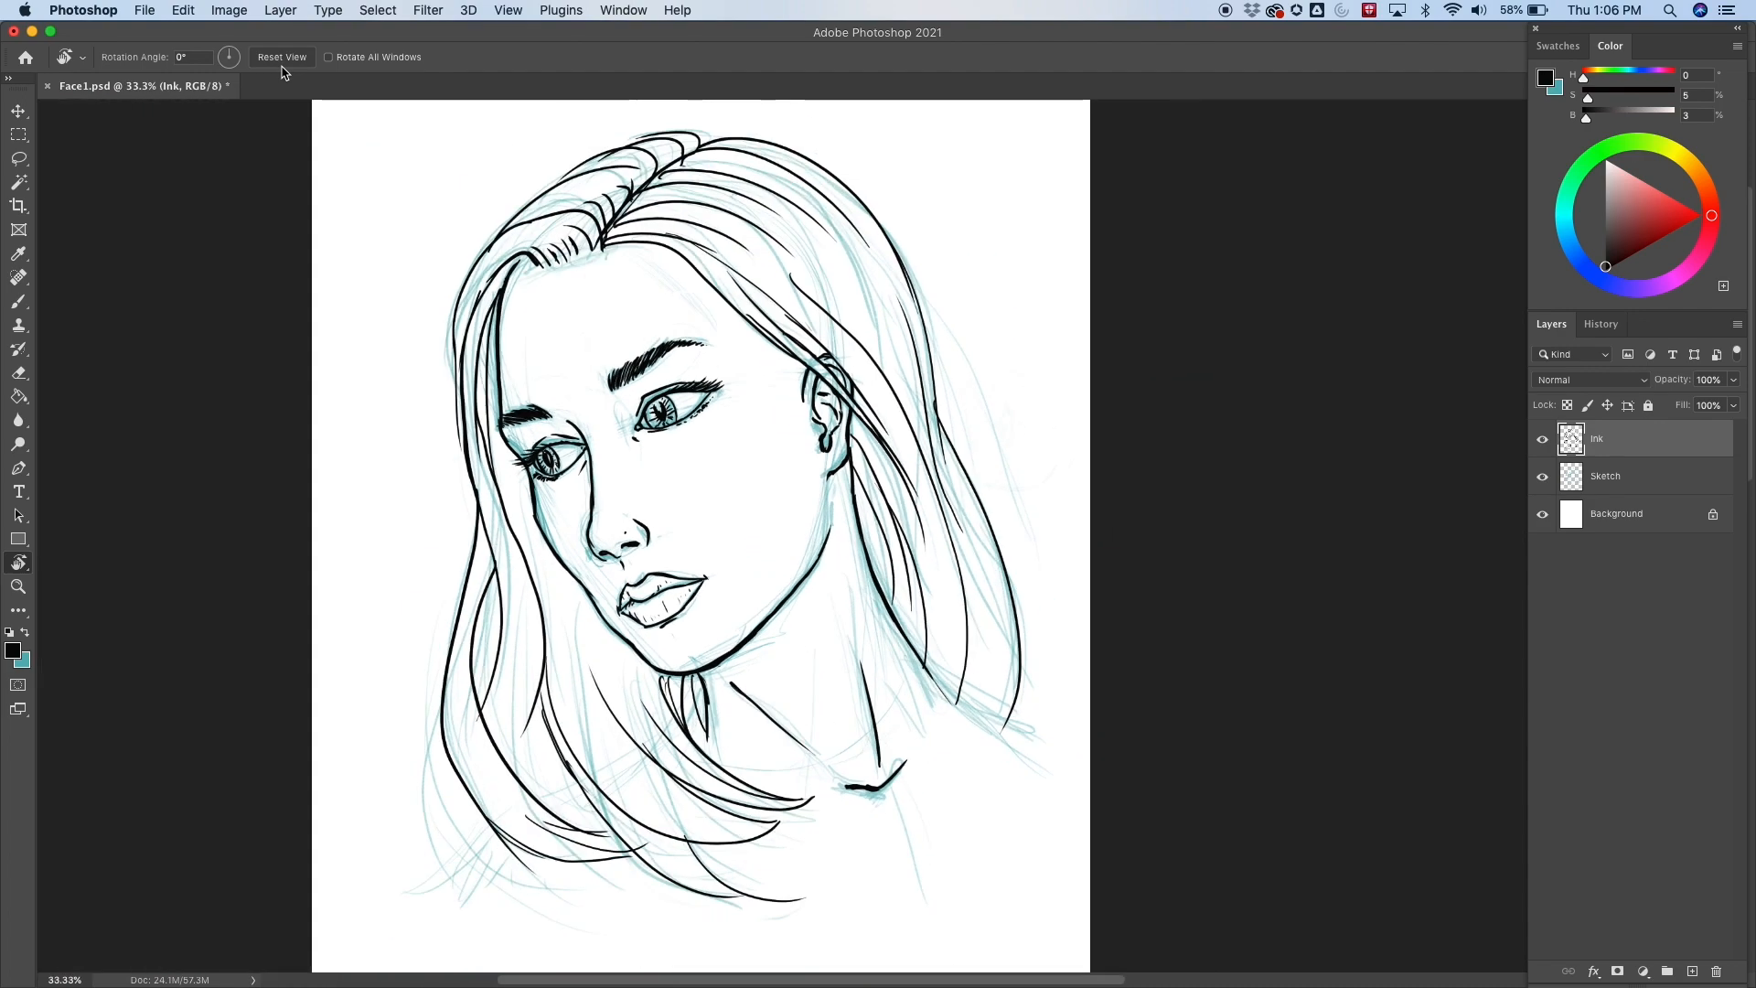
key(super+plus)
drag(808, 814, 991, 338)
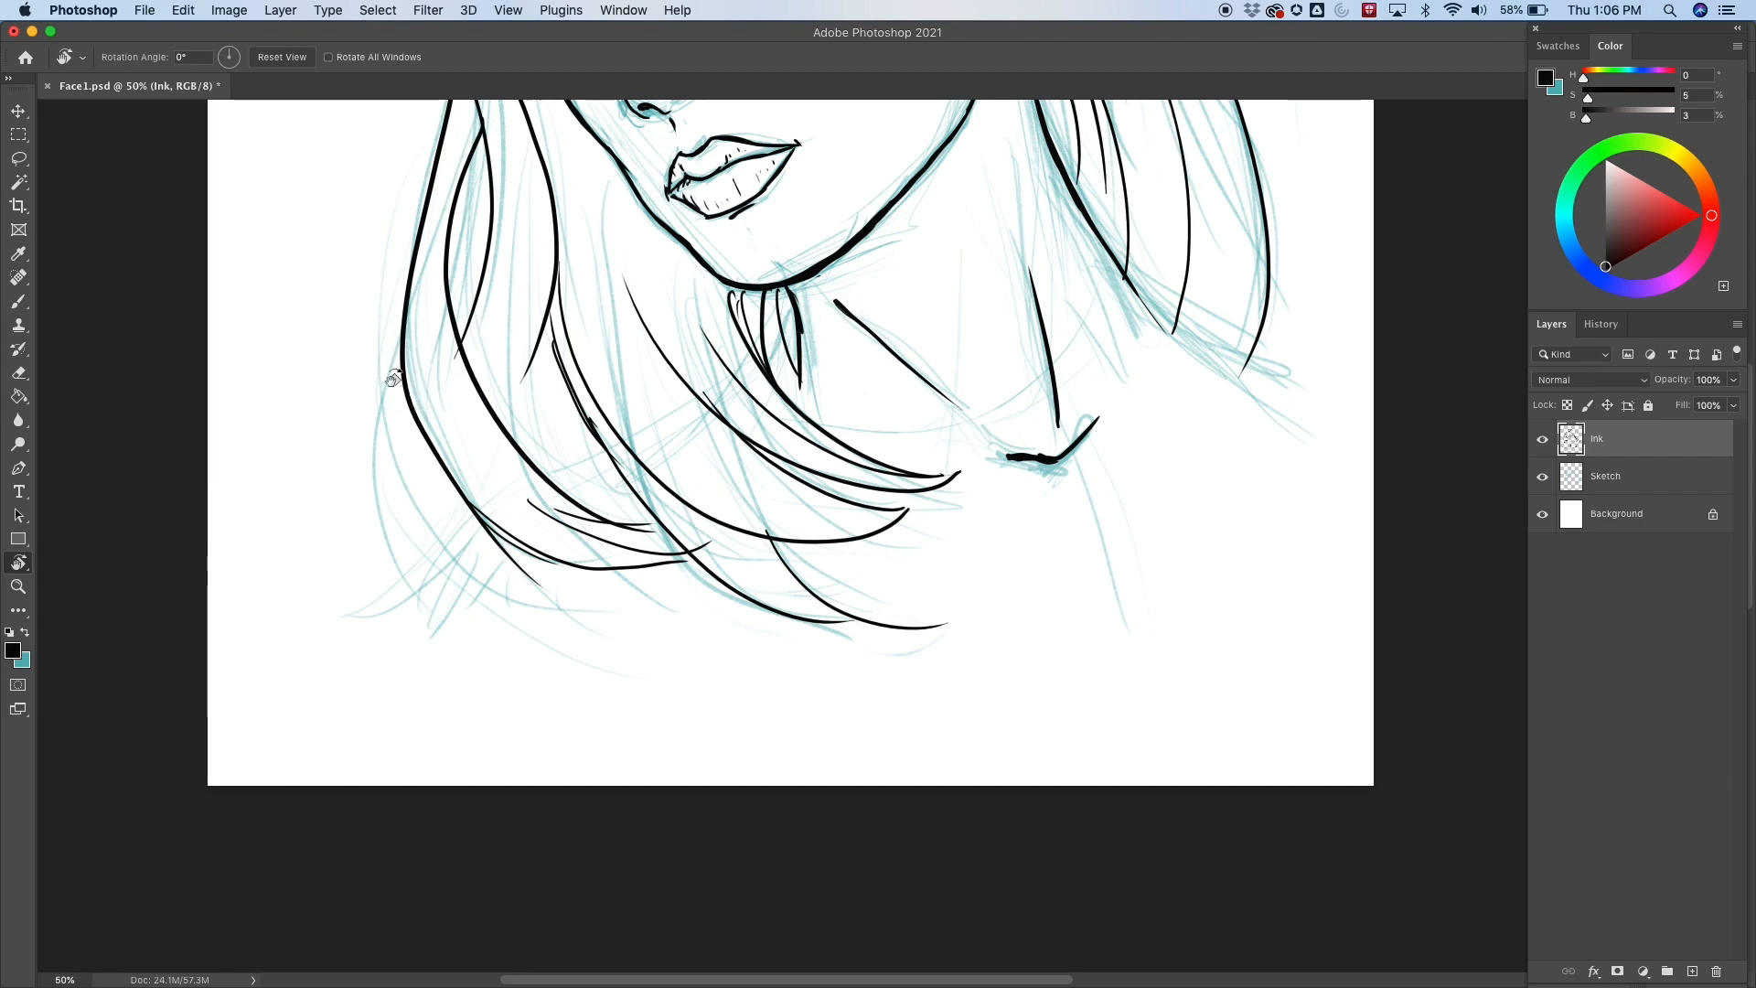
drag(411, 400, 266, 635)
key(b)
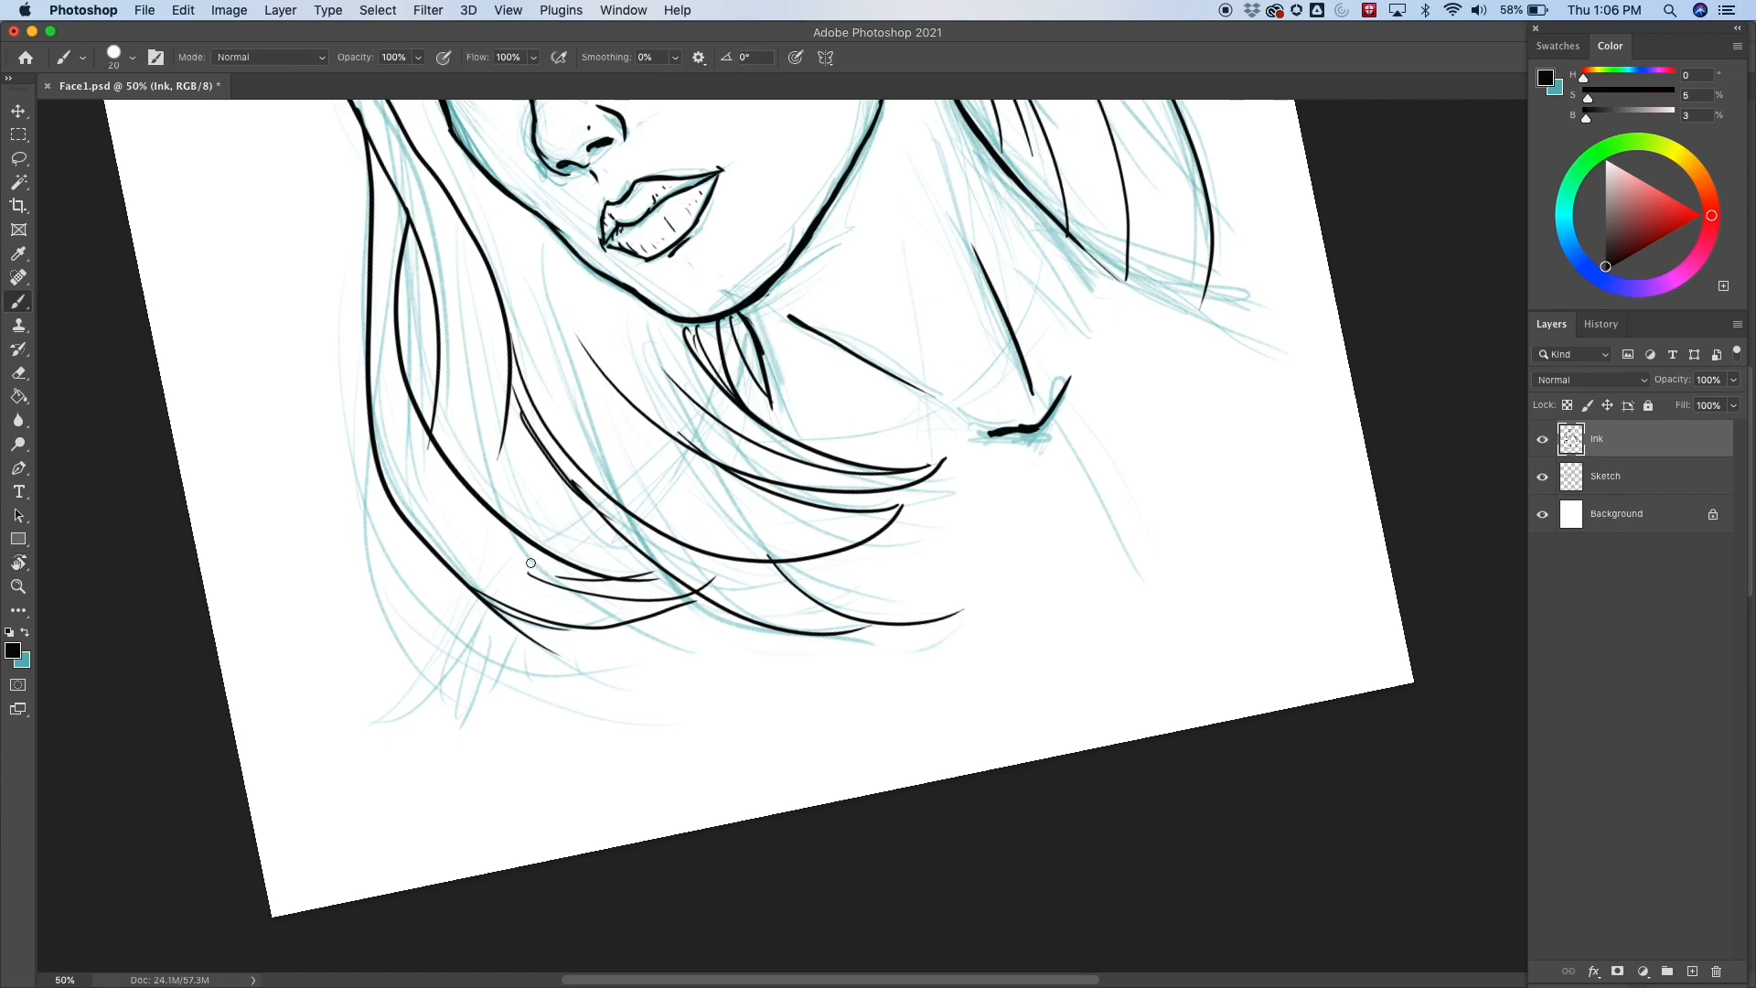
mouse_move(400, 521)
mouse_down()
mouse_move(308, 603)
mouse_move(1023, 404)
mouse_move(886, 286)
mouse_move(1039, 333)
mouse_up()
Ink several curved flicks fanning outward from the lower outer edge of the front hair.
key(r)
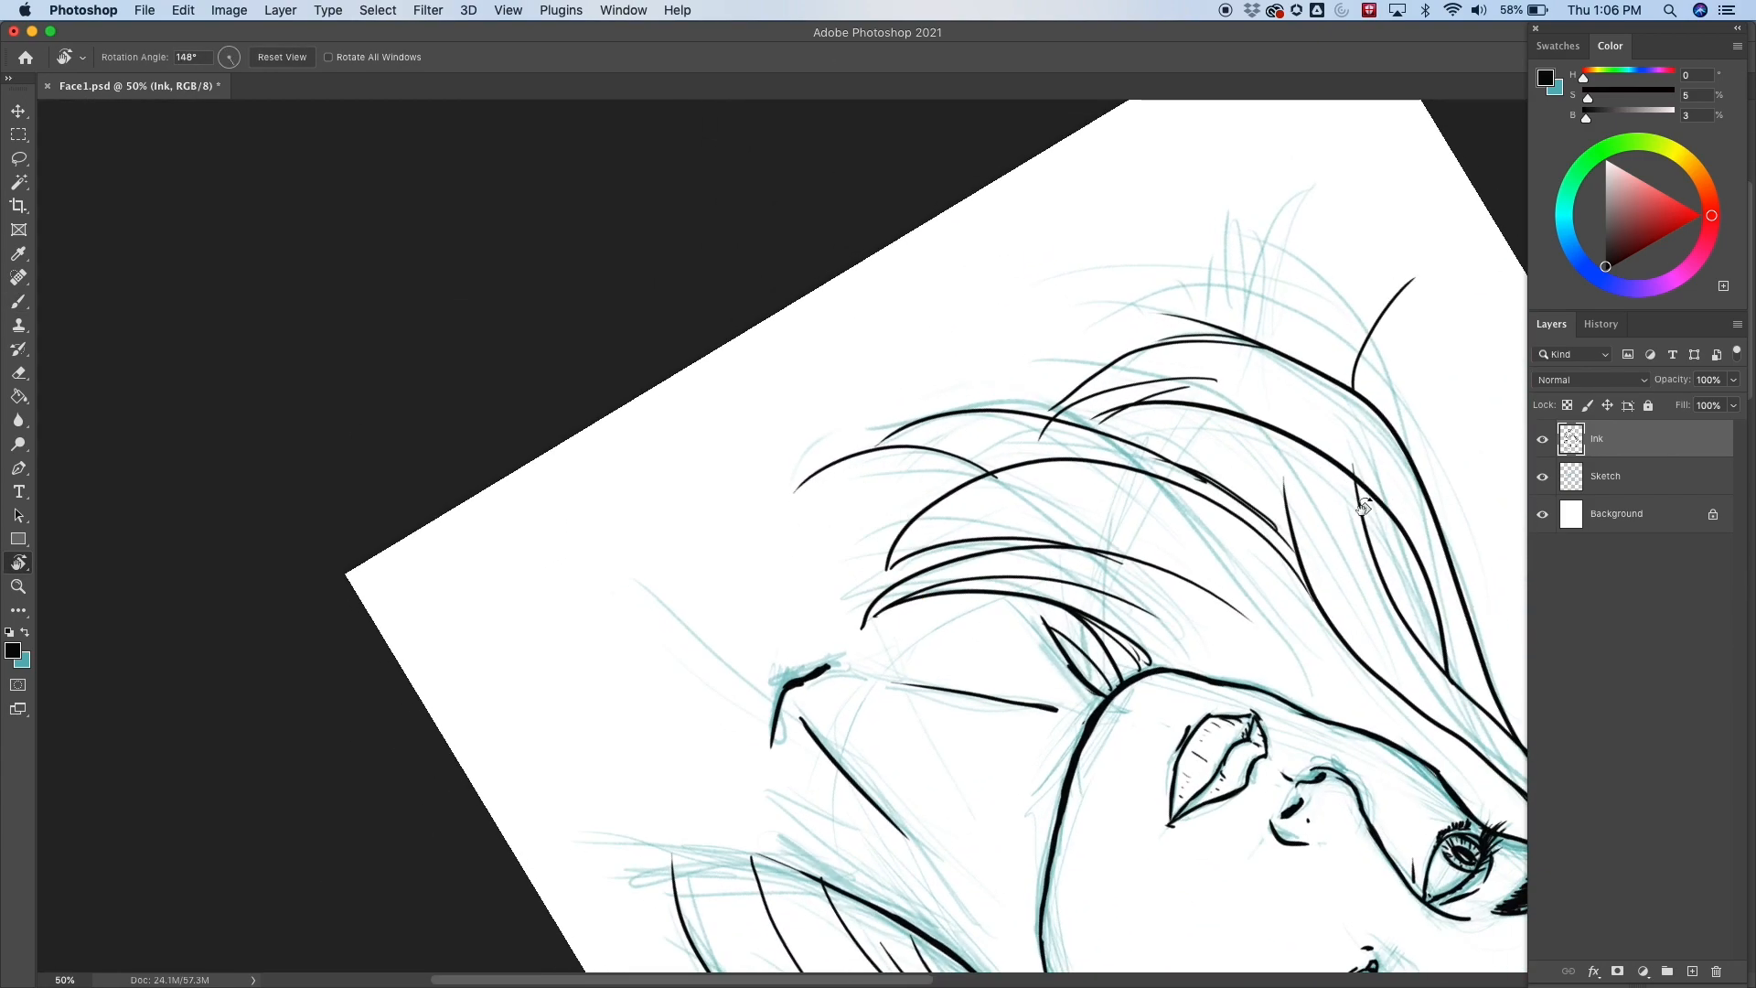
scroll(1363, 506, right, 10)
key(b)
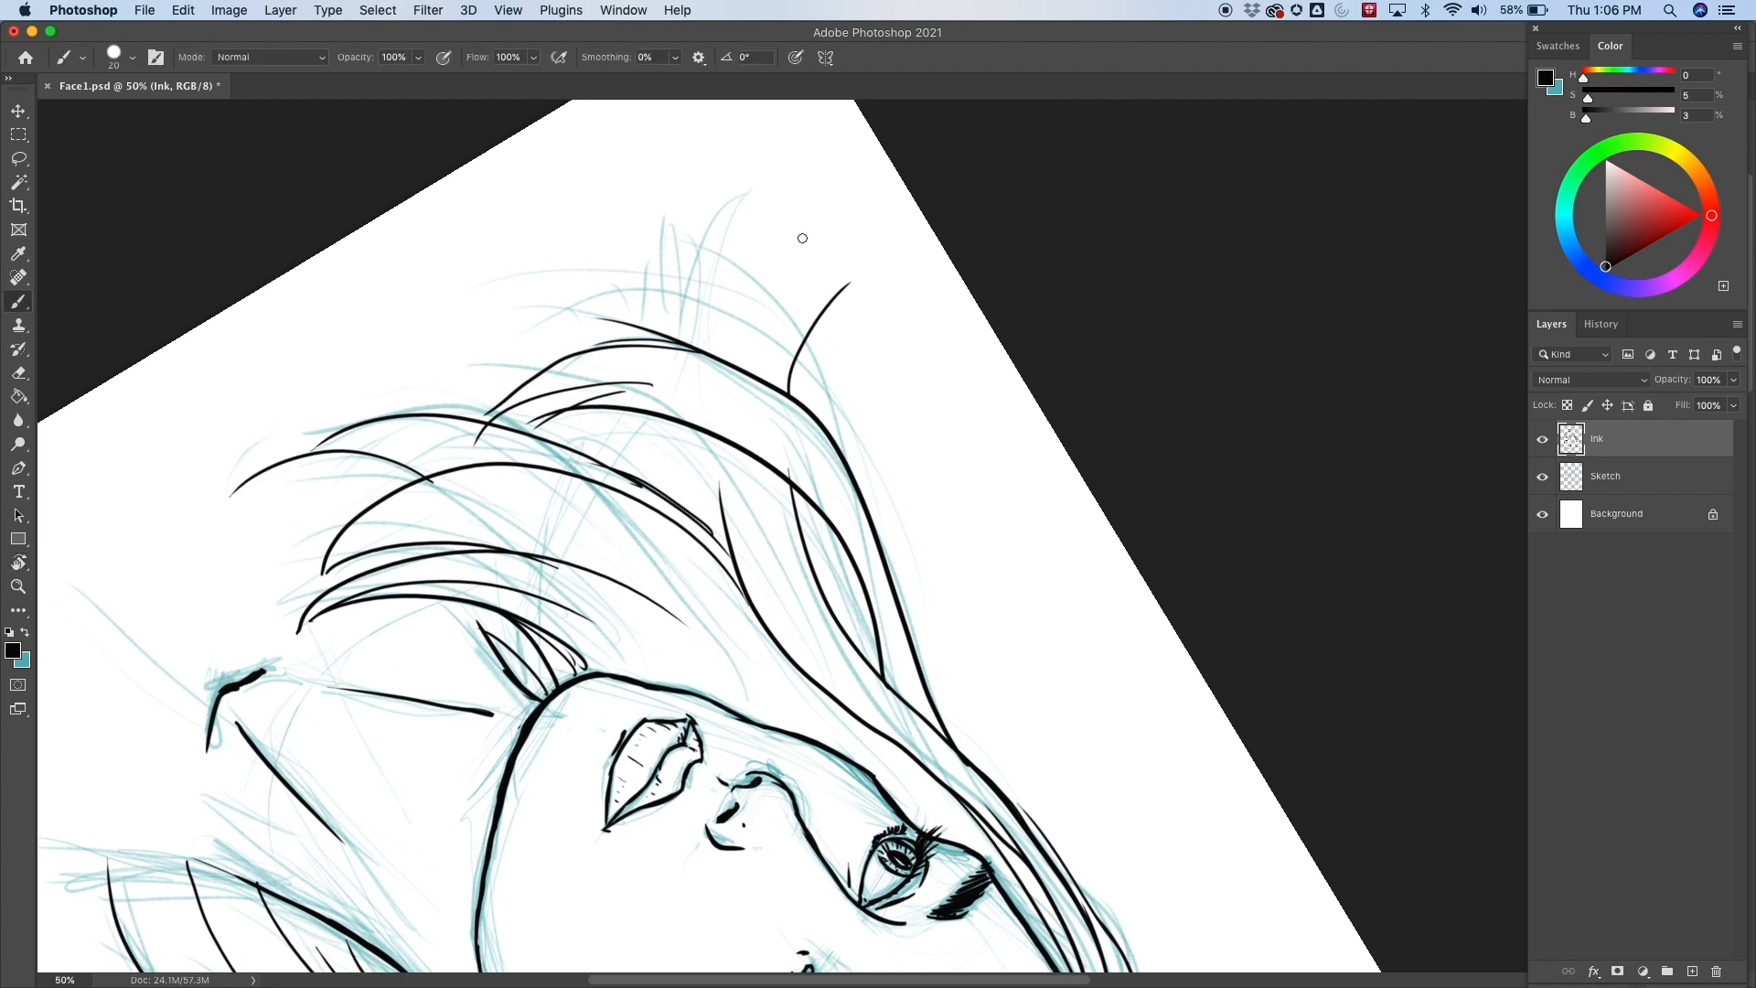
drag(727, 361, 885, 242)
key(super+z)
drag(722, 367, 870, 220)
mouse_move(763, 336)
mouse_down()
mouse_move(869, 224)
mouse_move(867, 266)
mouse_up()
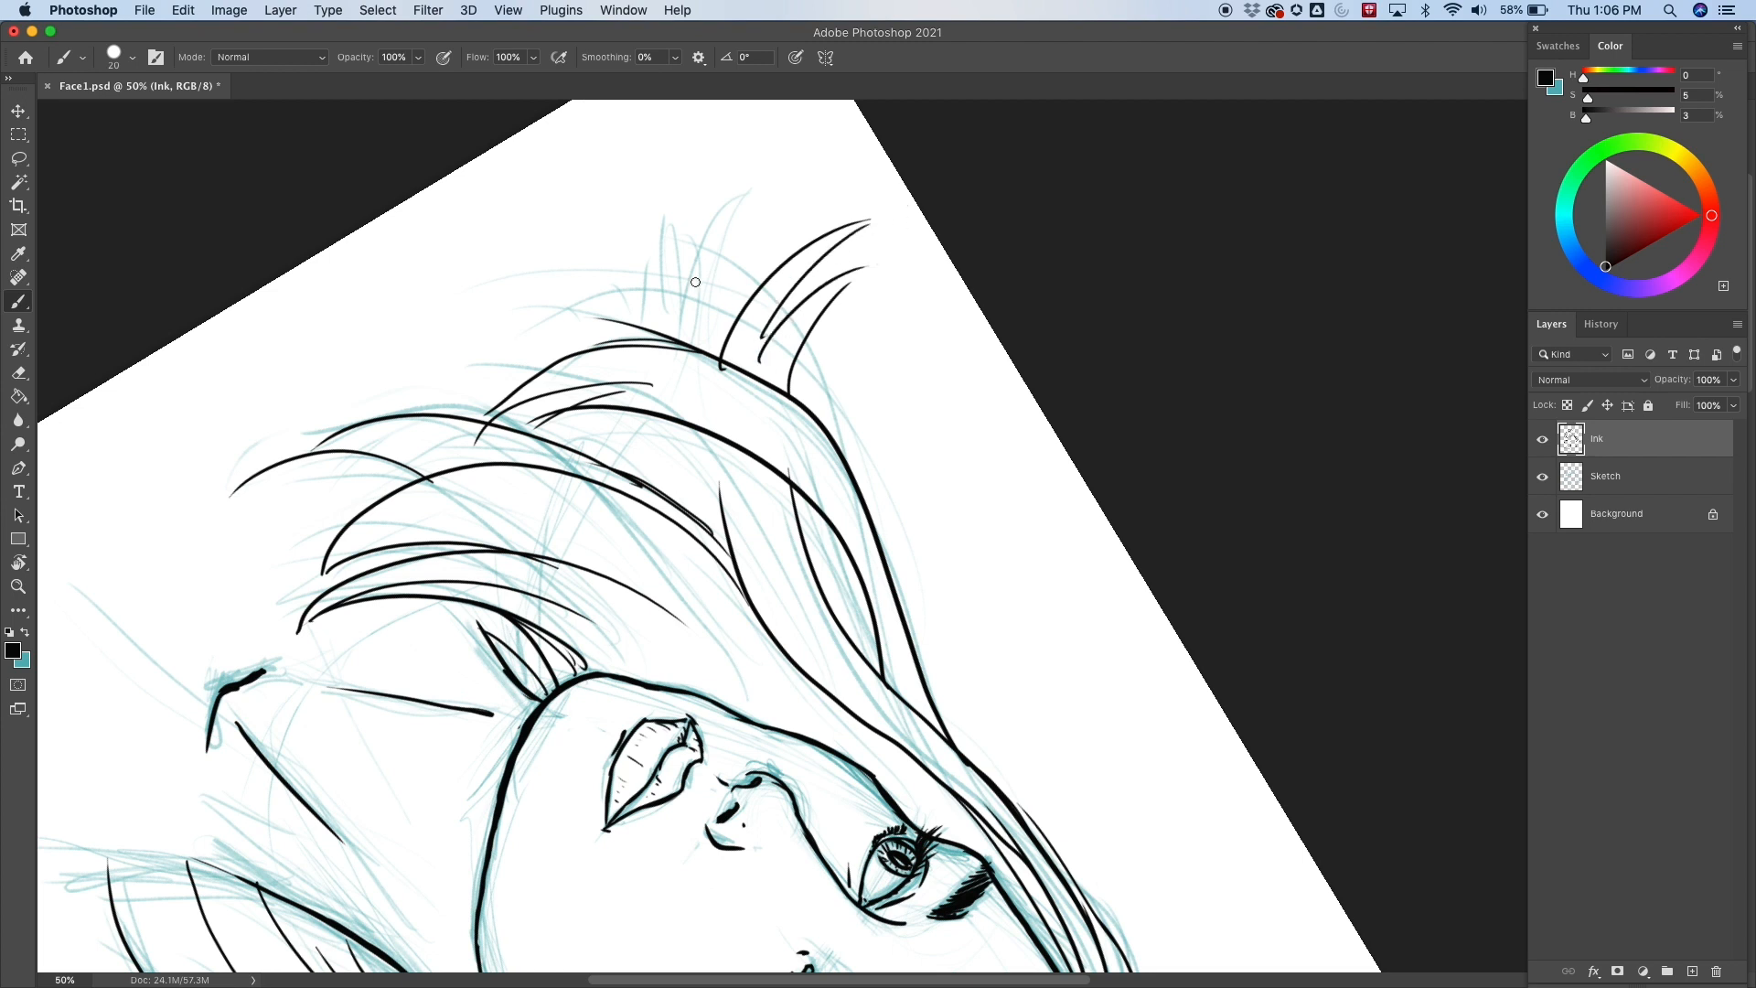
mouse_move(681, 343)
mouse_down()
mouse_move(707, 246)
mouse_move(760, 178)
mouse_up()
drag(714, 306, 760, 179)
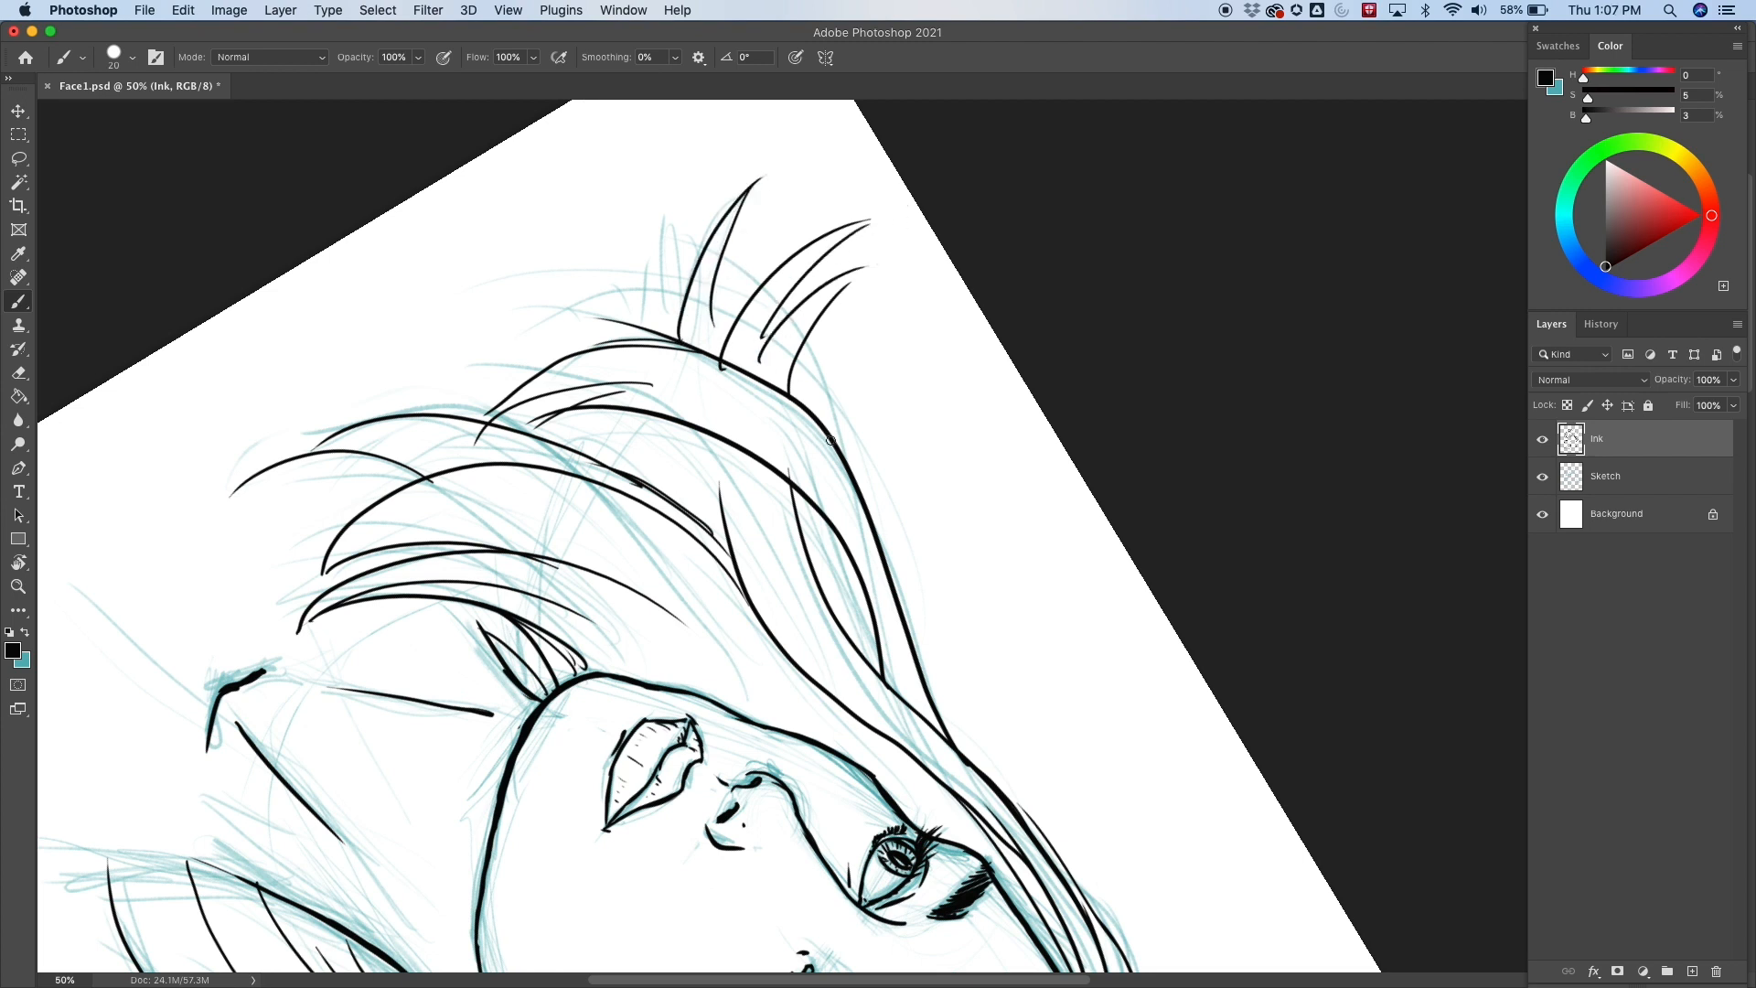
Ink short crossing strands and long curved wisps at the bottom tips of the front hair.
mouse_move(831, 440)
mouse_down()
mouse_move(791, 359)
mouse_move(709, 294)
mouse_move(605, 269)
mouse_up()
mouse_move(656, 335)
mouse_down()
mouse_move(660, 254)
mouse_move(676, 333)
mouse_move(682, 303)
mouse_up()
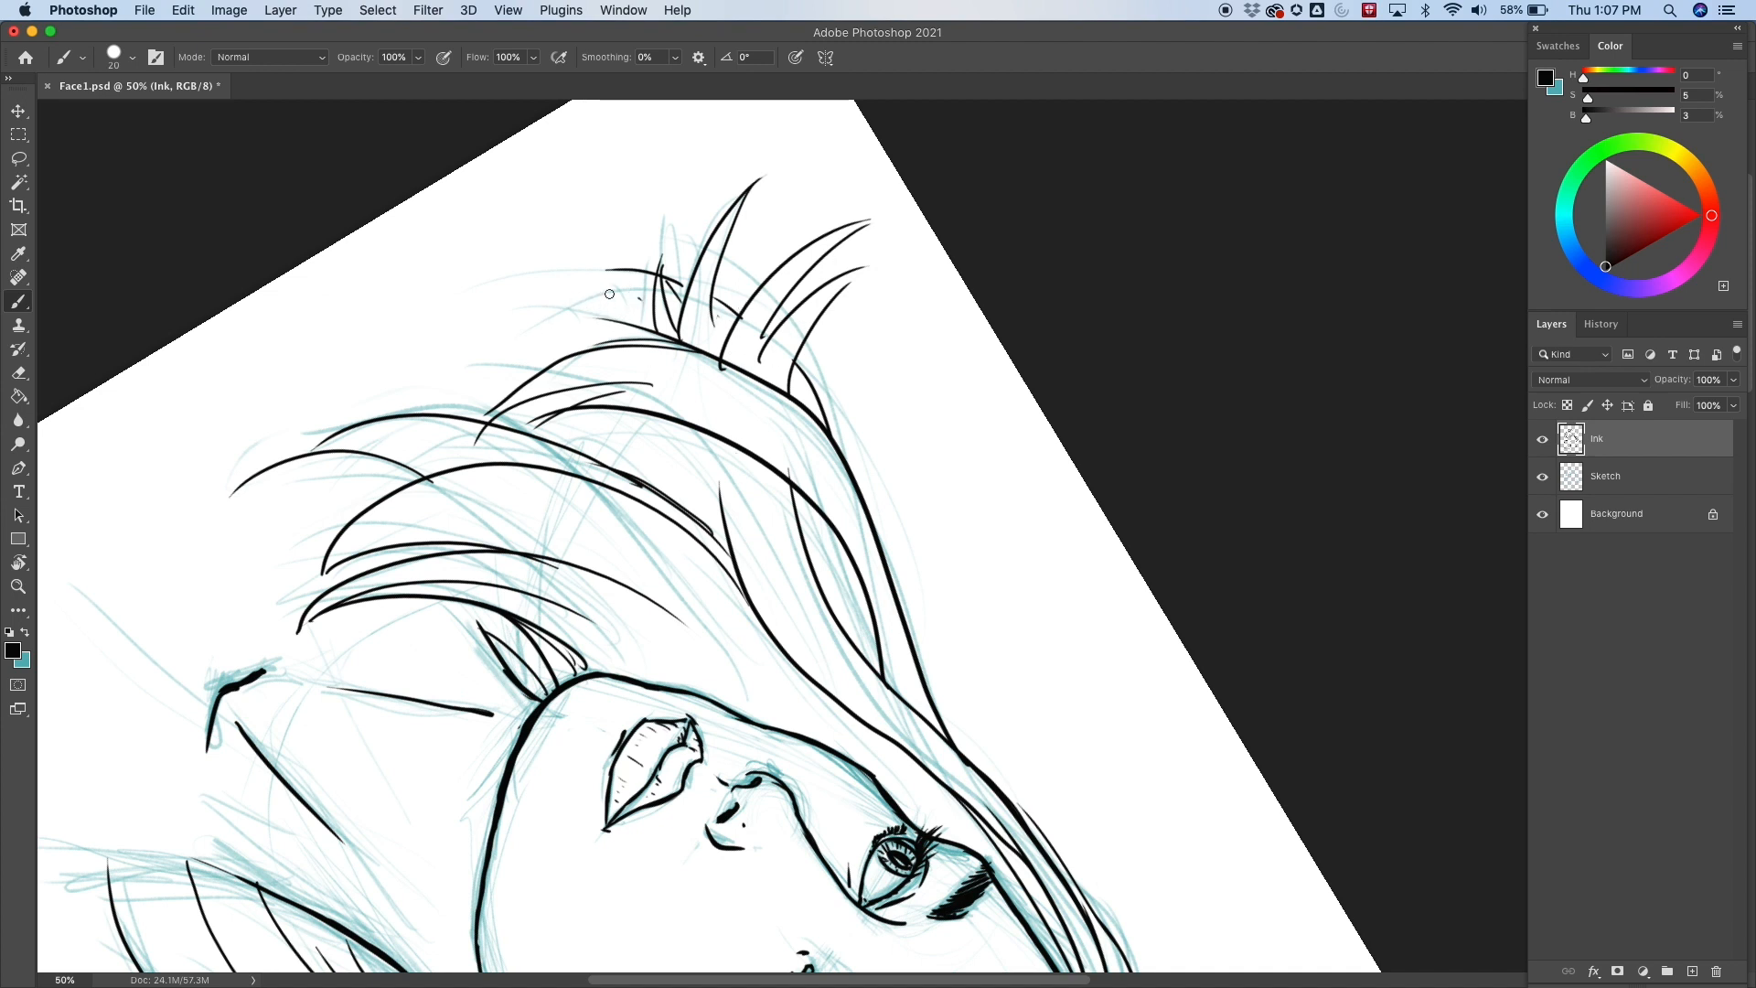
drag(639, 294, 445, 359)
drag(611, 331, 446, 369)
drag(562, 351, 427, 409)
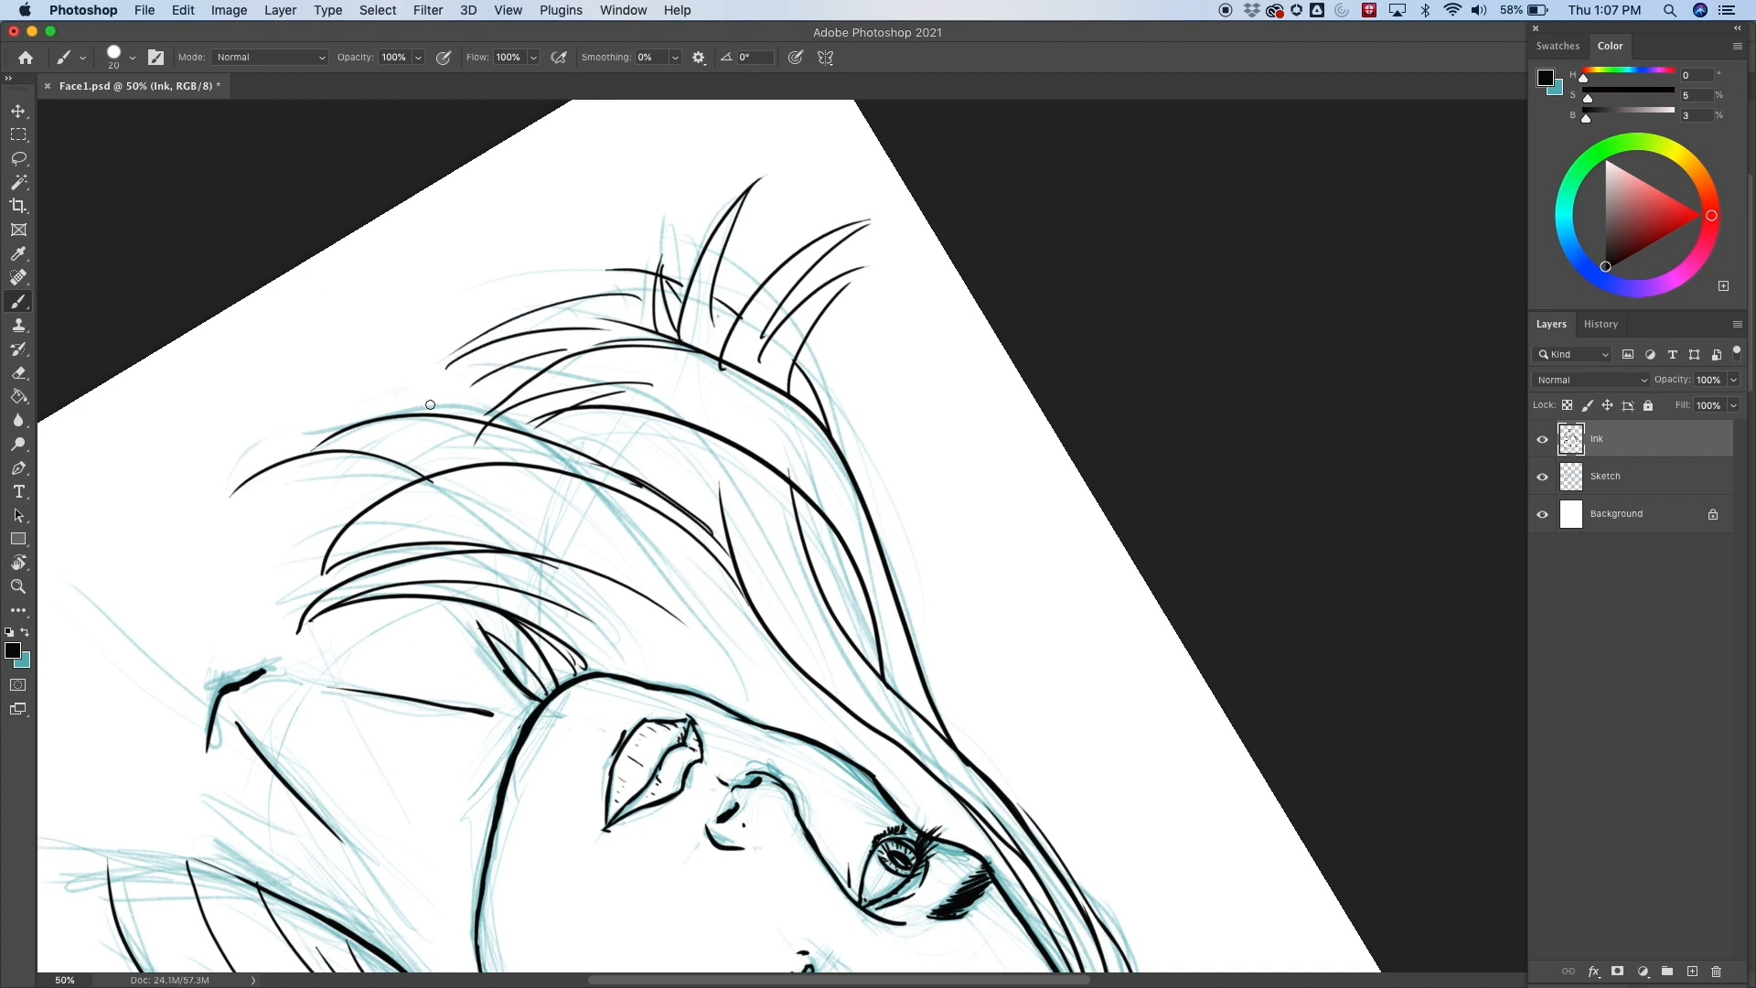
Straighten the canvas and ink two short strands beside the part at the top of the head.
key(r)
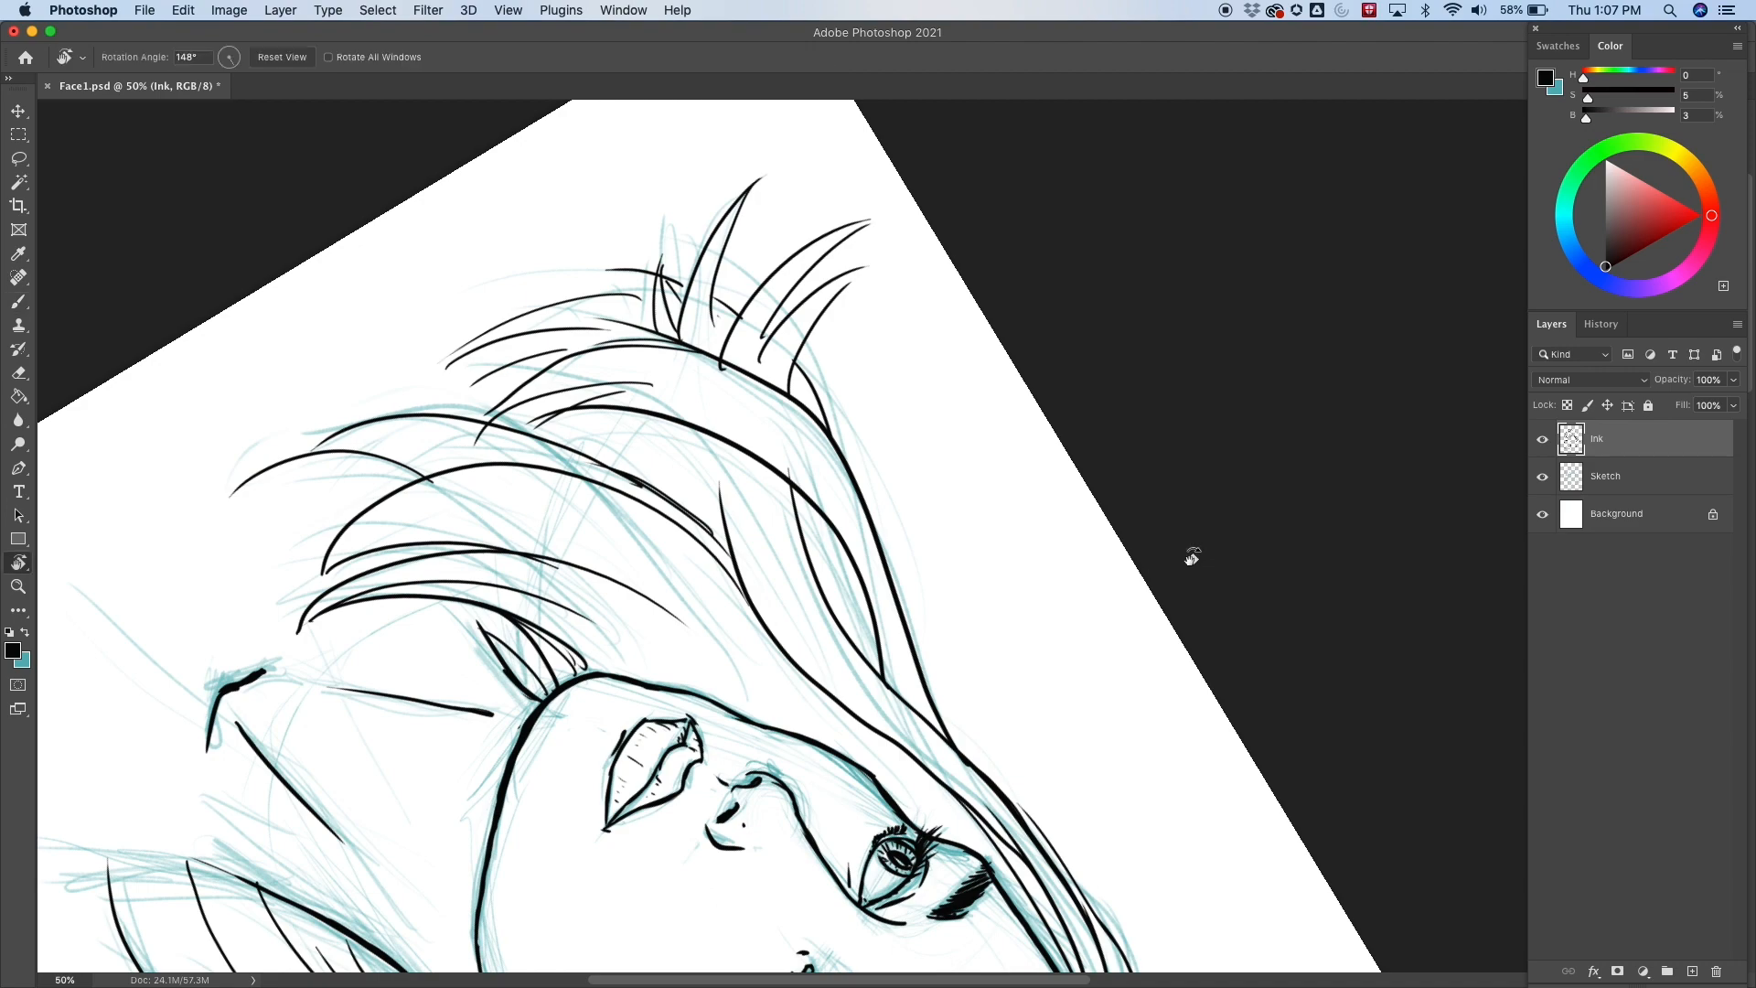
mouse_move(1188, 552)
mouse_down()
mouse_move(787, 439)
mouse_move(686, 353)
mouse_up()
click(282, 57)
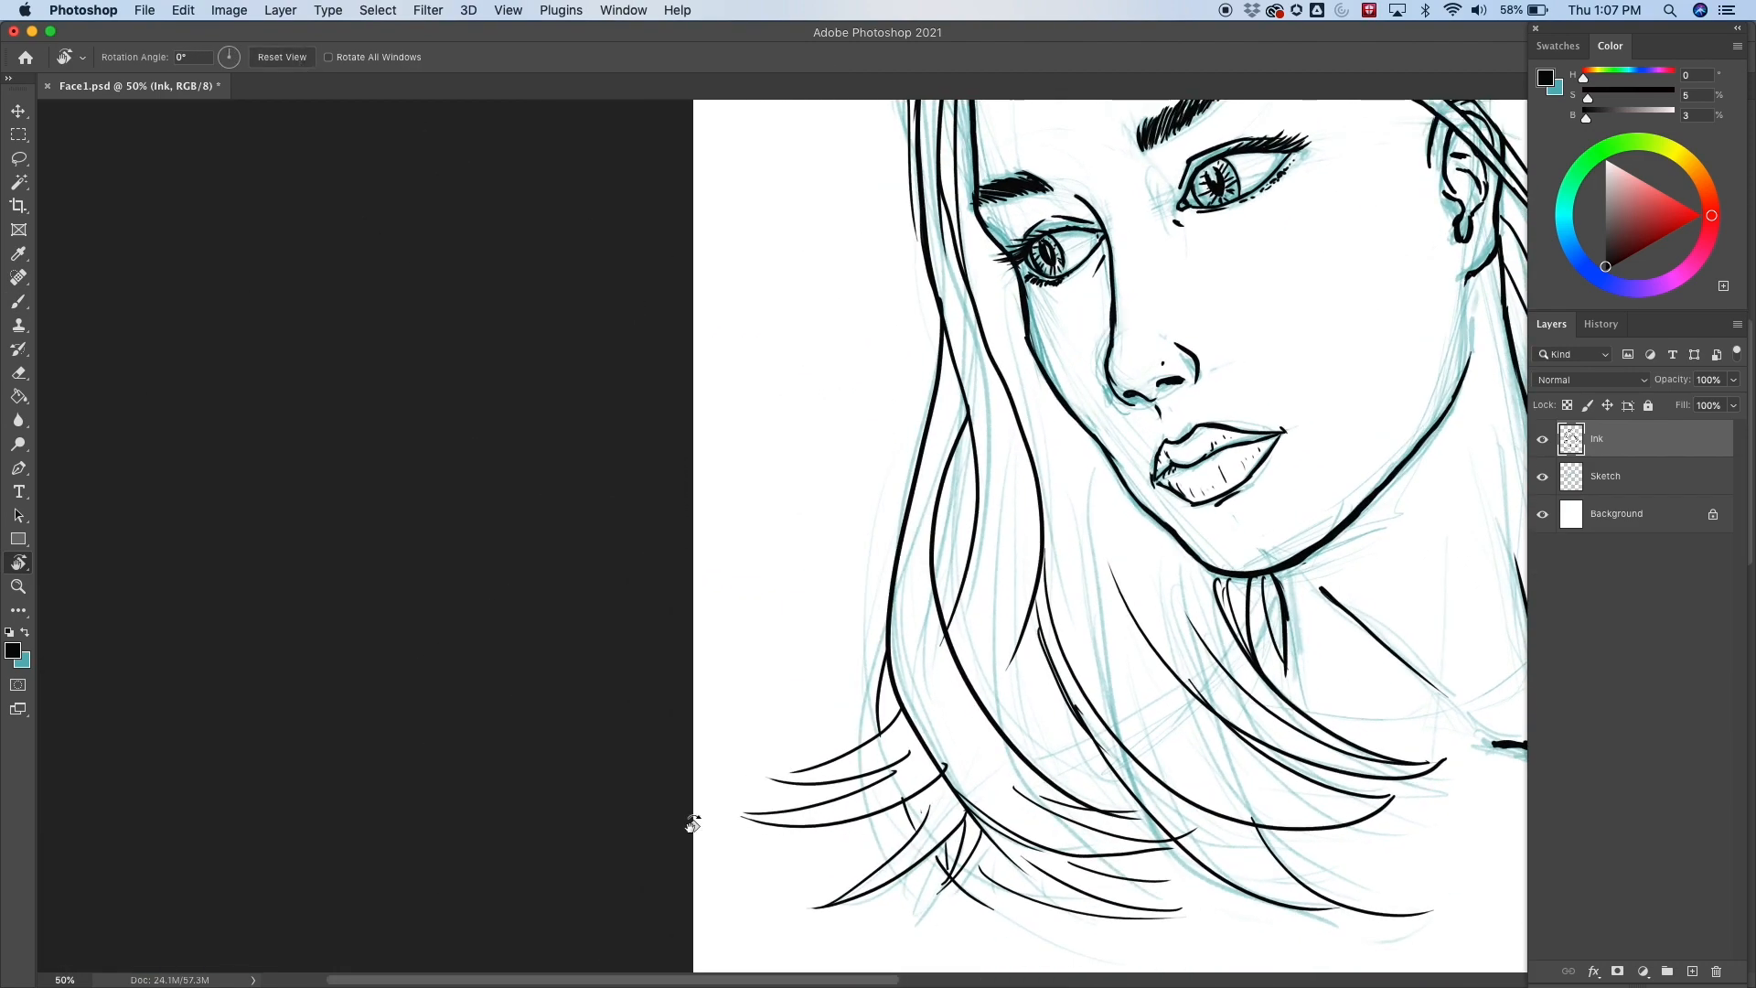
drag(1225, 589, 499, 741)
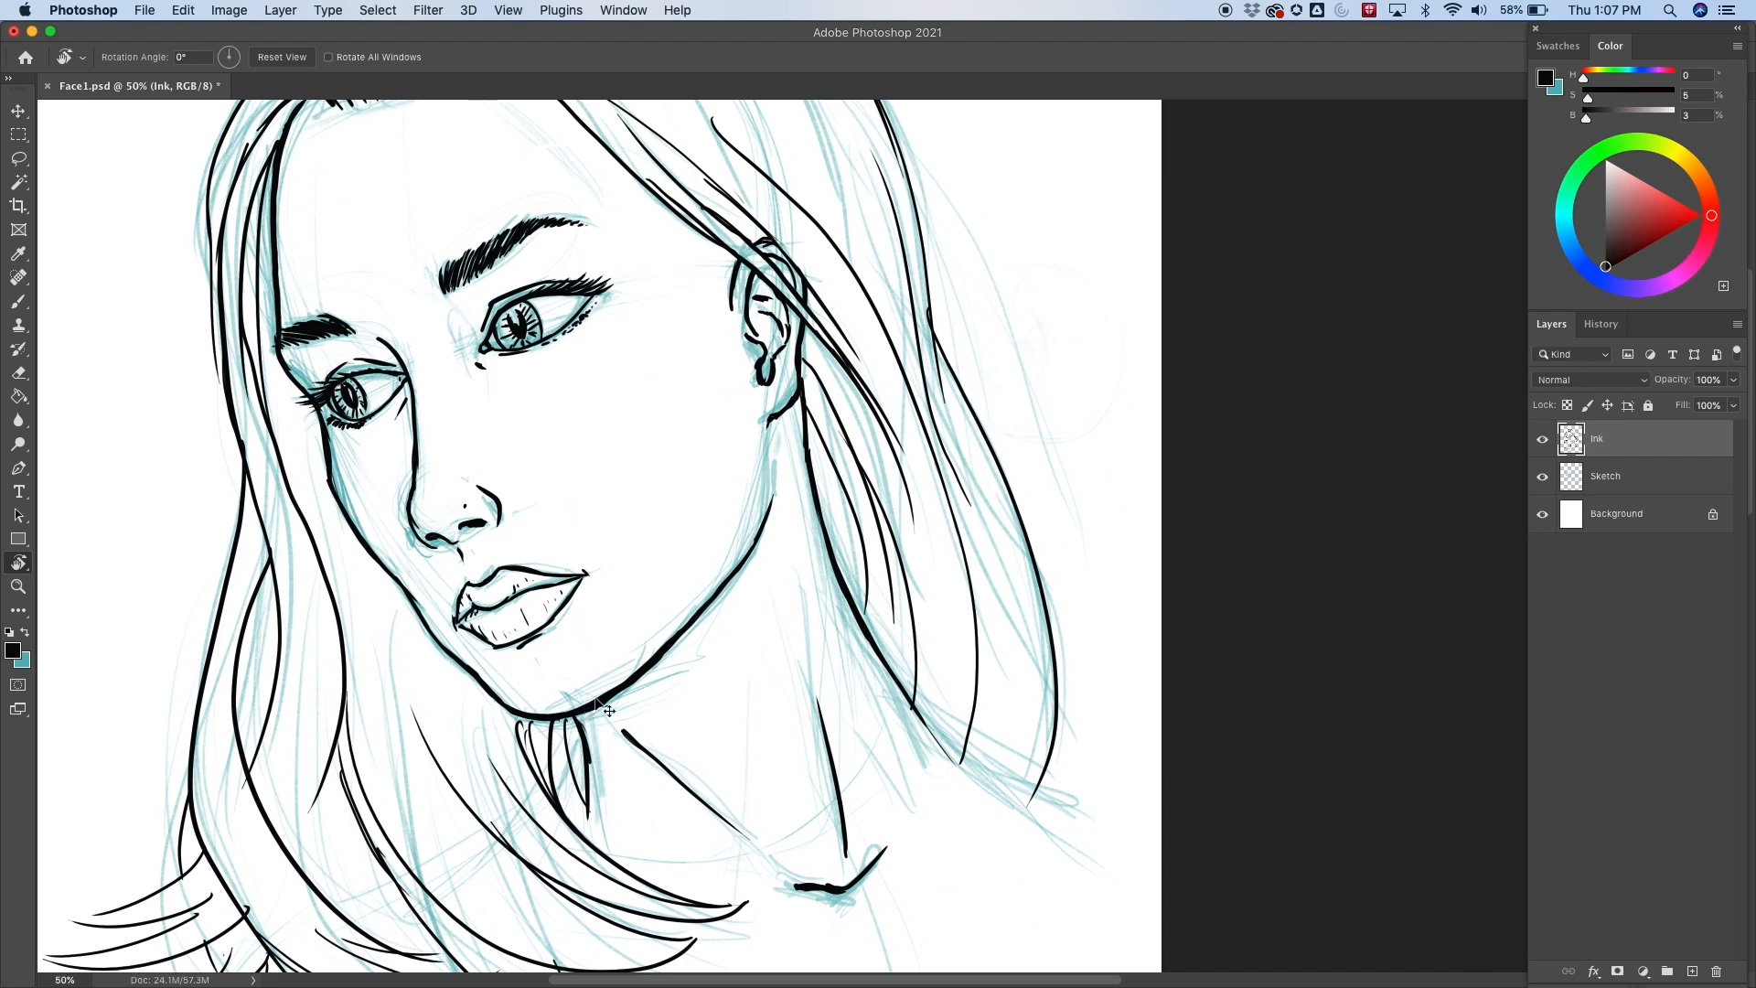
key(super+minus)
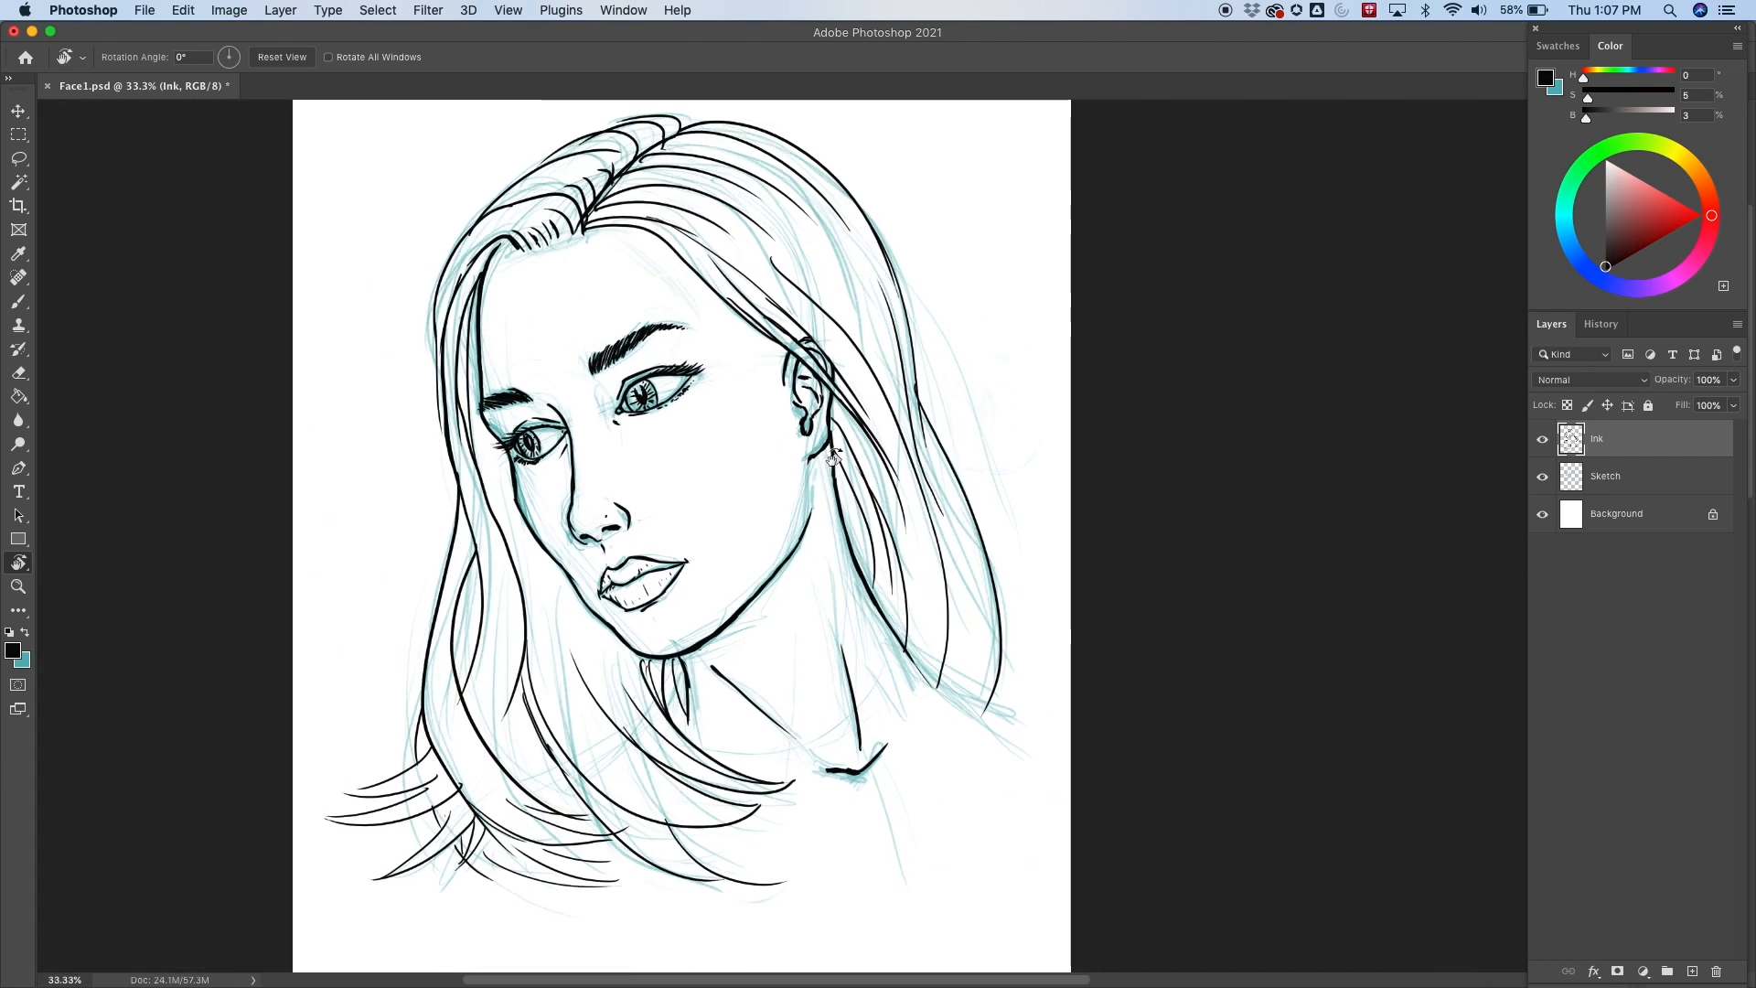
key(b)
key(super+plus)
drag(995, 321, 1202, 604)
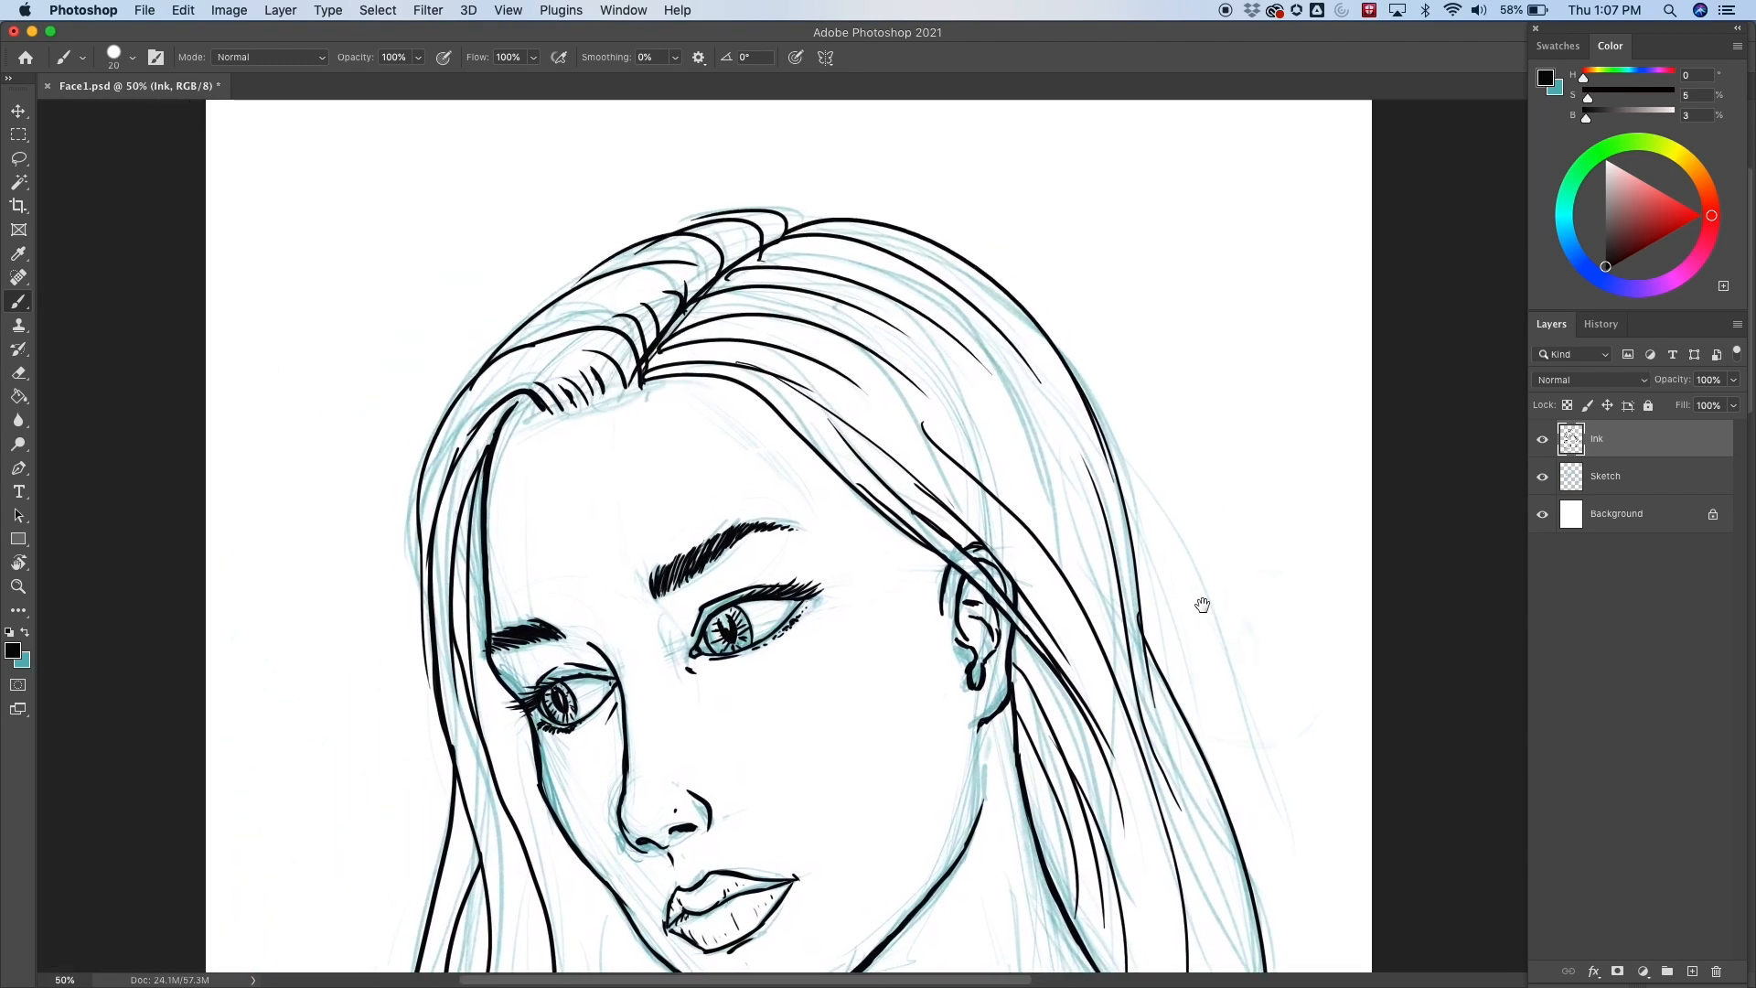
mouse_move(681, 303)
mouse_down()
mouse_move(564, 307)
mouse_move(655, 247)
mouse_up()
drag(741, 255, 723, 230)
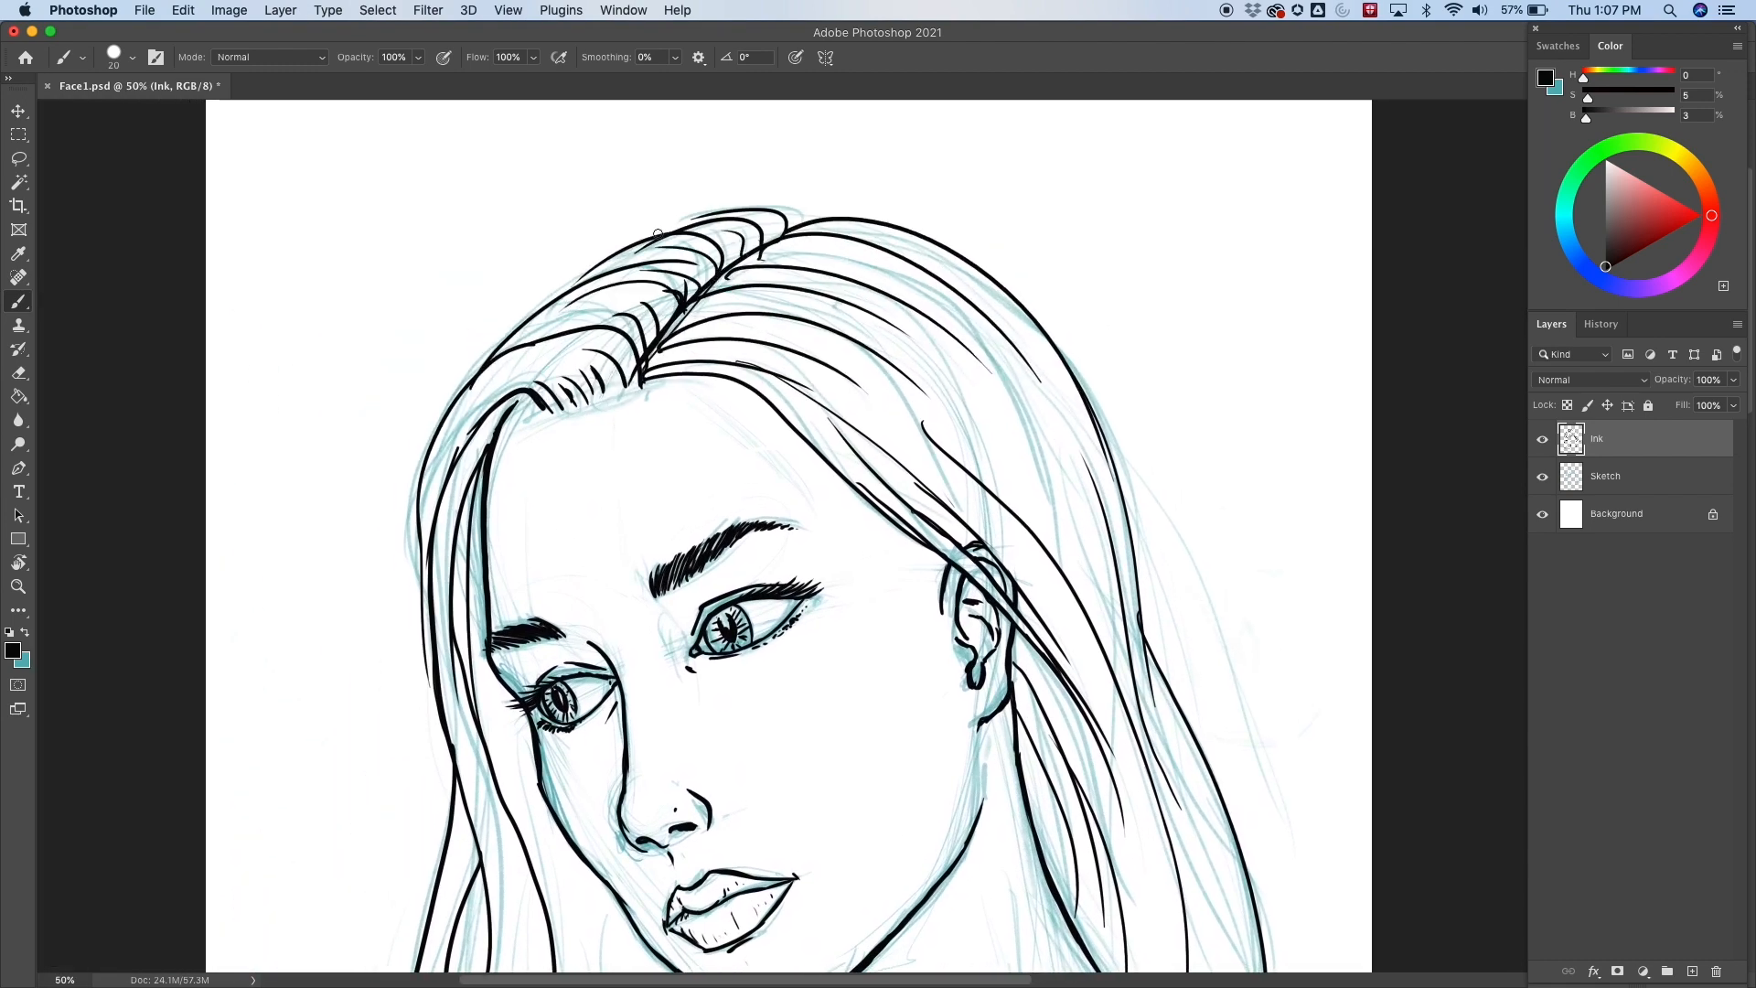
Ink strands falling from the far side of the jaw into the lower front hair.
drag(924, 449, 886, 191)
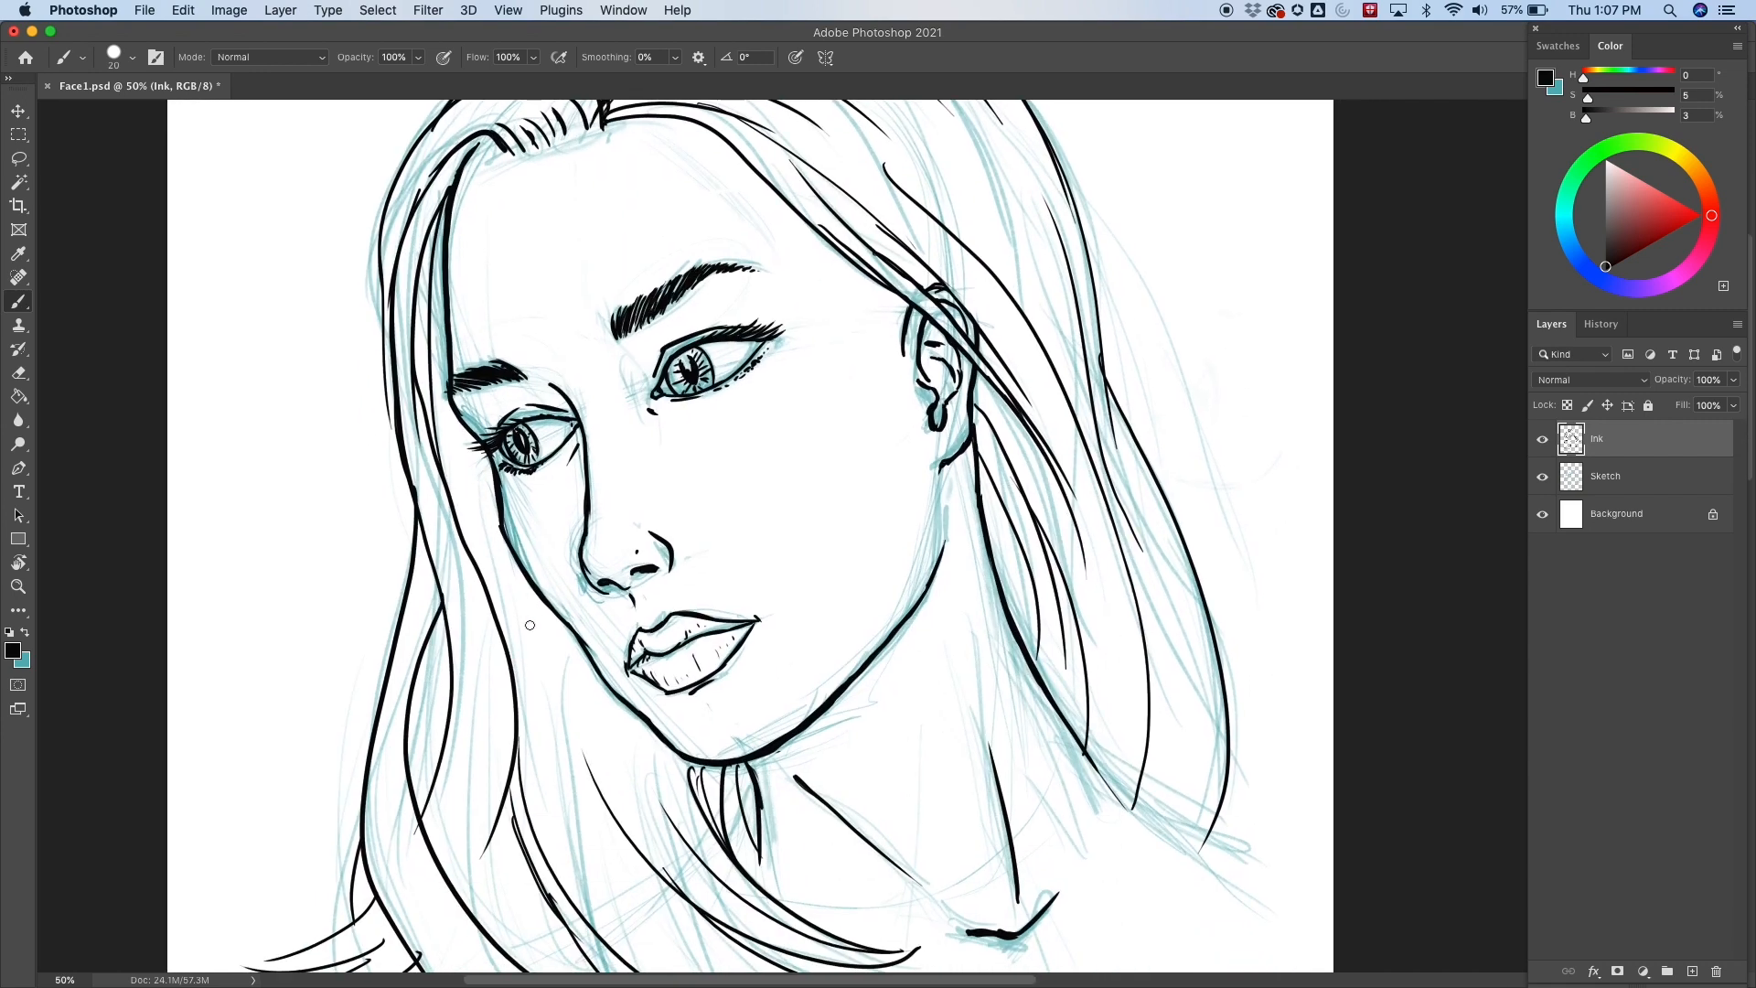
drag(835, 787, 783, 485)
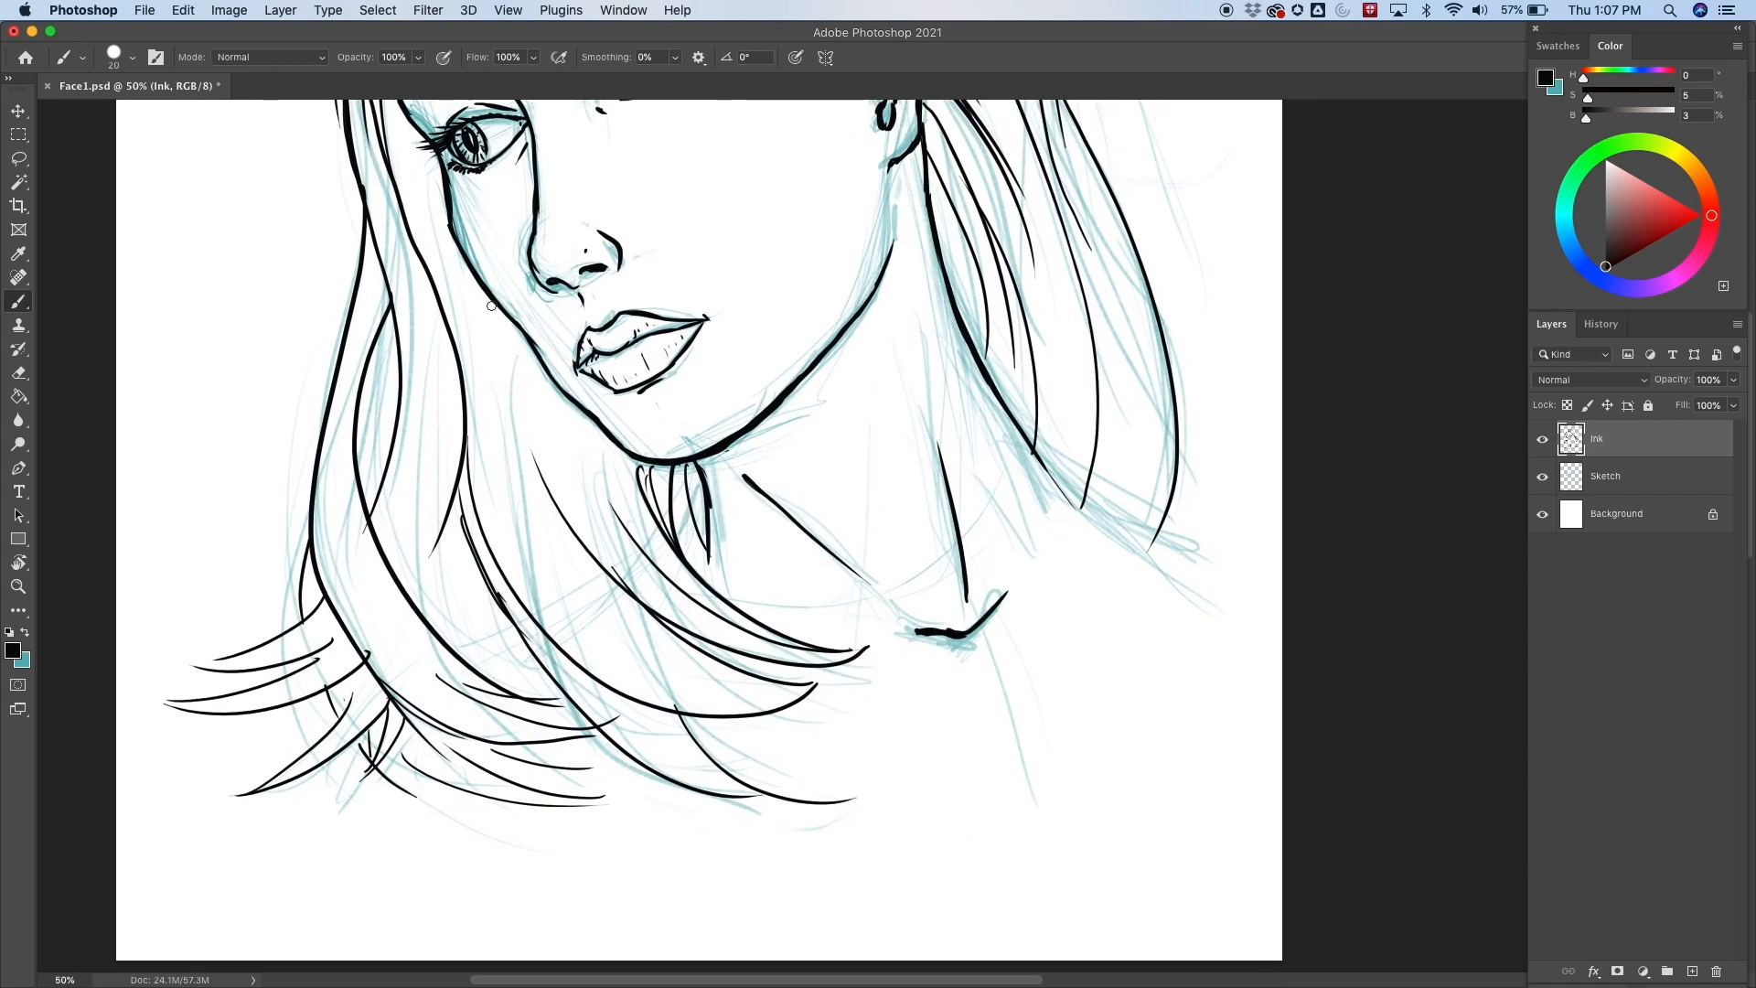
drag(487, 300, 620, 614)
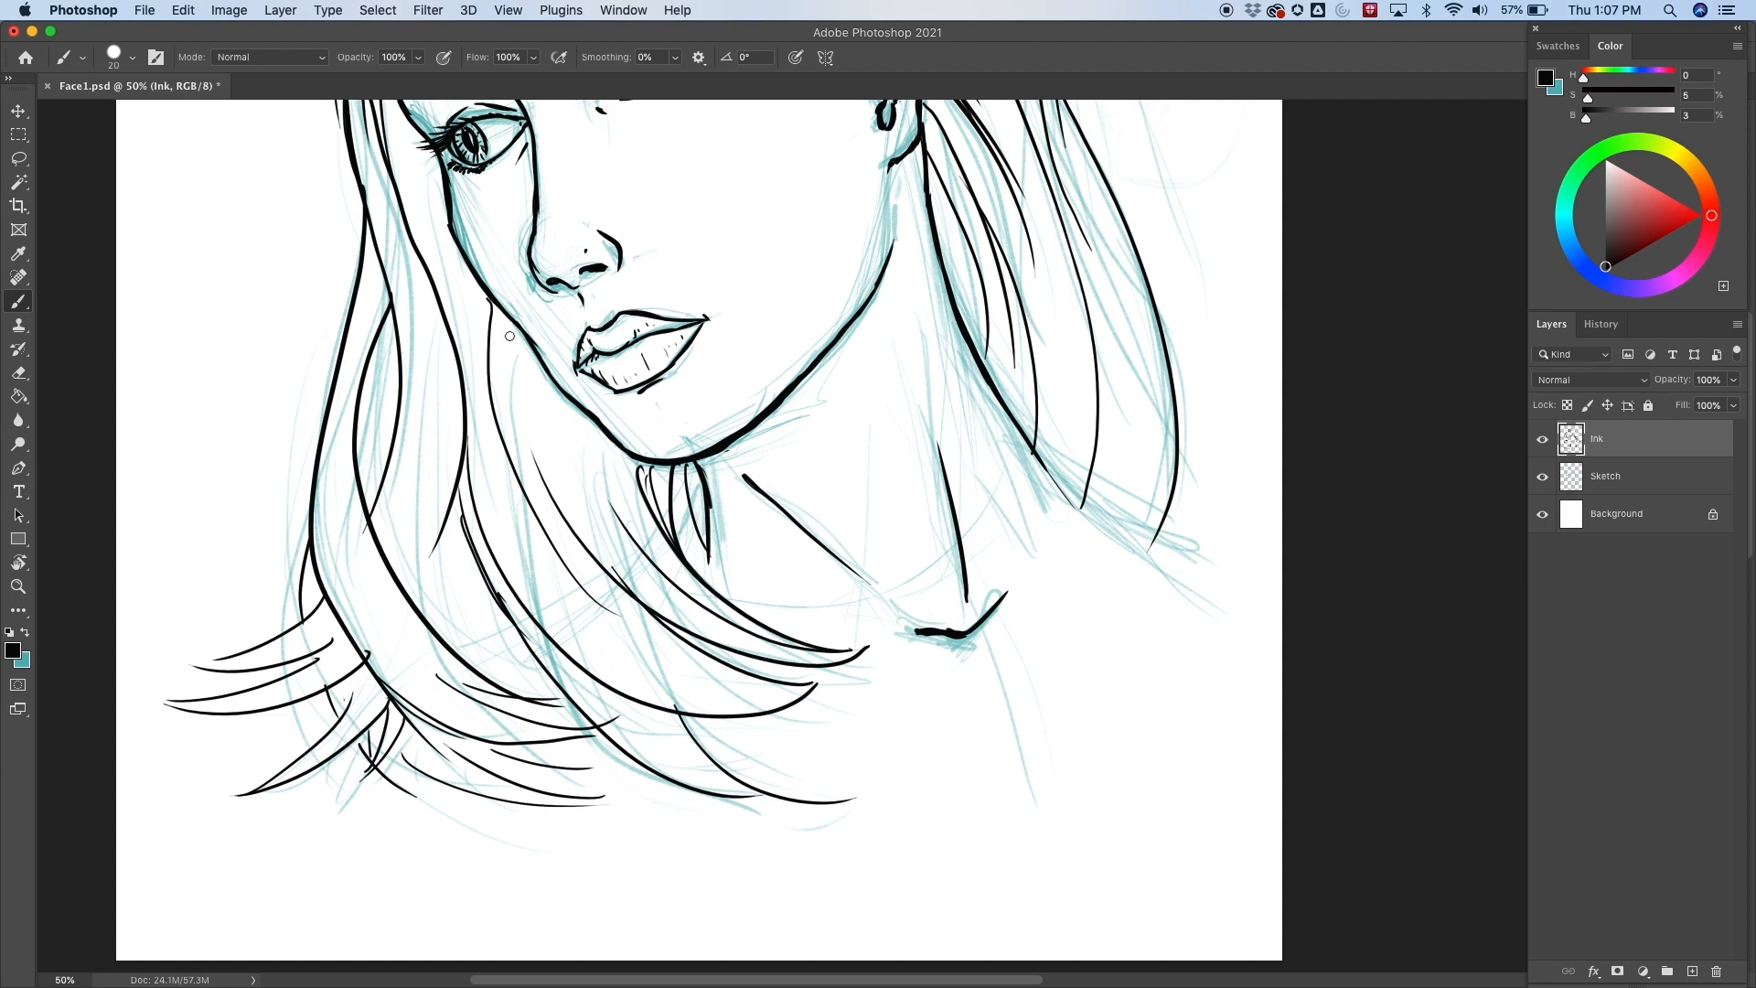
key(ctrl+z)
drag(508, 318, 558, 615)
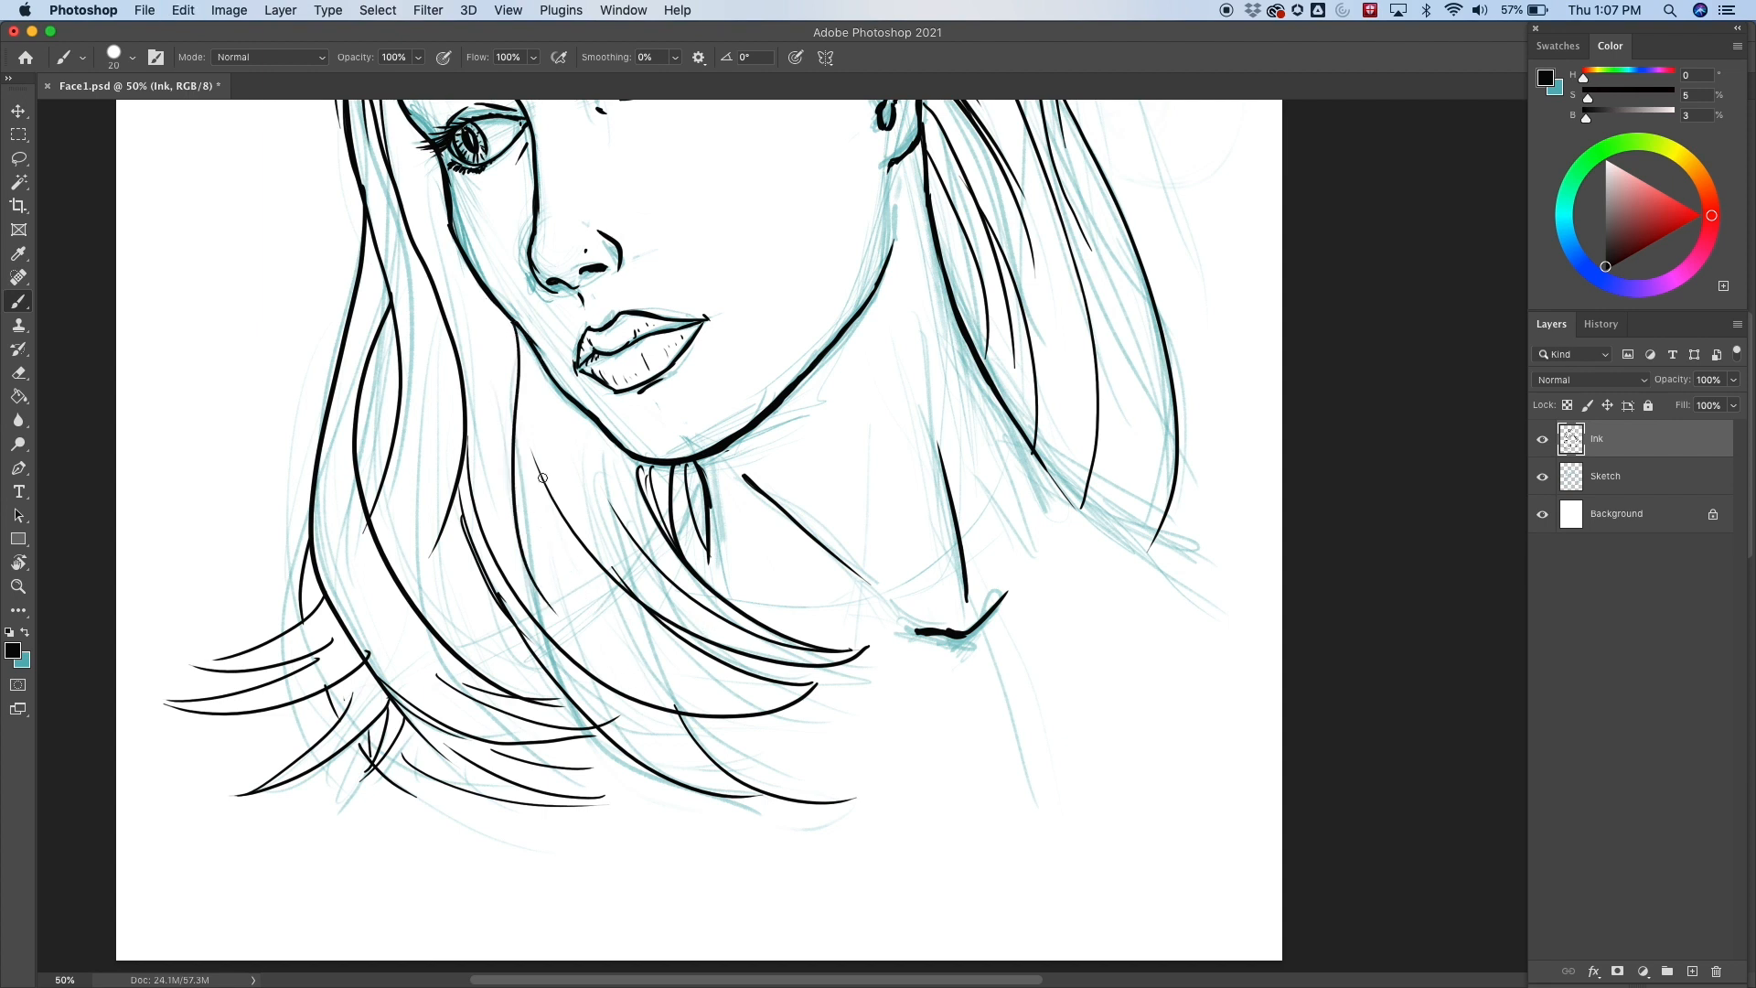
drag(544, 364, 576, 618)
drag(527, 561, 646, 654)
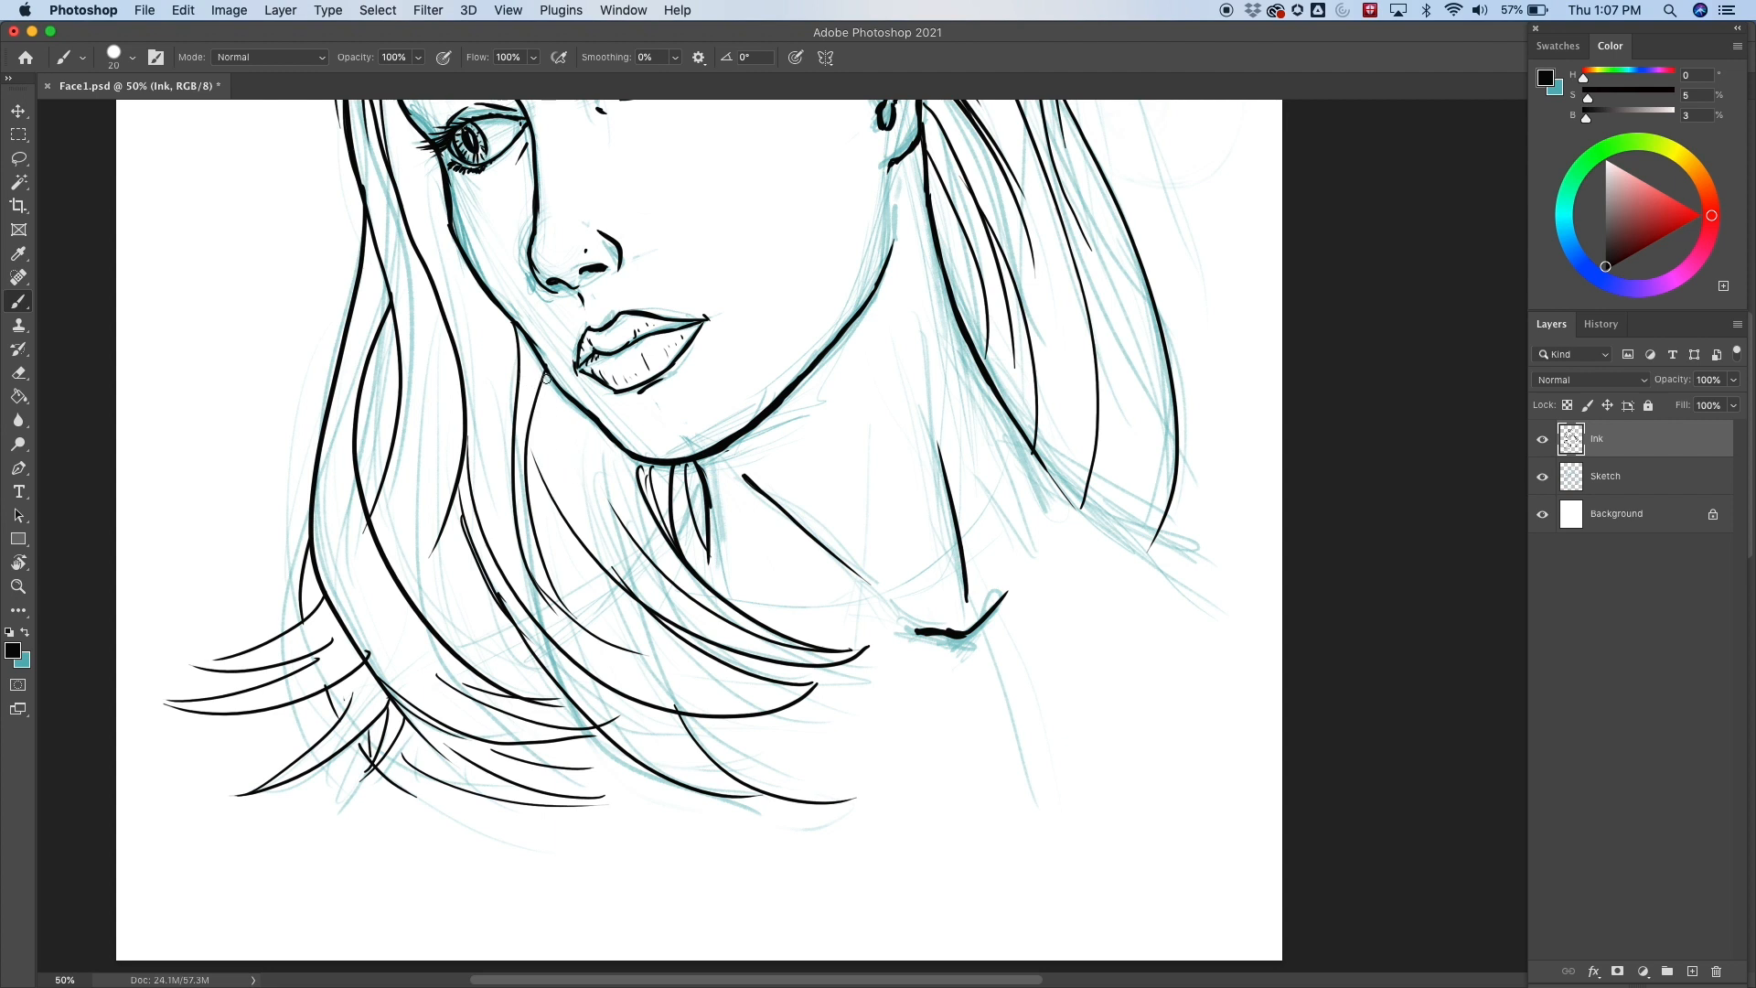
Ink more strands sweeping from under the jaw toward the neck and extend the end of the long front strand.
drag(546, 378, 653, 522)
drag(561, 385, 657, 527)
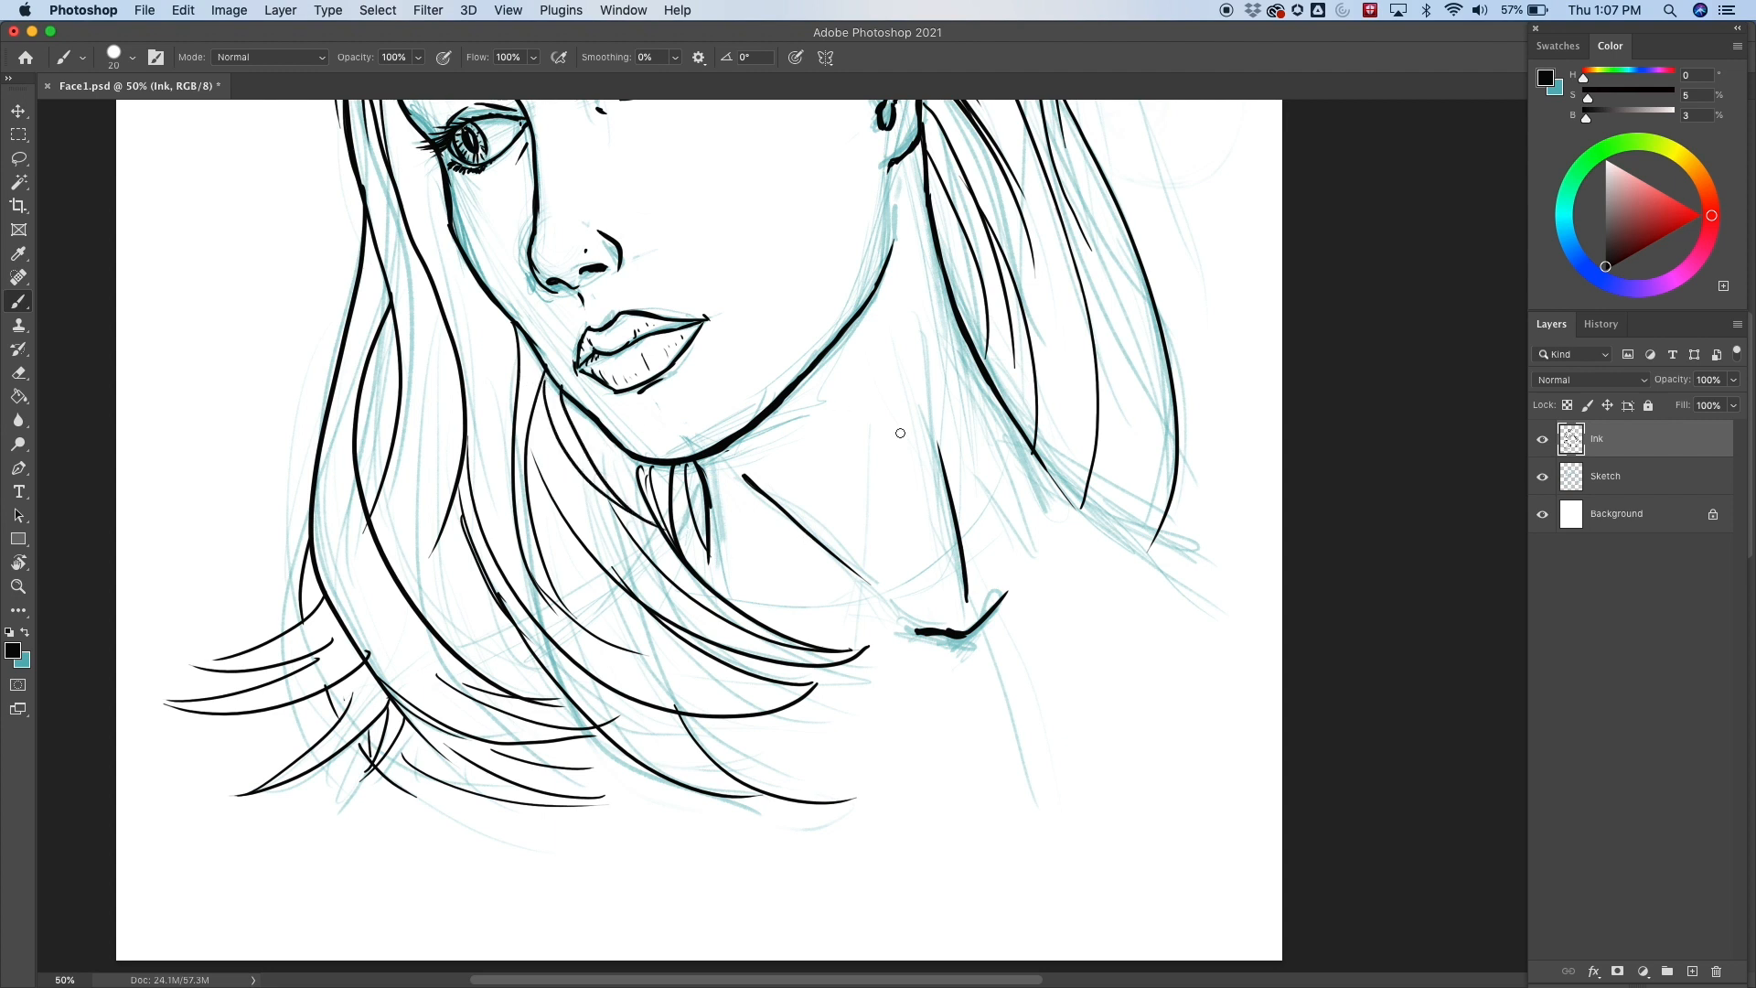
drag(551, 420, 702, 611)
drag(594, 419, 628, 502)
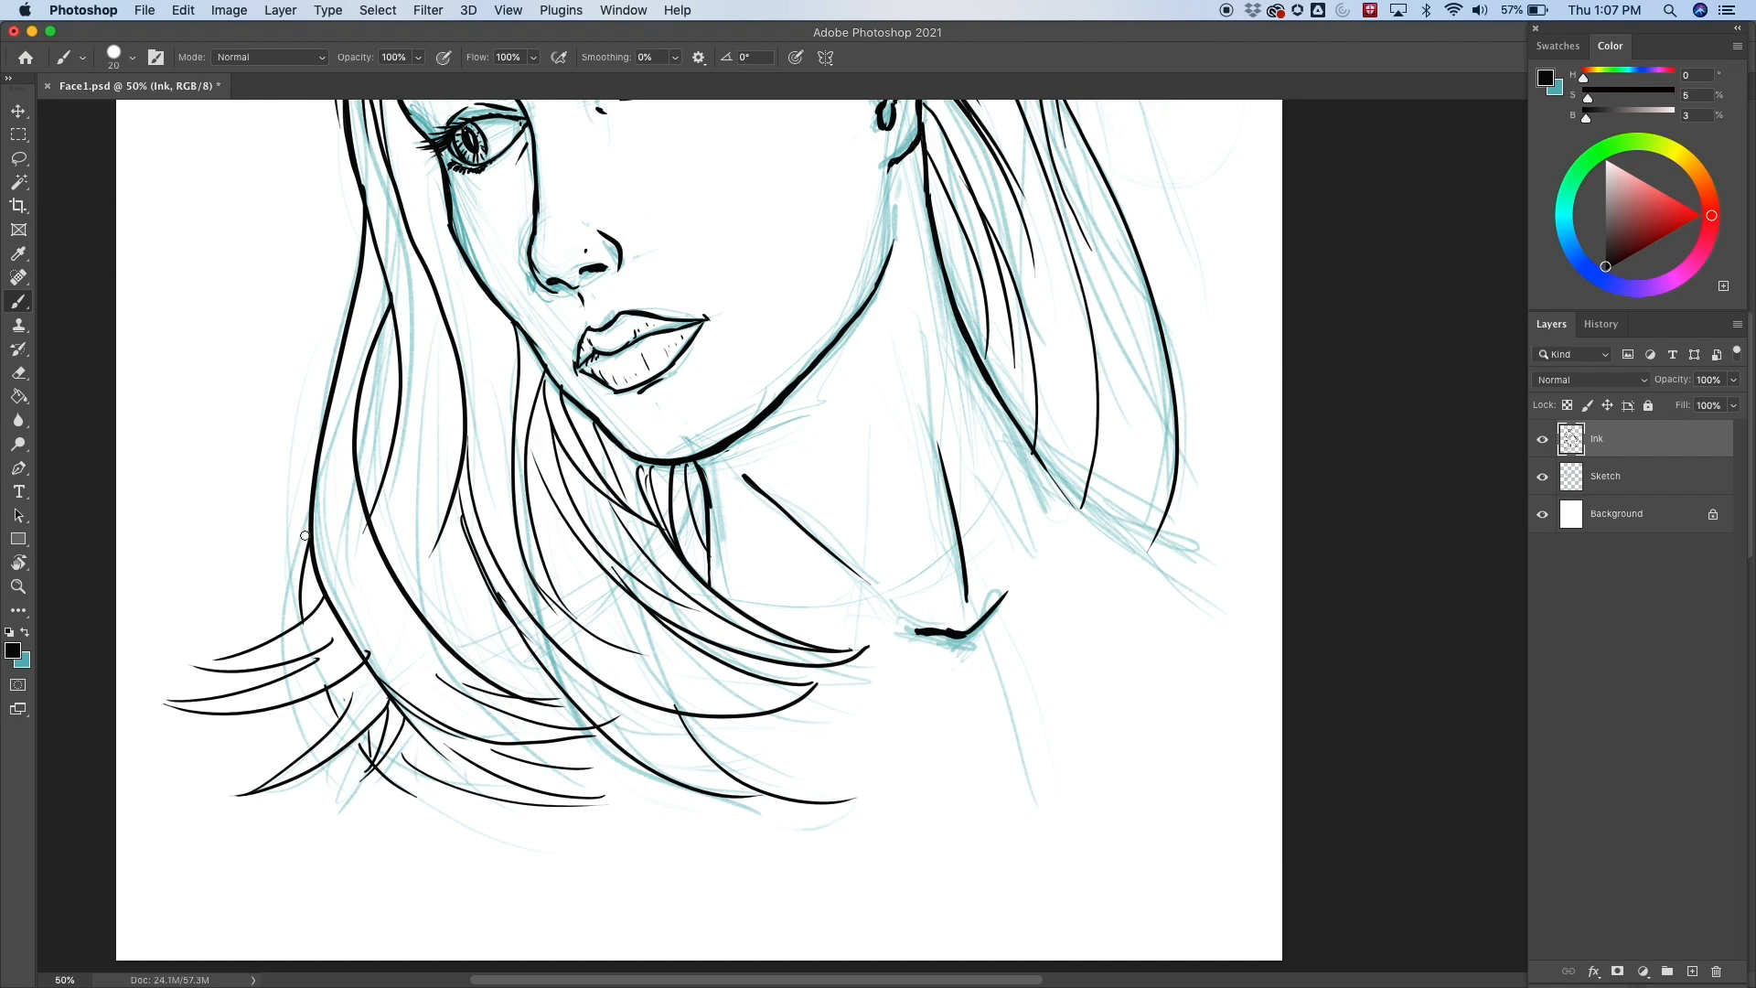
drag(412, 591, 456, 483)
scroll(462, 332, up, 6)
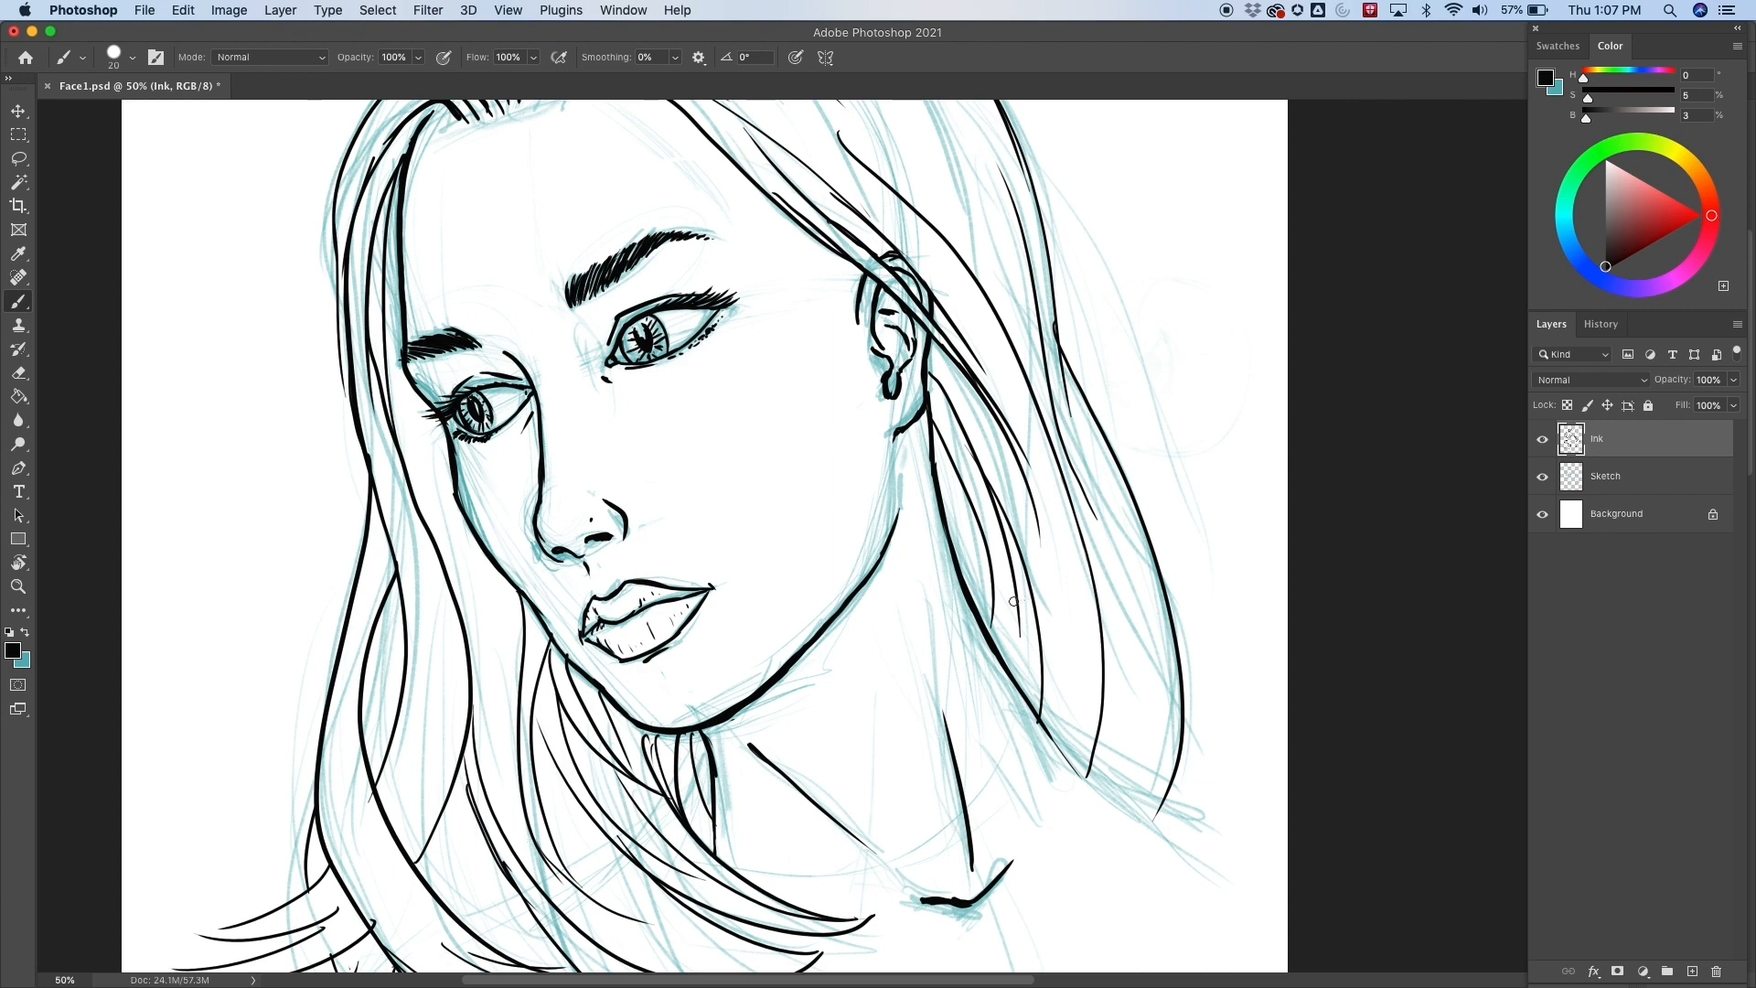
Ink a short strand behind the neck below the ear and extend a neighbouring strand downward.
drag(1024, 682, 1022, 639)
drag(934, 450, 958, 535)
drag(1041, 420, 1092, 756)
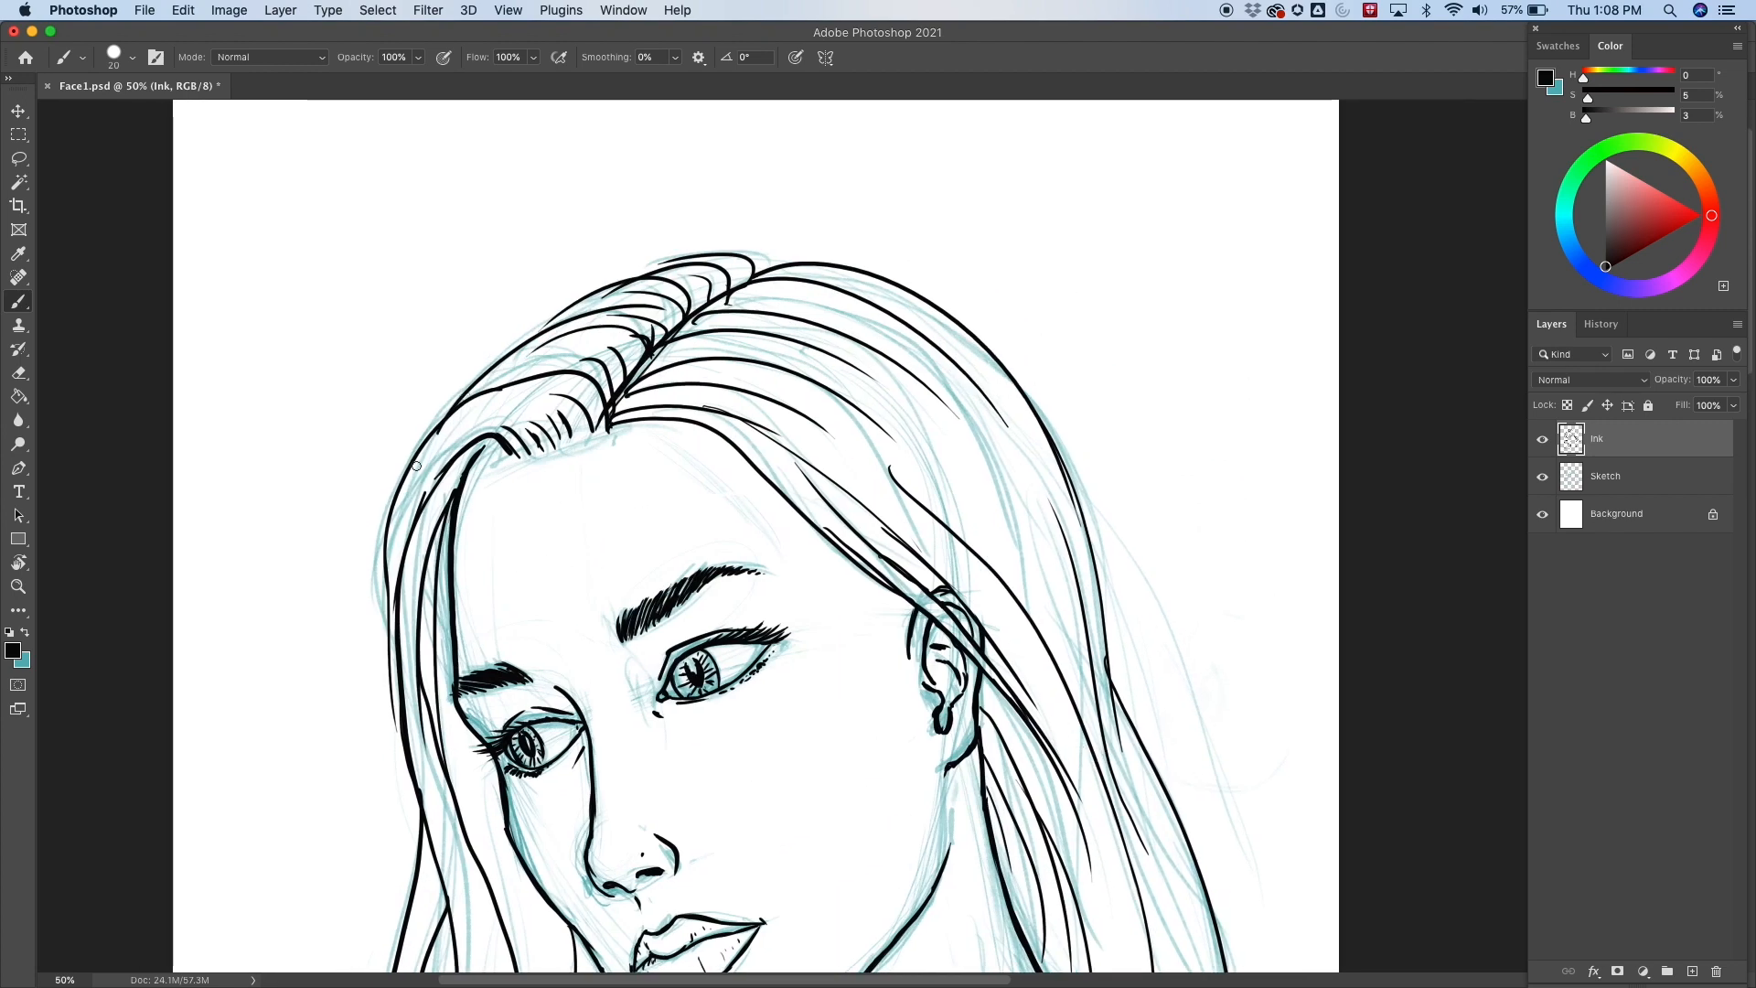
Ink short crease marks along the line between the lips, from the far corner toward the middle.
scroll(1010, 634, down, 7)
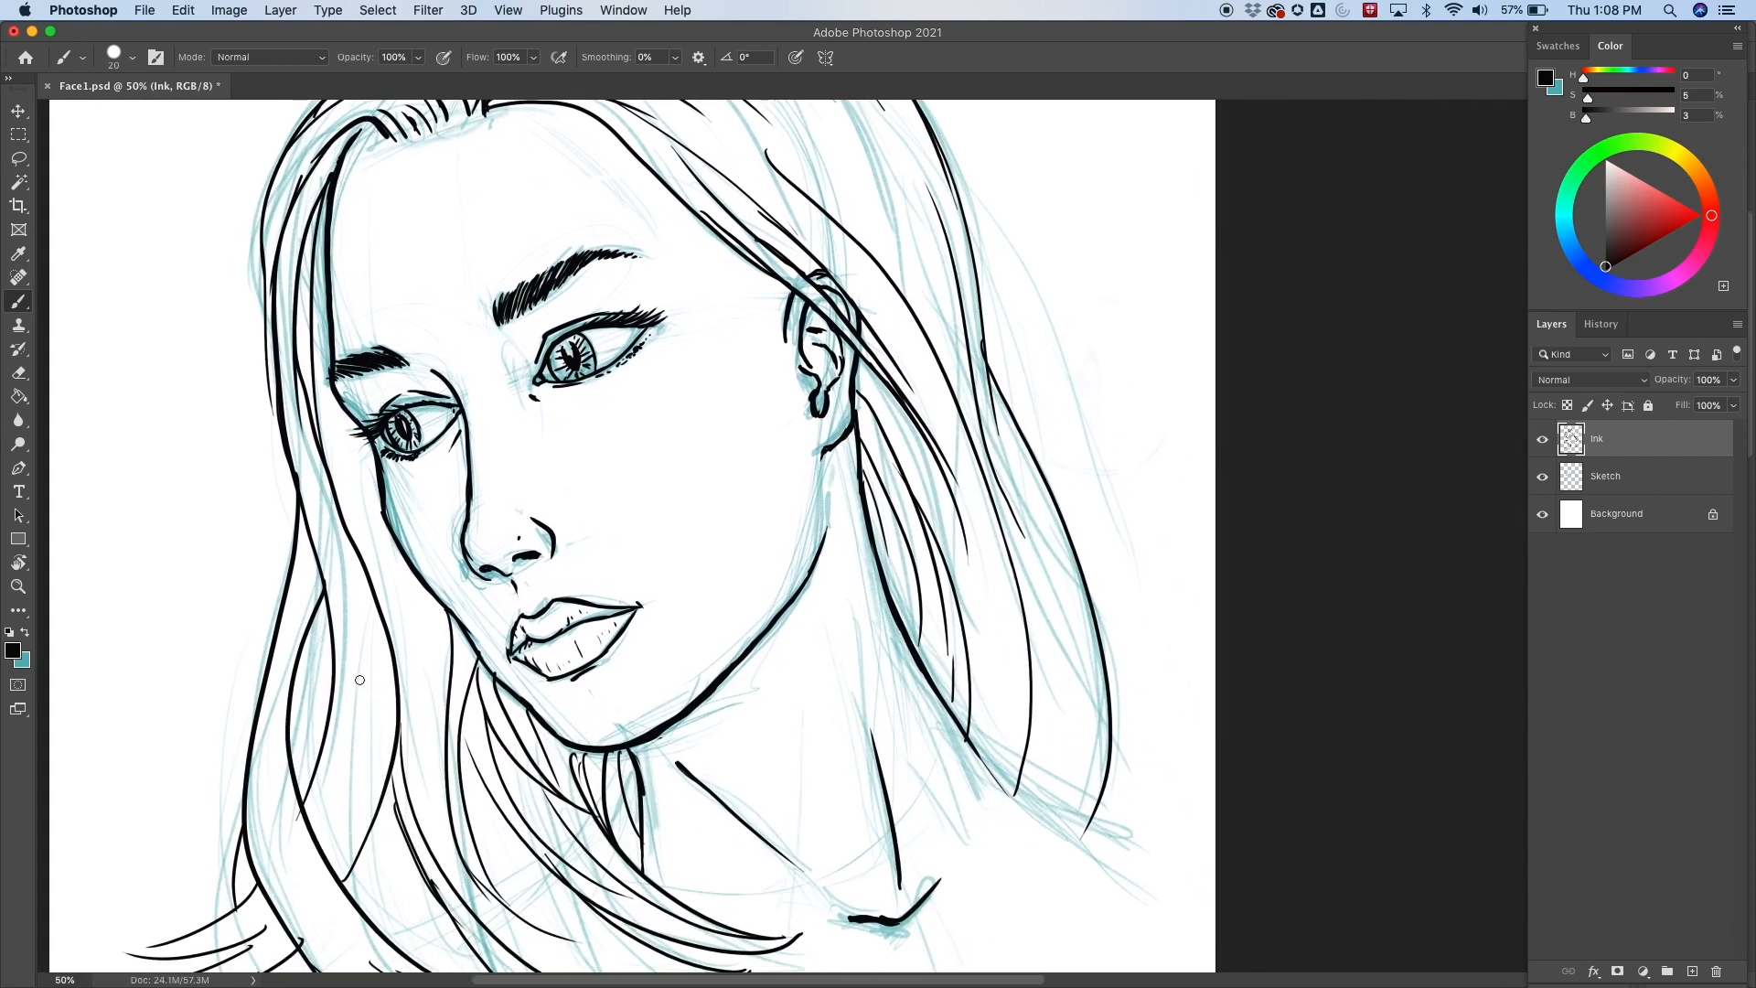
mouse_move(848, 754)
mouse_down()
mouse_move(799, 462)
mouse_move(860, 650)
mouse_up()
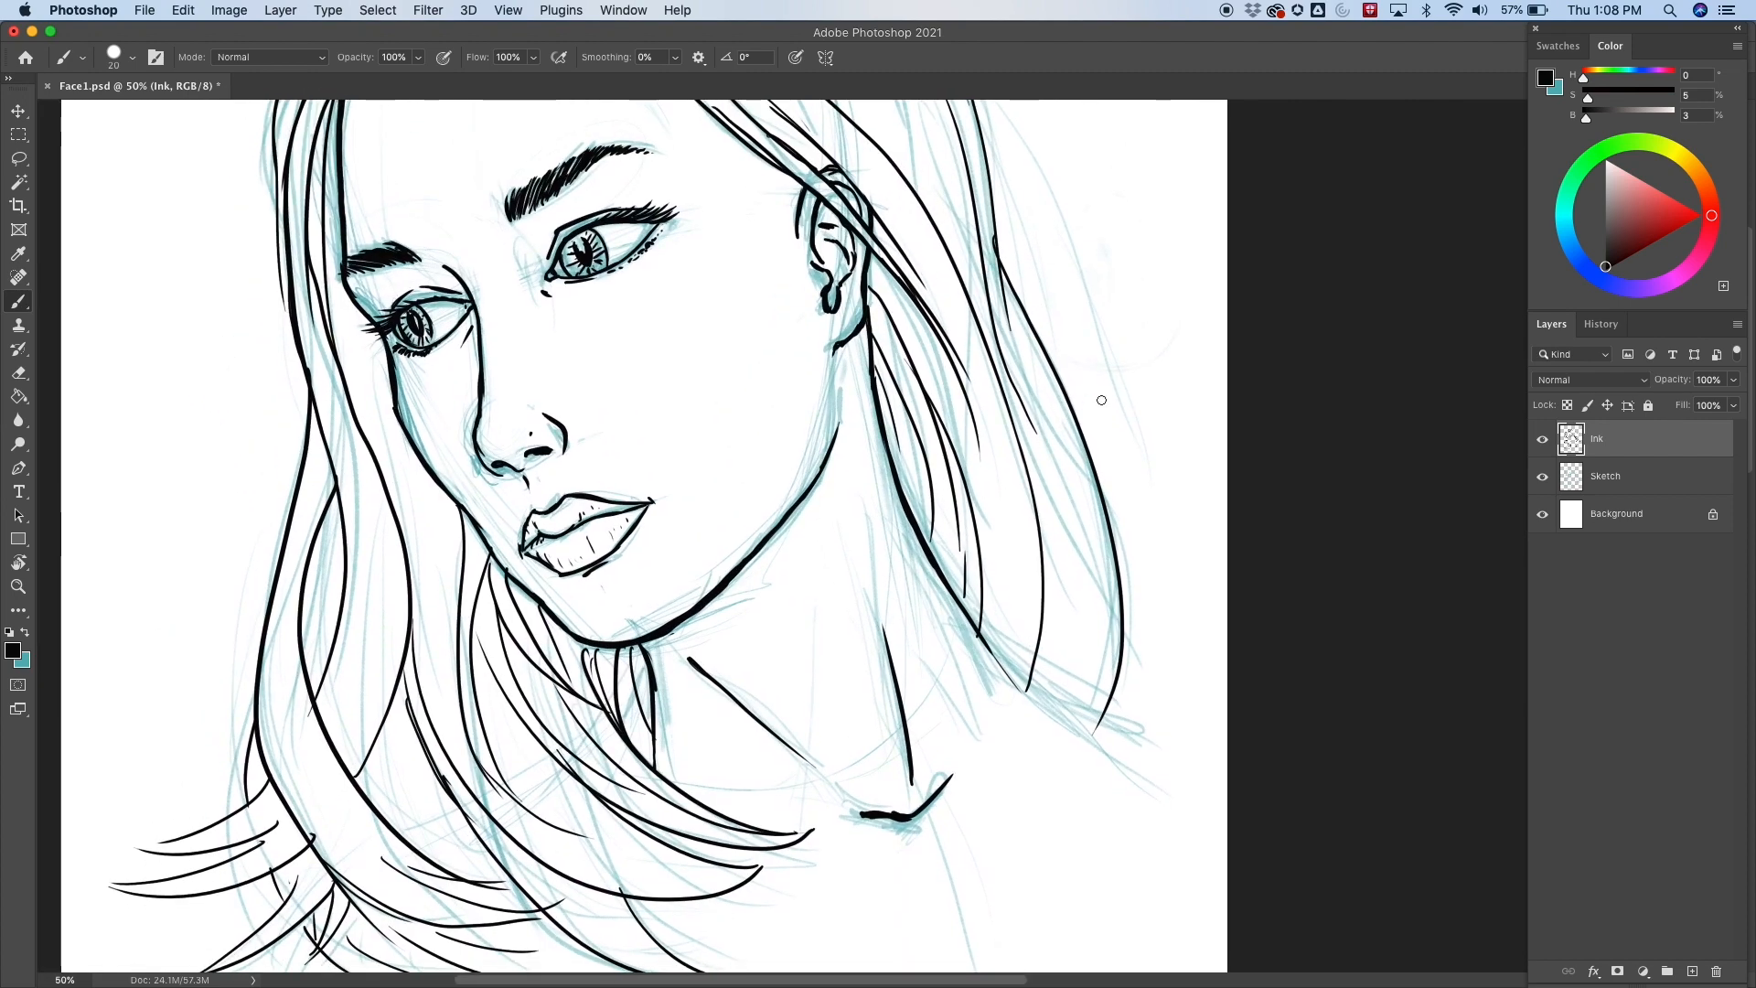
key(ctrl+minus)
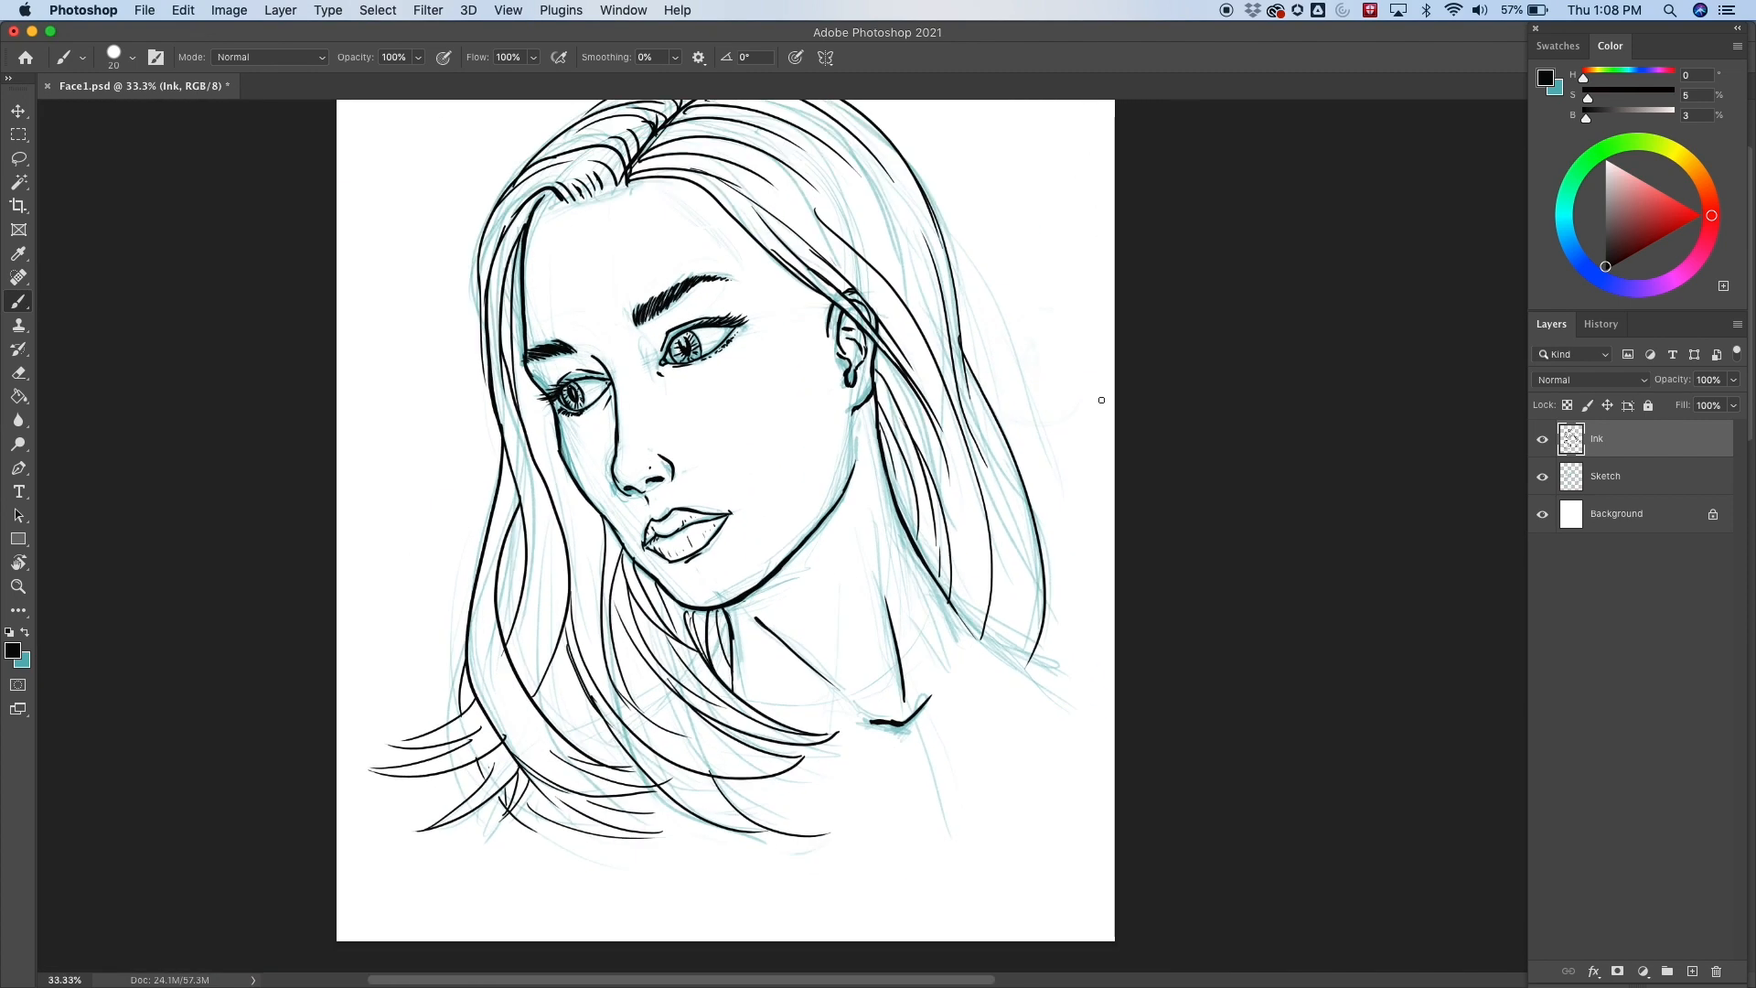
drag(1150, 384, 1144, 483)
mouse_move(1133, 583)
mouse_down()
mouse_move(1140, 491)
mouse_move(1175, 539)
mouse_up()
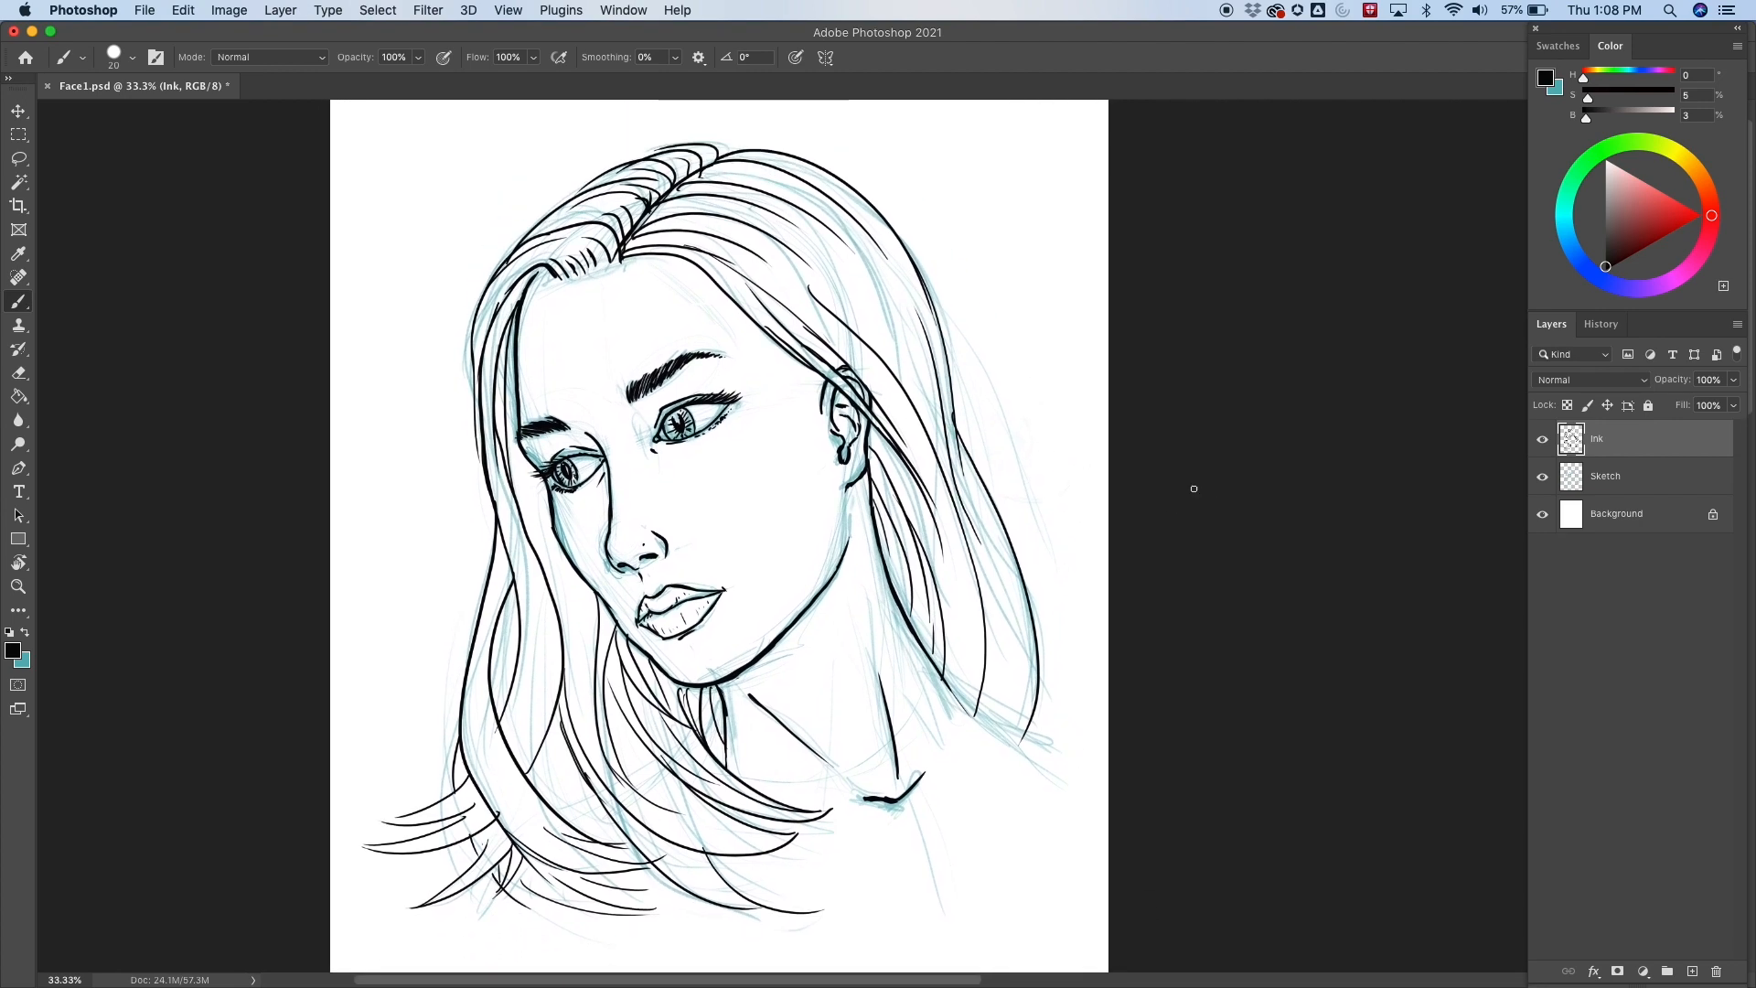
key(ctrl+plus)
key(ctrl+plus)
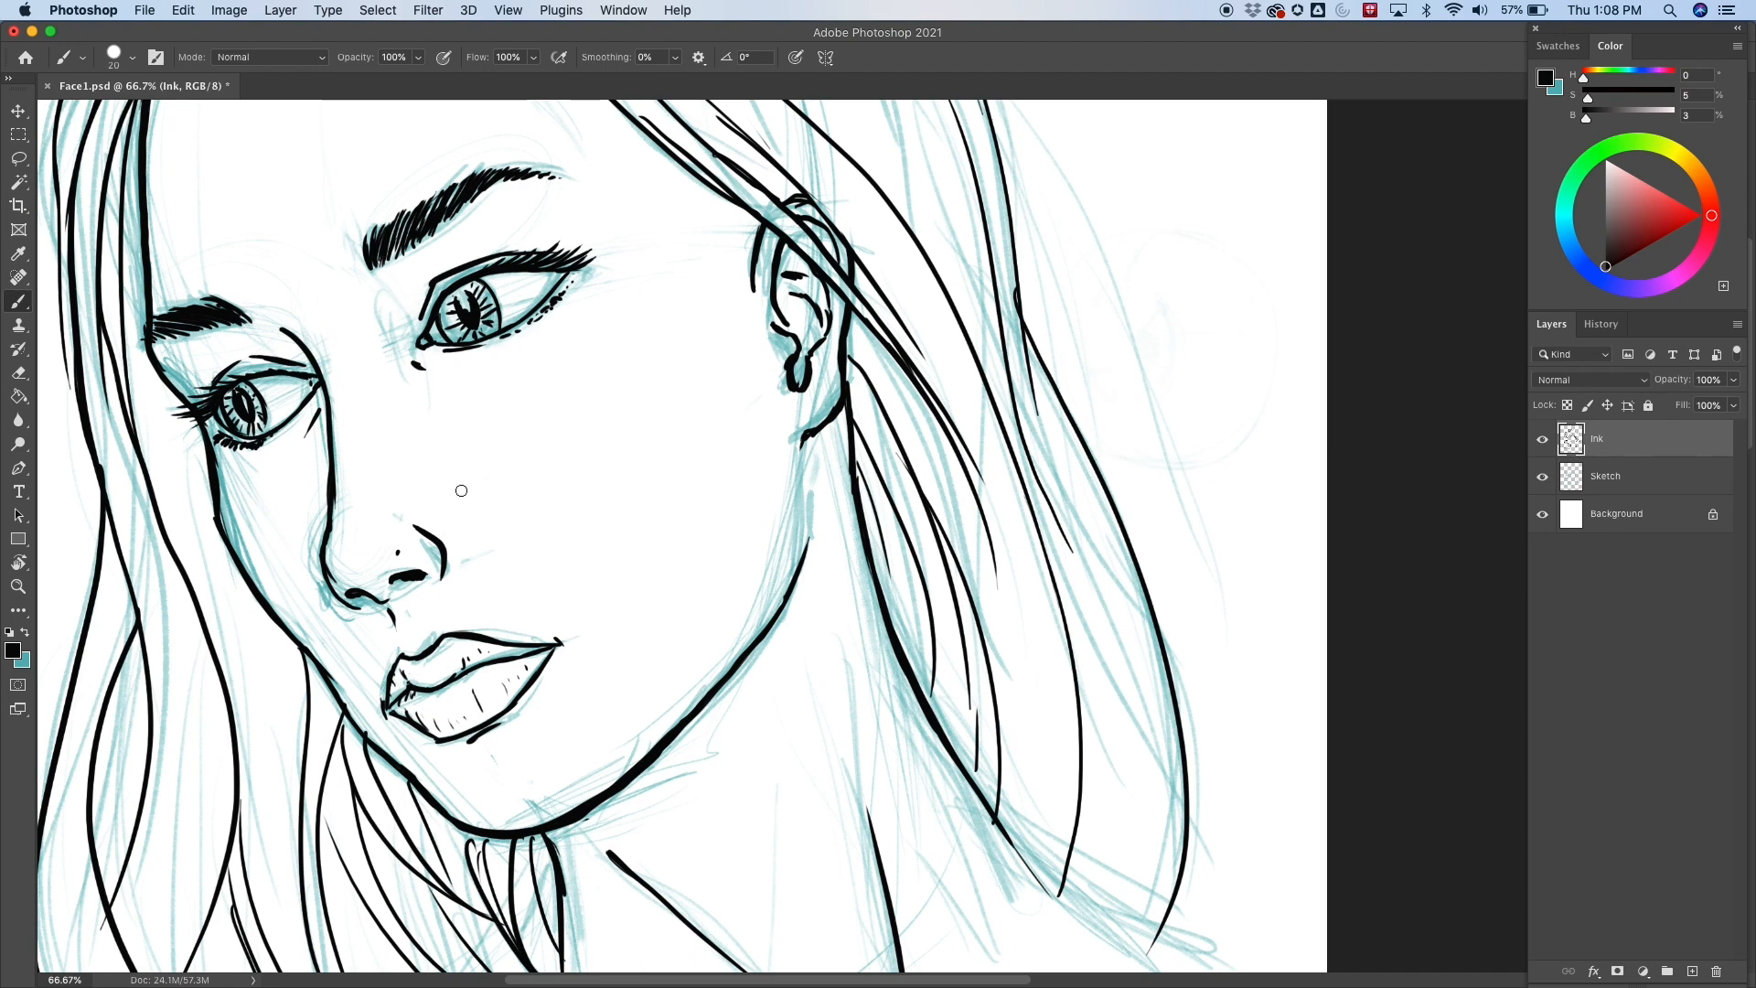
key(super+plus)
drag(587, 644, 757, 415)
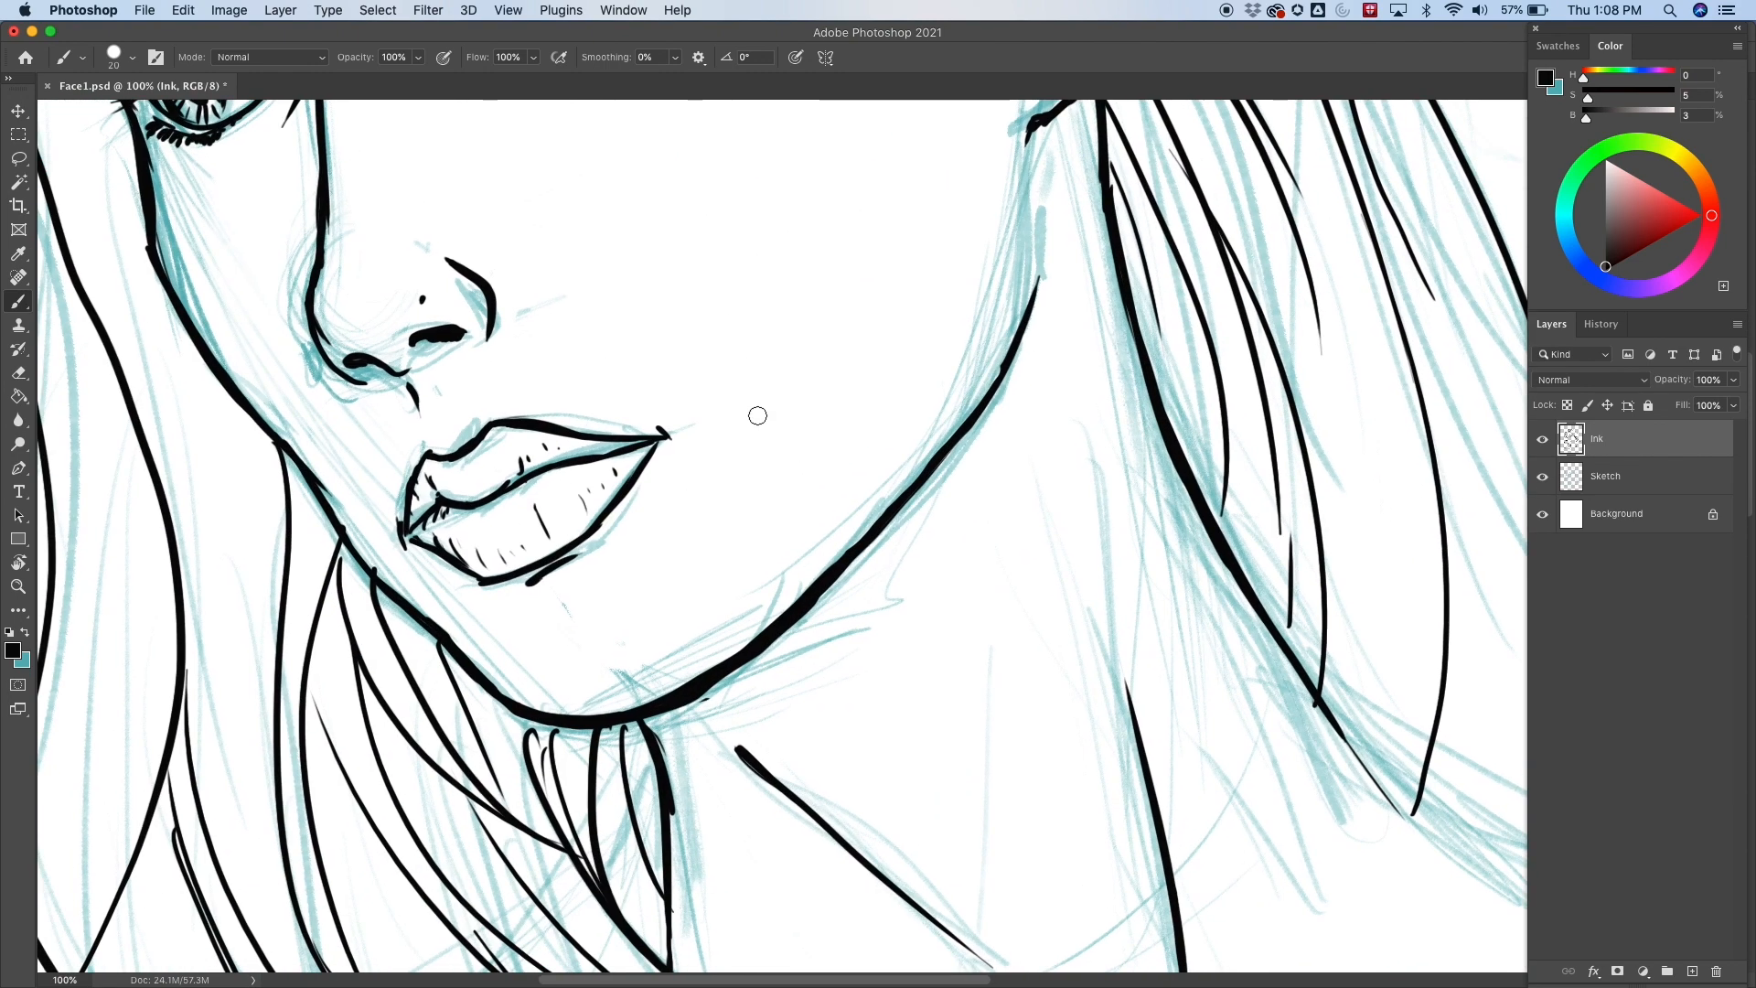
mouse_move(456, 507)
mouse_down()
mouse_move(455, 526)
mouse_move(469, 521)
mouse_move(429, 502)
mouse_move(426, 517)
mouse_move(445, 492)
mouse_move(486, 513)
mouse_move(510, 500)
mouse_up()
drag(519, 483, 538, 481)
drag(552, 464, 556, 474)
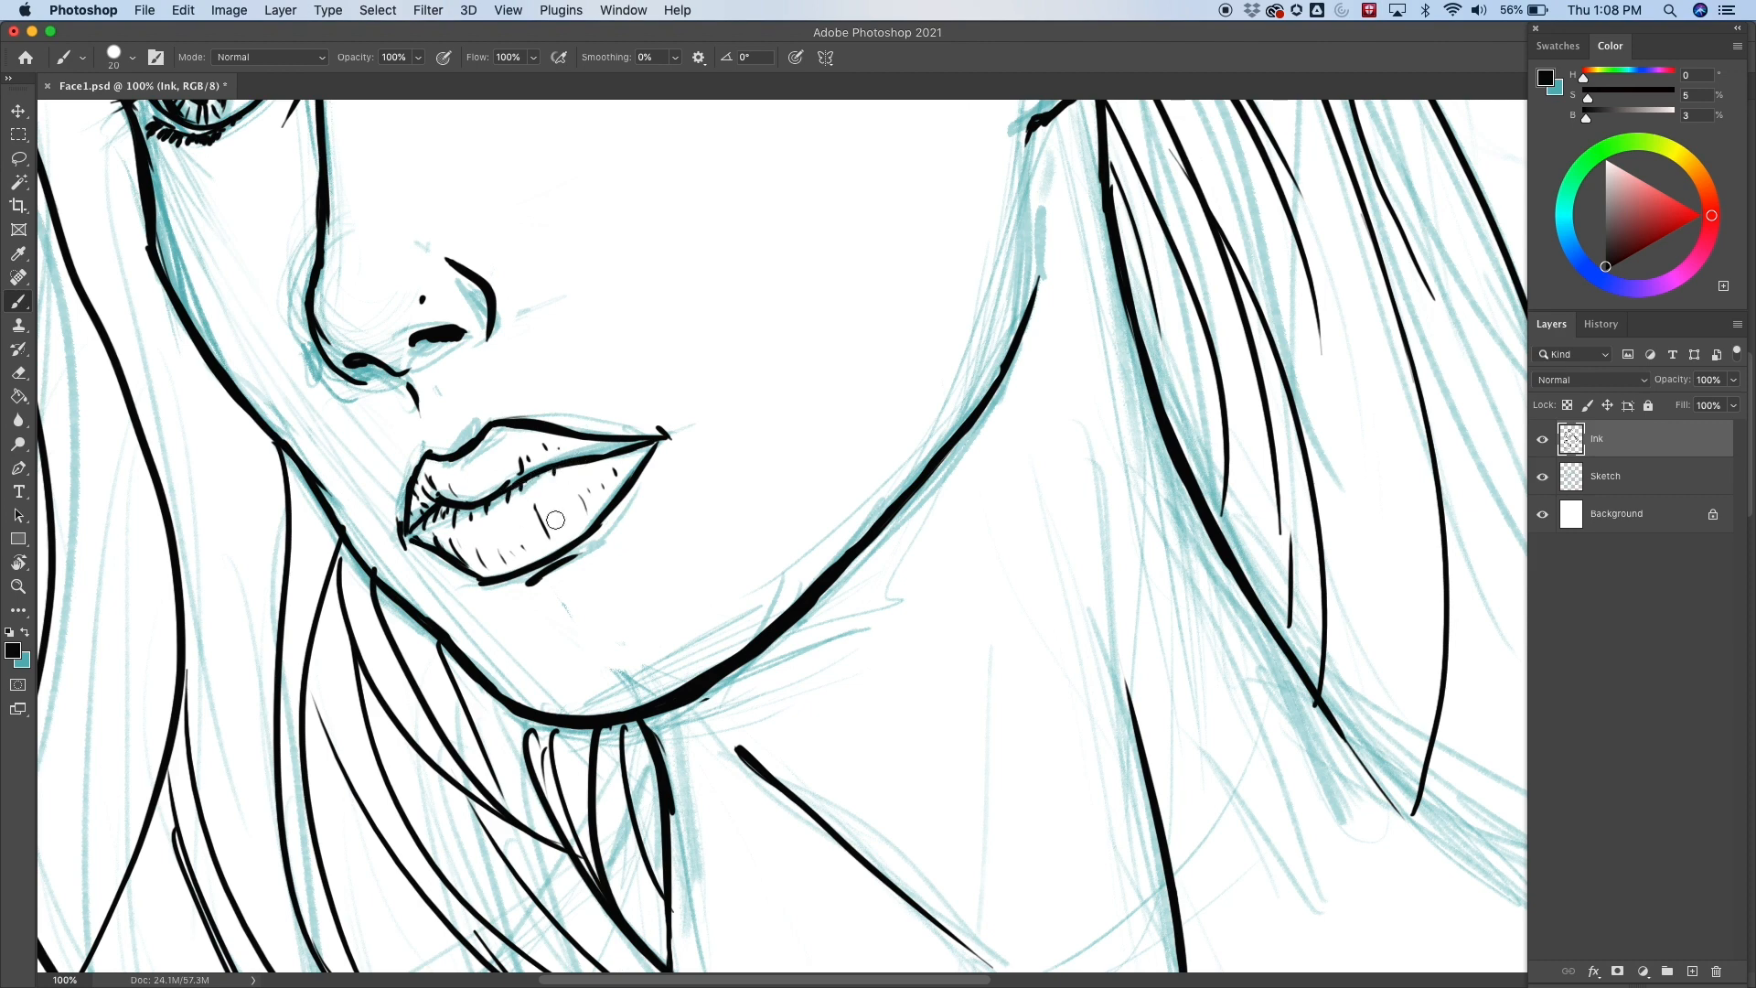
Ink curved crease lines across the far half of the lower lip and over the upper lip.
drag(457, 525, 474, 558)
drag(483, 546, 498, 553)
drag(505, 529, 523, 541)
drag(536, 516, 541, 535)
drag(461, 464, 476, 494)
drag(488, 435, 504, 457)
mouse_move(506, 426)
mouse_down()
mouse_move(526, 477)
mouse_move(560, 450)
mouse_up()
drag(576, 433, 590, 450)
mouse_move(485, 441)
mouse_down()
mouse_move(496, 480)
mouse_move(428, 493)
mouse_move(450, 547)
mouse_move(434, 552)
mouse_move(428, 521)
mouse_move(474, 573)
mouse_up()
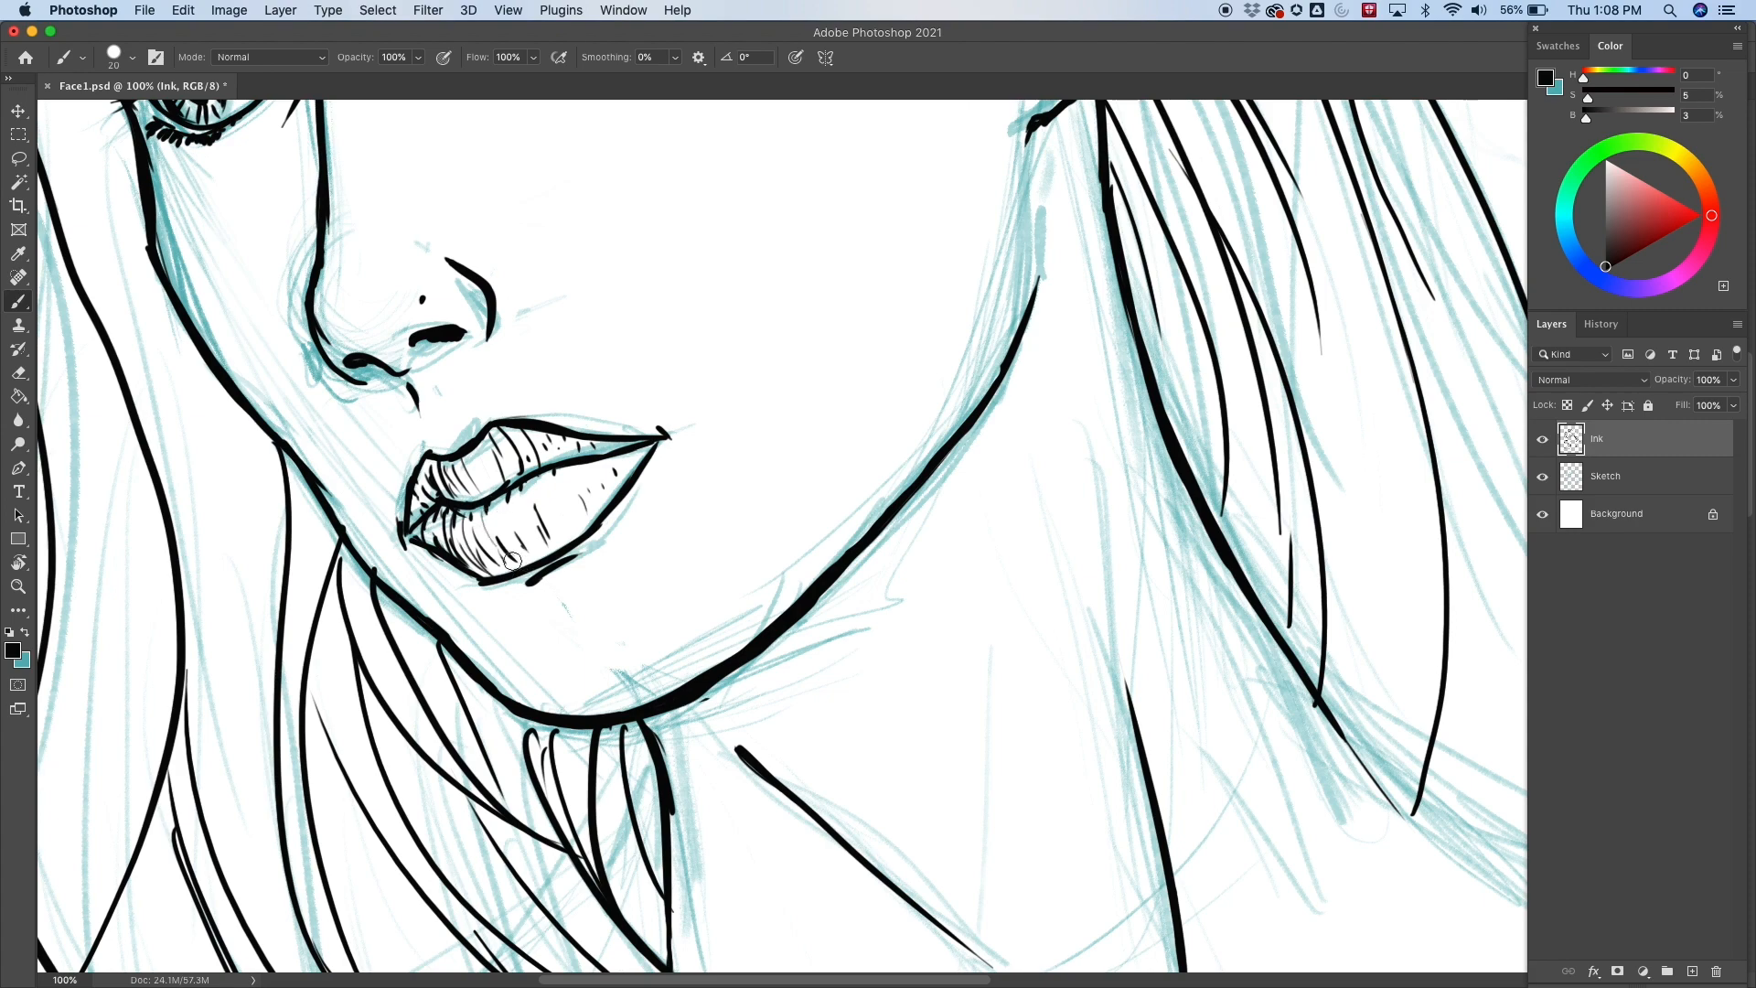
Ink curved crease lines on the lower lip from its middle toward the near corner of the mouth.
mouse_move(533, 494)
mouse_down()
mouse_move(521, 527)
mouse_move(576, 541)
mouse_up()
mouse_move(549, 463)
mouse_down()
mouse_move(586, 529)
mouse_move(570, 550)
mouse_move(594, 517)
mouse_up()
mouse_move(580, 464)
mouse_down()
mouse_move(600, 514)
mouse_move(609, 500)
mouse_up()
drag(601, 458, 611, 479)
drag(614, 457, 625, 468)
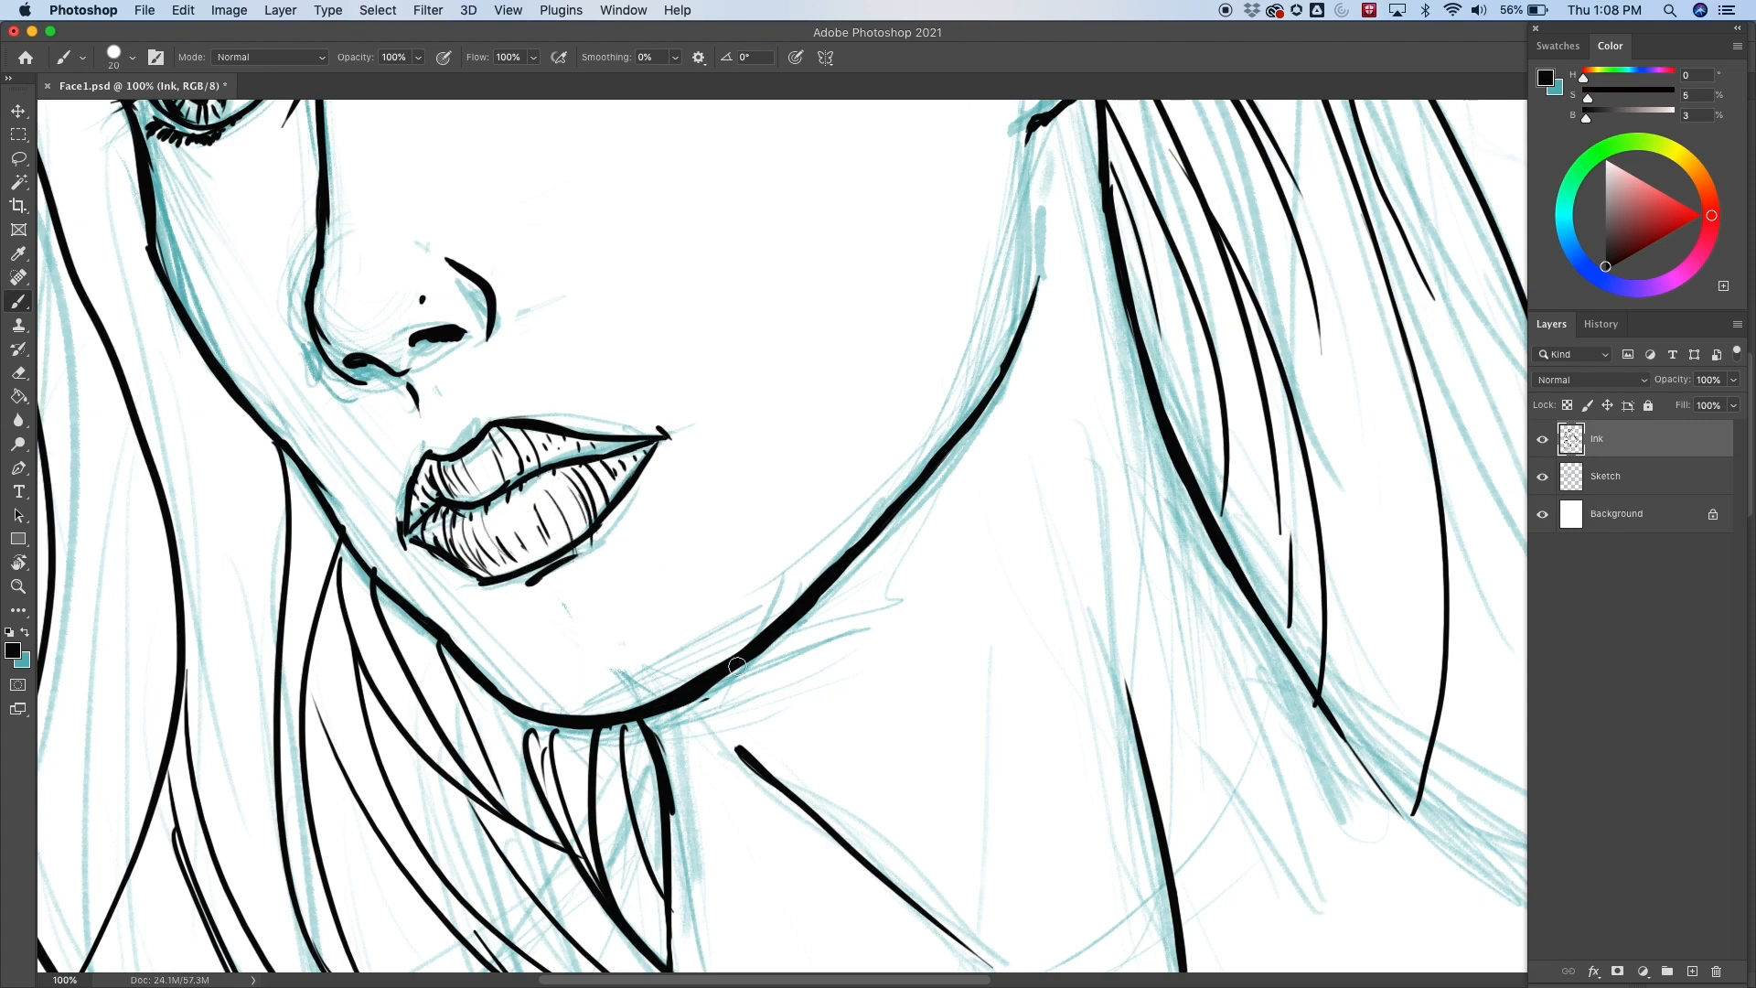
Undo the last lip creases and redraw them as short lines on the near half of the lips.
key(super+minus)
key(super+minus)
key(super+minus)
key(super+plus)
key(super+plus)
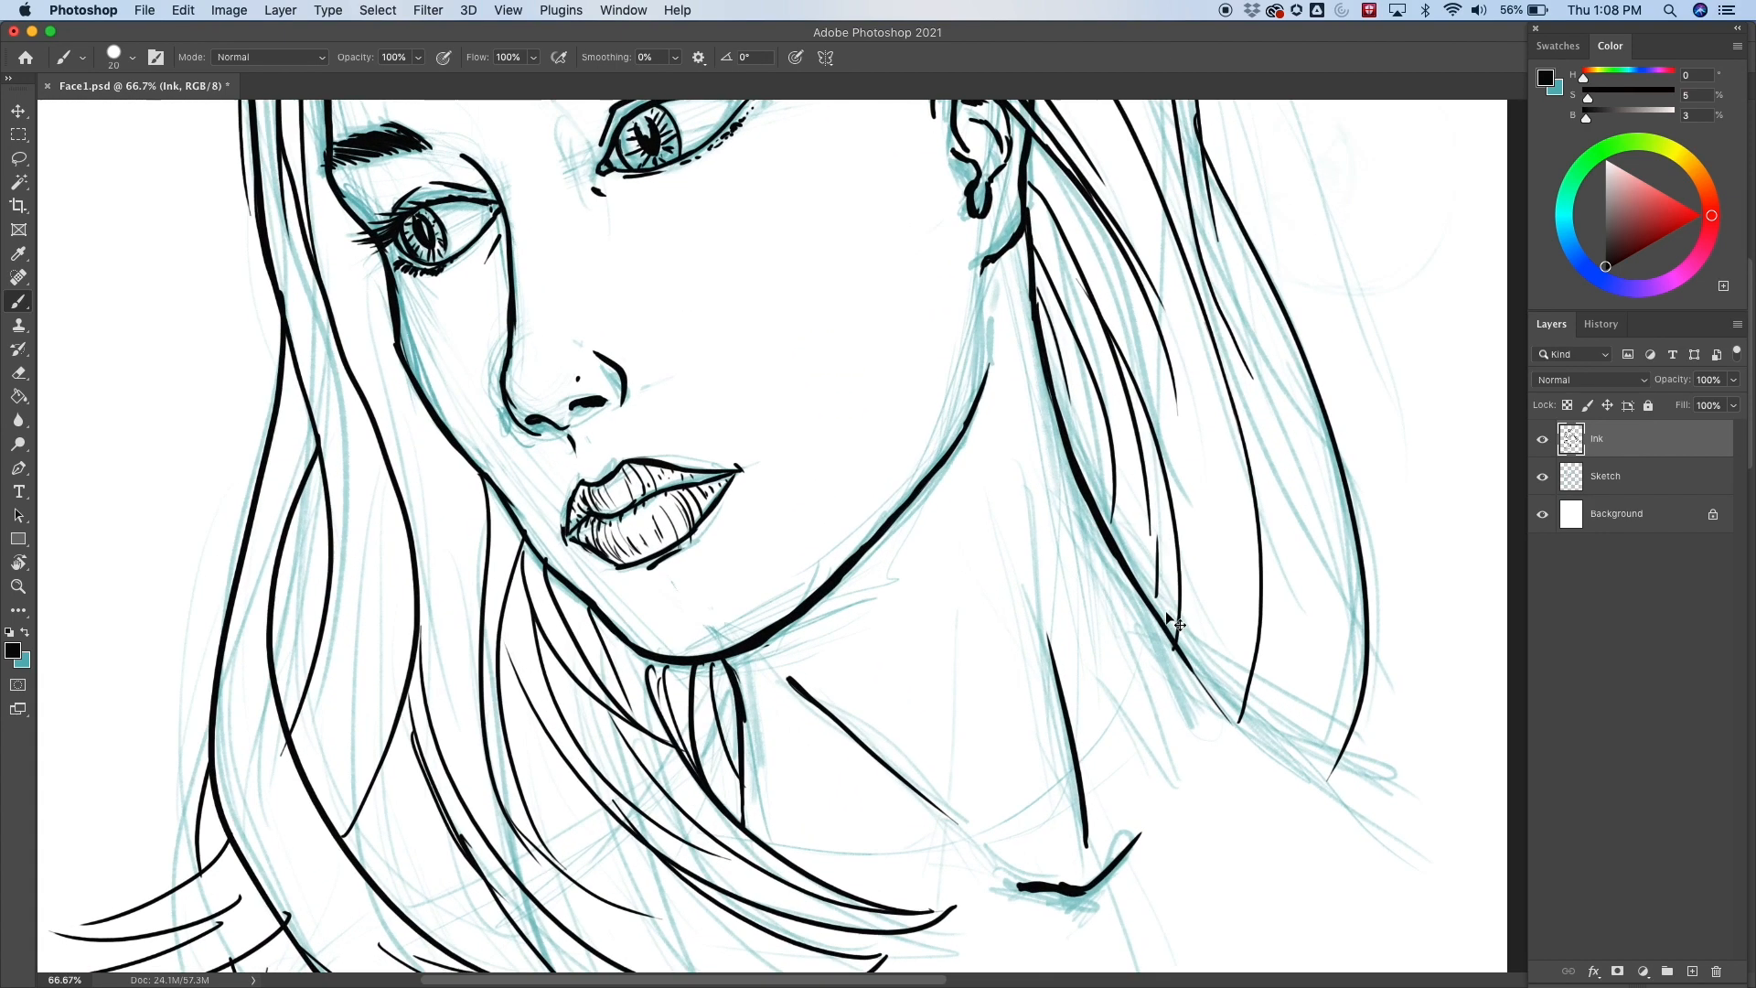
key(super+plus)
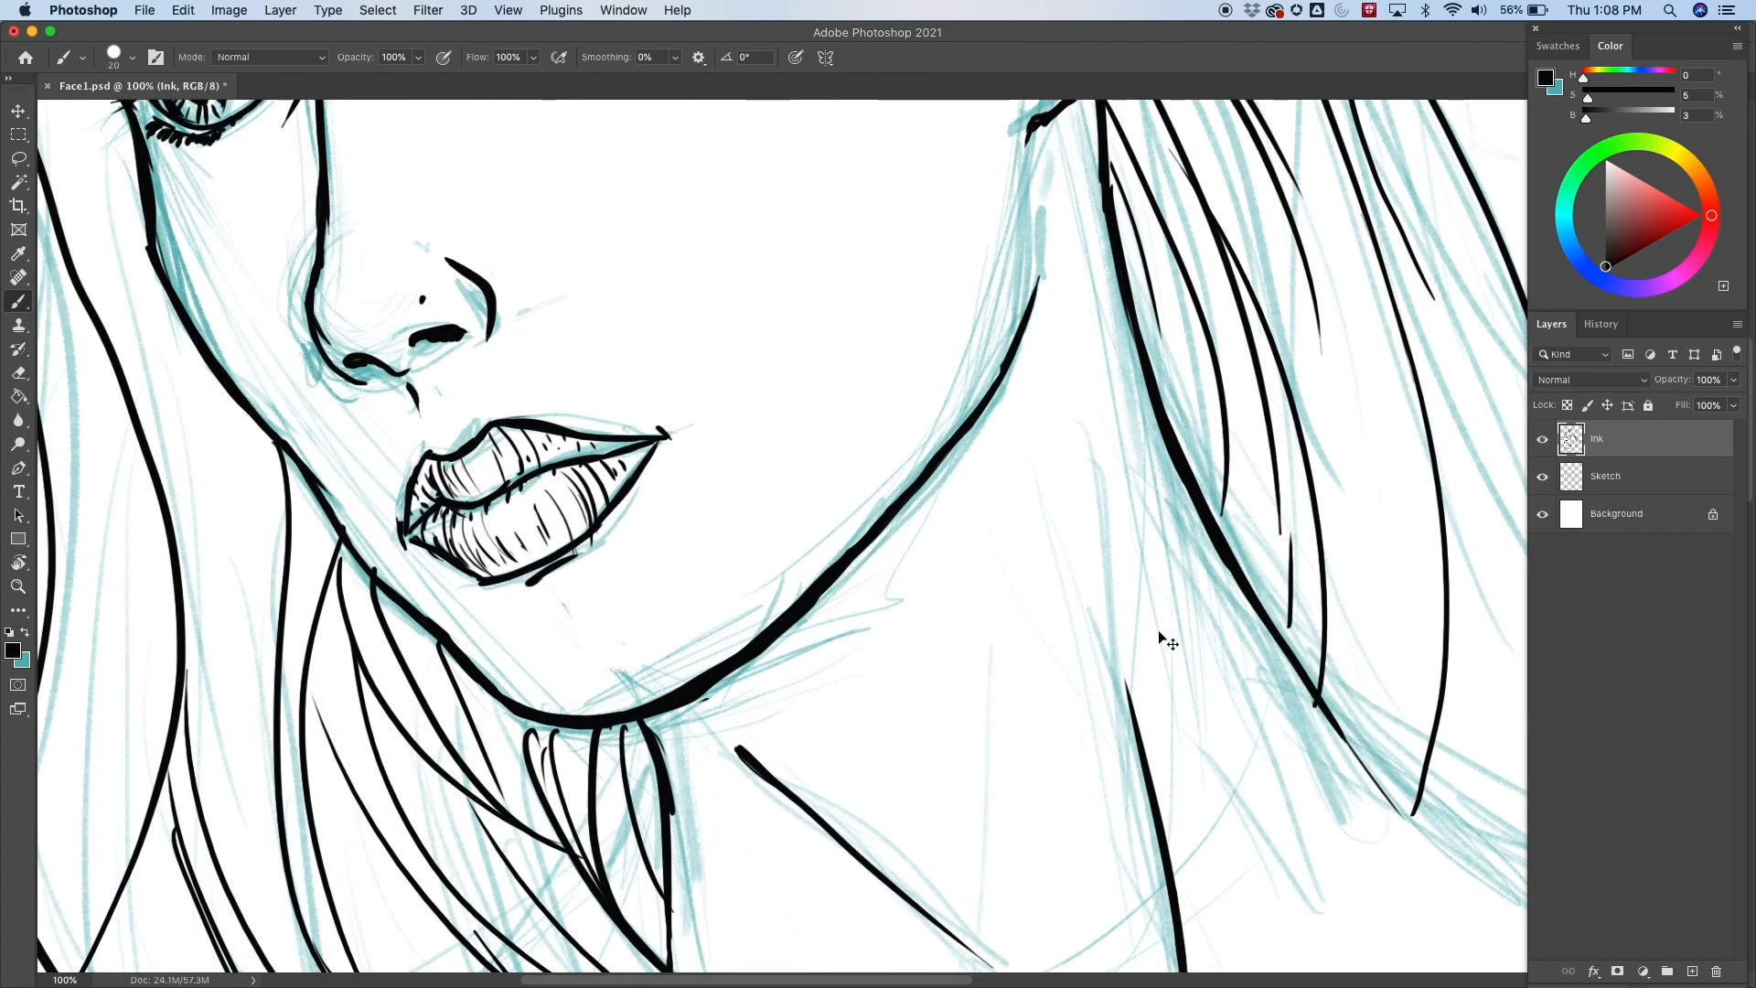
key(super+z)
key(super+z)
key(super+z)
key(super+z)
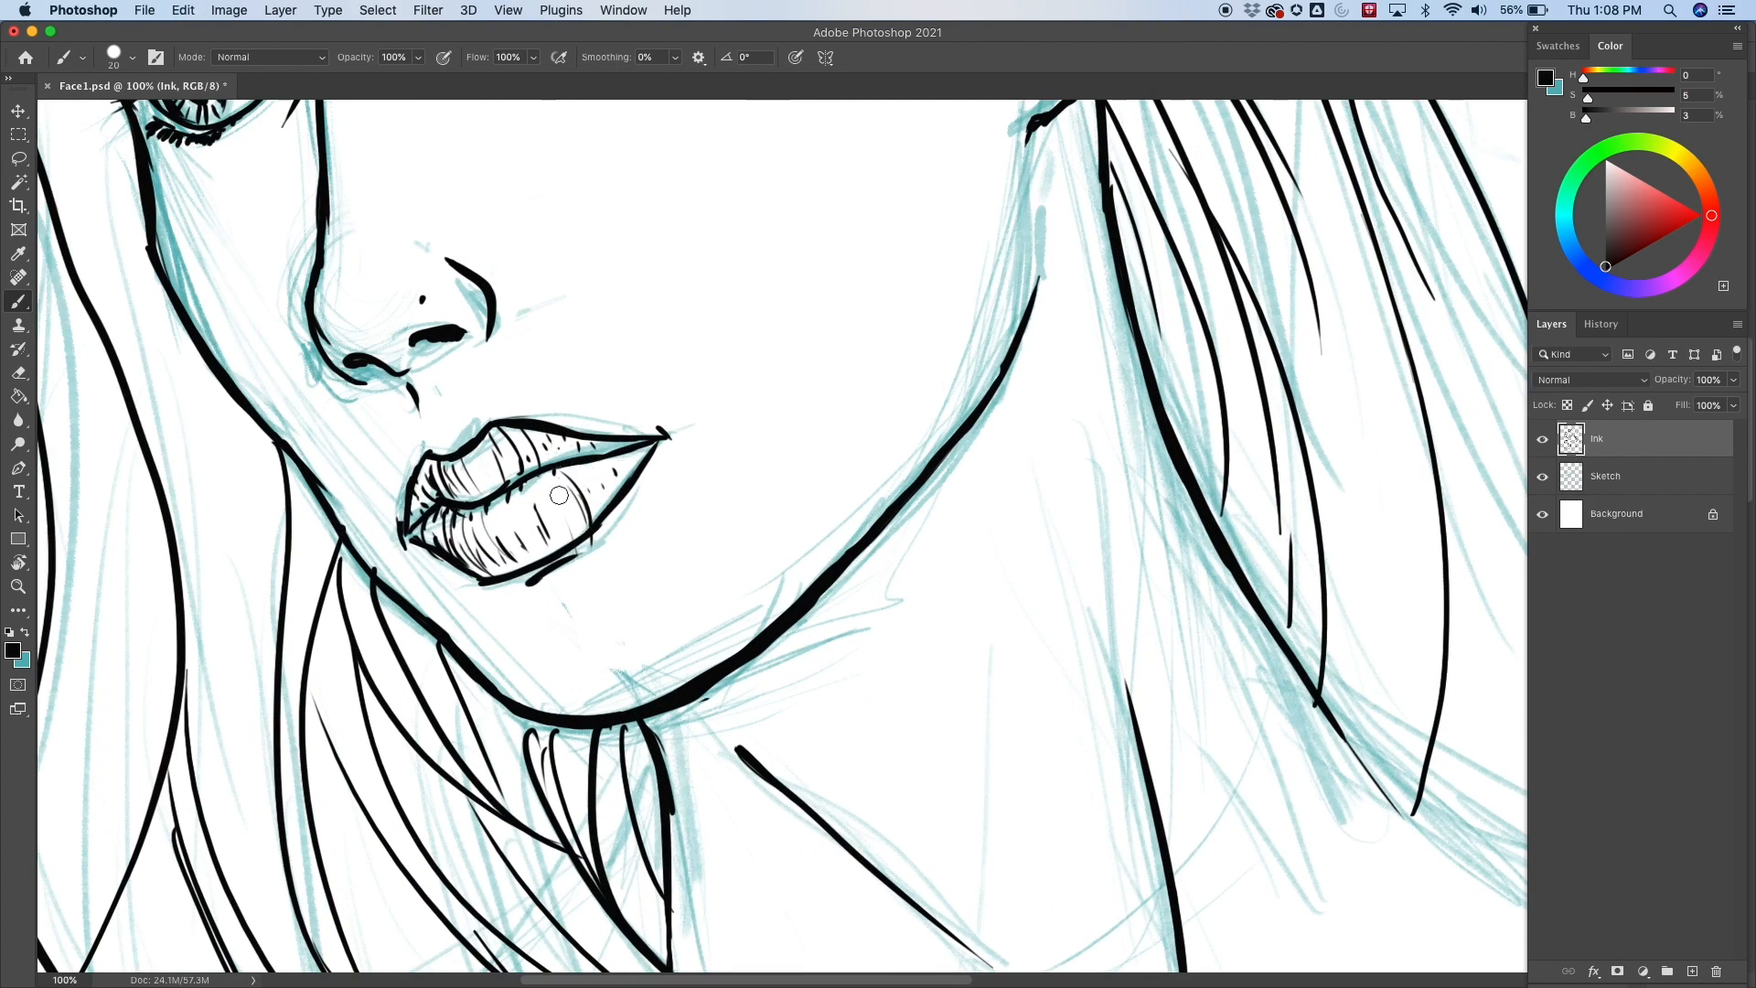
drag(552, 478, 582, 550)
key(super+z)
drag(551, 494, 571, 542)
mouse_move(587, 472)
mouse_down()
mouse_move(607, 507)
mouse_move(627, 470)
mouse_move(599, 509)
mouse_move(614, 497)
mouse_up()
drag(577, 443, 556, 455)
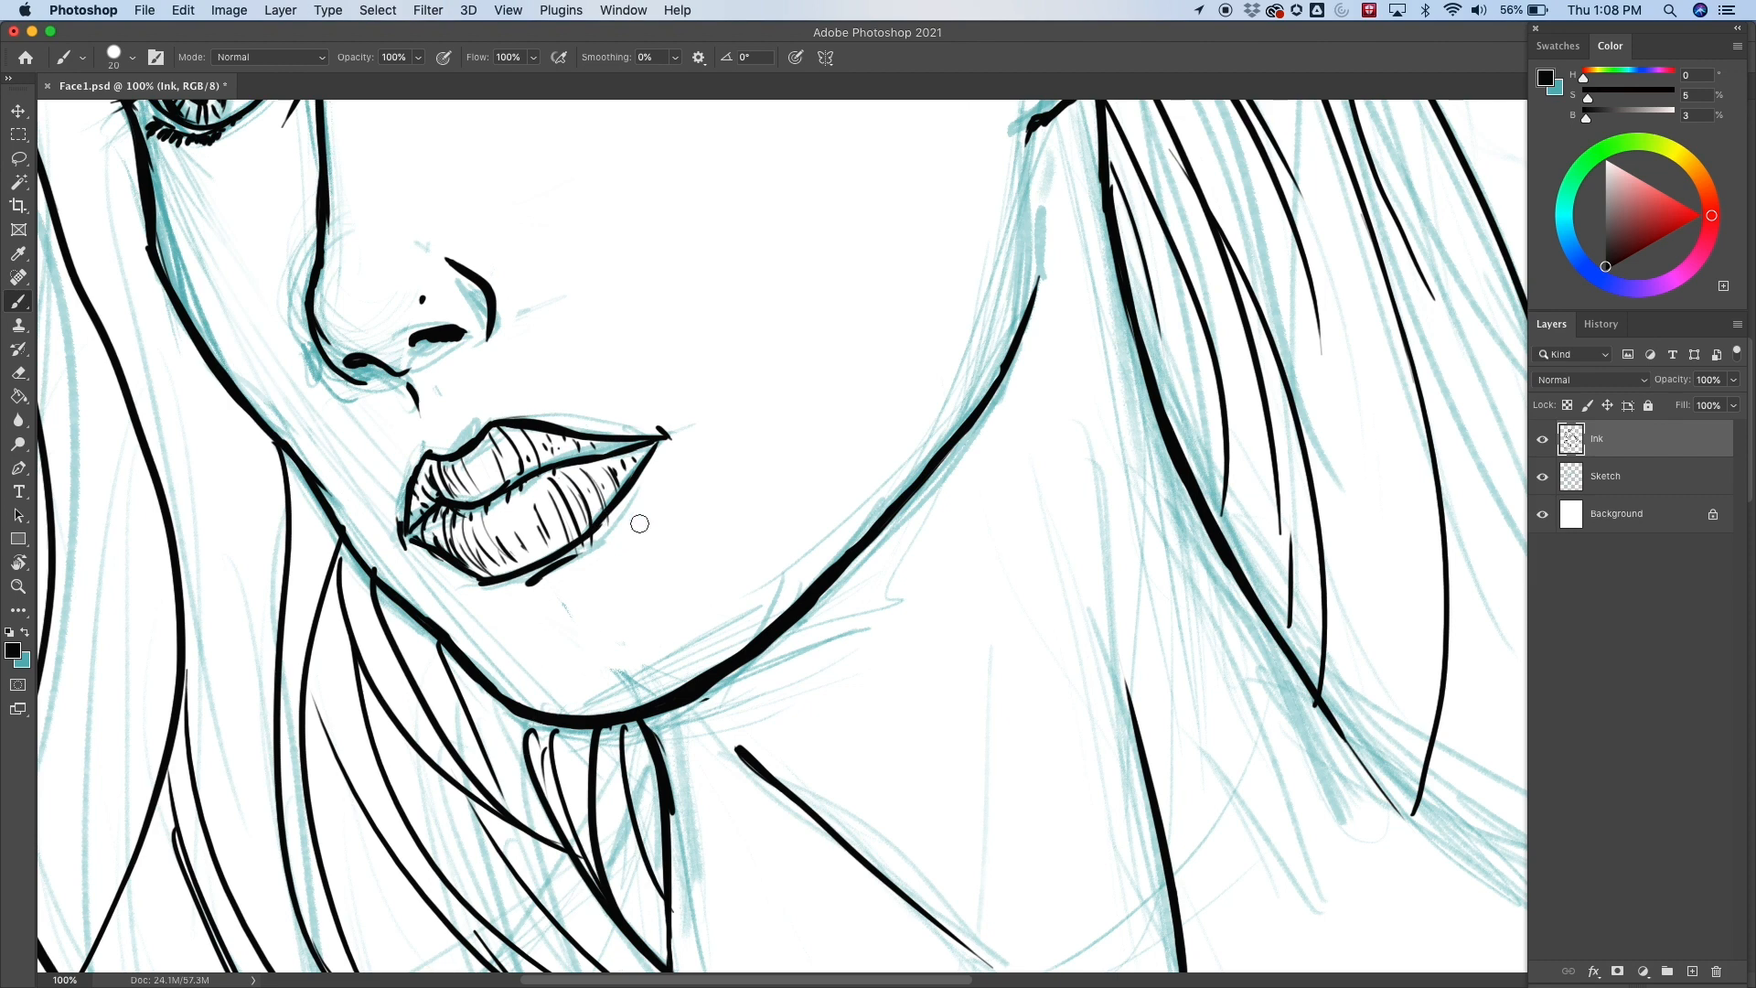
Erase along the edges of the jaw outline from below the ear to the chin to thin and smooth it.
key(e)
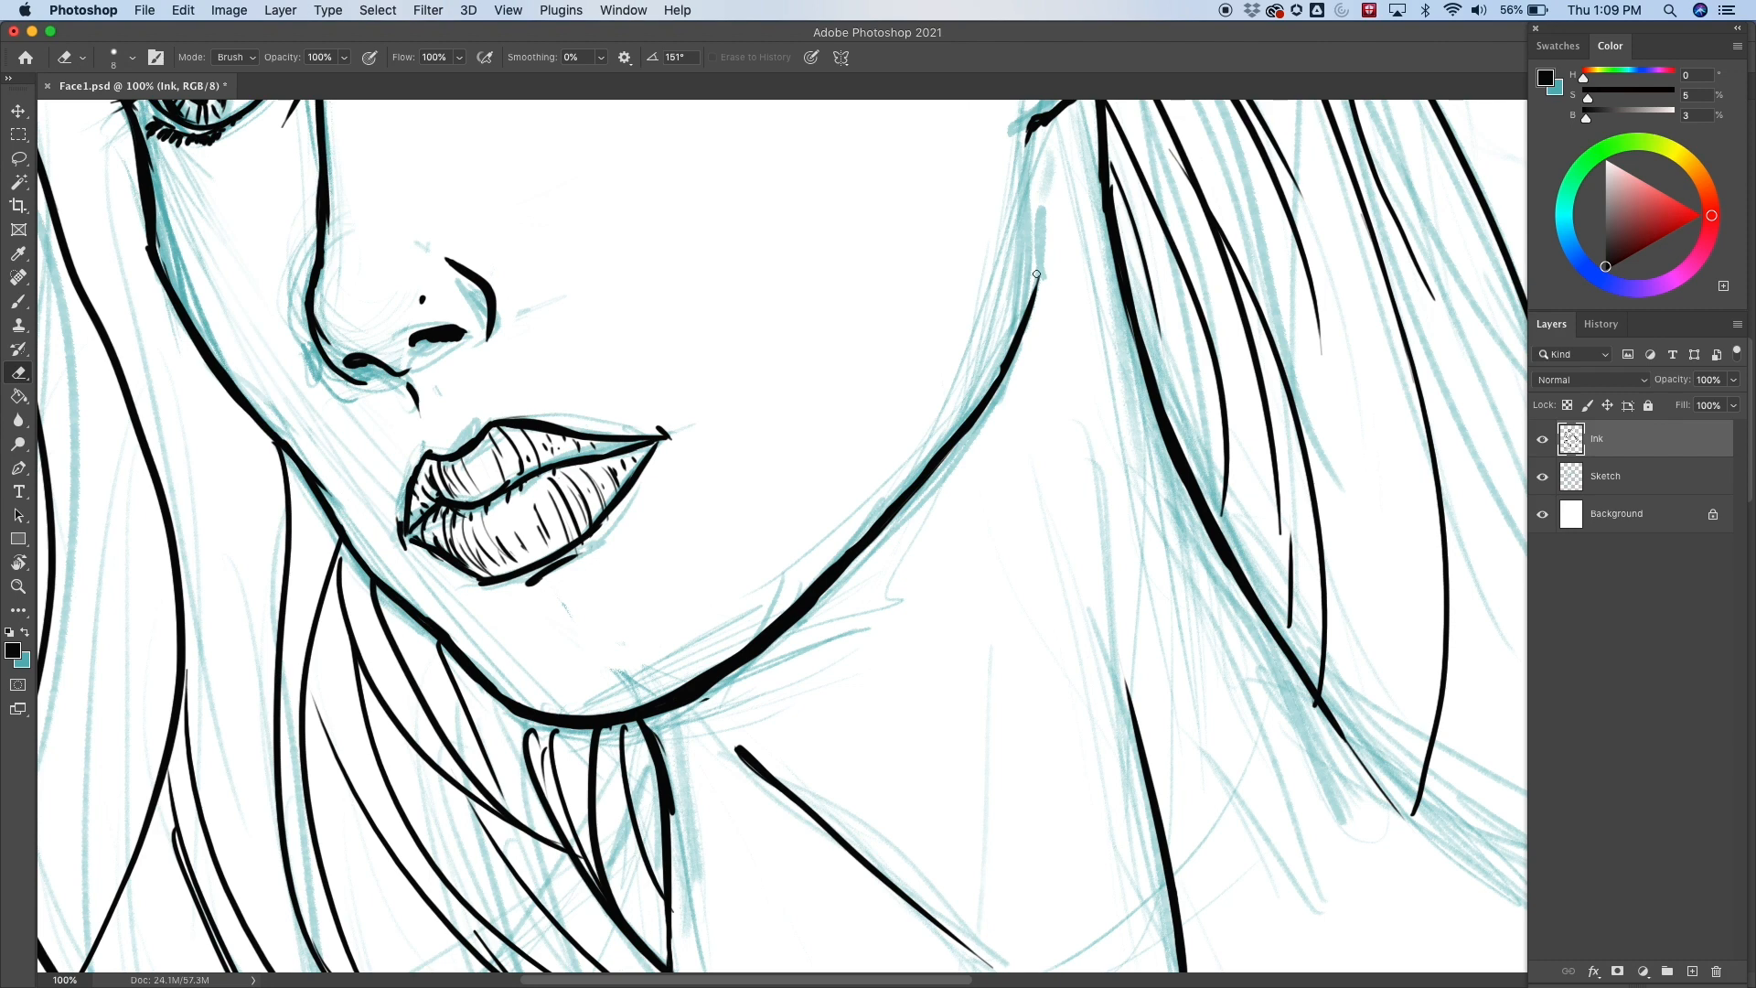
drag(1036, 273, 988, 383)
drag(847, 549, 799, 595)
drag(935, 441, 765, 625)
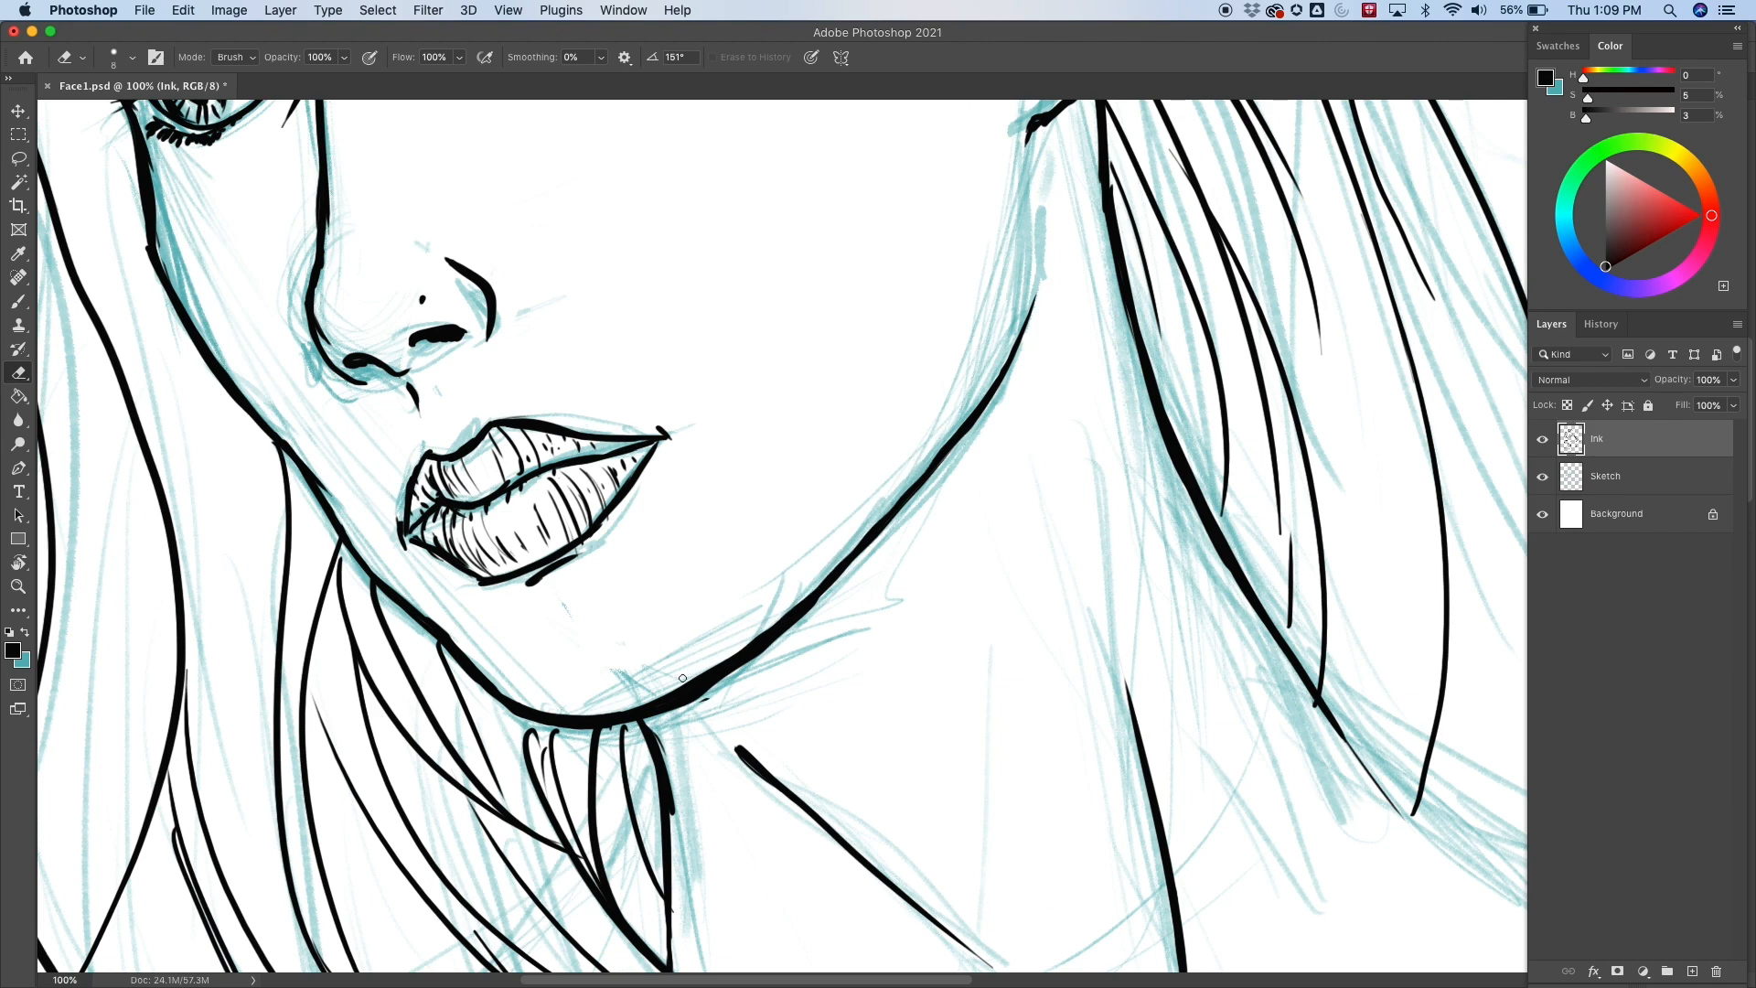
drag(657, 718, 697, 698)
Rotate the canvas and re-ink the jaw outline in one smooth stroke from near the chin toward the ear.
key(r)
mouse_move(1171, 552)
mouse_down()
mouse_move(850, 341)
mouse_move(745, 600)
mouse_move(721, 430)
mouse_up()
drag(1144, 696, 704, 570)
key(b)
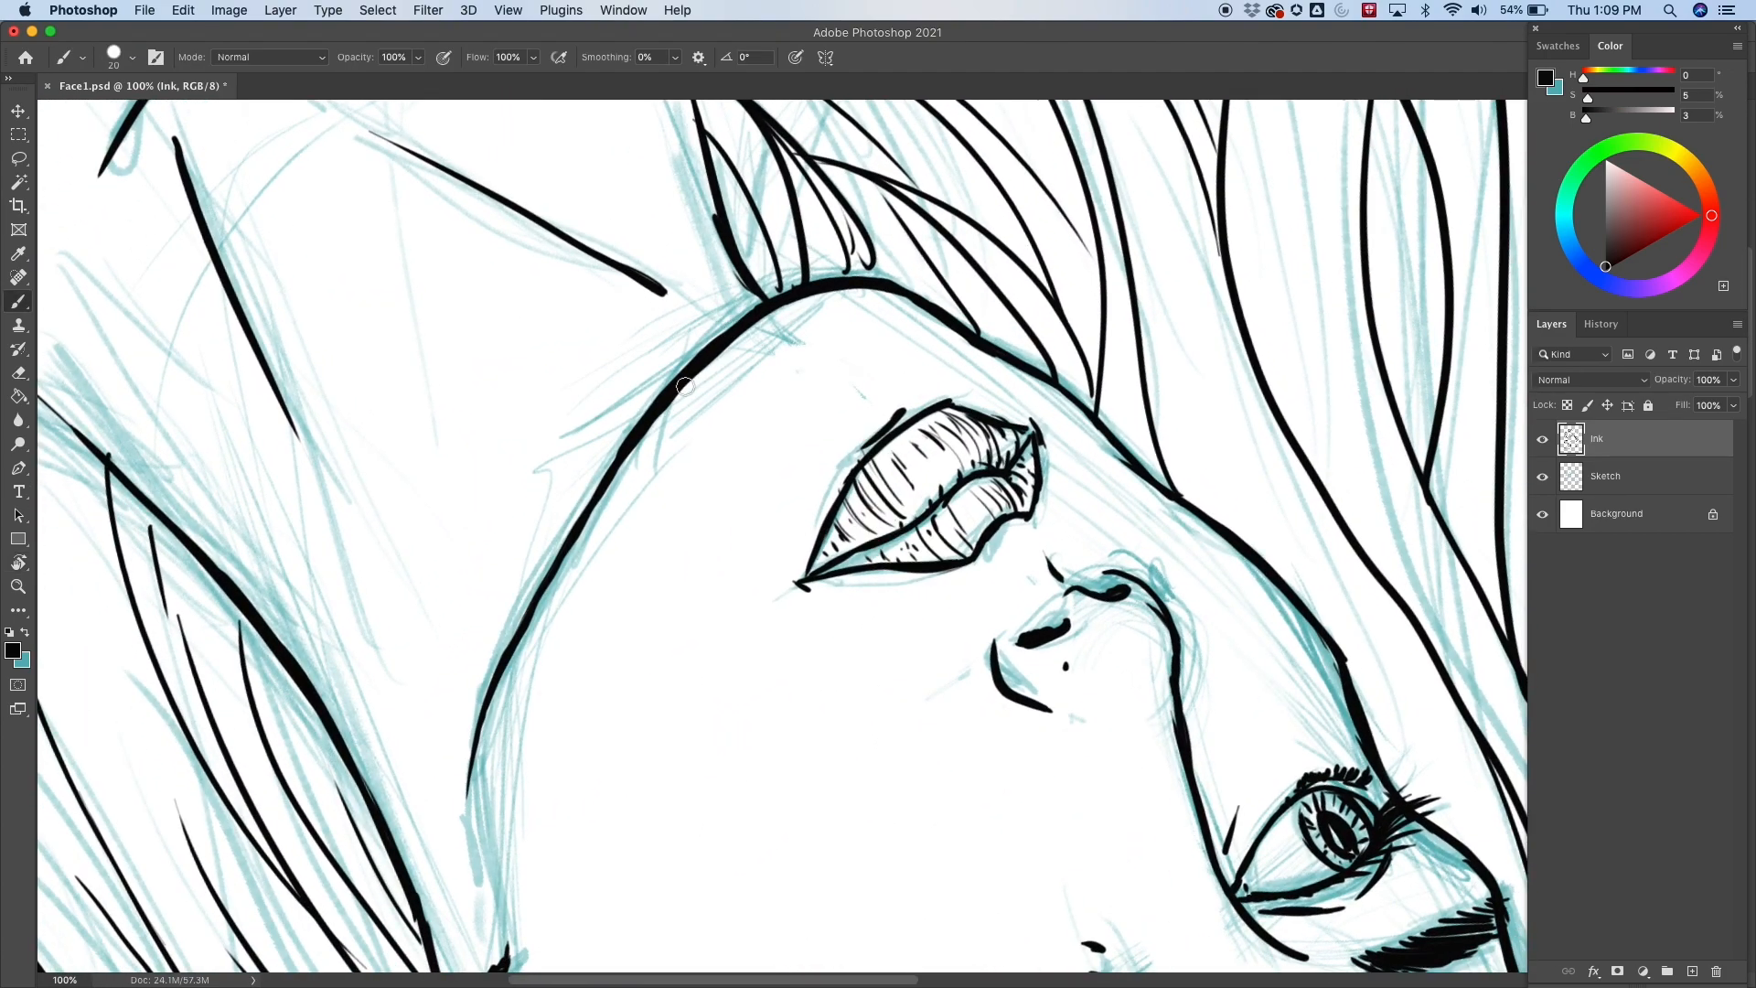
mouse_move(681, 375)
mouse_down()
mouse_move(502, 659)
mouse_move(471, 757)
mouse_up()
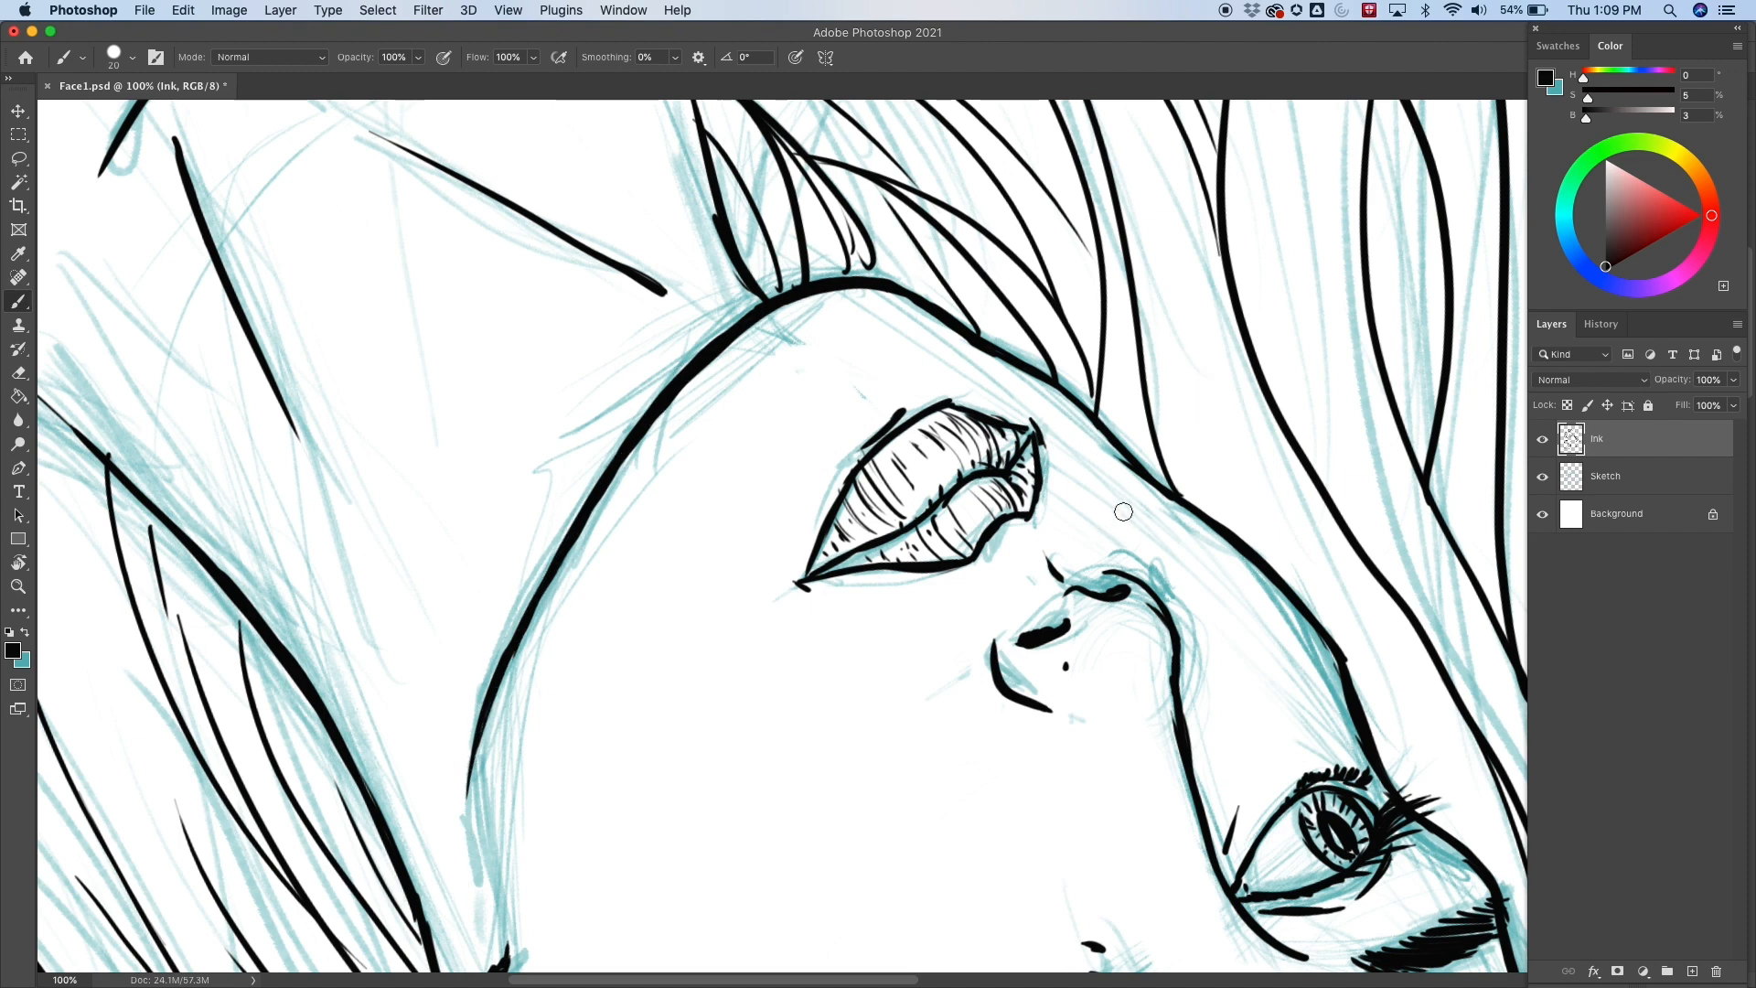
Straighten the canvas and examine the inked lips, jaw and hair across the whole portrait.
key(r)
click(298, 59)
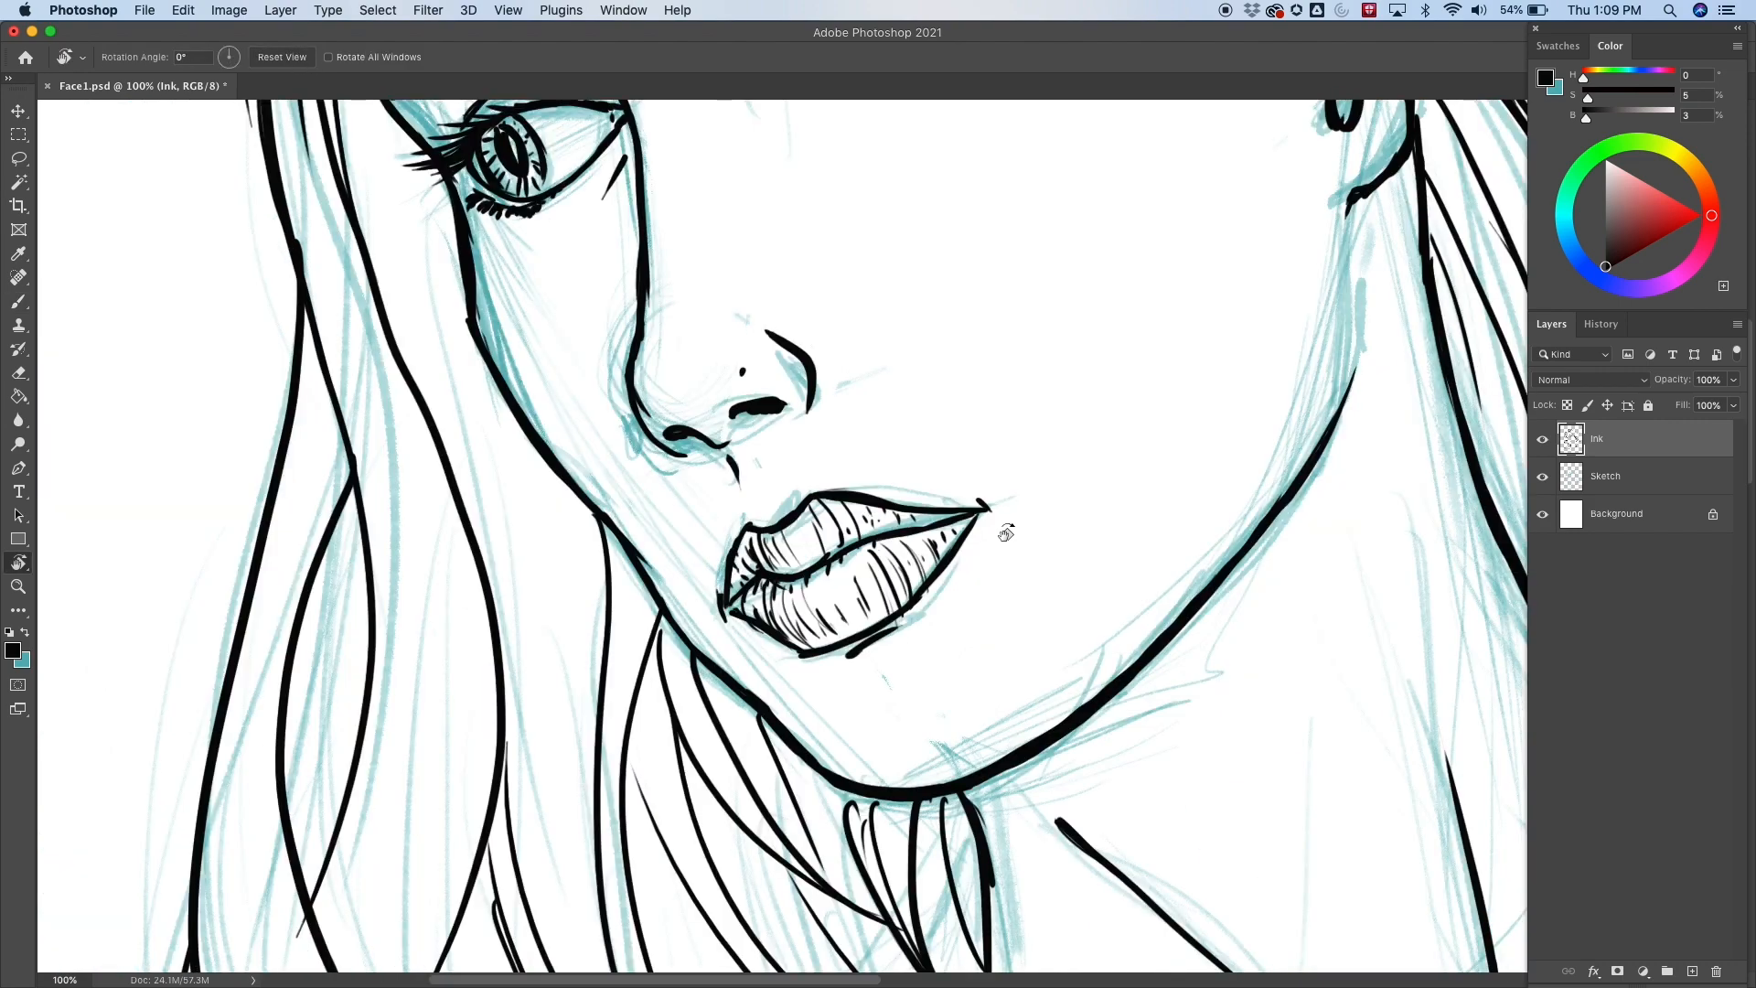
key(super+minus)
key(super+minus)
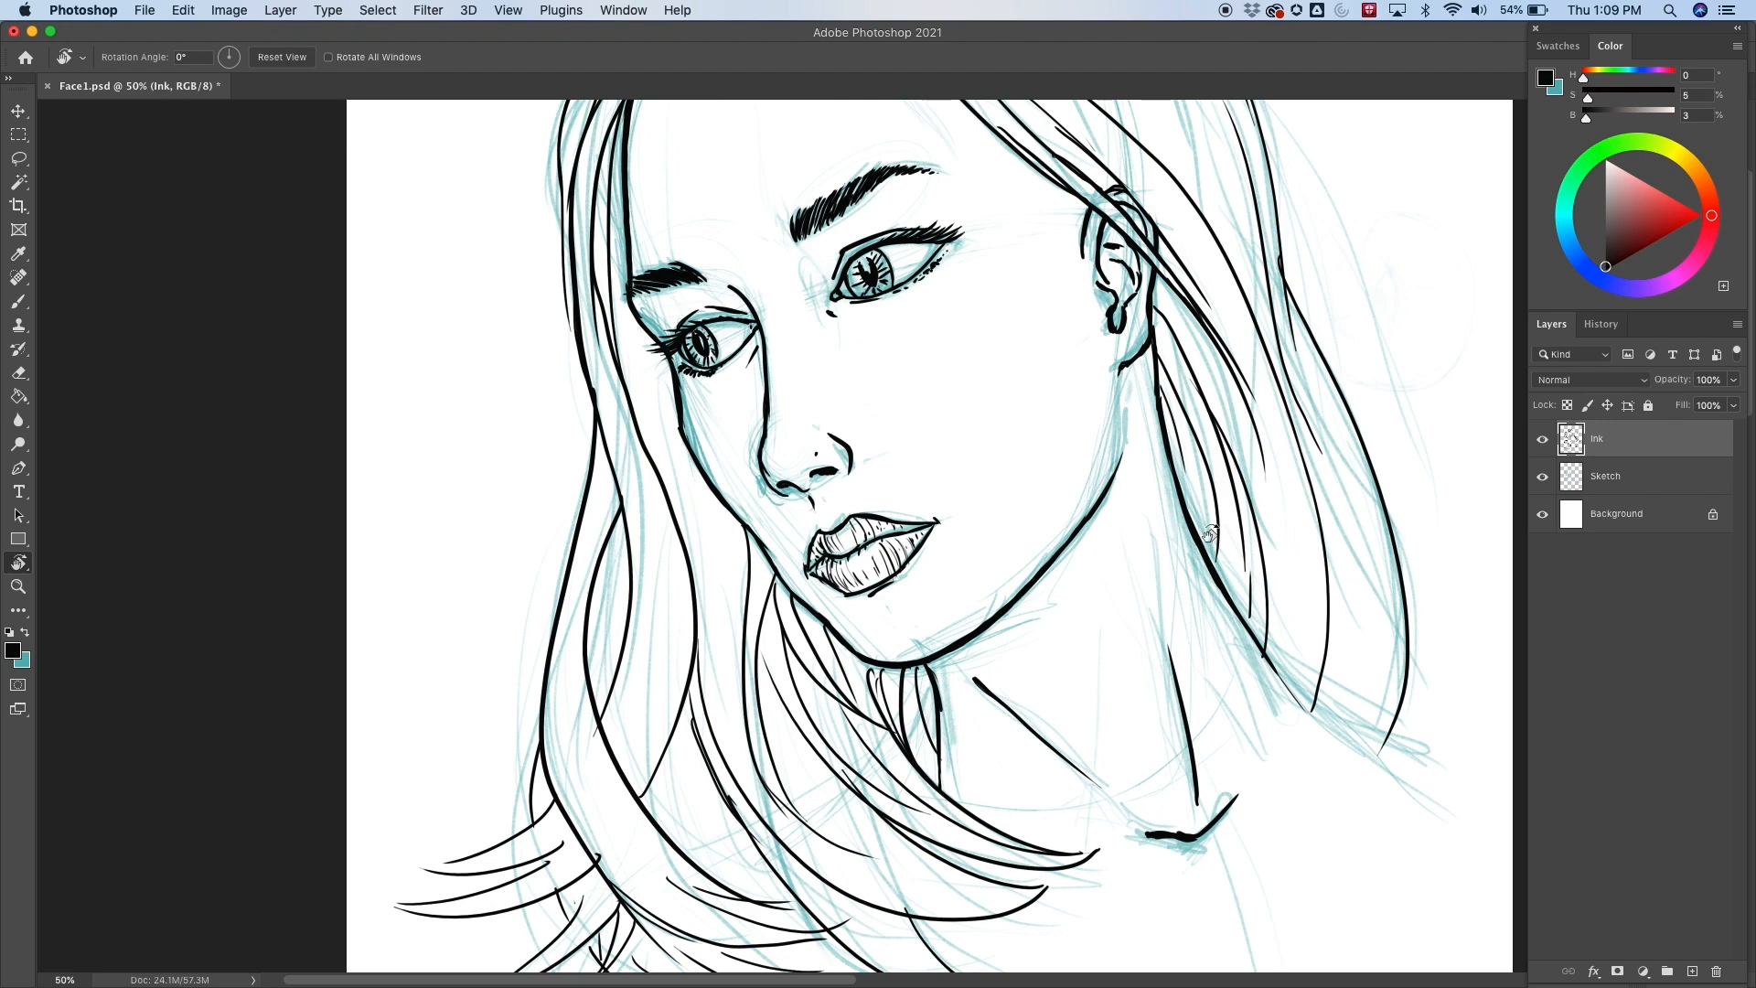
scroll(1207, 535, left, 2)
scroll(1439, 478, right, 10)
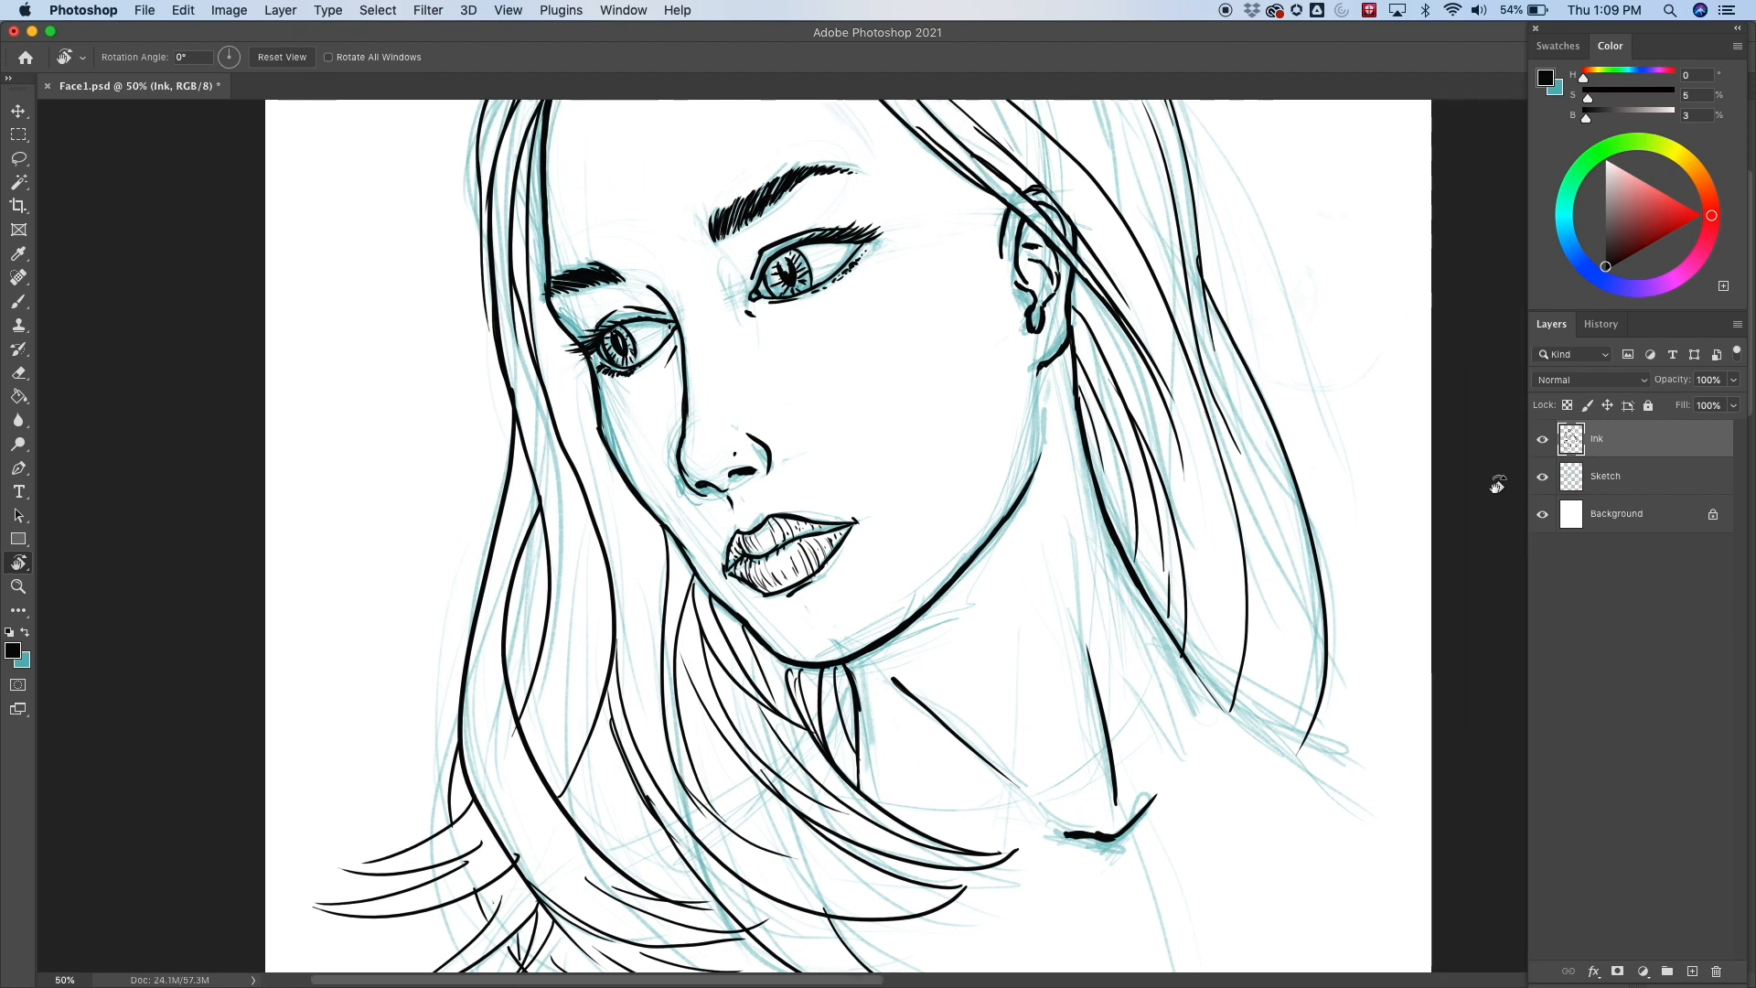
scroll(1189, 750, up, 5)
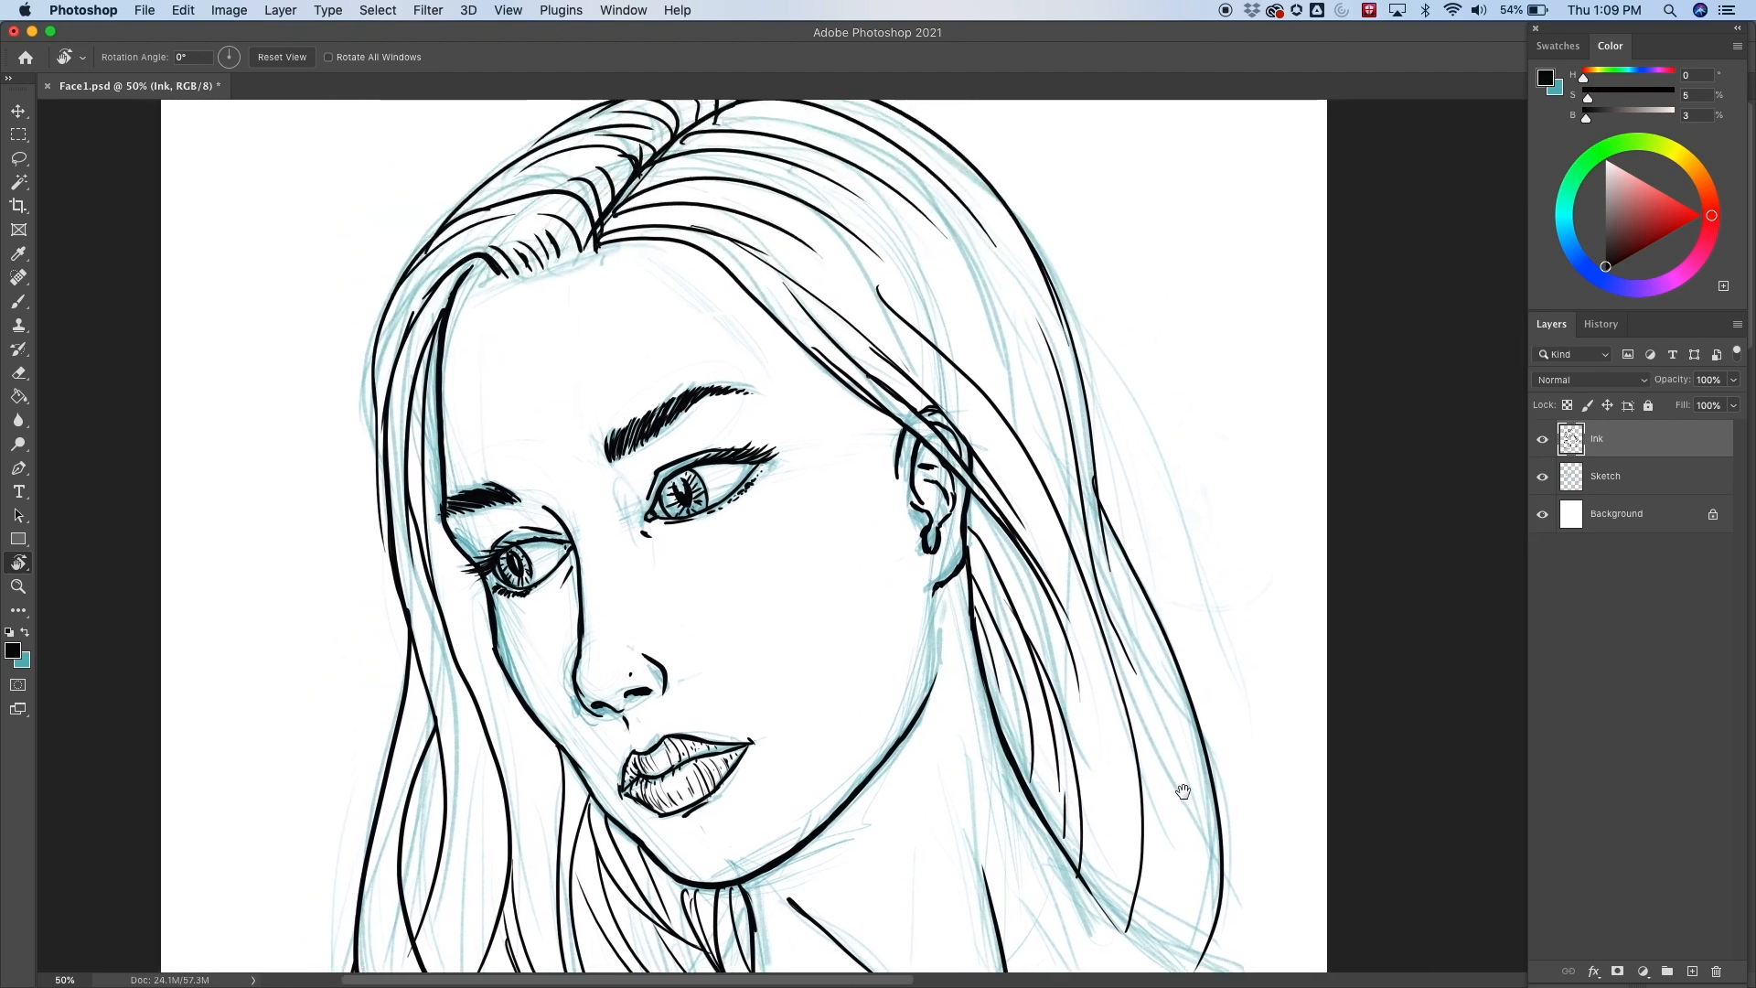
drag(1186, 758, 1175, 663)
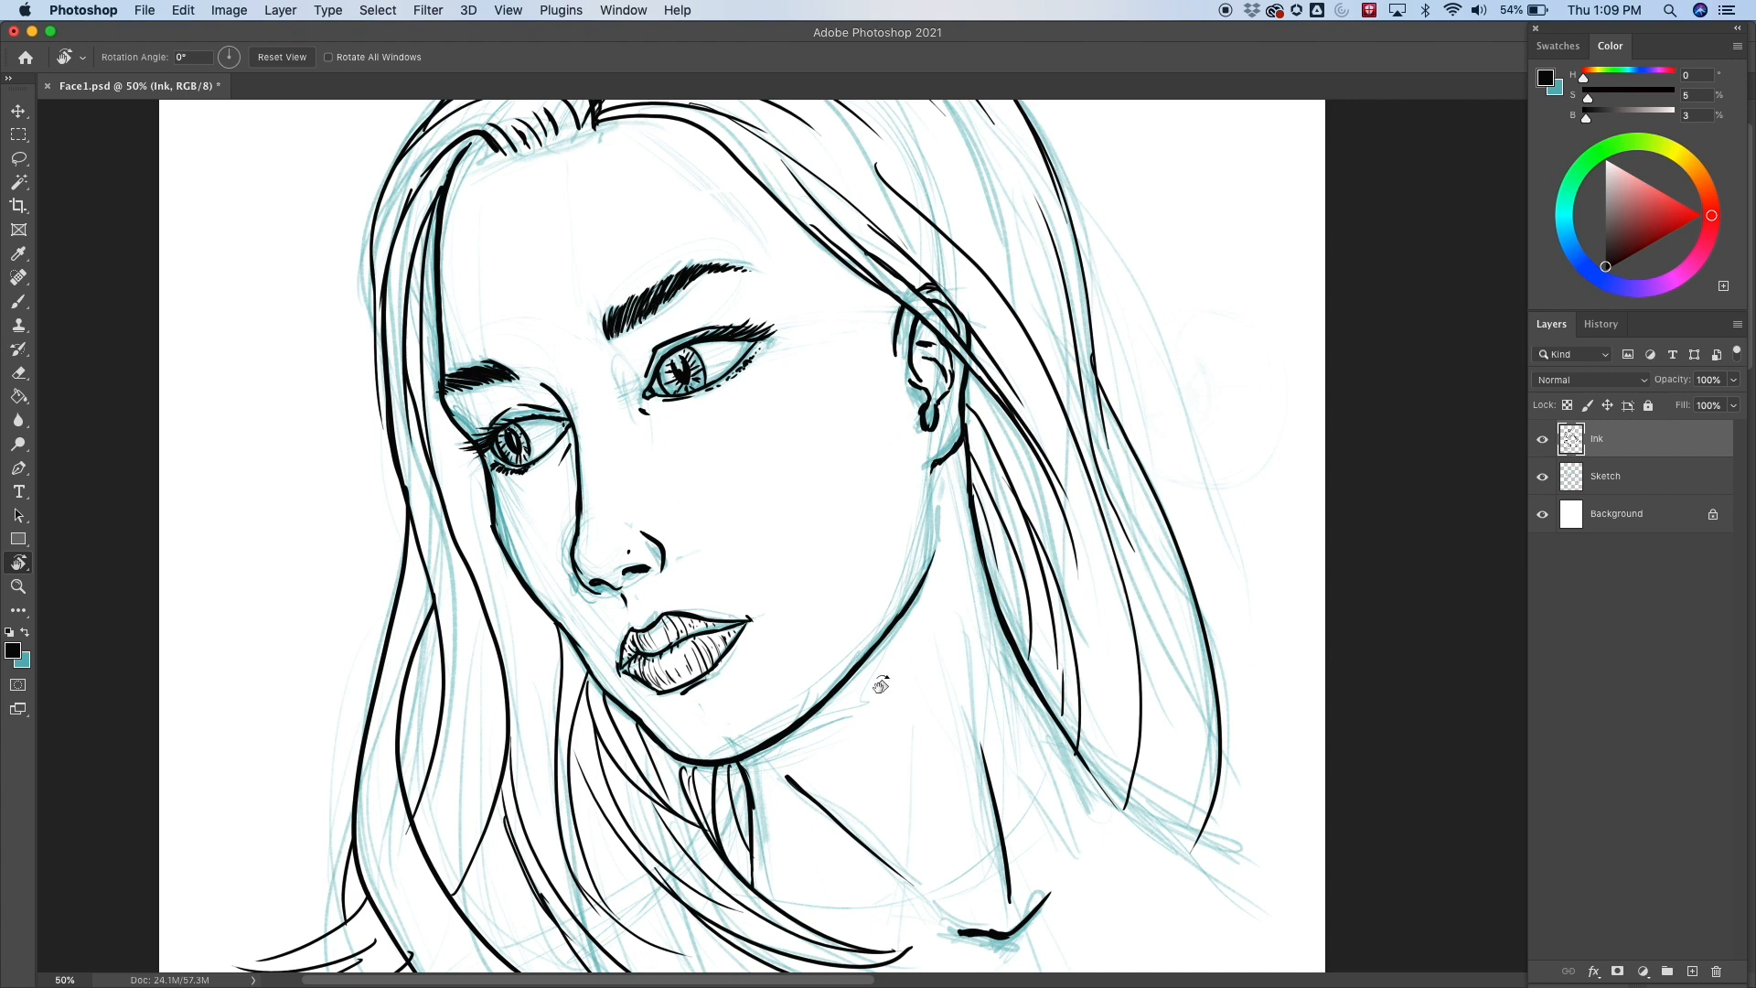
key(b)
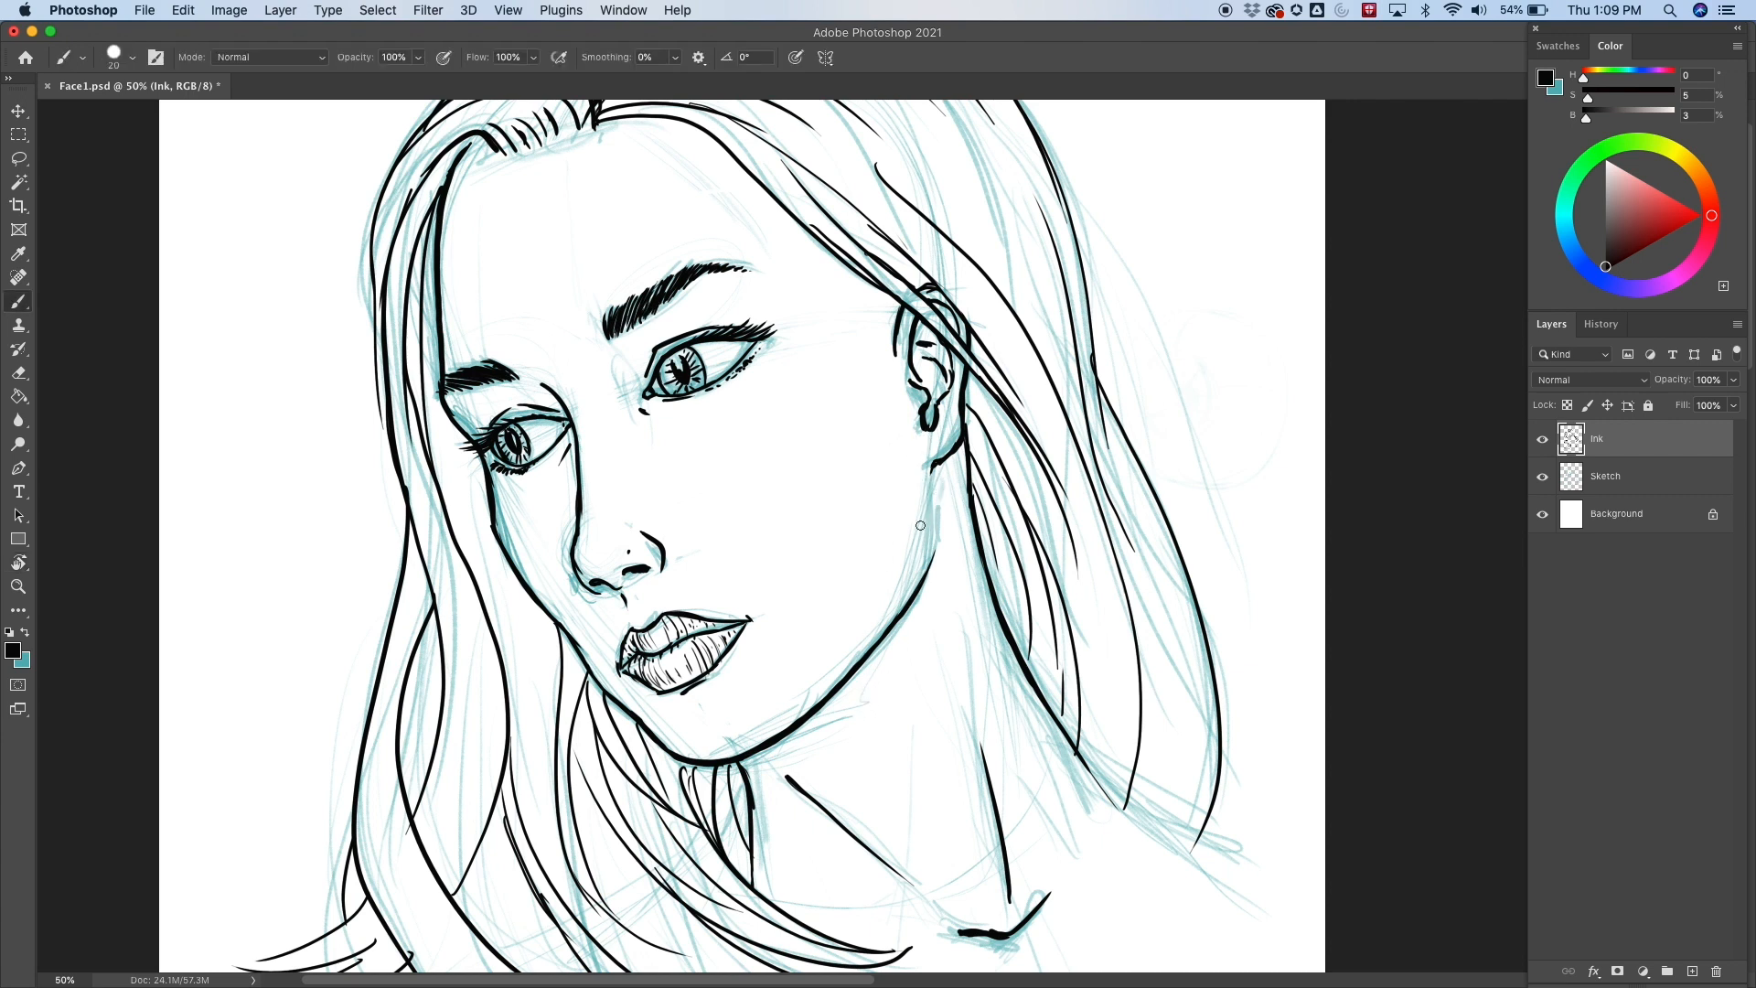
key(super+minus)
key(super+minus)
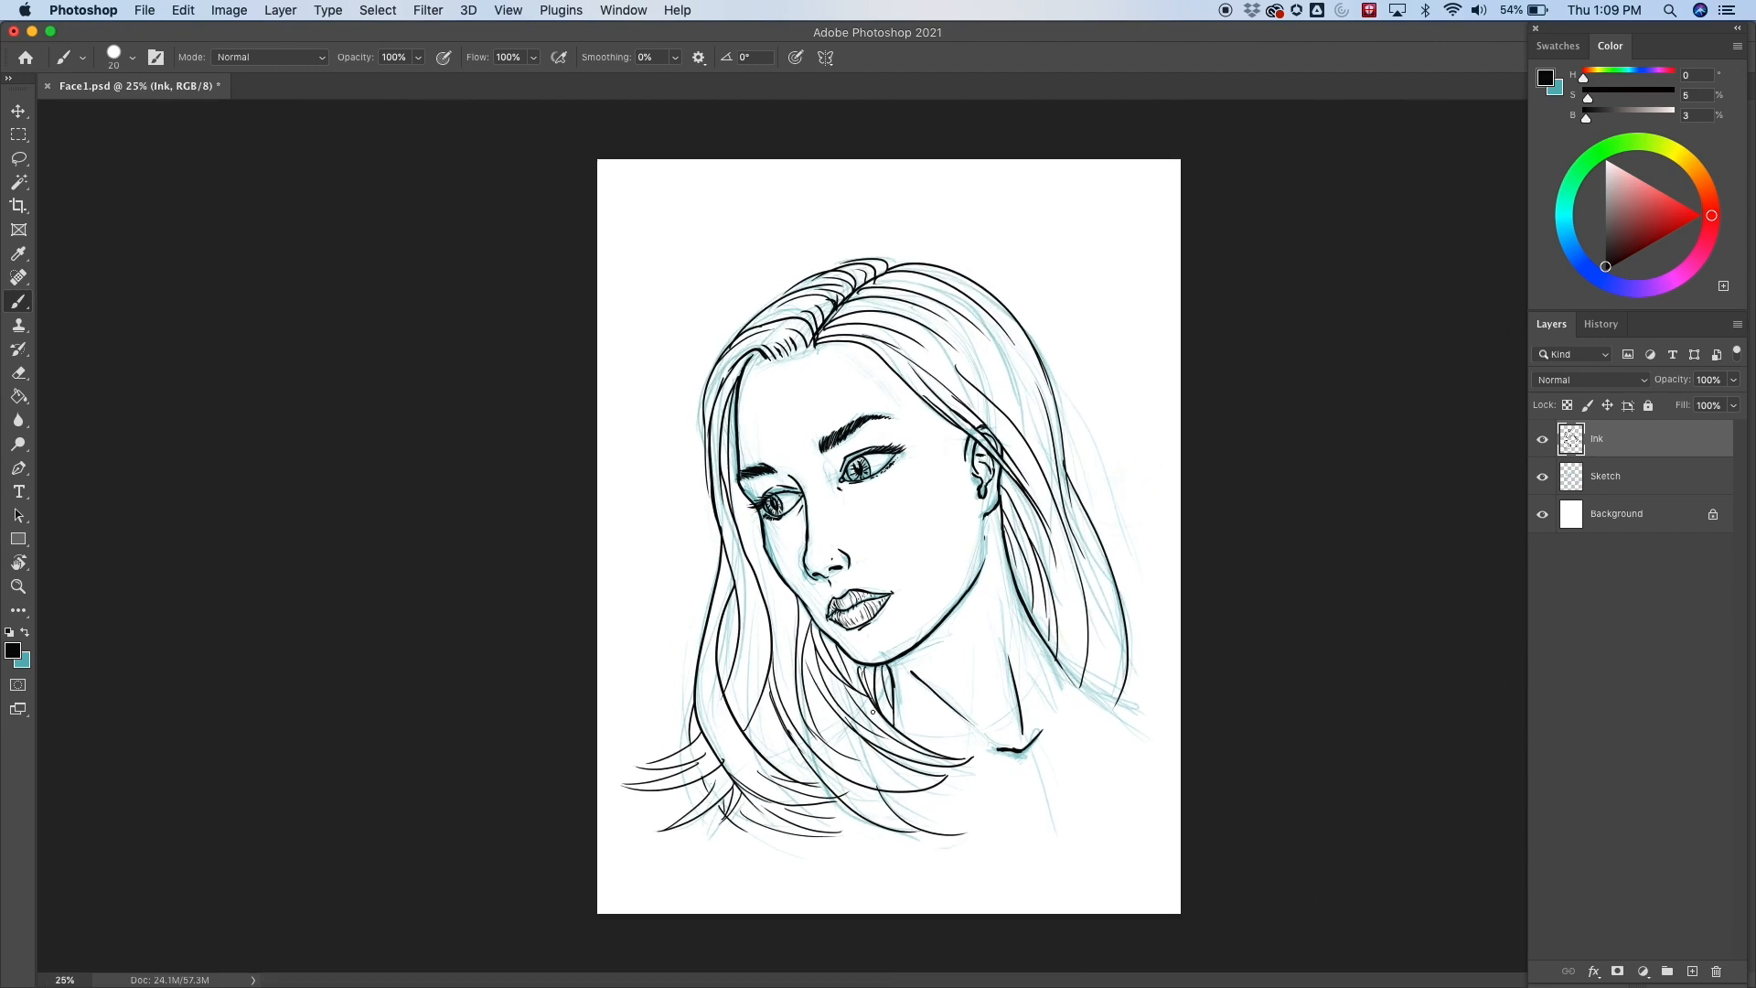
key(super+equal)
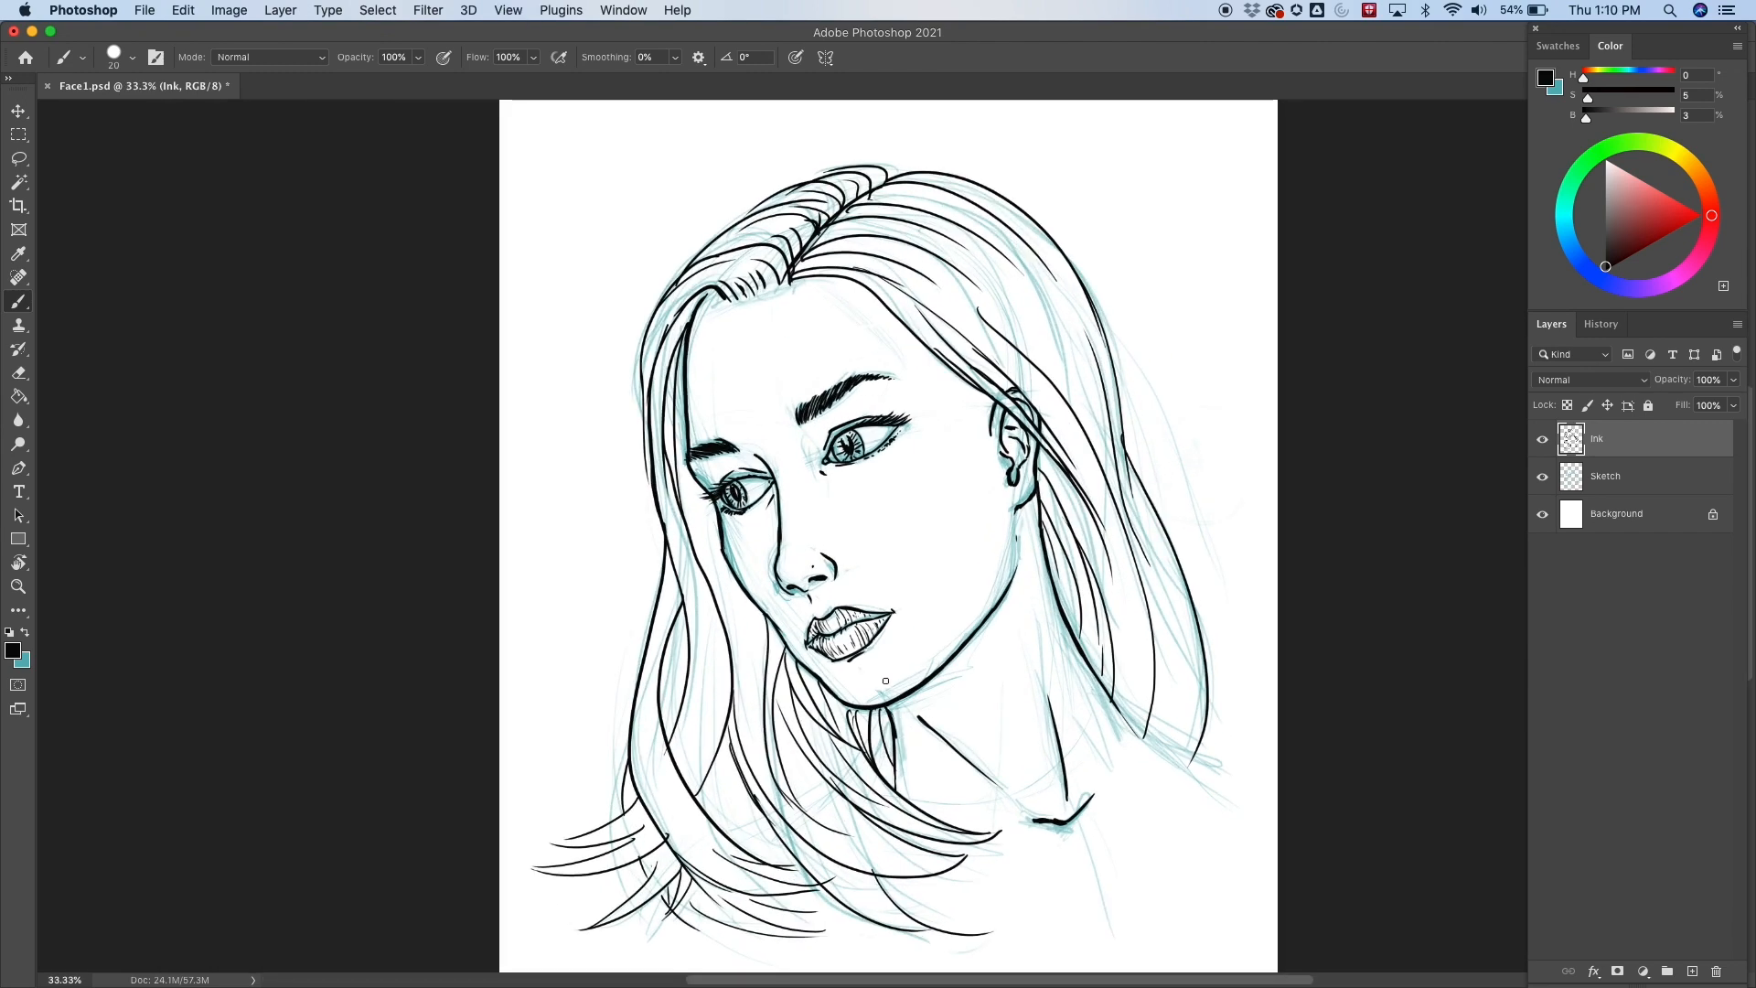